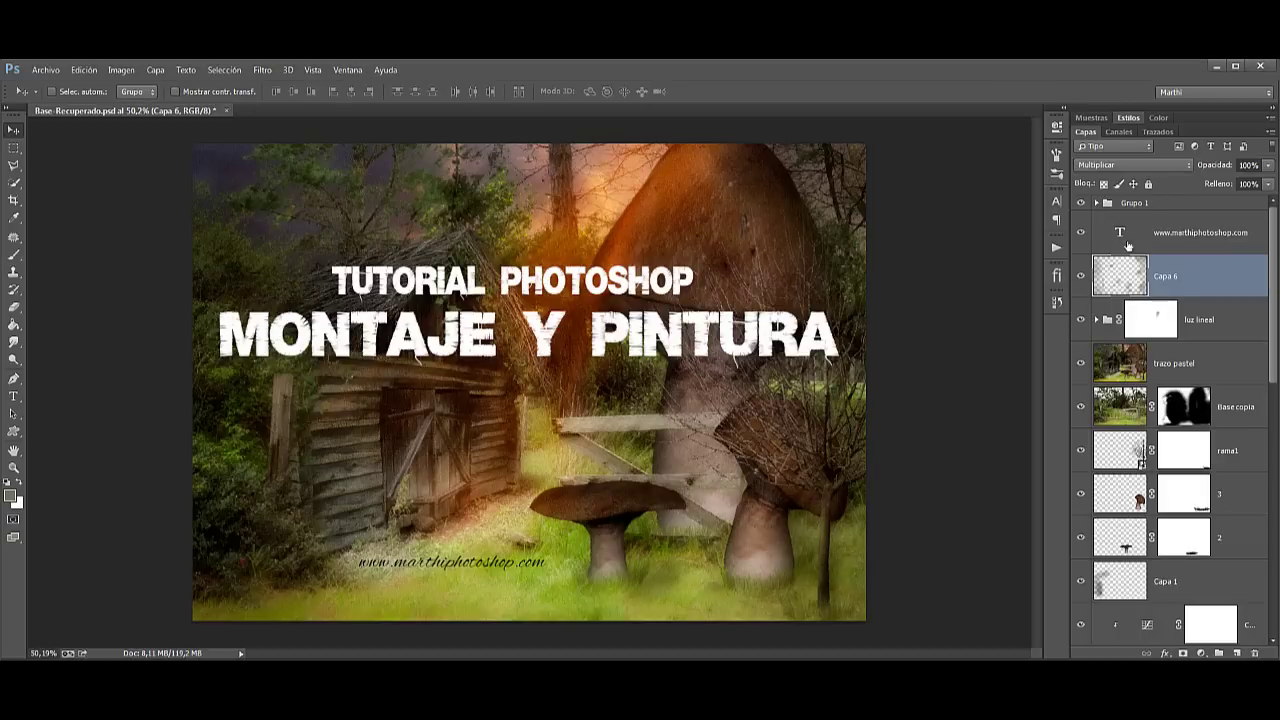
Step: Hide the Grupo 1 tutorial title layer
click(1196, 205)
click(1080, 203)
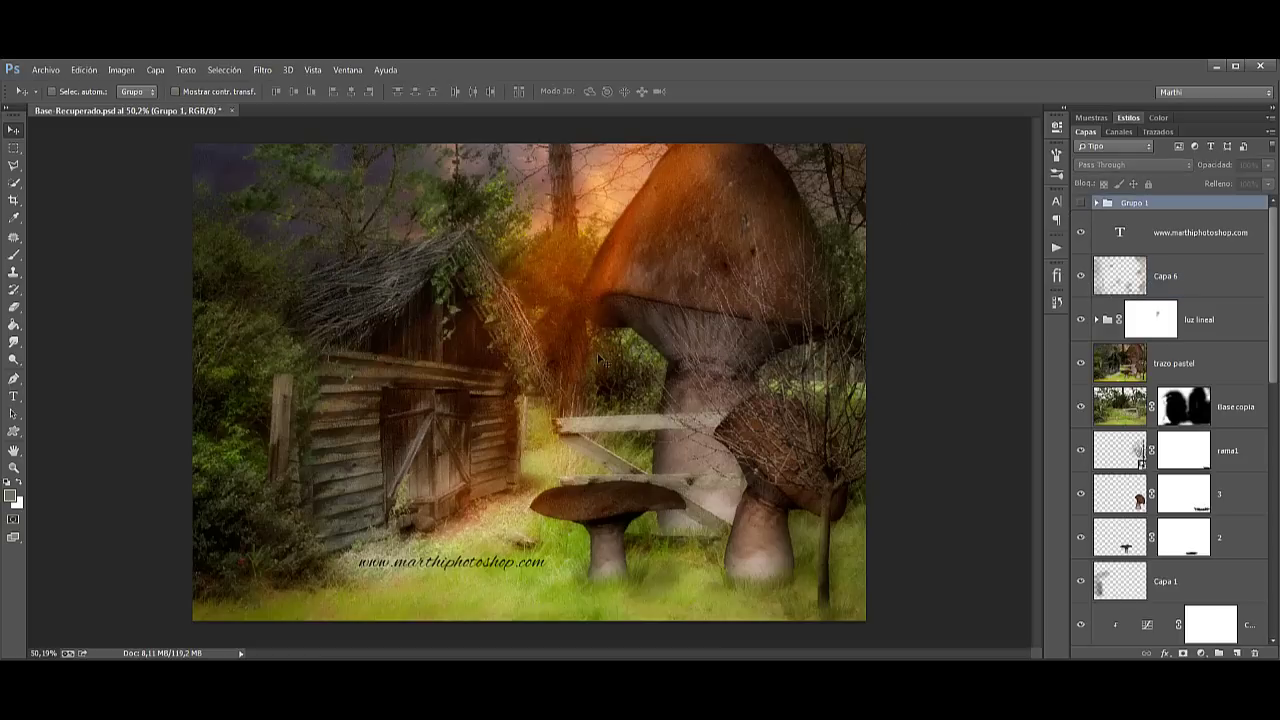
drag(1268, 358, 1266, 645)
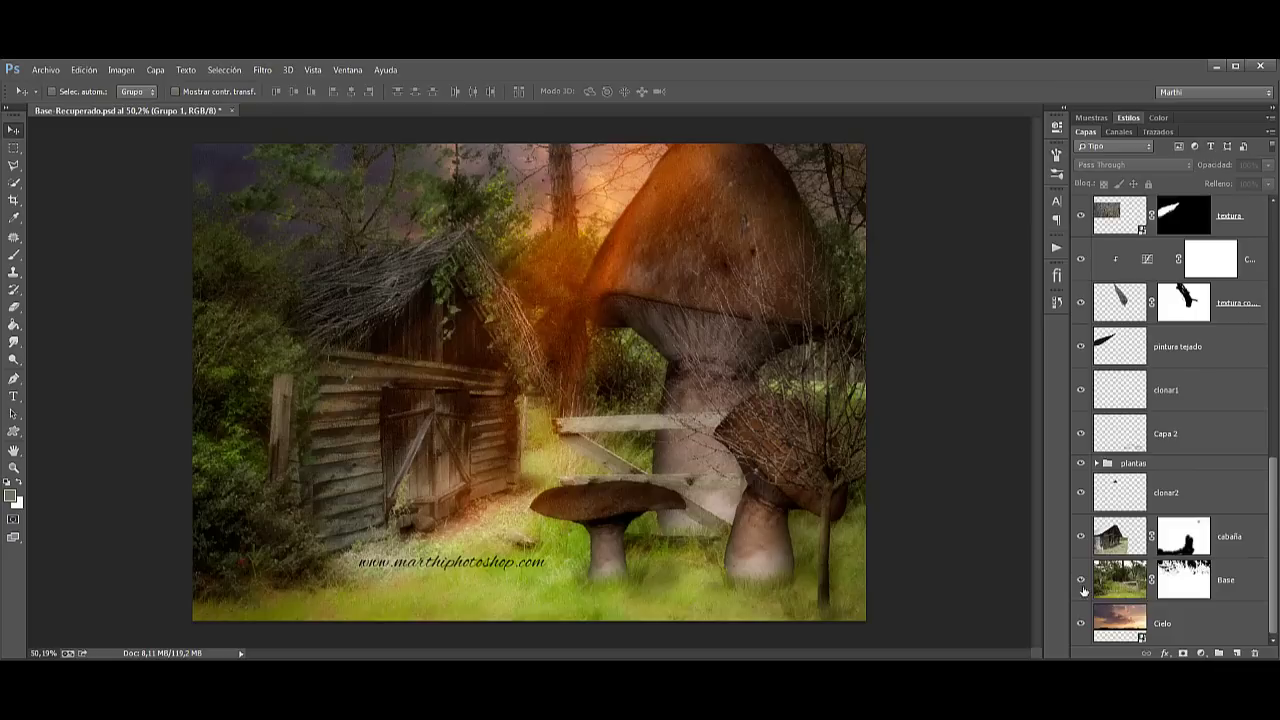
Step: Solo the Base photo layer, then restore all montage layers
alt+click(1080, 580)
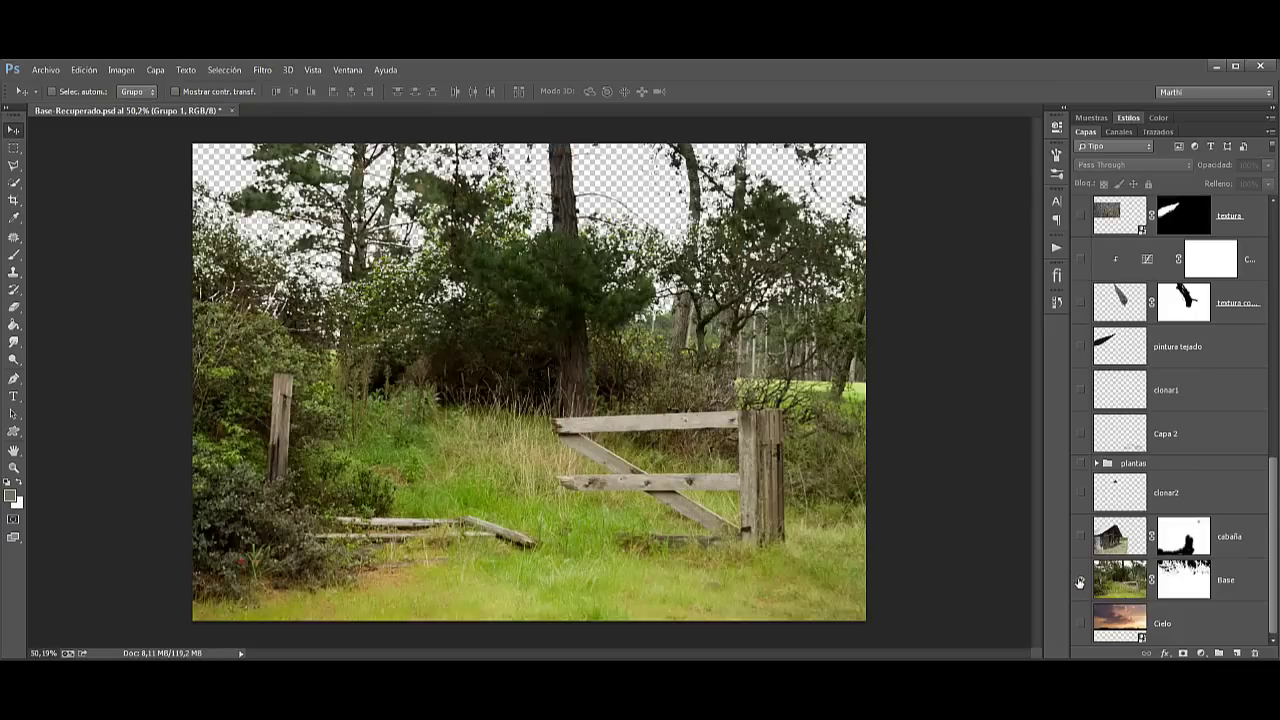
alt+click(1080, 580)
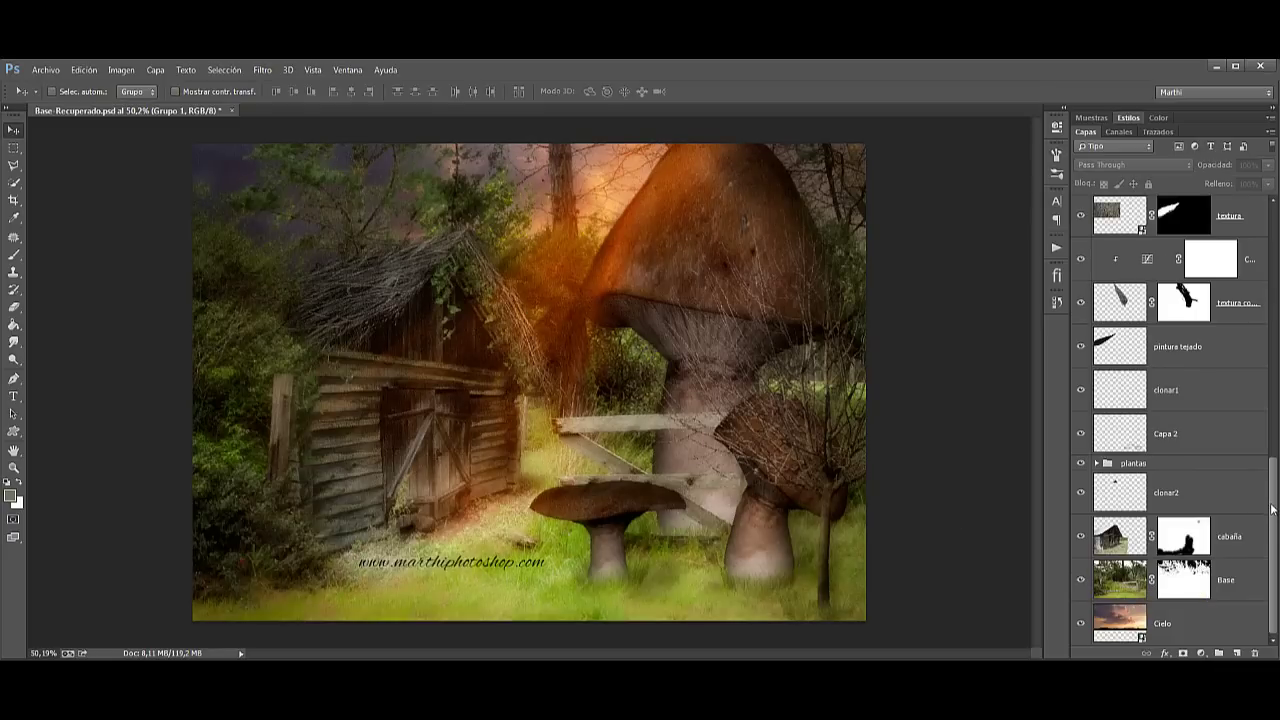
drag(1272, 510, 1264, 234)
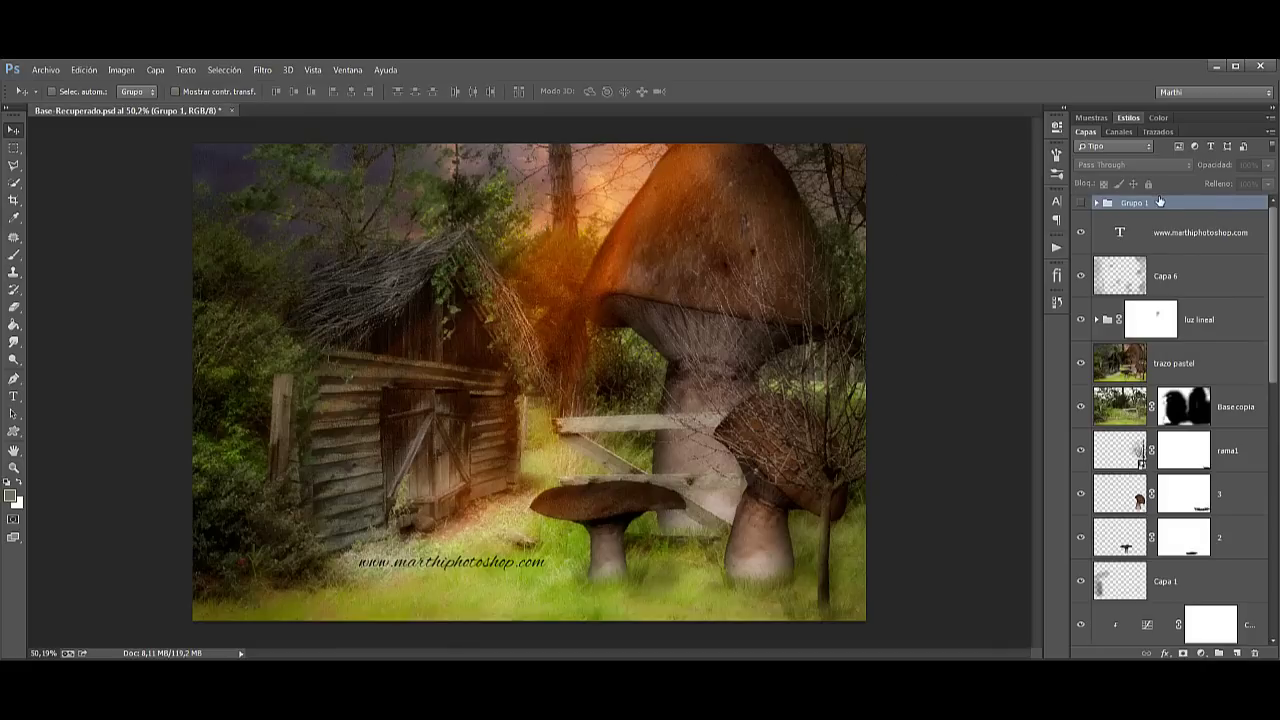
Step: Select Capa 6 and review its blending options
click(1178, 269)
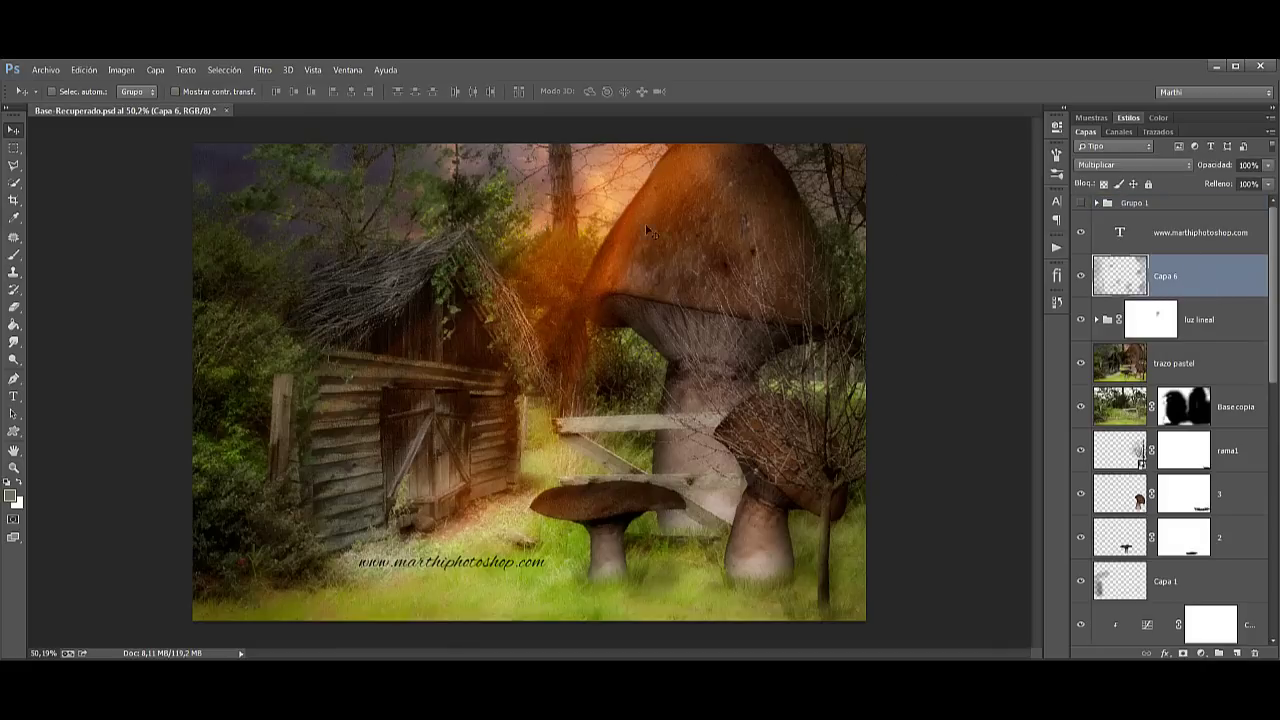
click(1125, 163)
click(1214, 267)
Step: Target the luz lineal group and toggle its orange light glow off and on
click(1213, 326)
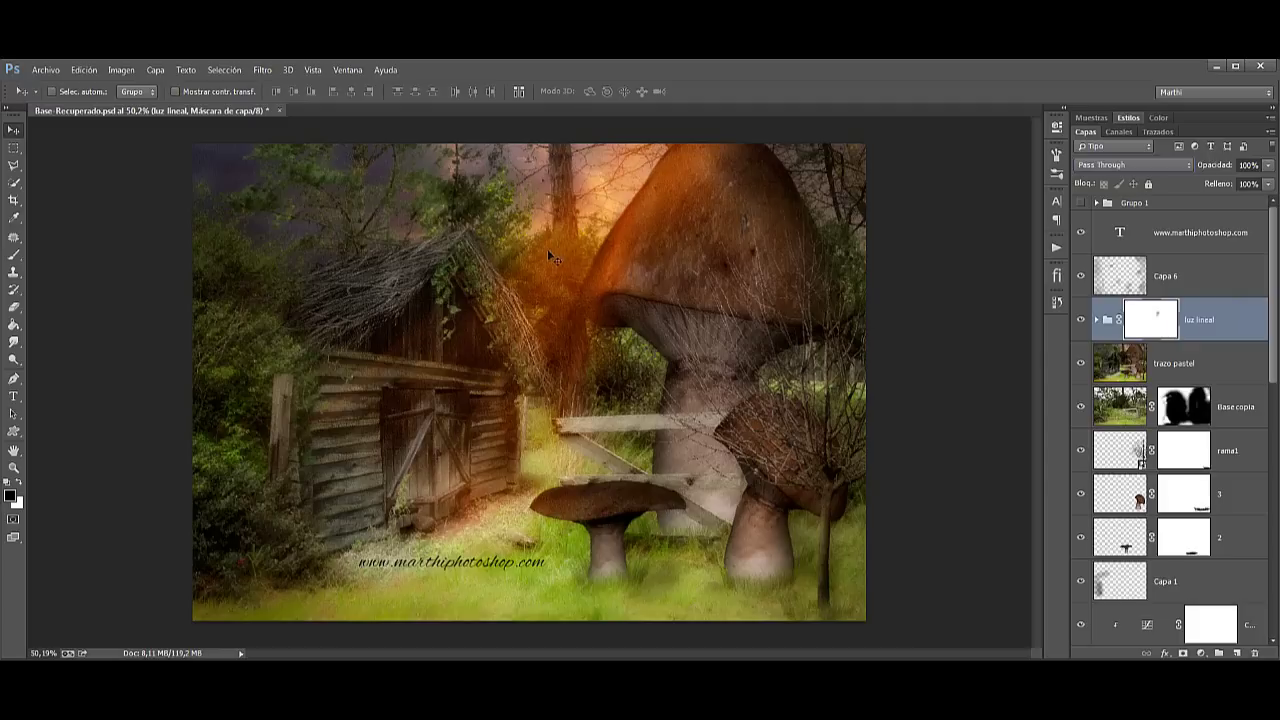
click(1240, 329)
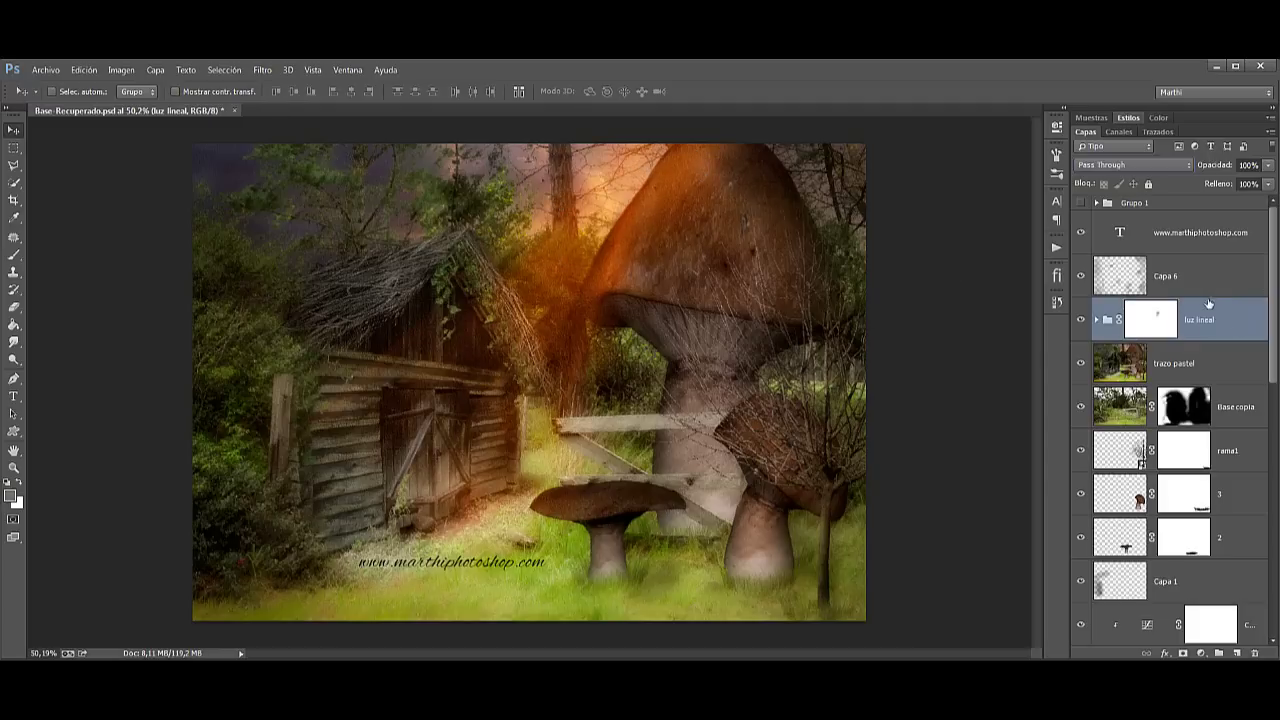
click(1080, 320)
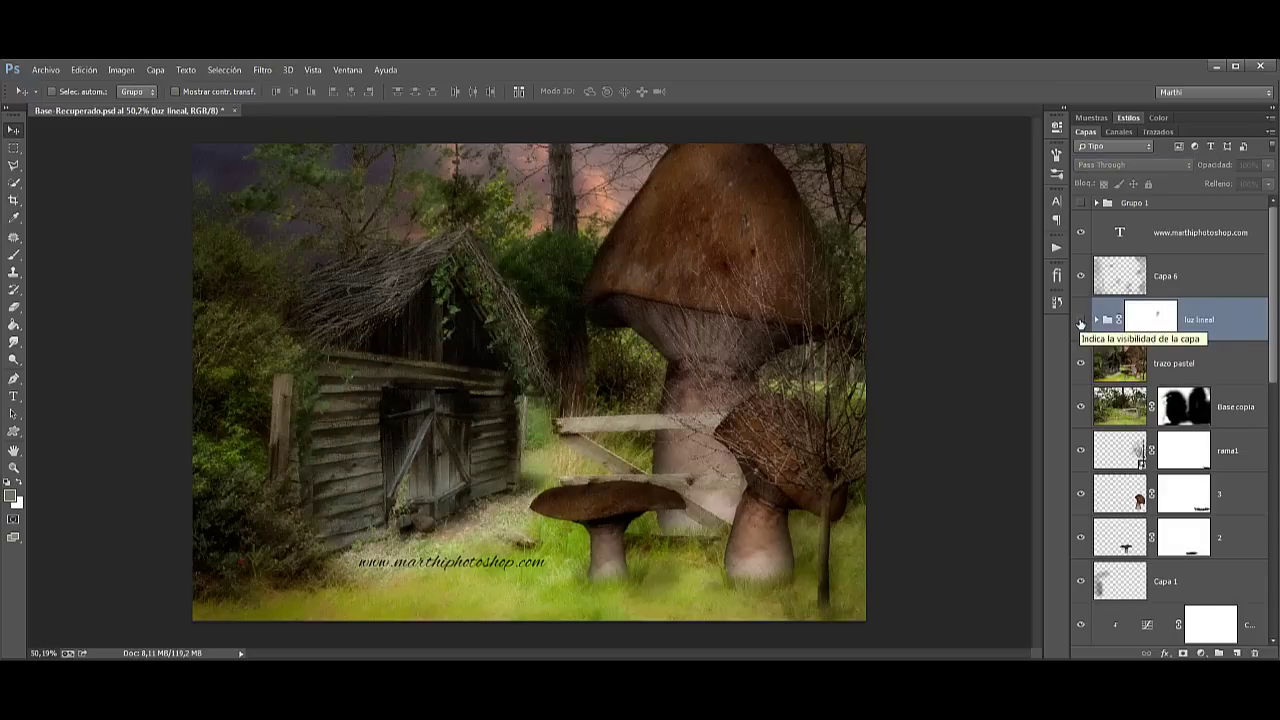
click(1080, 321)
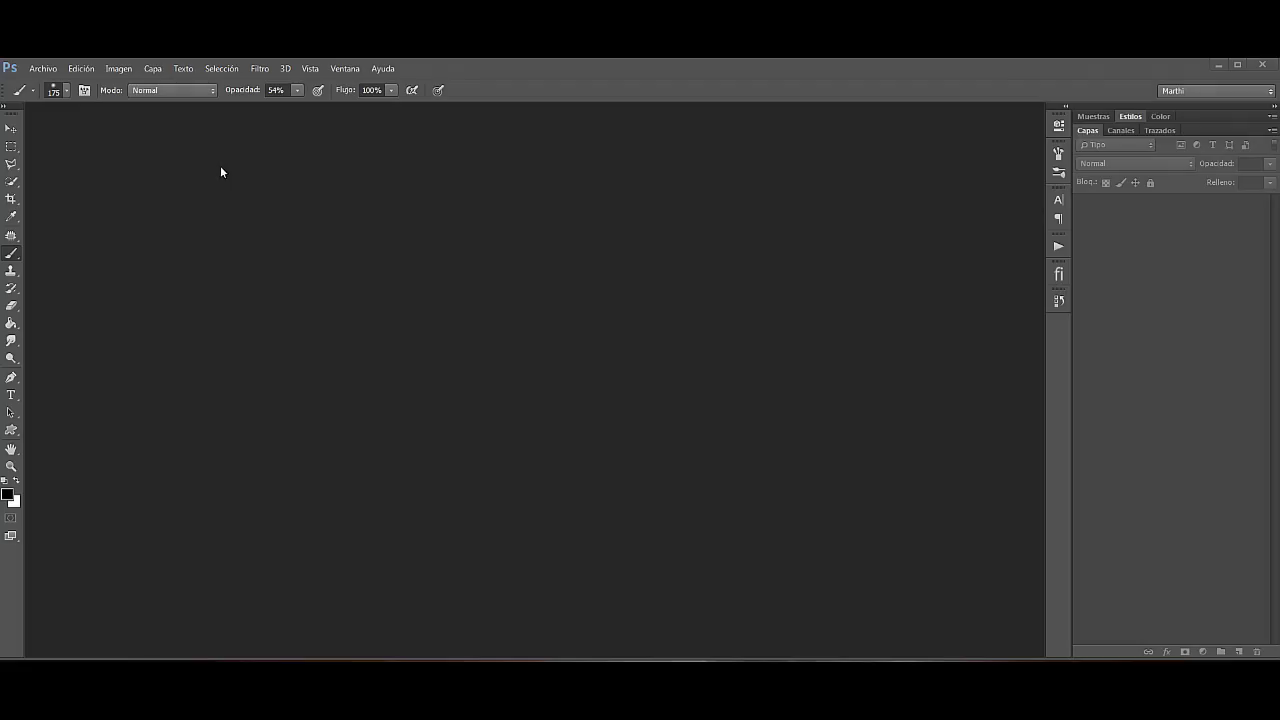
Step: Open the Base gate photo and rename its Capa 0 layer to Base
click(39, 68)
click(62, 100)
click(511, 178)
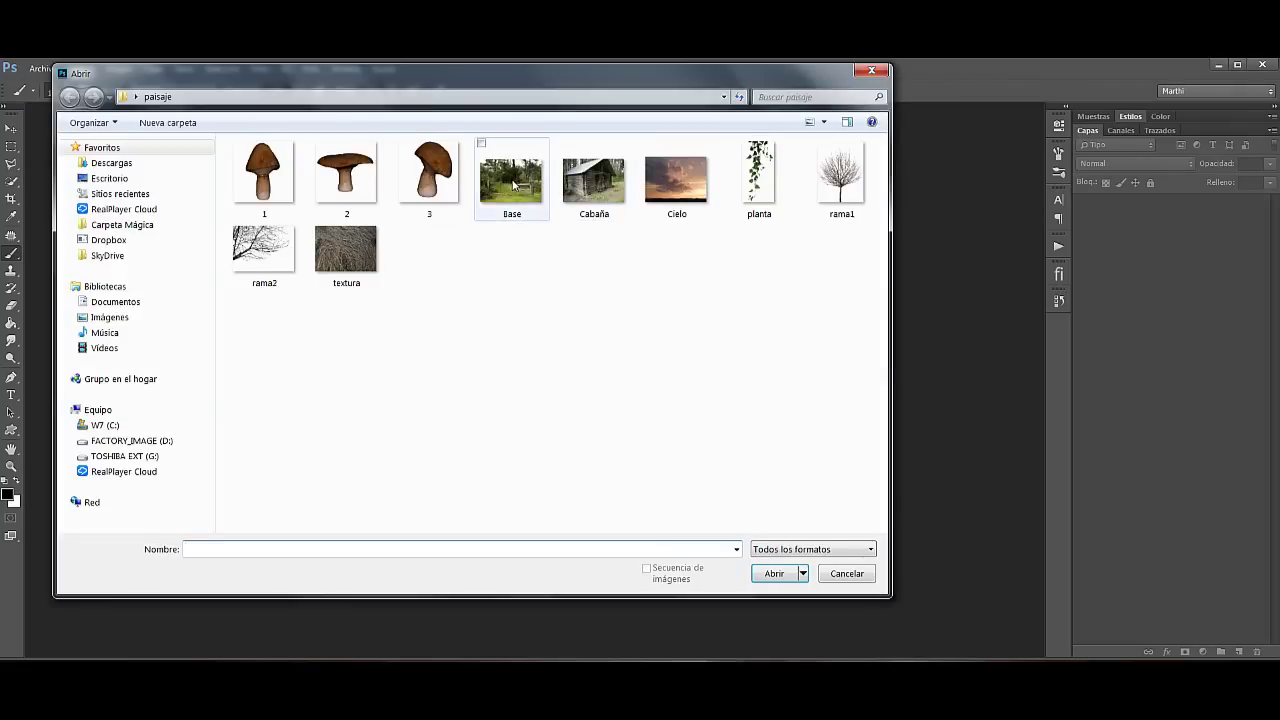
click(776, 574)
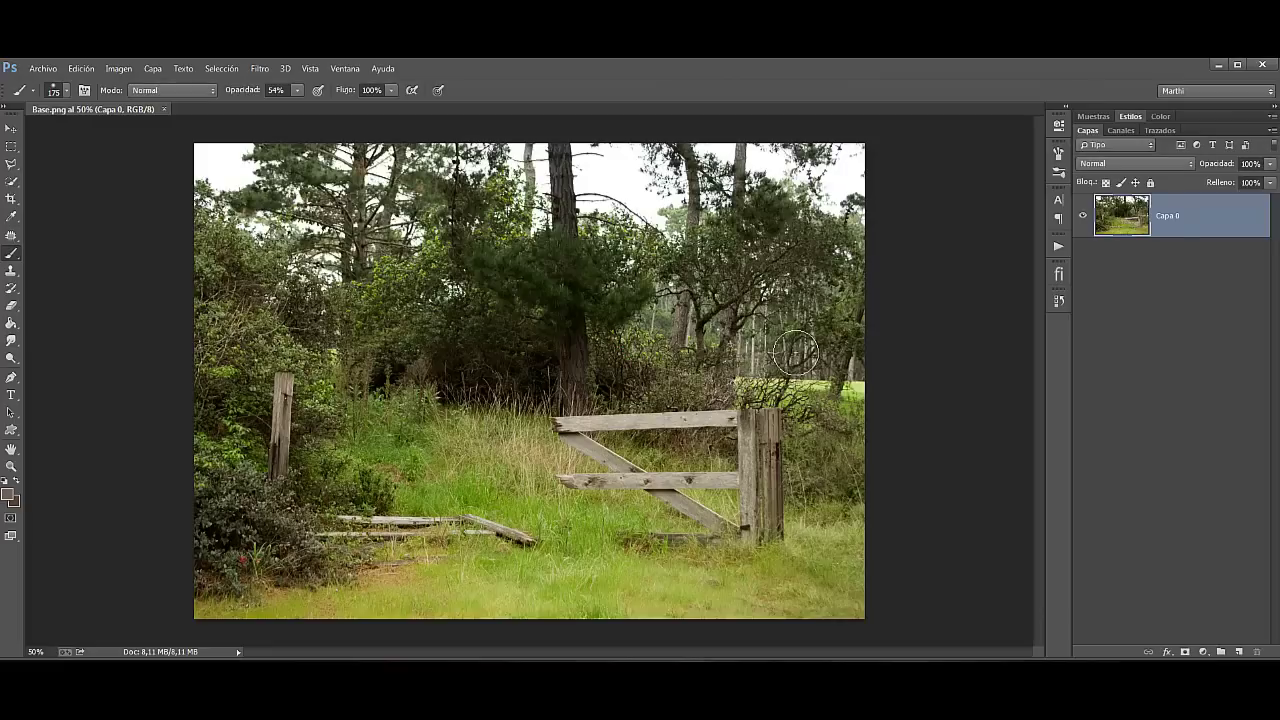
double_click(1167, 217)
text(Base)
key(Return)
Step: Place the Cielo sunset sky as an embedded image, stretched to full document width
click(43, 68)
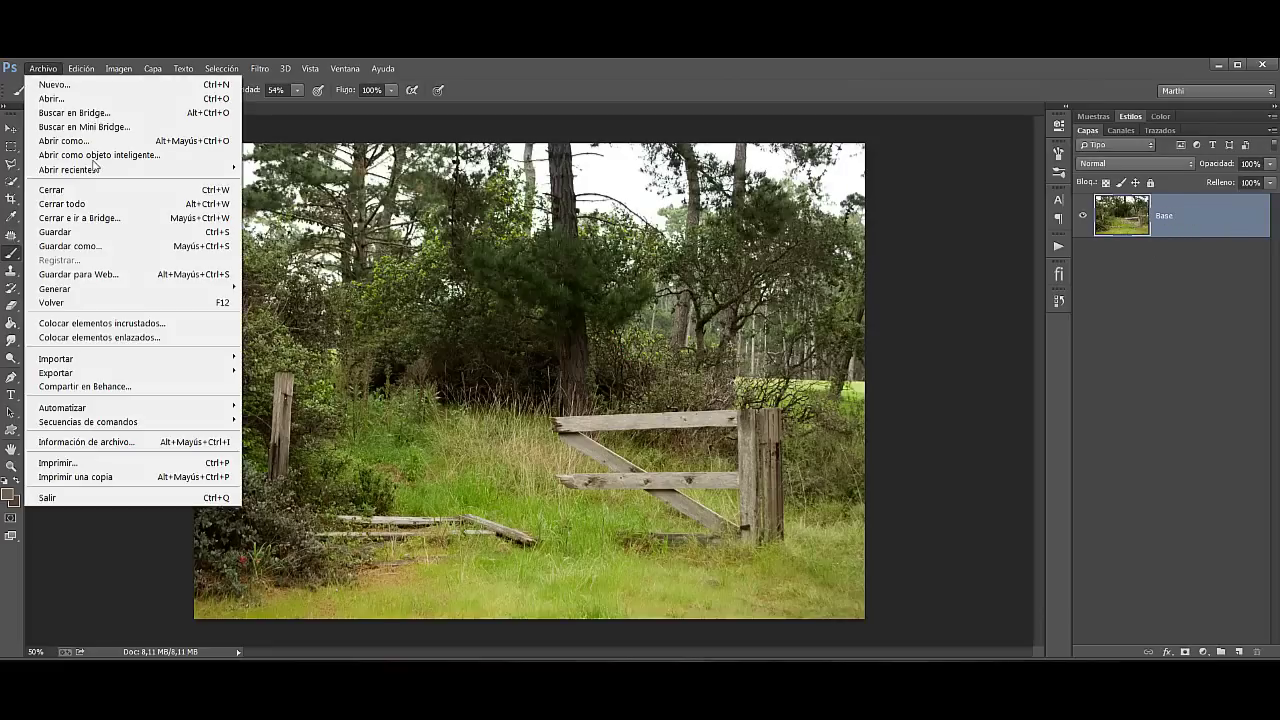
click(90, 322)
click(677, 185)
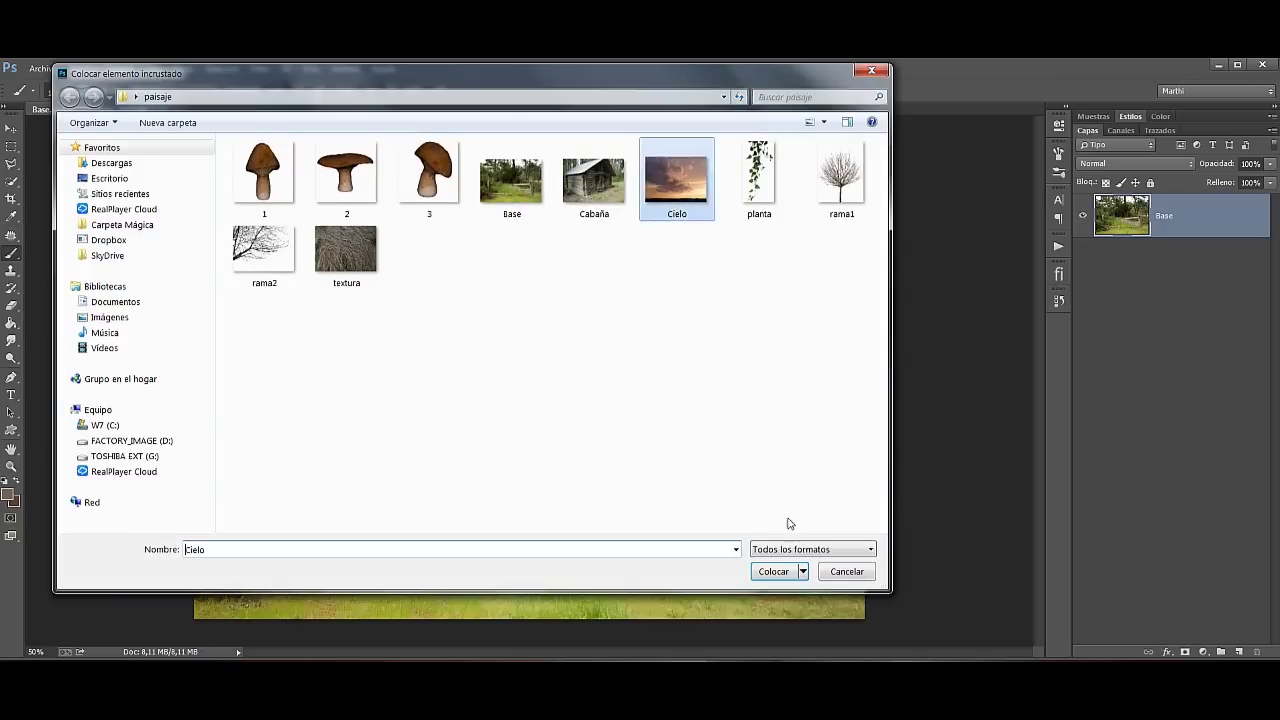
click(779, 571)
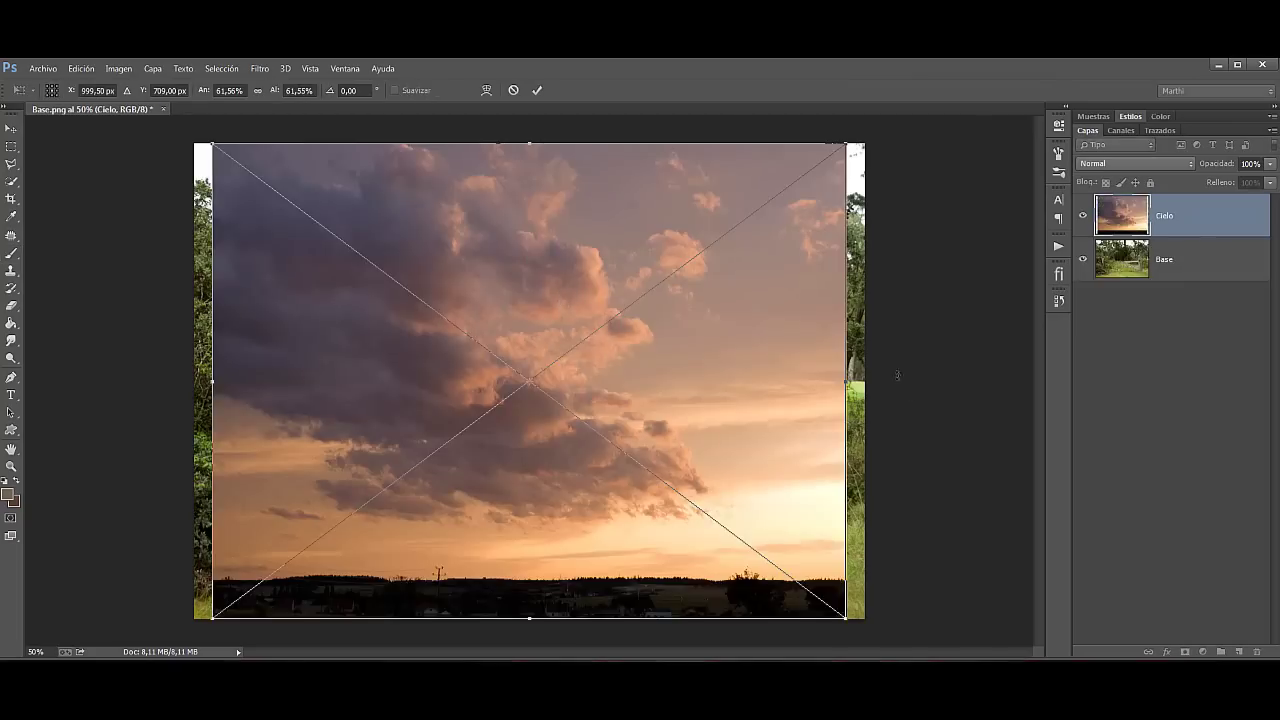
drag(844, 382, 864, 379)
click(537, 91)
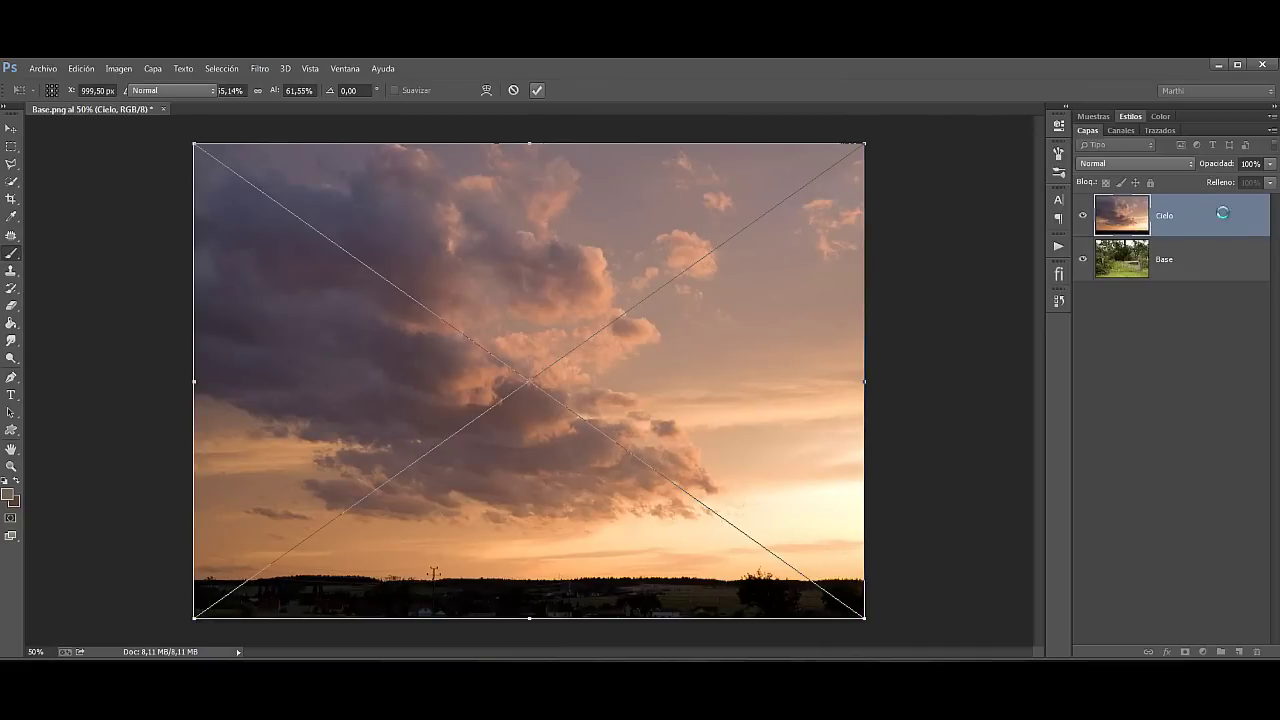
Step: Move the Cielo layer below Base and make Base active
drag(1201, 206, 1205, 266)
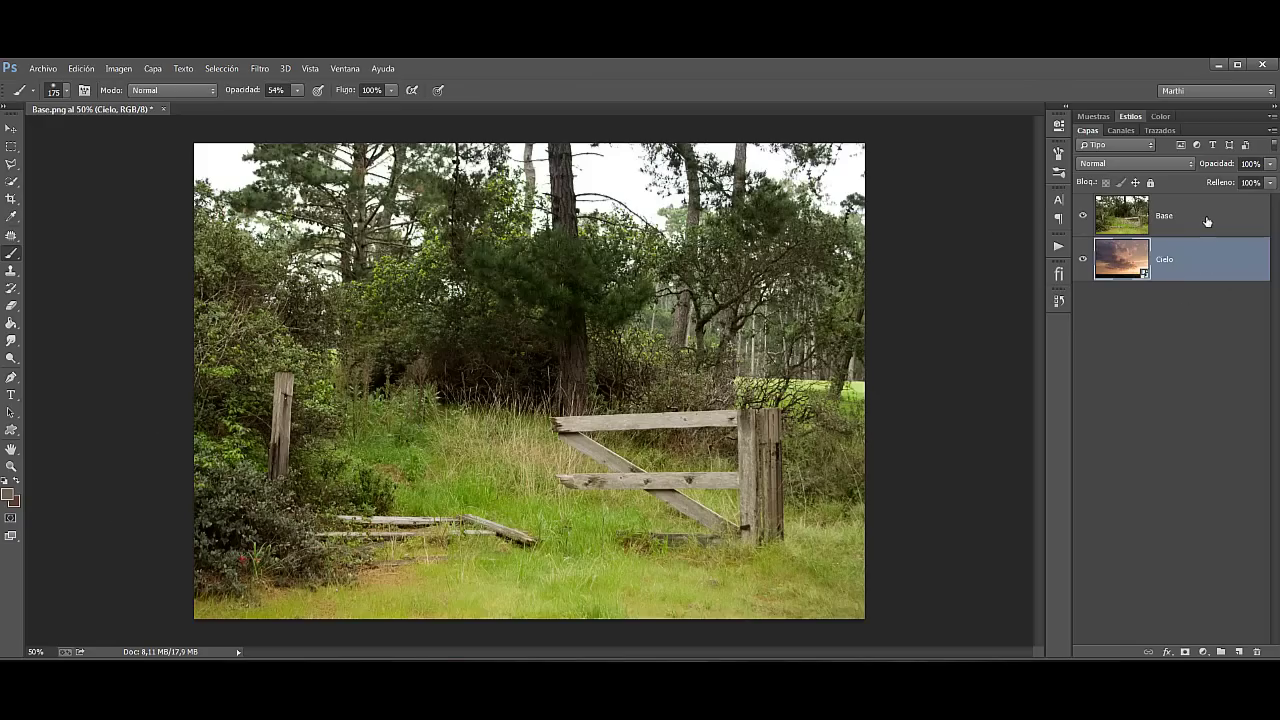
click(1207, 221)
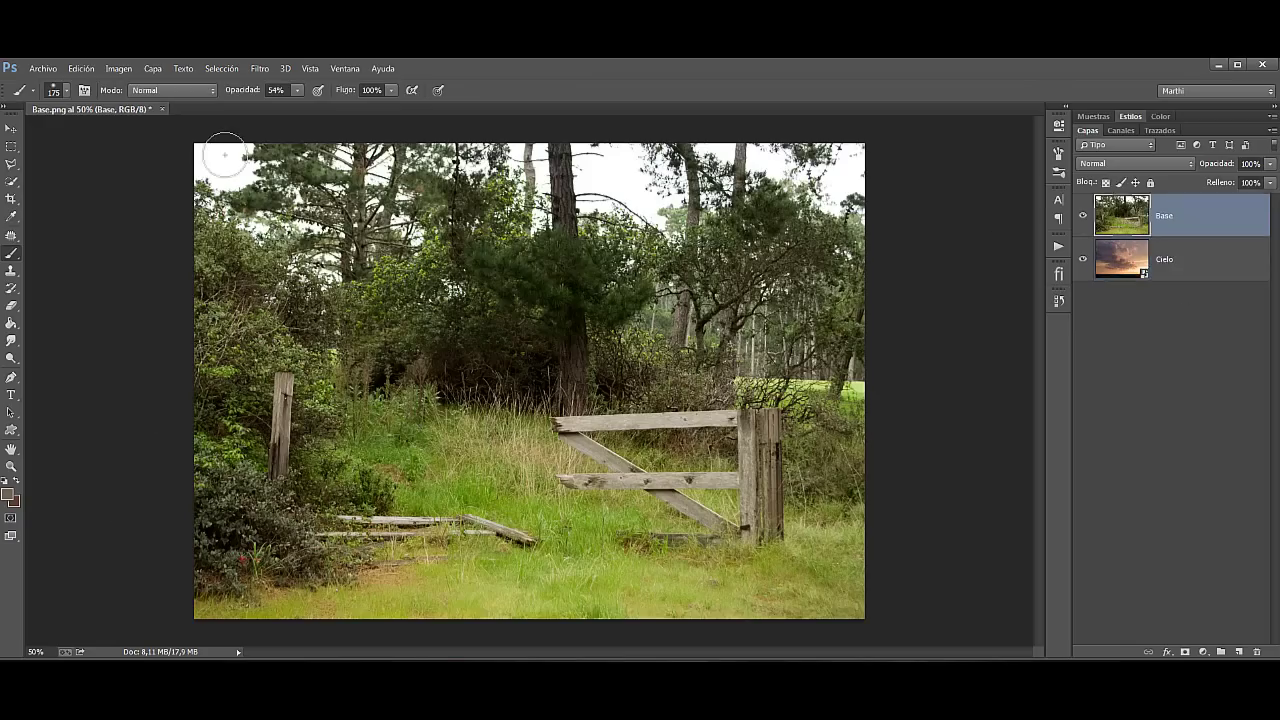
click(1112, 262)
click(1128, 225)
click(14, 185)
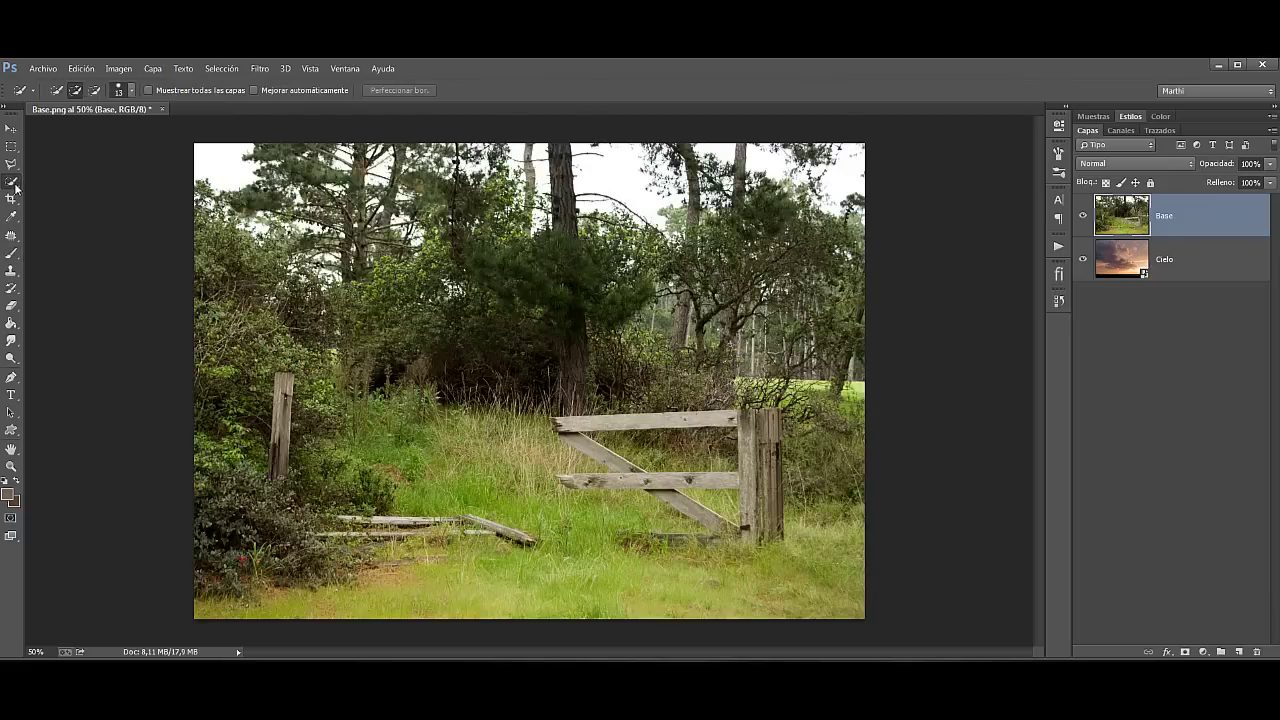
right_click(15, 187)
click(69, 192)
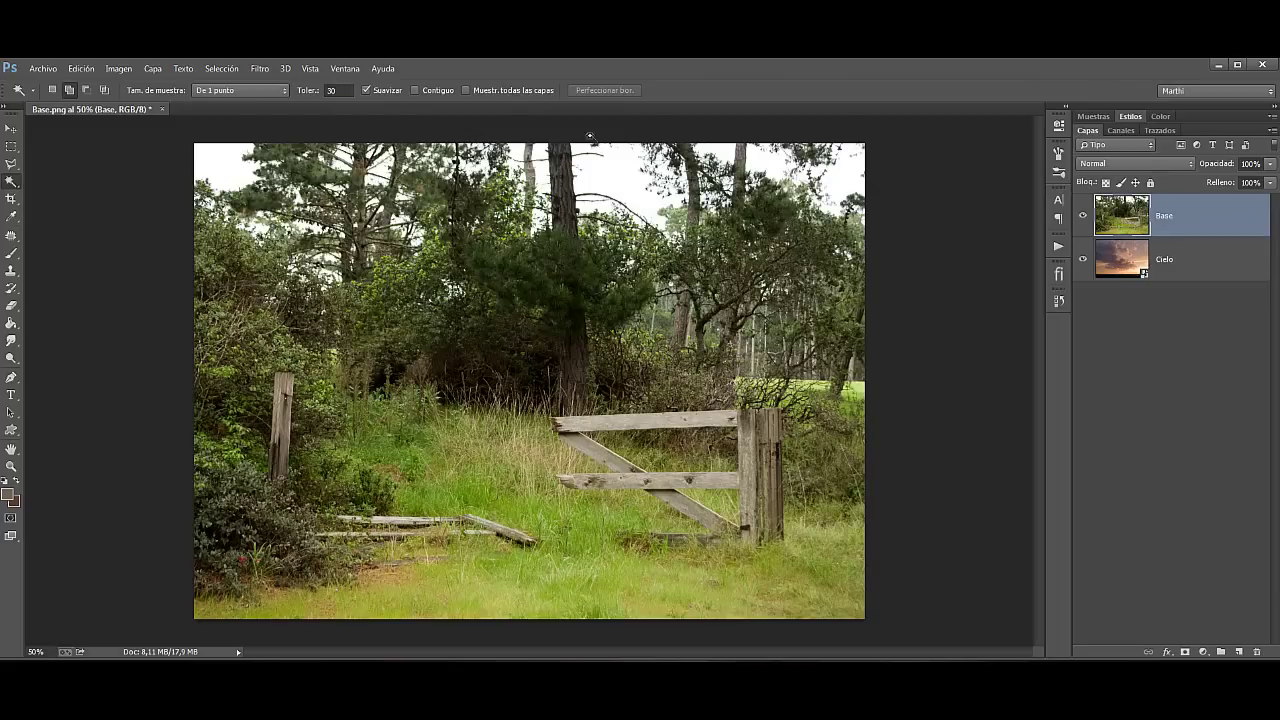
click(619, 177)
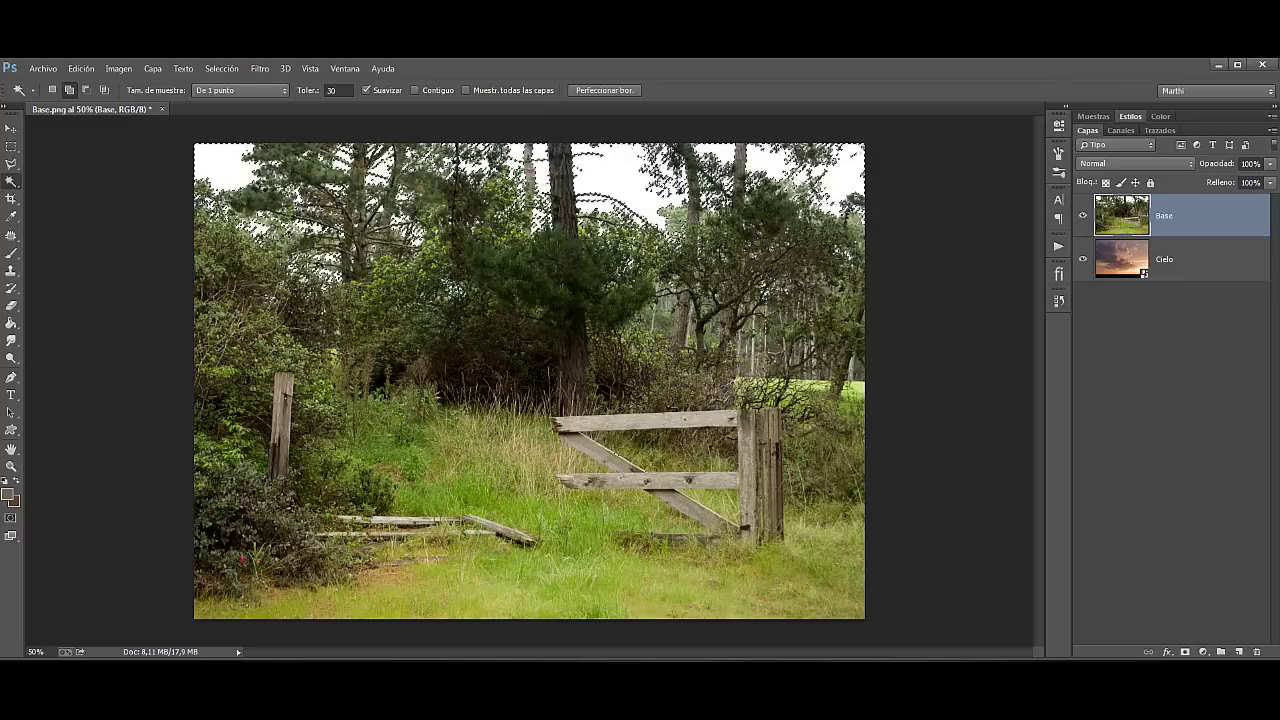
alt+click(1185, 651)
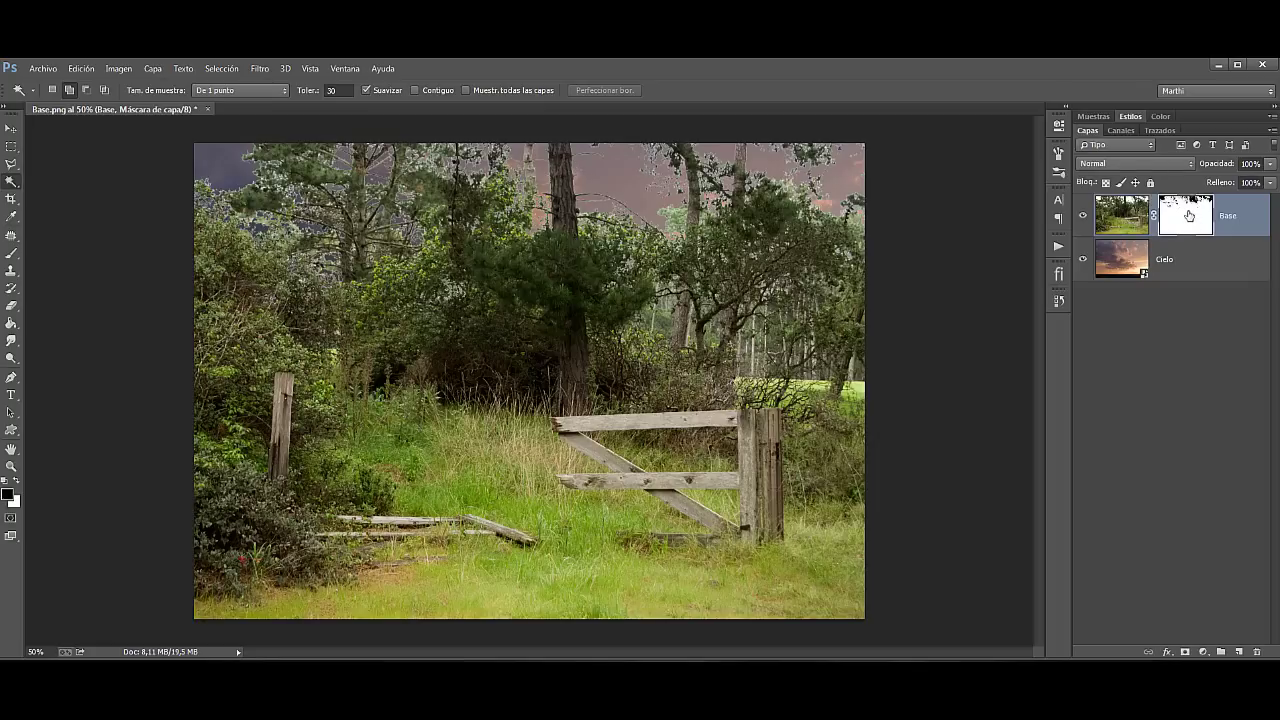
click(1058, 301)
click(989, 375)
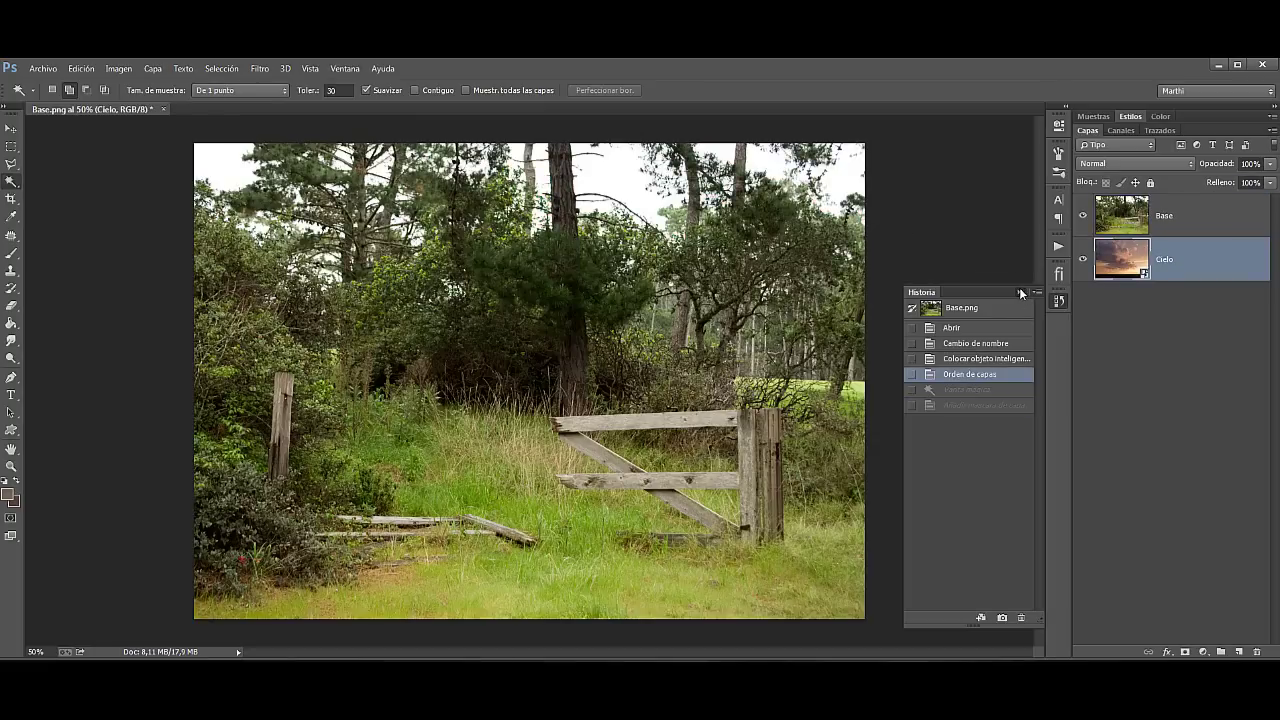
click(1019, 291)
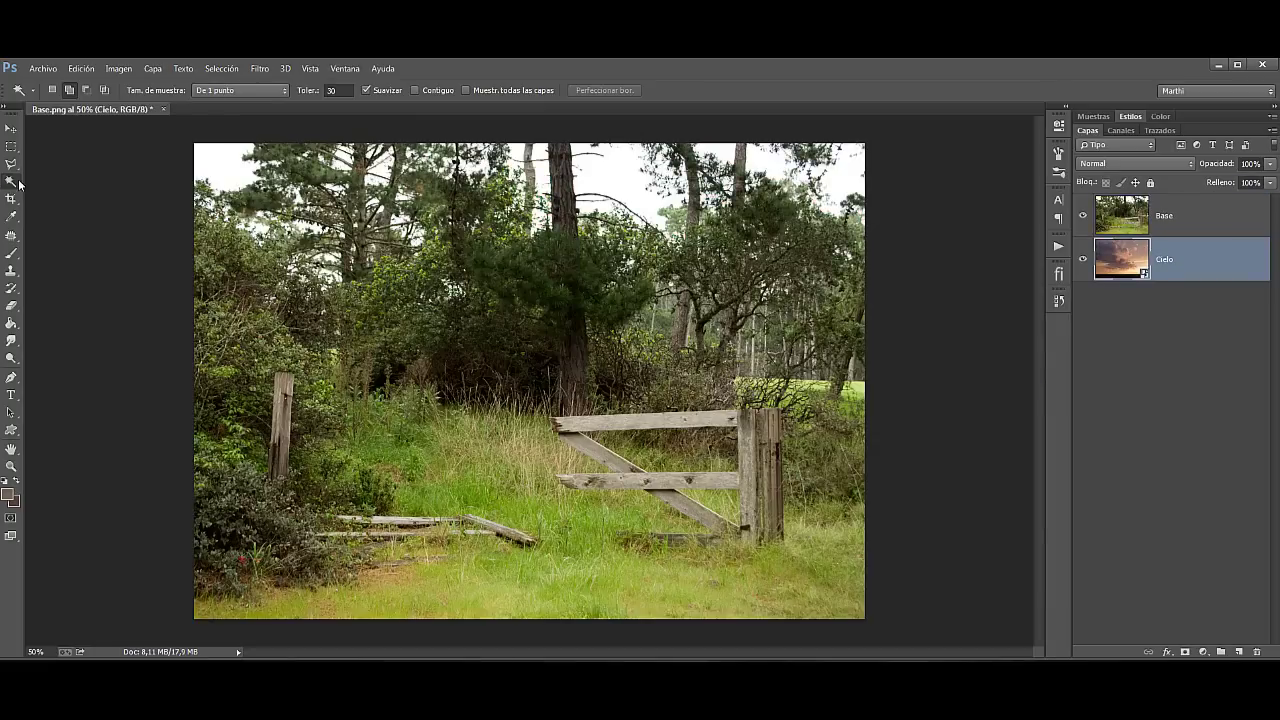
click(596, 158)
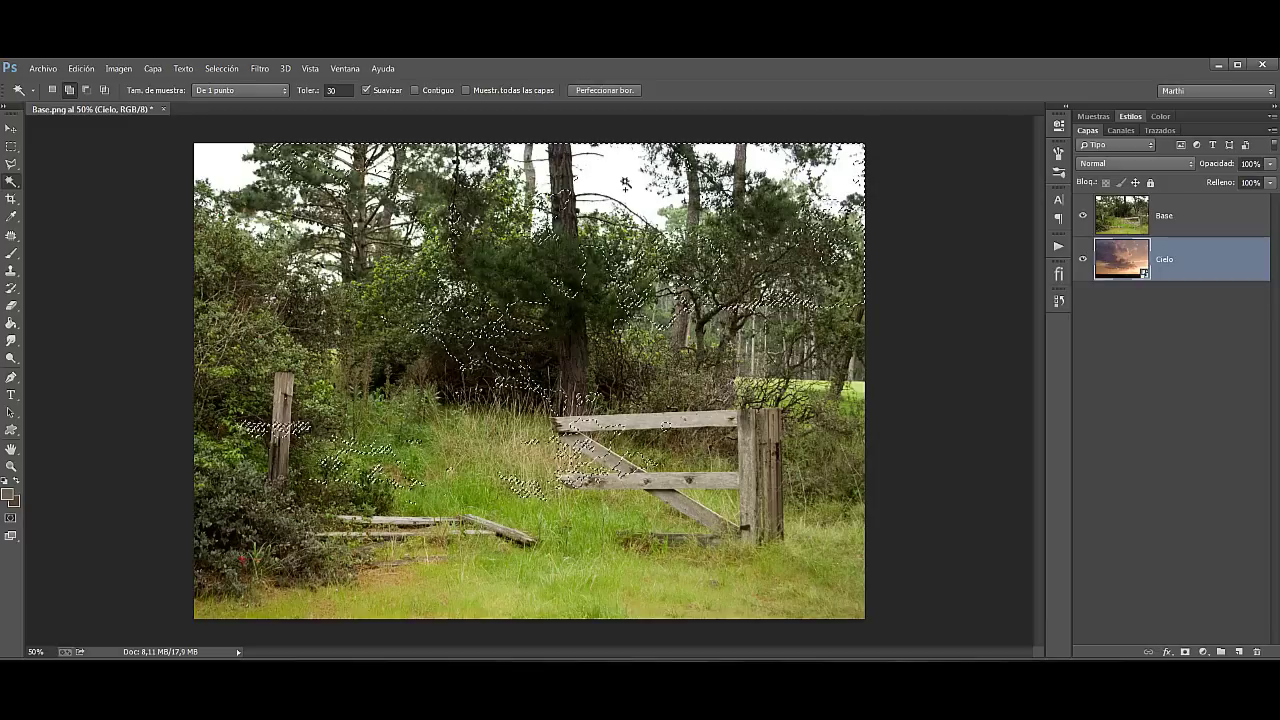
key(ctrl+d)
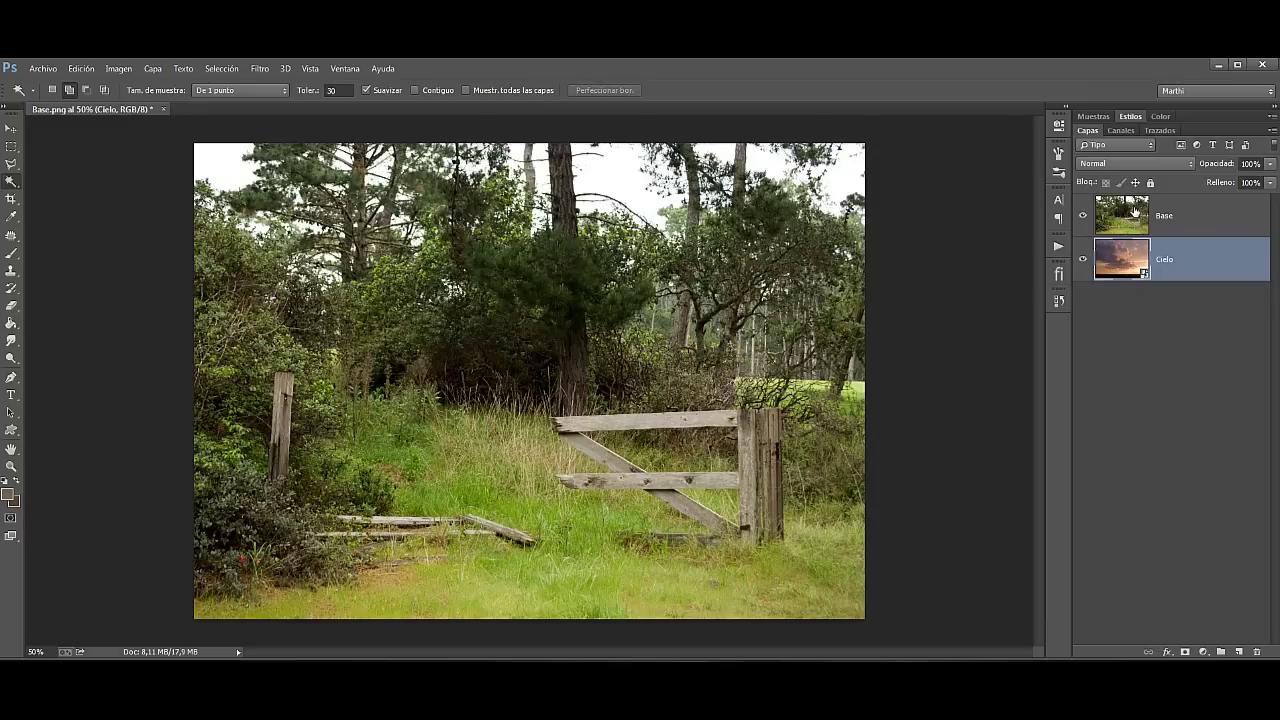
click(1134, 210)
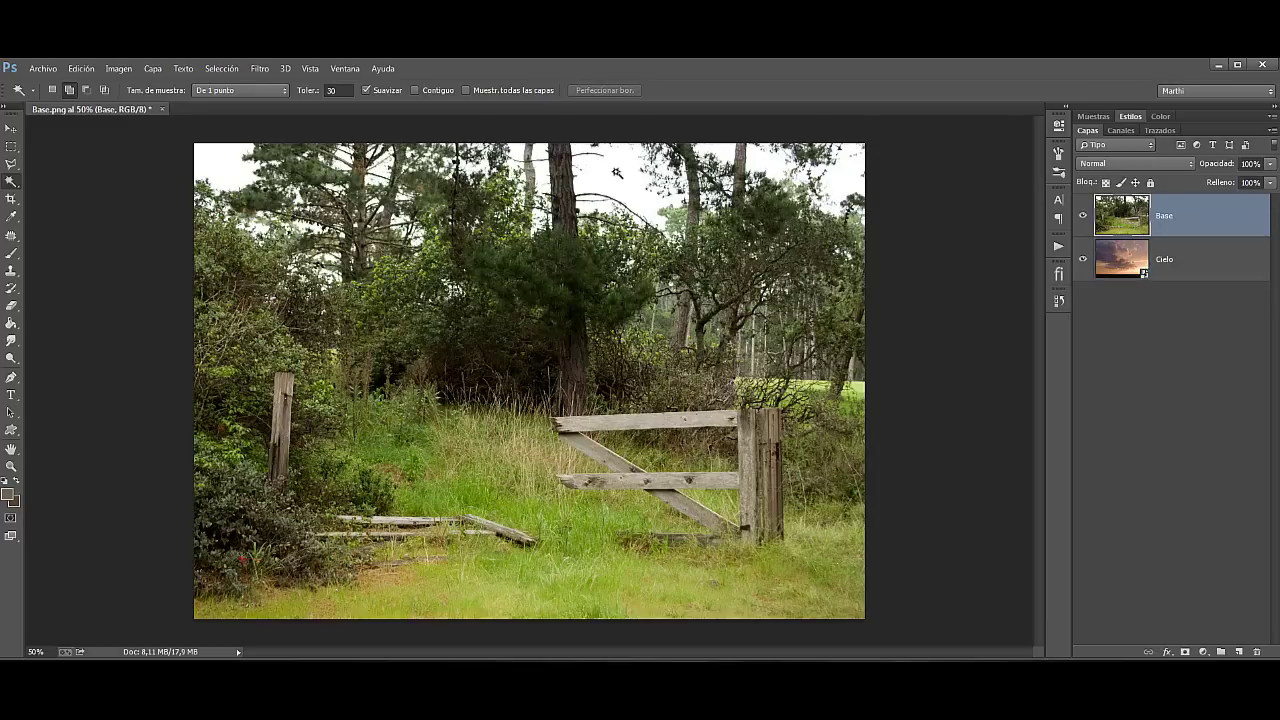
Step: Select the white sky and zoom in on the treetop edges
click(615, 170)
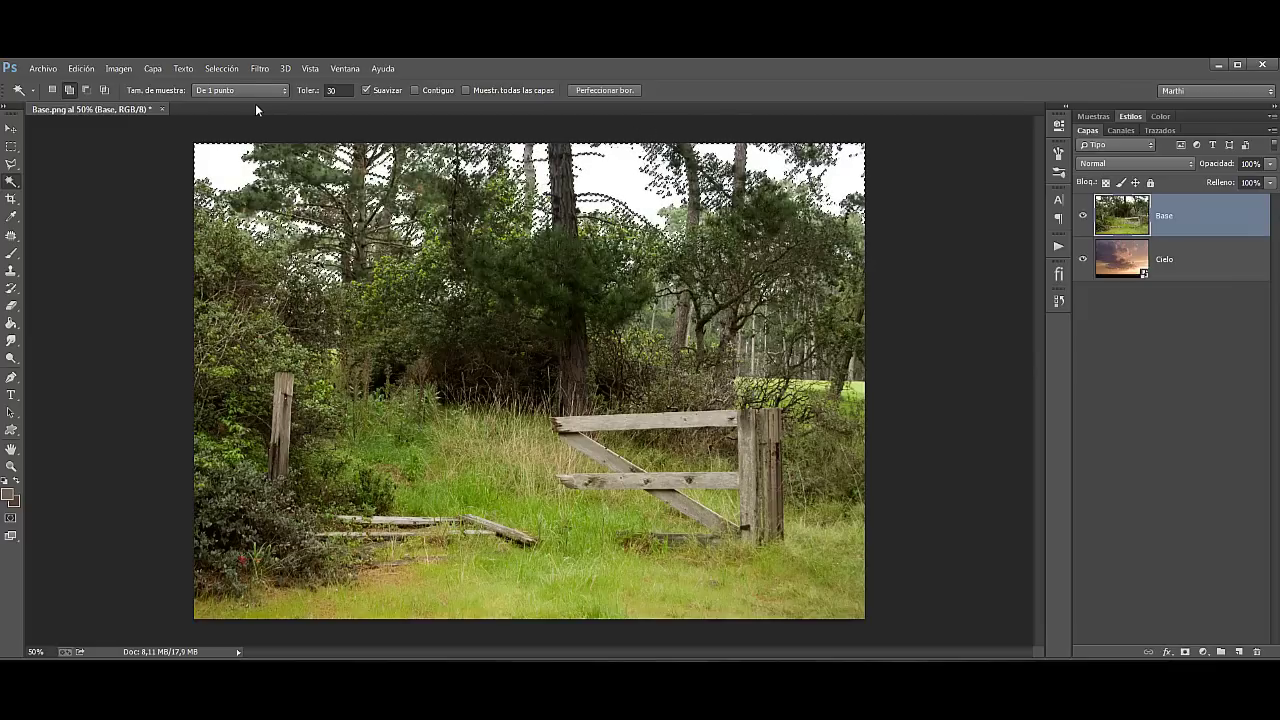
click(11, 466)
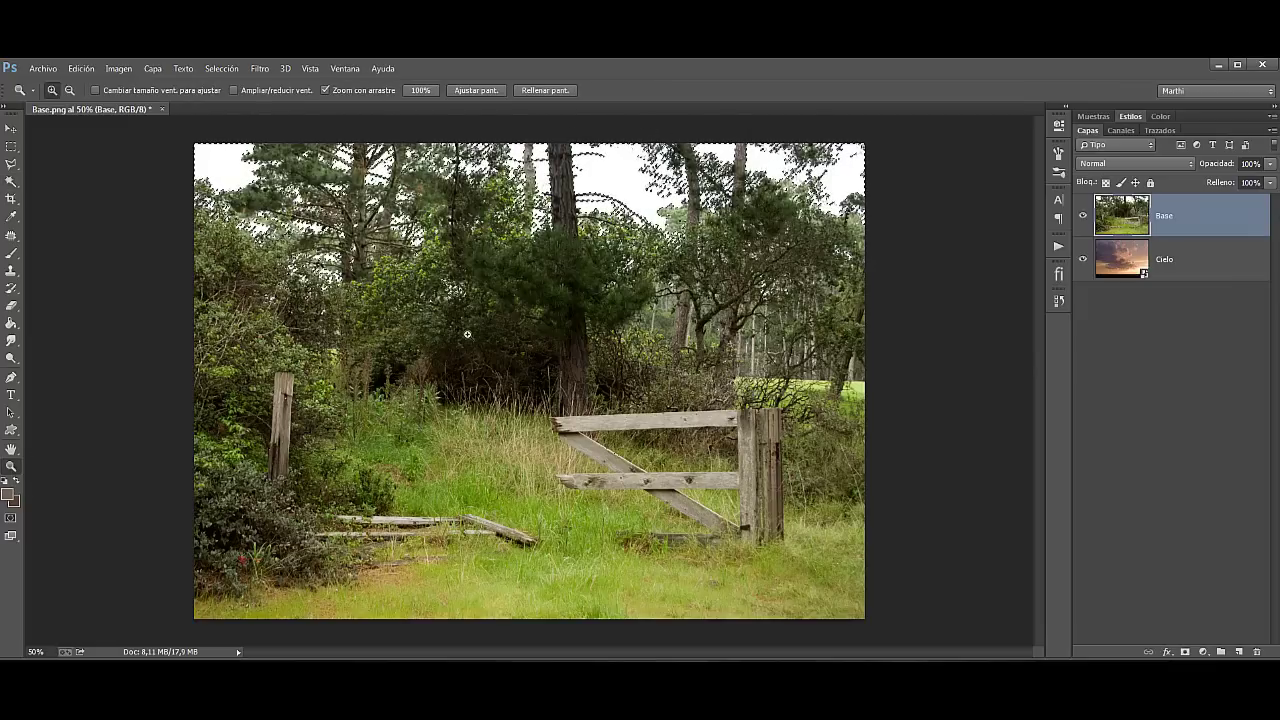
drag(520, 345, 540, 331)
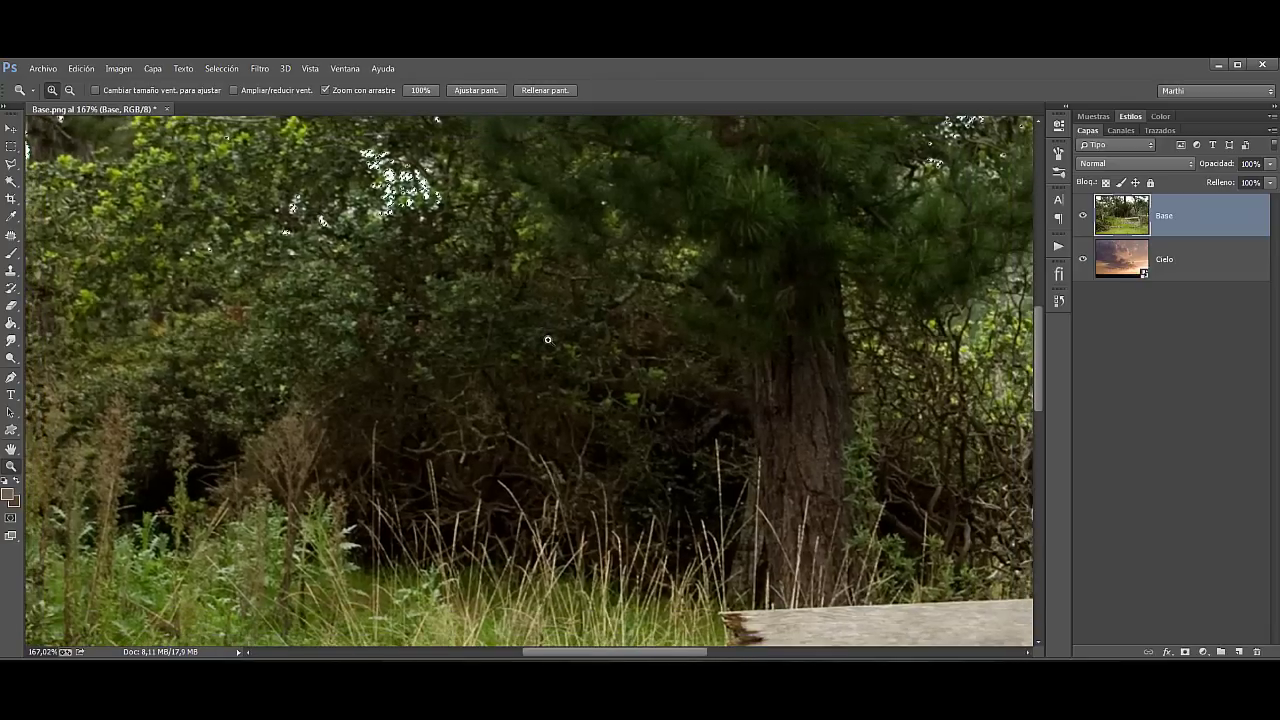
drag(766, 134, 668, 525)
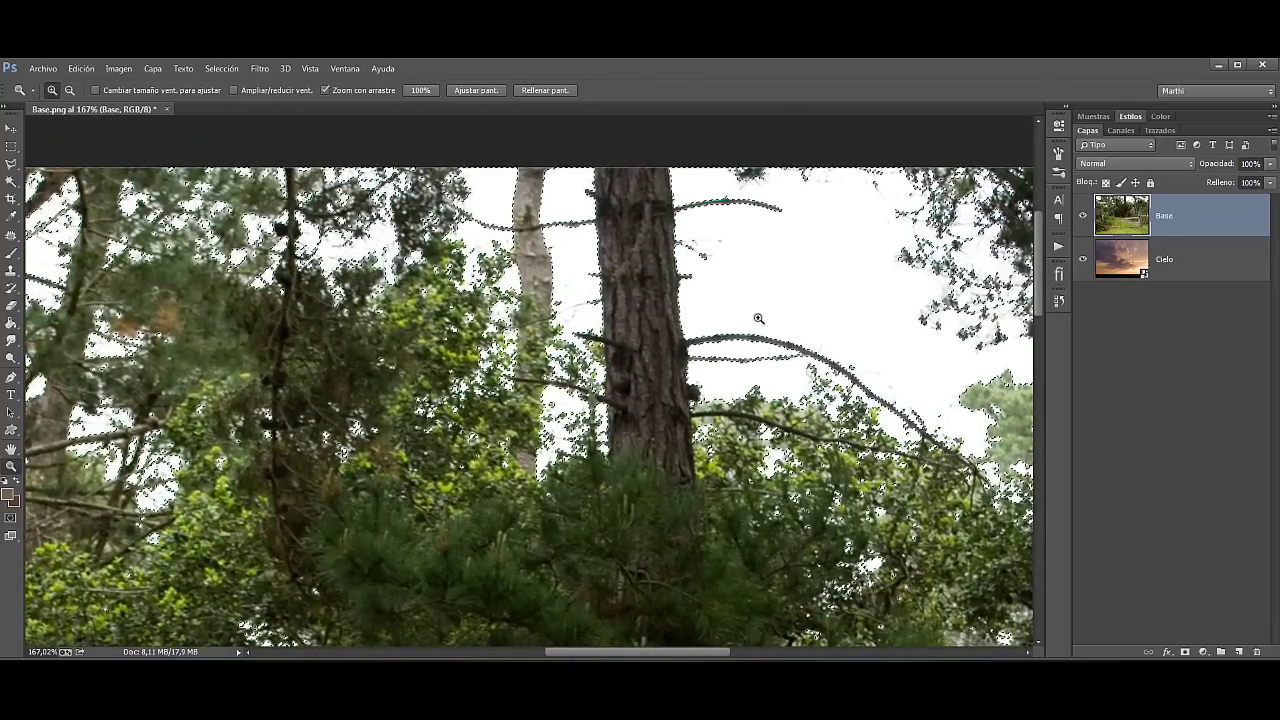
Step: Extend the selection with Selección > Similar and fit the image to the window
click(211, 68)
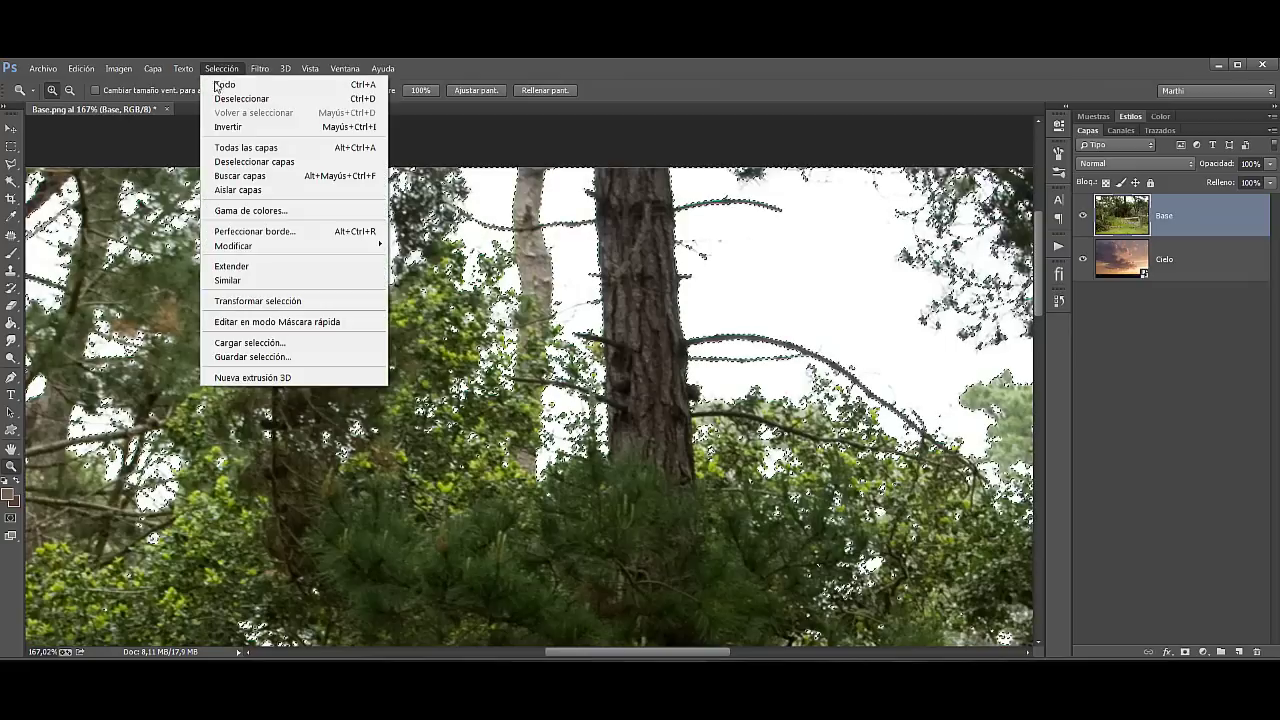
click(230, 277)
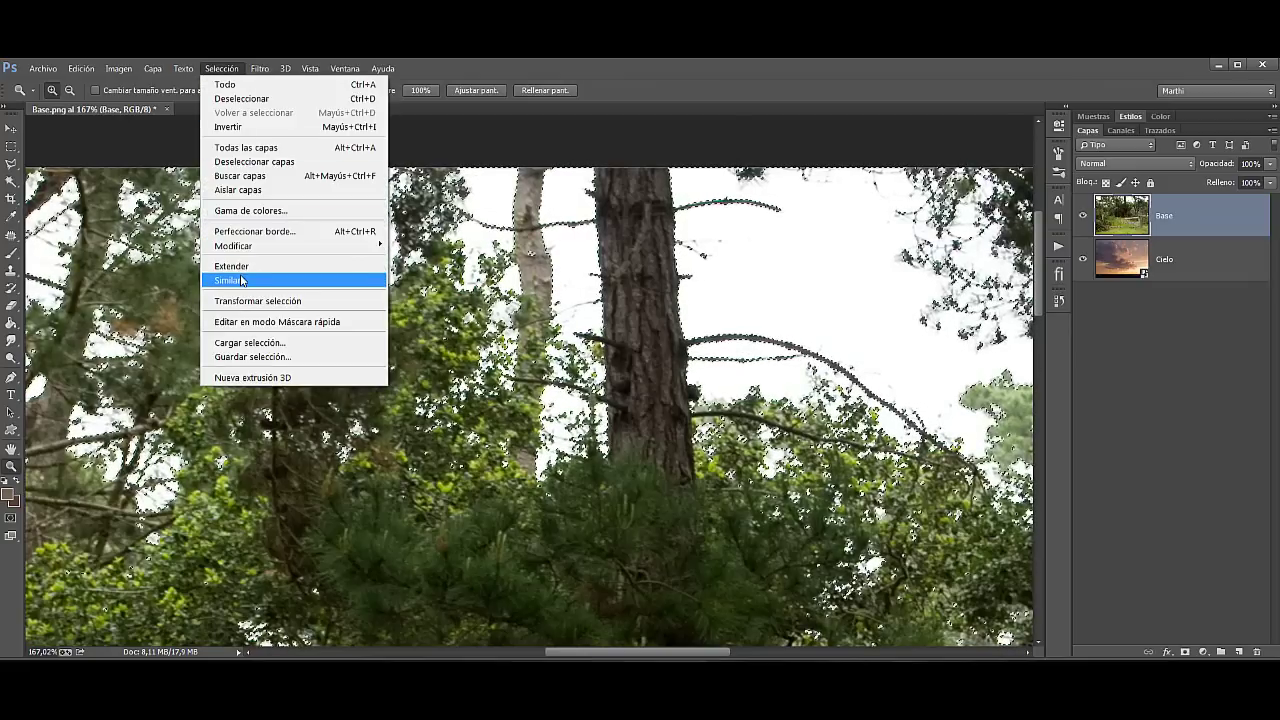
click(230, 279)
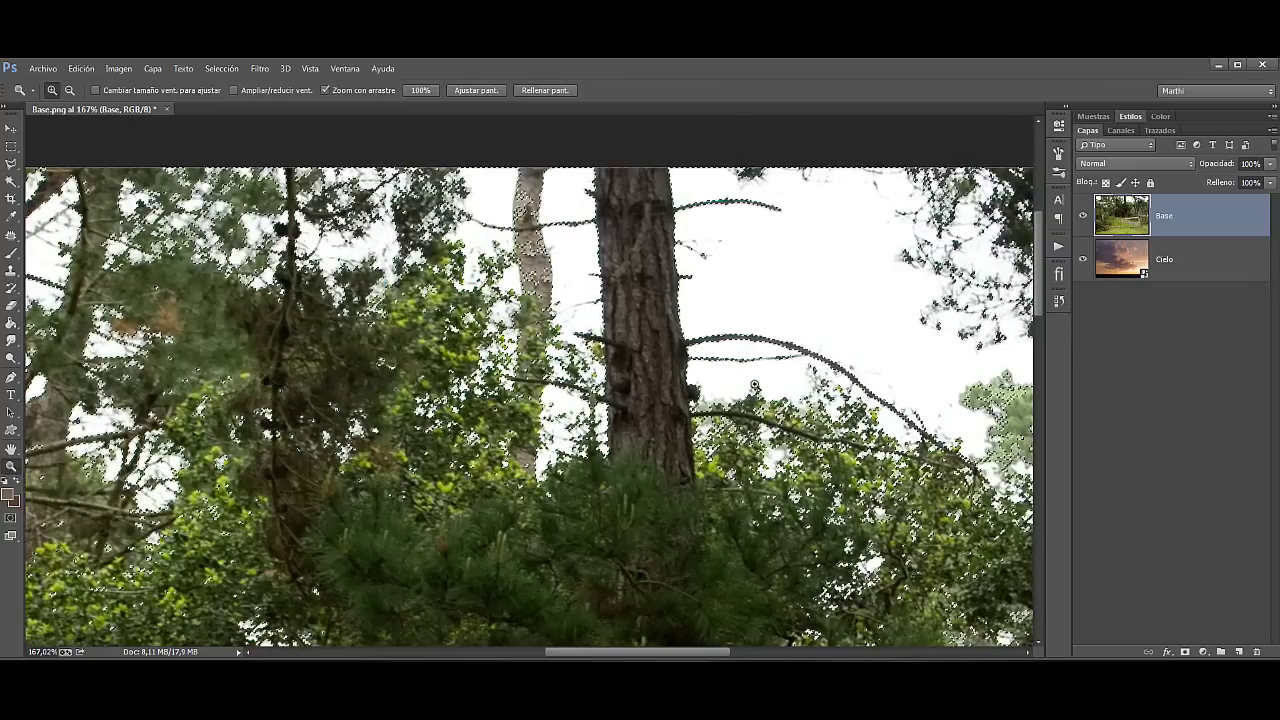
click(222, 68)
click(230, 278)
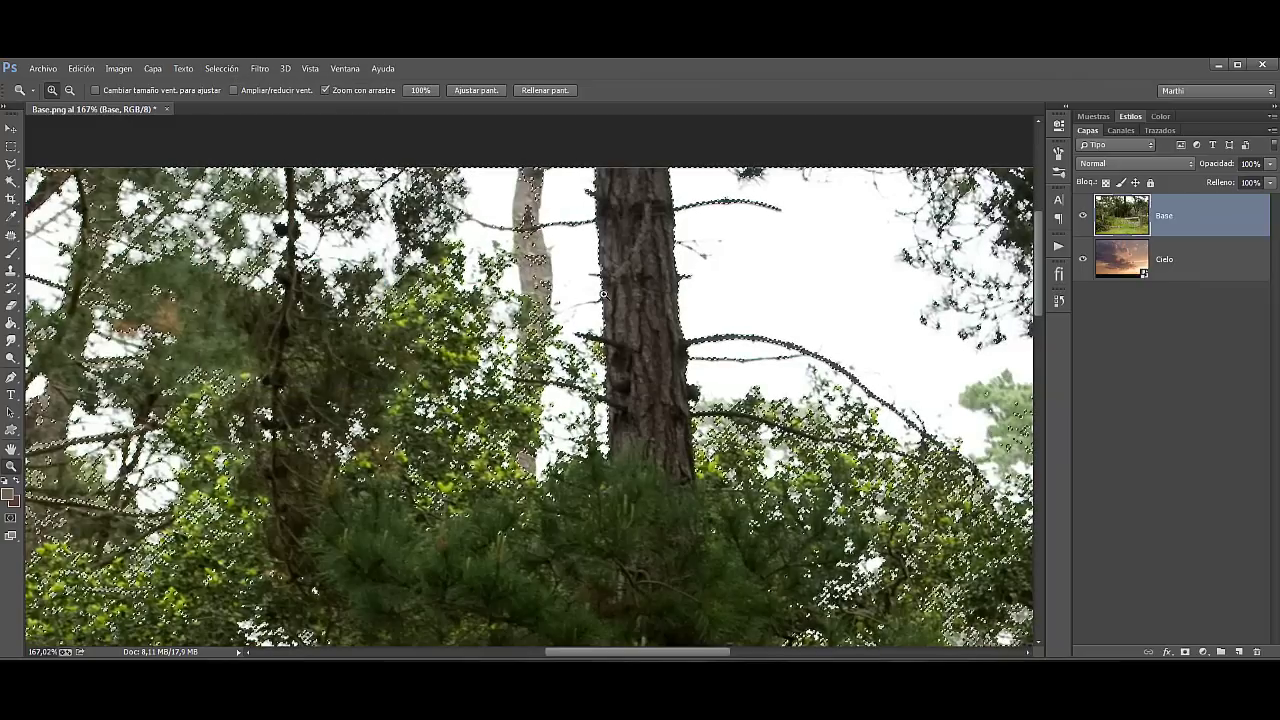
click(486, 90)
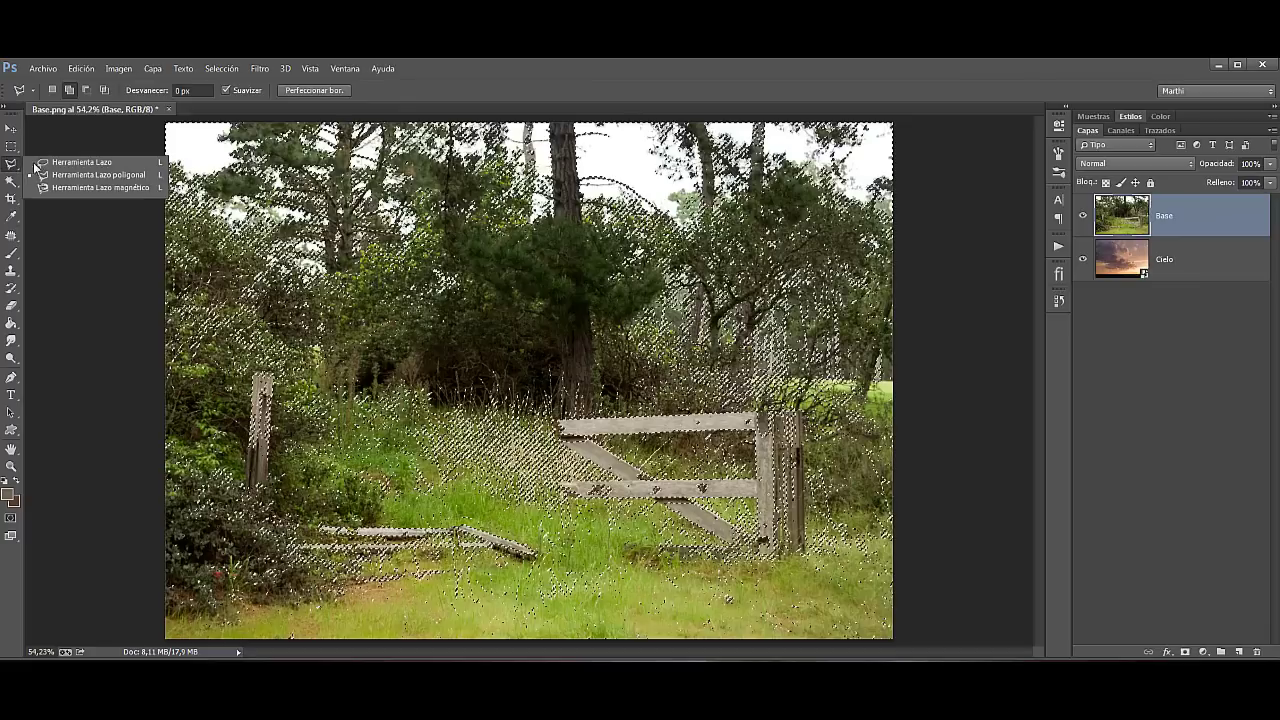
Step: Subtract the grass and gate with the Lasso, then mask Base to reveal the sunset sky
drag(13, 164, 50, 161)
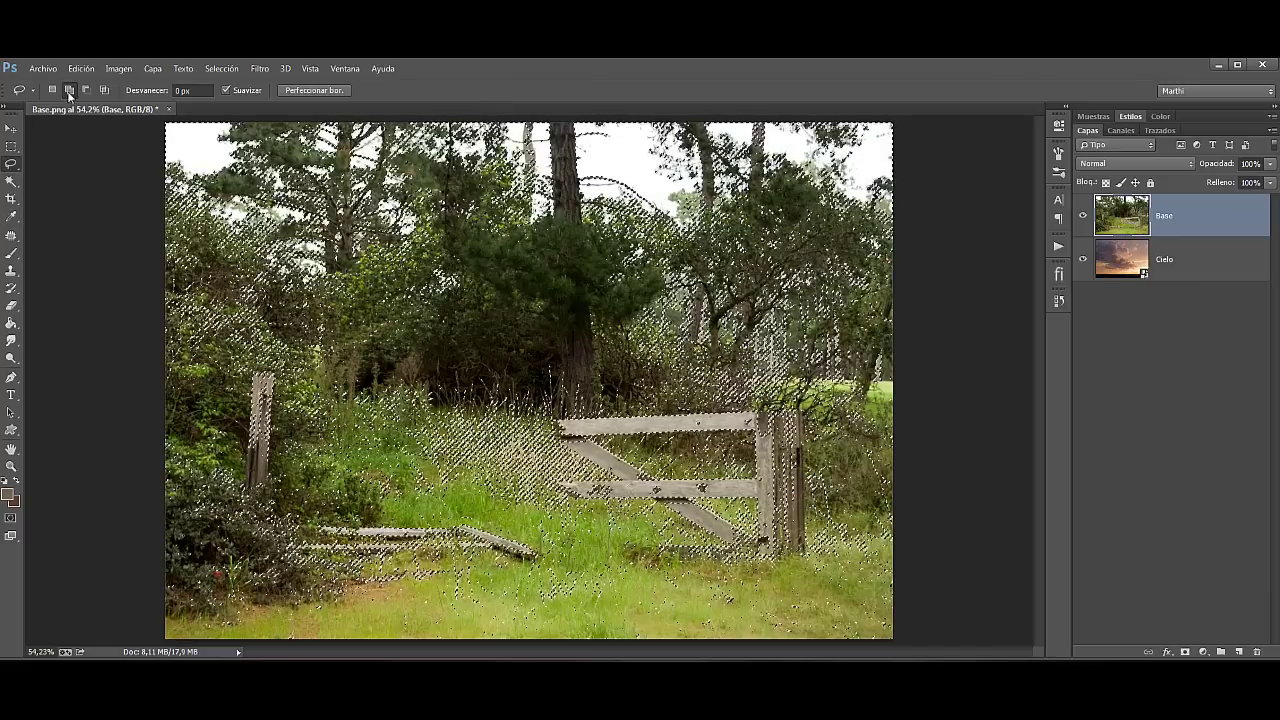
click(87, 90)
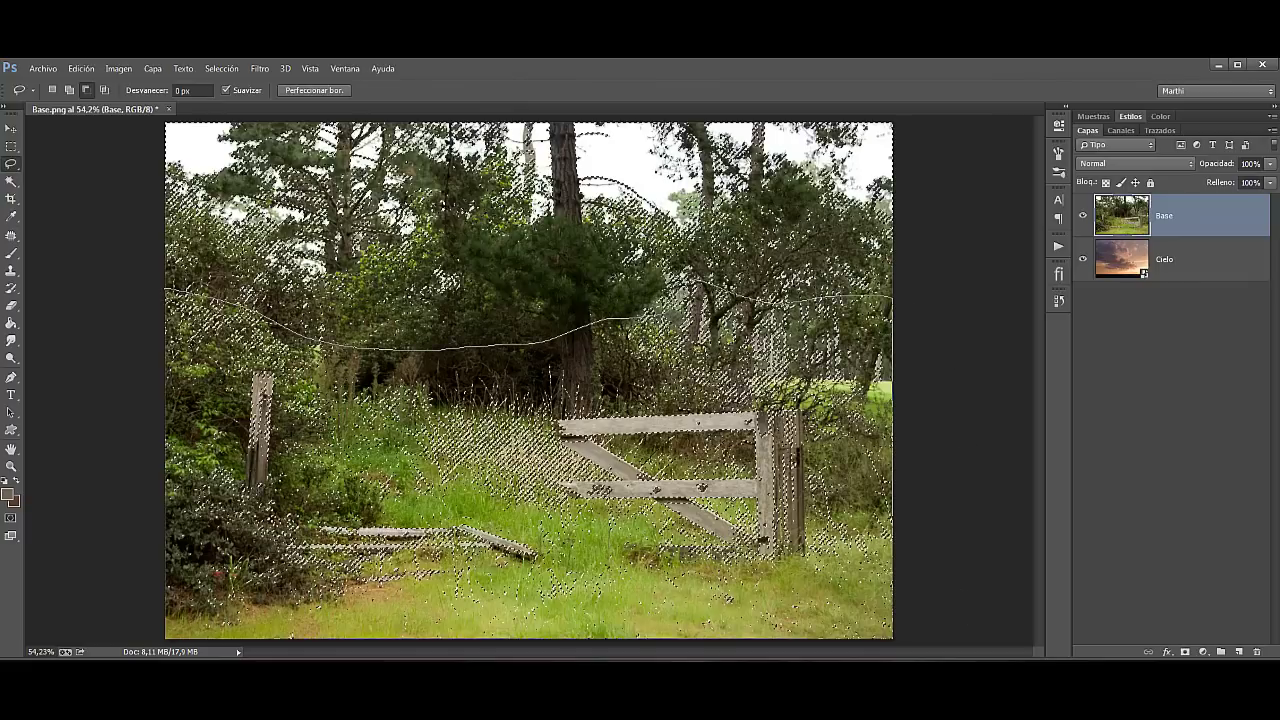
drag(77, 262, 72, 280)
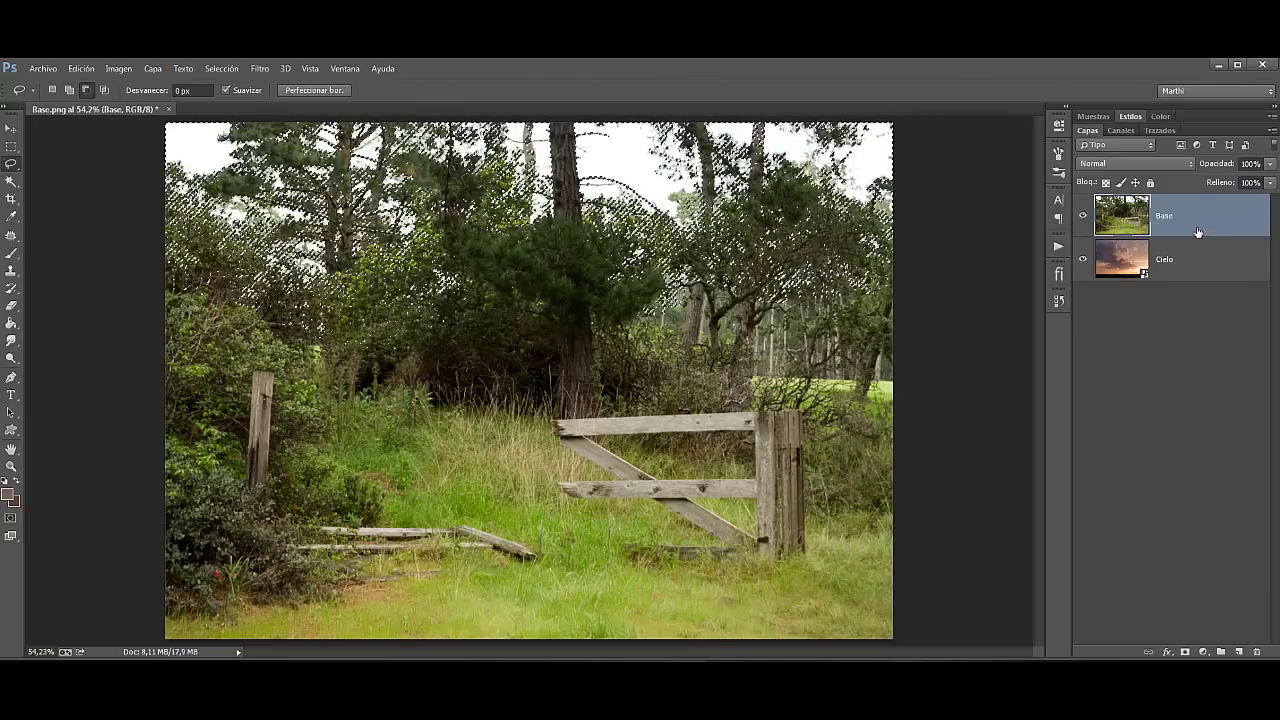
click(1186, 652)
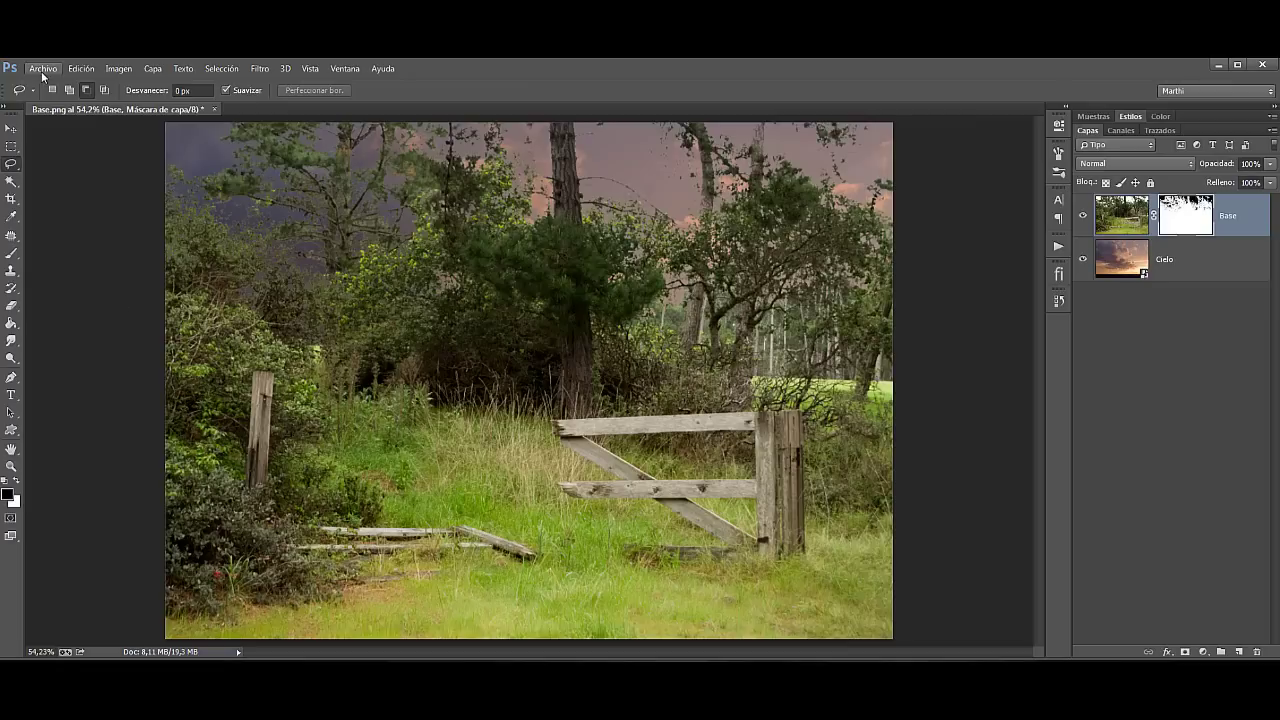
Step: Open Cabaña.jpg with its embedded profile and unlock the Fondo layer into Capa 0
click(43, 68)
click(47, 99)
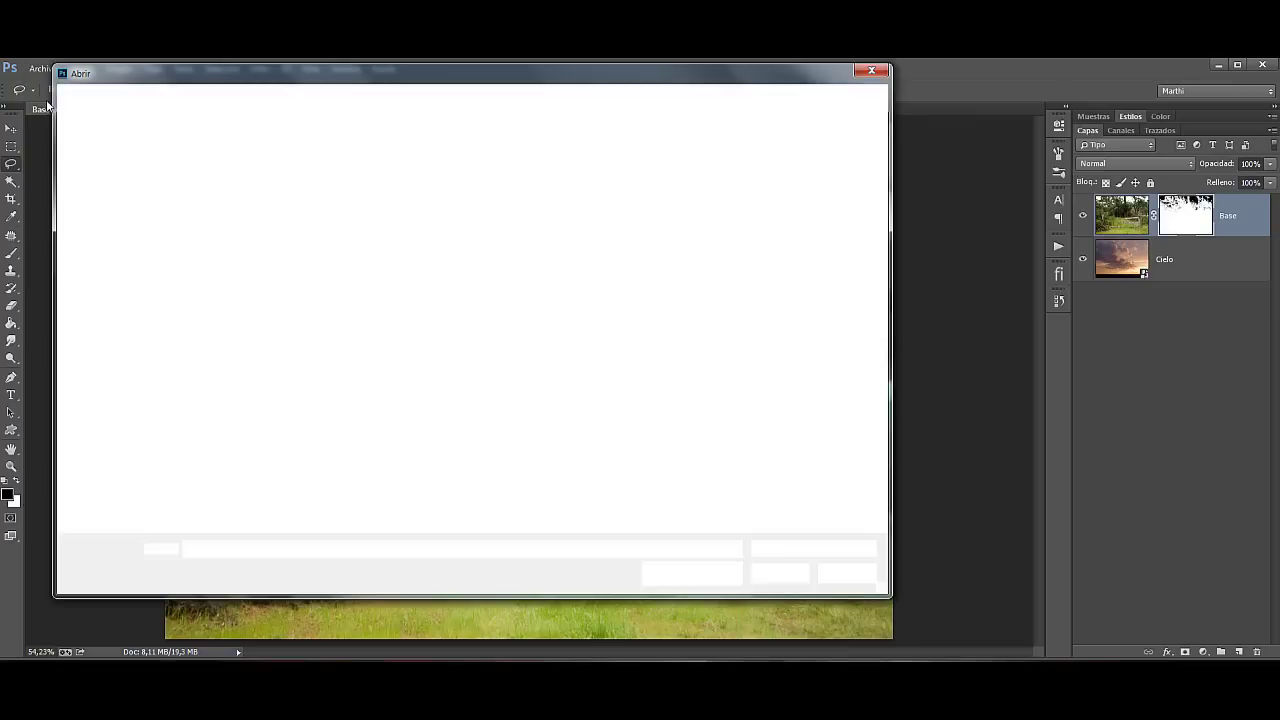
click(594, 180)
click(776, 574)
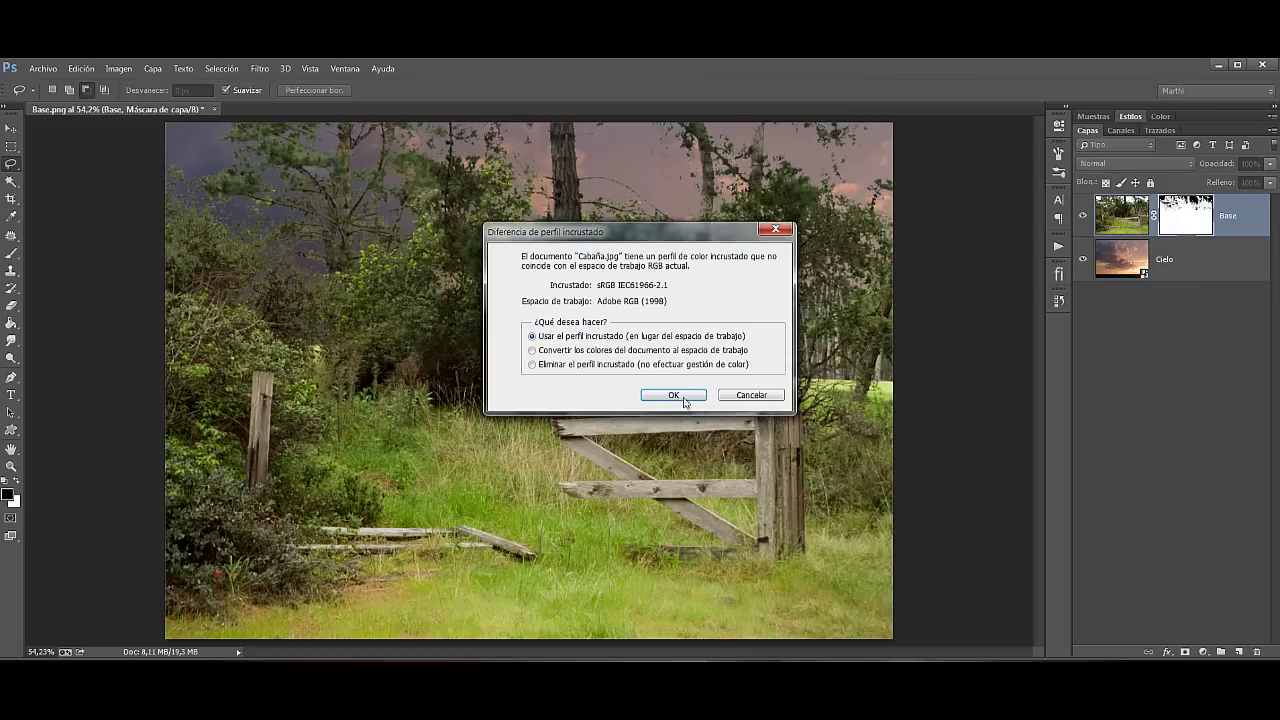
click(684, 397)
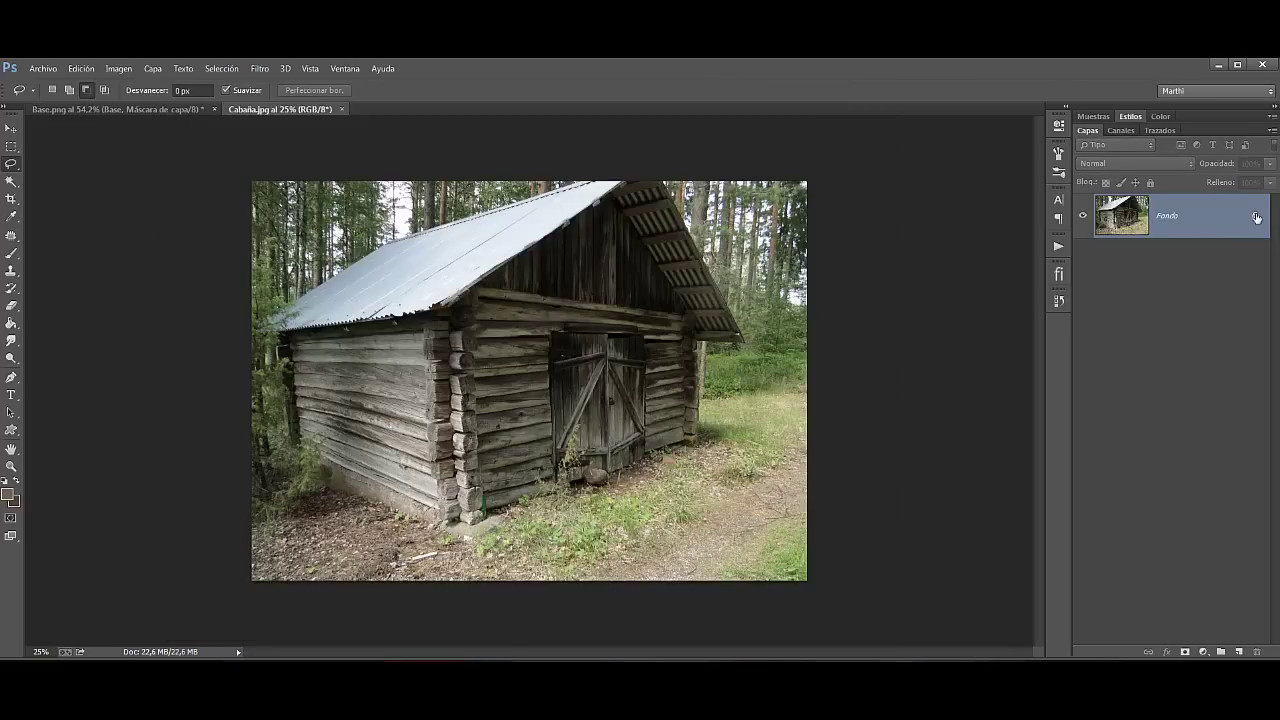
click(1256, 218)
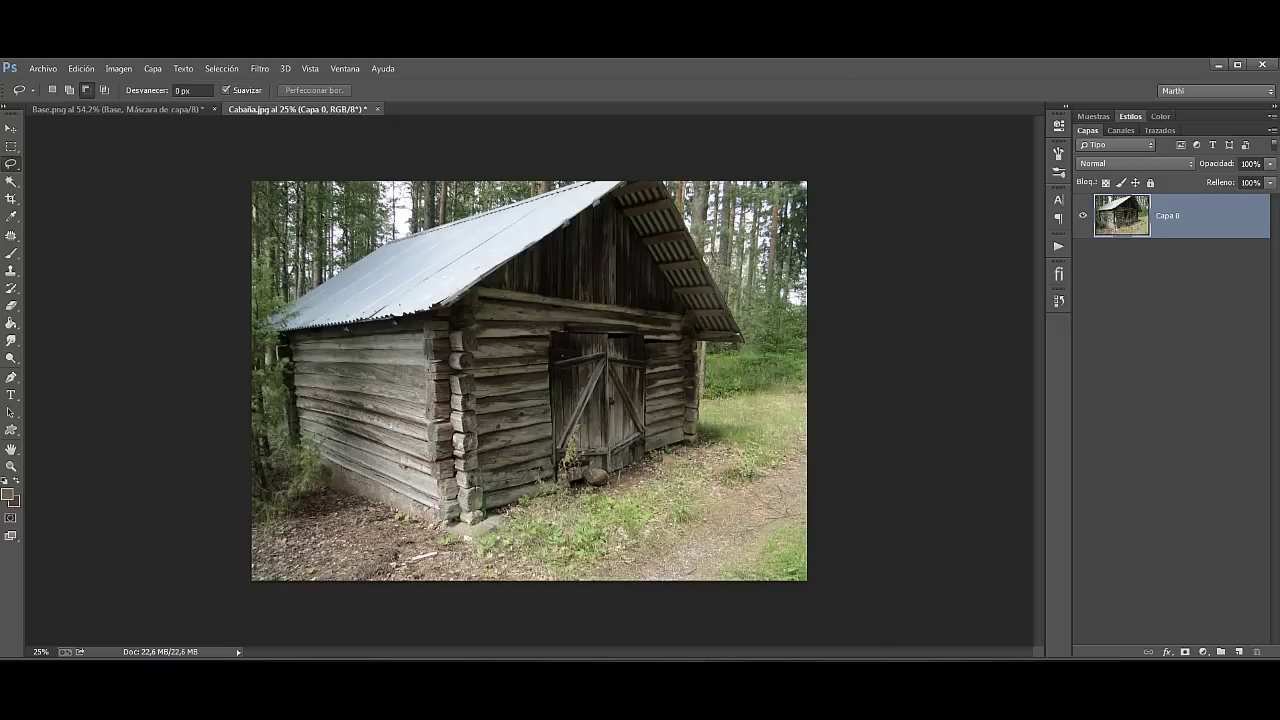
right_click(13, 166)
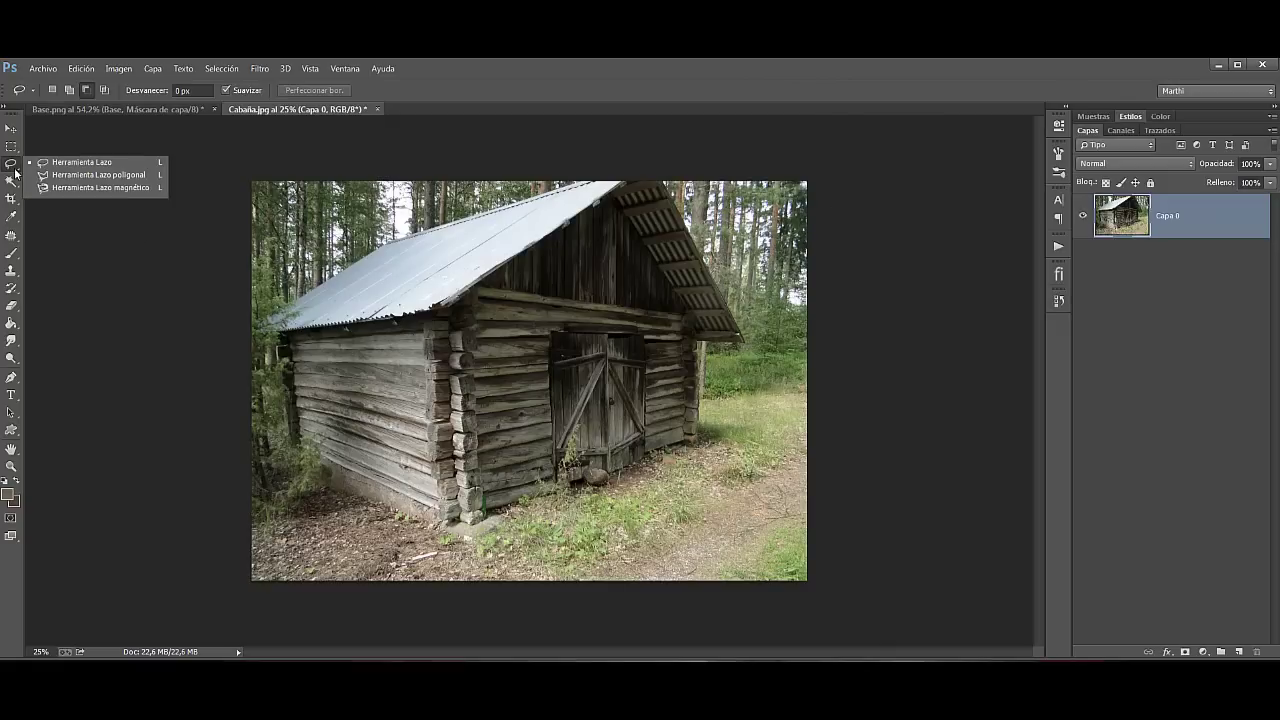
Step: Outline the cabin's roofline and the ground below it with the Polygonal Lasso
click(80, 177)
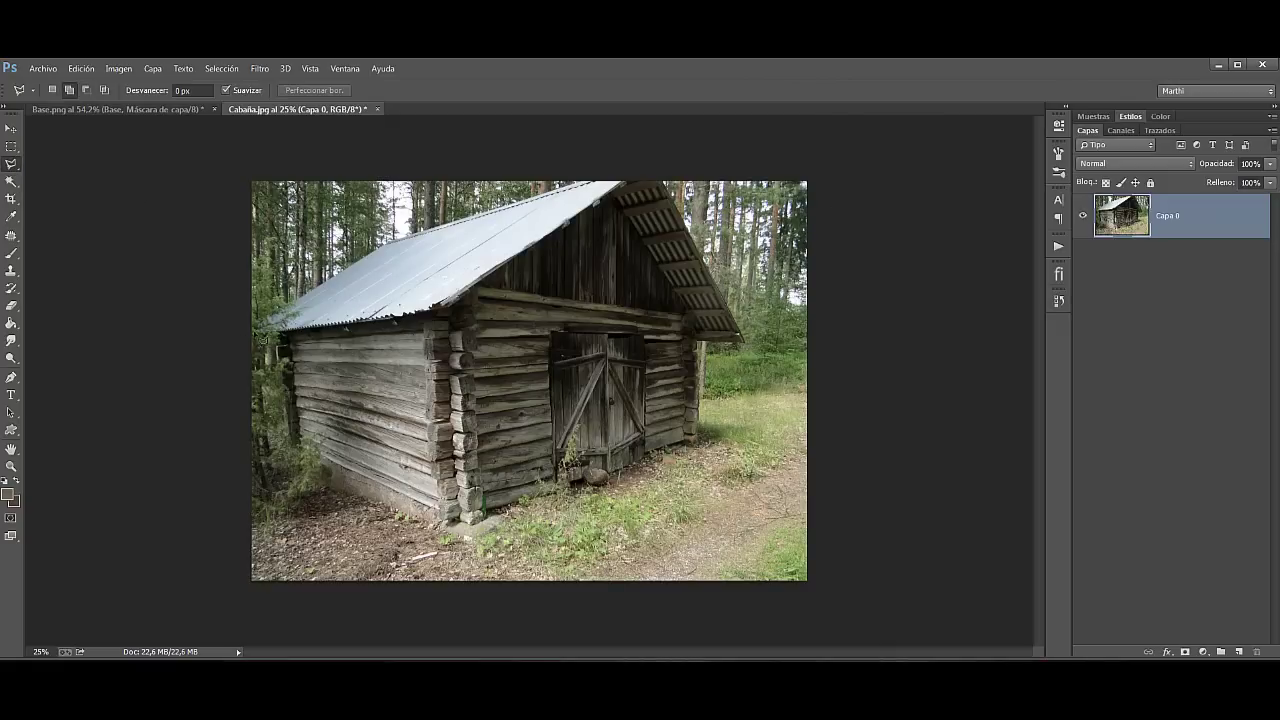
click(254, 328)
click(664, 185)
click(783, 627)
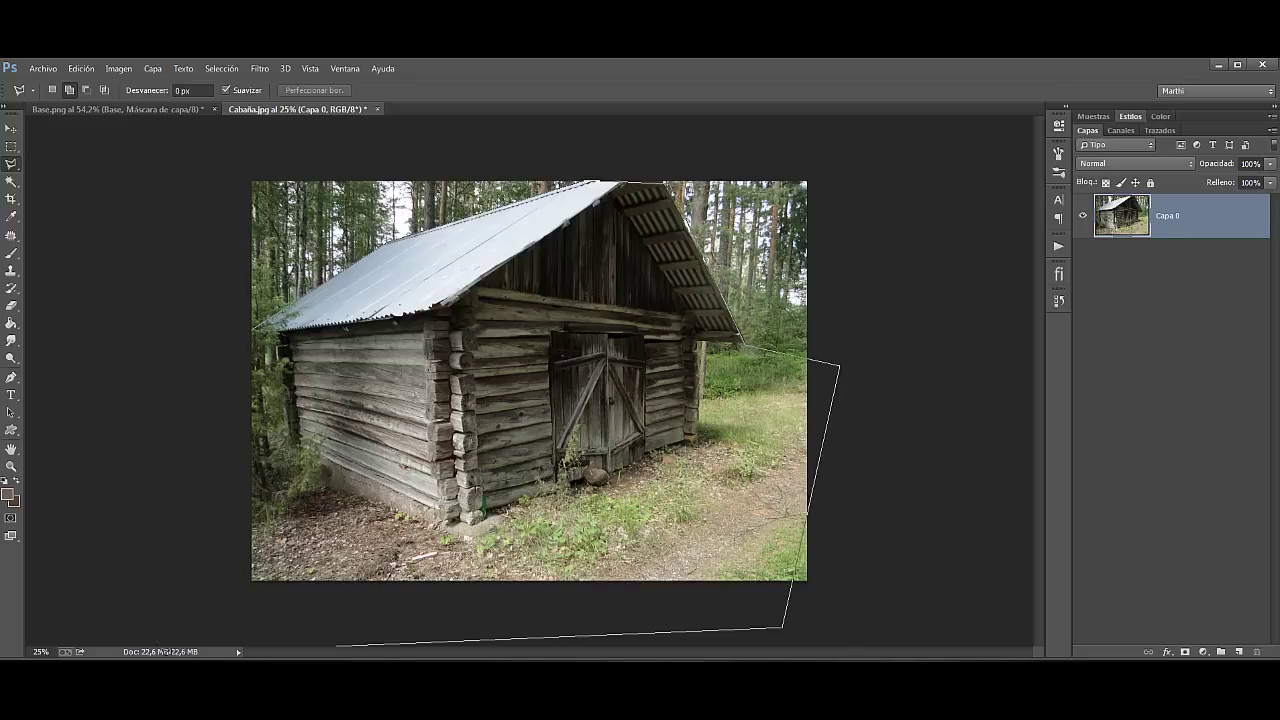
click(162, 618)
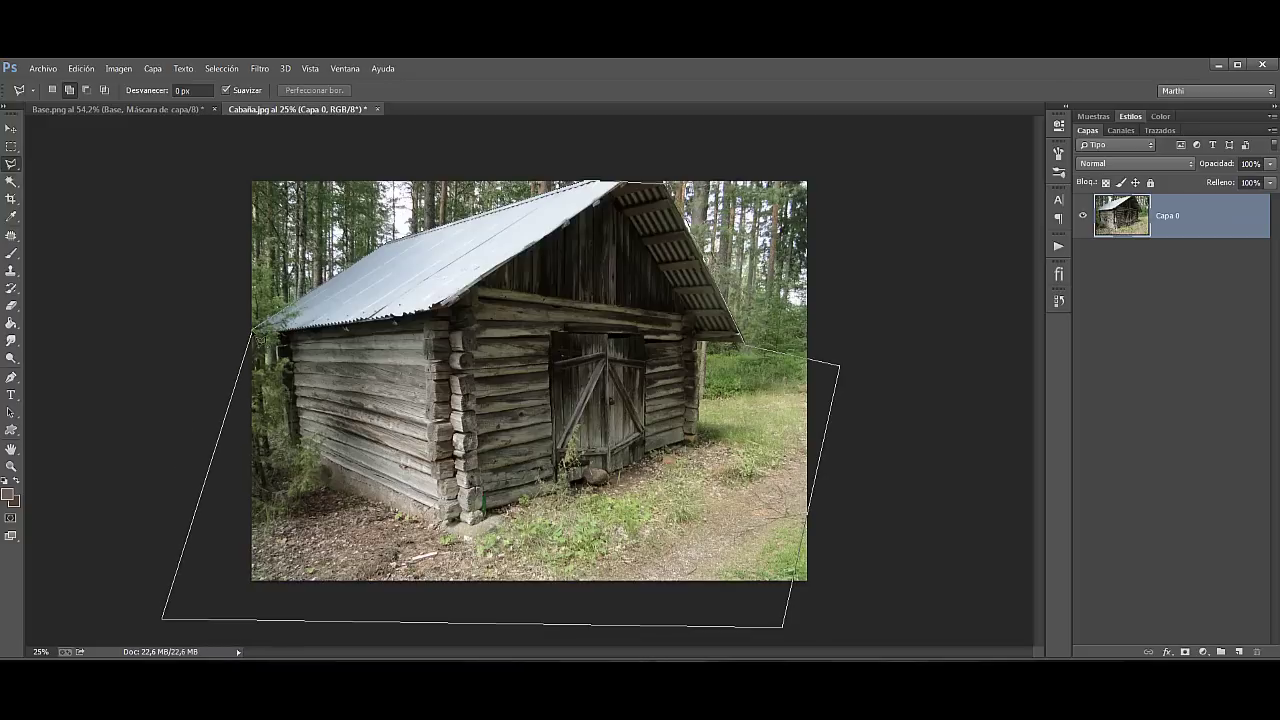
click(262, 328)
Step: Drag the selected cabin into Base.png, converting its colour profile
key(v)
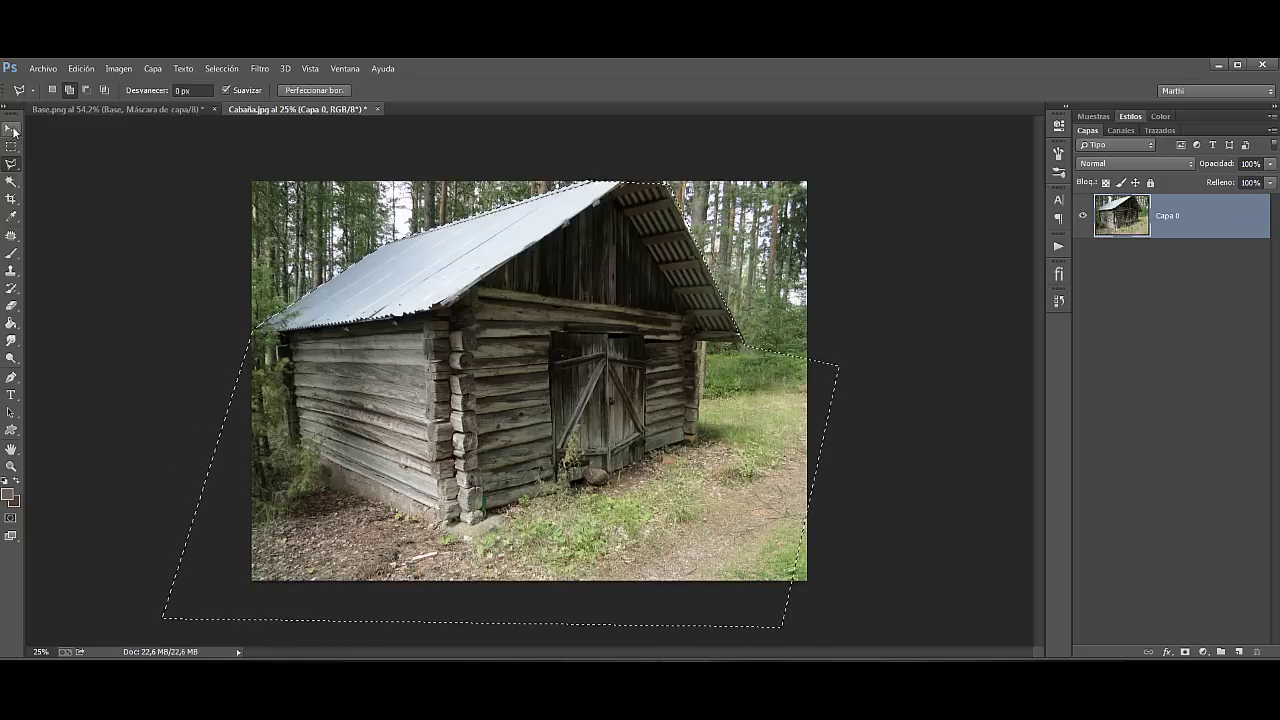
mouse_move(323, 296)
mouse_down()
mouse_move(152, 111)
mouse_move(384, 322)
mouse_up()
drag(433, 413, 433, 413)
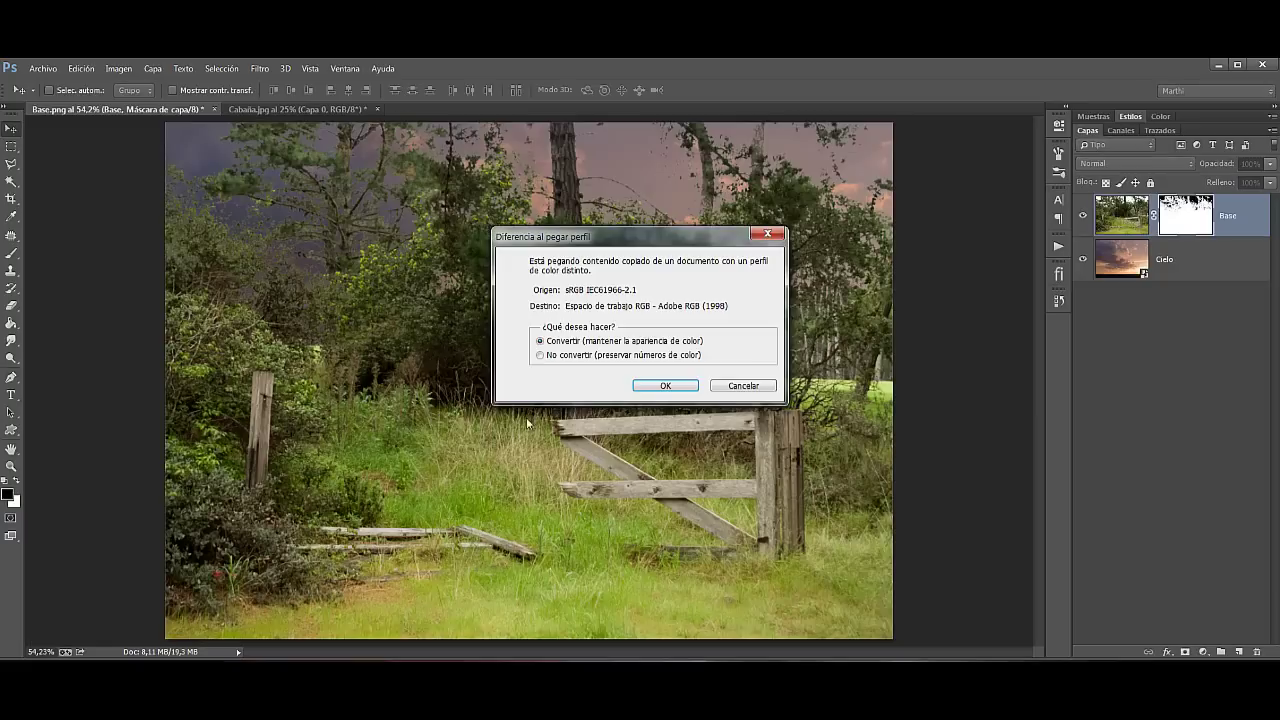
click(657, 388)
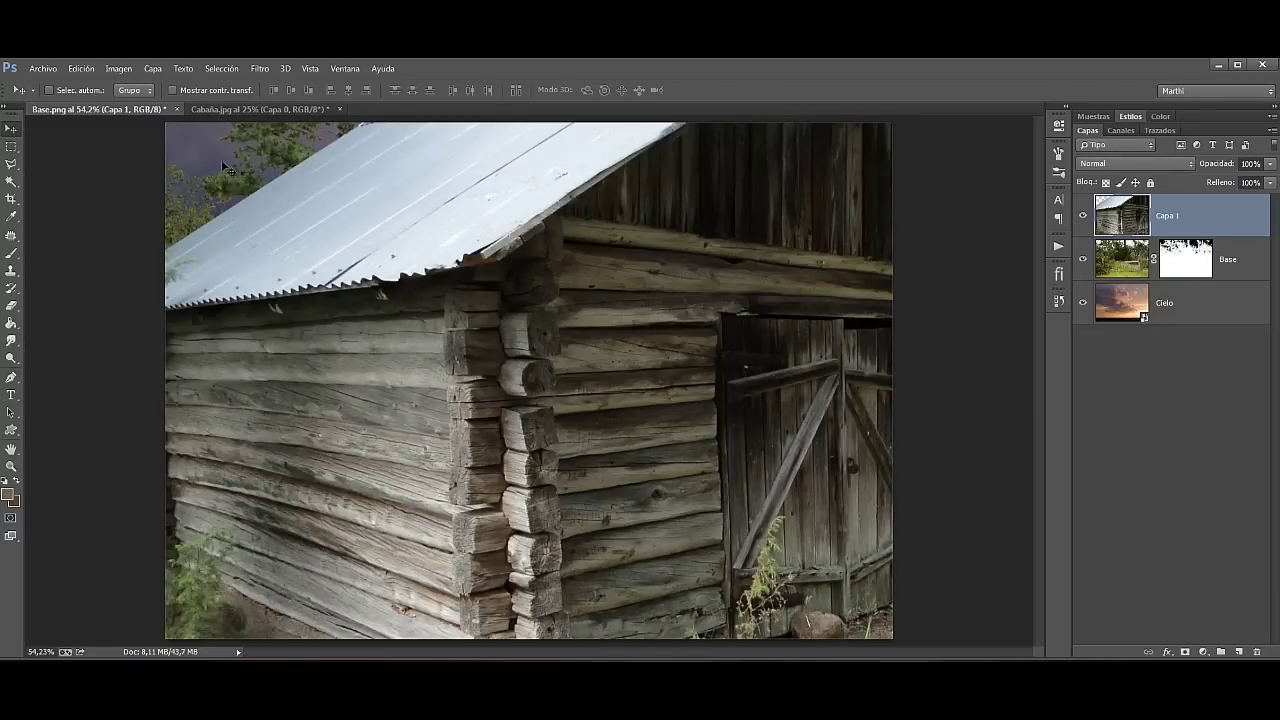
Step: Scale the cabin to about 47% and position it left of the gate
key(ctrl+t)
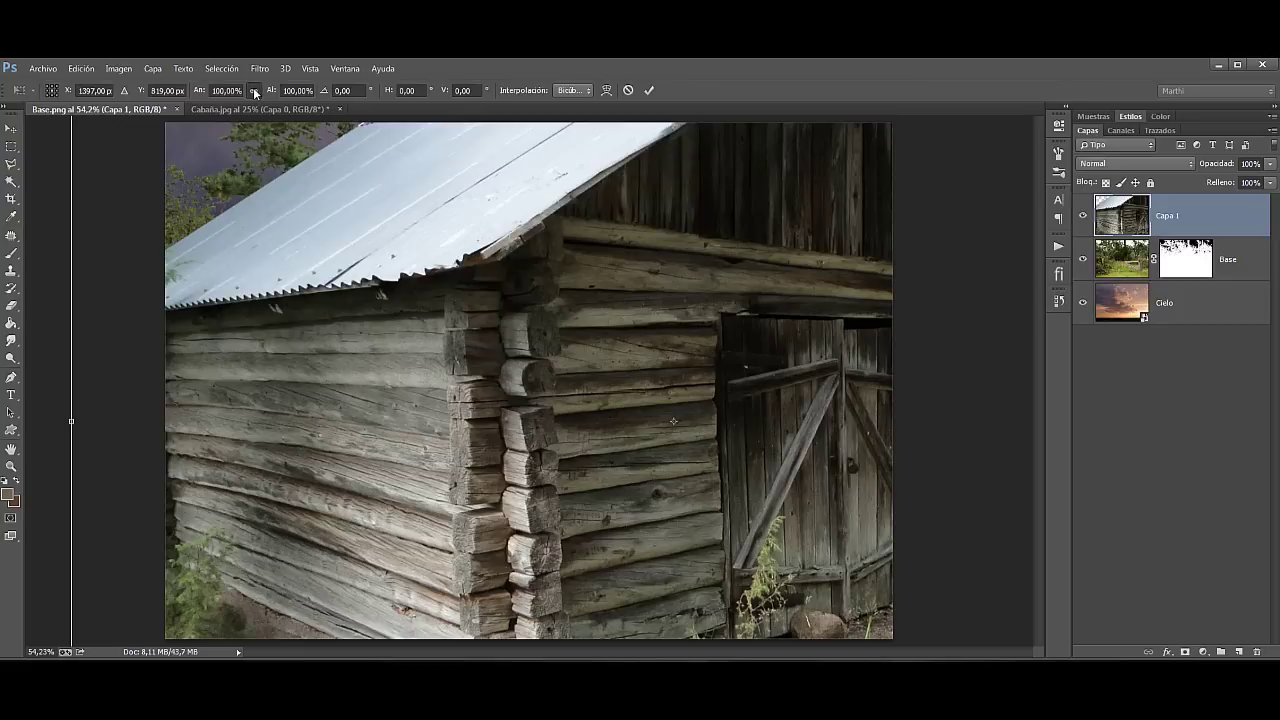
click(304, 90)
text(50%)
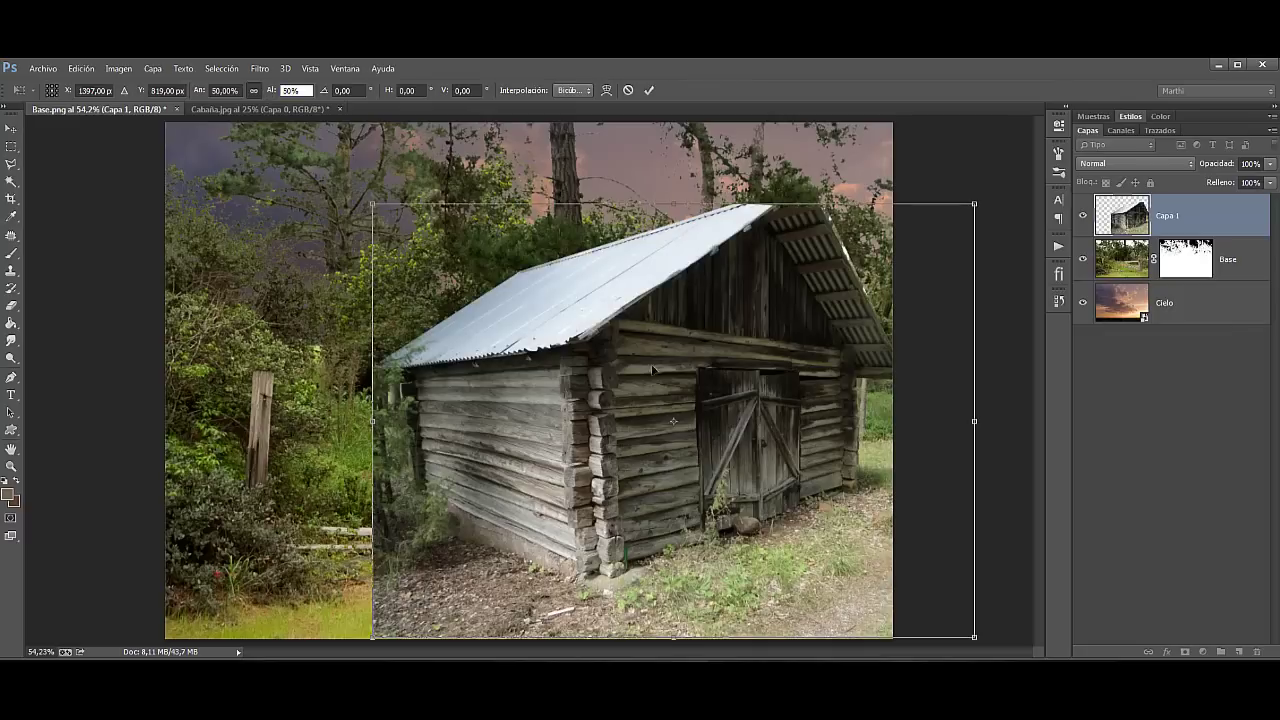
drag(647, 370, 357, 374)
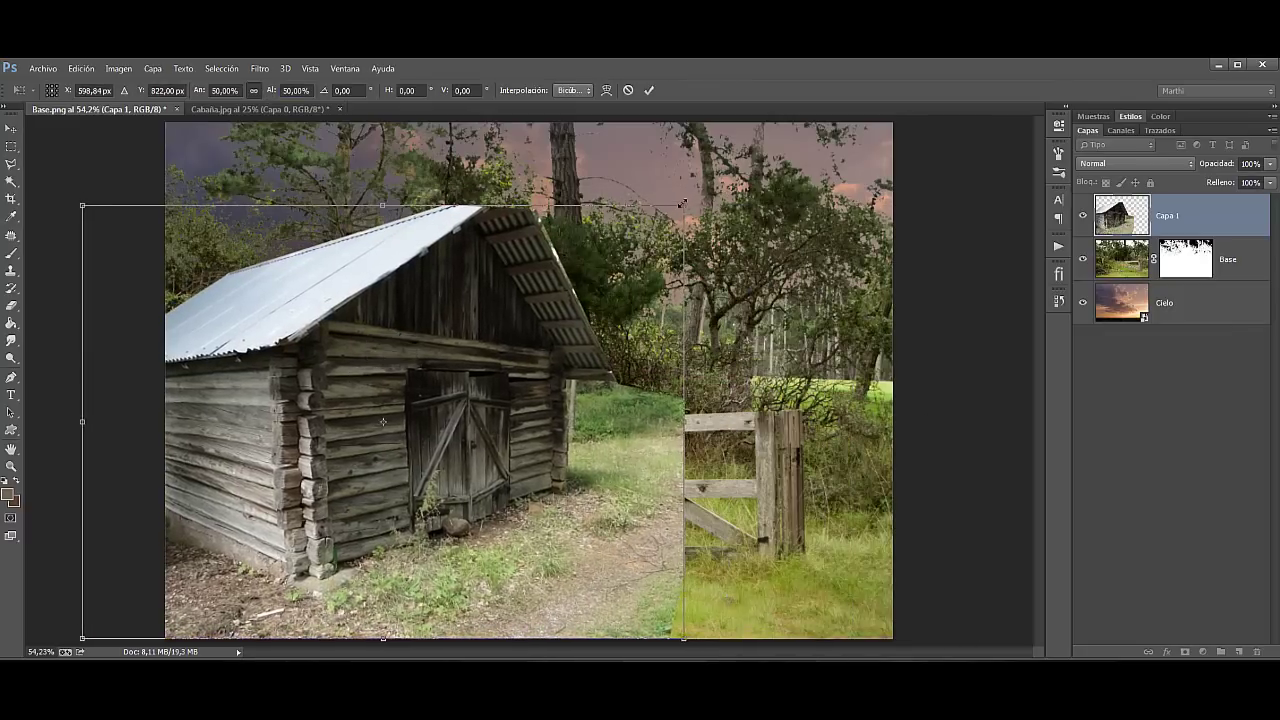
drag(681, 204, 627, 245)
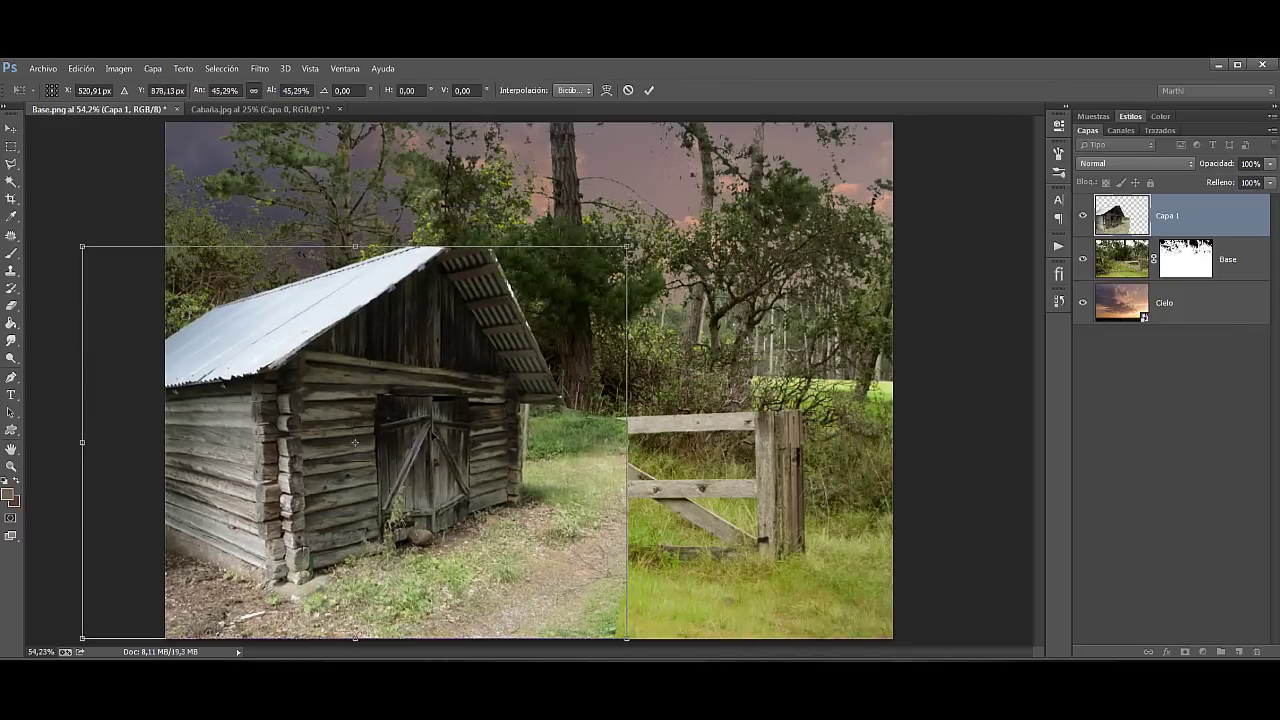
drag(436, 437, 420, 437)
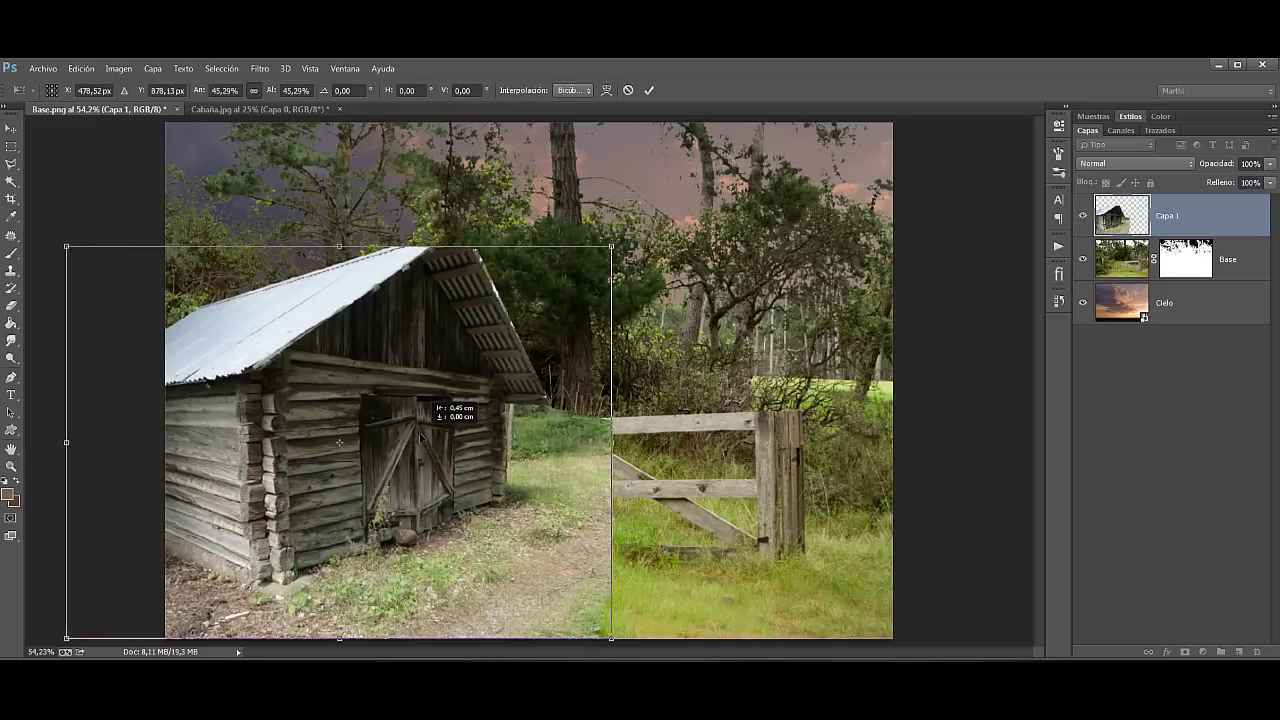
drag(611, 246, 628, 234)
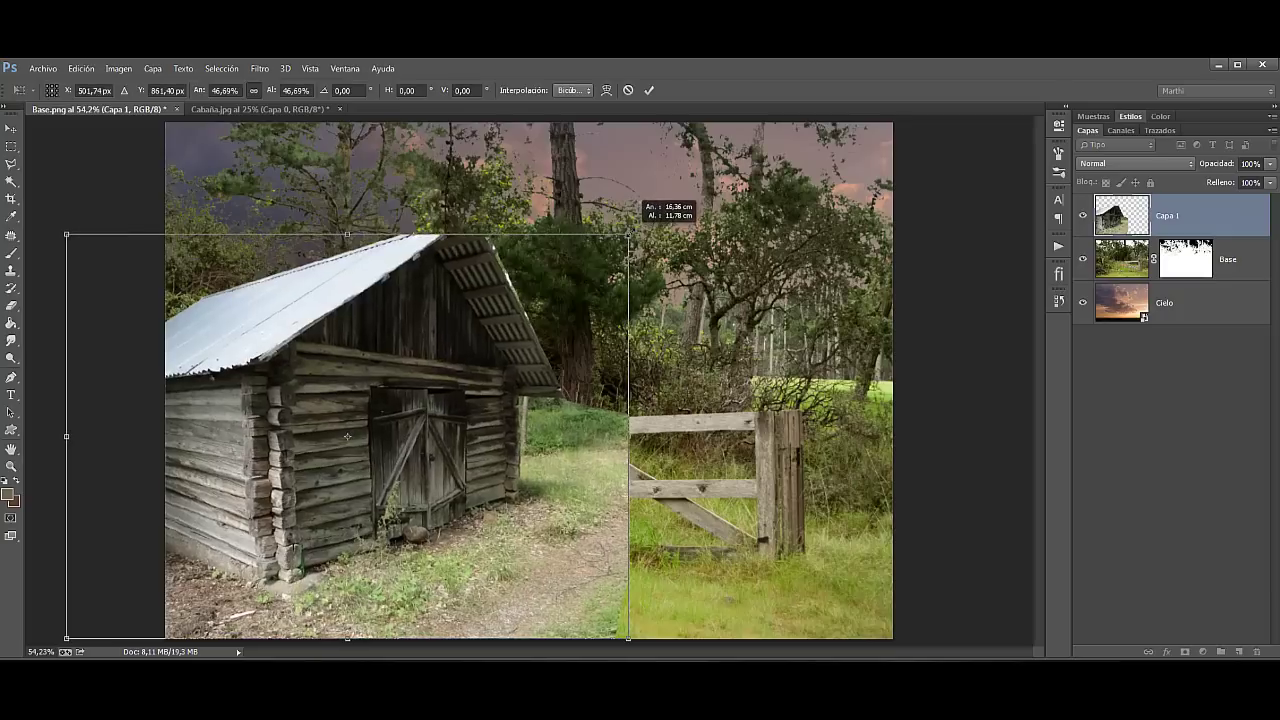
click(650, 92)
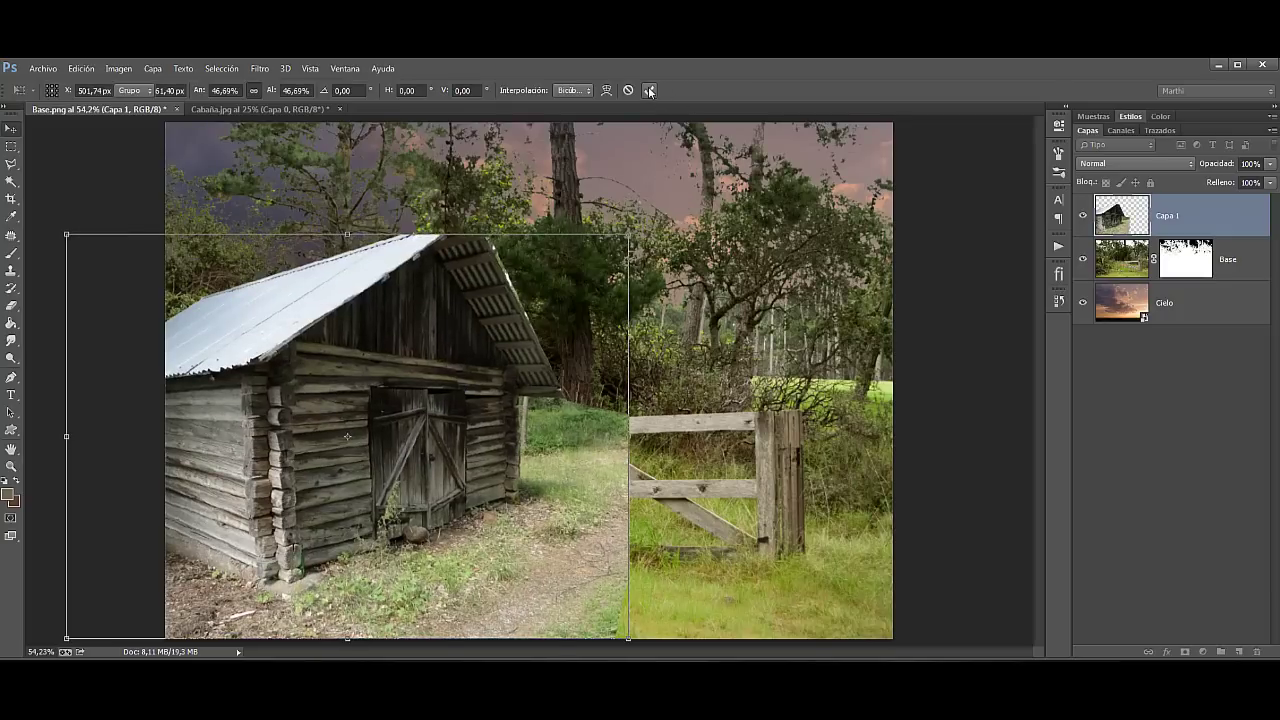
Step: Lasso and delete the white fringe beside the cabin's right roof edge
click(10, 466)
drag(465, 287, 570, 250)
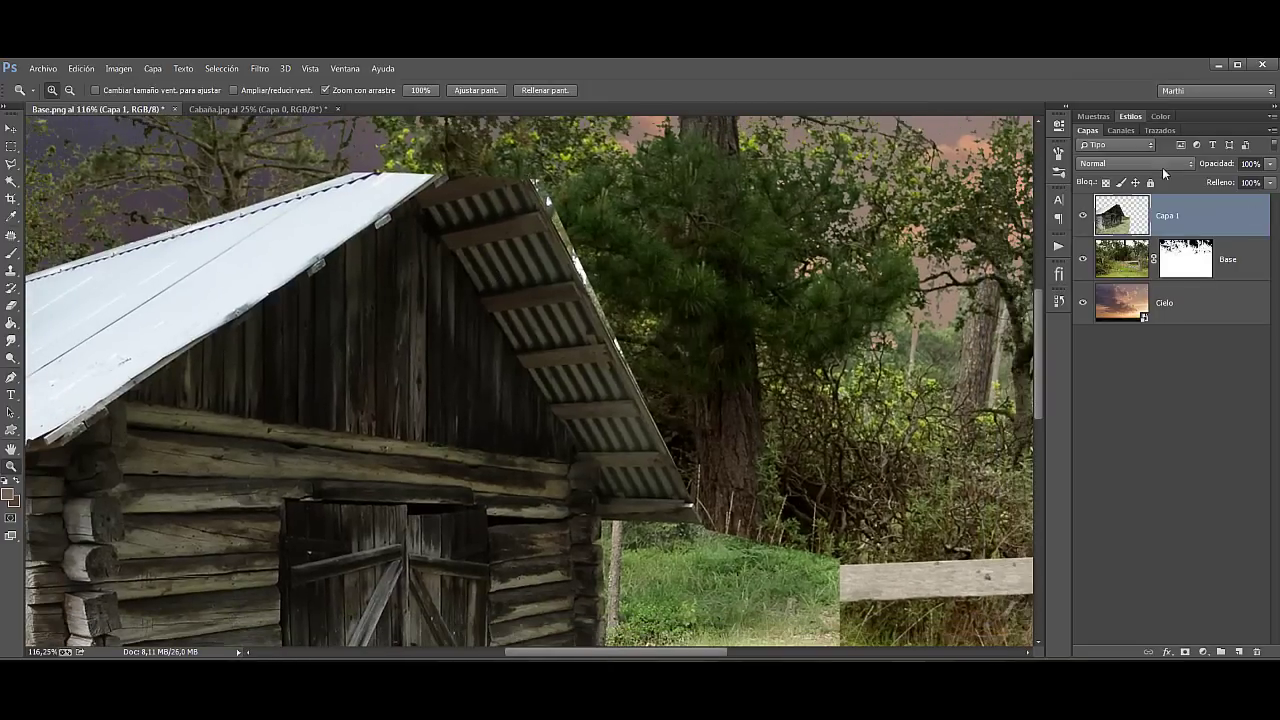
click(11, 163)
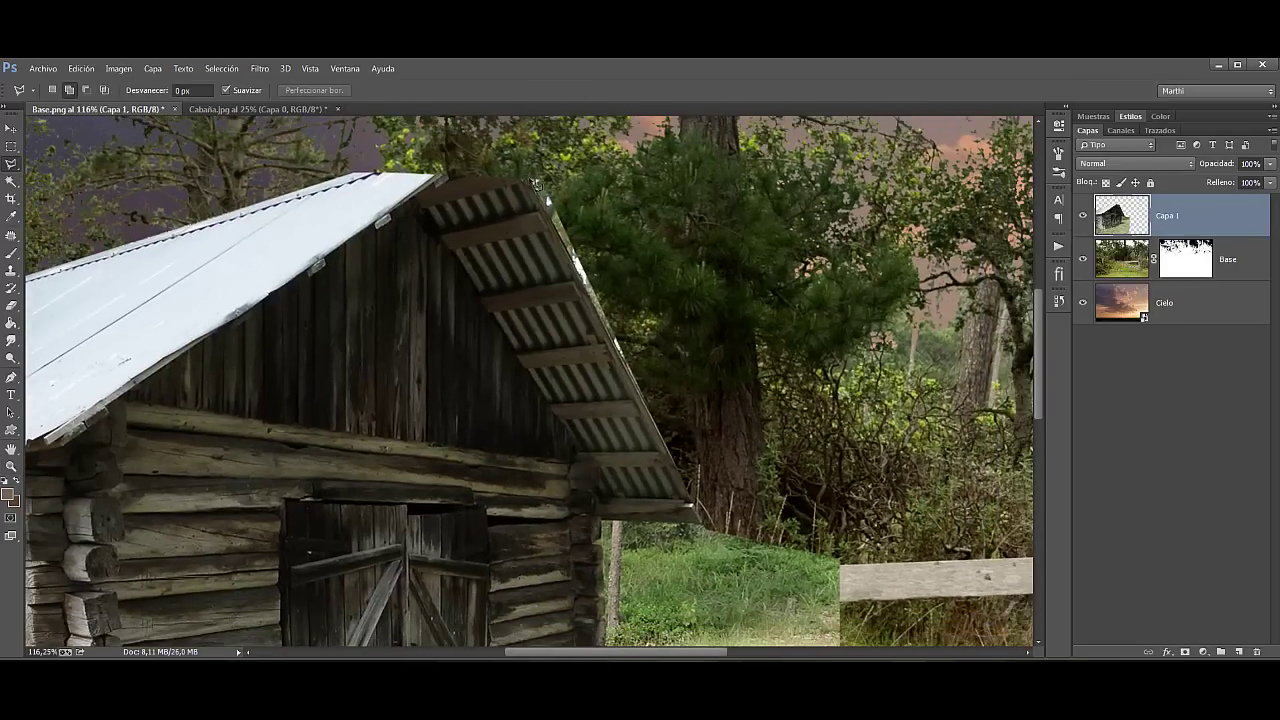
drag(578, 248, 704, 524)
drag(627, 207, 535, 192)
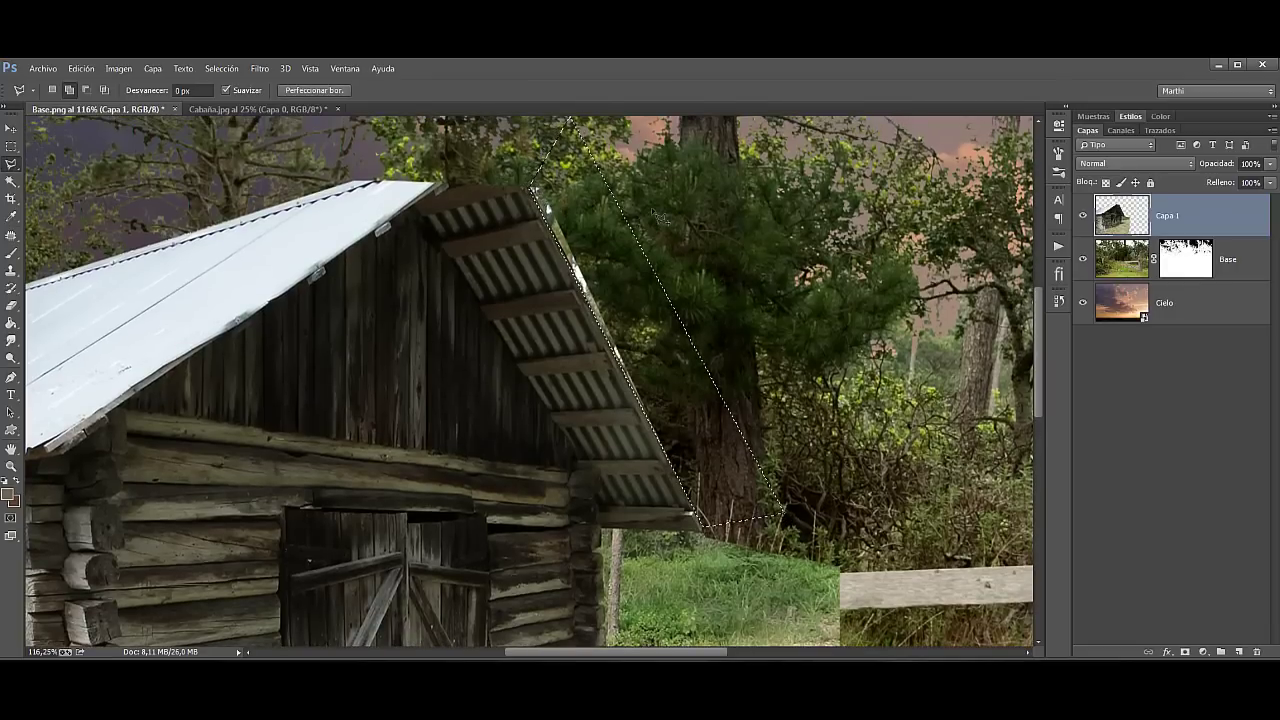
key(Delete)
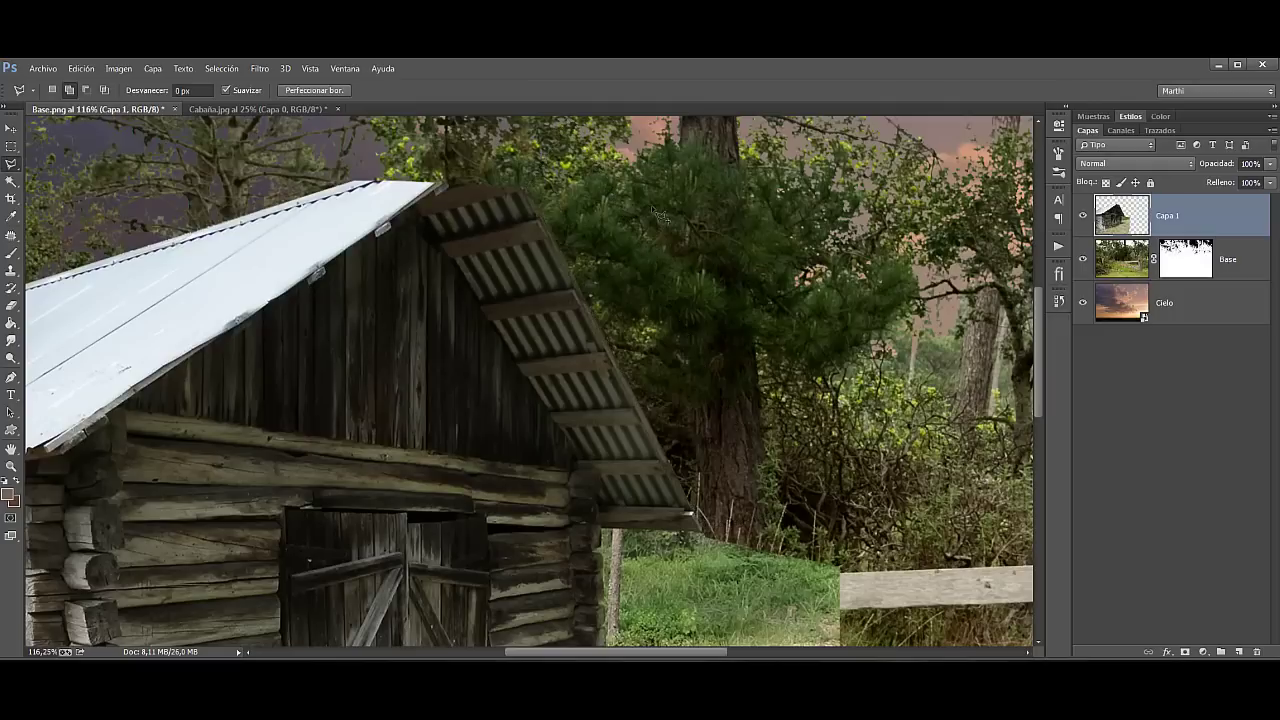
key(ctrl+d)
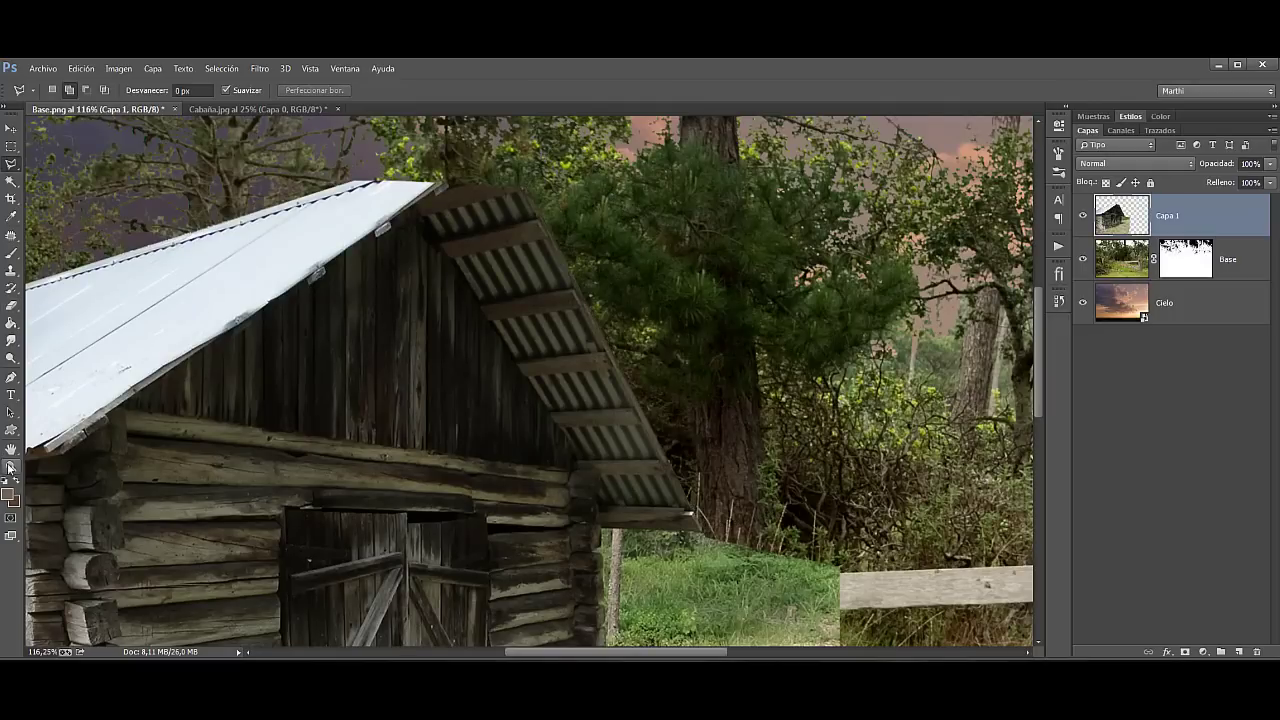
click(11, 467)
drag(720, 390, 659, 386)
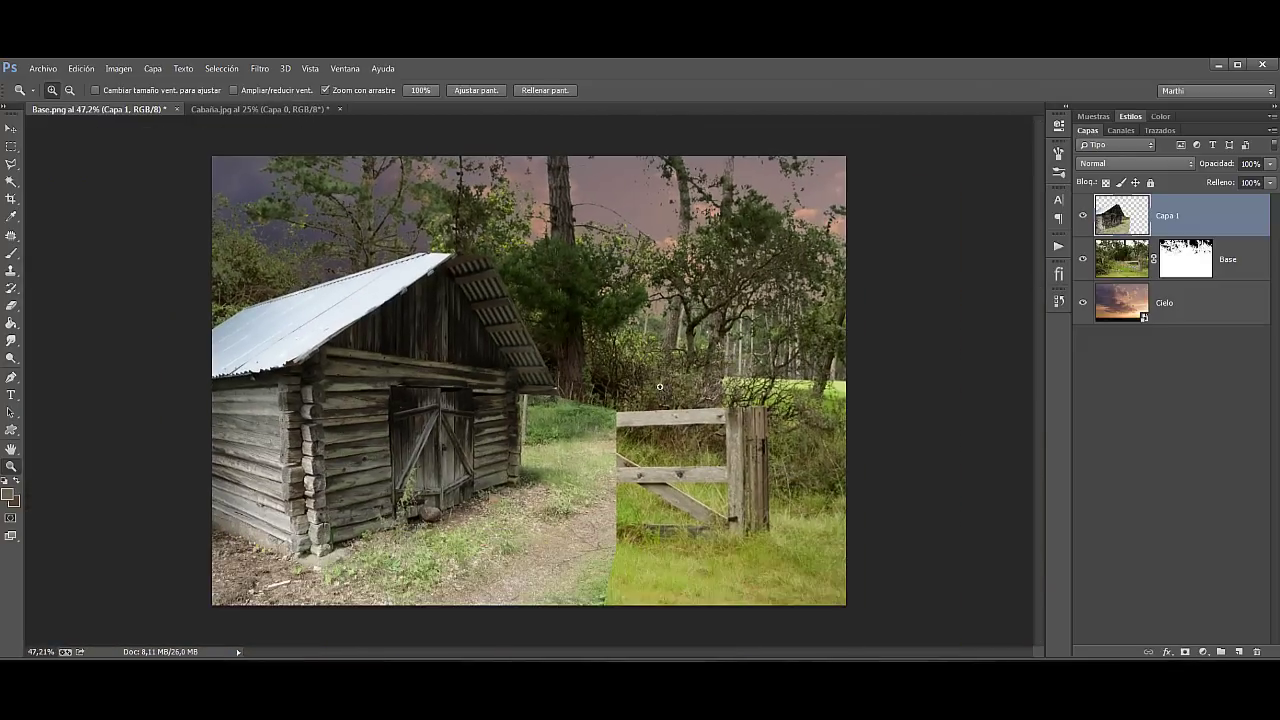
Step: Add a layer mask to Capa 1 and choose a soft round brush
click(1183, 651)
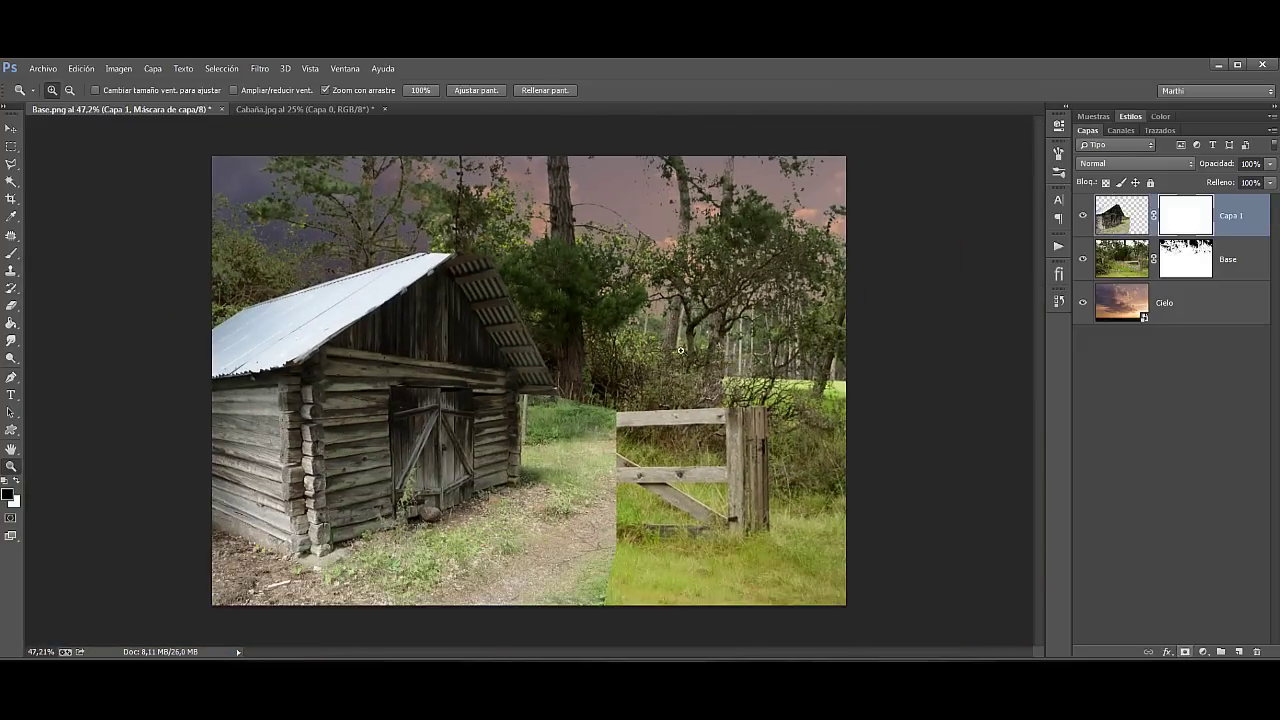
key(b)
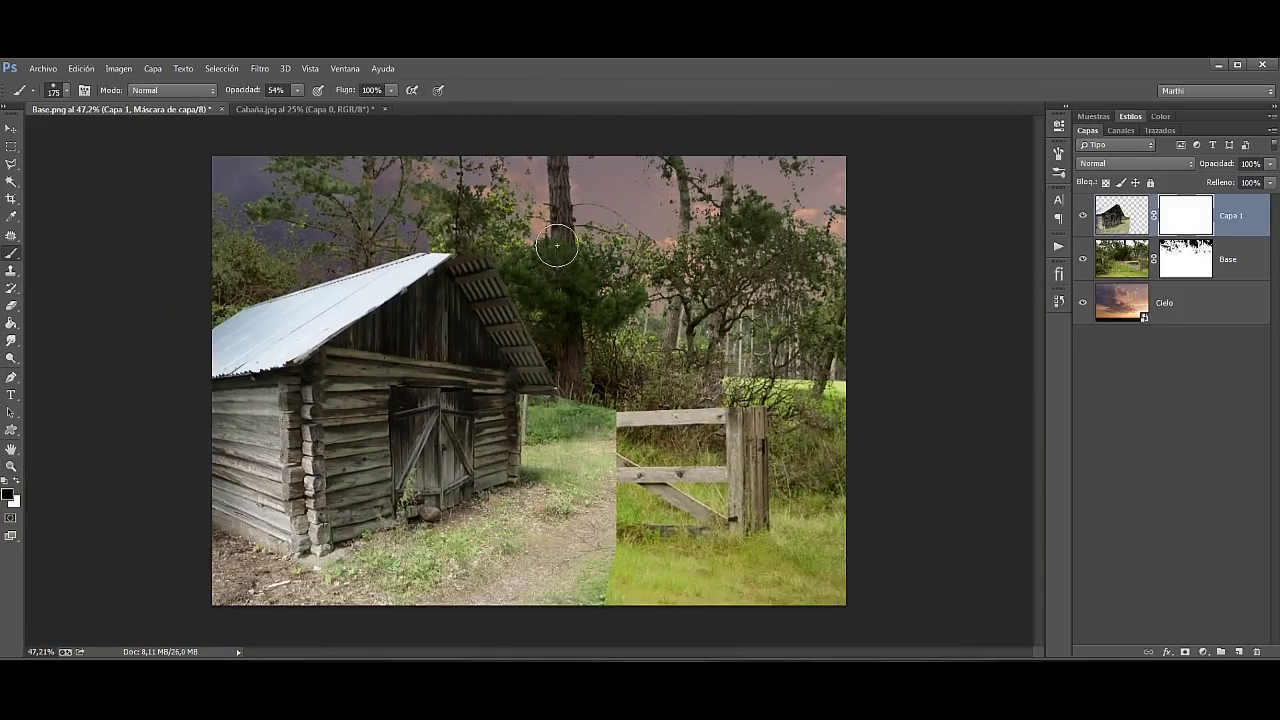
right_click(566, 248)
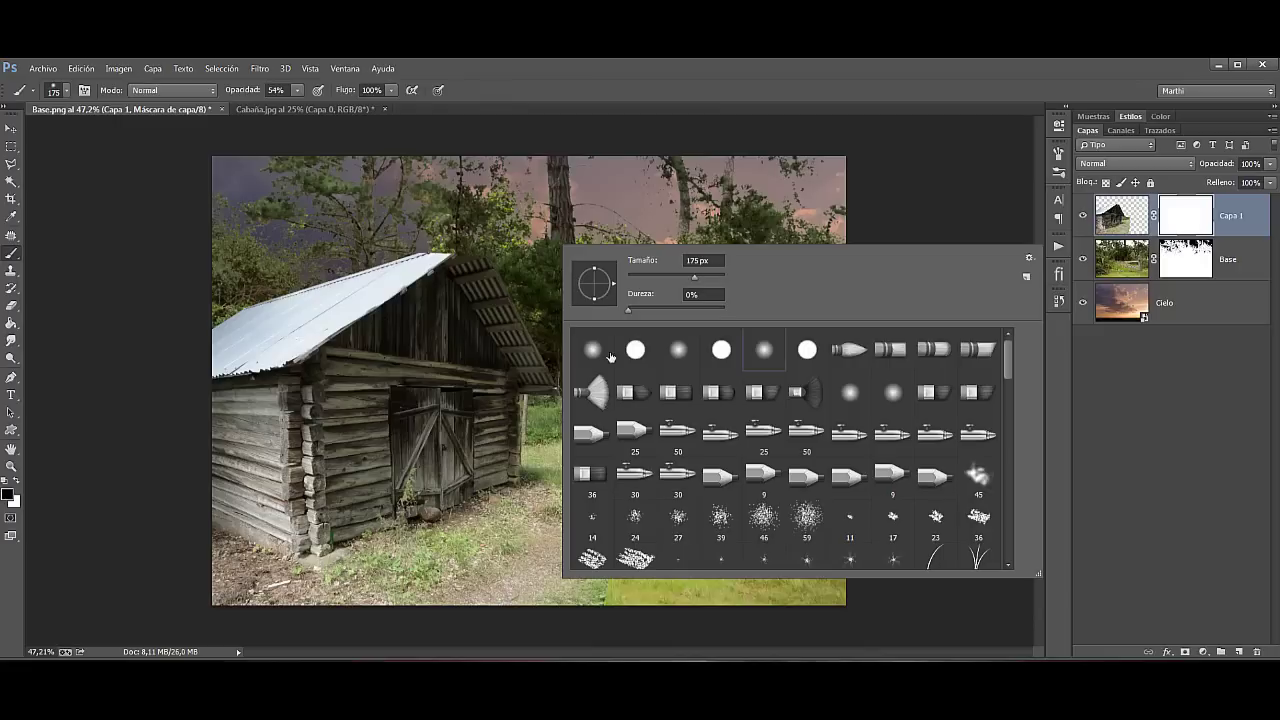
click(693, 214)
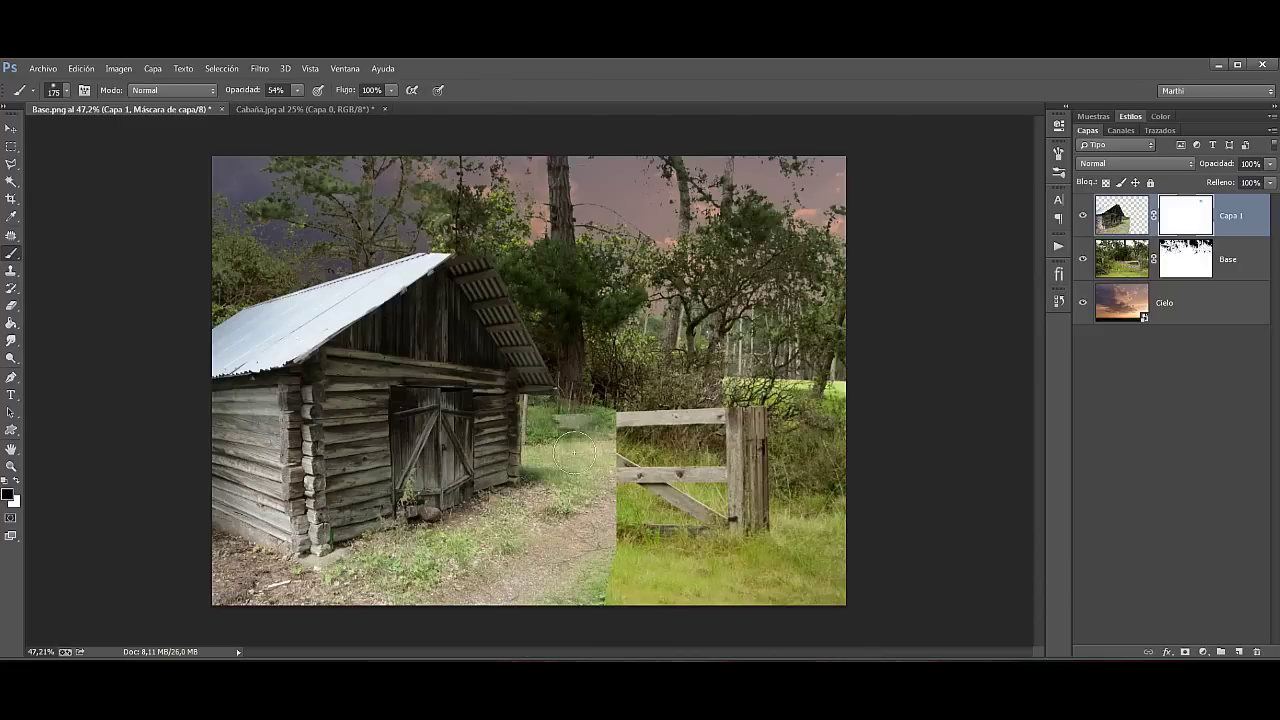
Step: Paint black on the mask over the fence and lower grass to blend them
drag(562, 418, 608, 460)
drag(230, 90, 381, 90)
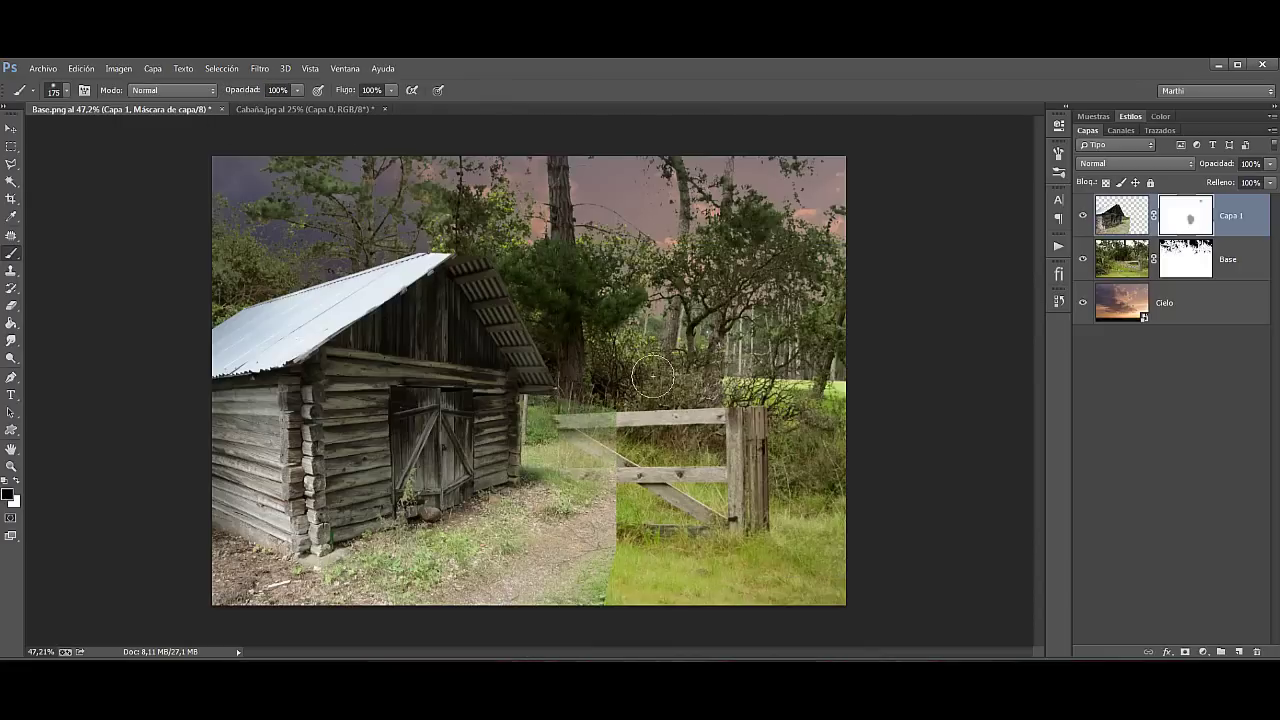
mouse_move(560, 415)
mouse_down()
mouse_move(612, 455)
mouse_move(565, 508)
mouse_move(215, 593)
mouse_move(391, 585)
mouse_up()
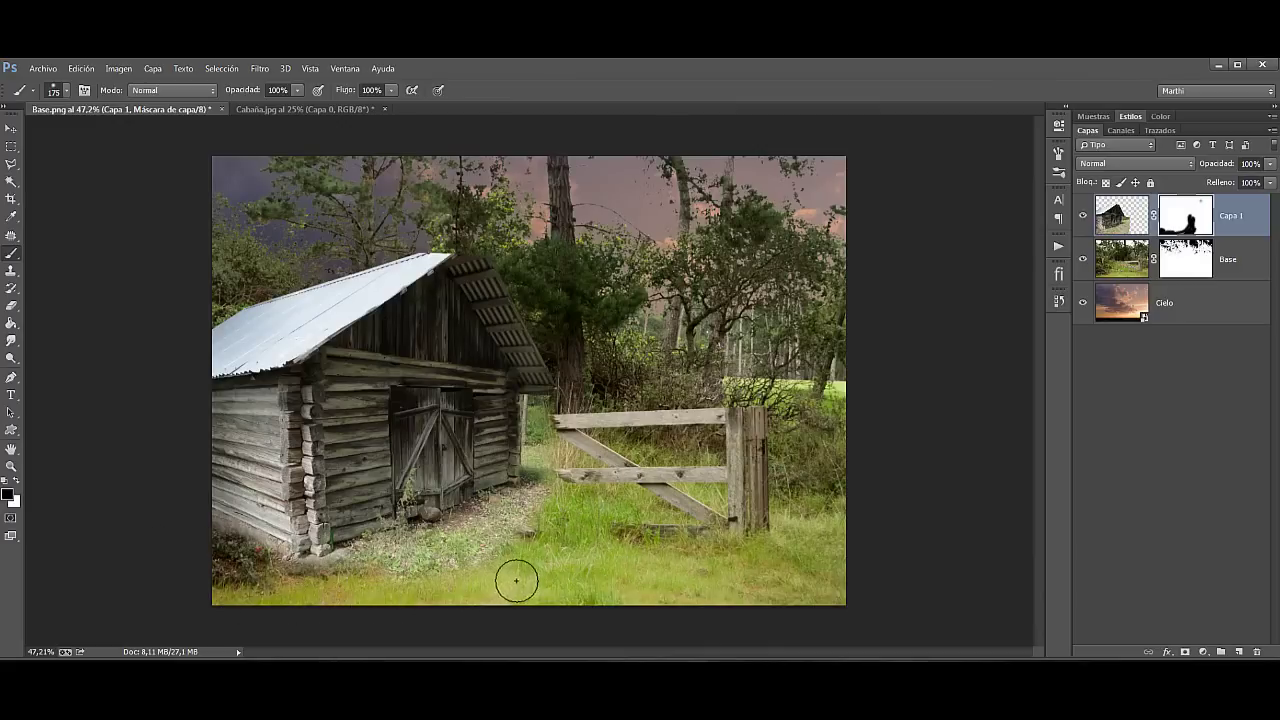
mouse_move(517, 583)
mouse_down()
mouse_move(554, 536)
mouse_move(408, 582)
mouse_move(555, 489)
mouse_move(637, 510)
mouse_move(671, 577)
mouse_move(657, 477)
mouse_move(558, 466)
mouse_move(571, 449)
mouse_move(747, 397)
mouse_up()
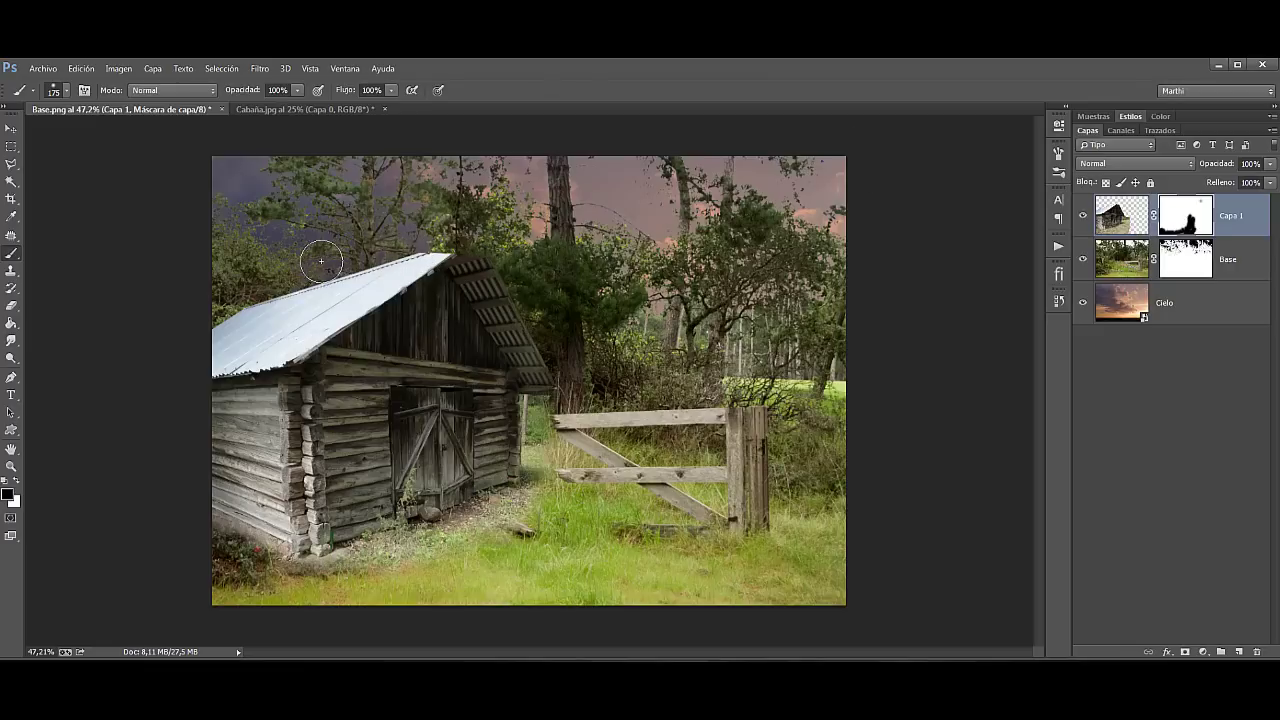
Step: Target the cabin layer's pixels and add the new empty layer Capa 2
key(ctrl+2)
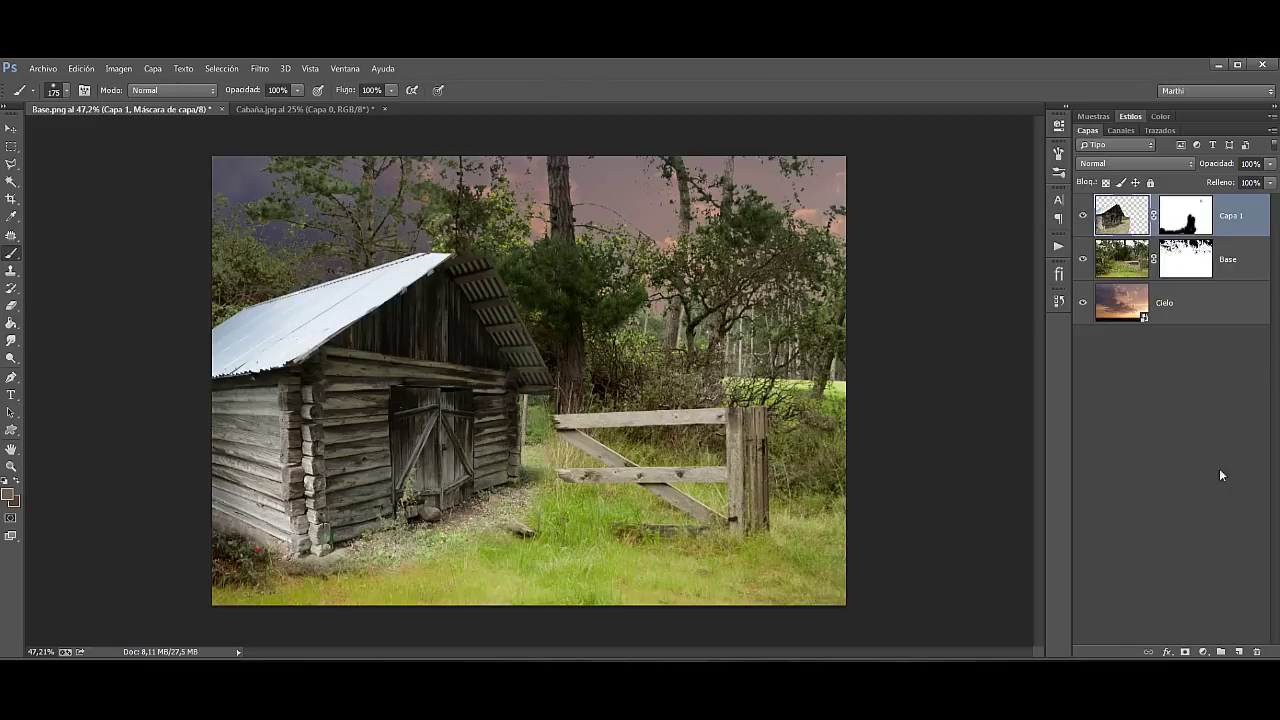
key(ctrl+2)
click(1238, 652)
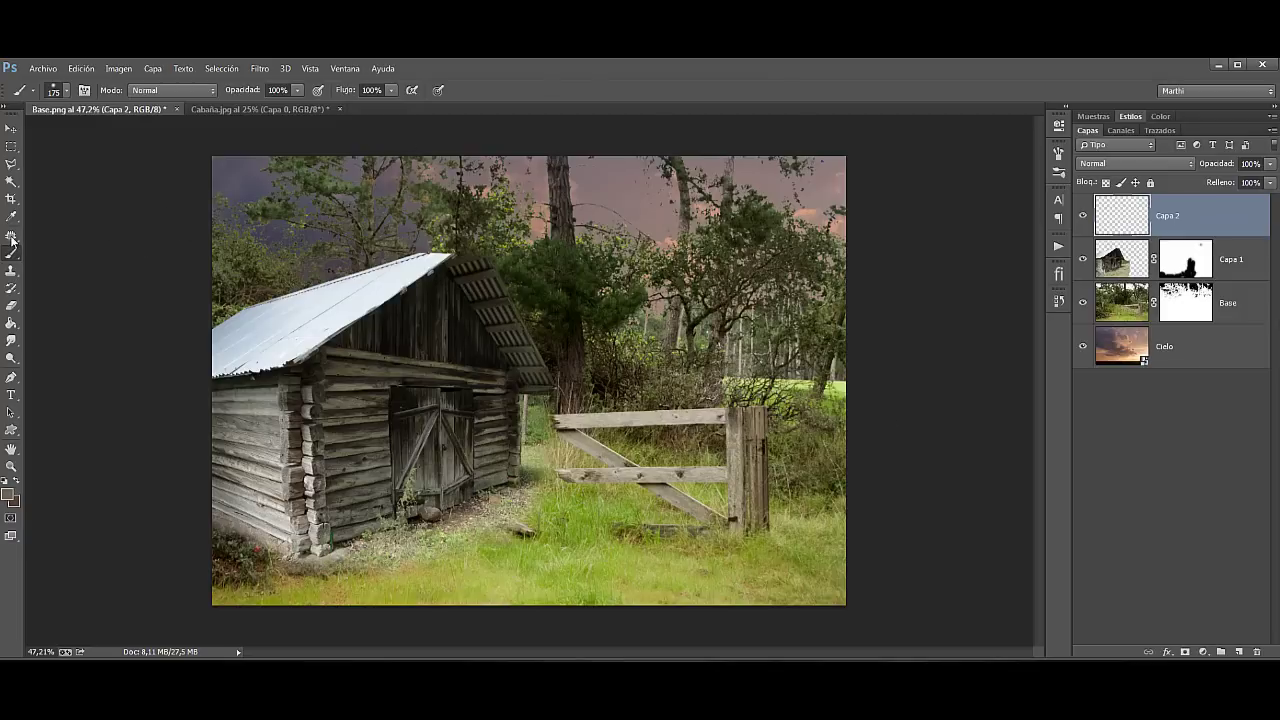
Step: Zoom in on the roof and outline its top strip with the Polygonal Lasso
click(12, 466)
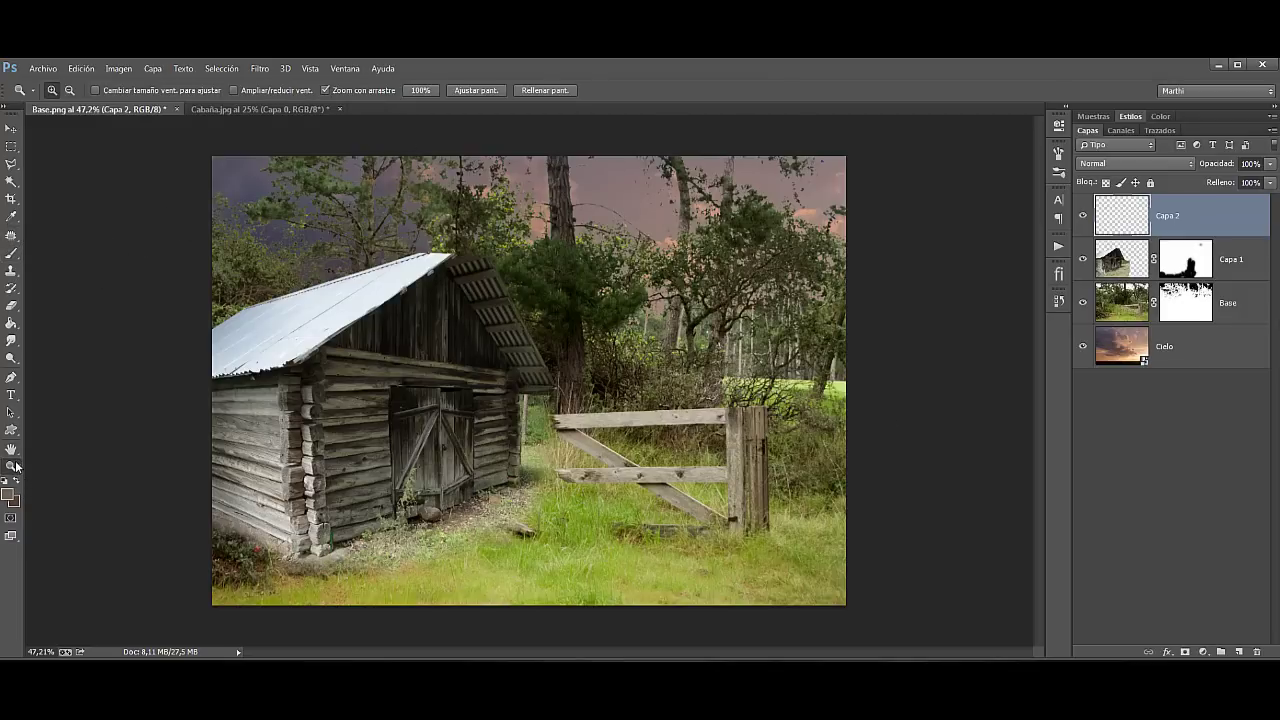
drag(321, 356, 380, 351)
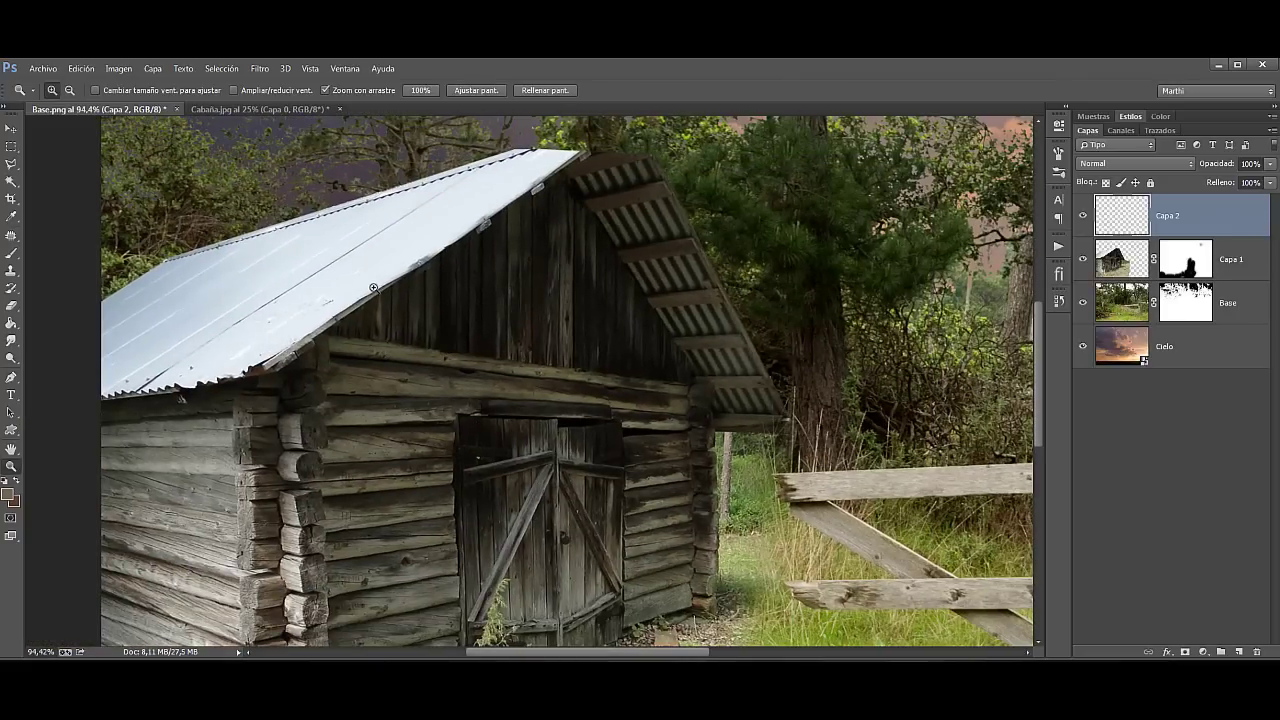
drag(455, 187, 446, 387)
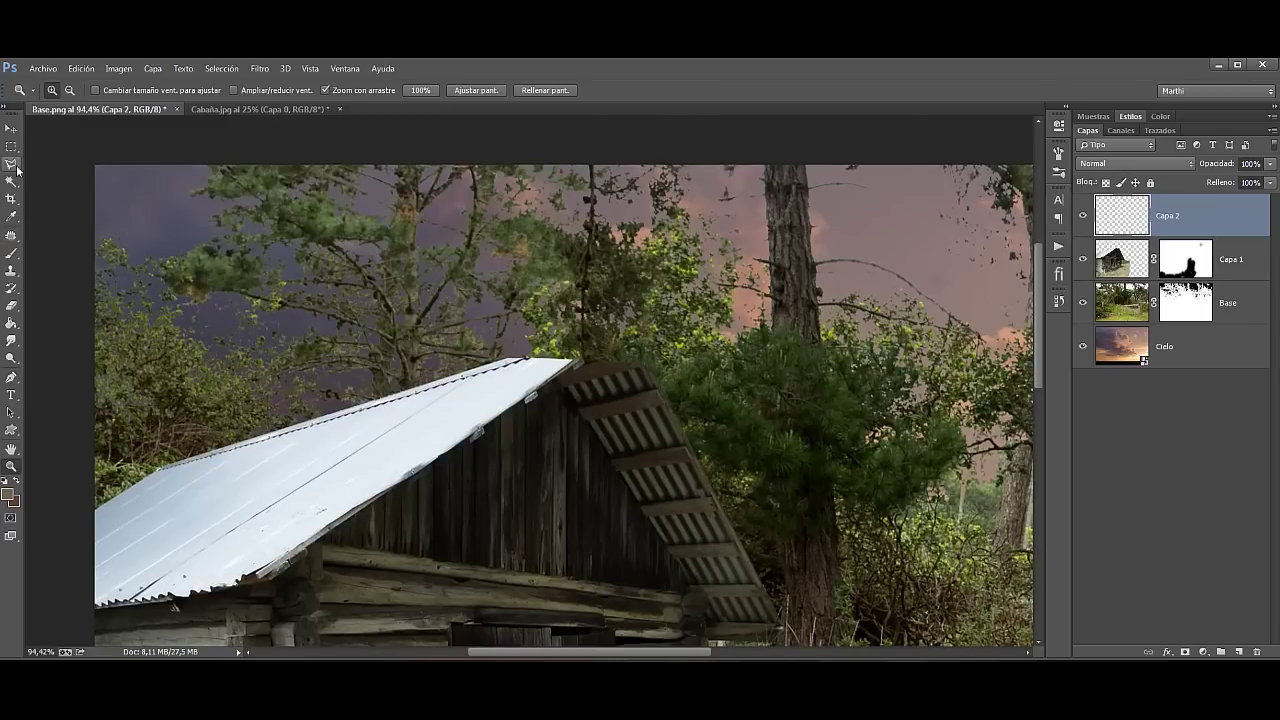
click(13, 164)
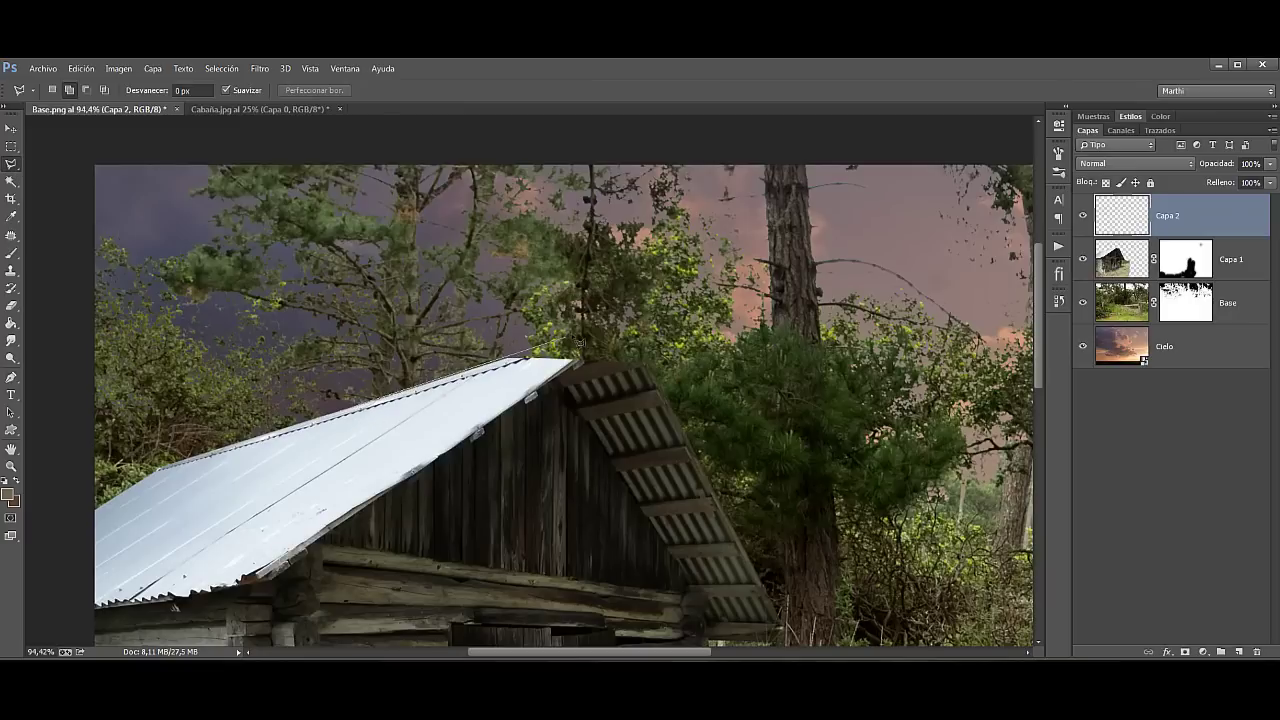
click(528, 356)
click(575, 363)
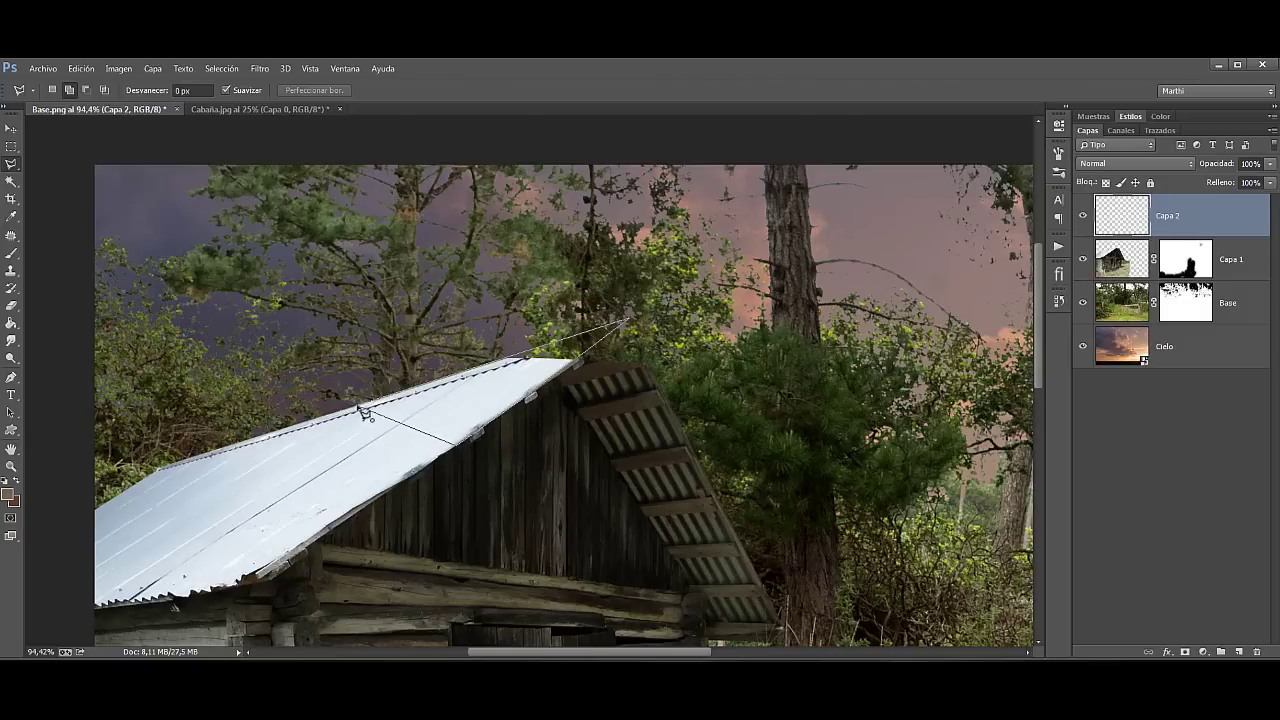
click(362, 412)
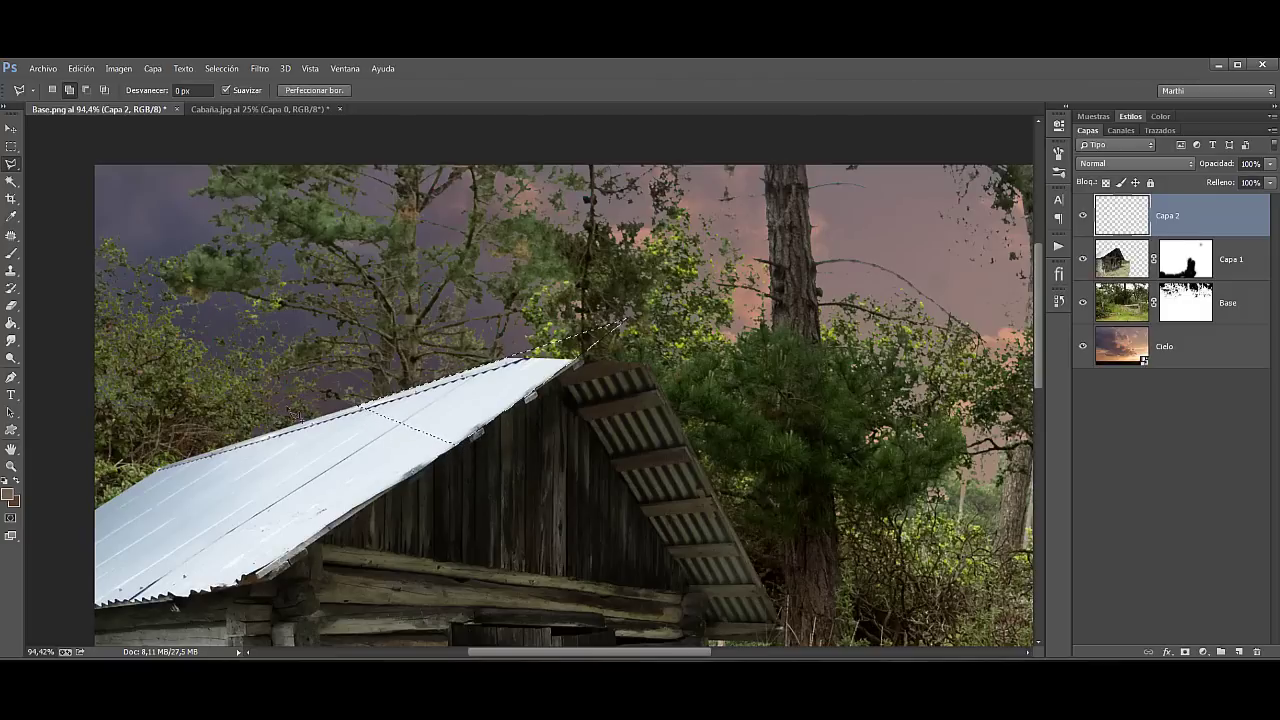
Step: Set up Clone Stamp sampling Current & Below with a soft 113 px brush
click(13, 272)
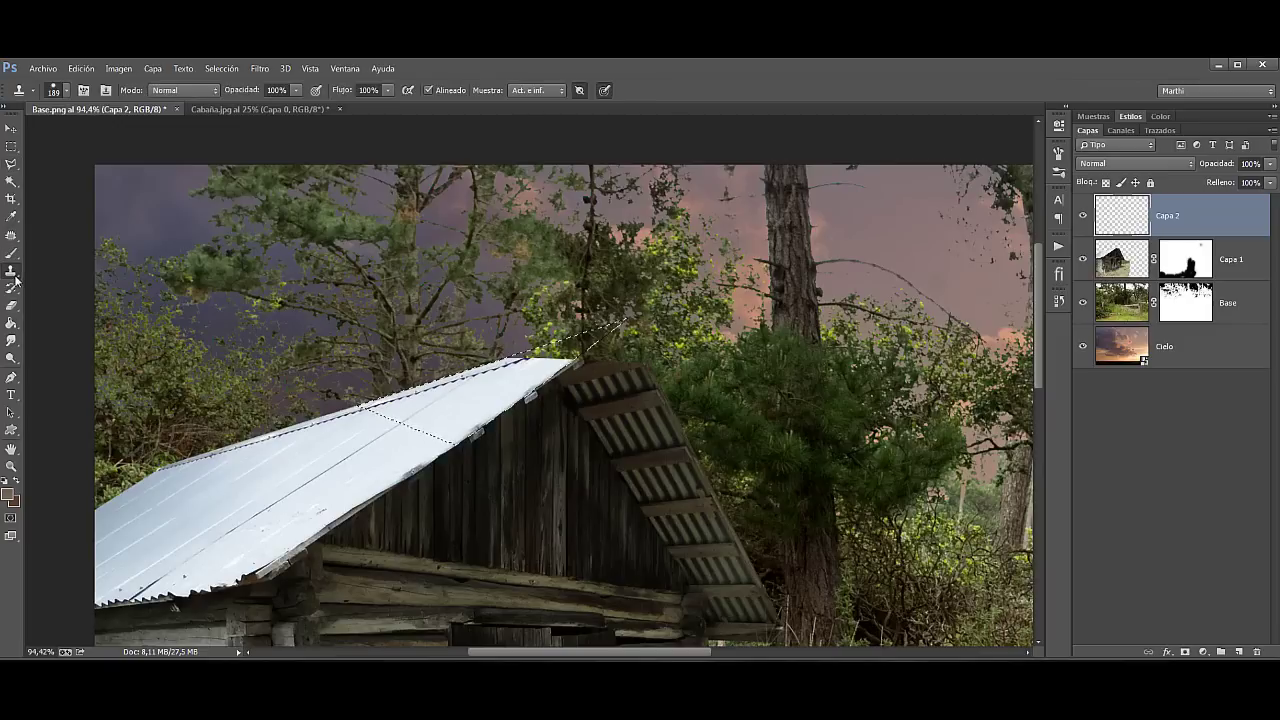
click(535, 90)
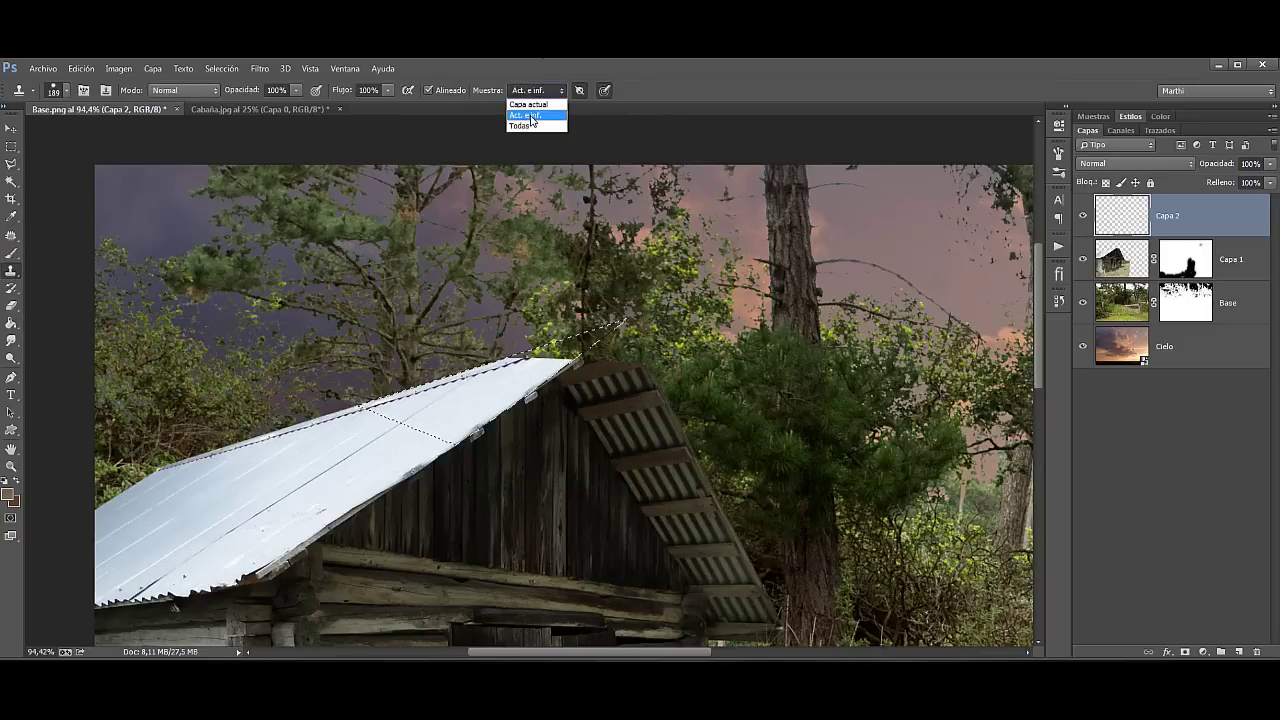
click(530, 116)
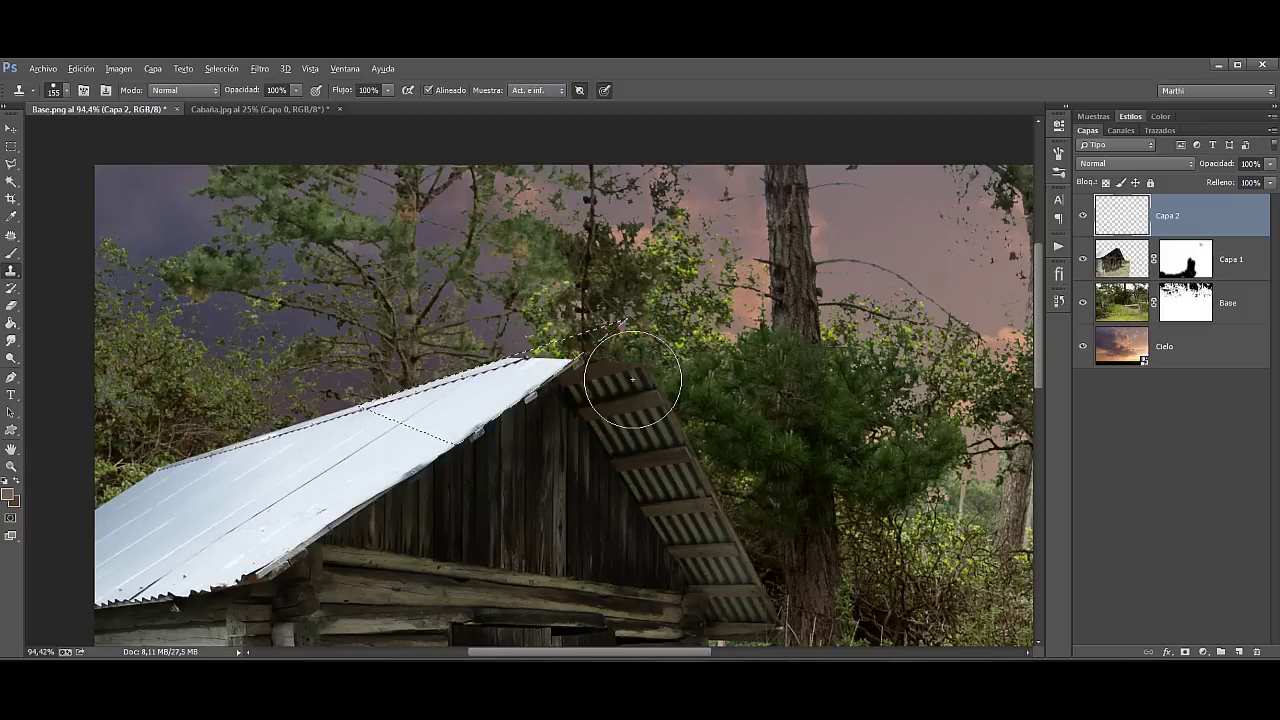
right_click(640, 381)
click(754, 484)
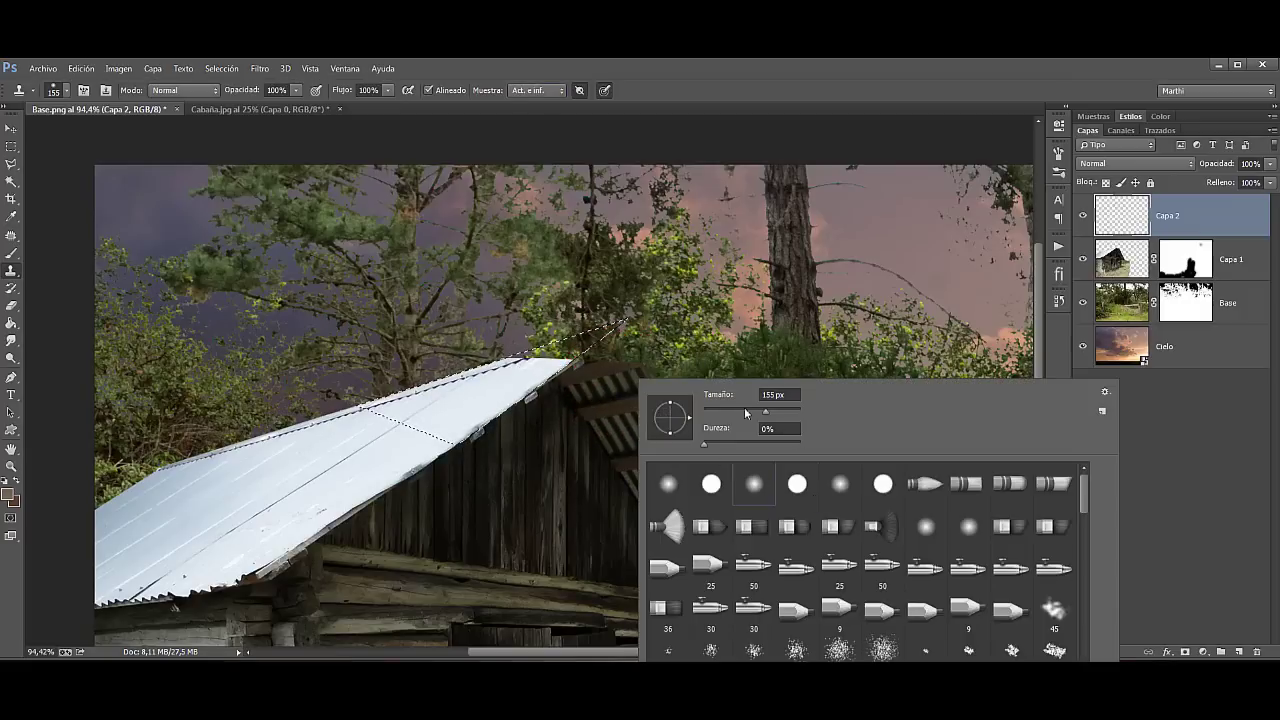
click(510, 381)
drag(510, 381, 497, 381)
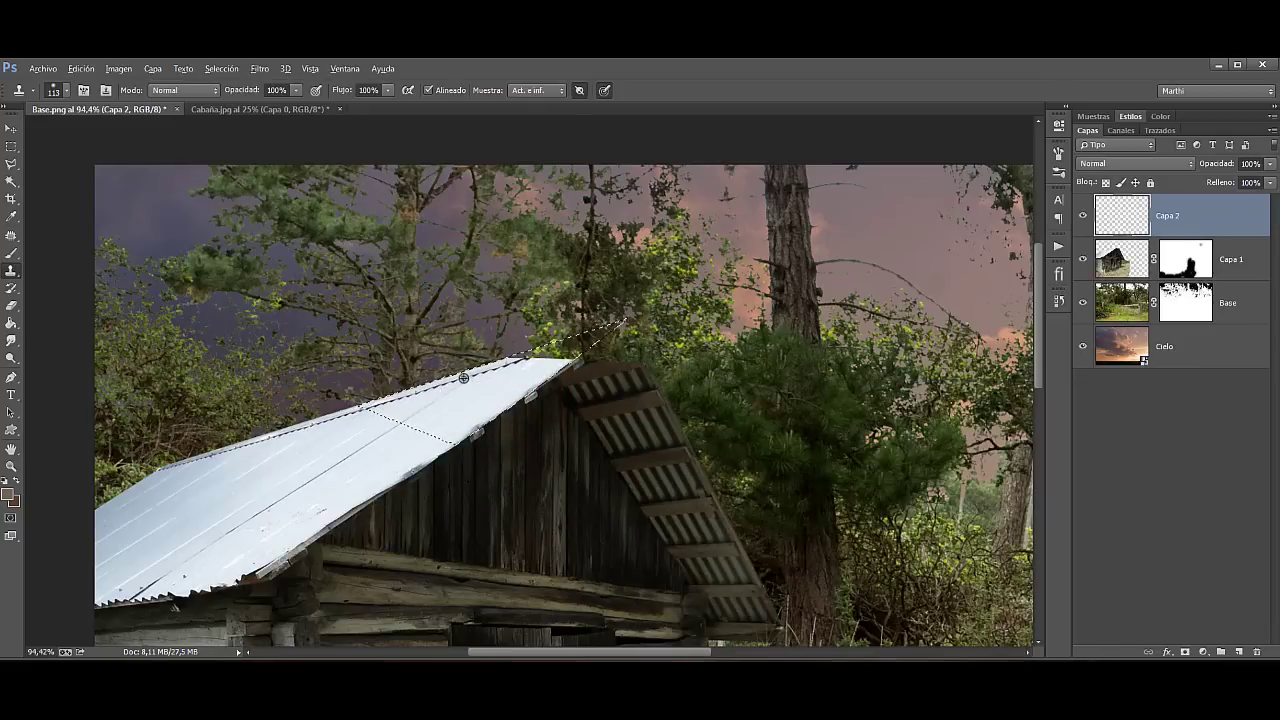
Step: Sample the roof edge and clone the metal roof's peak higher, undoing a stray sky patch
key(alt)
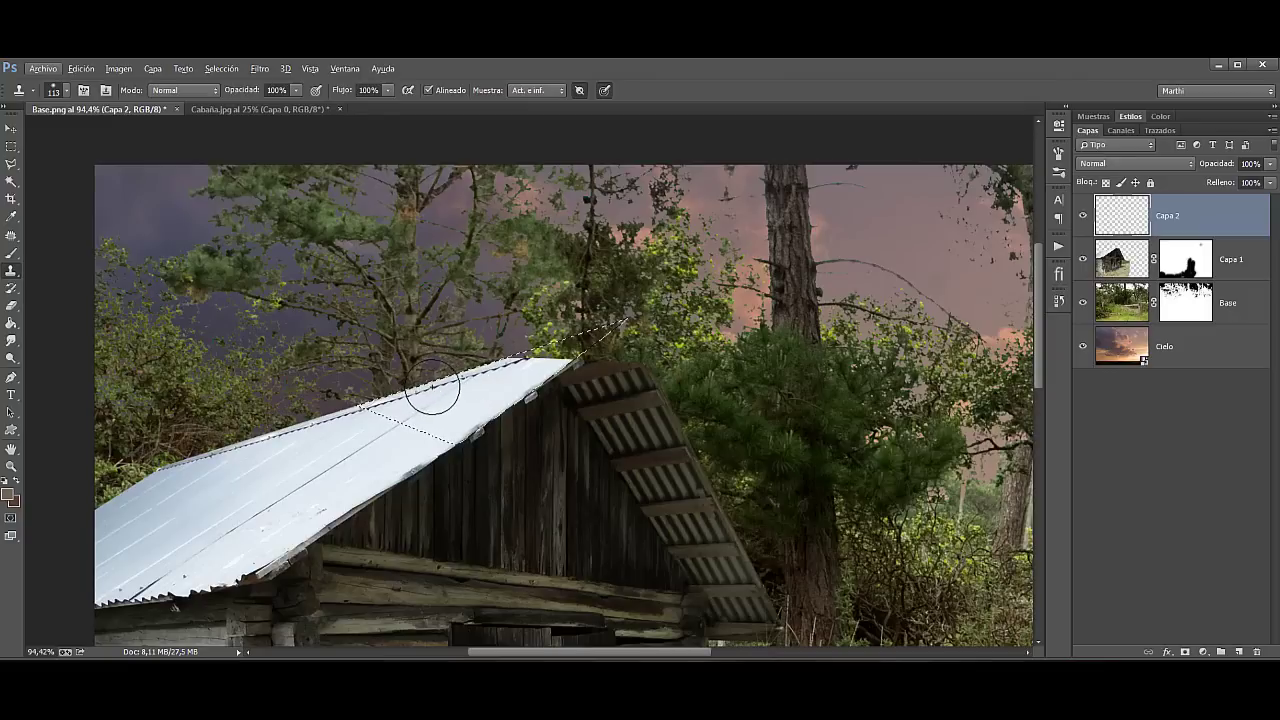
key(alt)
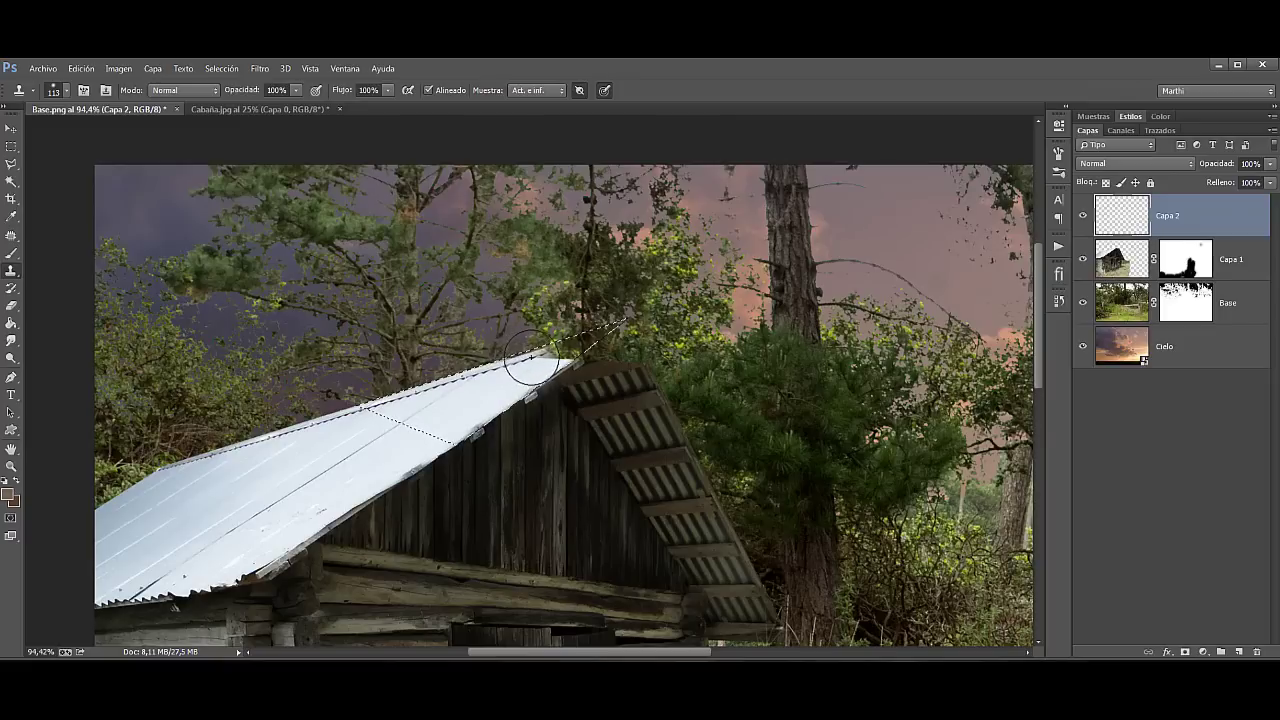
drag(535, 360, 588, 338)
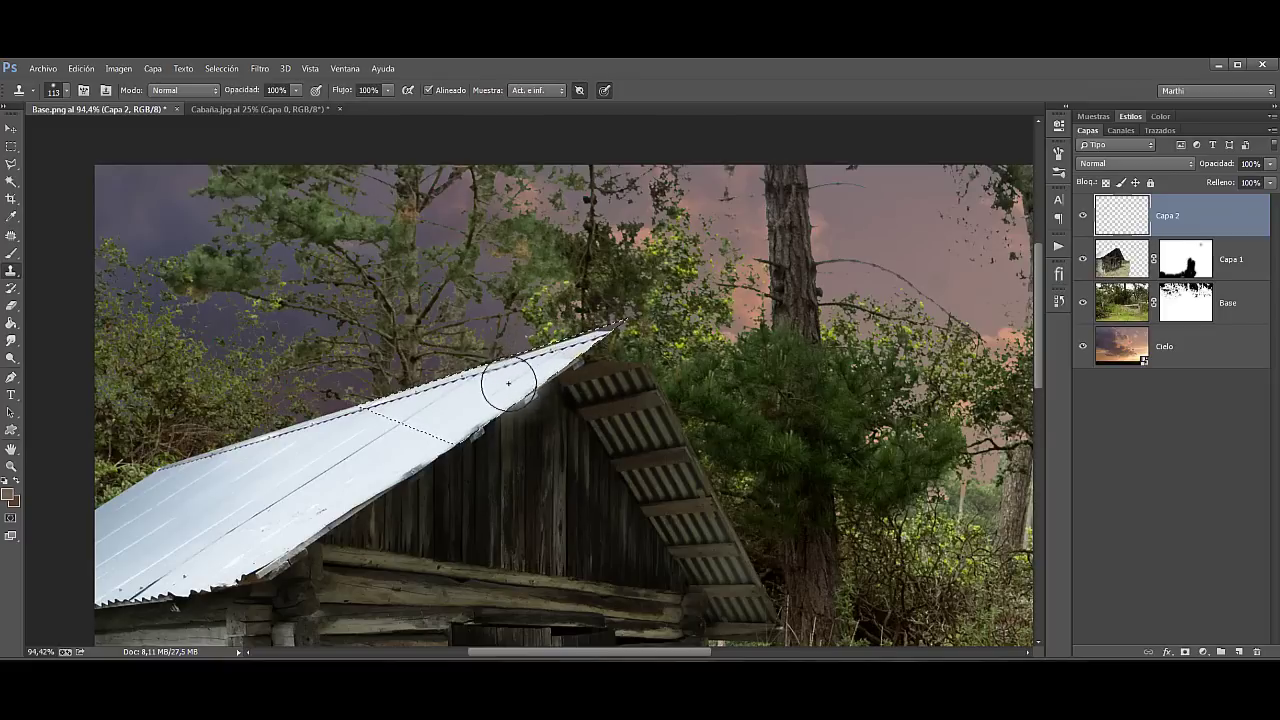
drag(508, 383, 500, 376)
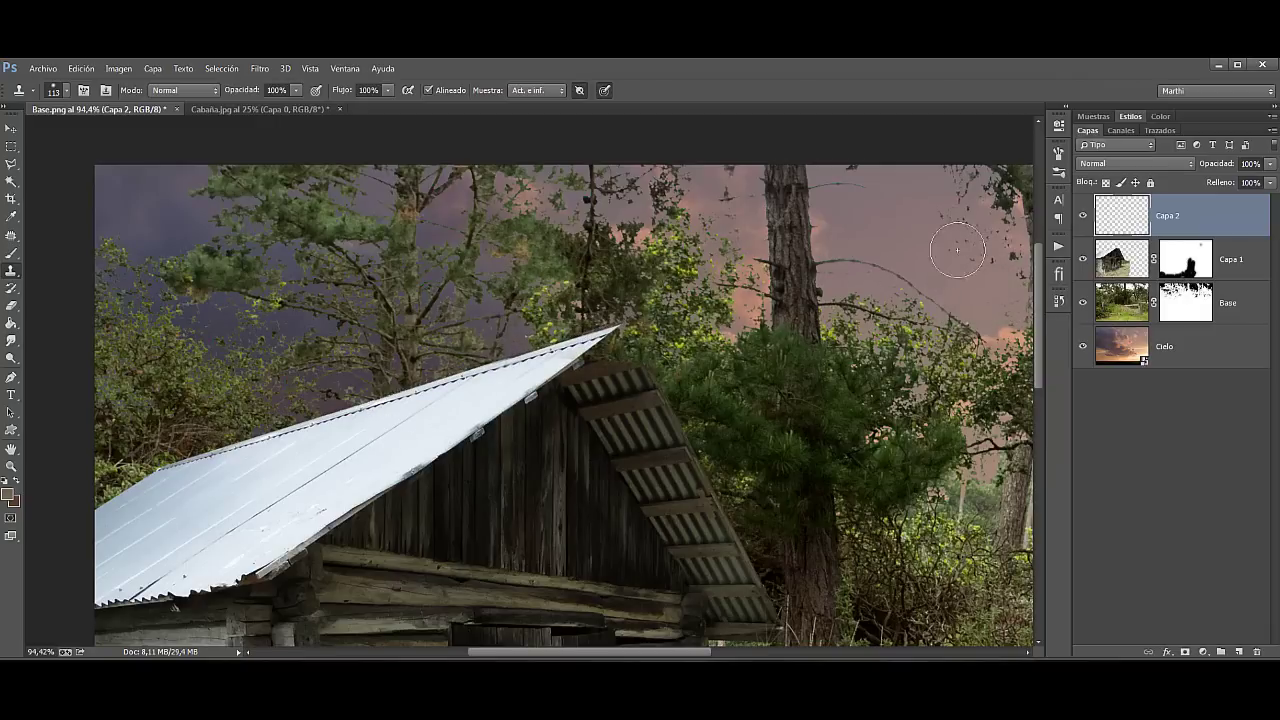
drag(957, 263, 1000, 272)
key(ctrl+z)
Step: Name the cloned layer clonar1 and add an empty clonar2 layer beneath it
double_click(1162, 216)
text(clonar1)
key(Return)
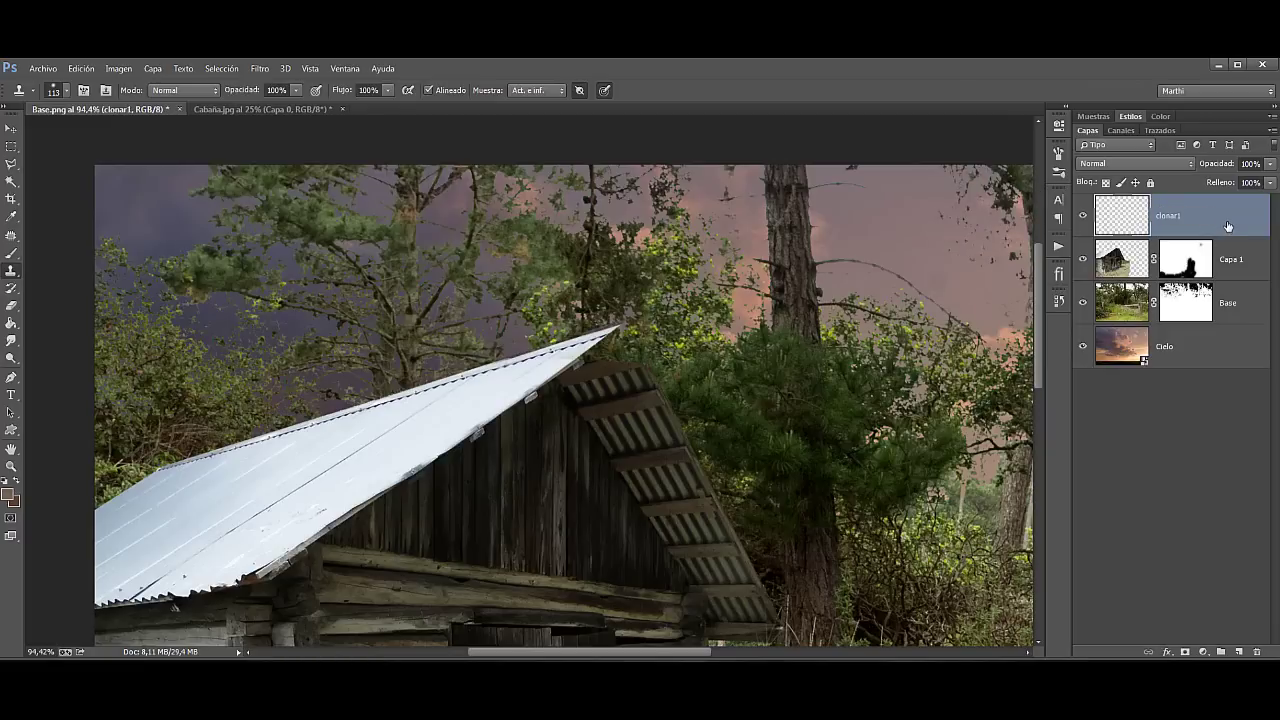
ctrl+click(1237, 651)
double_click(1165, 259)
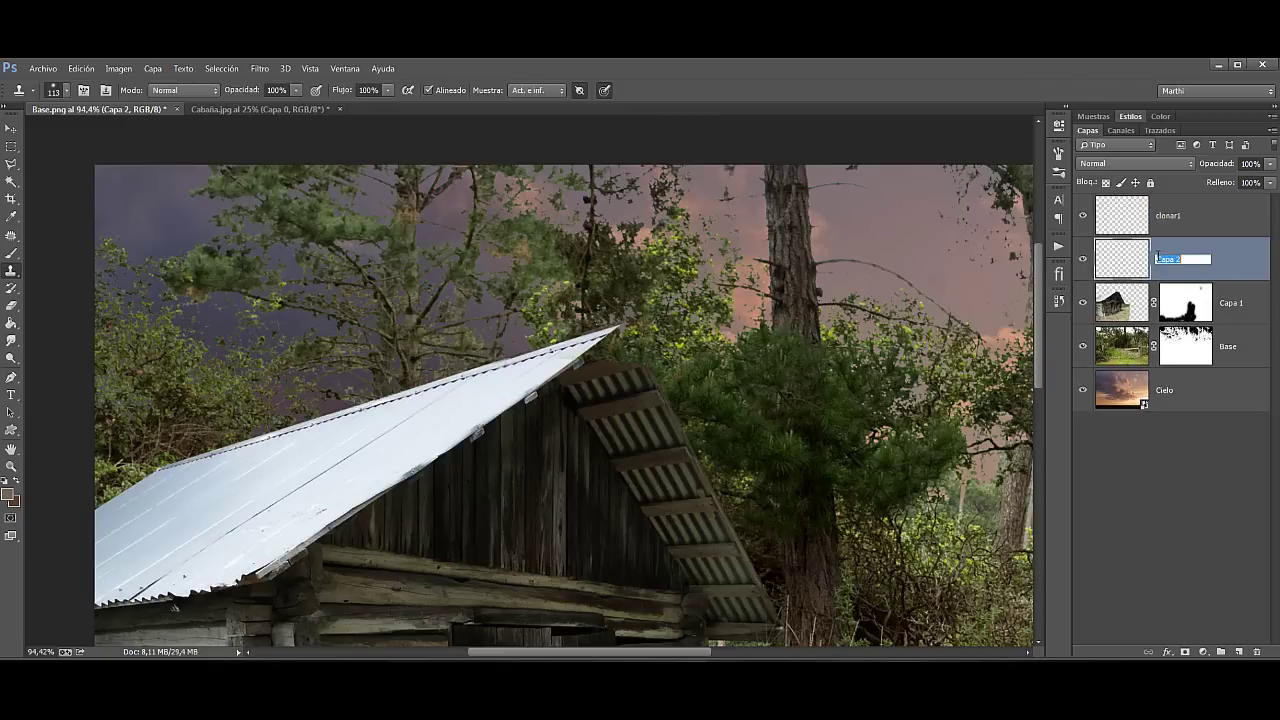
key(BackSpace)
text(clonar2)
click(10, 165)
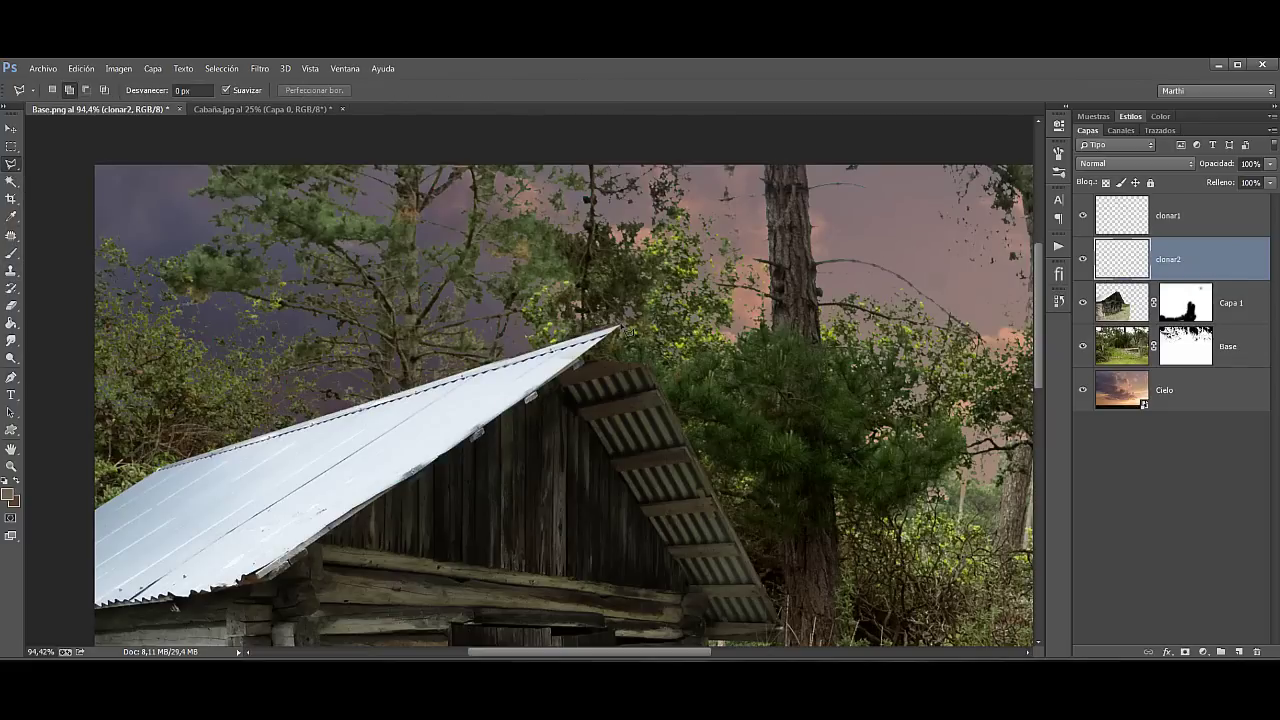
Step: Select the gable strip along the right roof edge with a polygonal outline
drag(624, 328, 698, 455)
drag(698, 455, 710, 478)
click(610, 458)
click(557, 380)
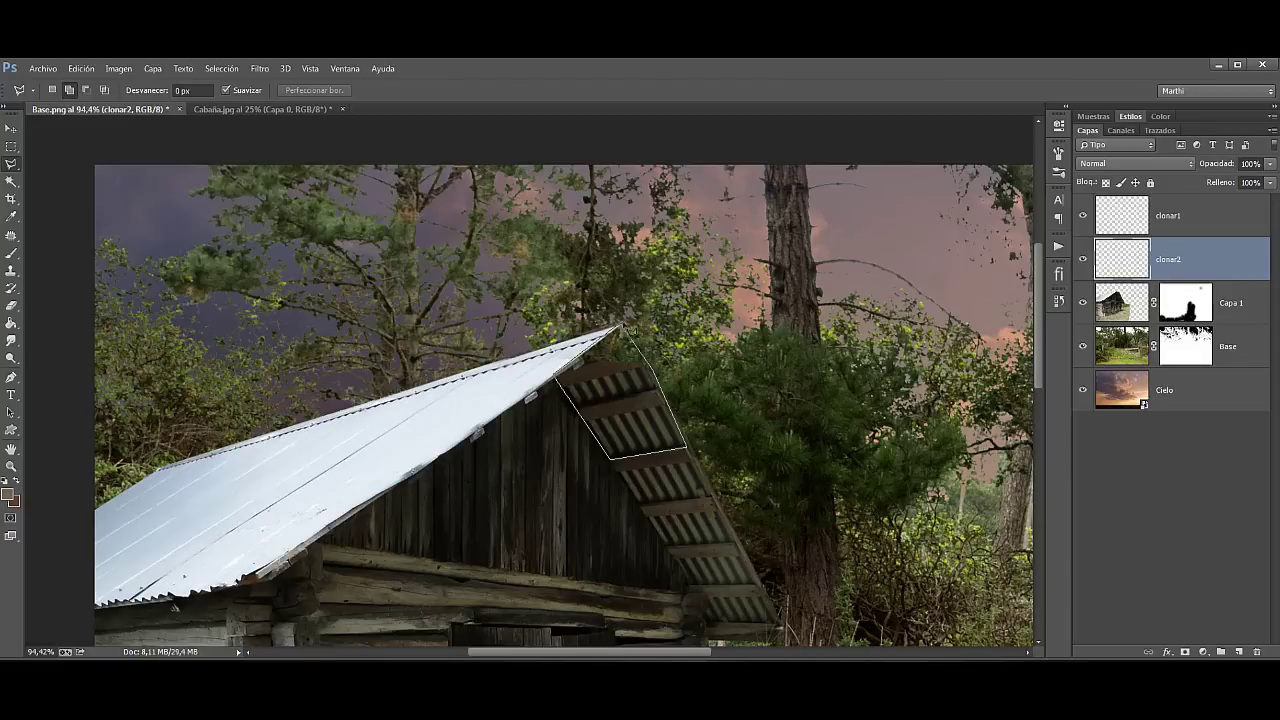
click(624, 328)
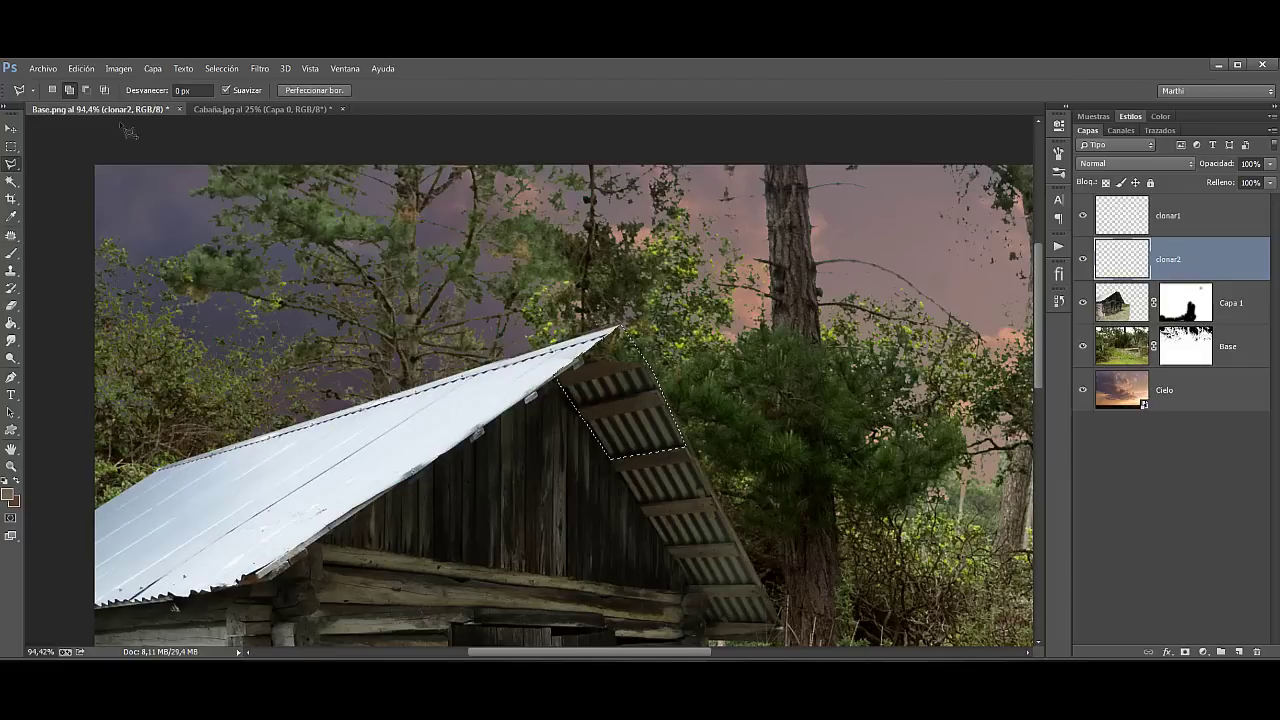
Step: Clone the rafter overhang up to the peak with a hard 157 px brush, then deselect
click(16, 272)
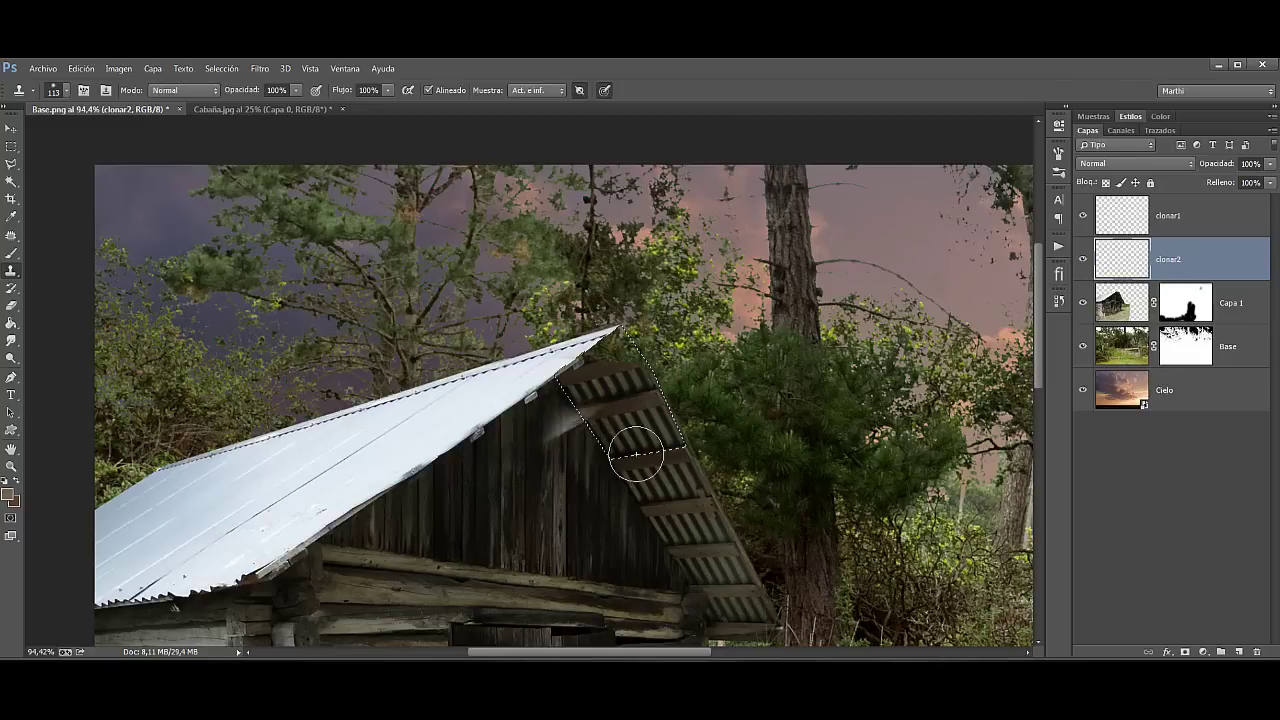
right_click(633, 424)
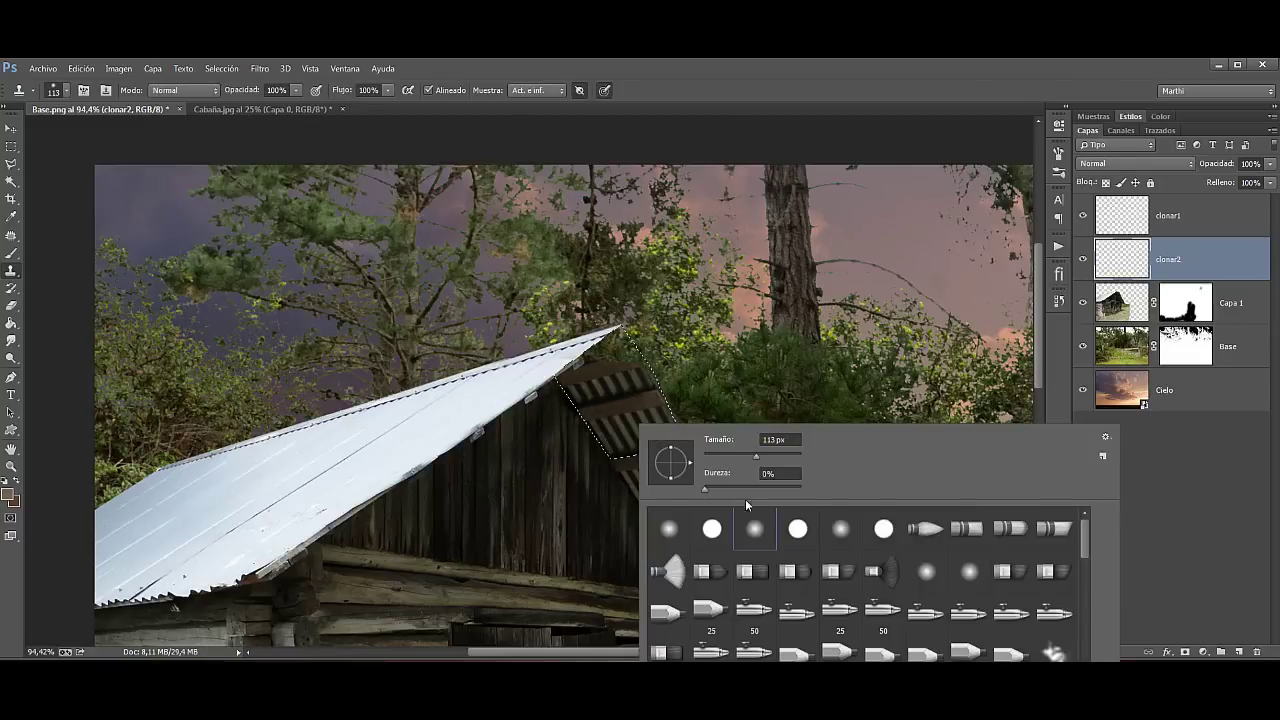
click(797, 528)
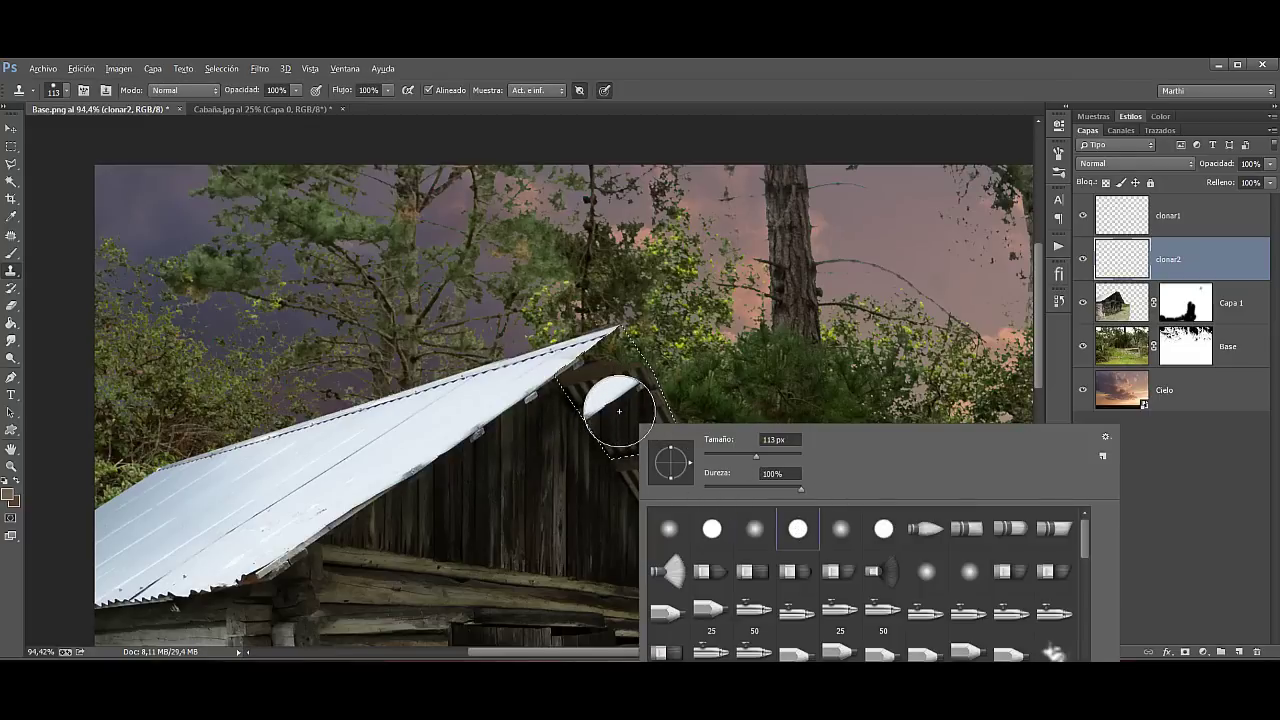
mouse_move(618, 405)
mouse_down()
mouse_move(638, 400)
mouse_move(616, 404)
mouse_up()
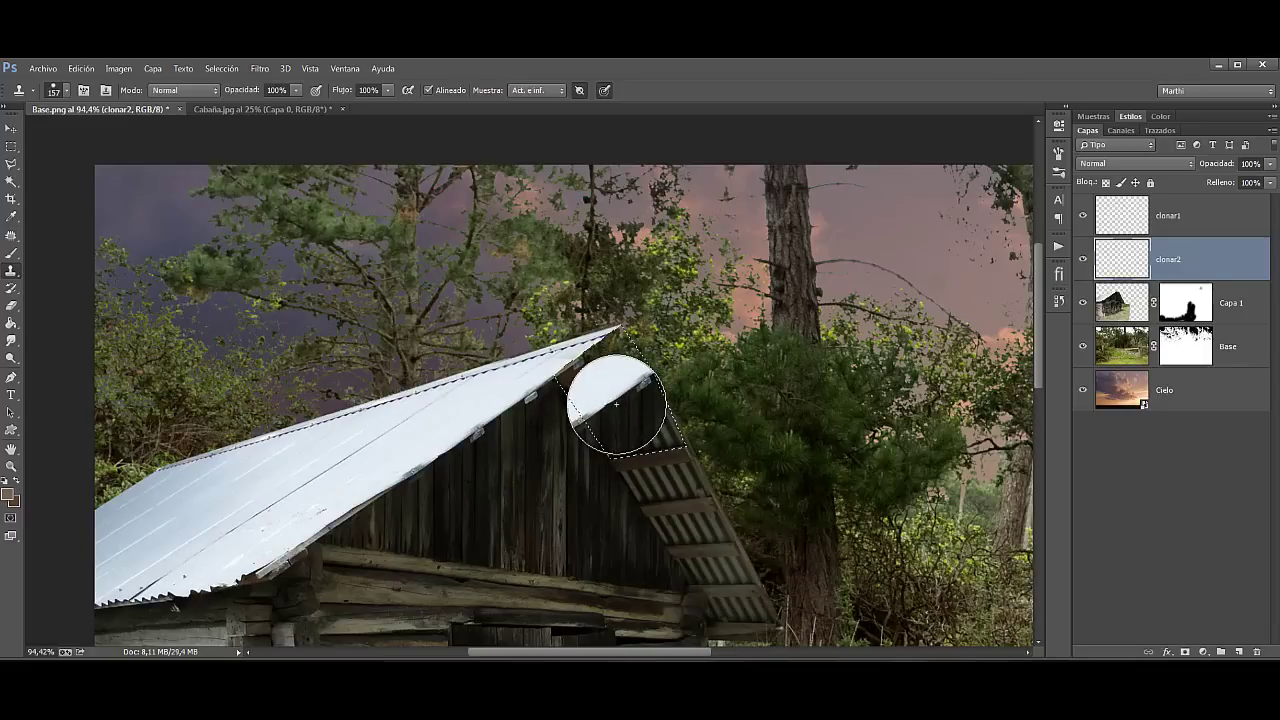
alt+click(620, 407)
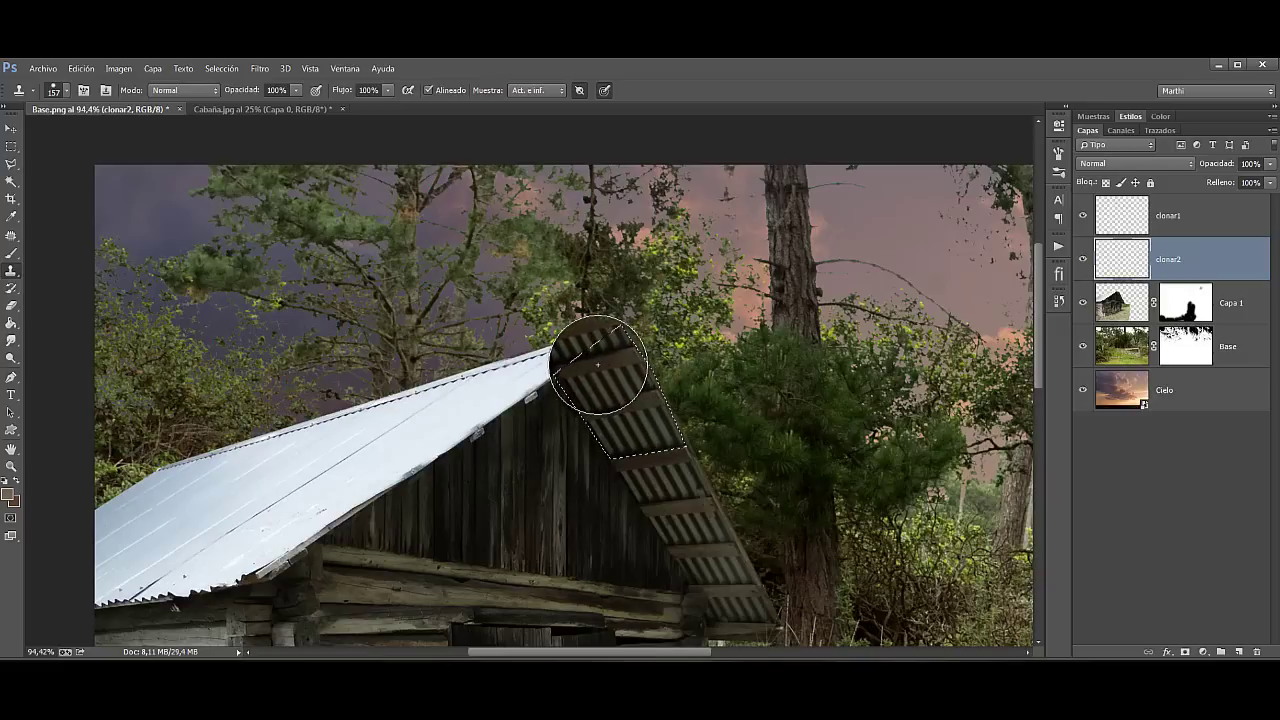
click(598, 364)
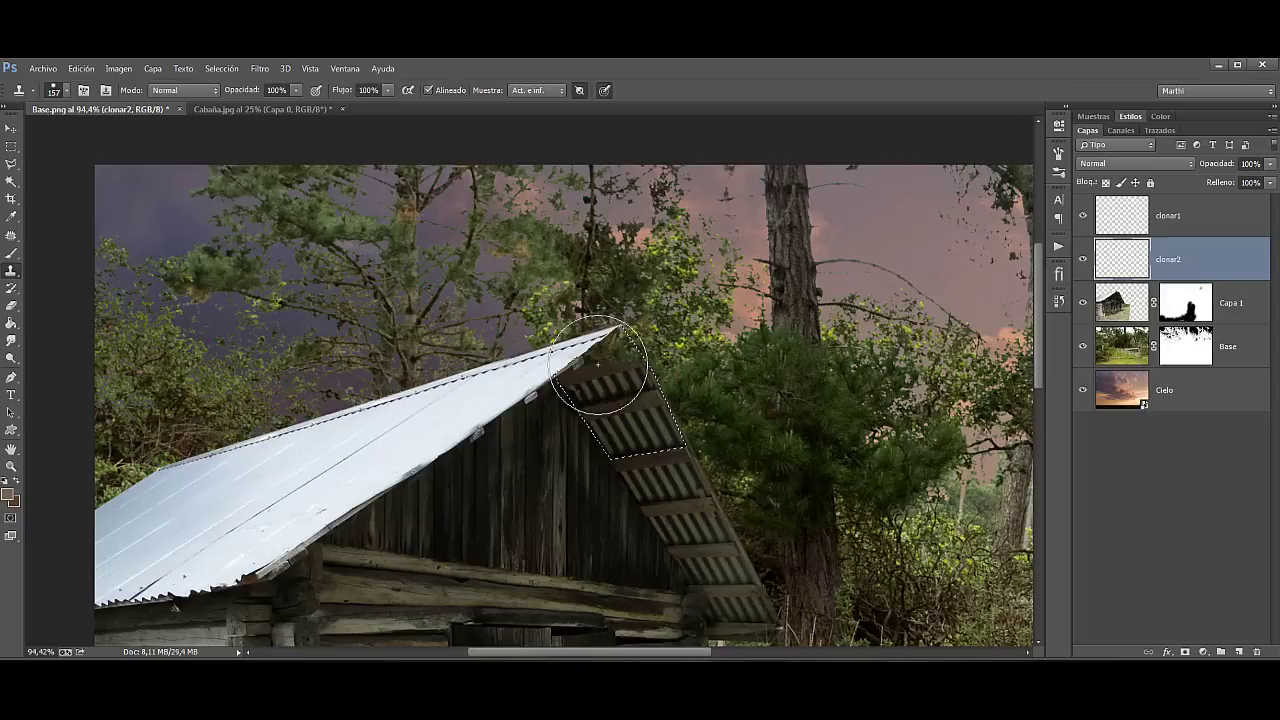
key(ctrl+d)
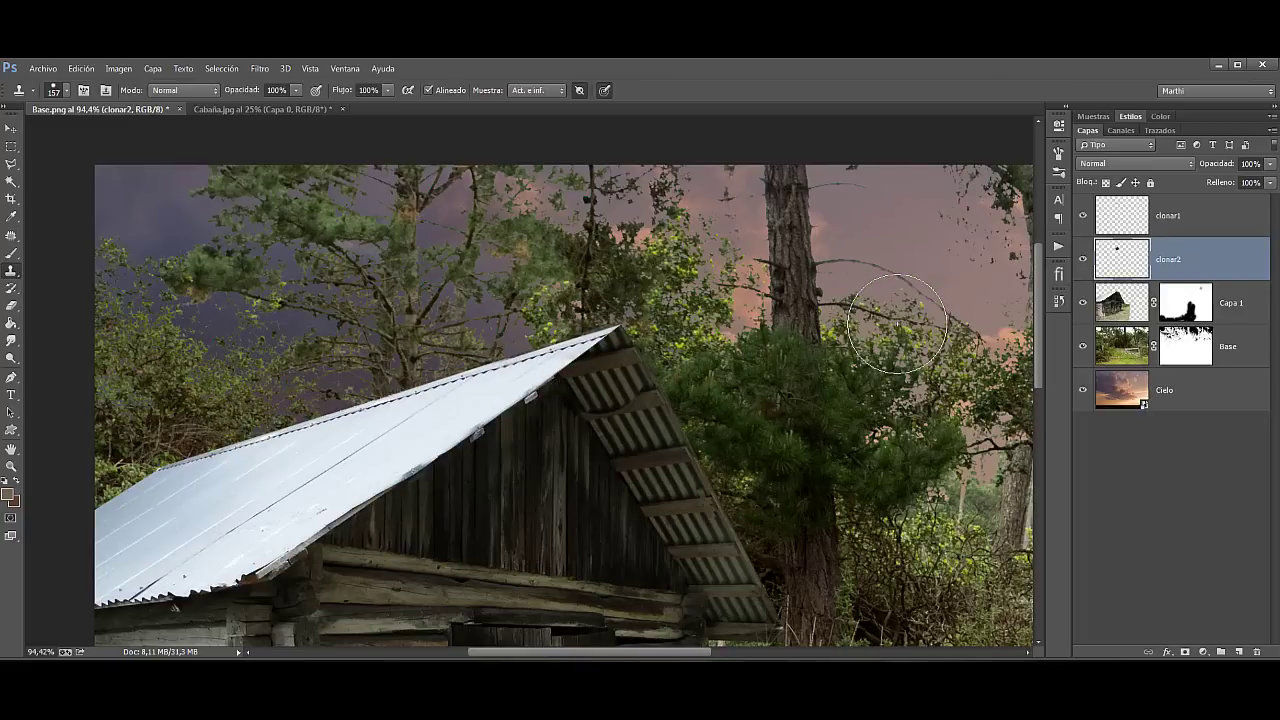
click(11, 305)
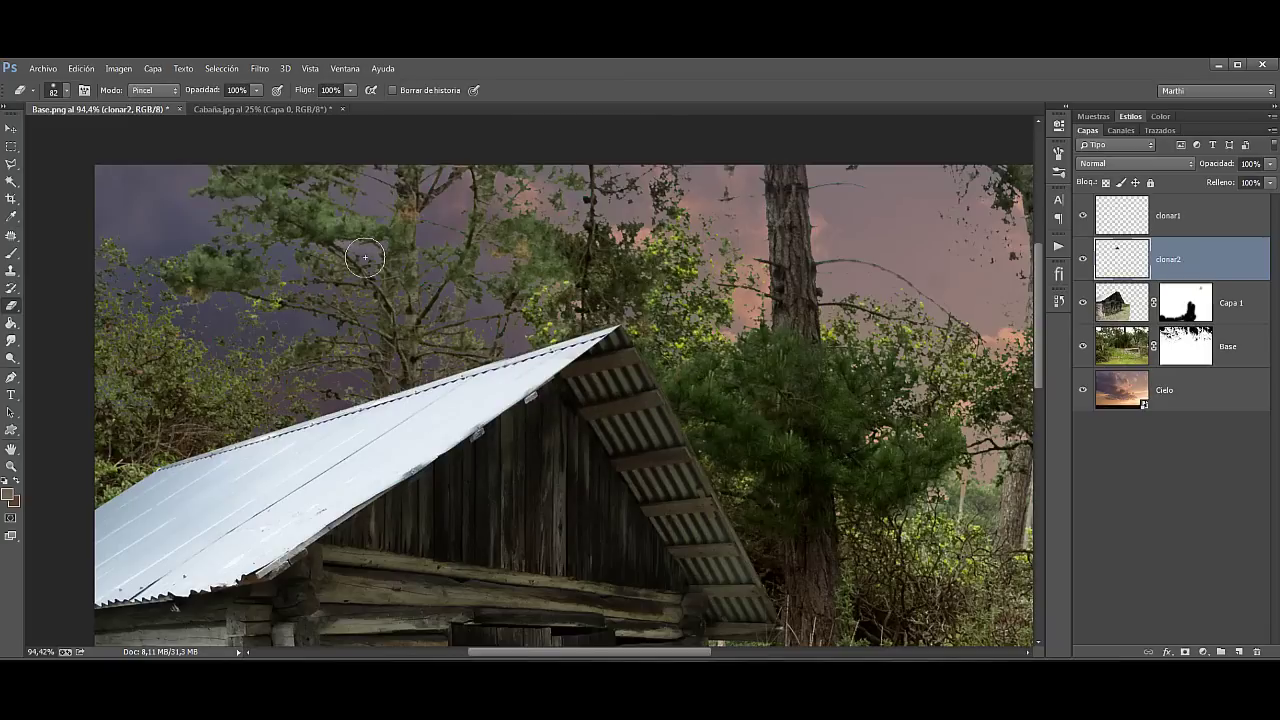
Step: Fit the image on screen and rename the Capa 1 cabin layer to cabaña
click(11, 466)
click(449, 91)
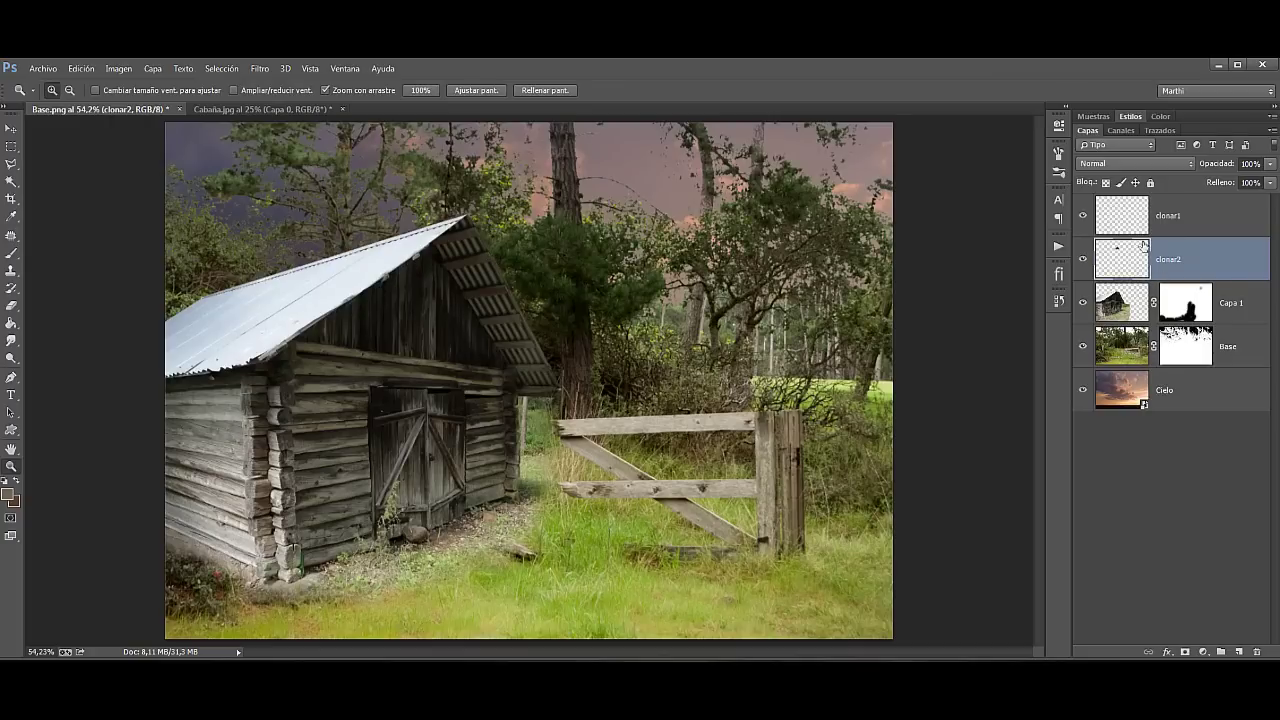
click(1221, 221)
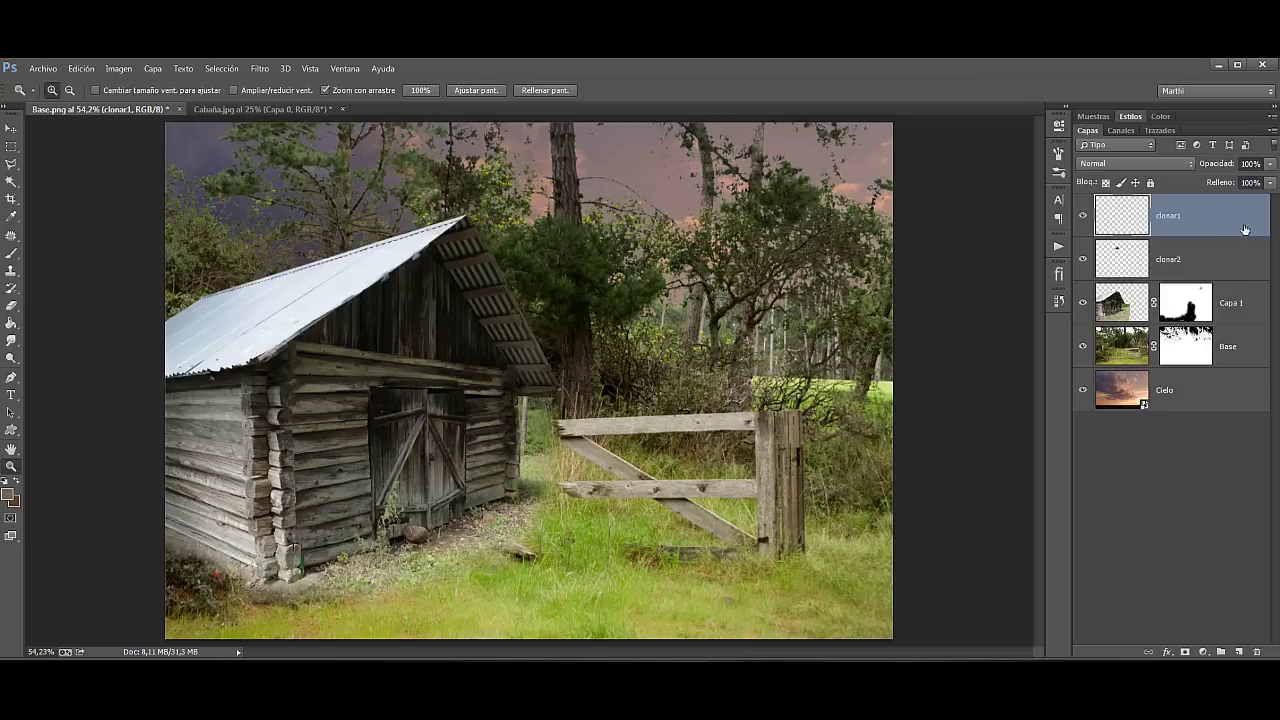
double_click(1230, 303)
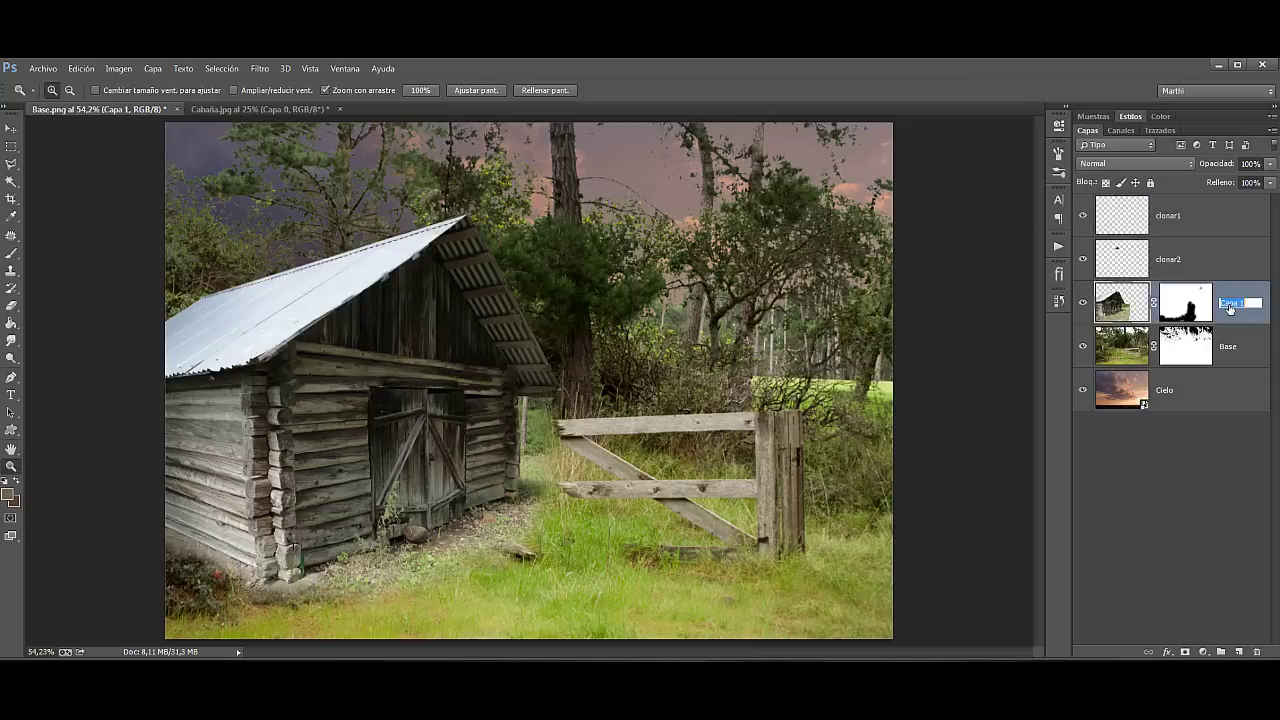
text(ca)
key(Return)
Step: Link clonar1, clonar2 and cabaña together
shift+click(1231, 233)
right_click(1212, 208)
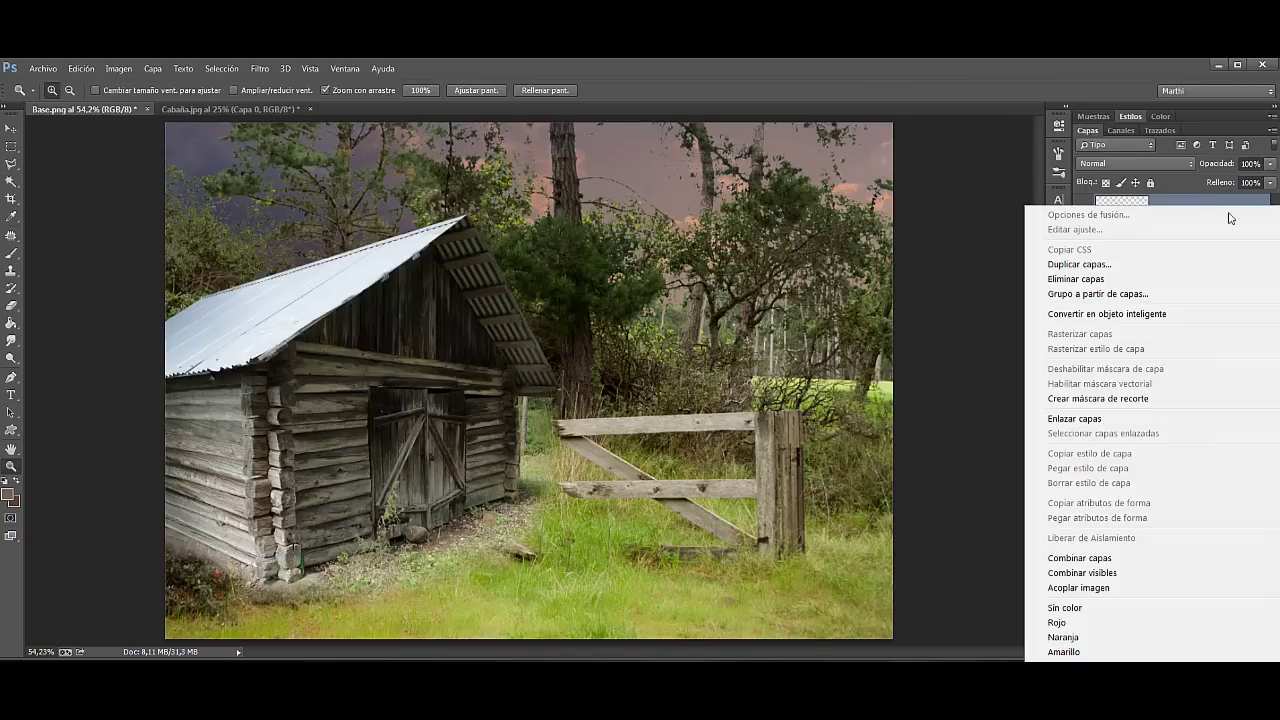
click(1050, 419)
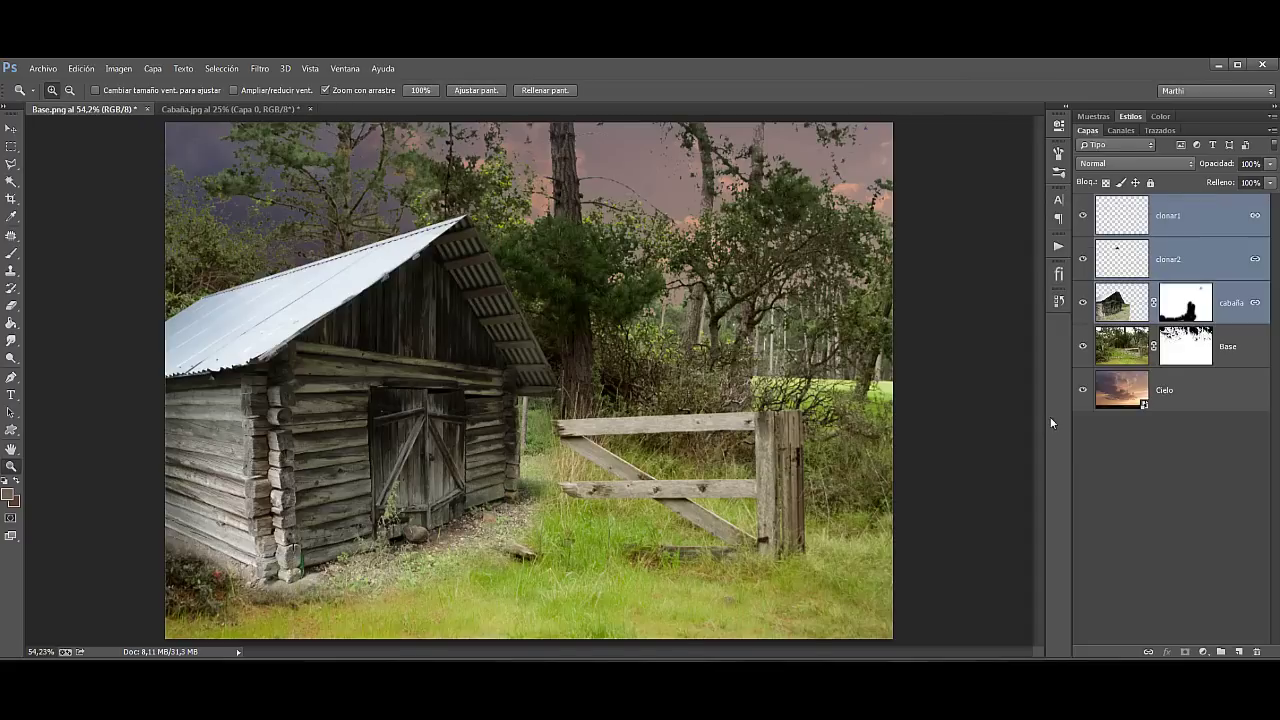
click(1219, 278)
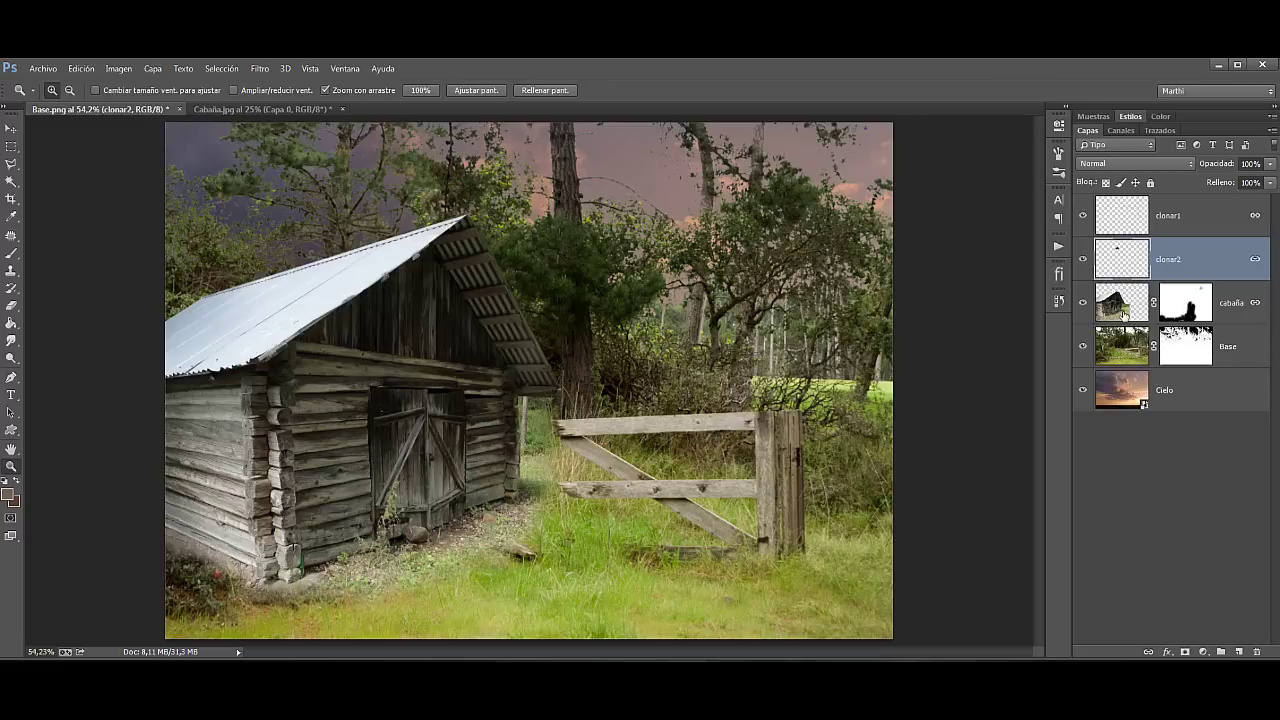
click(1125, 314)
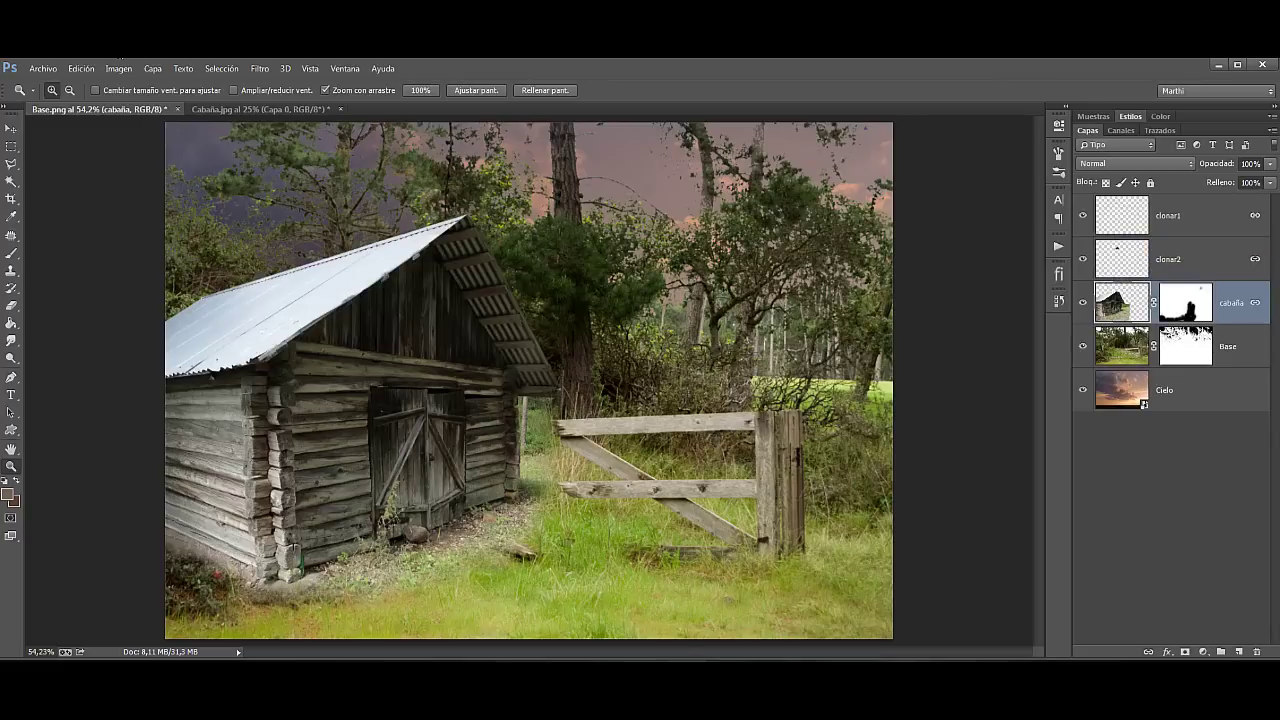
Step: Test-move the linked cabin, undo it, and add a new empty layer above clonar1
click(12, 128)
drag(380, 381, 634, 380)
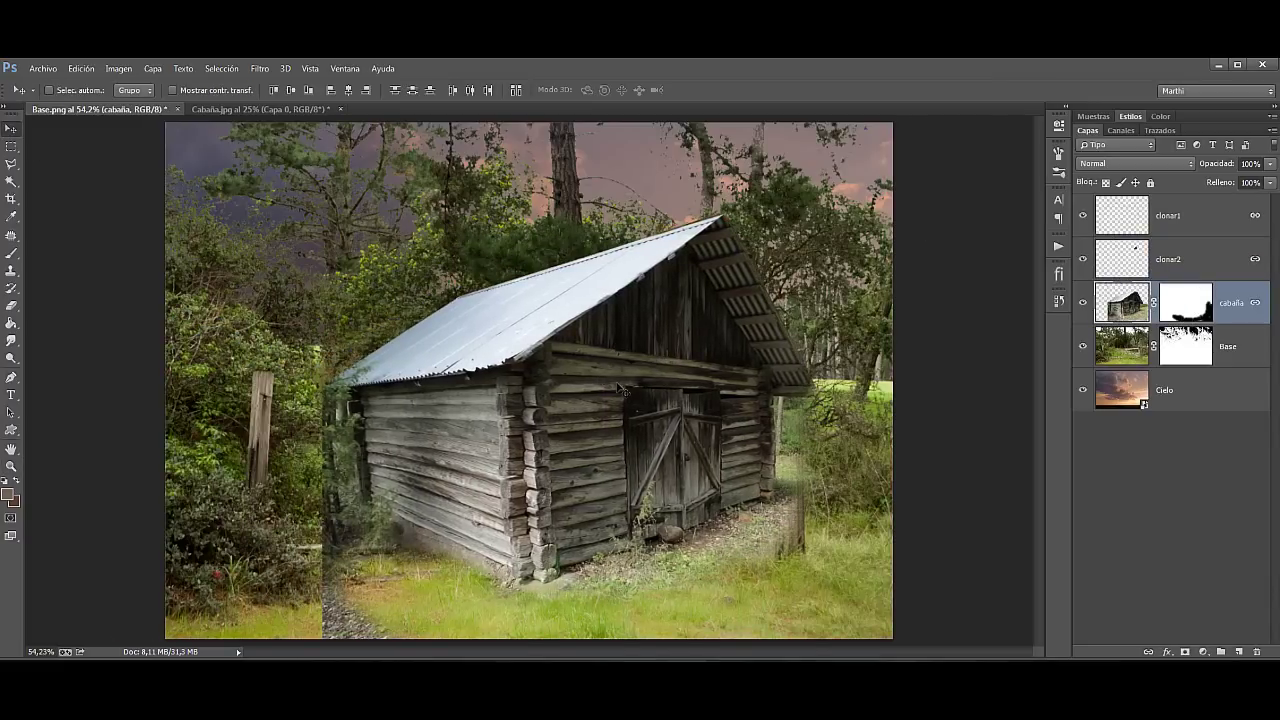
key(ctrl+z)
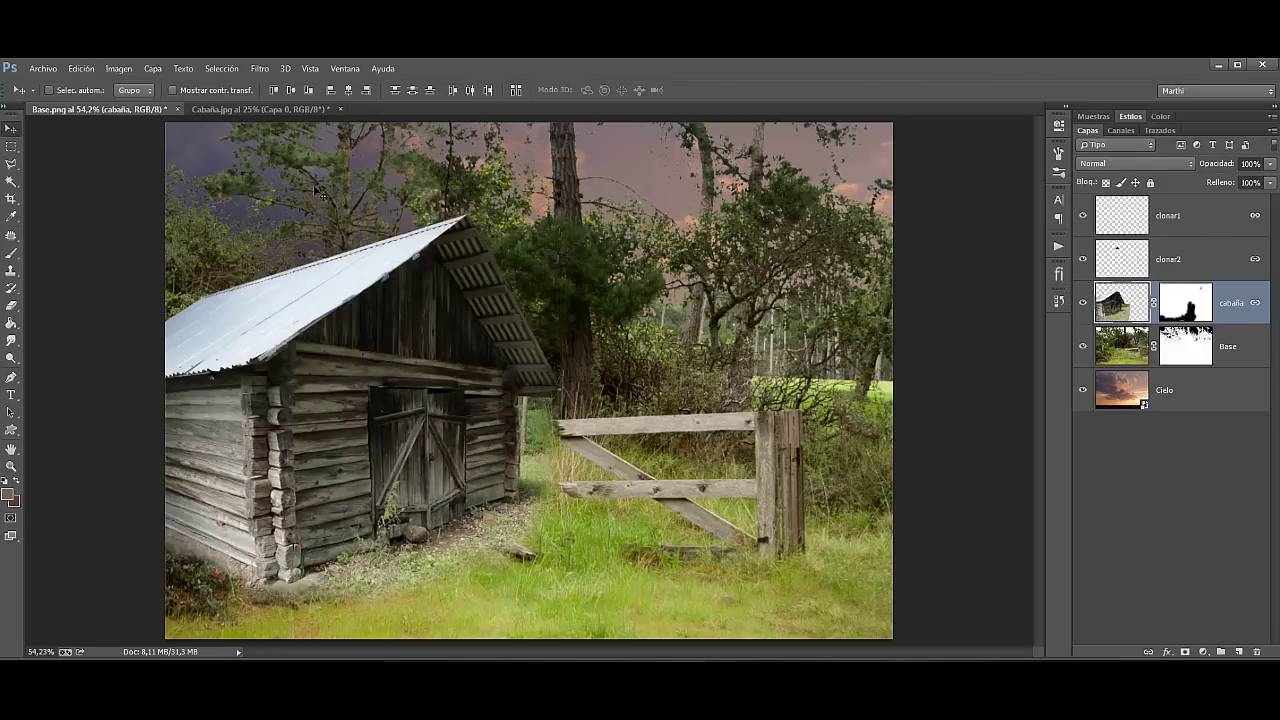
click(1212, 204)
click(1239, 652)
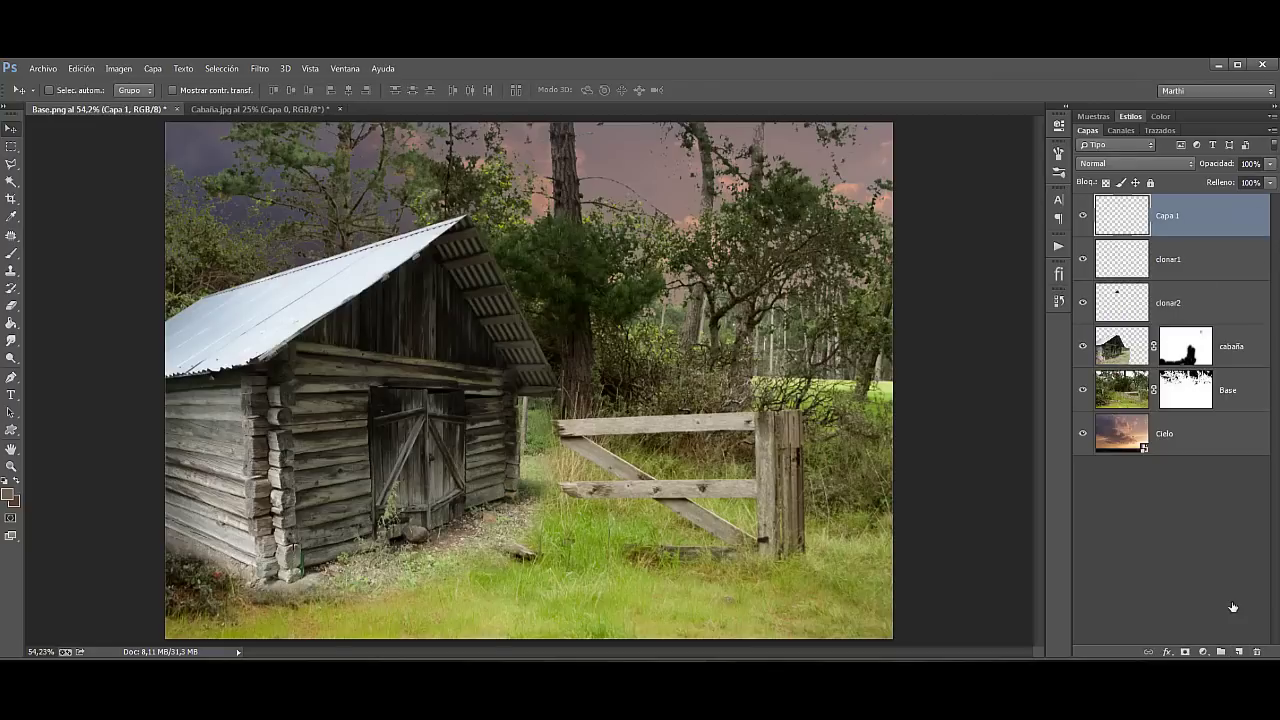
Step: Lasso the metal roof and fill it with dark brown
click(11, 163)
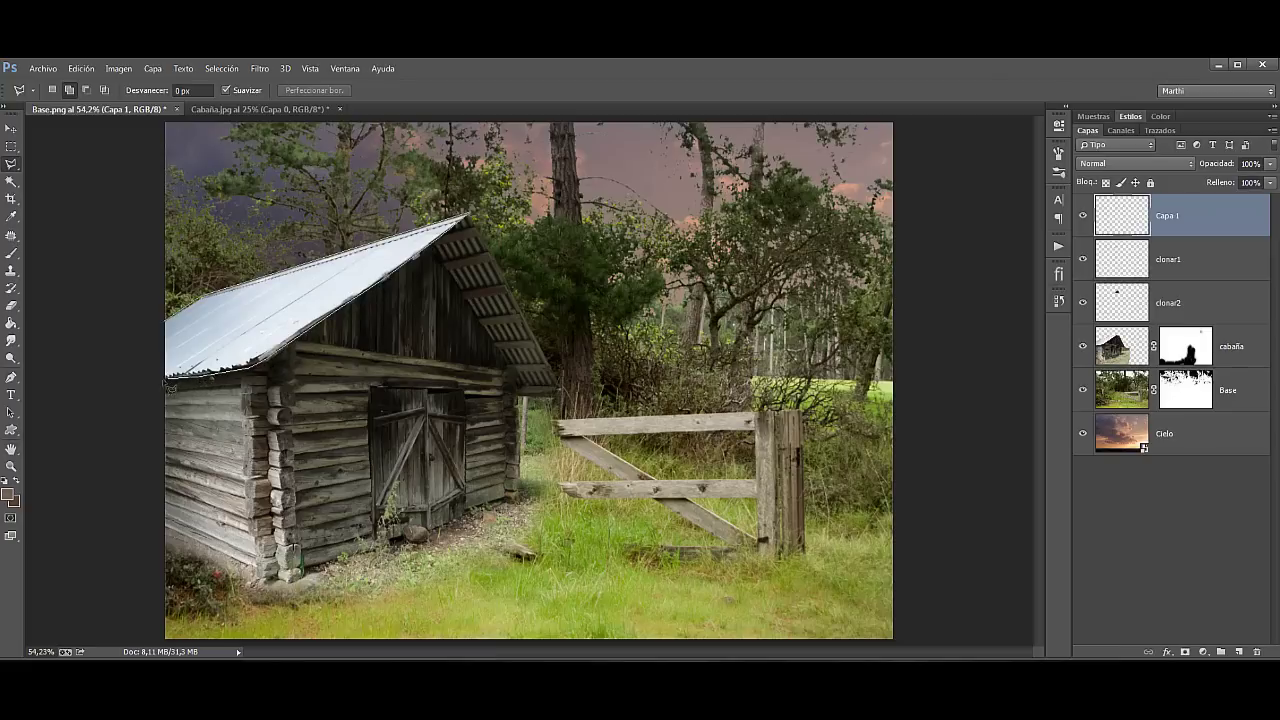
click(160, 378)
click(168, 328)
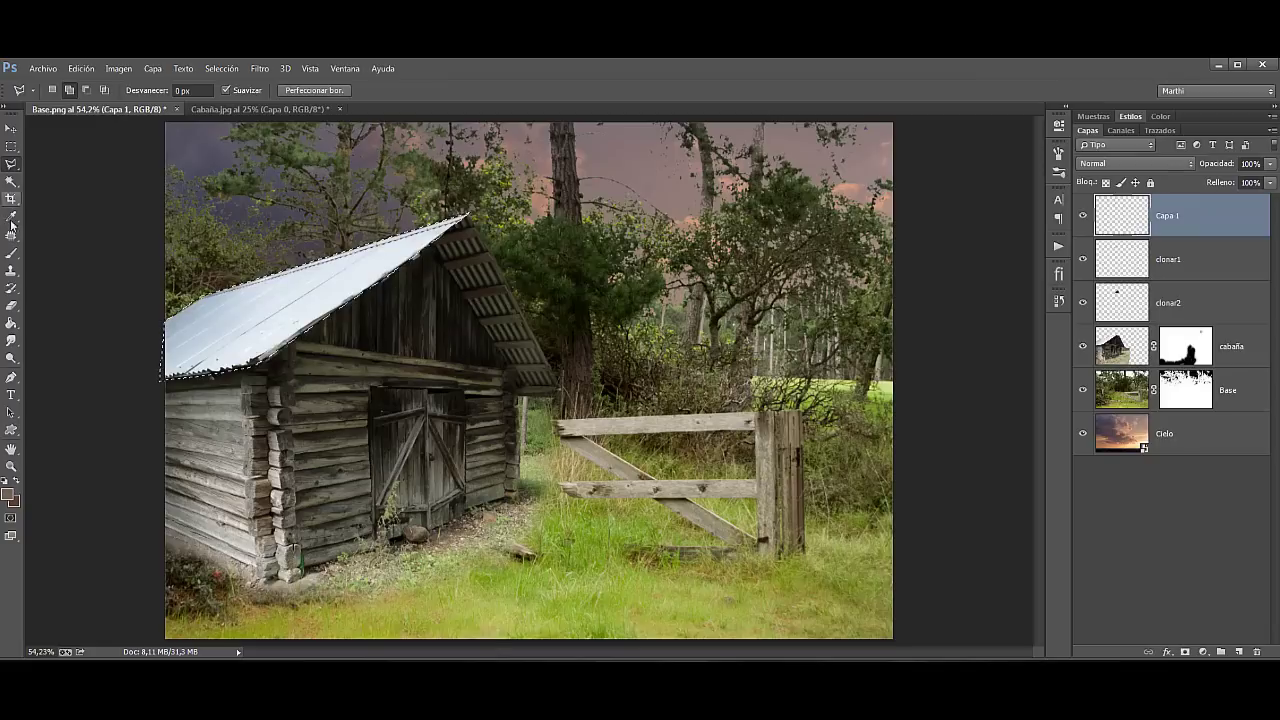
click(15, 255)
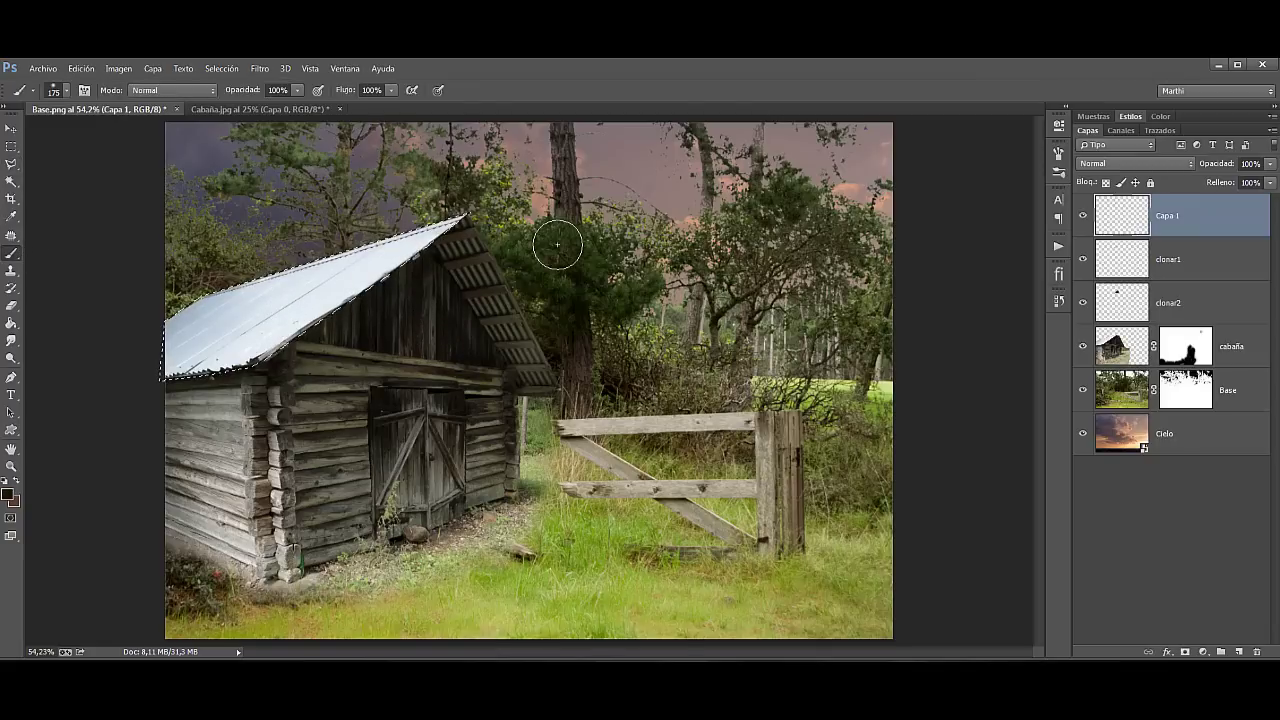
key(alt+BackSpace)
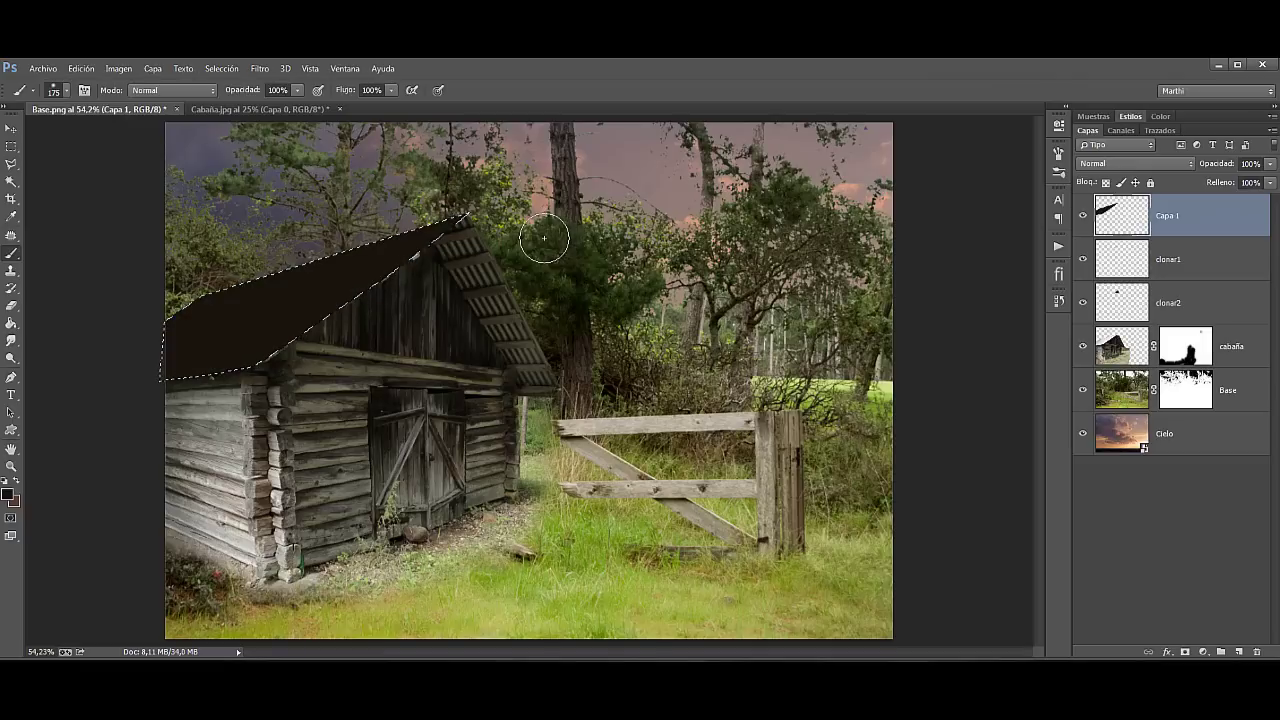
key(ctrl+d)
Step: Set the roof paint layer to Luz fuerte, name it pintura tejado, brush size 1
click(1130, 165)
click(1117, 364)
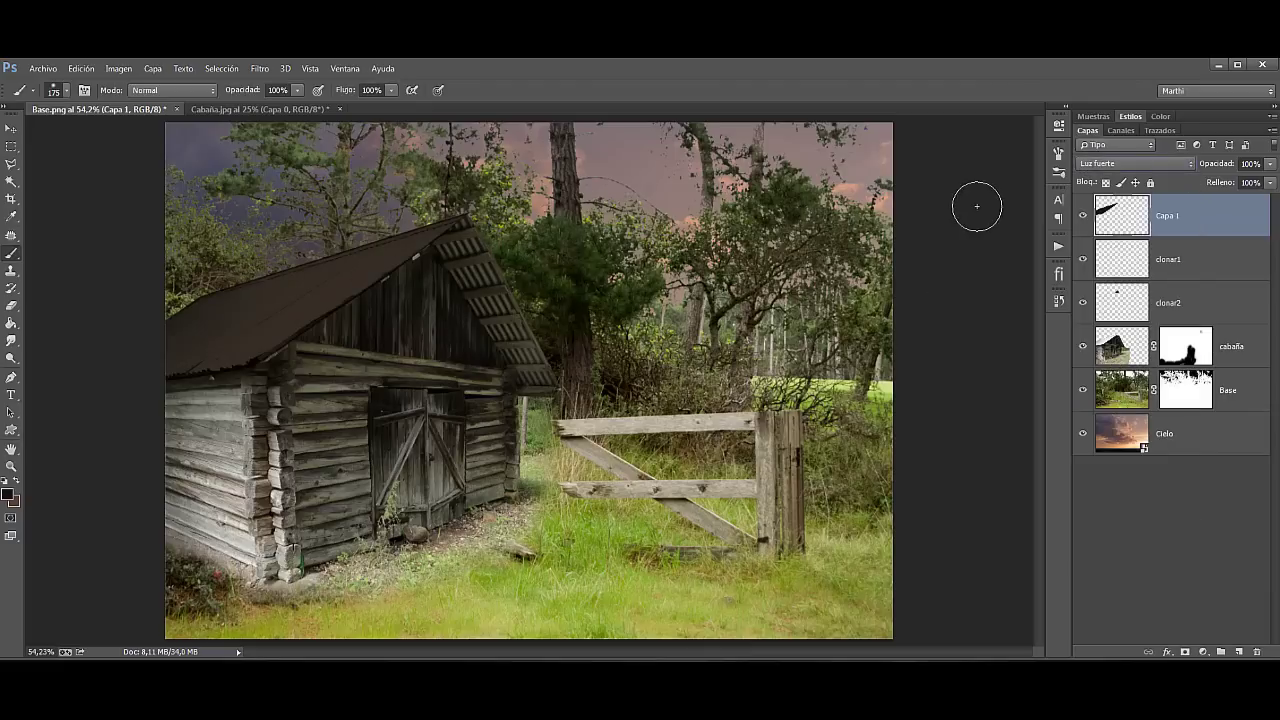
double_click(1168, 216)
text(ejado)
key(Return)
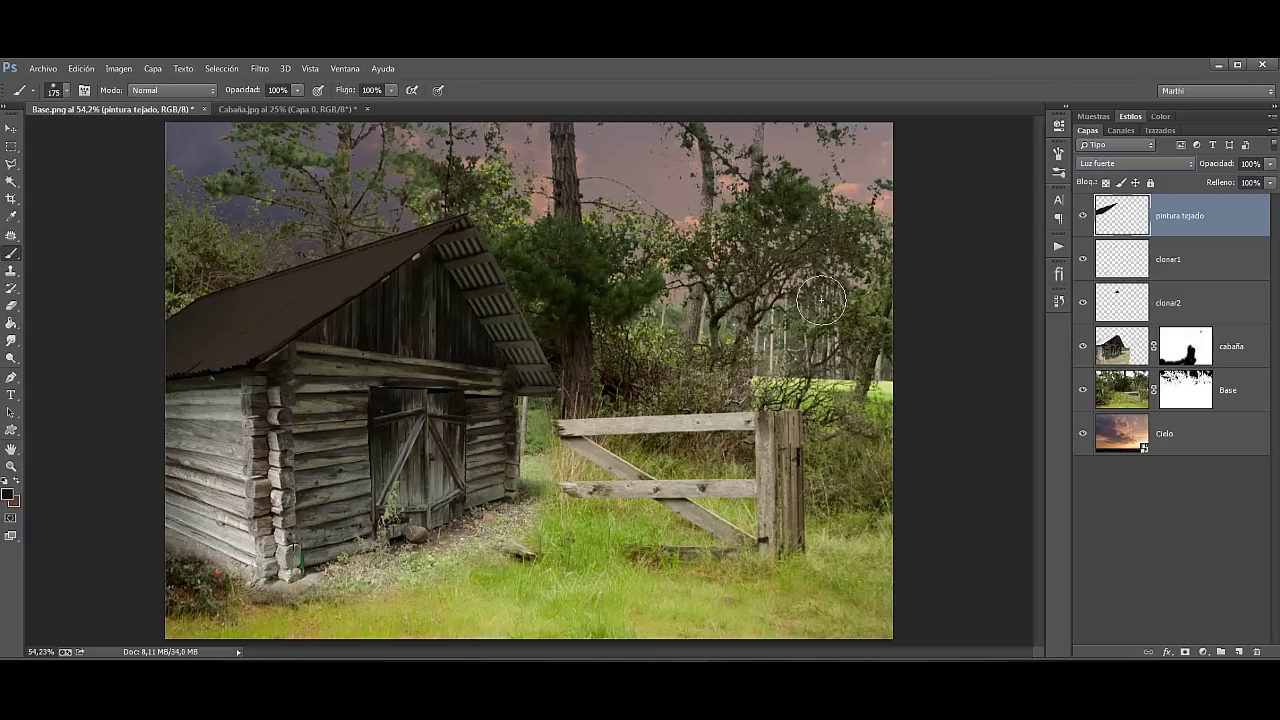
text(1)
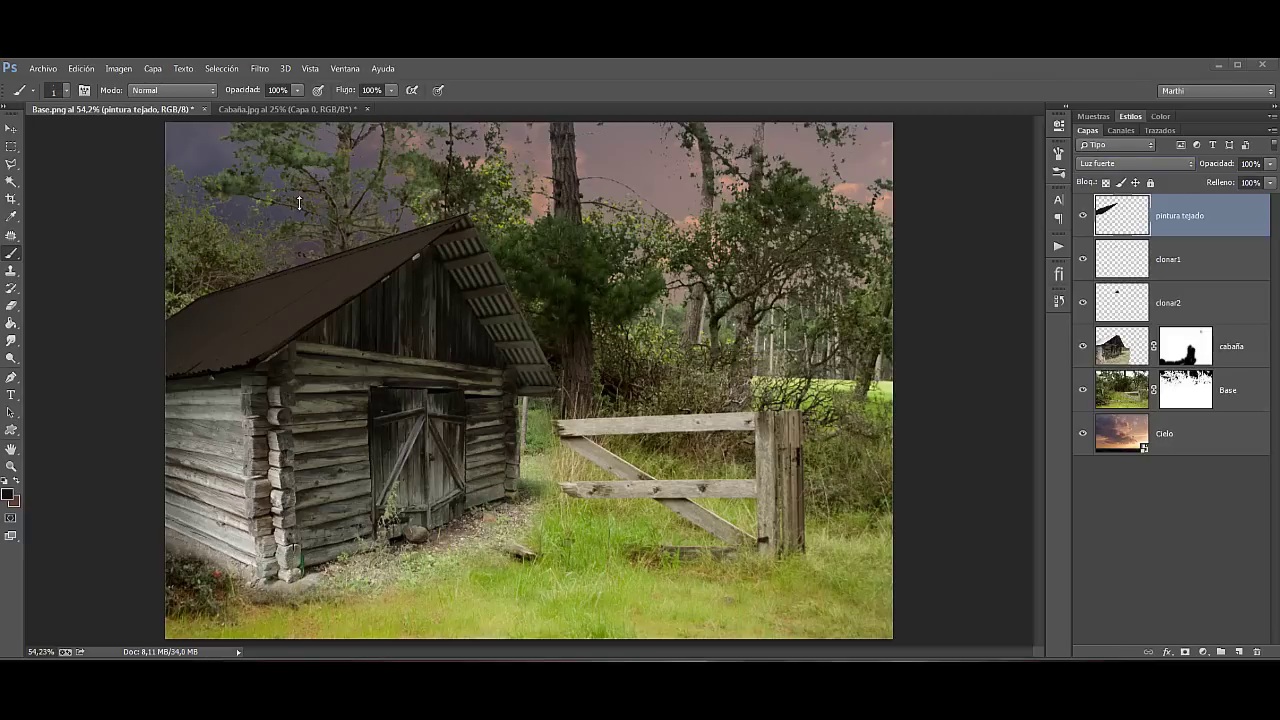
Step: Place the textura straw image embedded and flip it horizontally
click(40, 69)
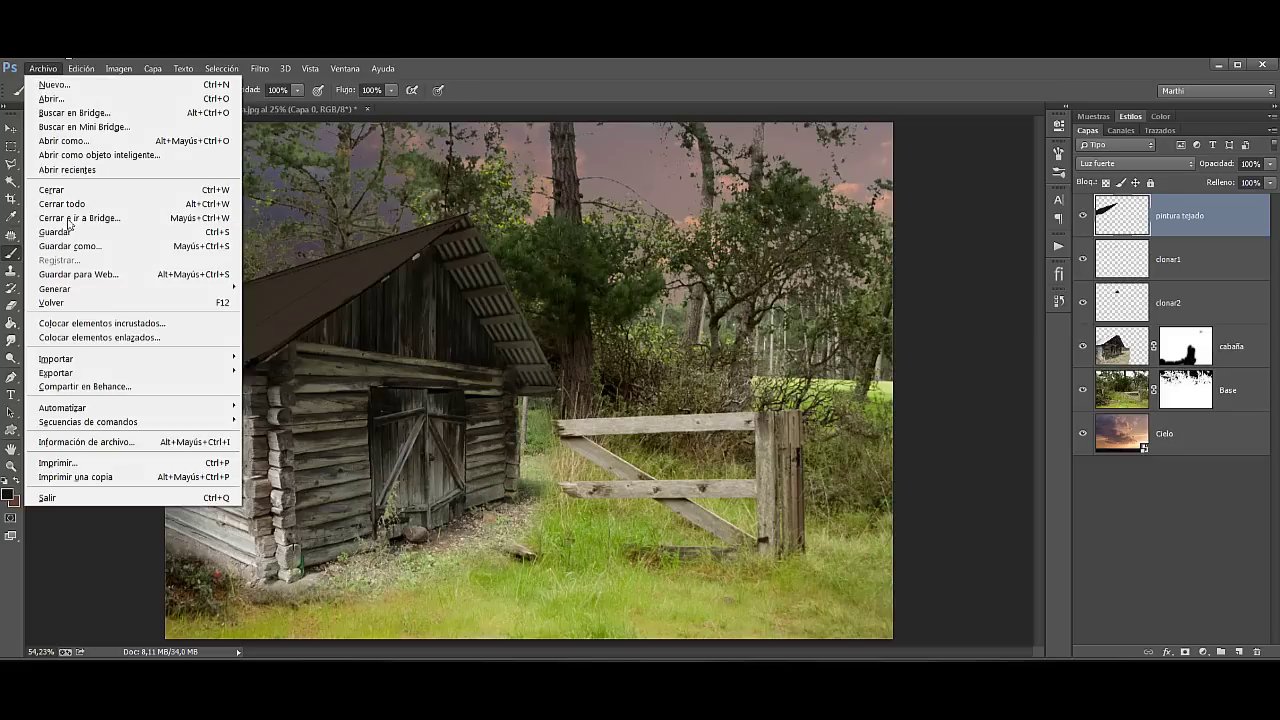
click(88, 323)
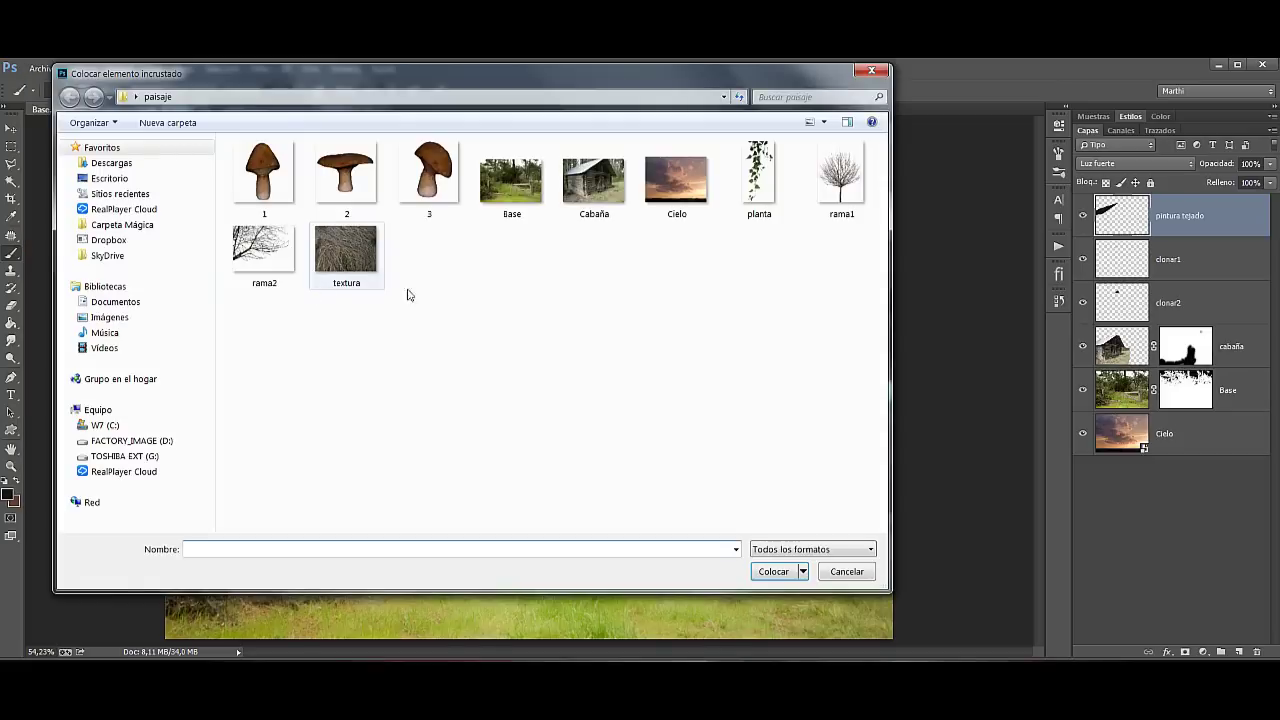
click(366, 270)
click(762, 572)
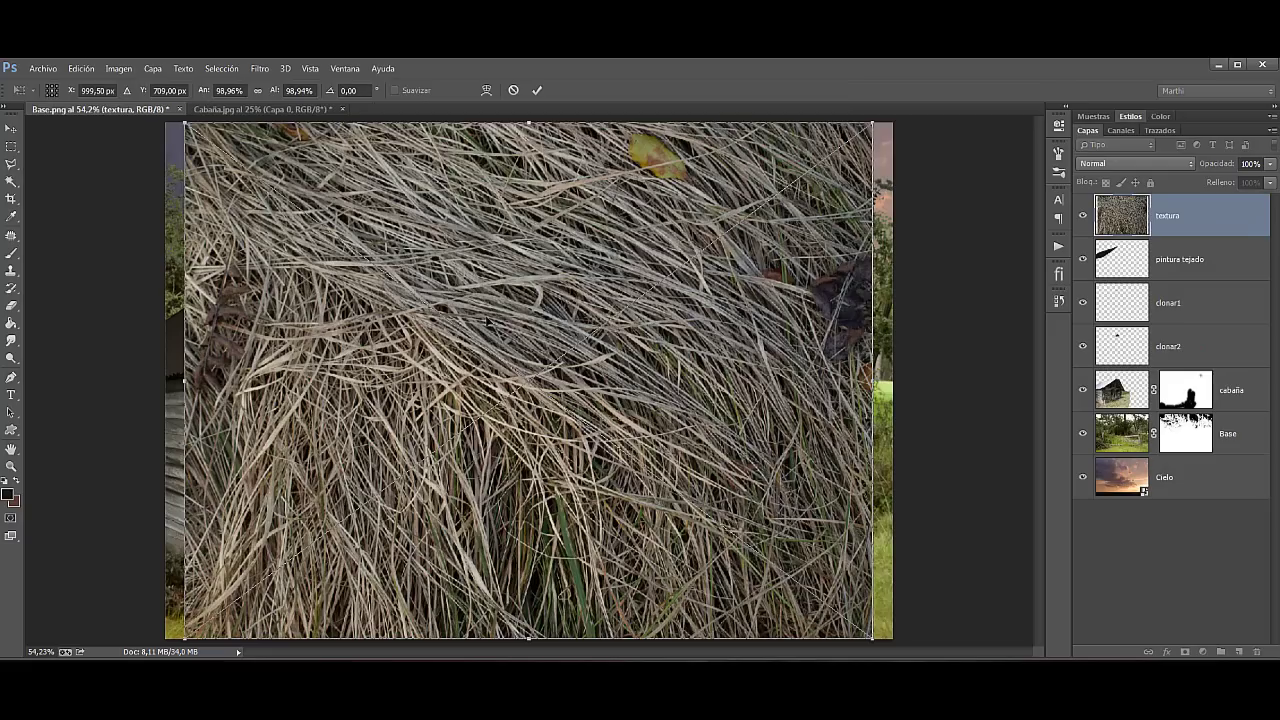
right_click(534, 354)
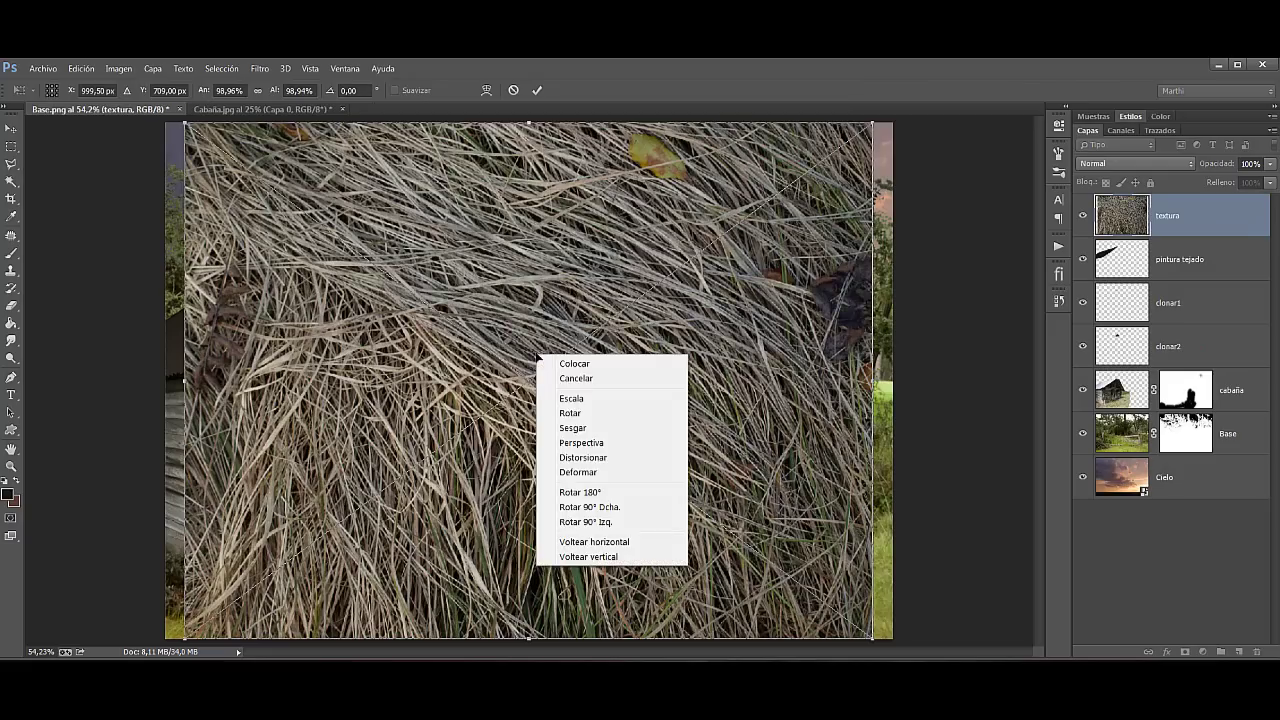
click(610, 540)
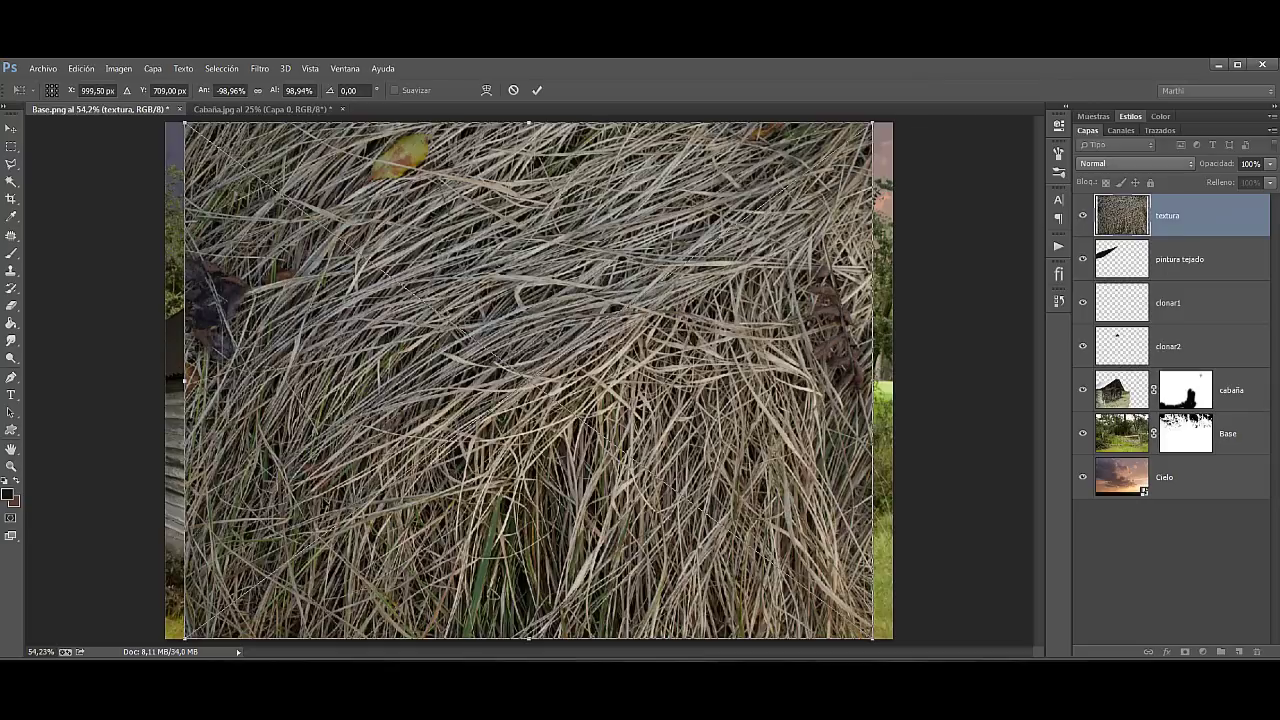
Step: Scale the texture proportionally to 50% and stretch it over the cabin roof
click(258, 90)
click(303, 90)
text(50)
key(Return)
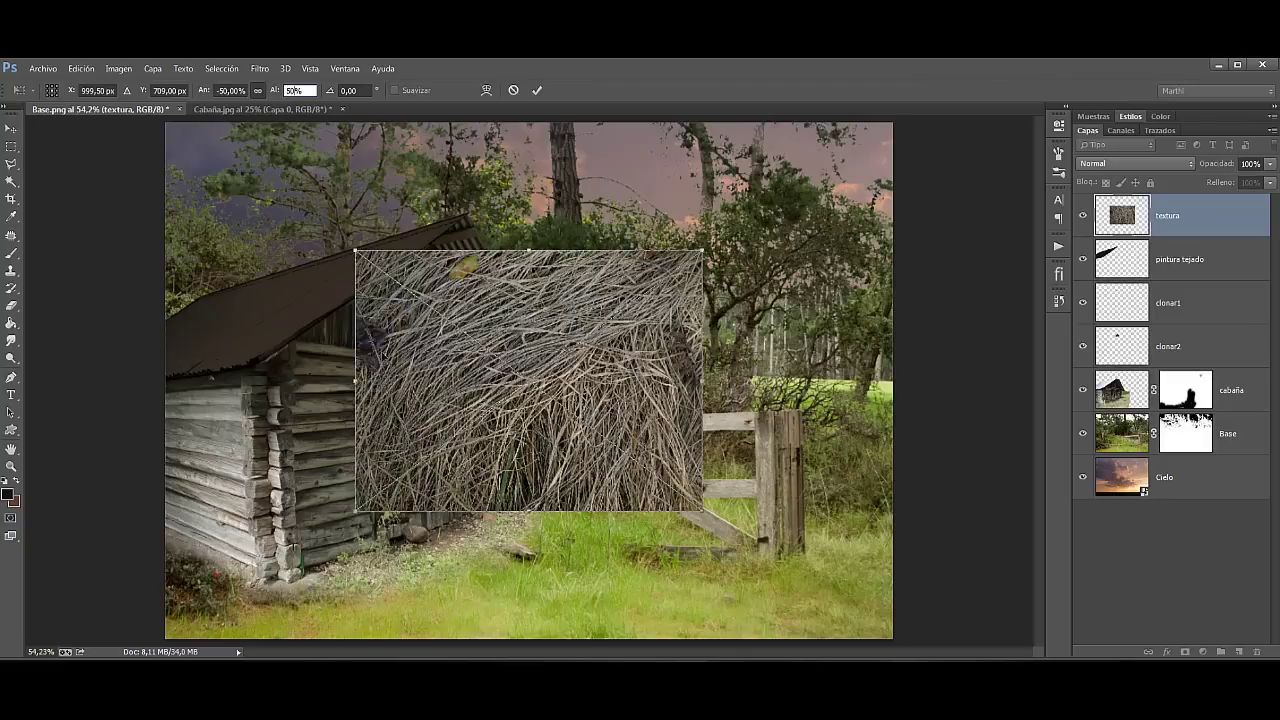
key(Return)
mouse_move(499, 363)
mouse_down()
mouse_move(325, 310)
mouse_move(285, 313)
mouse_up()
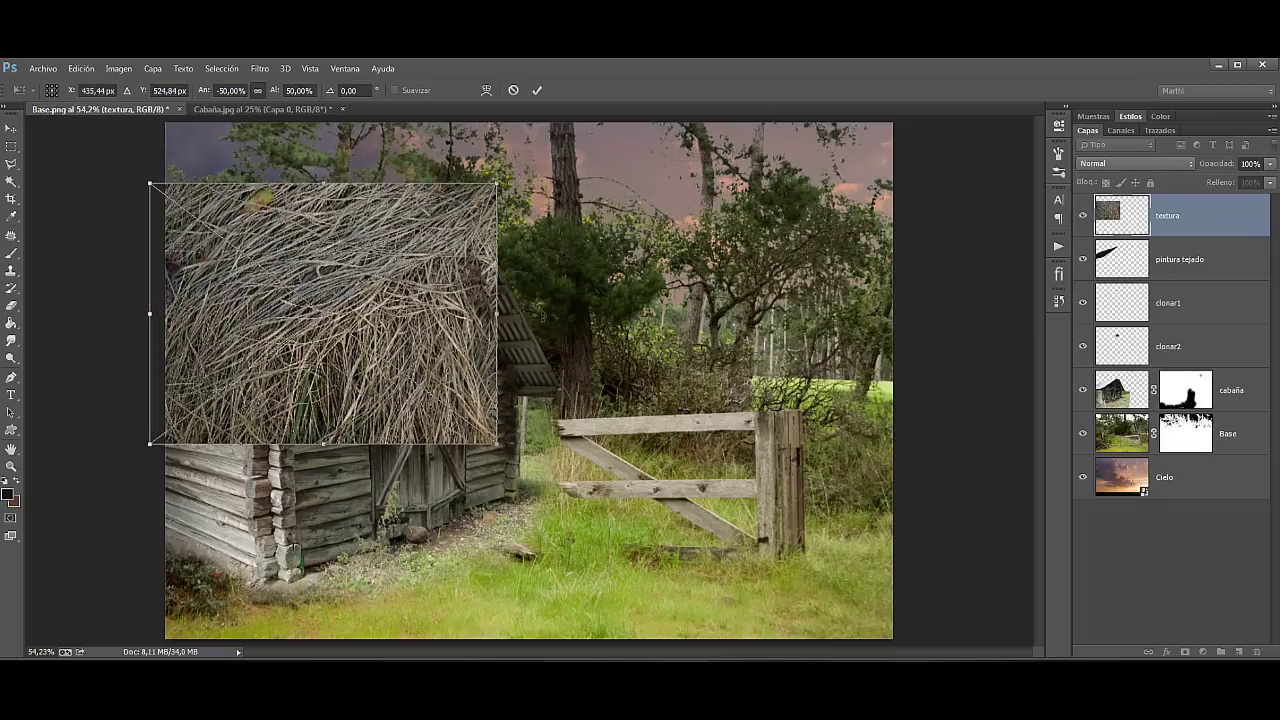
drag(496, 313, 529, 314)
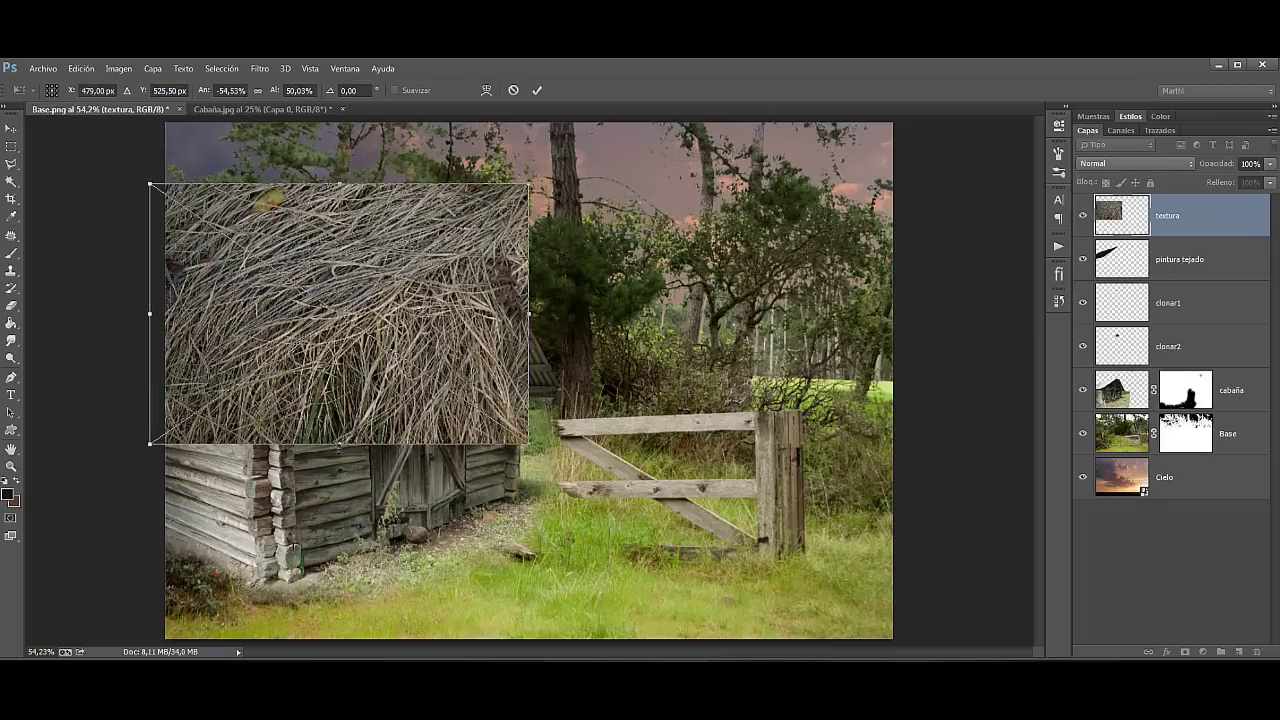
drag(339, 441, 339, 422)
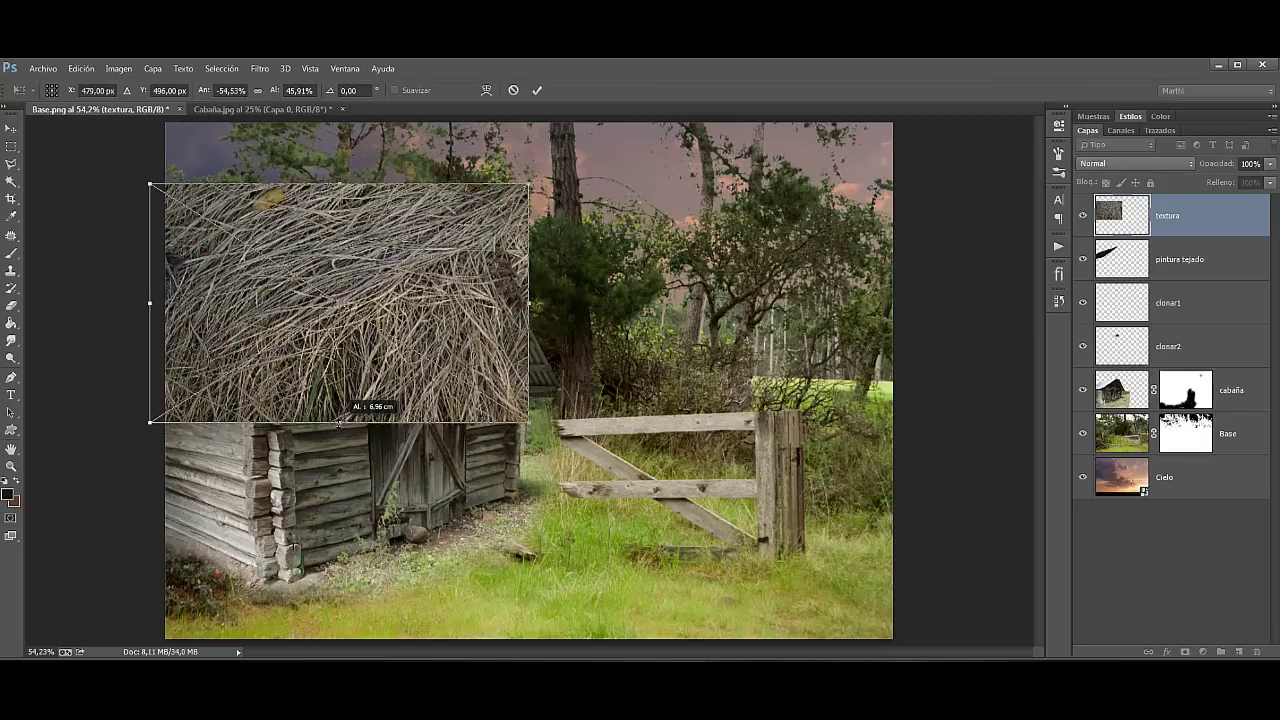
drag(339, 184, 339, 211)
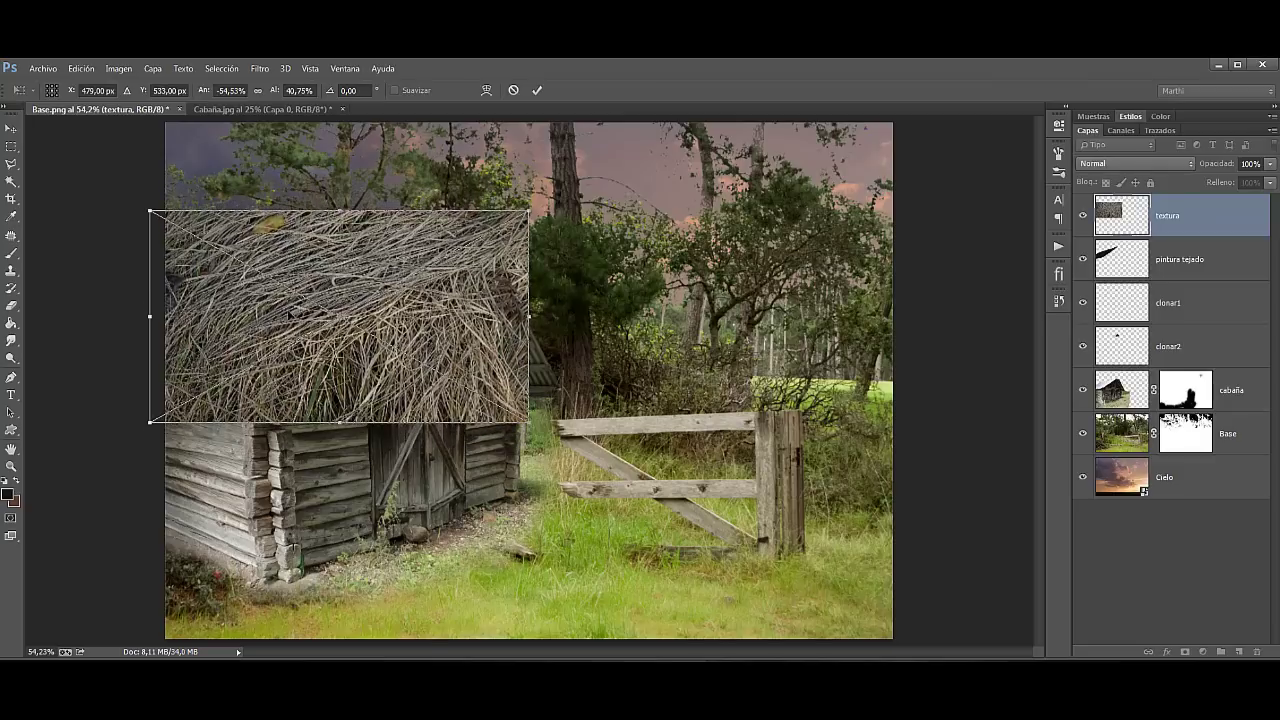
Step: Commit the texture transform and check opacity, leaving it at 100%
click(537, 93)
key(b)
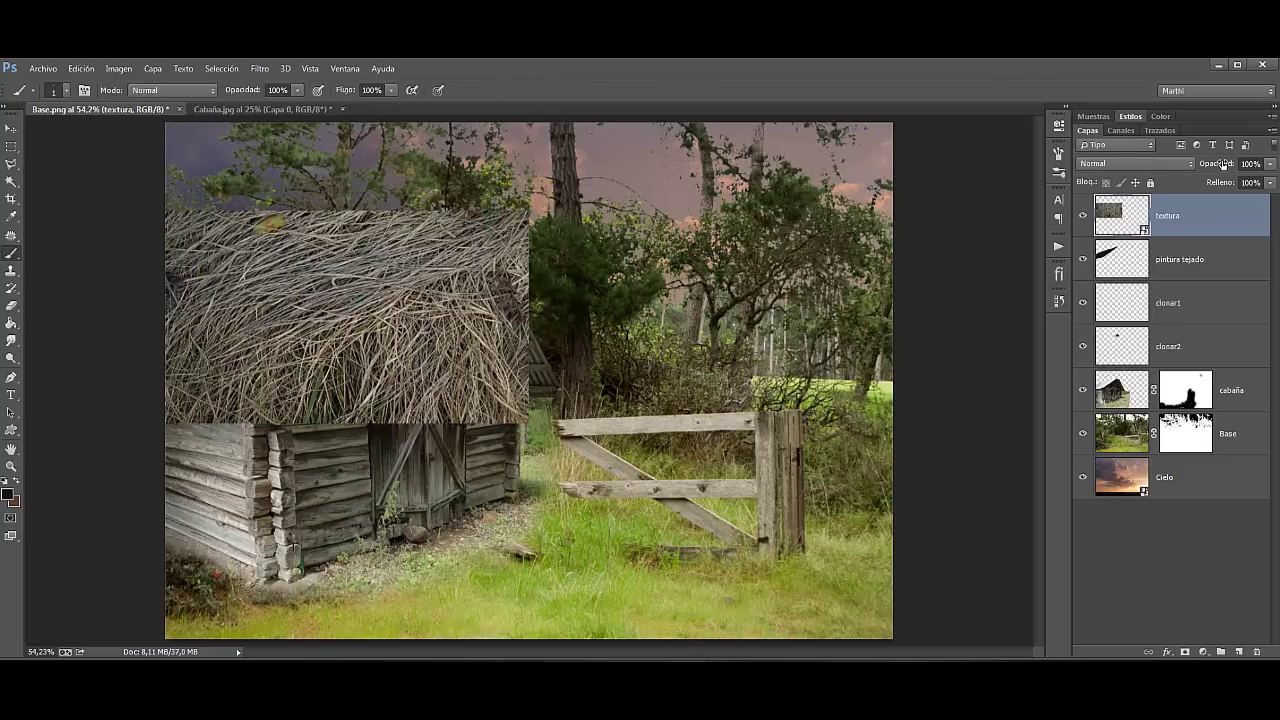
drag(1222, 165, 1190, 165)
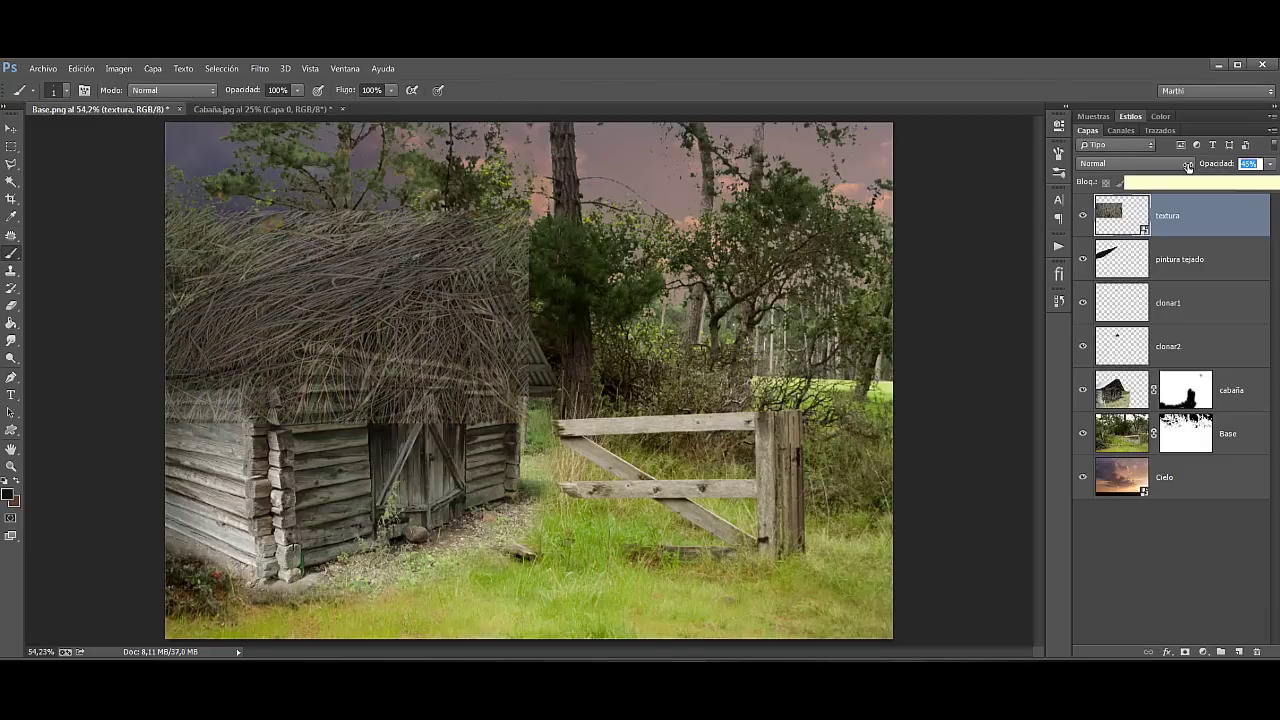
text(100)
key(Return)
key(Return)
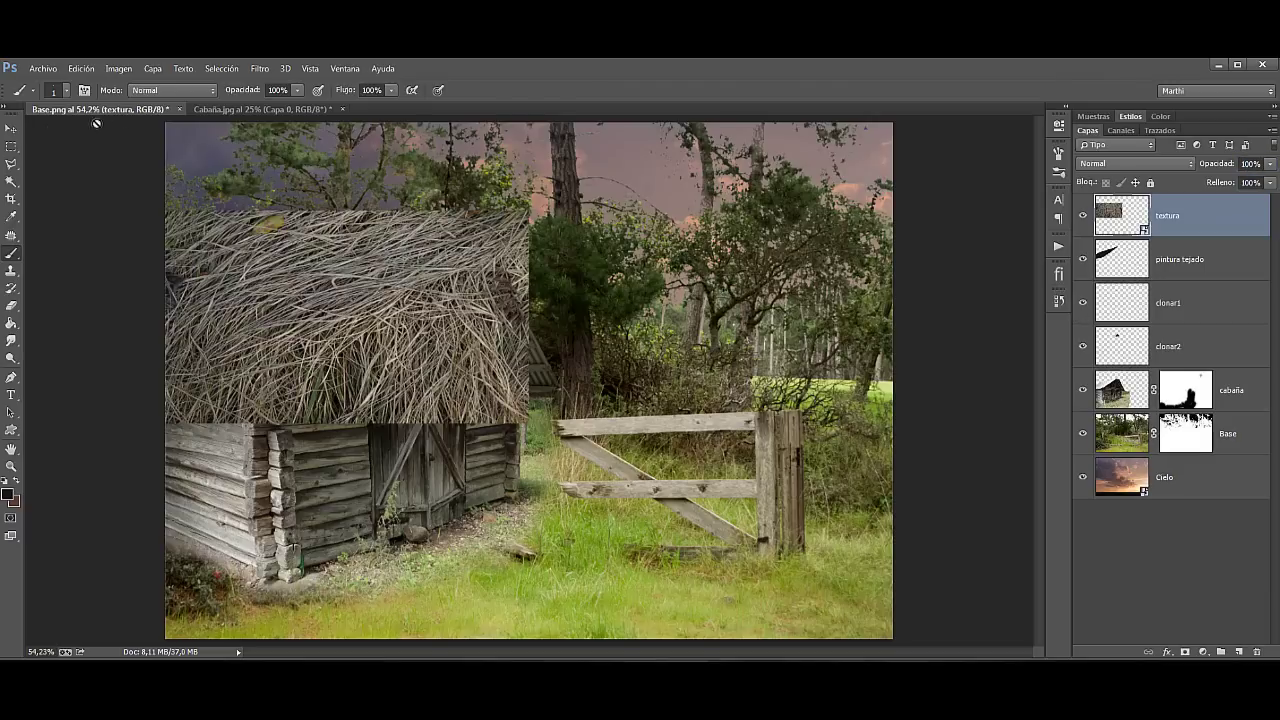
Step: Clip the textura layer to pintura tejado with Crear máscara de recorte
right_click(1201, 213)
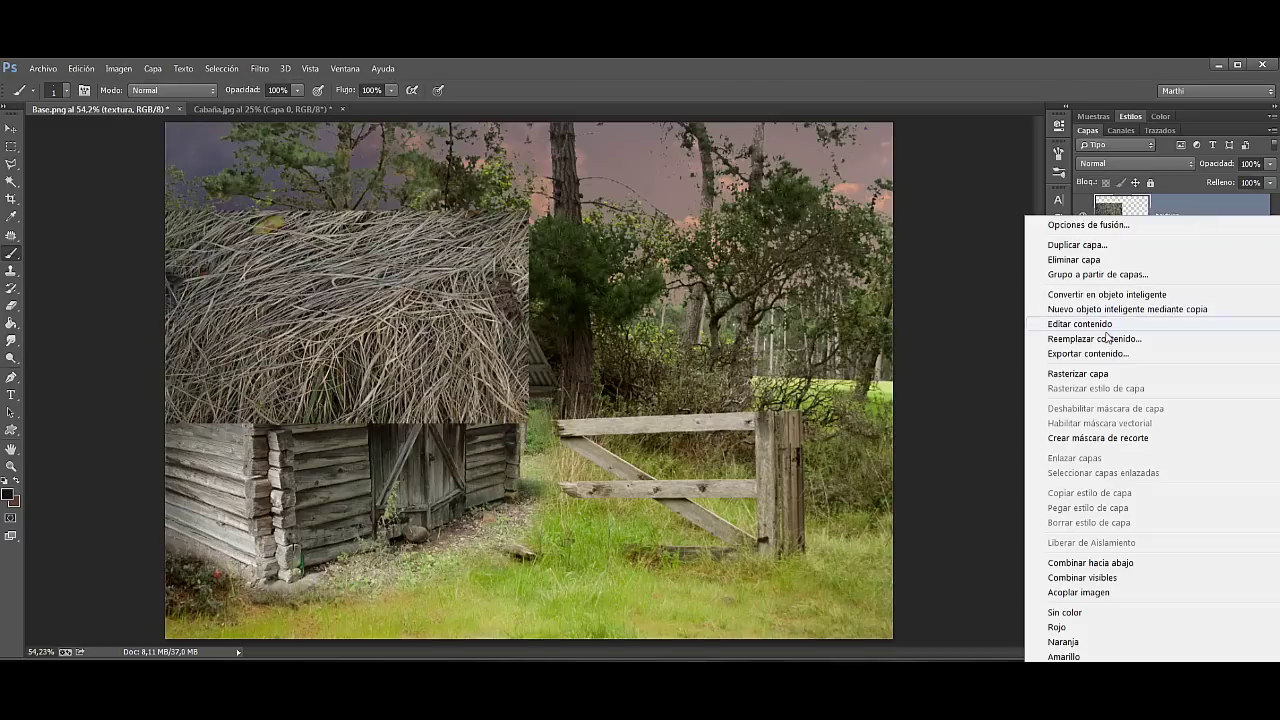
click(1072, 441)
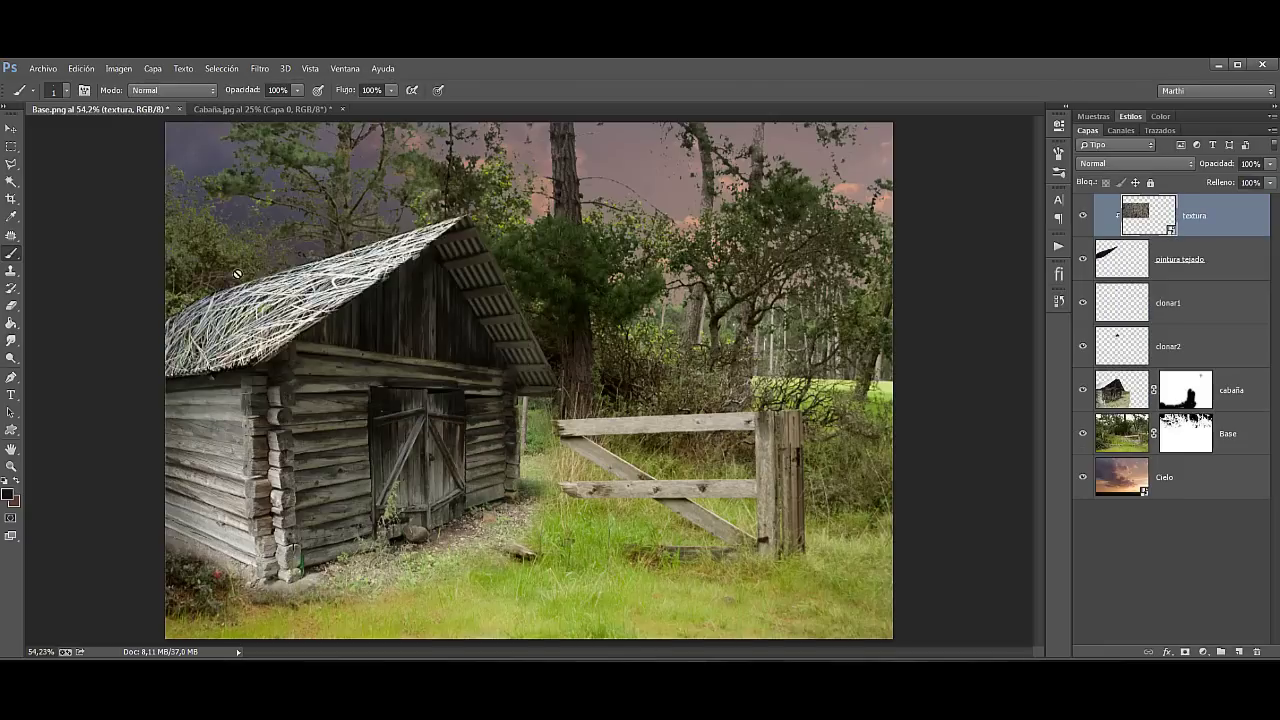
click(1125, 265)
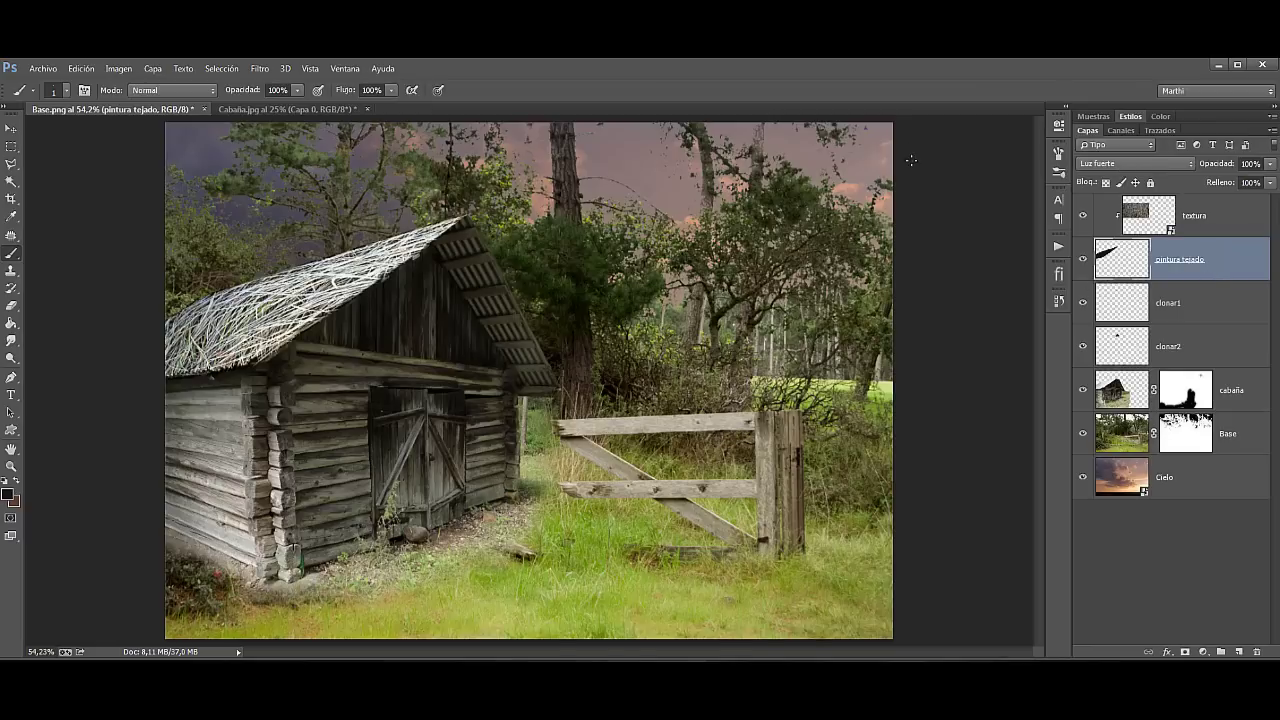
click(1234, 218)
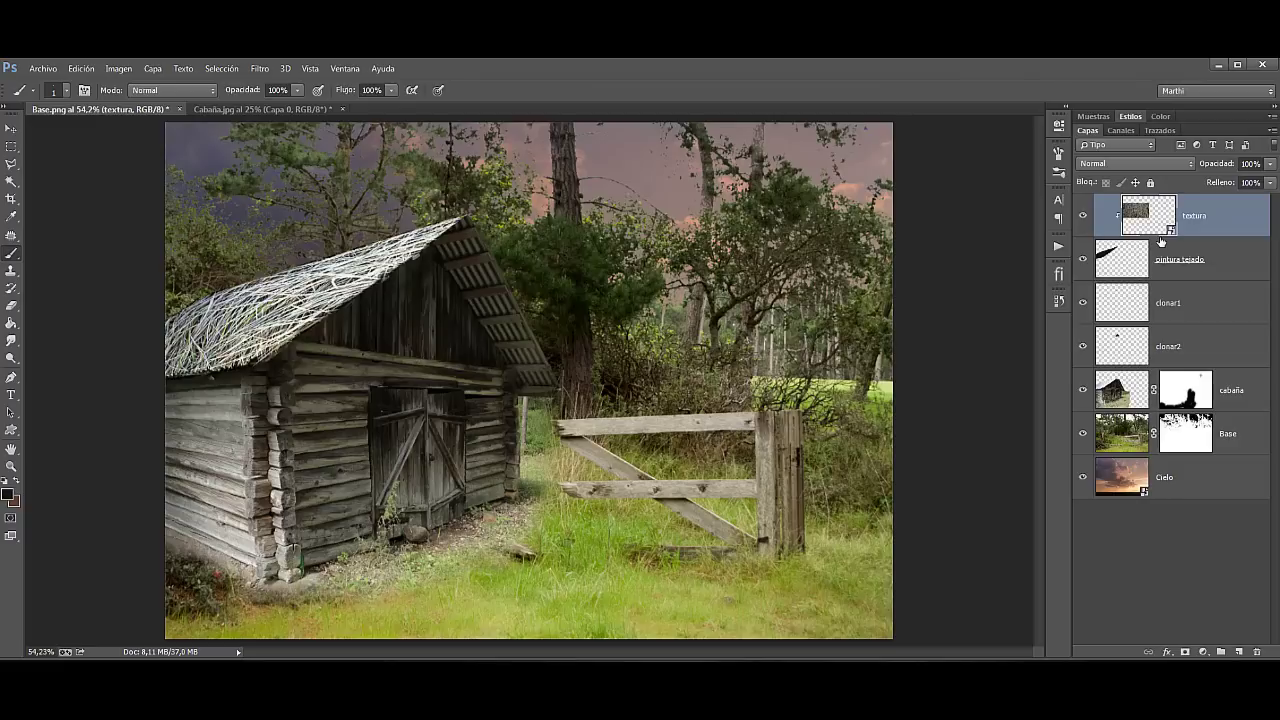
Step: Release the clip, add a black mask to textura, and fill the roof shape white
alt+click(1160, 238)
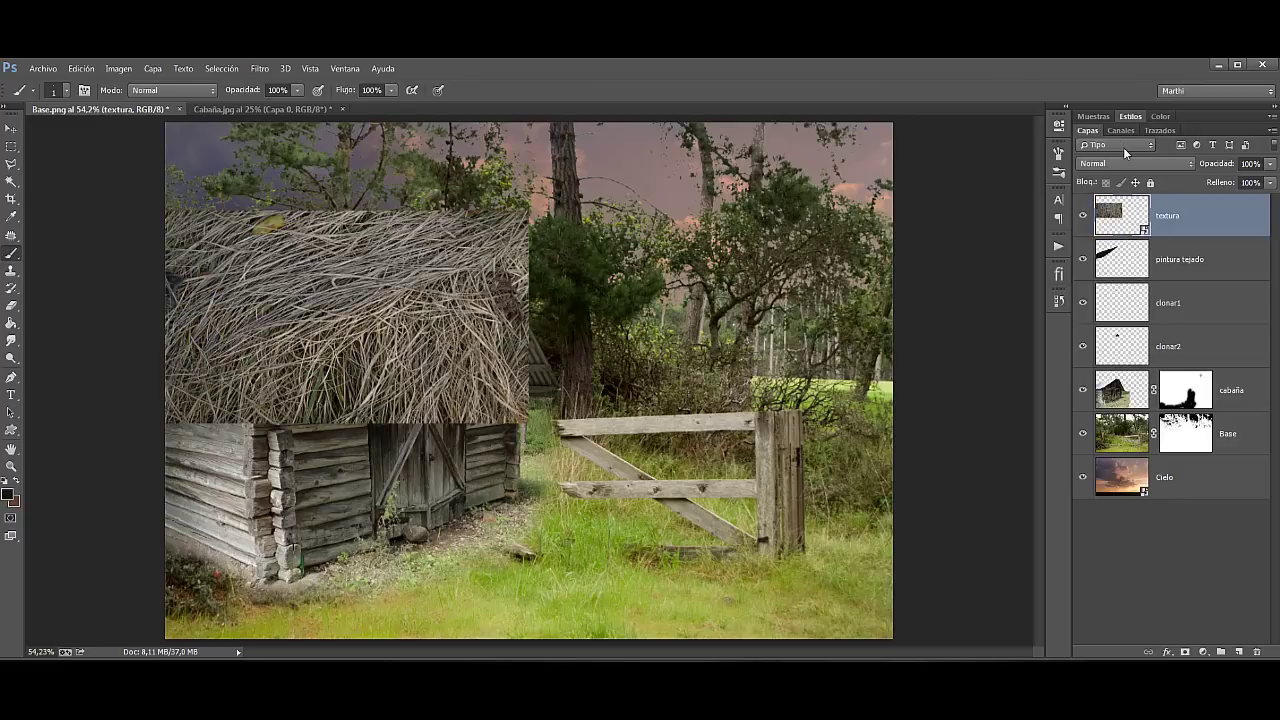
alt+click(1185, 651)
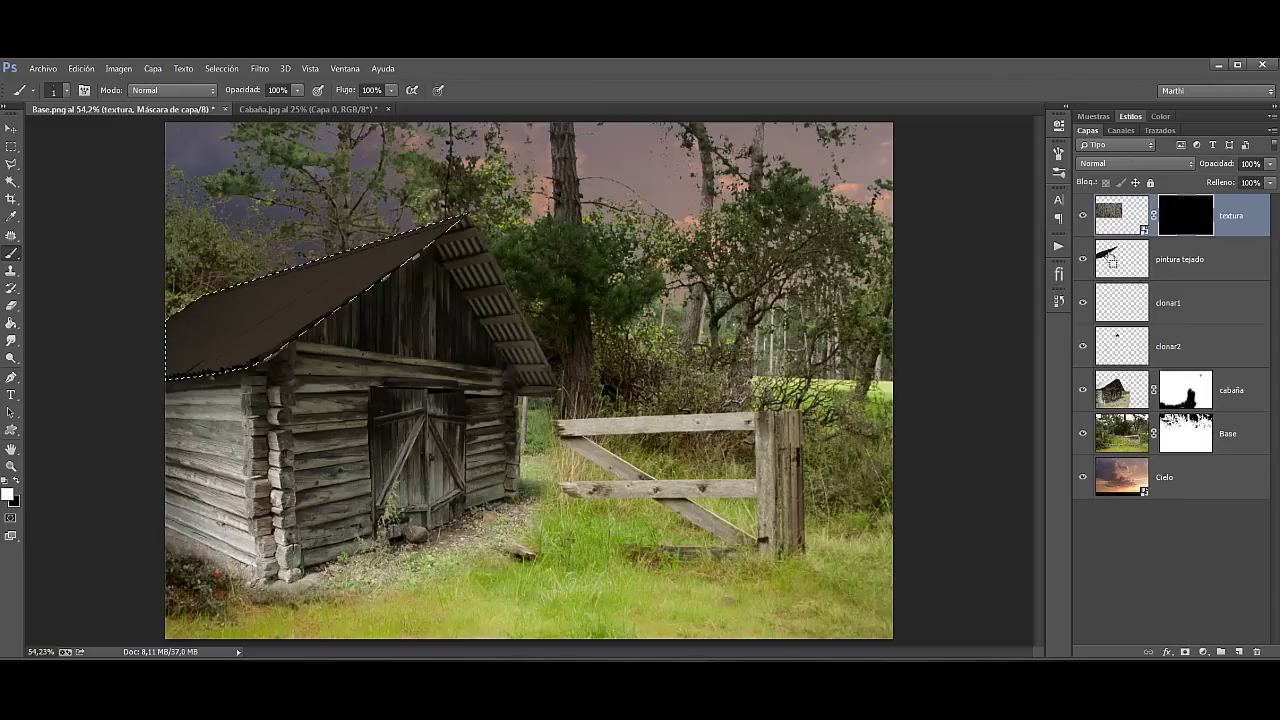
ctrl+click(1110, 258)
key(alt+BackSpace)
key(ctrl+d)
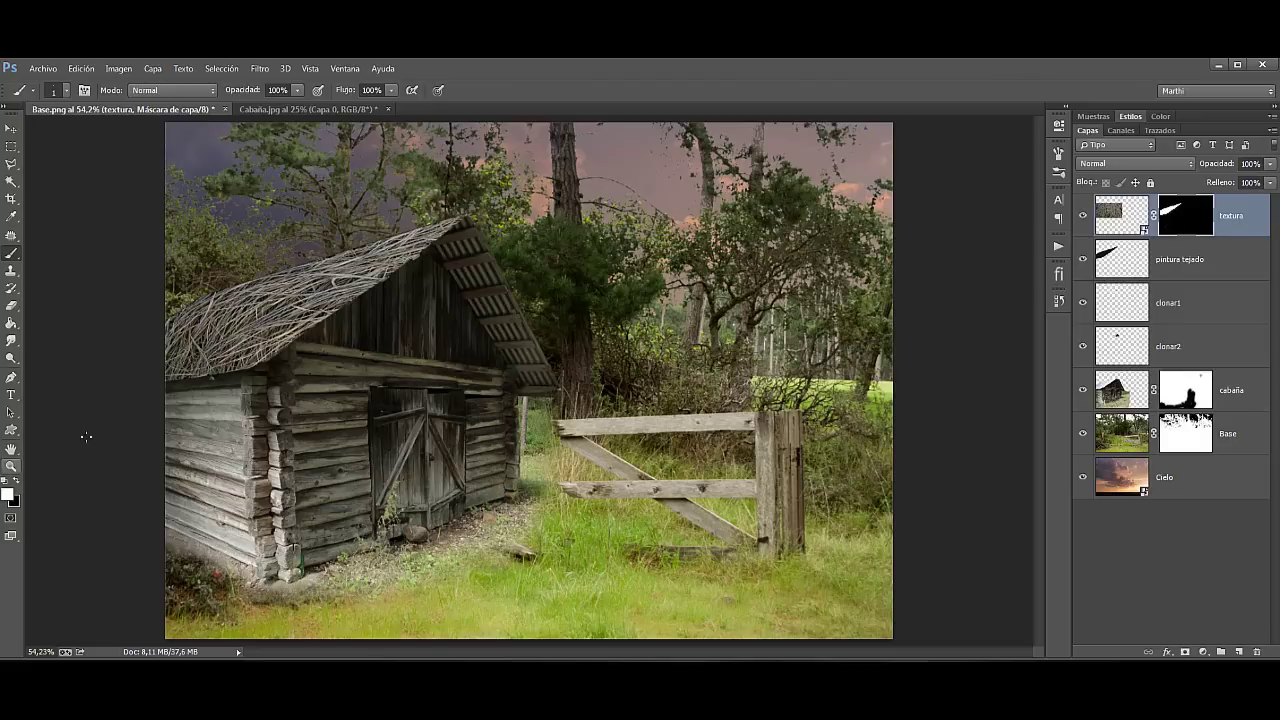
Step: Zoom in on the cabin roof and return to the Brush tool
click(11, 466)
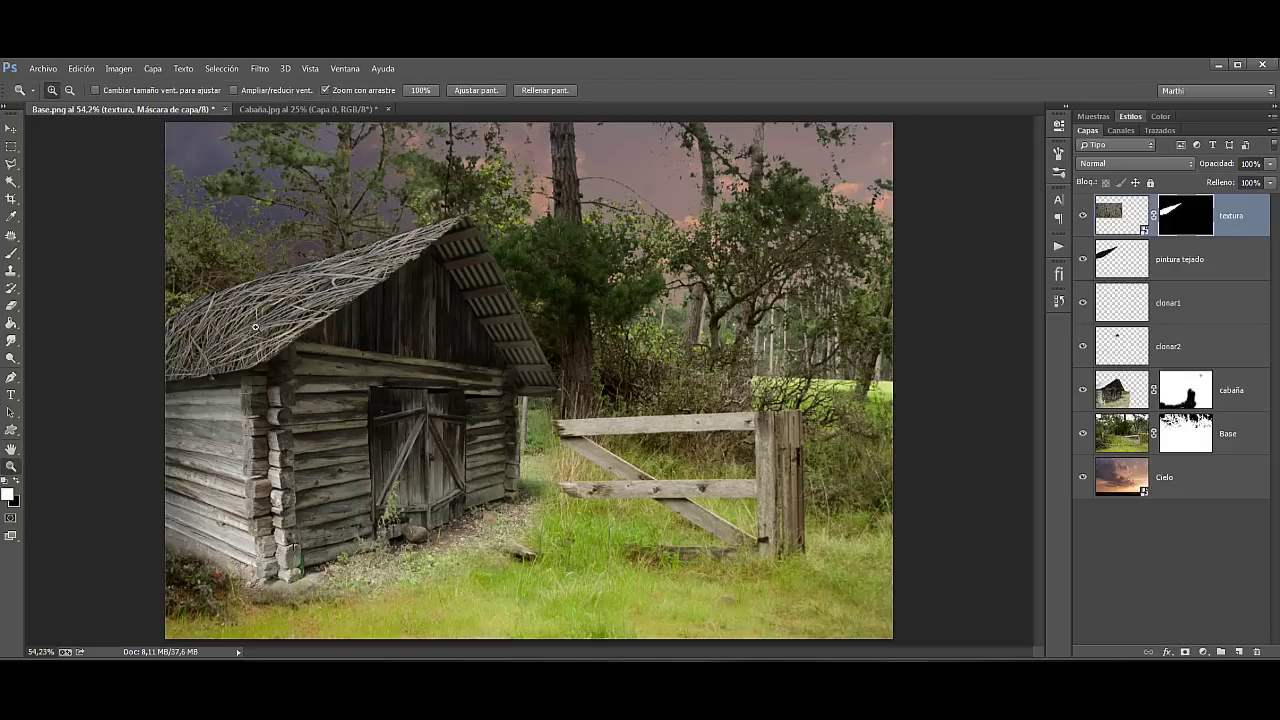
drag(285, 317, 388, 316)
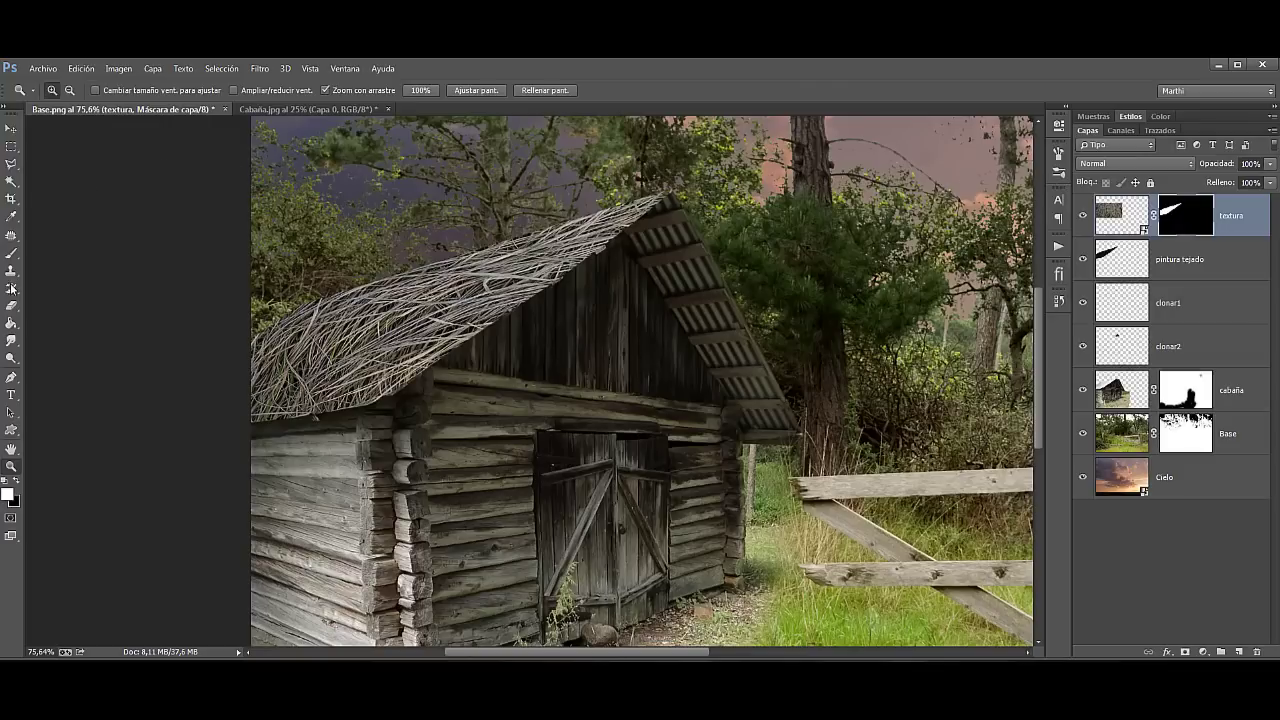
click(11, 253)
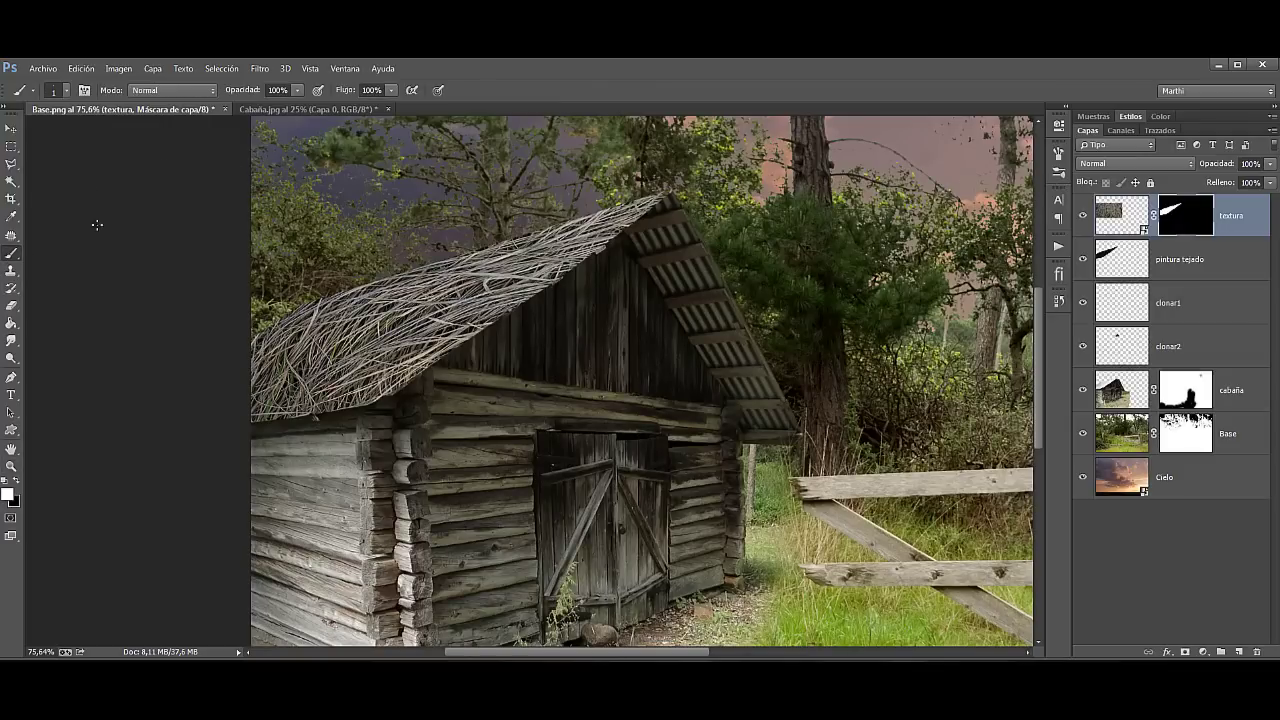
Step: Paint twig strands along the gable edge with the 112 px strand brush
right_click(658, 193)
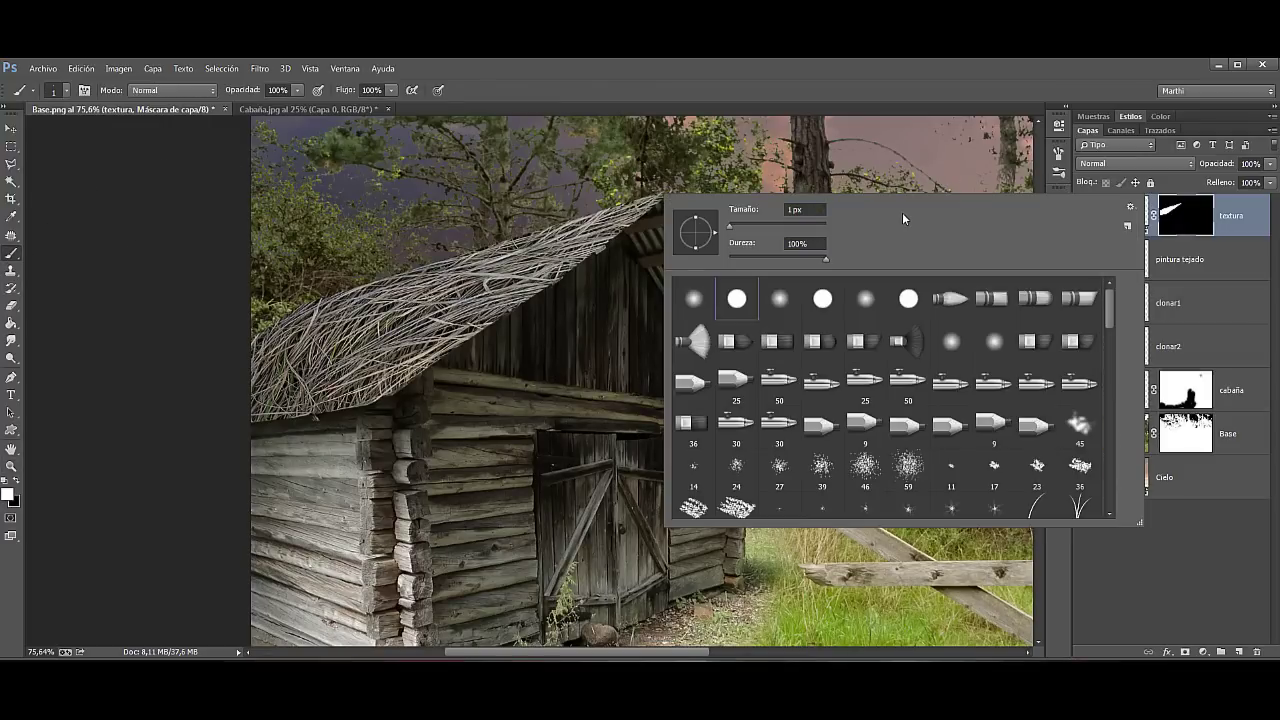
drag(1112, 306, 1114, 326)
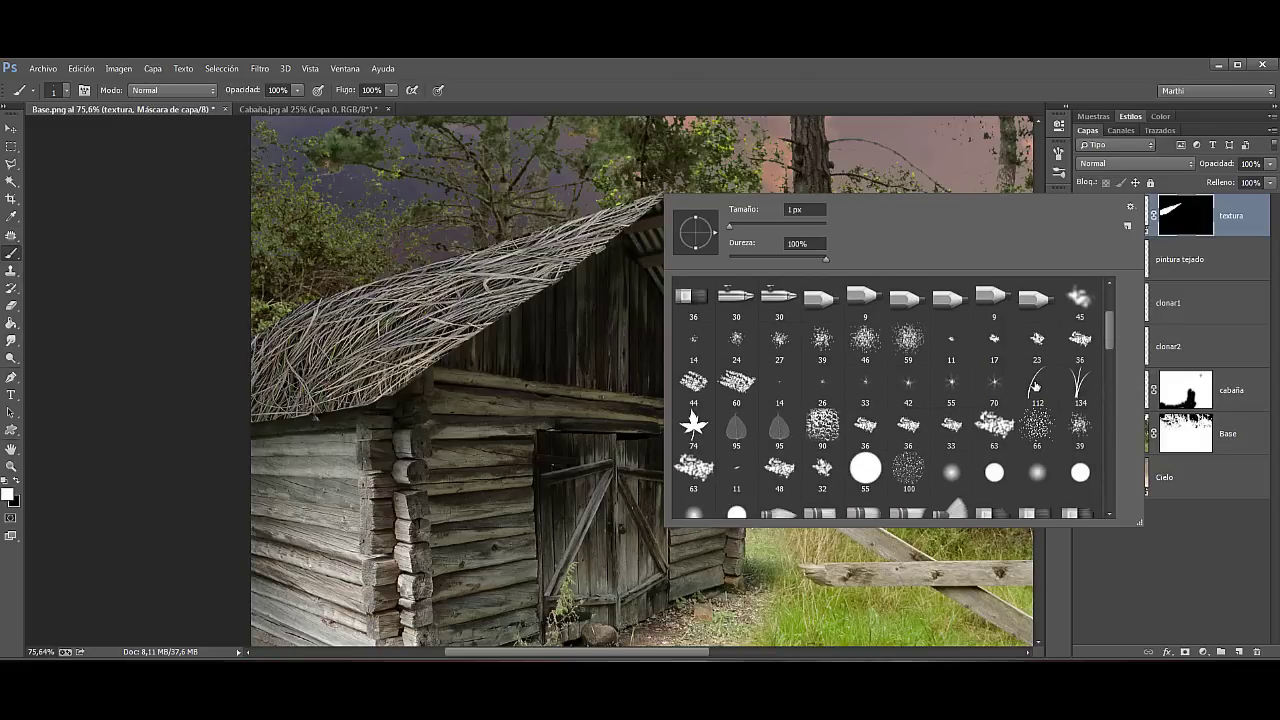
click(1036, 384)
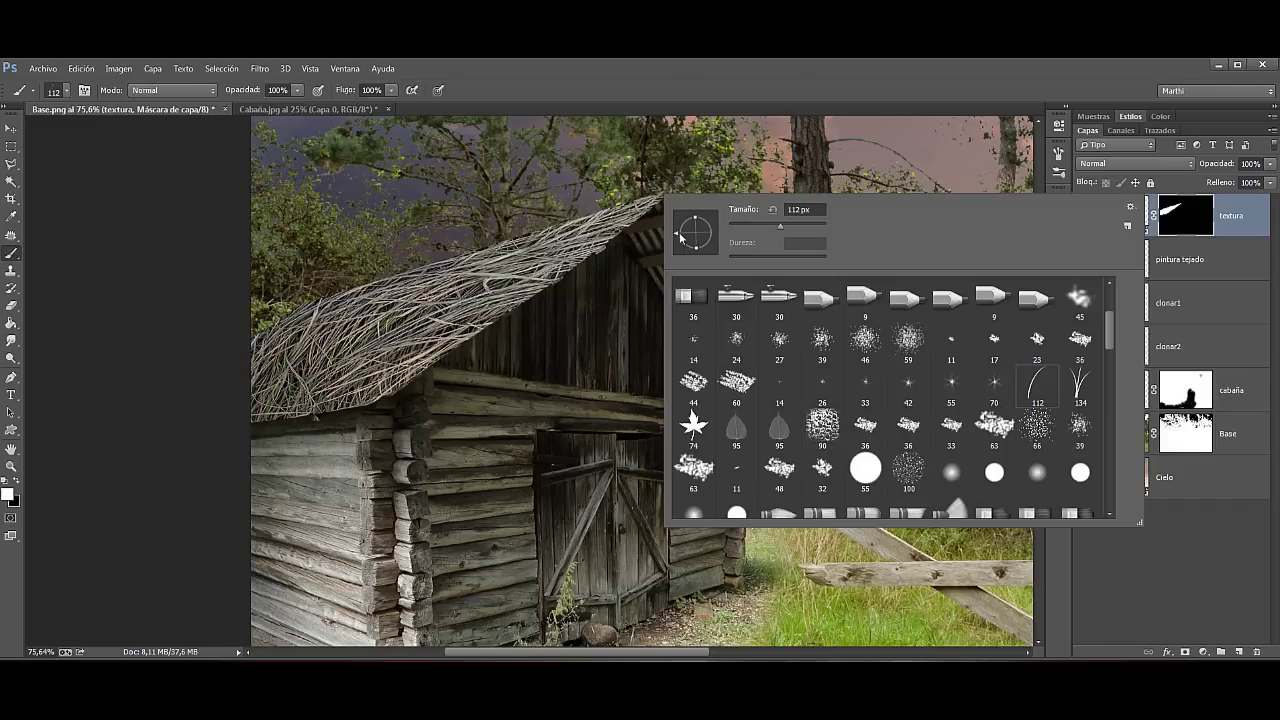
click(582, 244)
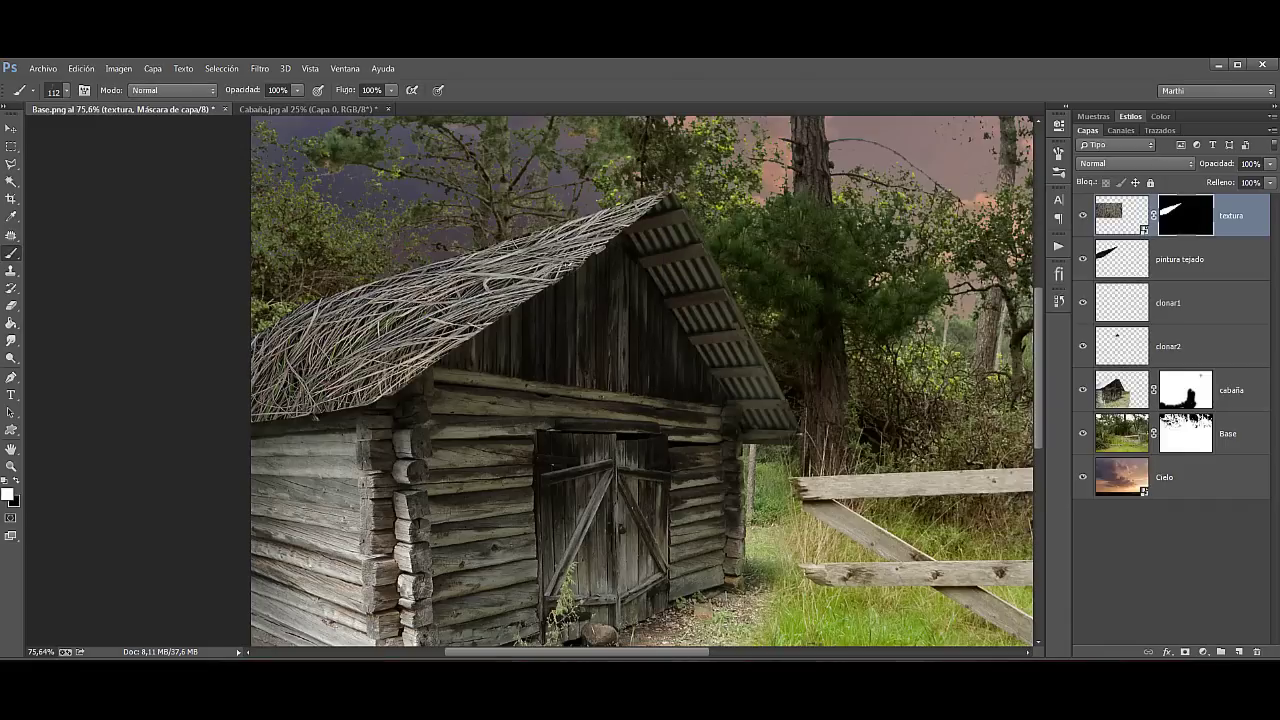
mouse_move(575, 255)
mouse_down()
mouse_move(522, 308)
mouse_move(368, 398)
mouse_move(425, 372)
mouse_up()
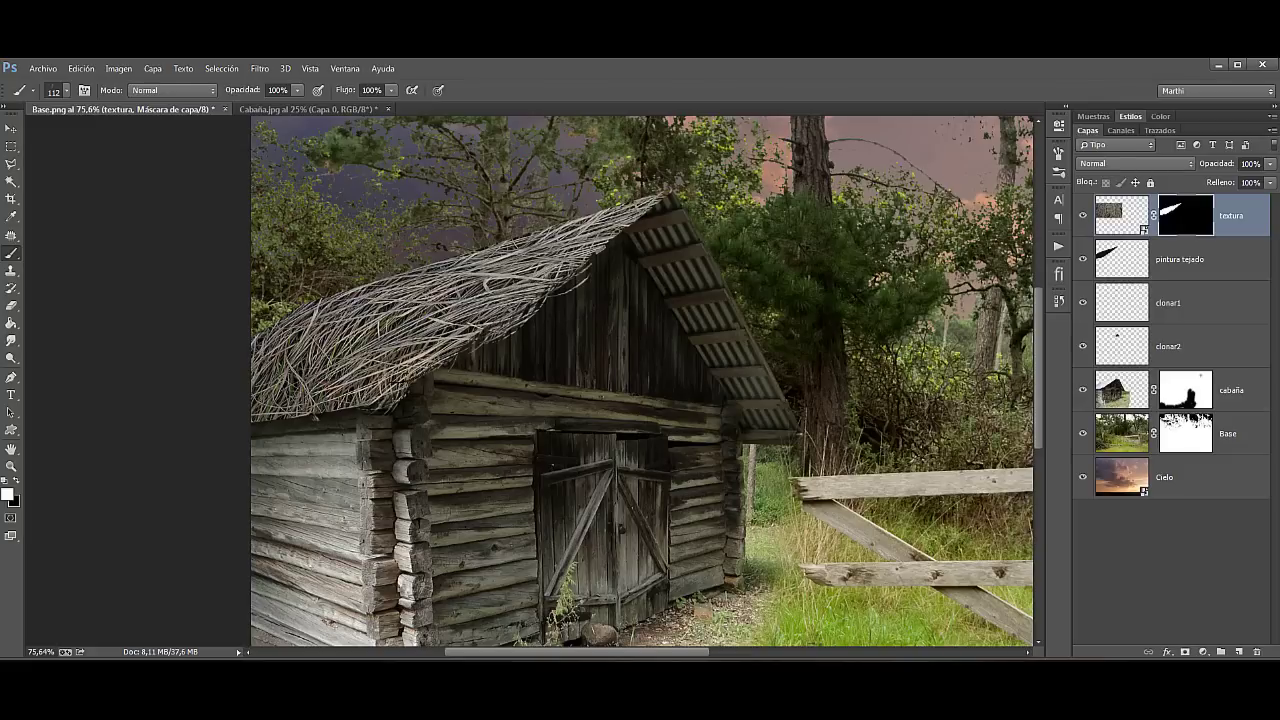
mouse_move(615, 215)
mouse_down()
mouse_move(520, 290)
mouse_move(275, 432)
mouse_move(380, 372)
mouse_move(340, 417)
mouse_move(320, 410)
mouse_move(370, 342)
mouse_up()
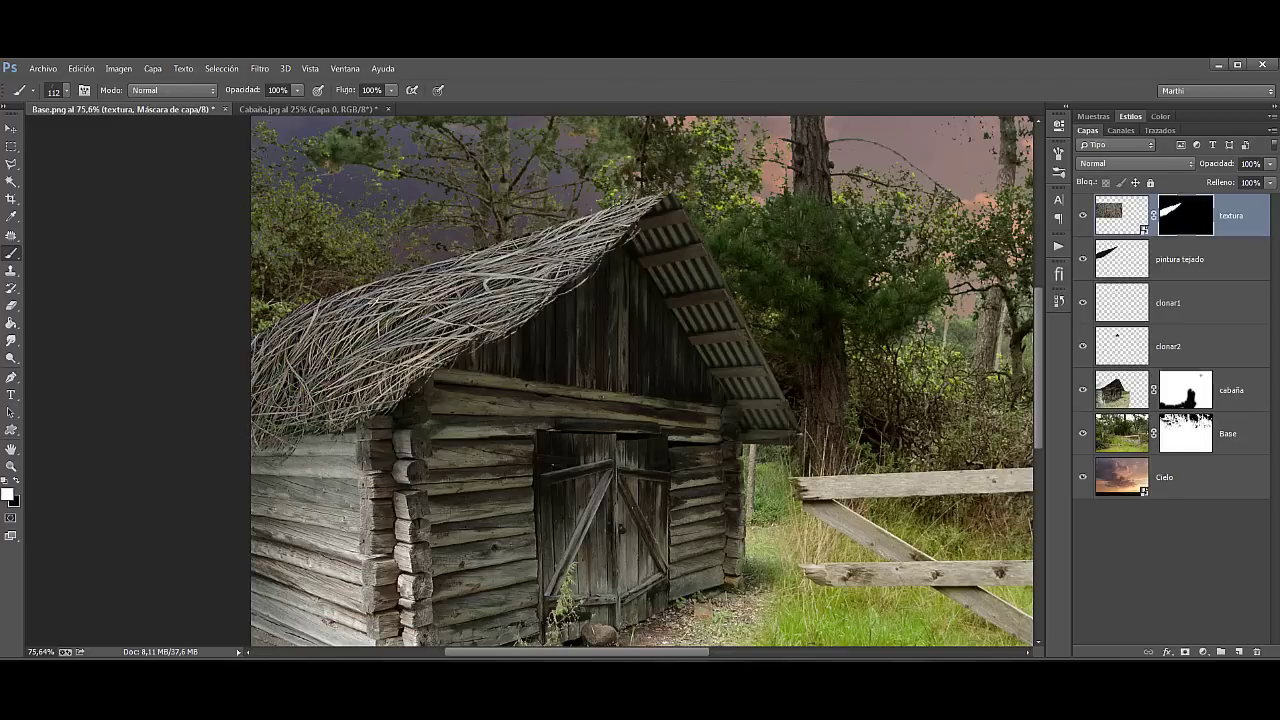
Step: Rotate the strand brush tip nearly upright and recheck its settings
right_click(375, 307)
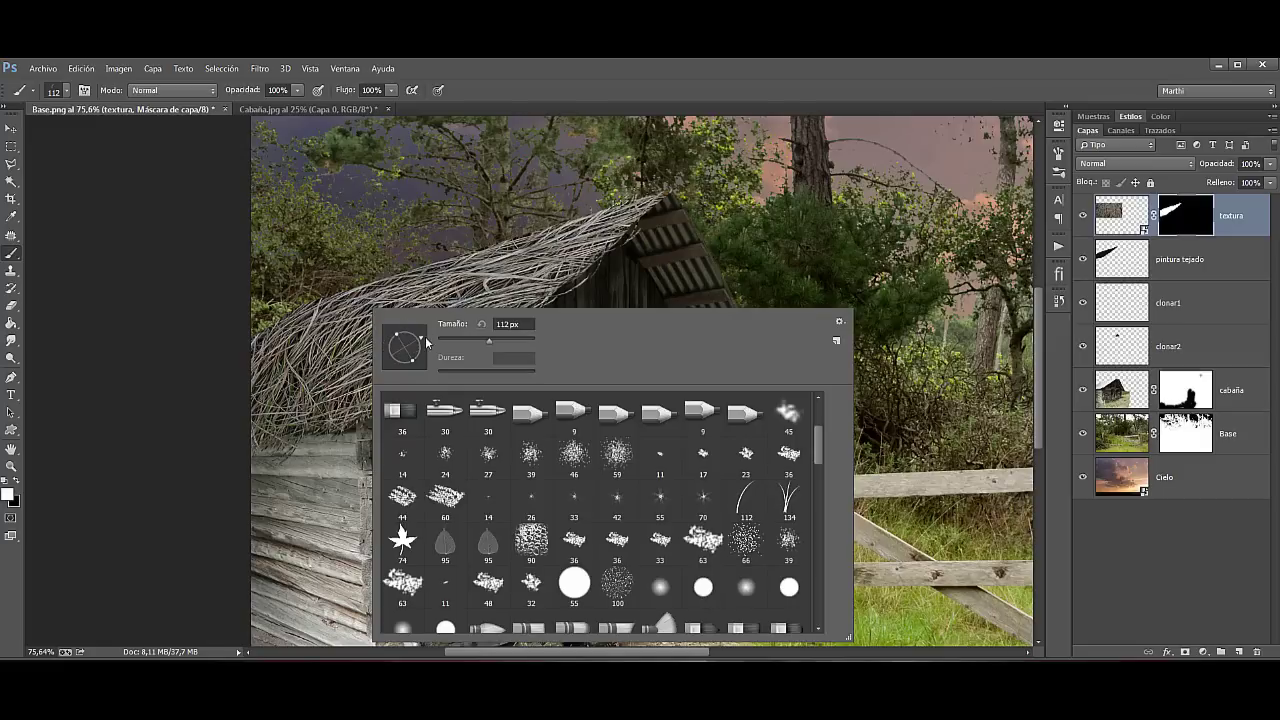
drag(387, 346, 392, 334)
drag(399, 338, 437, 353)
click(427, 344)
click(247, 342)
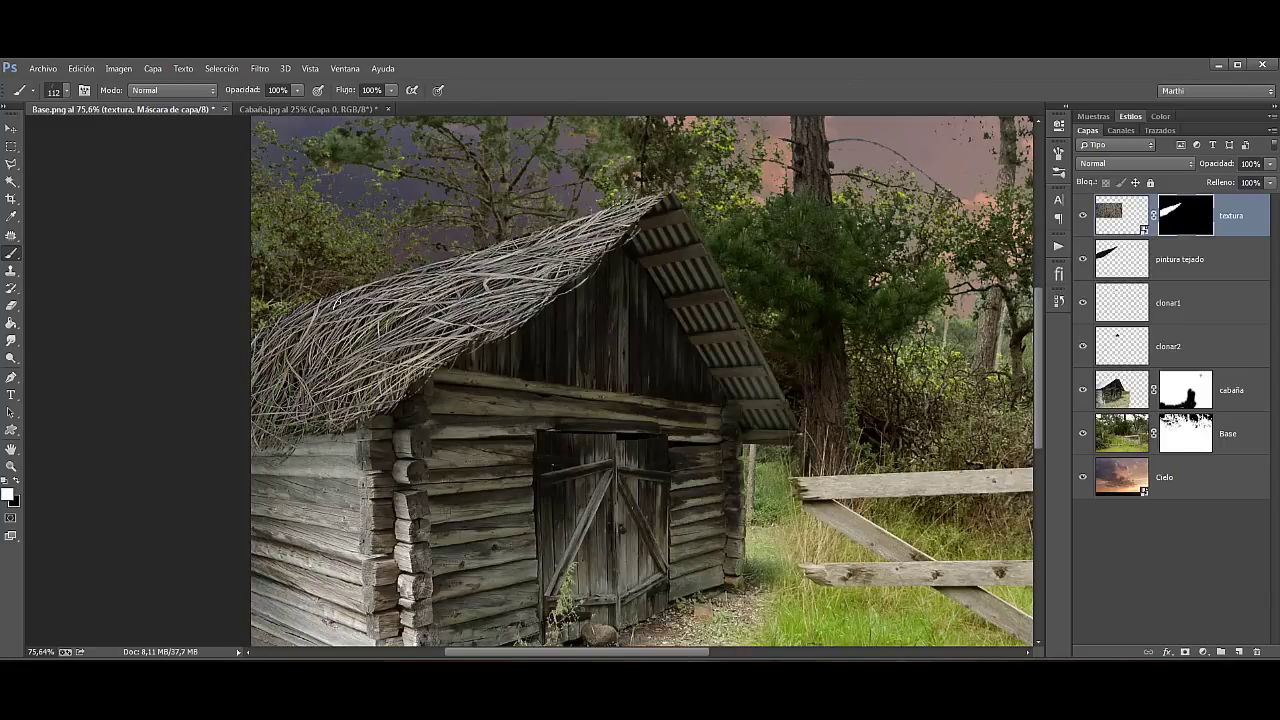
right_click(410, 298)
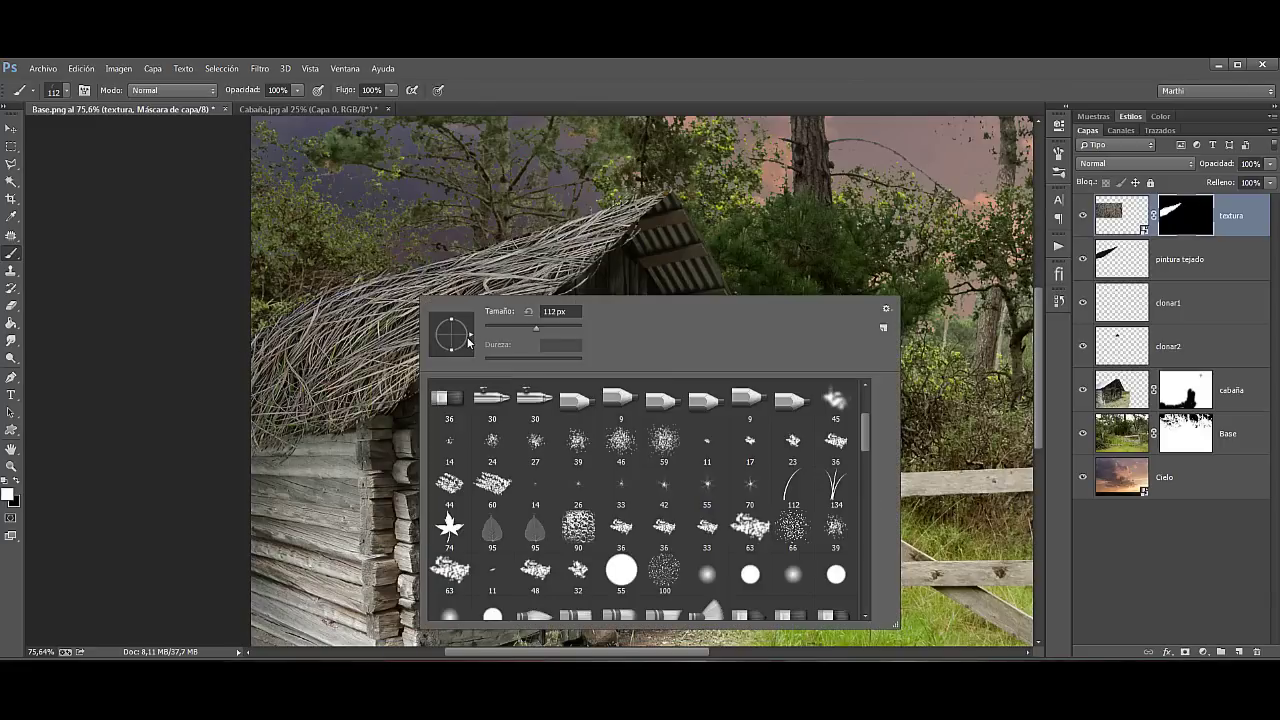
click(352, 292)
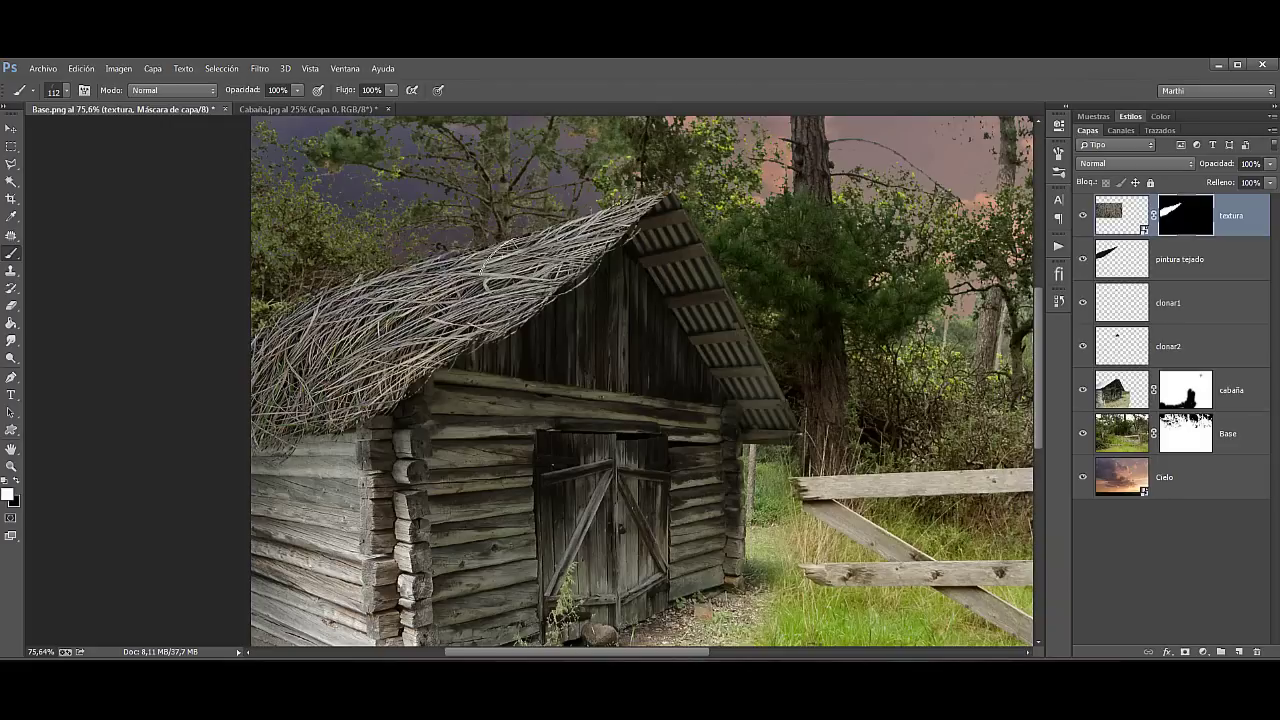
right_click(612, 297)
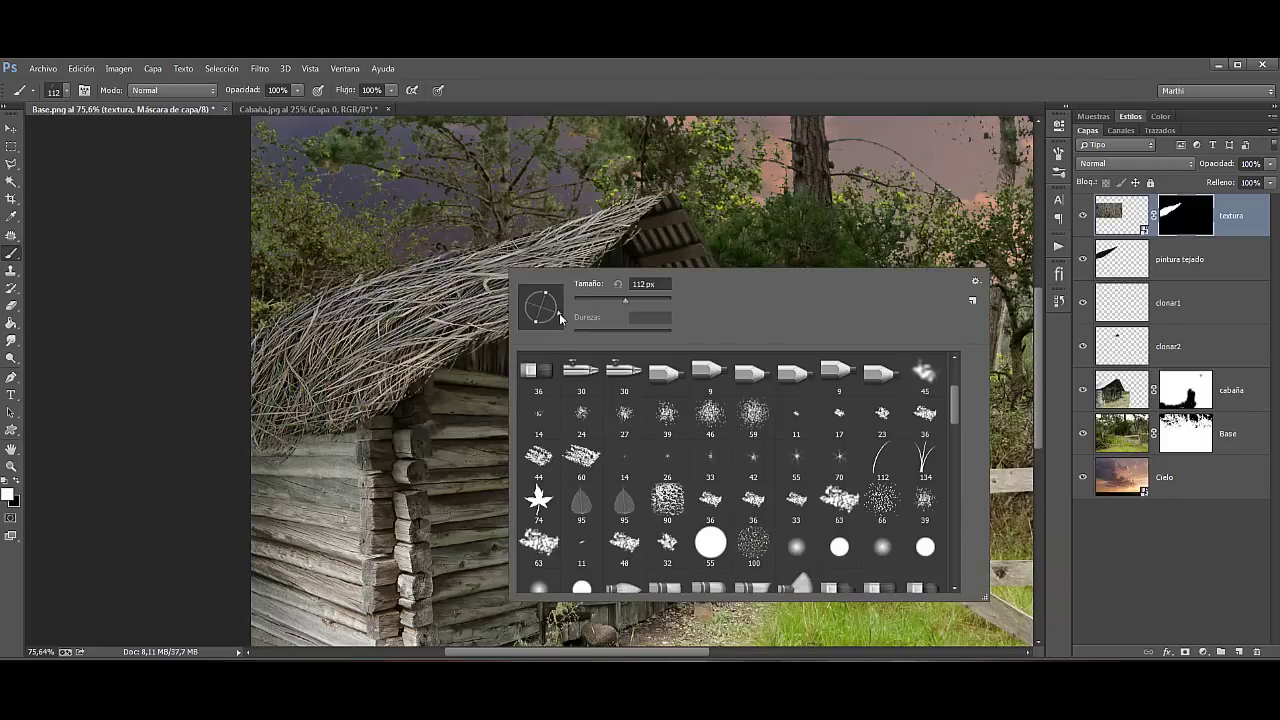
click(440, 260)
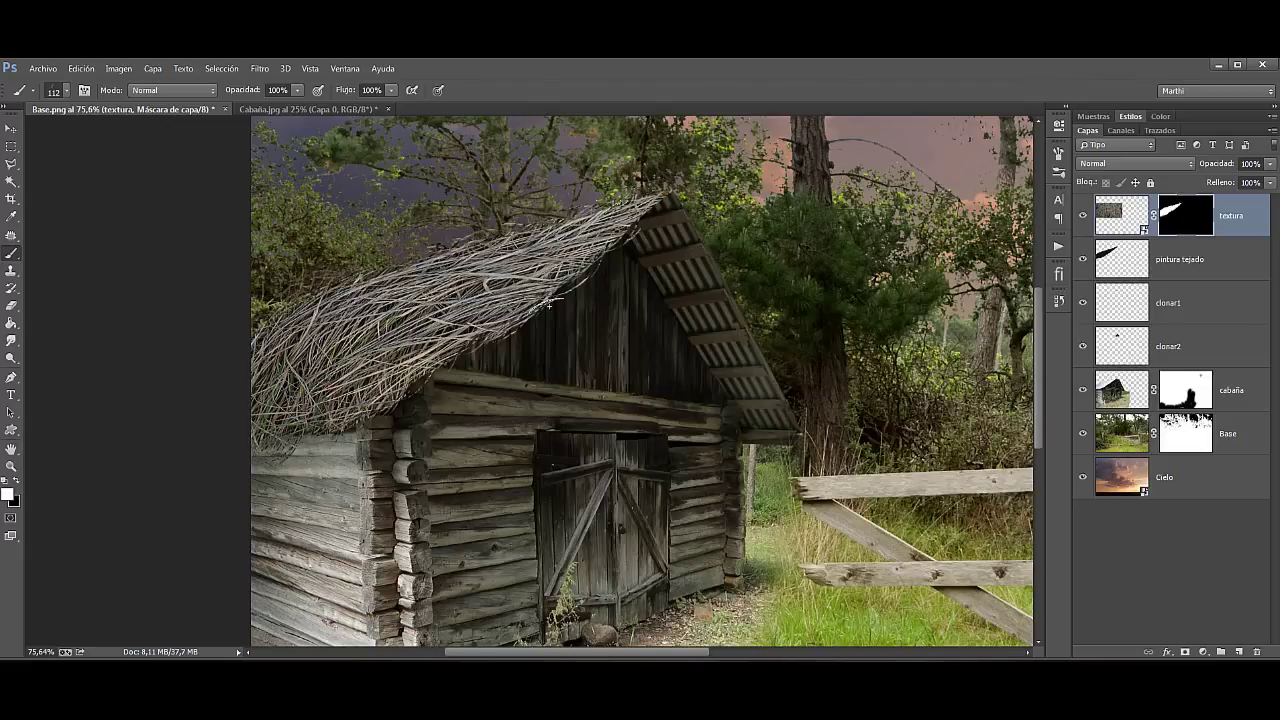
Step: Switch to a hard round brush at 1 px
right_click(488, 268)
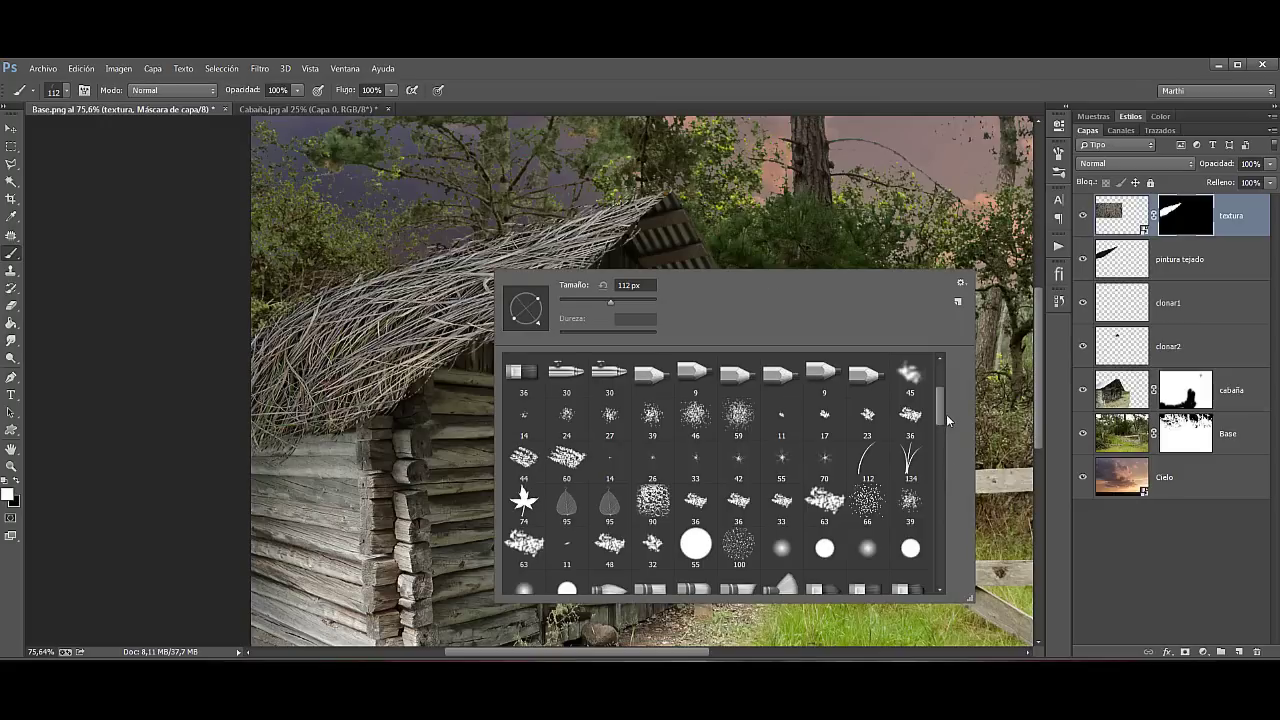
scroll(942, 390, up, 3)
scroll(942, 386, up, 2)
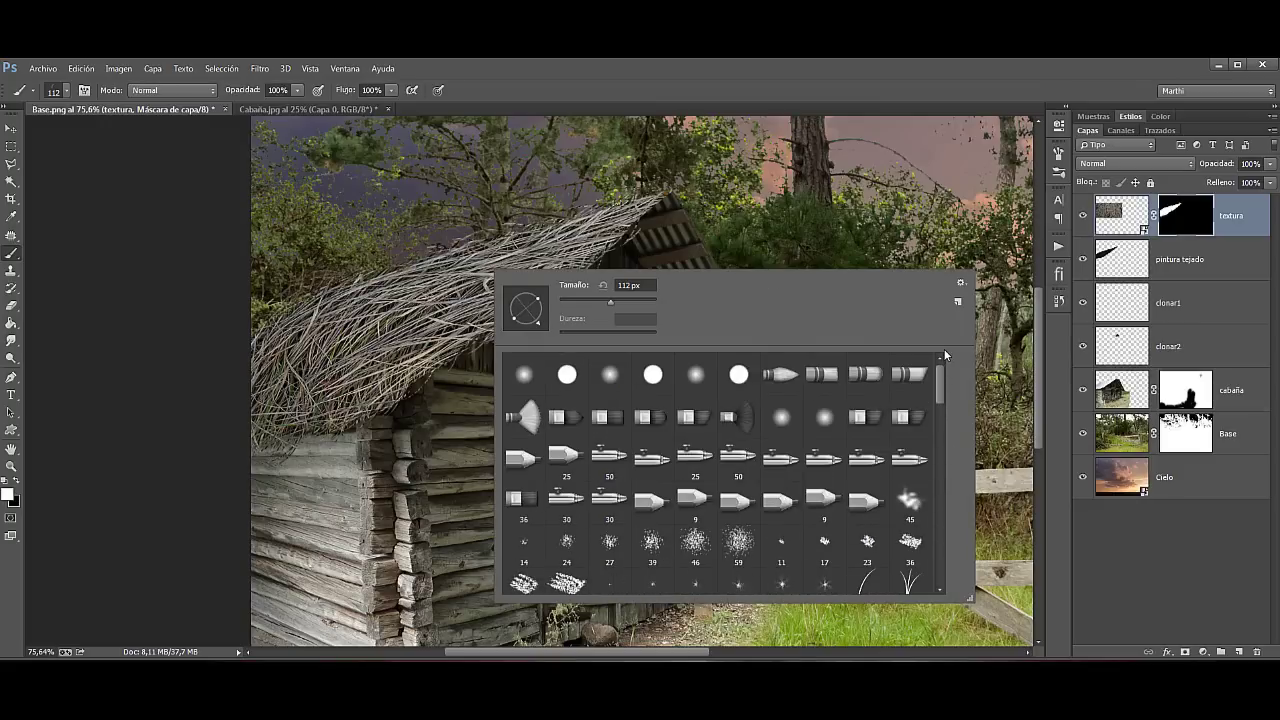
click(568, 382)
click(629, 285)
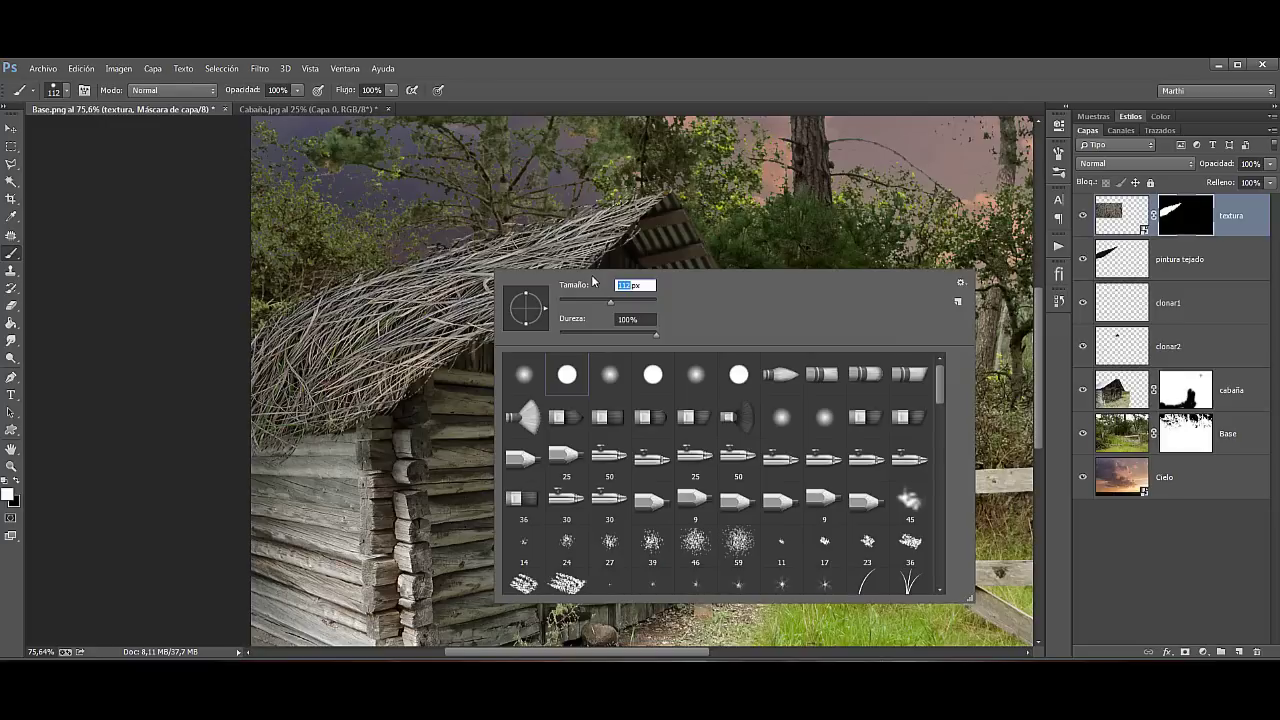
text(1)
Step: Confirm the 1 px brush size and fit the whole montage in the window
key(Return)
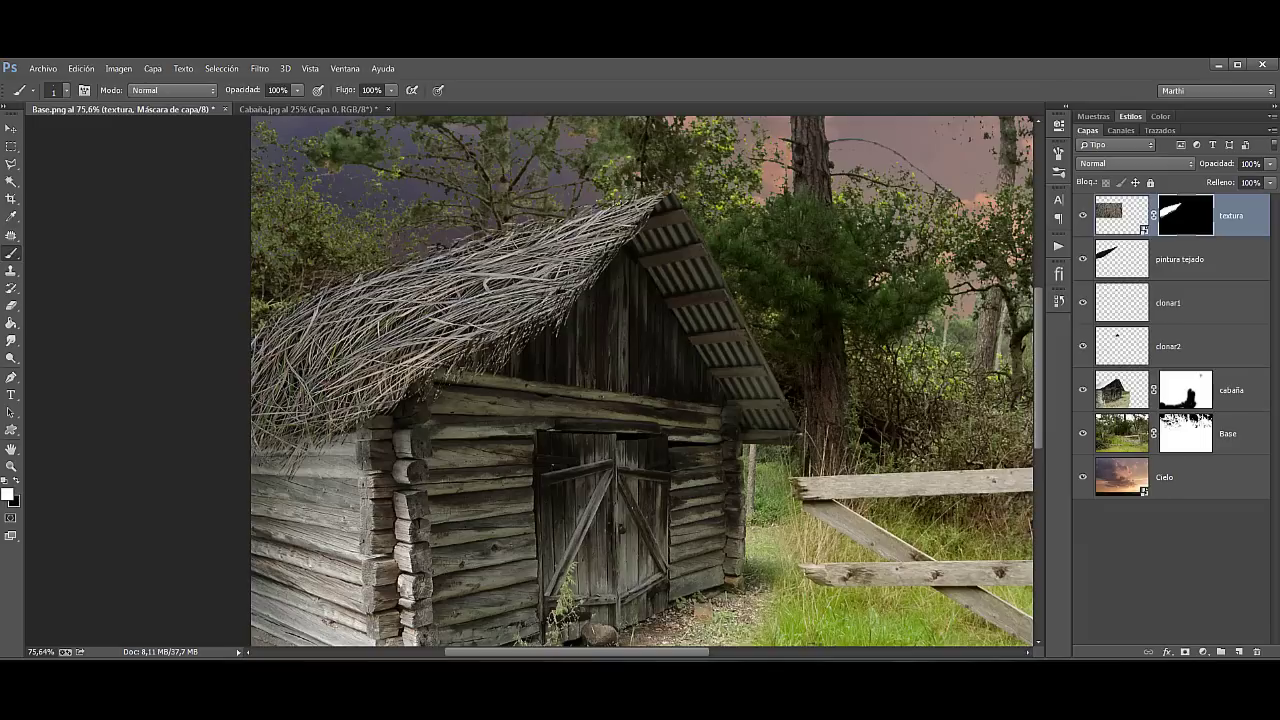
click(11, 466)
click(484, 87)
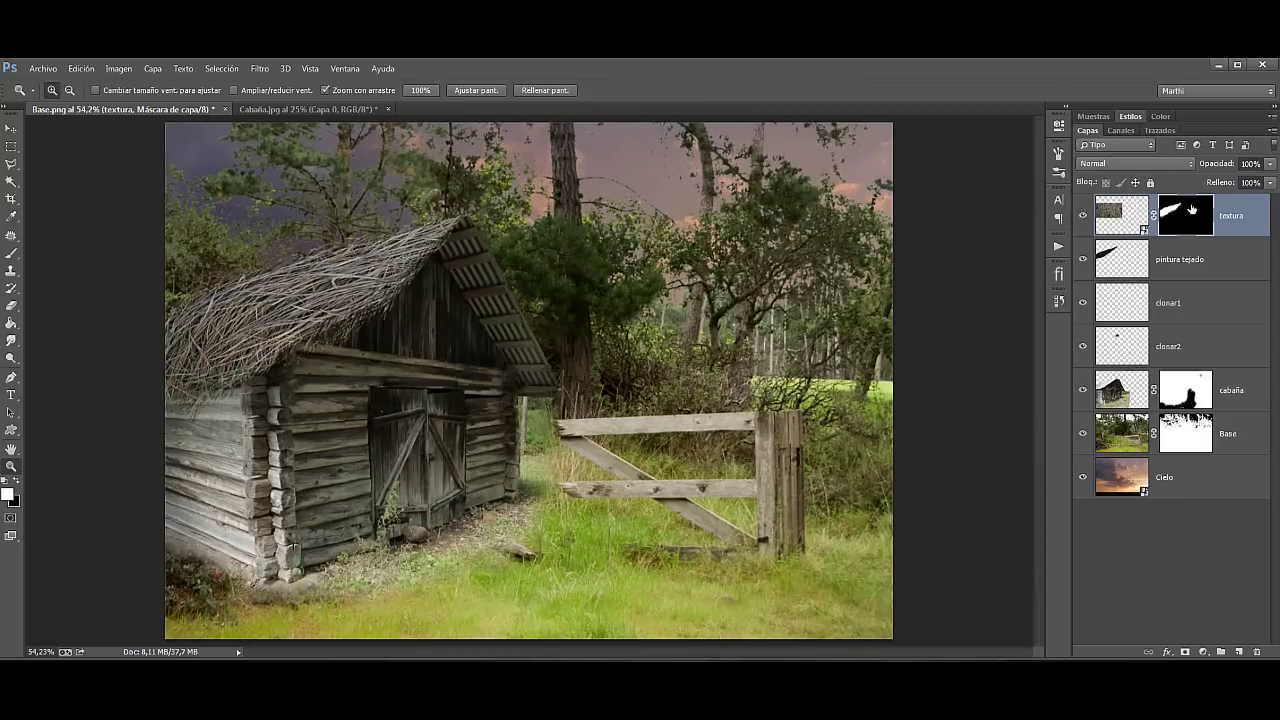
Step: Duplicate the textura layer and permanently apply the layer mask on textura copia
click(1228, 230)
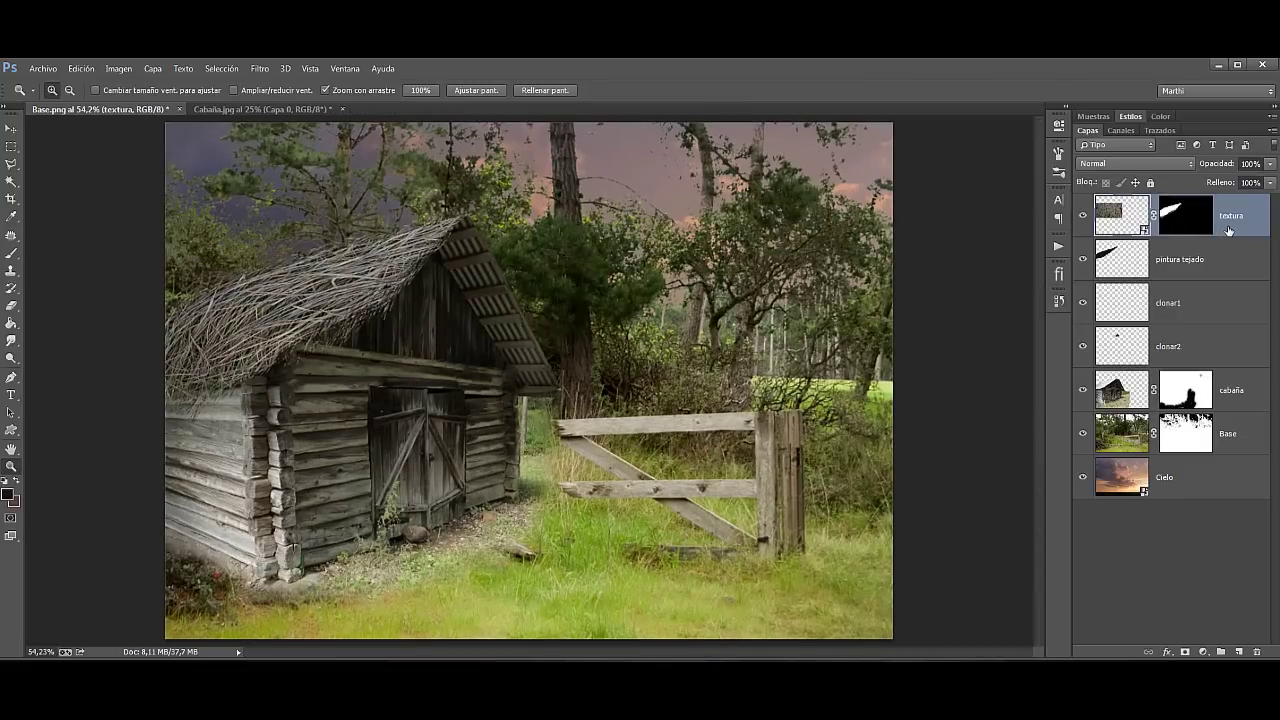
key(ctrl+j)
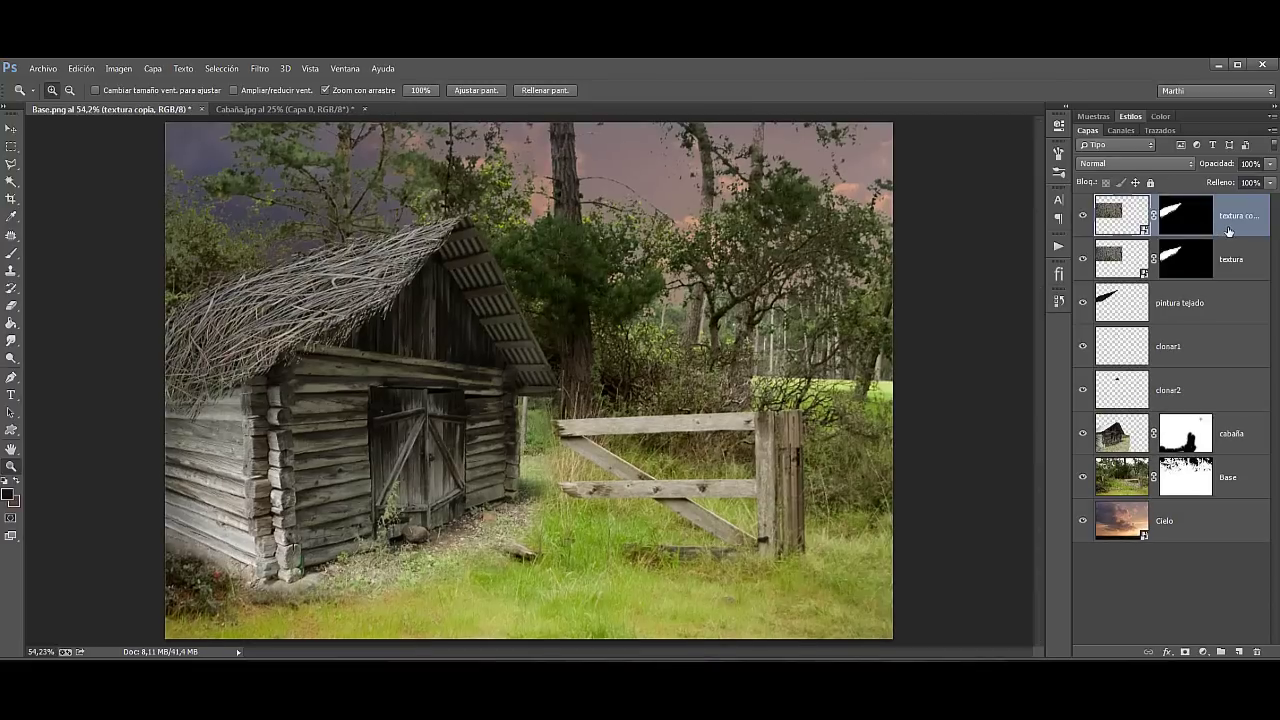
right_click(1228, 226)
key(Escape)
right_click(1186, 214)
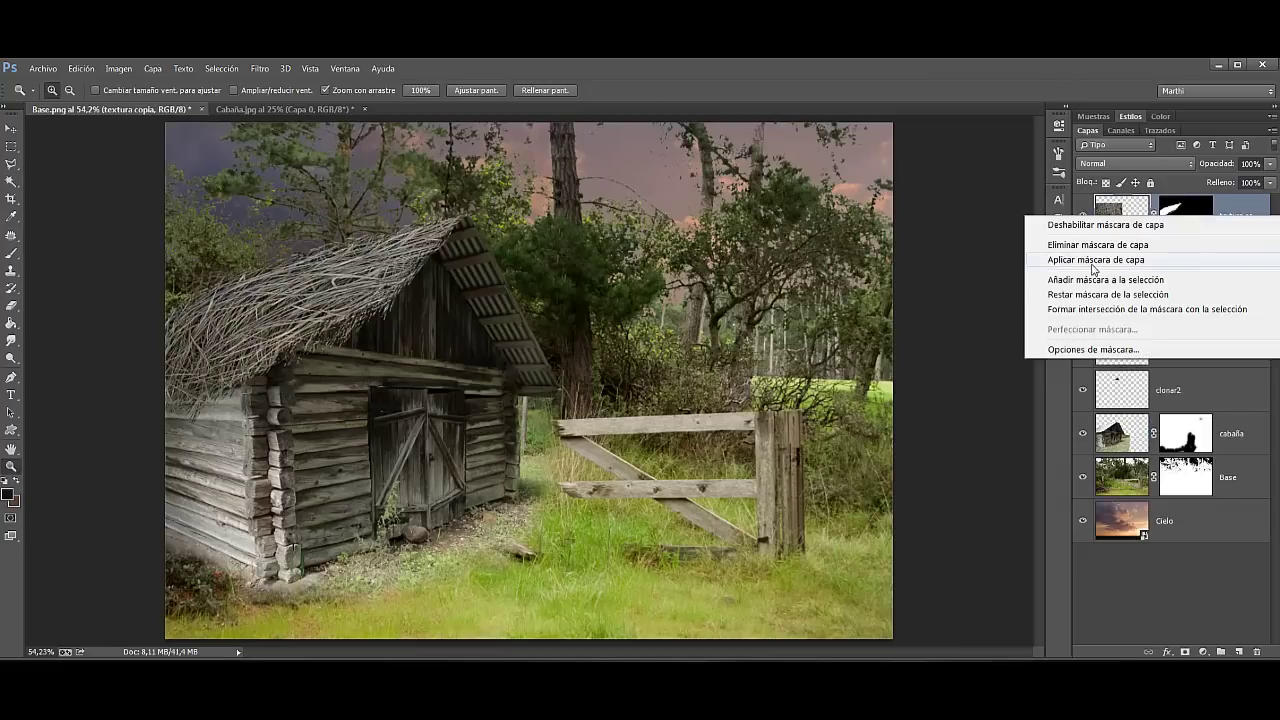
click(1096, 259)
Step: Flip textura copia horizontally, rotate it about 34°, and fit it over the cabin's right gable
key(ctrl+t)
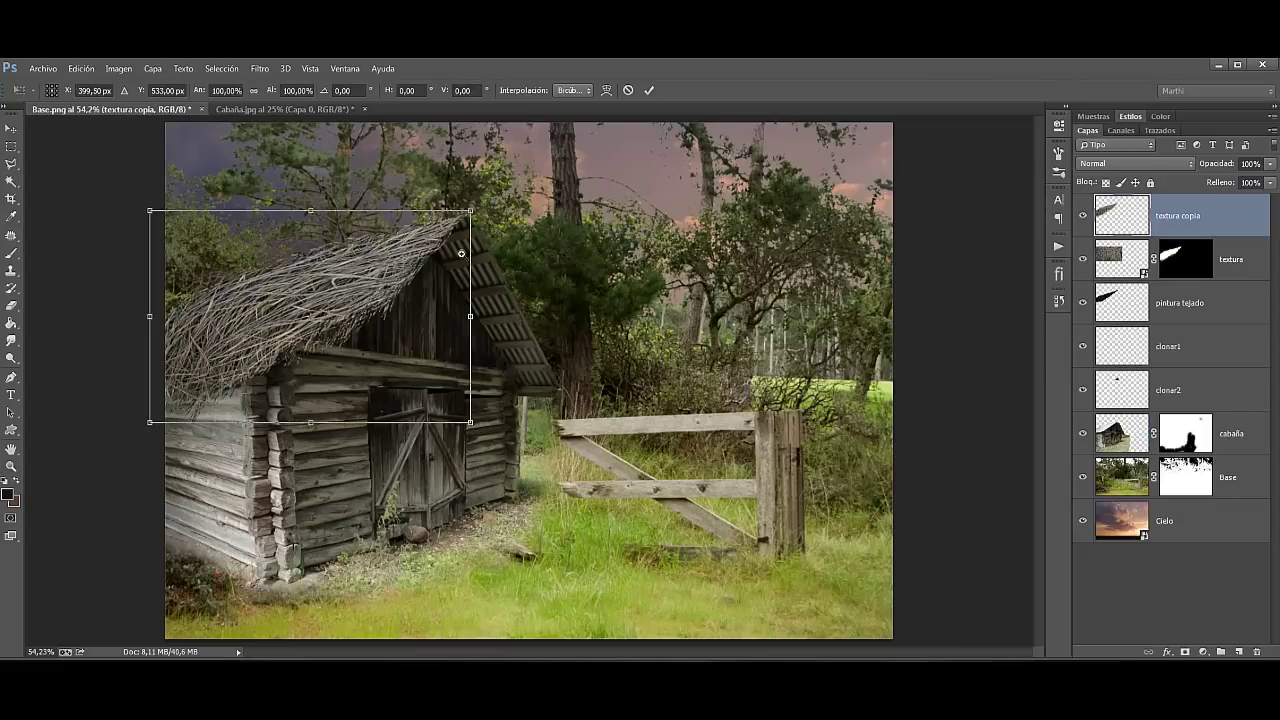
right_click(331, 286)
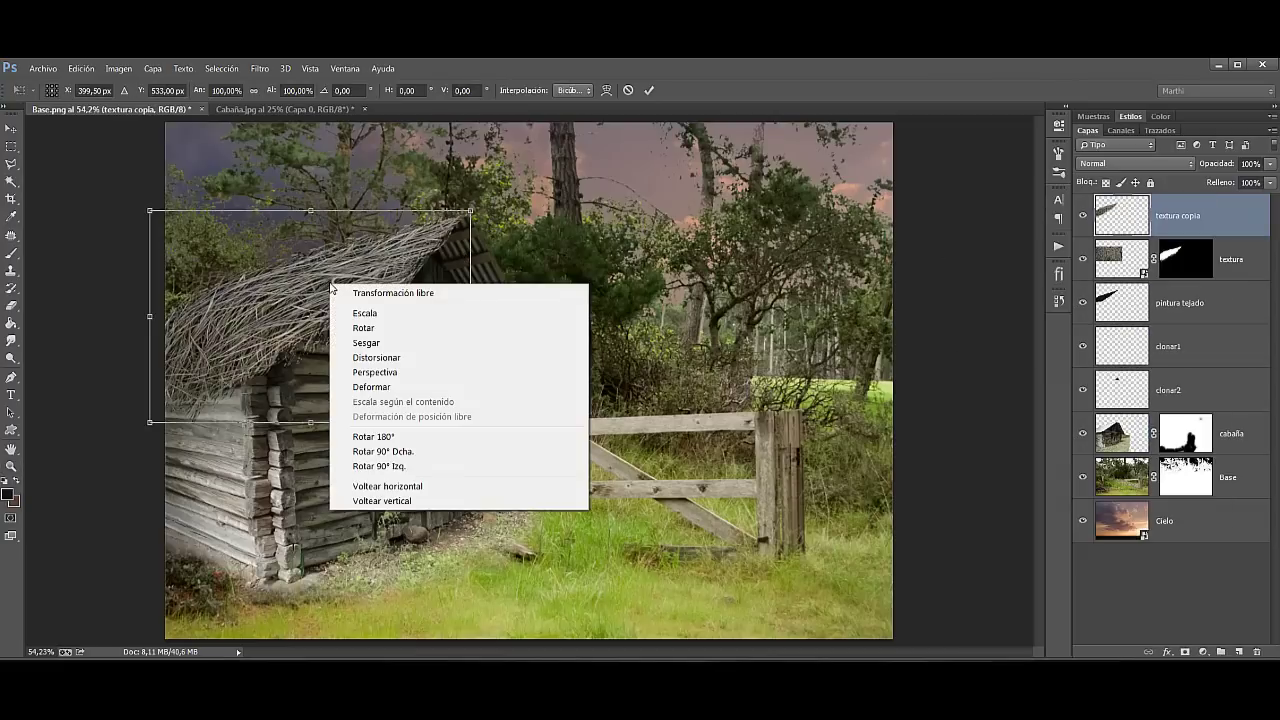
click(433, 489)
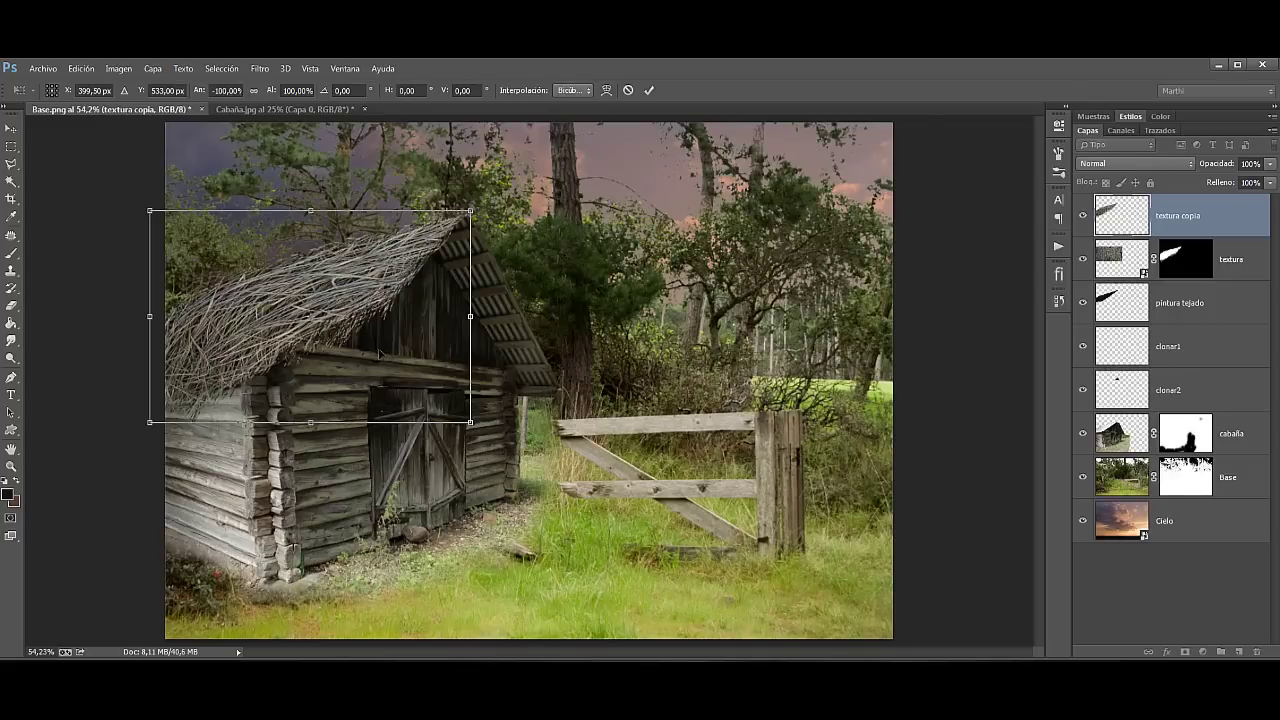
drag(342, 332, 505, 345)
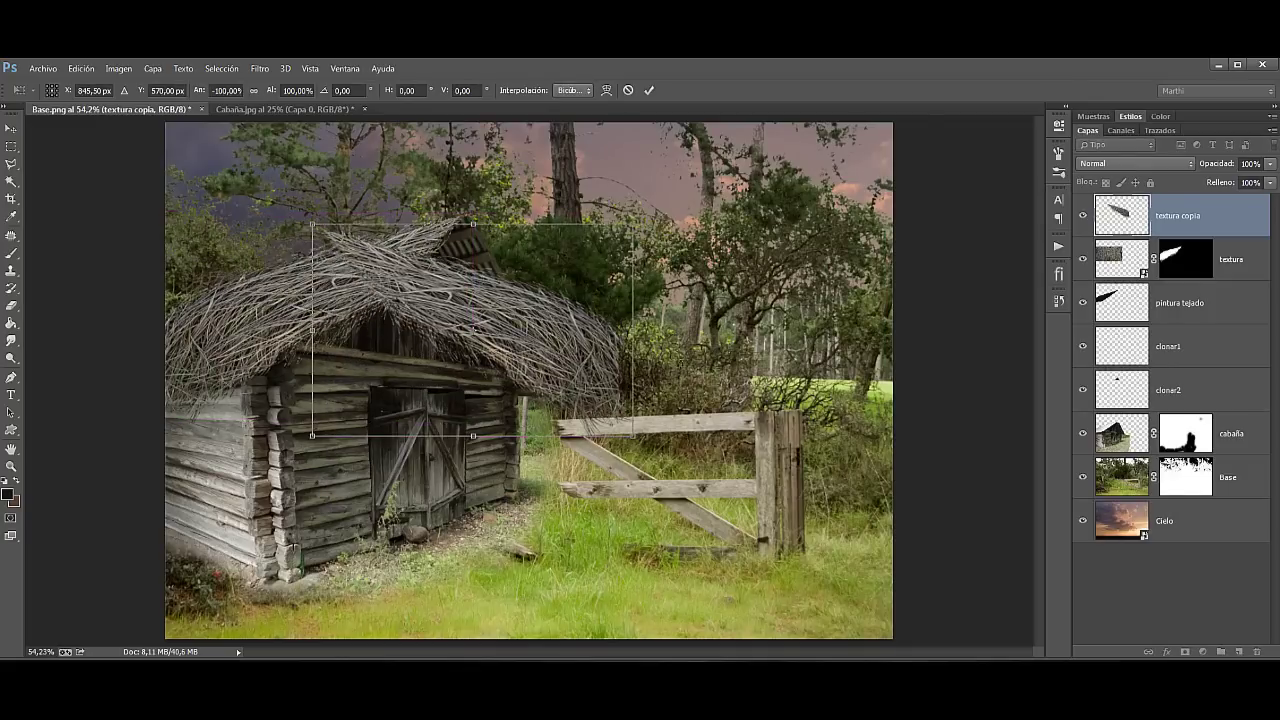
drag(645, 350, 640, 476)
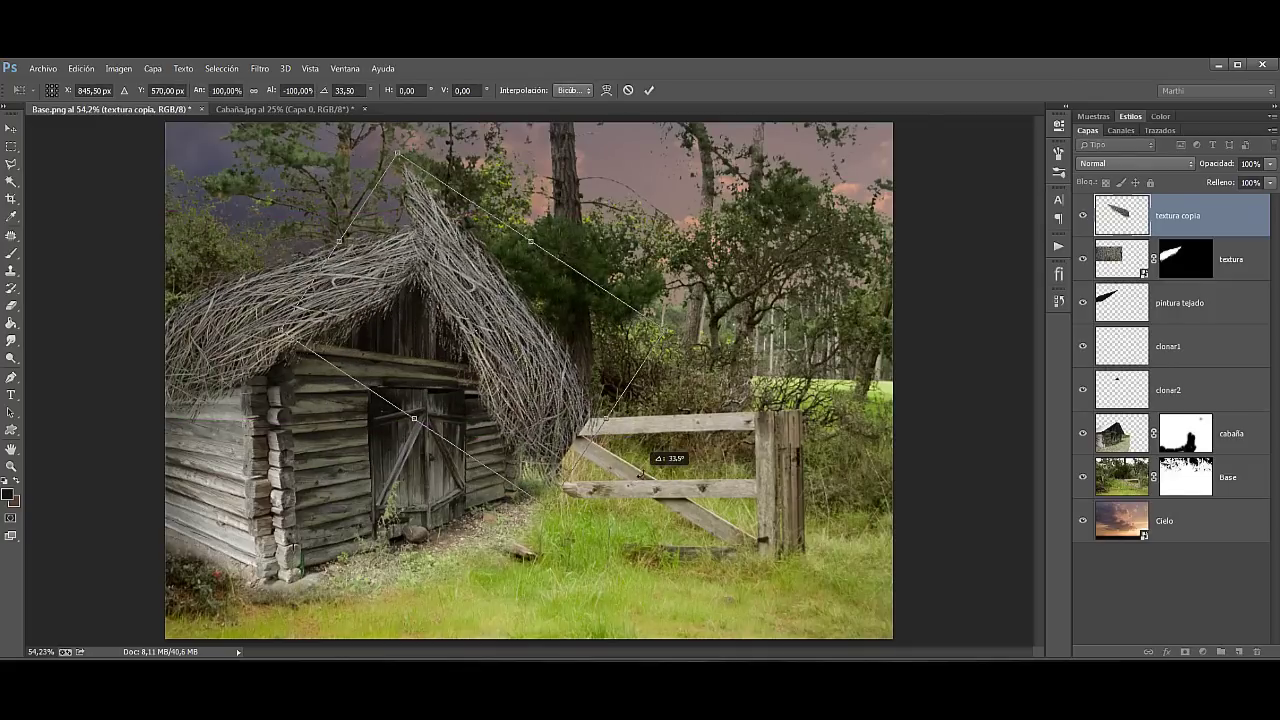
click(649, 90)
click(11, 129)
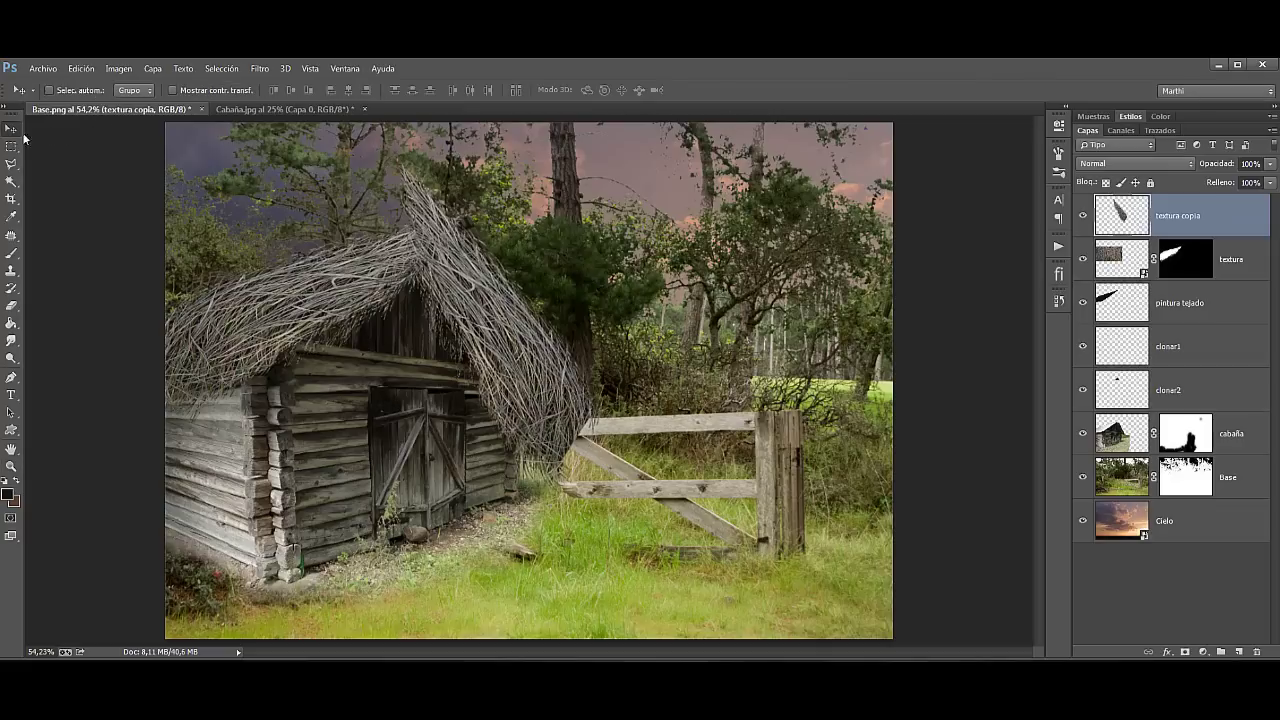
mouse_move(526, 348)
mouse_down()
mouse_move(589, 305)
mouse_move(566, 316)
mouse_up()
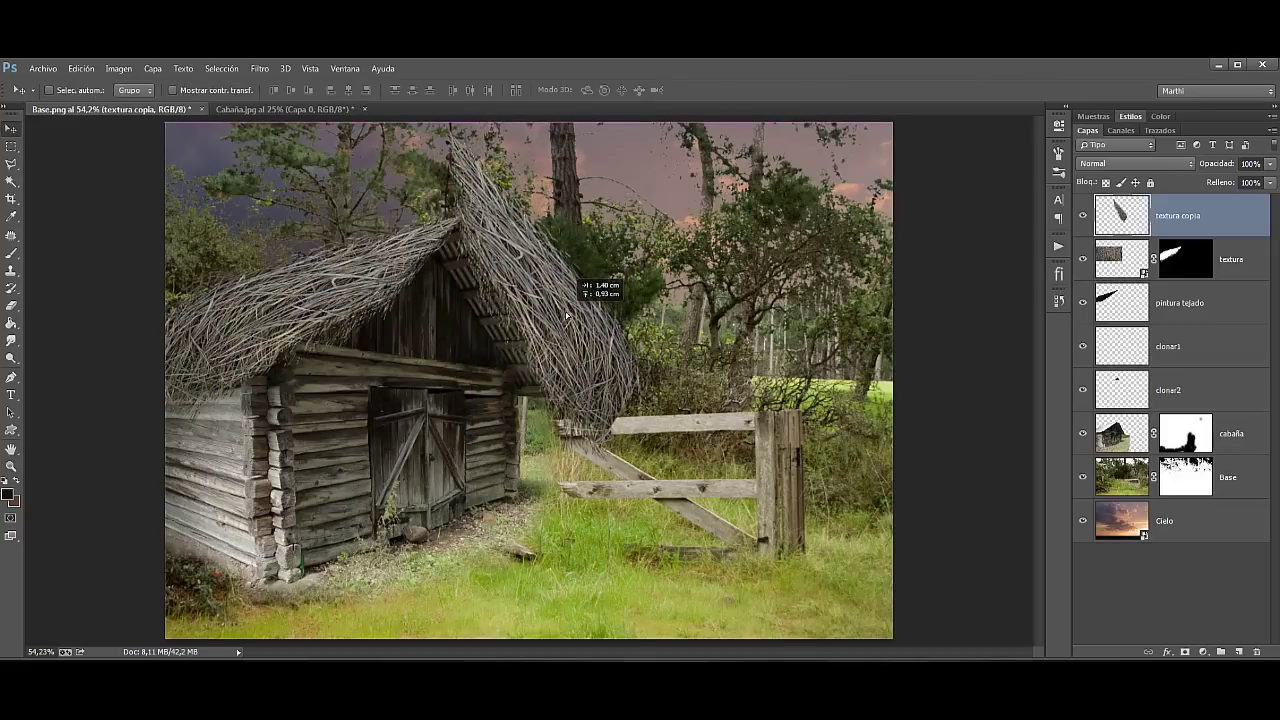
Step: Add a layer mask to textura copia and set the brush size to 82 px
click(1202, 653)
click(11, 253)
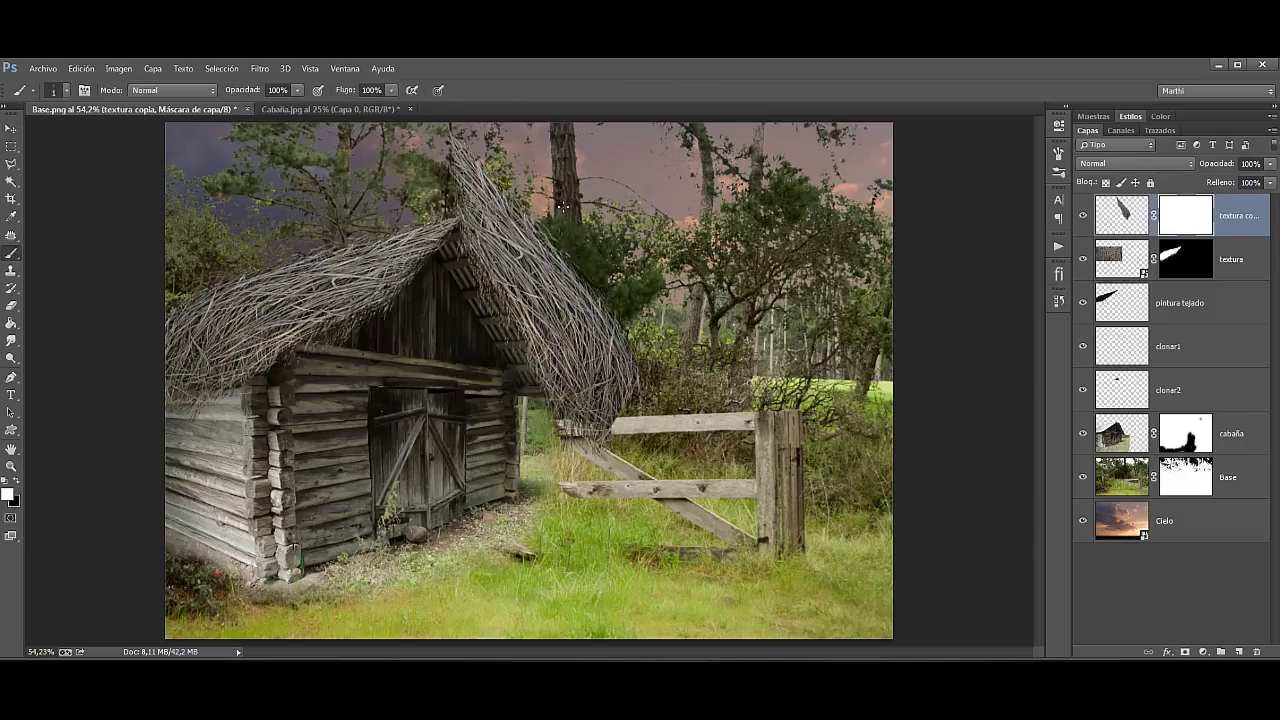
right_click(566, 204)
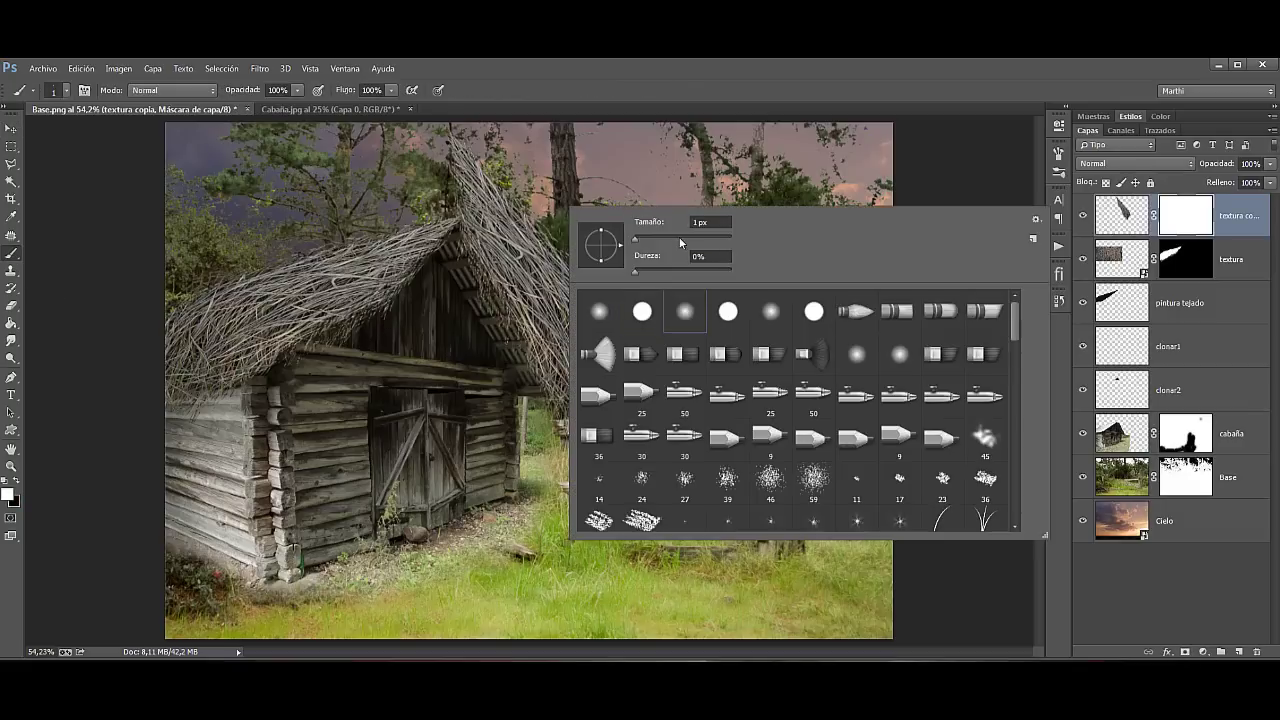
text(82)
key(Return)
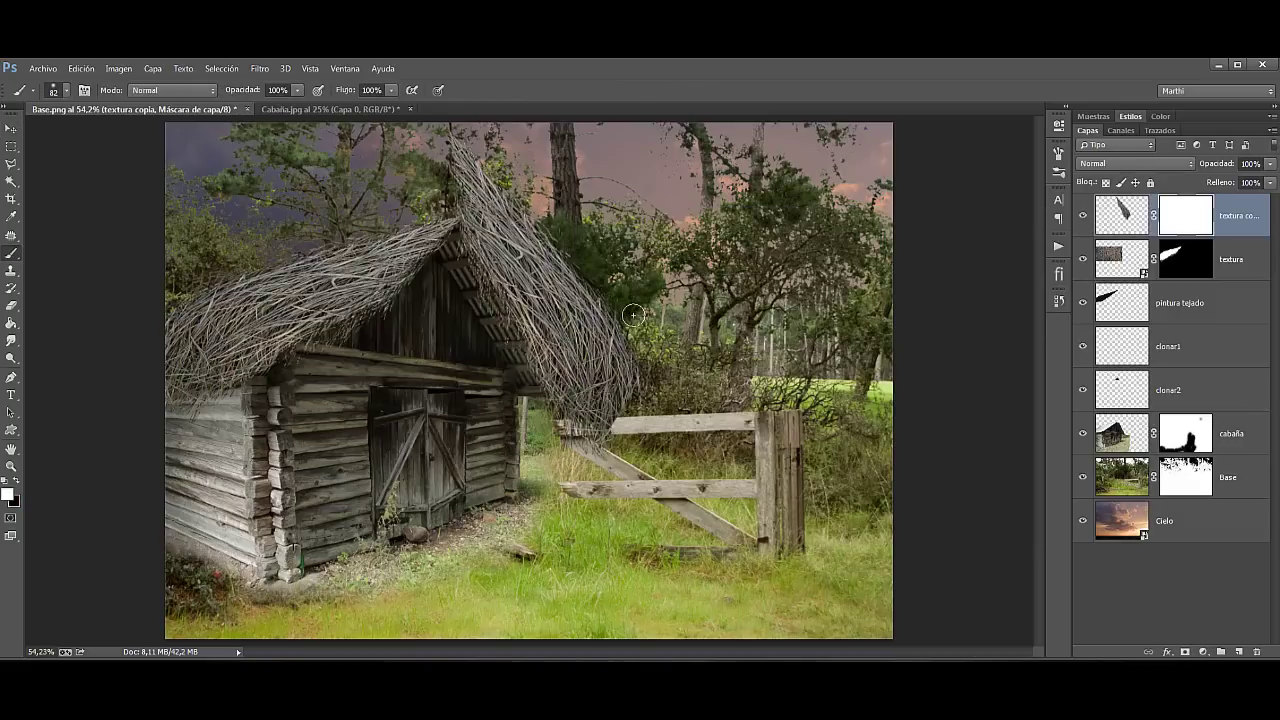
Step: Paint out stray twigs beyond the roof in black, then move textura copia below textura
key(x)
mouse_move(589, 312)
mouse_down()
mouse_move(562, 233)
mouse_move(610, 315)
mouse_up()
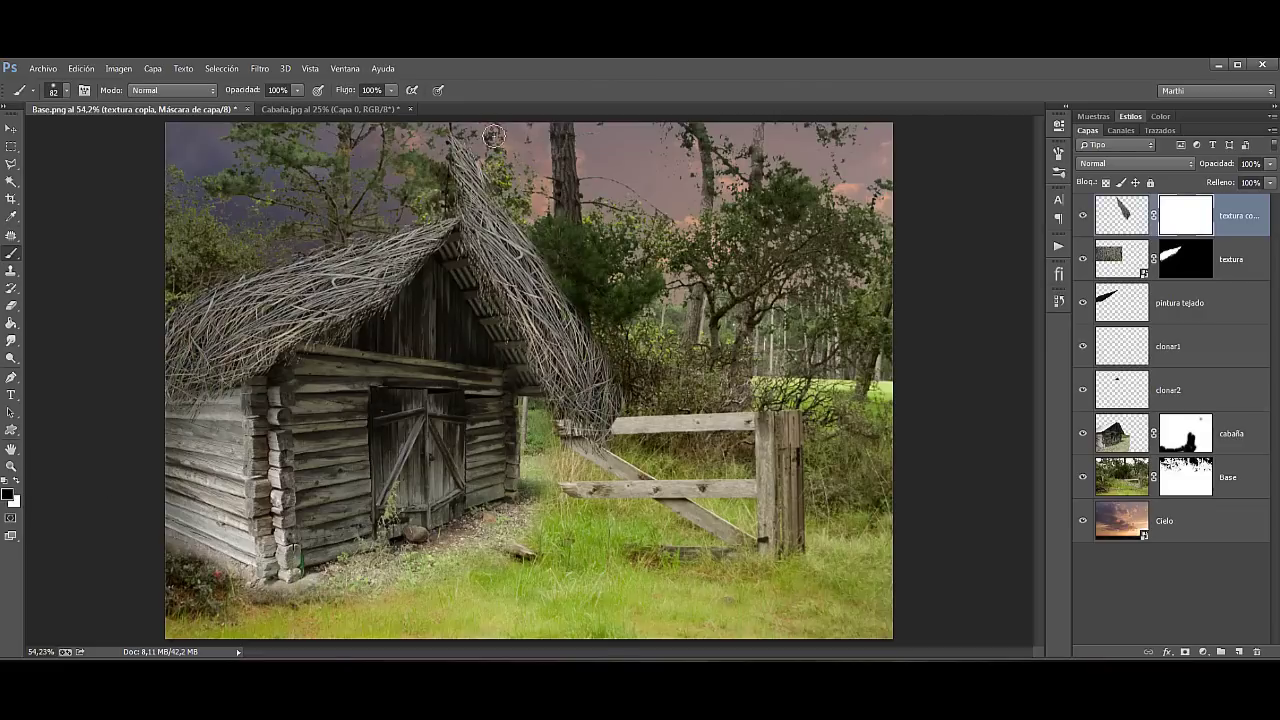
drag(494, 135, 612, 420)
drag(545, 295, 577, 335)
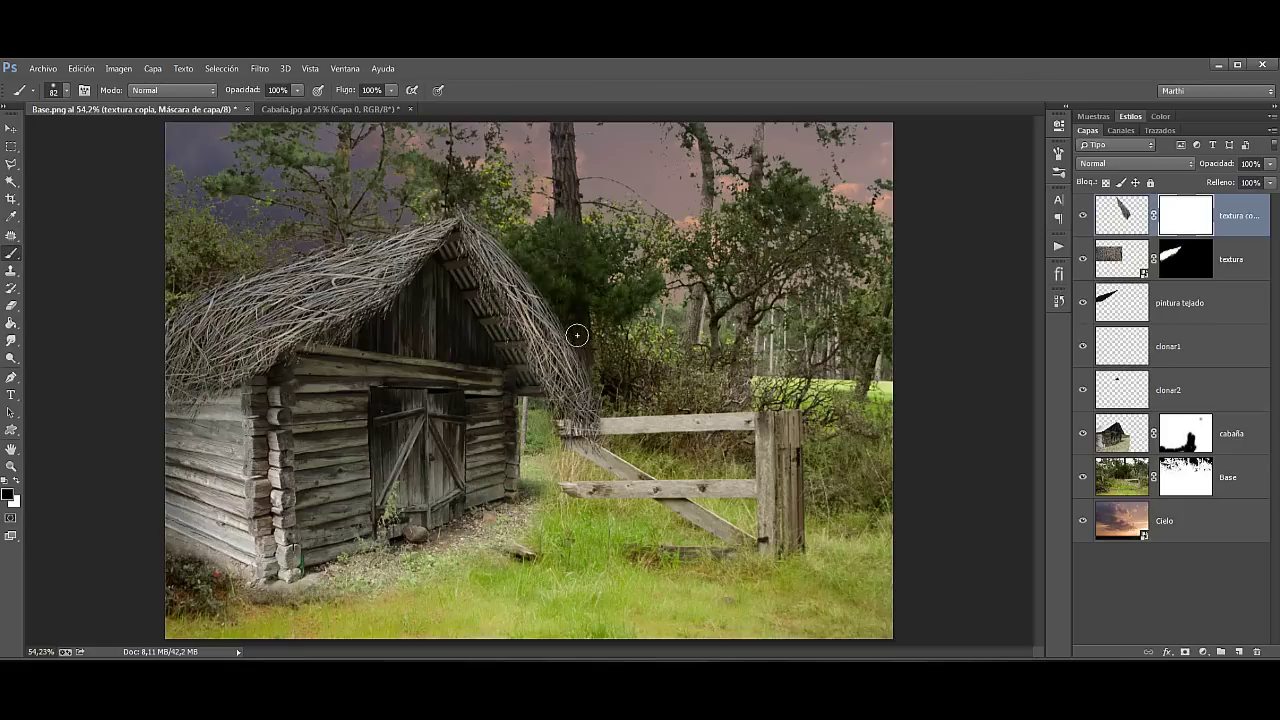
drag(447, 197, 627, 443)
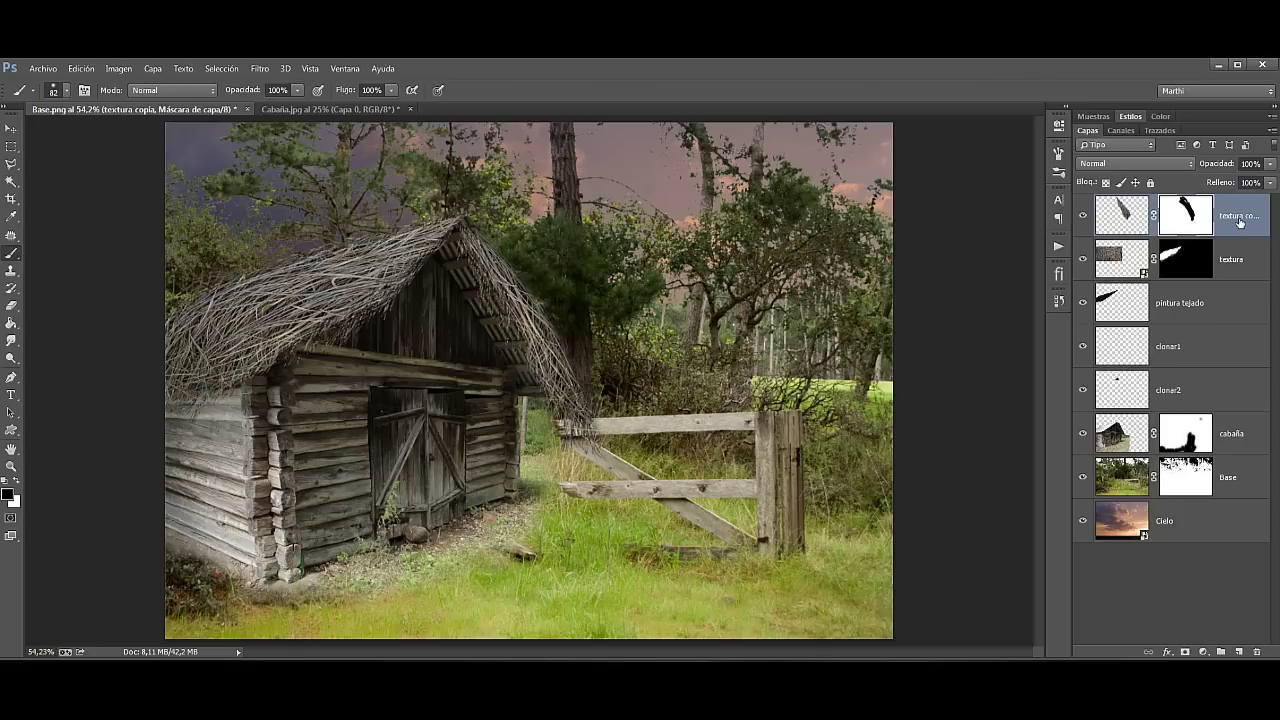
key(ctrl+2)
mouse_move(1240, 222)
mouse_down()
mouse_move(1236, 310)
mouse_move(1249, 246)
mouse_up()
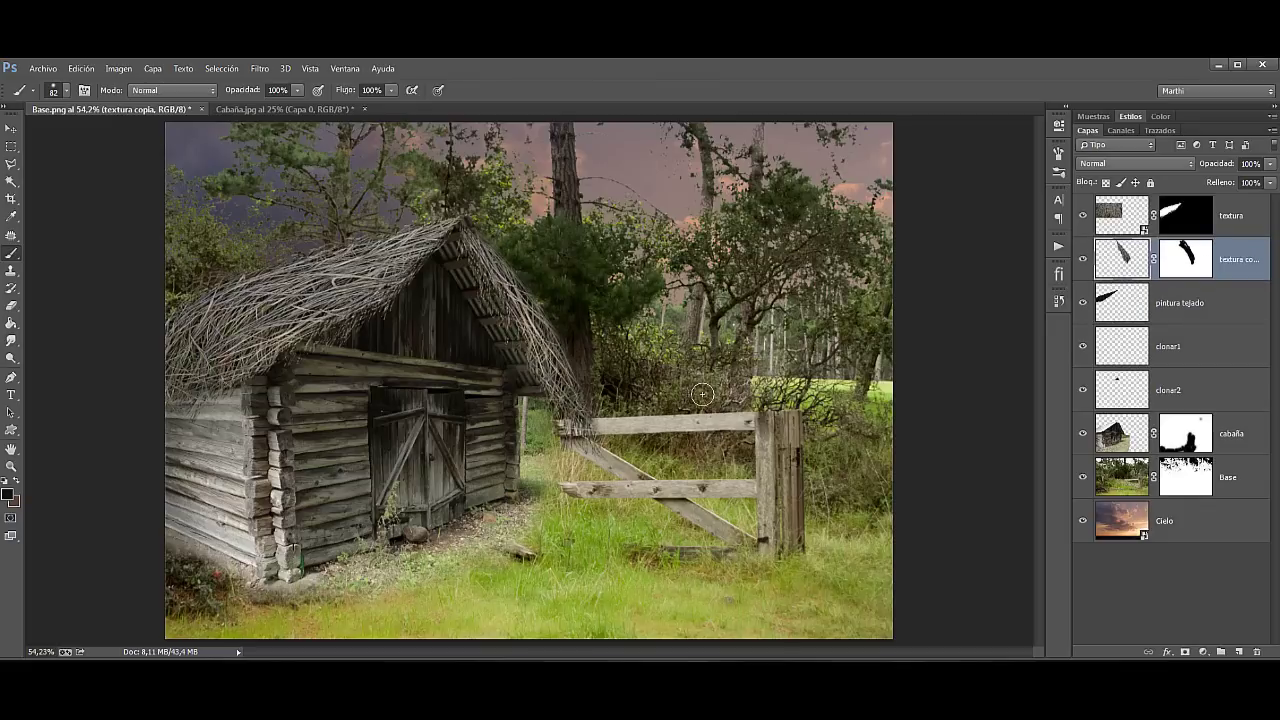
Step: Target the textura copia mask, nudge the twig piece slightly, and set the brush to 112 px
click(1180, 262)
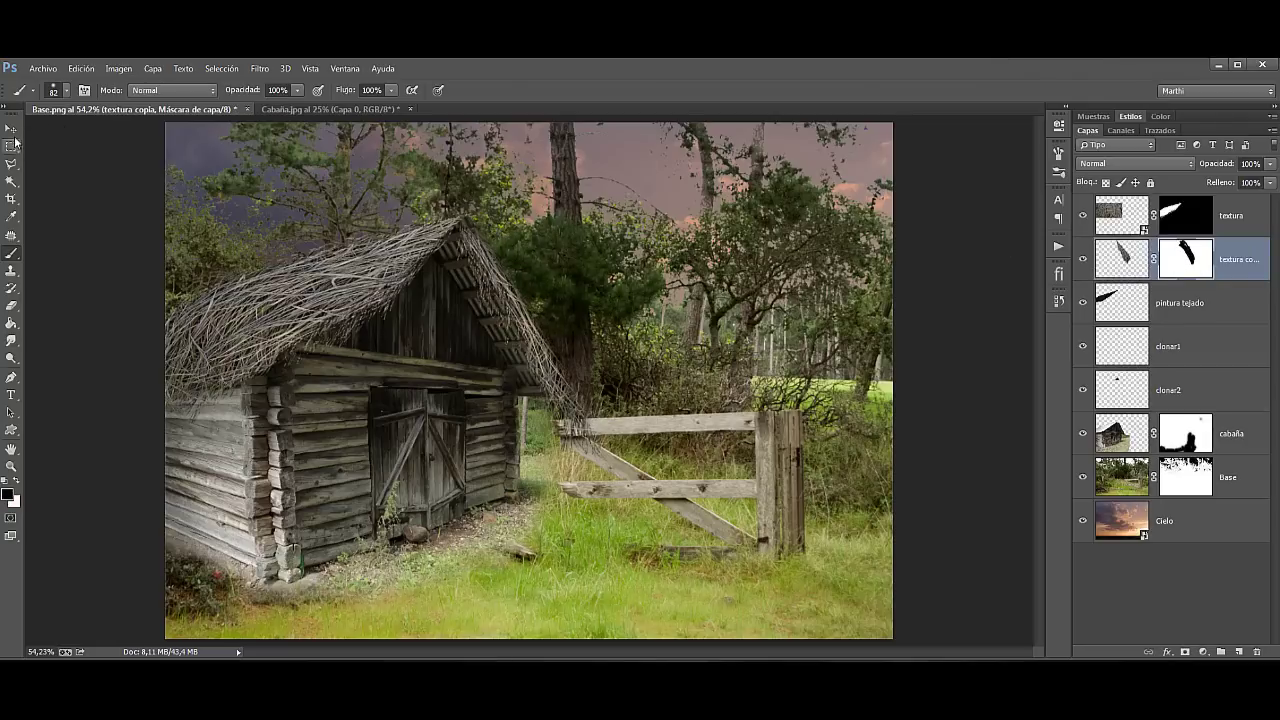
click(11, 128)
drag(530, 325, 512, 306)
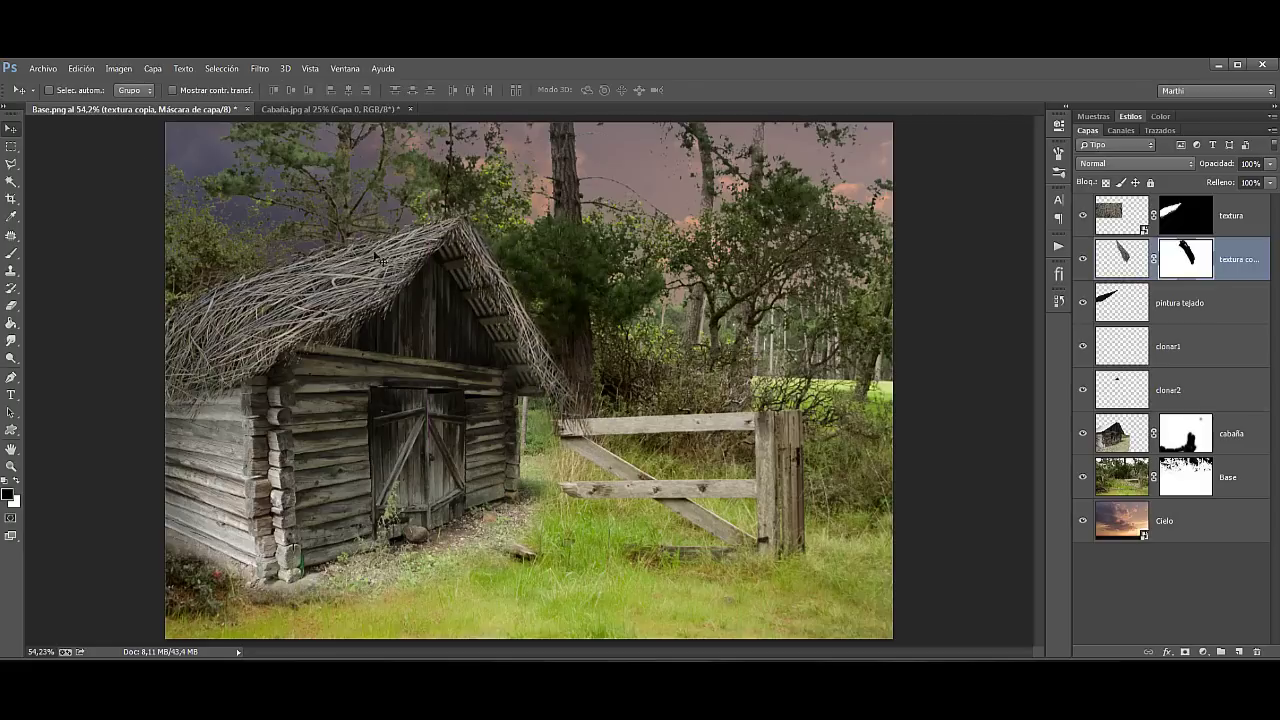
click(11, 253)
right_click(613, 316)
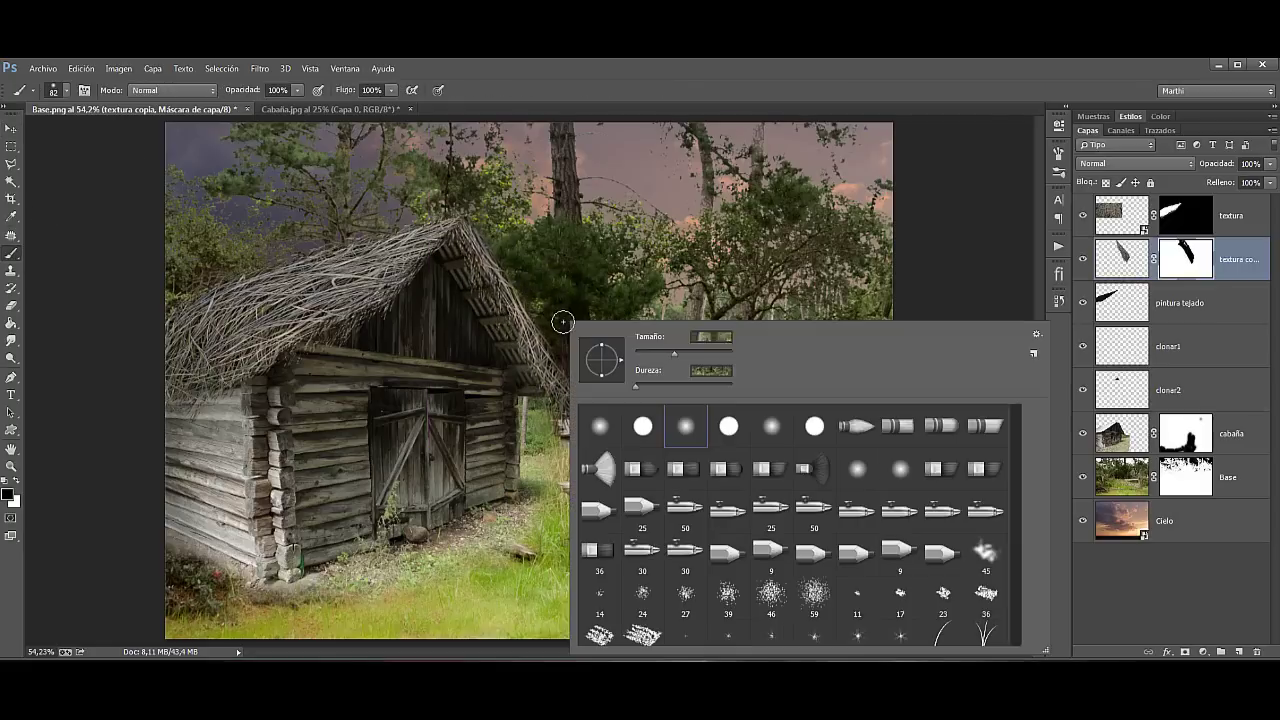
double_click(703, 337)
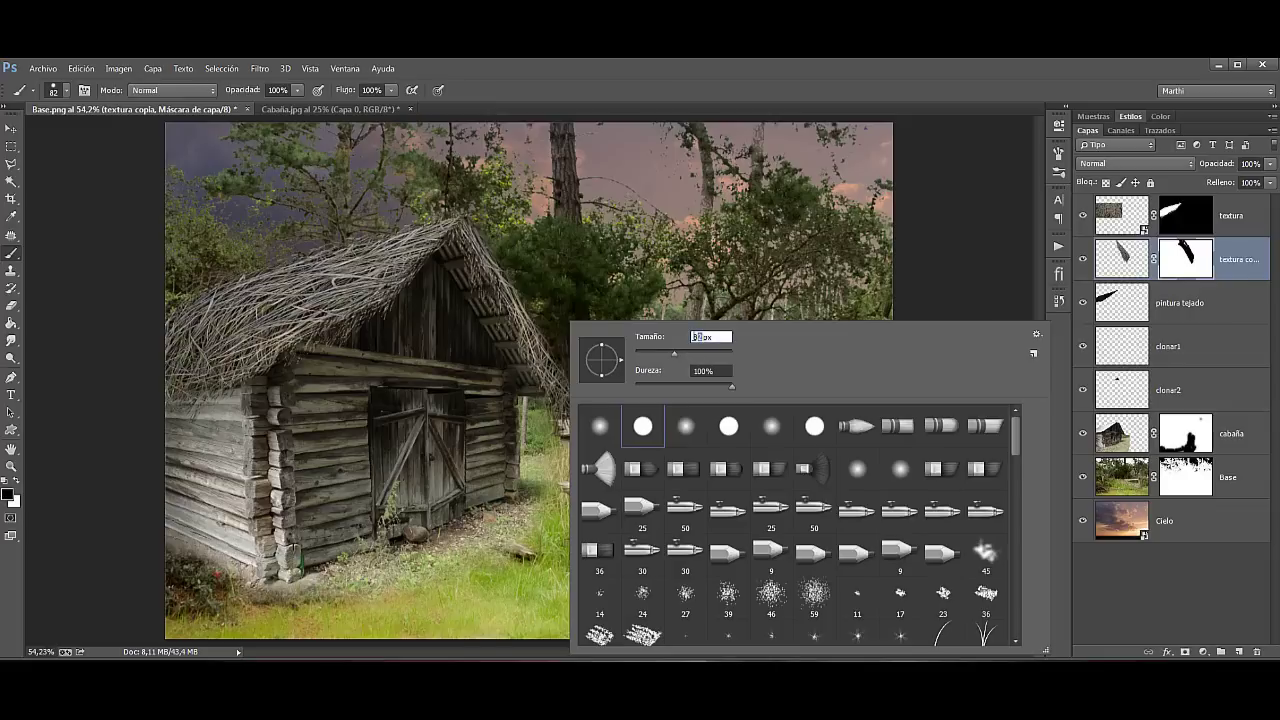
text(1)
key(Return)
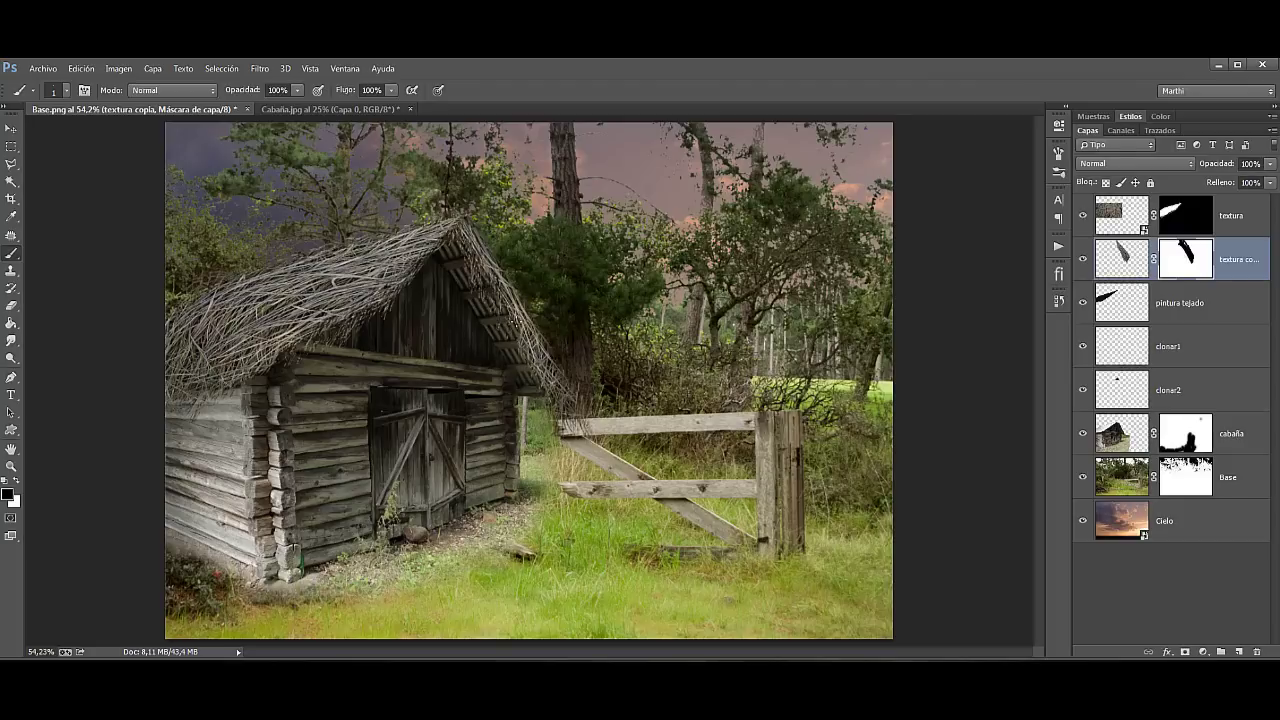
Step: With a rotated grass-shaped brush tip, paint white to restore ragged twigs along the right eave
right_click(520, 322)
click(905, 636)
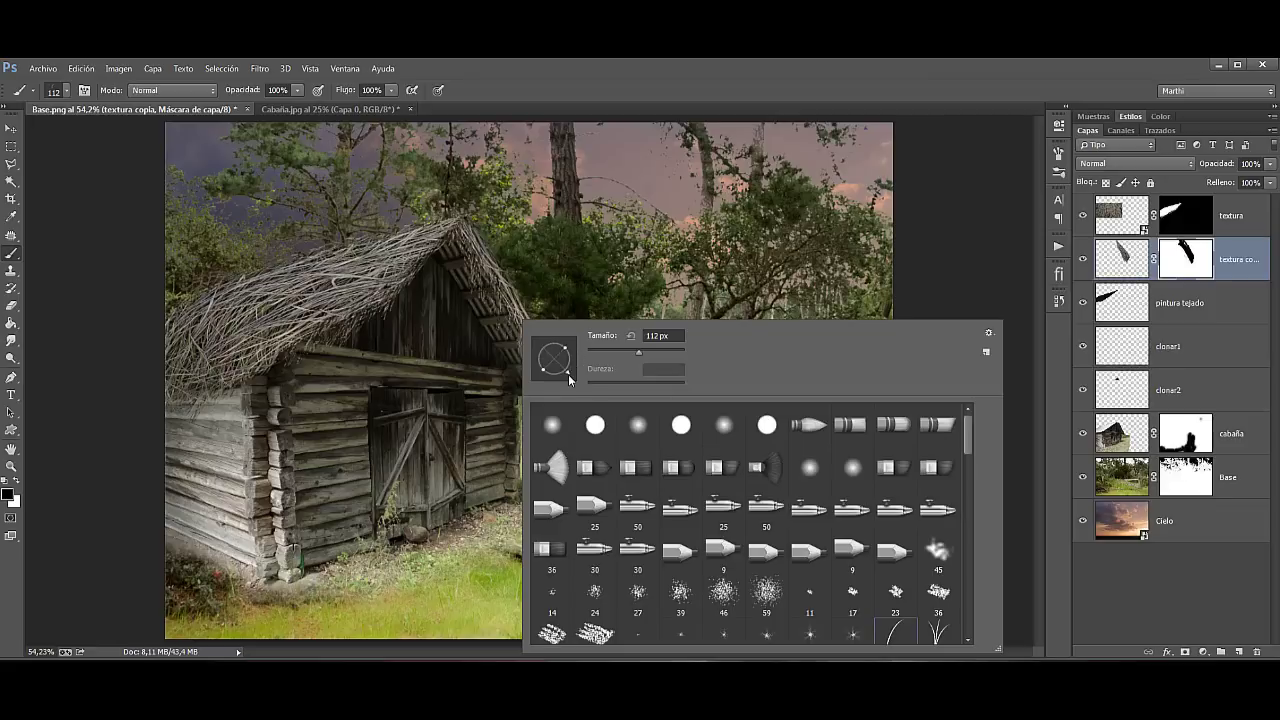
mouse_move(568, 374)
mouse_down()
mouse_move(548, 343)
mouse_move(549, 374)
mouse_up()
click(476, 240)
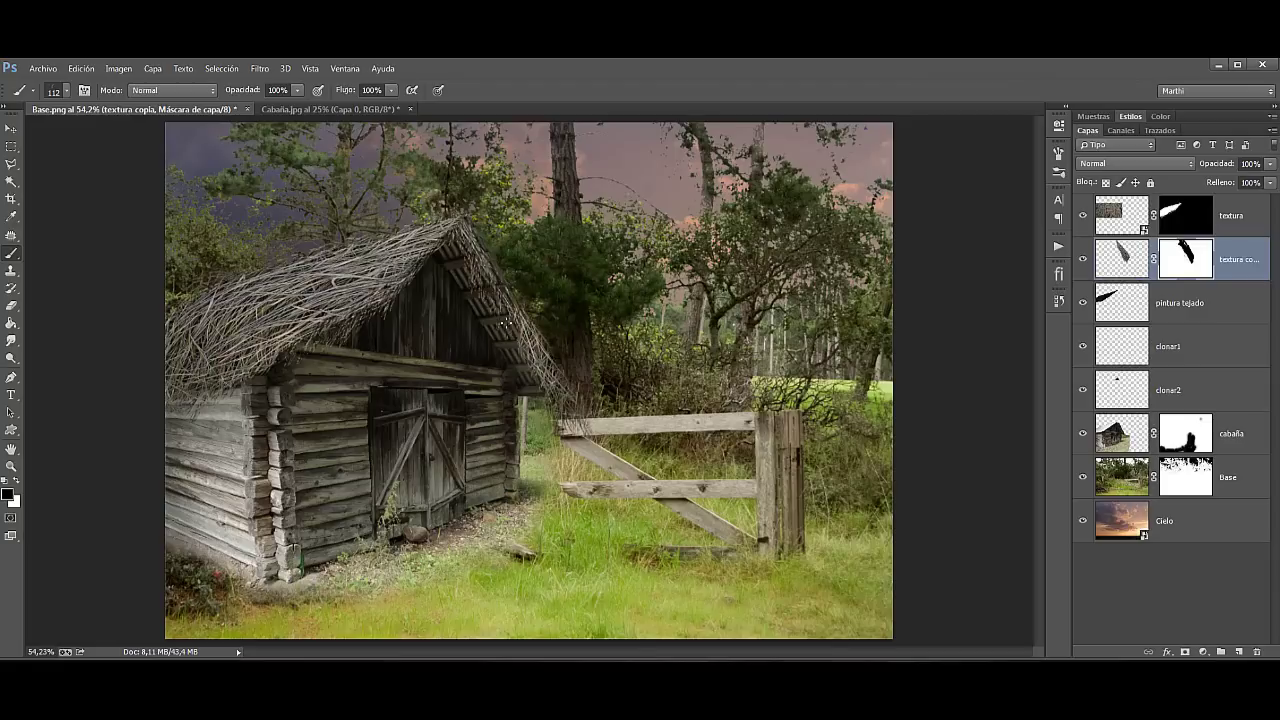
key(x)
drag(476, 238, 527, 334)
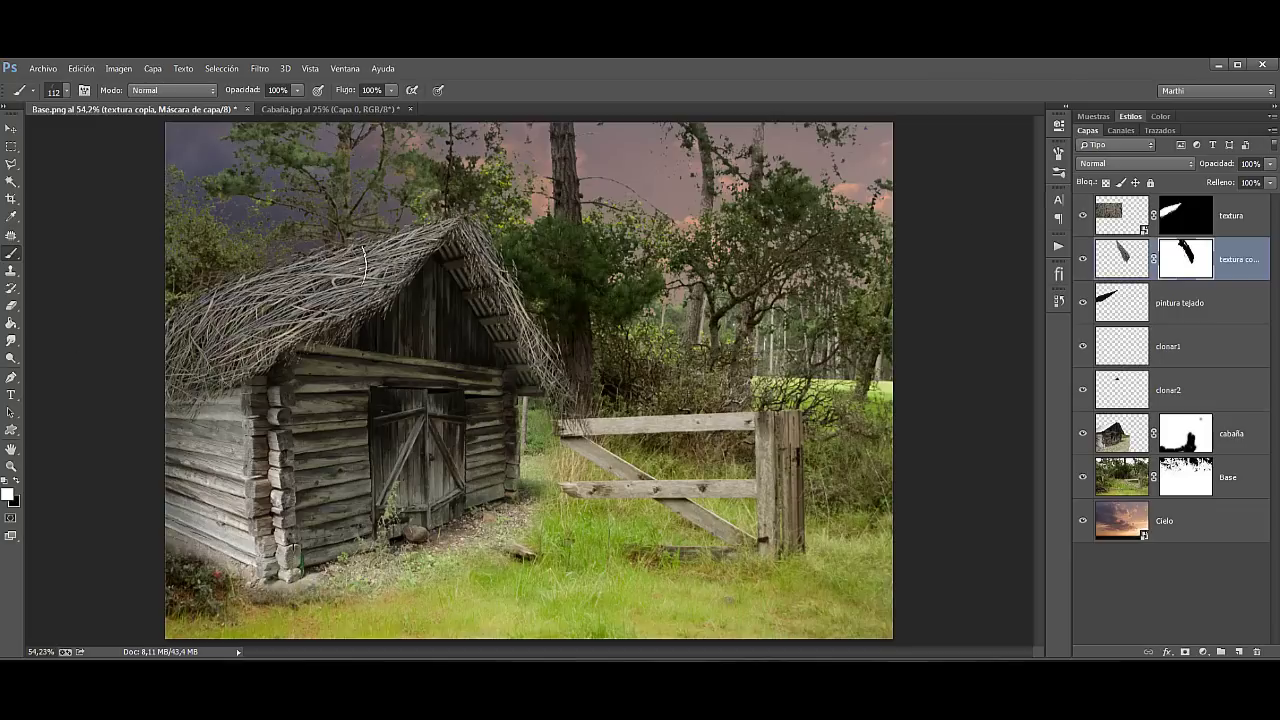
Step: At about 73 px, paint black to hide upper-right twigs and a patch near the tree trunk
right_click(608, 325)
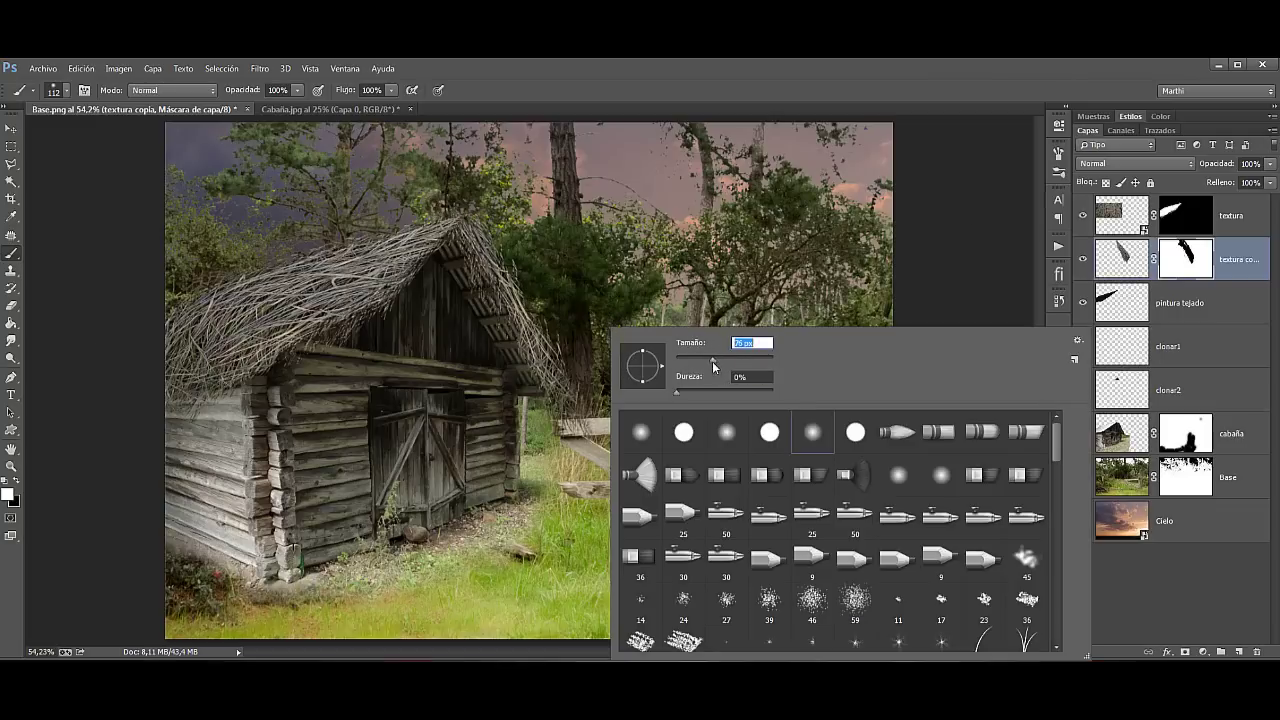
click(500, 212)
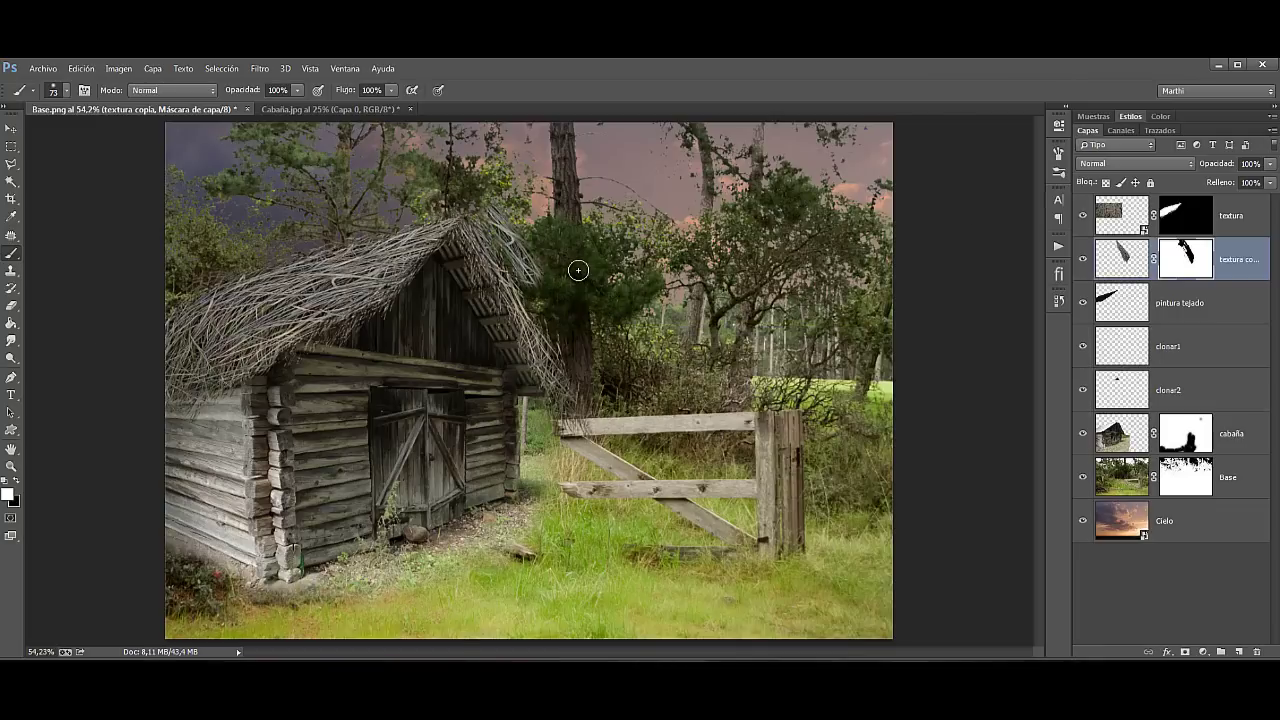
key(x)
drag(548, 300, 484, 225)
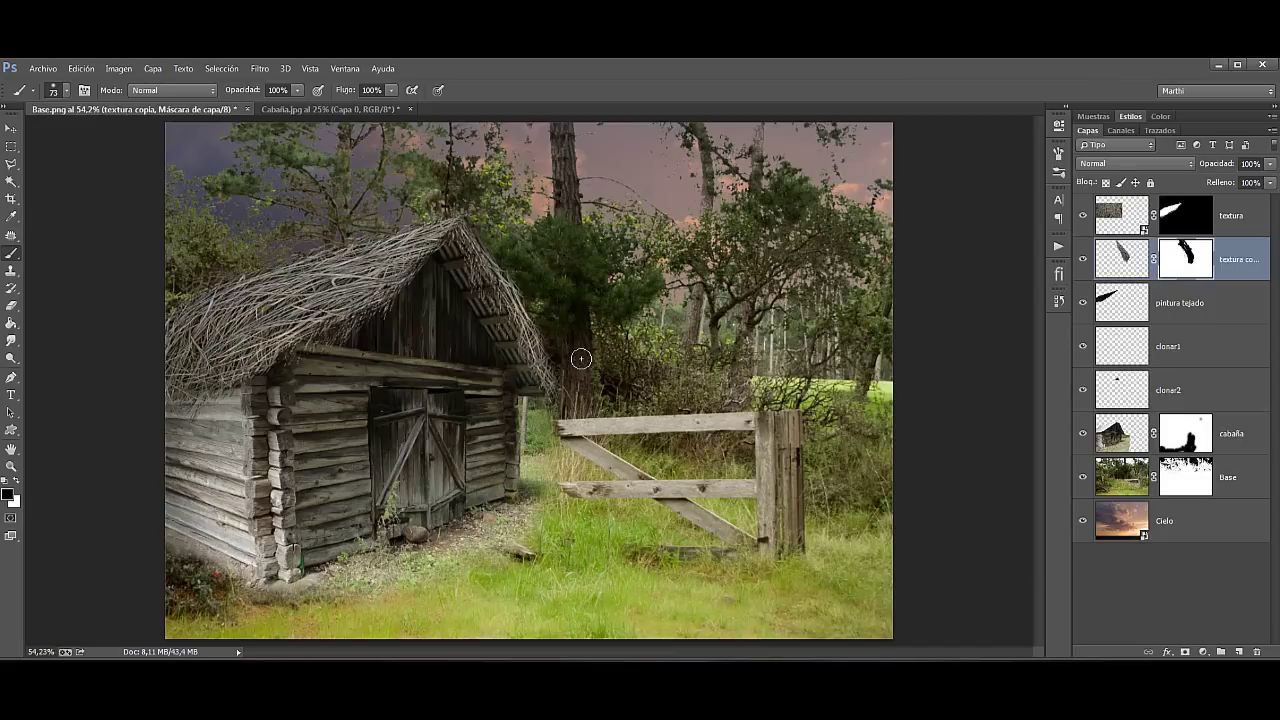
click(577, 337)
Step: Place the planta ivy image as an embedded layer and shrink it near the cabin door
click(1228, 296)
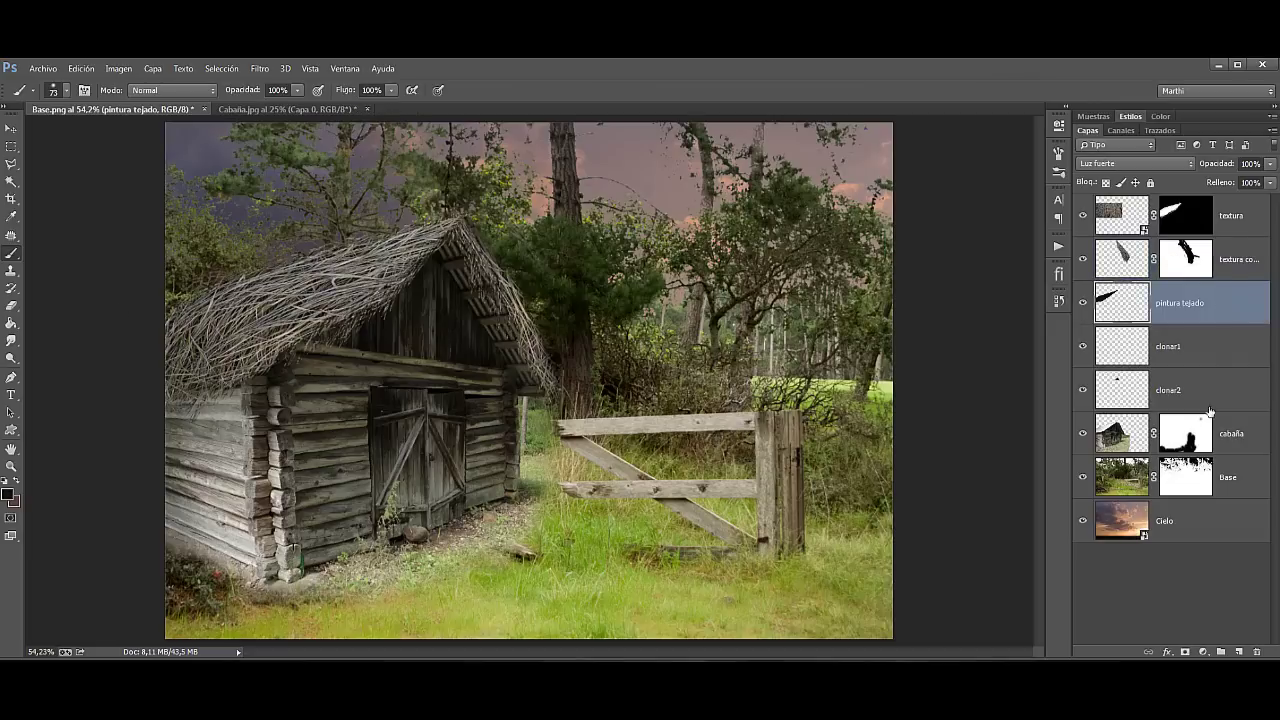
click(1258, 426)
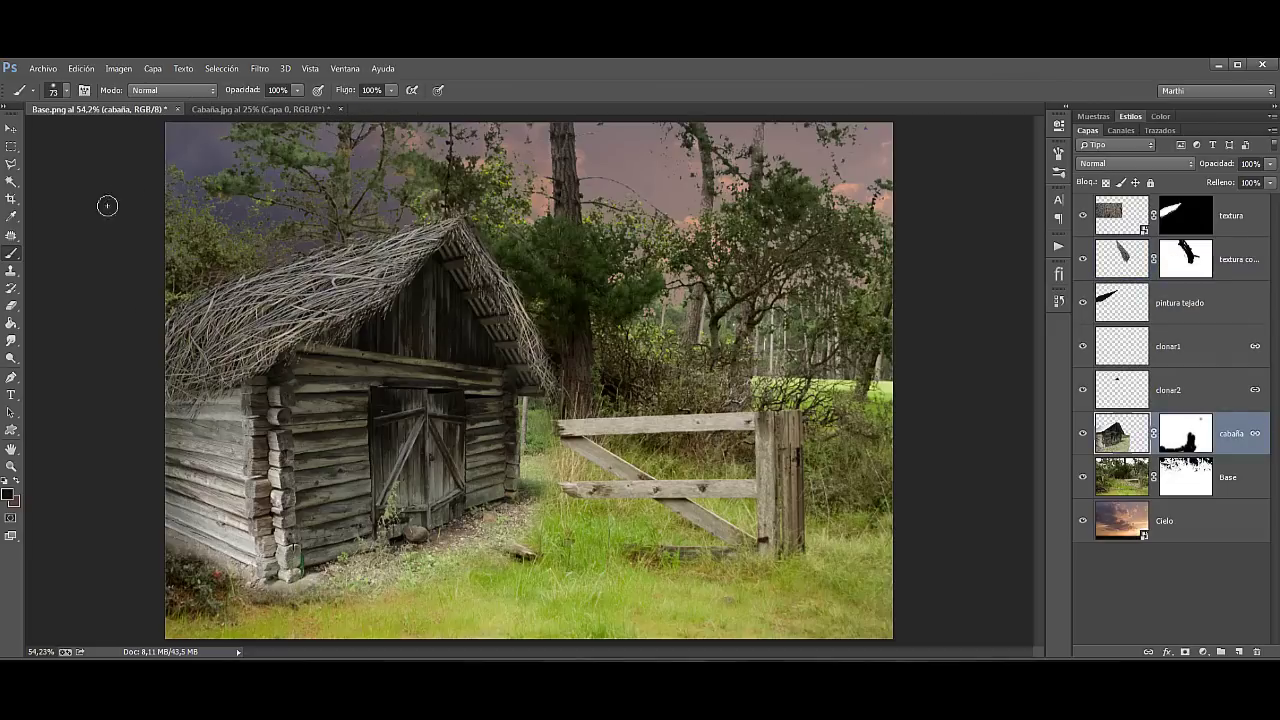
click(44, 68)
click(100, 323)
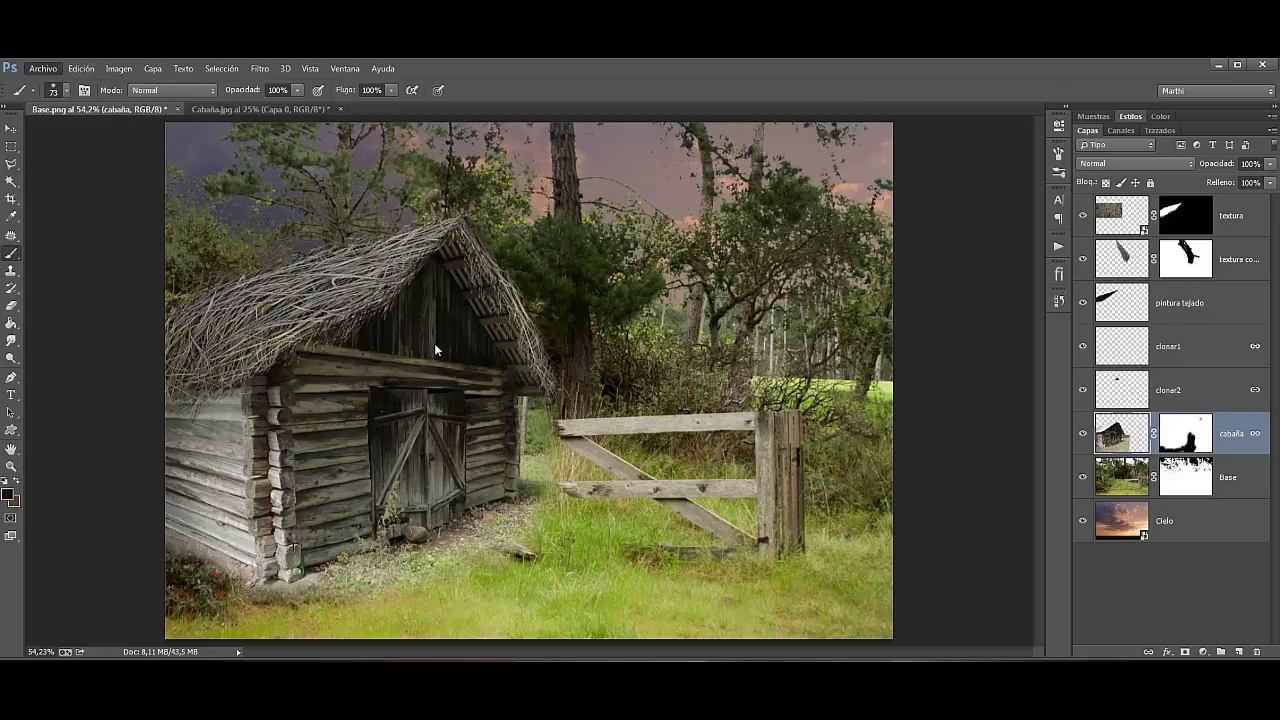
click(759, 175)
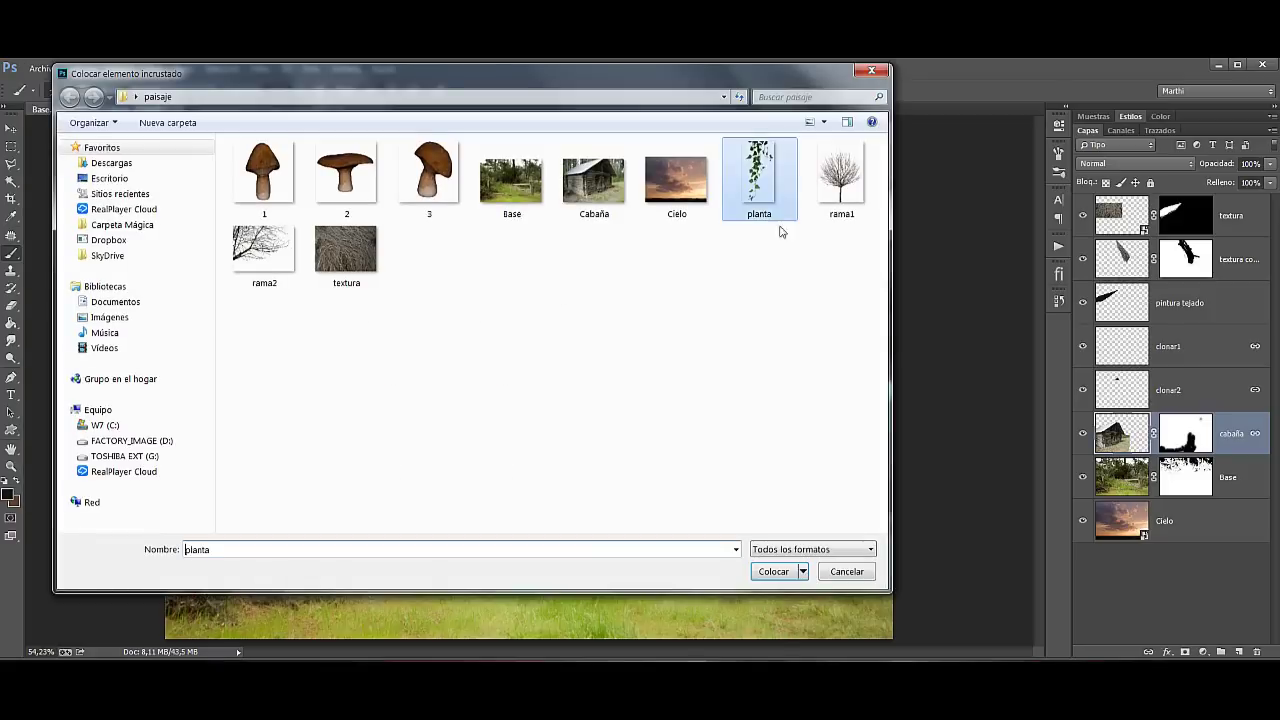
click(773, 571)
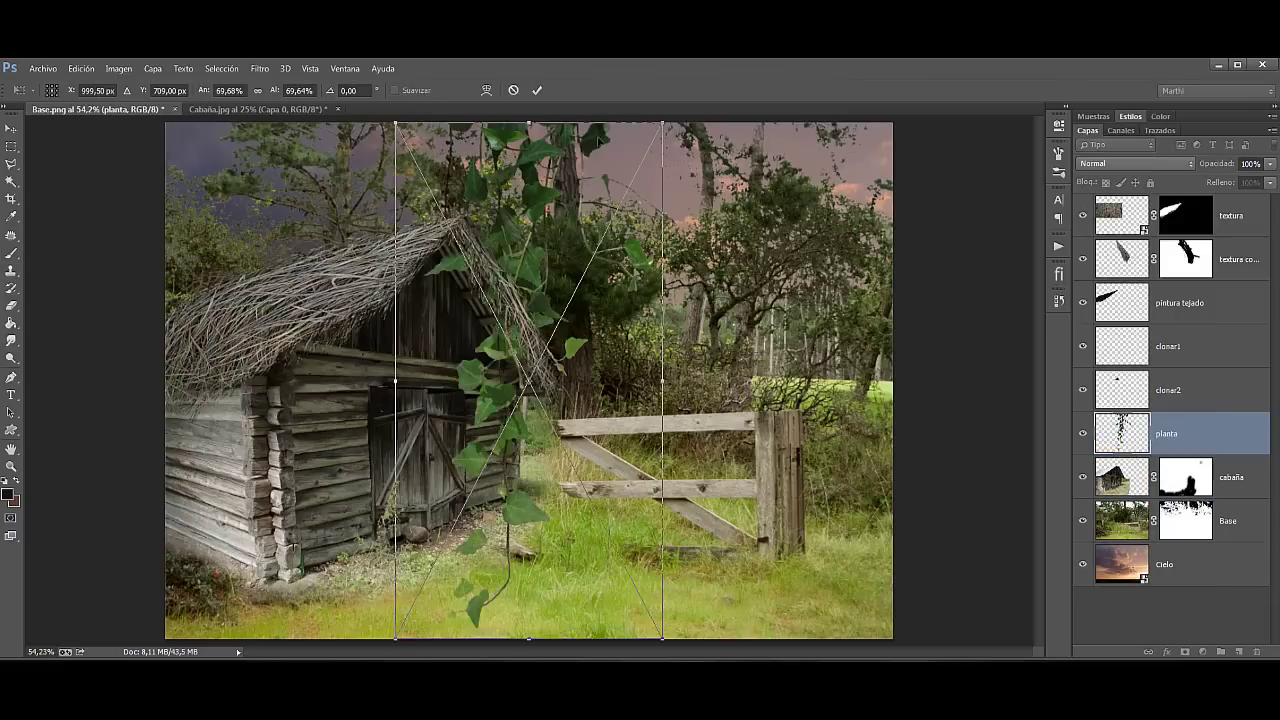
drag(662, 122, 457, 520)
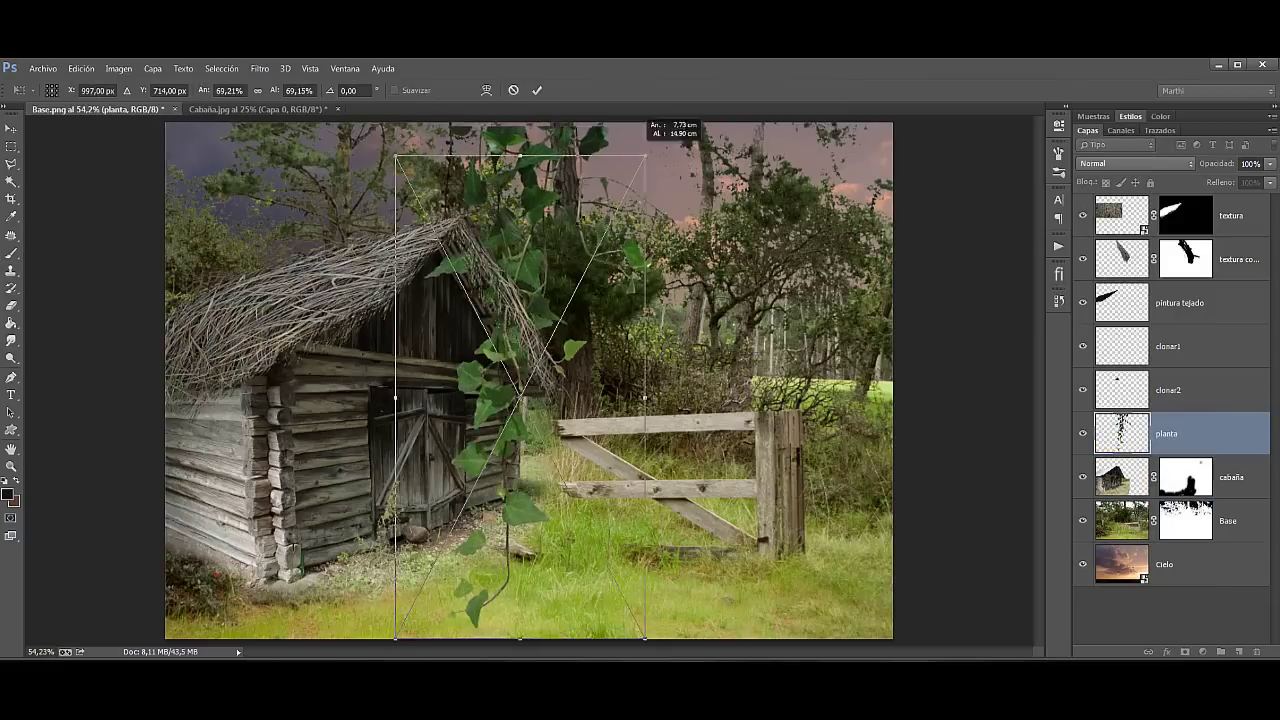
key(Return)
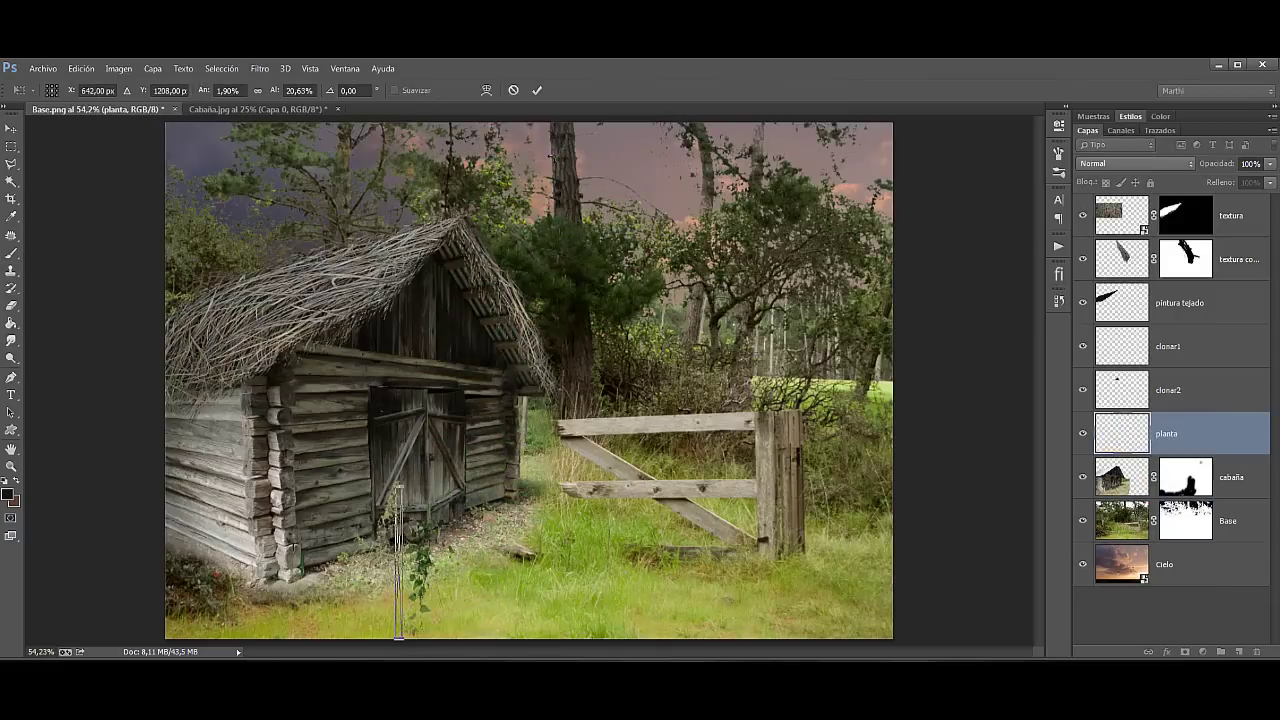
key(b)
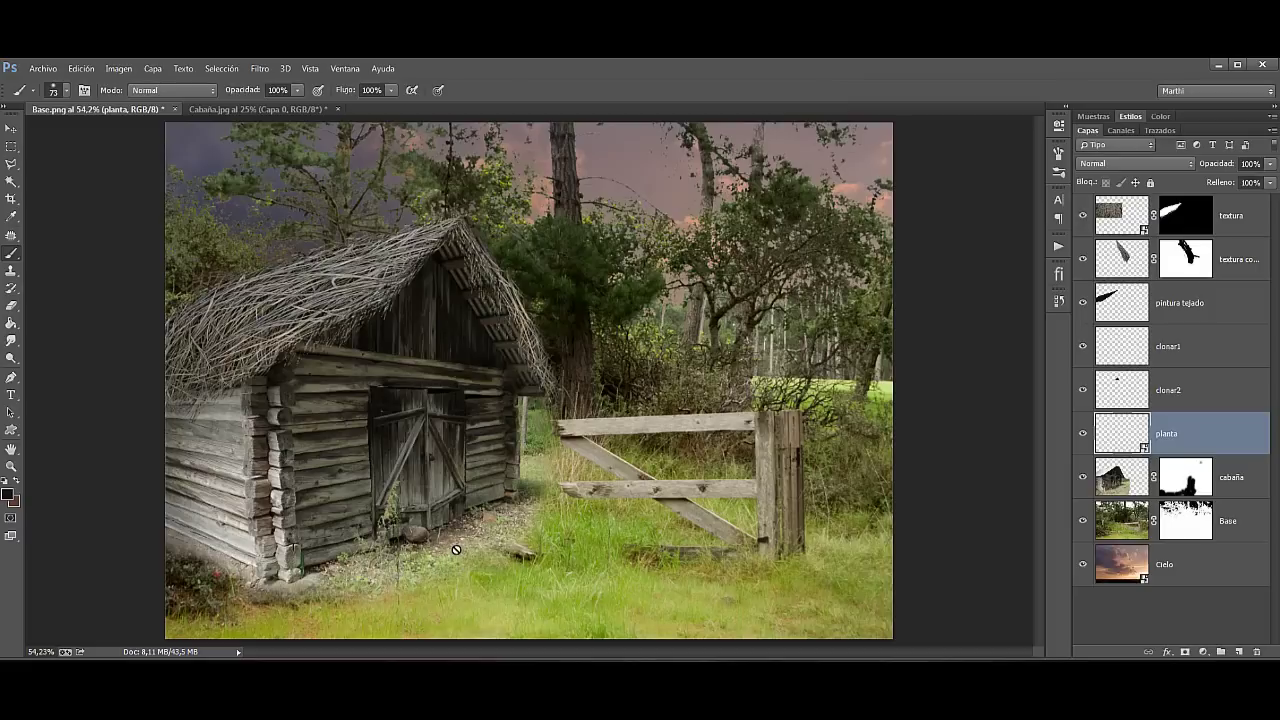
Step: Delete that planta layer and re-place planta above clonar2, scaled to about 25.5% by the door
key(Delete)
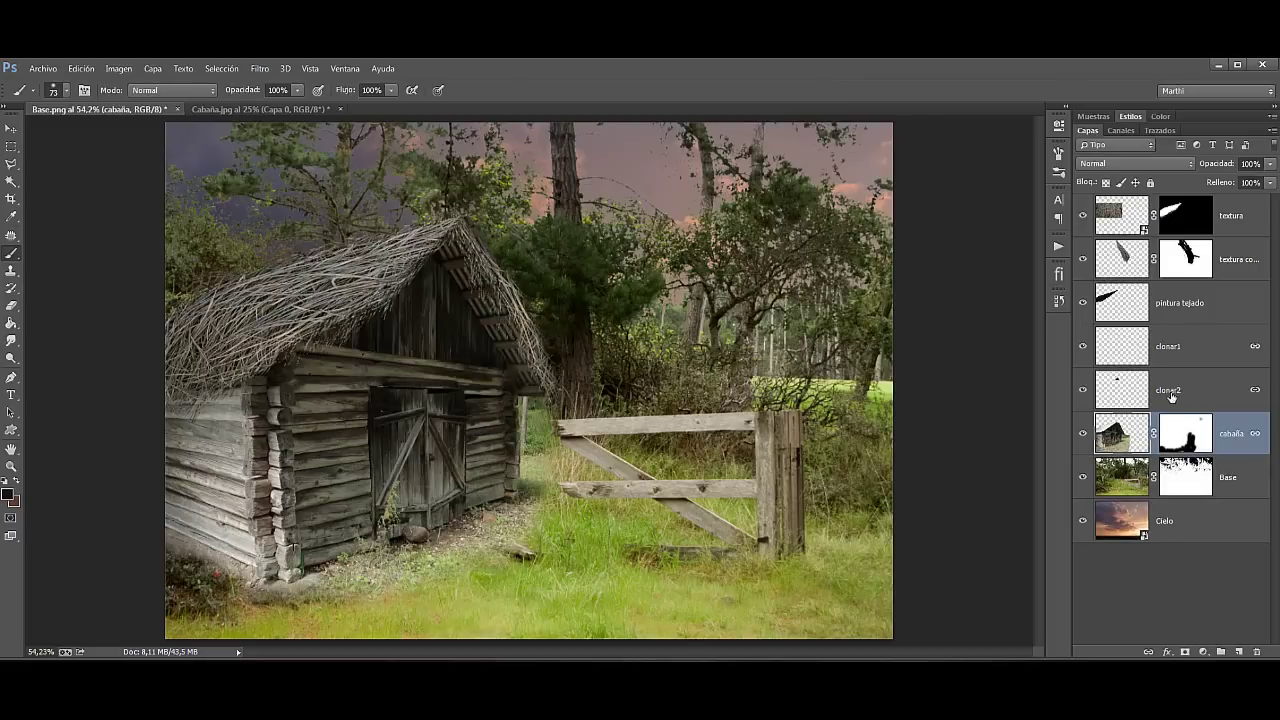
click(1235, 376)
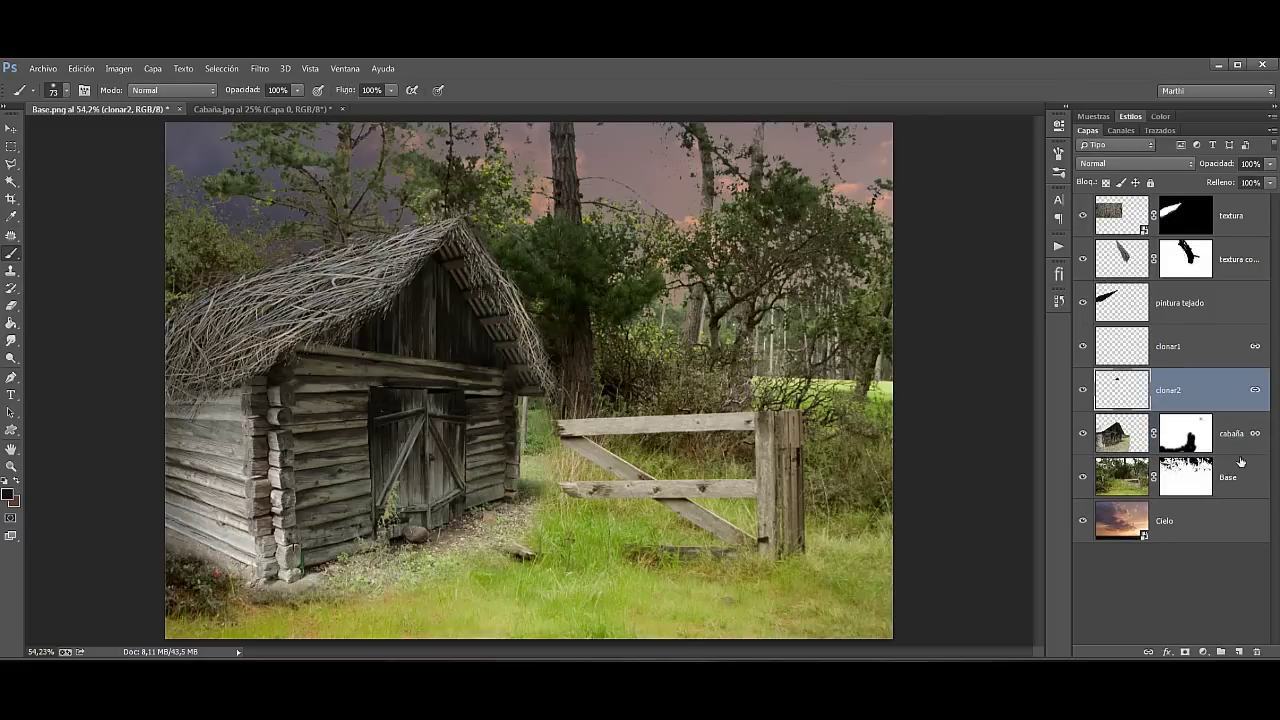
click(43, 68)
click(70, 328)
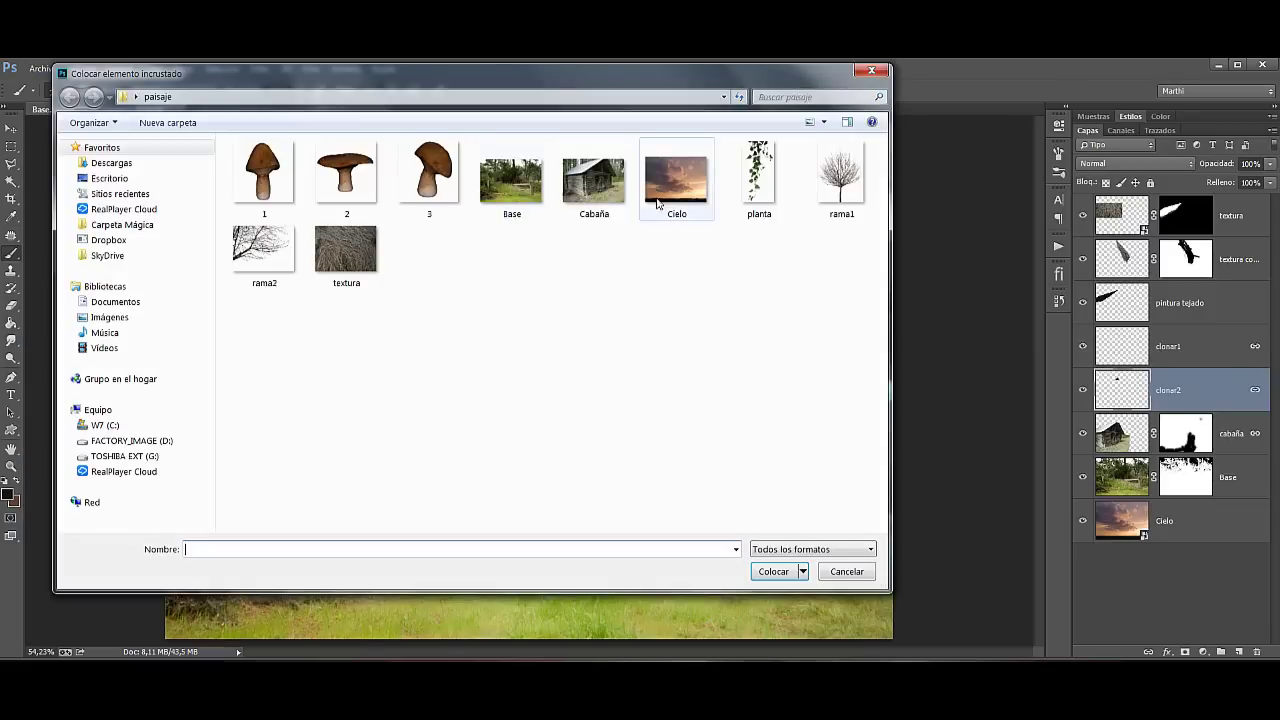
click(759, 175)
click(773, 571)
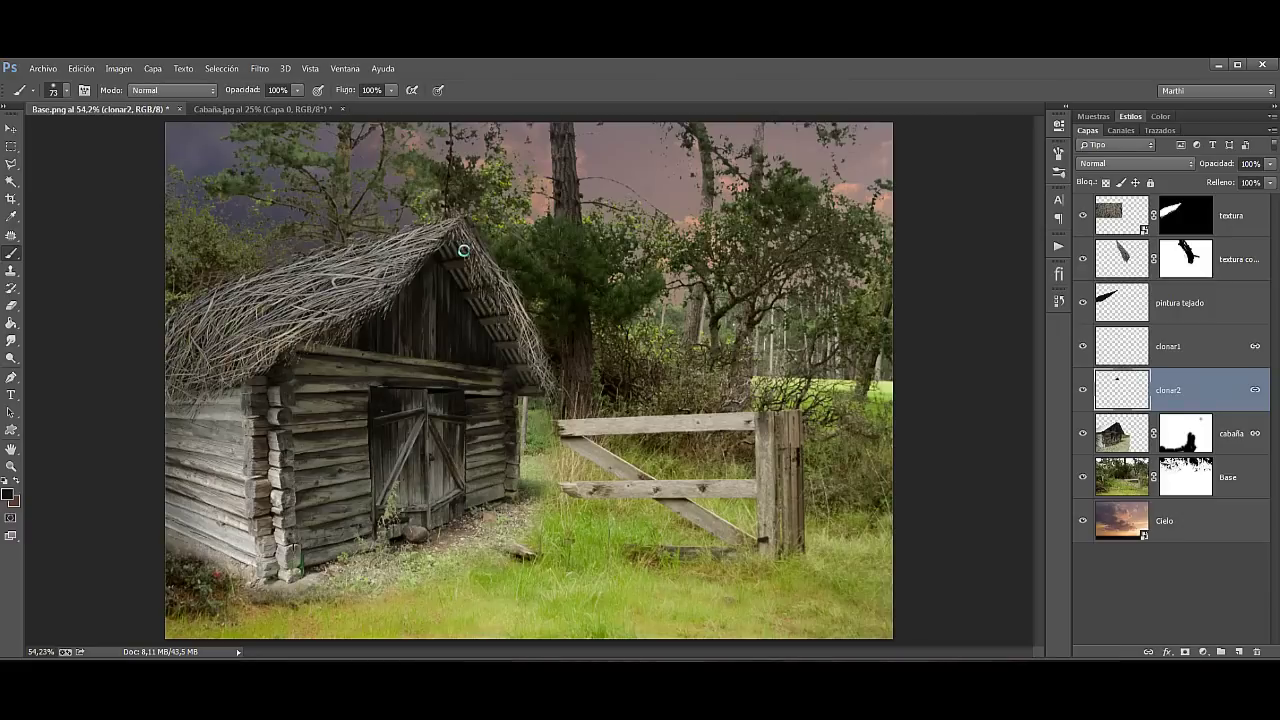
drag(663, 122, 492, 450)
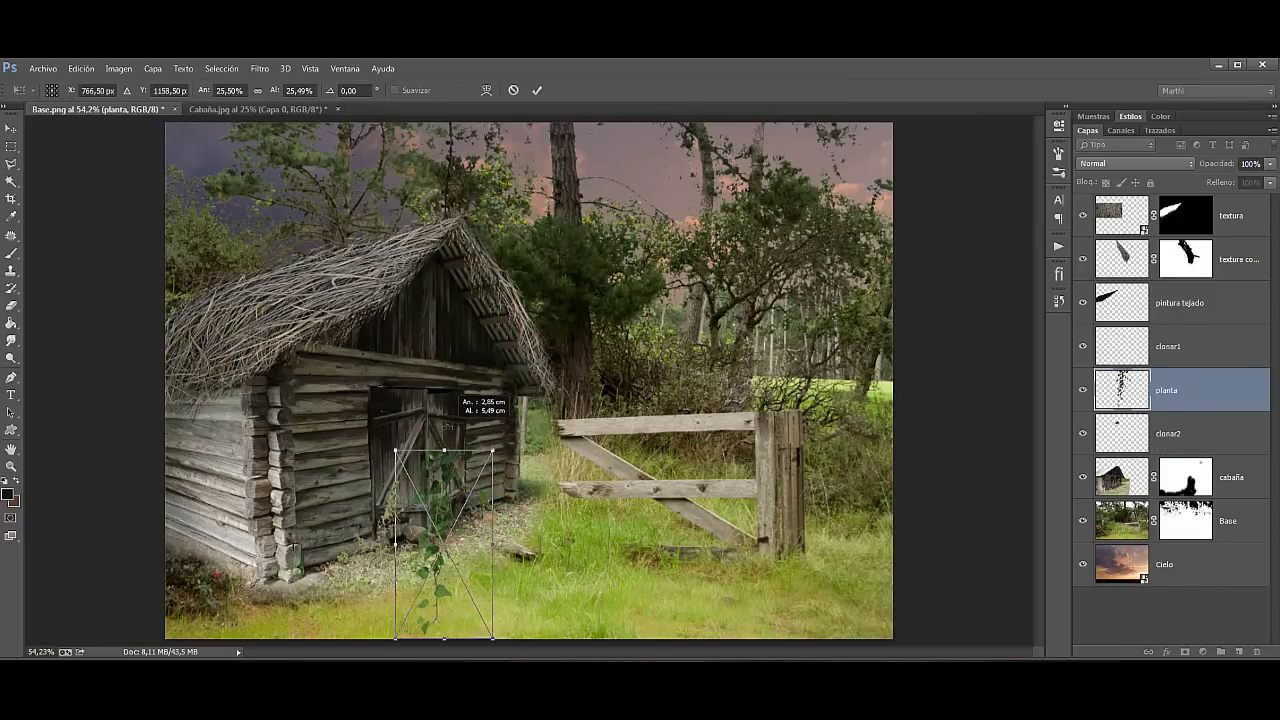
click(538, 91)
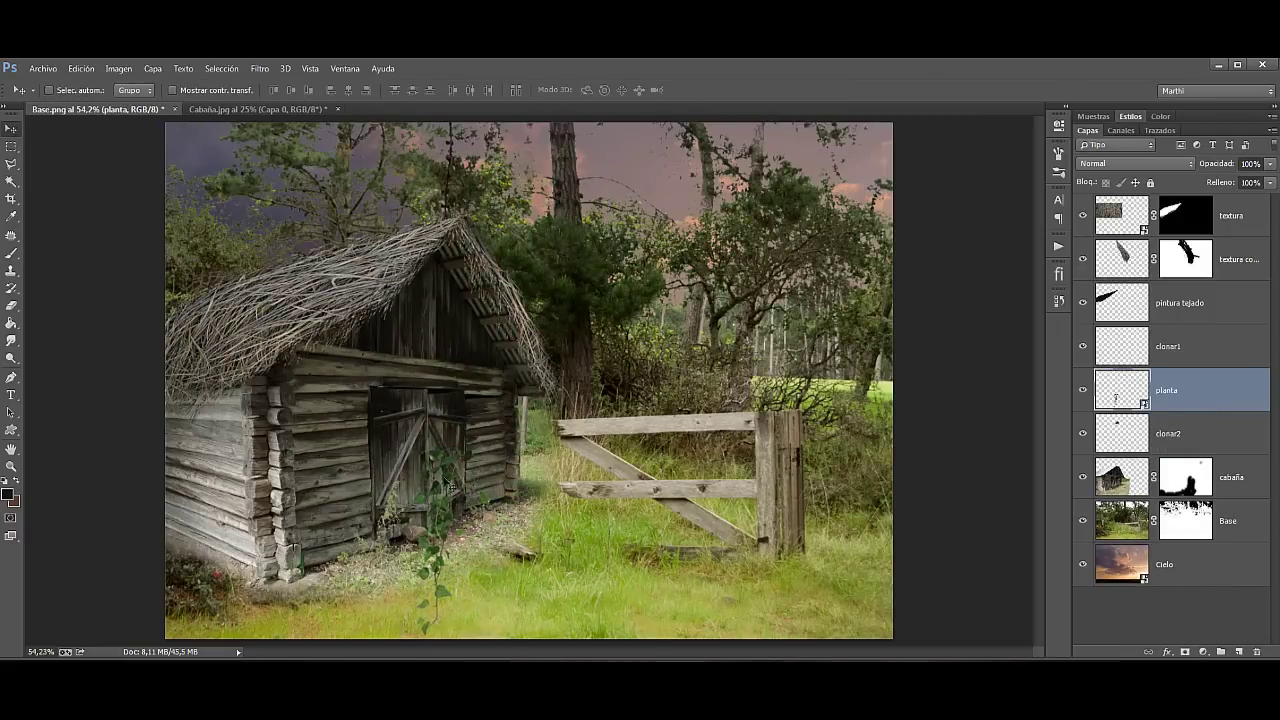
Step: Move the ivy to the cabin's left corner, duplicate it as planta copia, and rasterize the copy
mouse_move(451, 485)
mouse_down()
mouse_move(291, 354)
mouse_move(444, 305)
mouse_up()
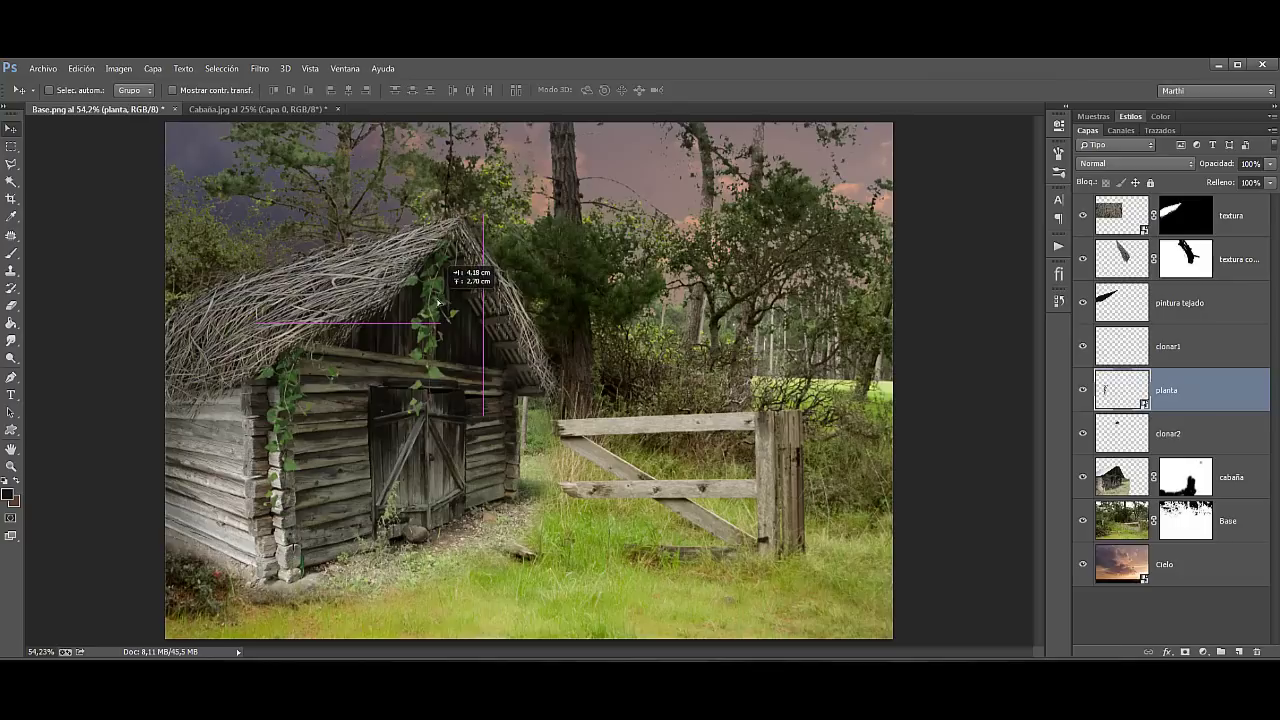
drag(444, 305, 443, 306)
right_click(1211, 391)
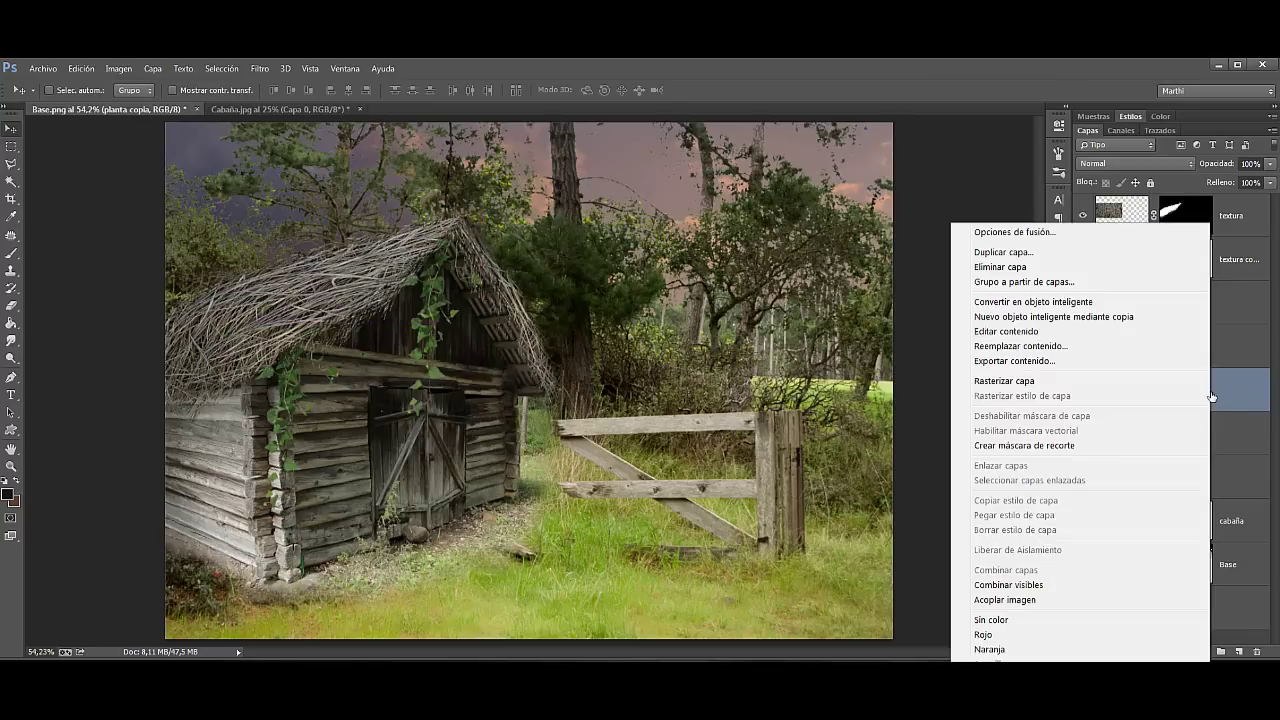
click(1004, 381)
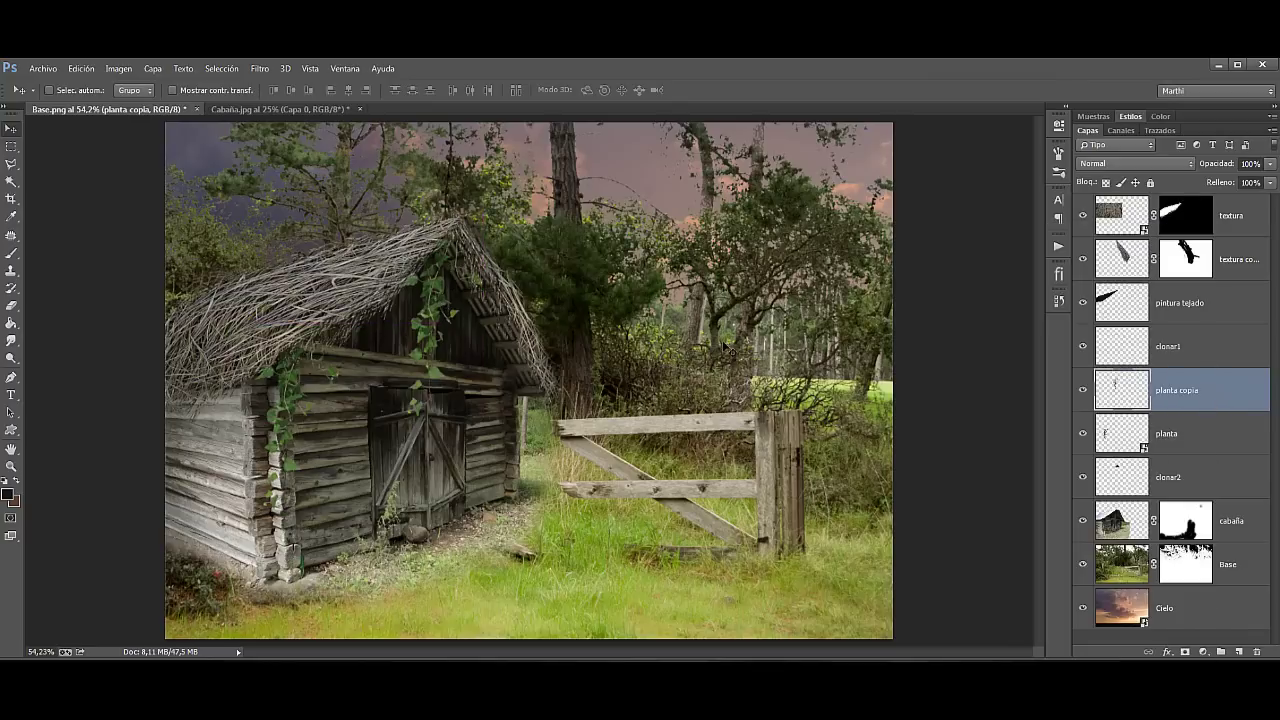
Step: Flip planta copia horizontally, scale it to 64%, tilt it -20.7°, and nudge it along the roof
key(ctrl+t)
right_click(478, 328)
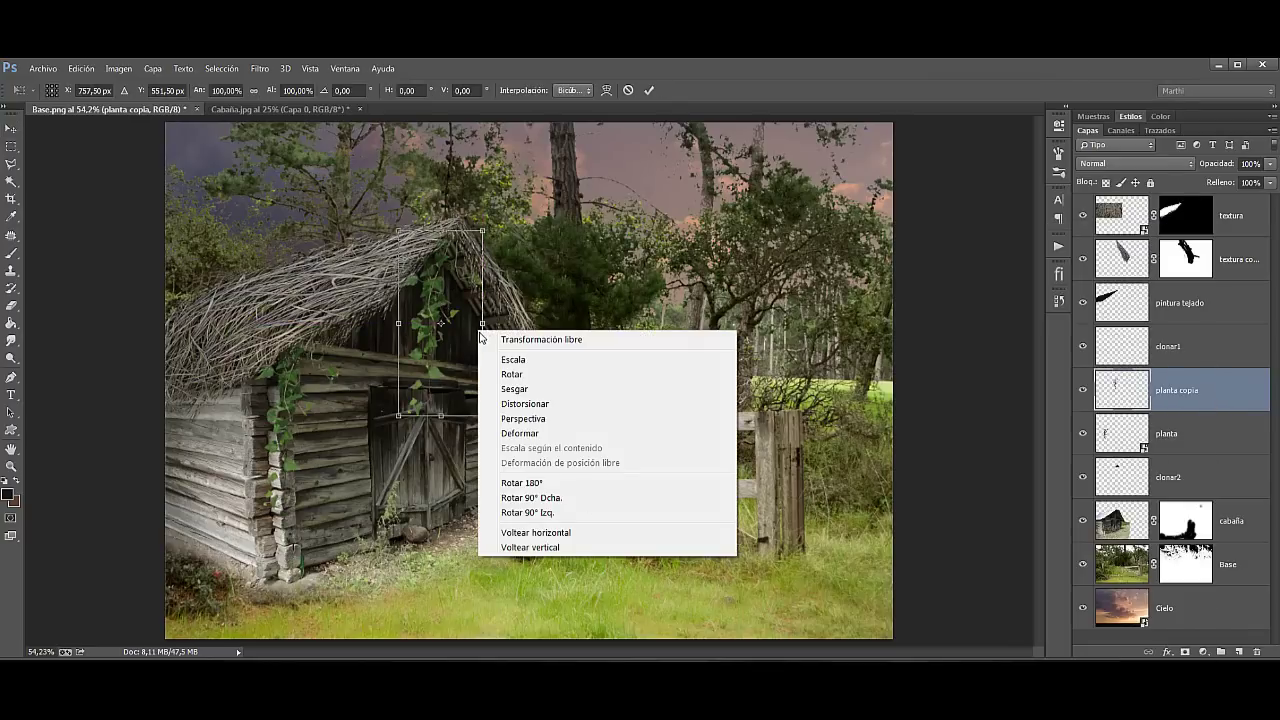
click(576, 533)
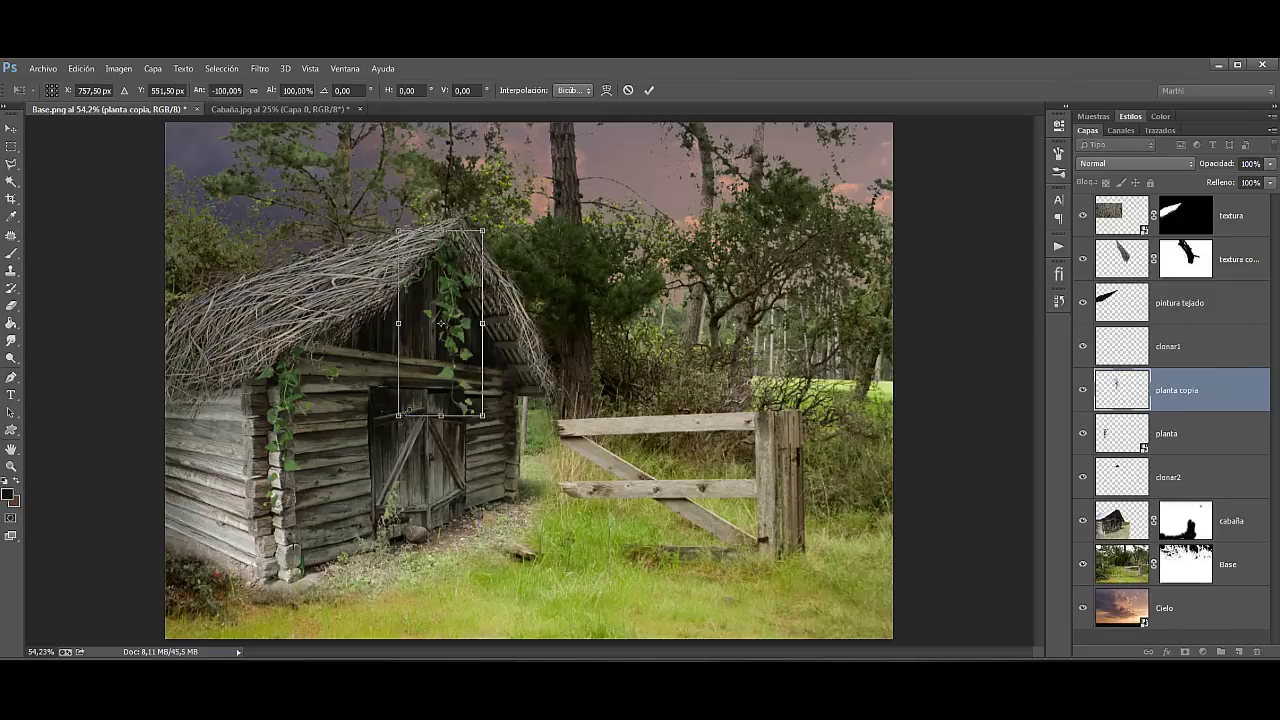
drag(399, 414, 430, 349)
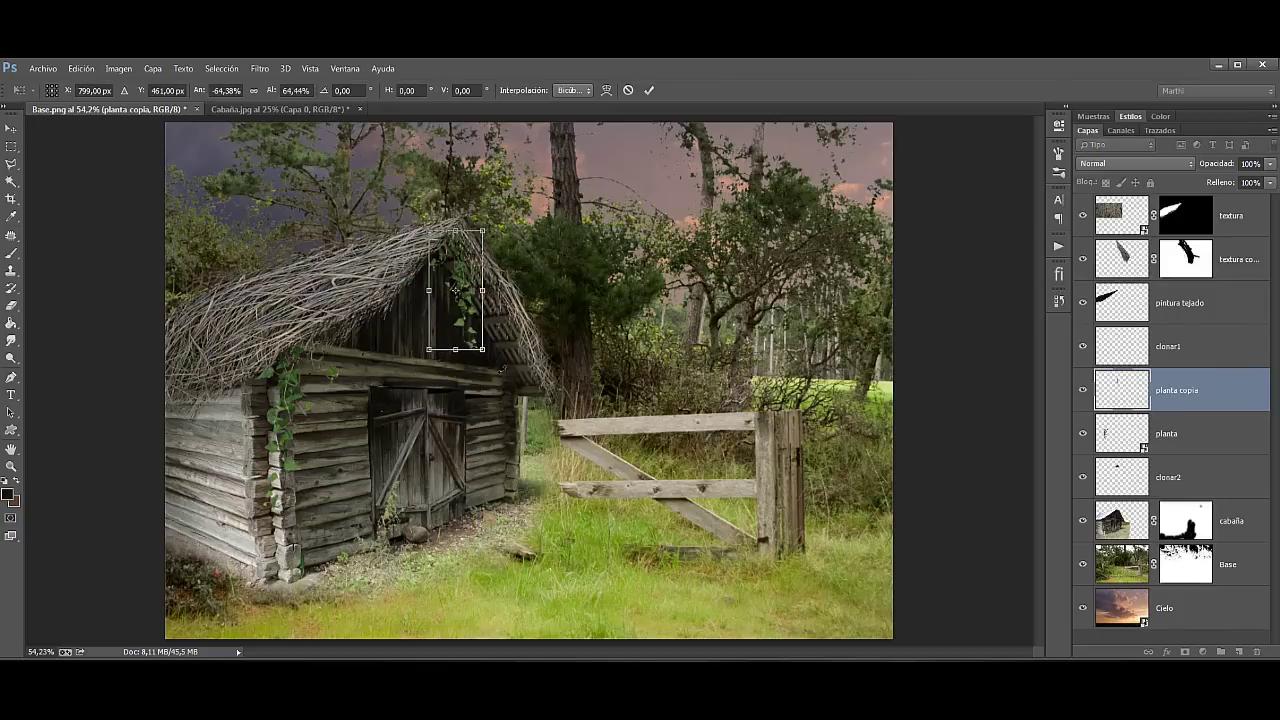
drag(502, 368, 555, 337)
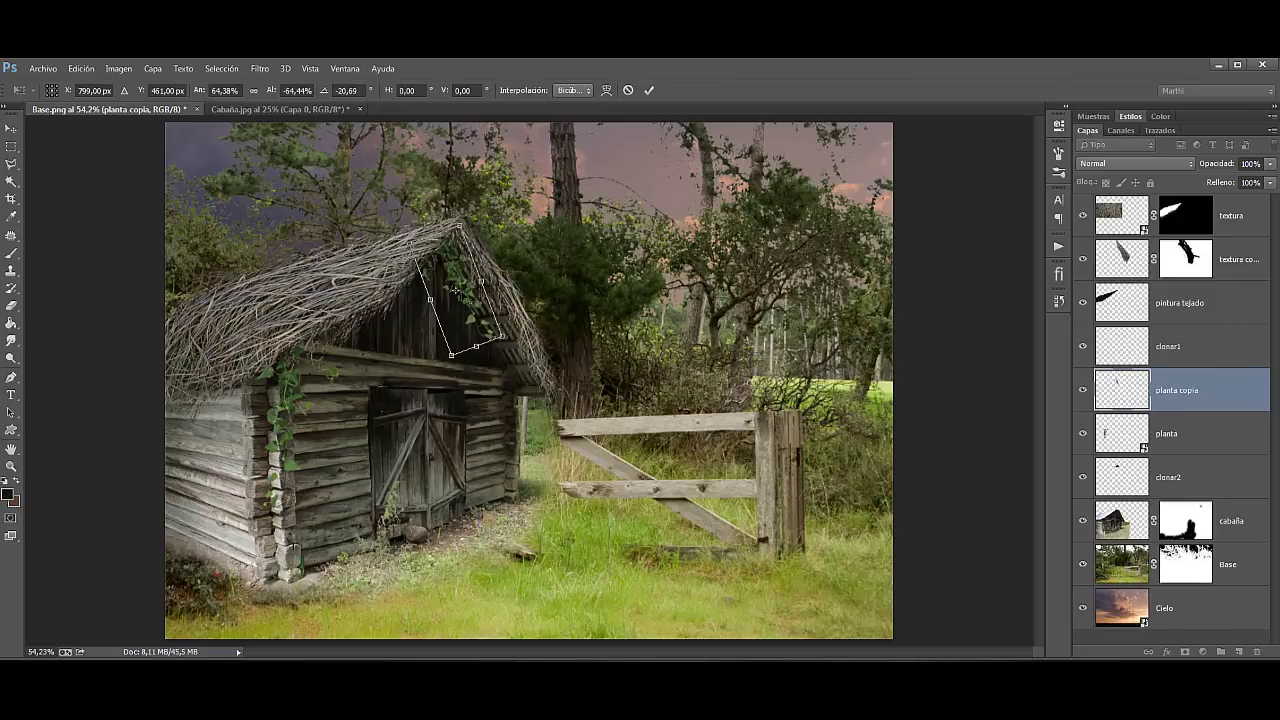
click(649, 90)
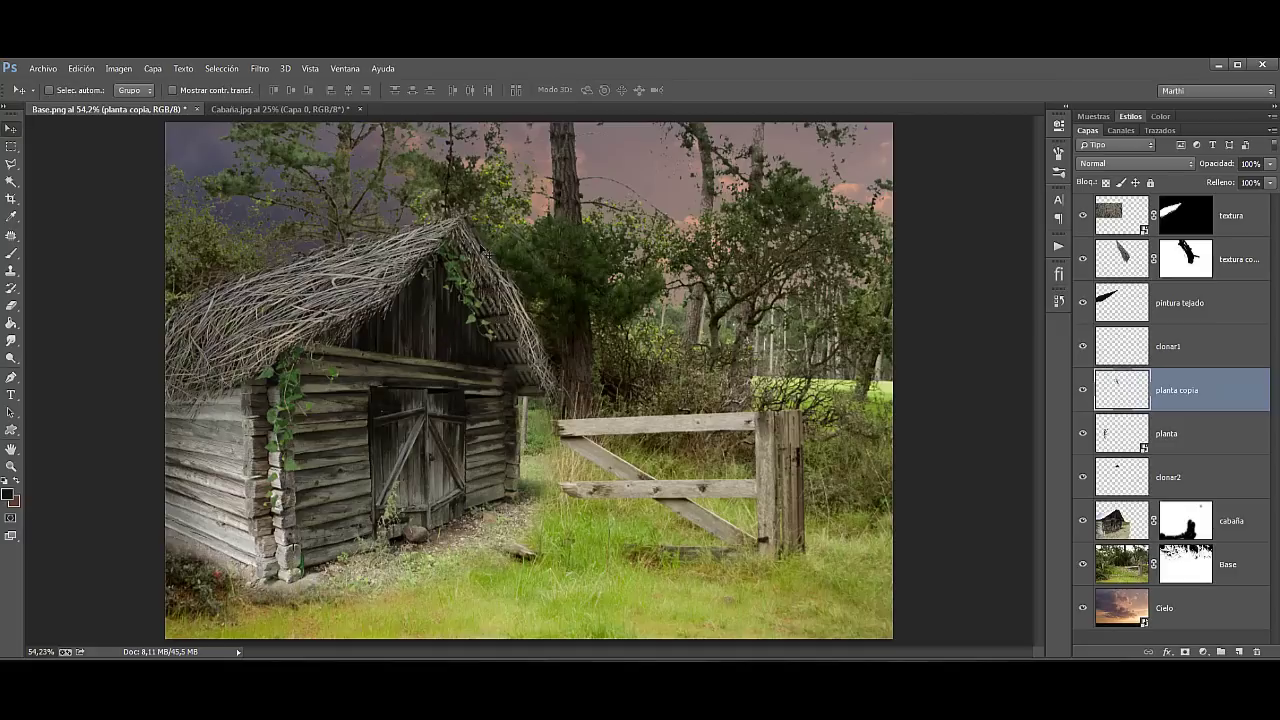
mouse_move(487, 256)
mouse_down()
mouse_move(475, 272)
mouse_move(524, 358)
mouse_up()
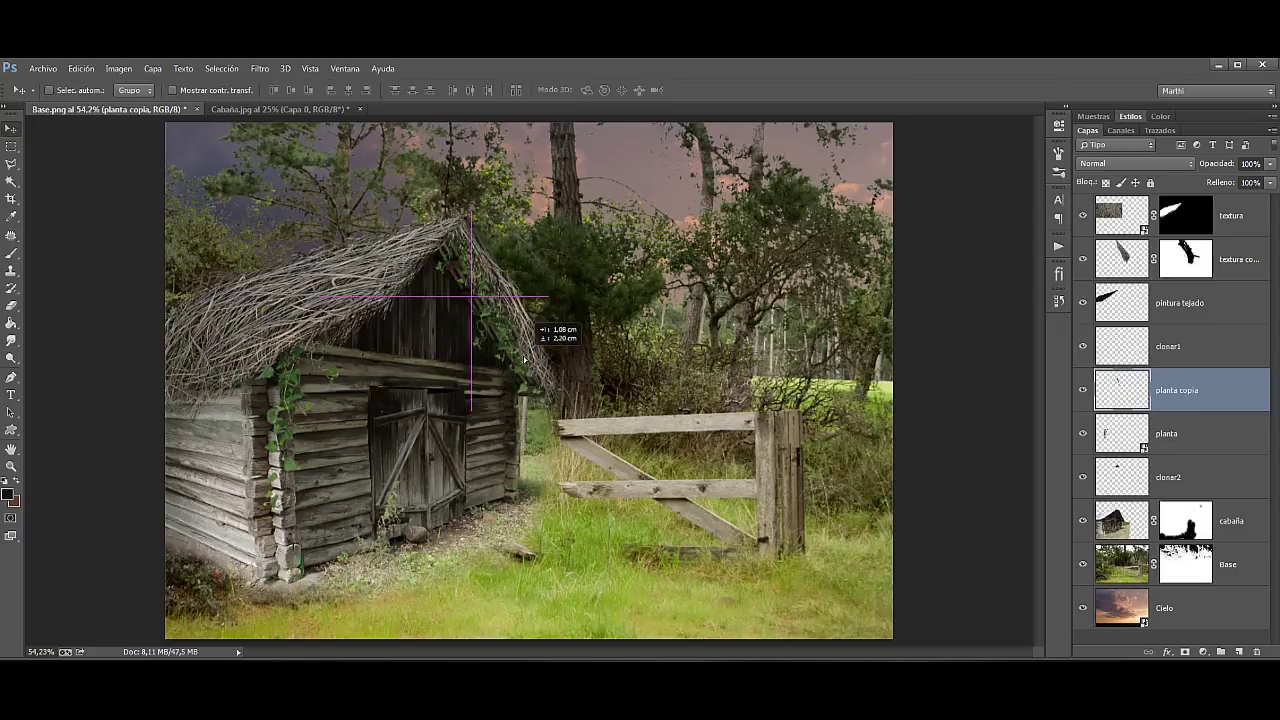
Step: Duplicate the ivy, rotate the copy 16.5°, and shift it down the roof's right edge
key(ctrl+j)
key(ctrl+t)
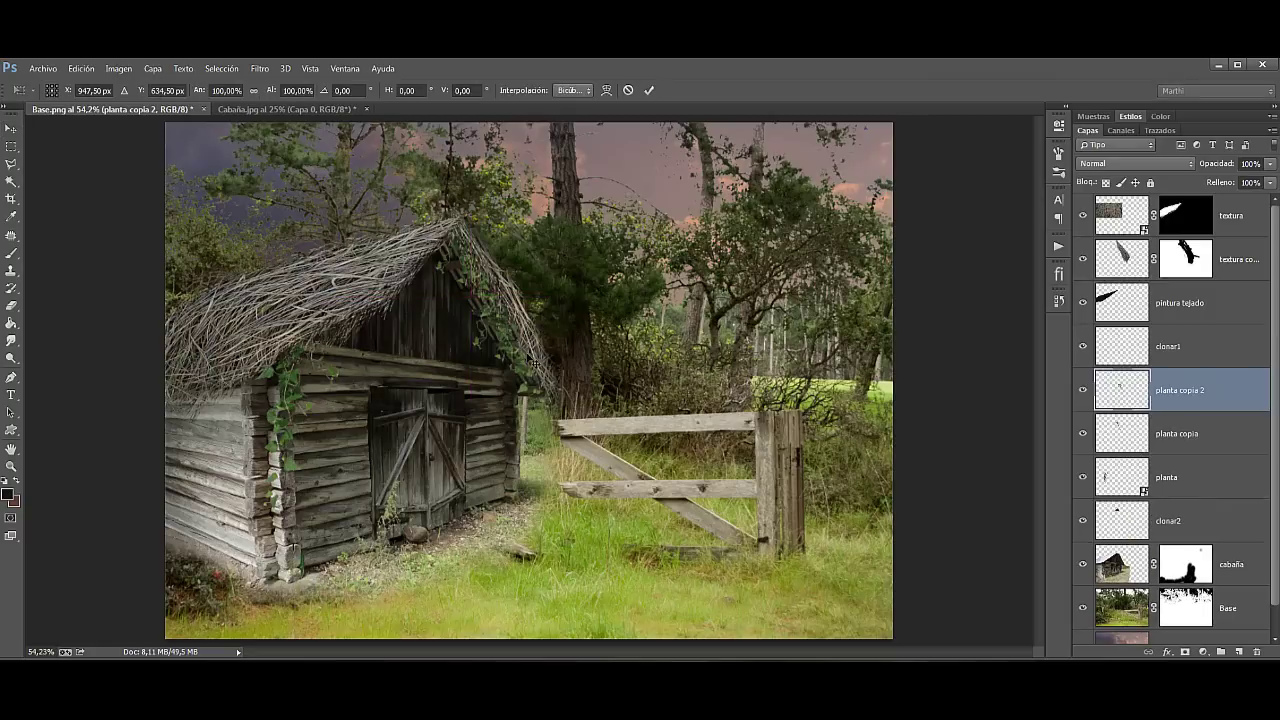
drag(545, 467, 530, 479)
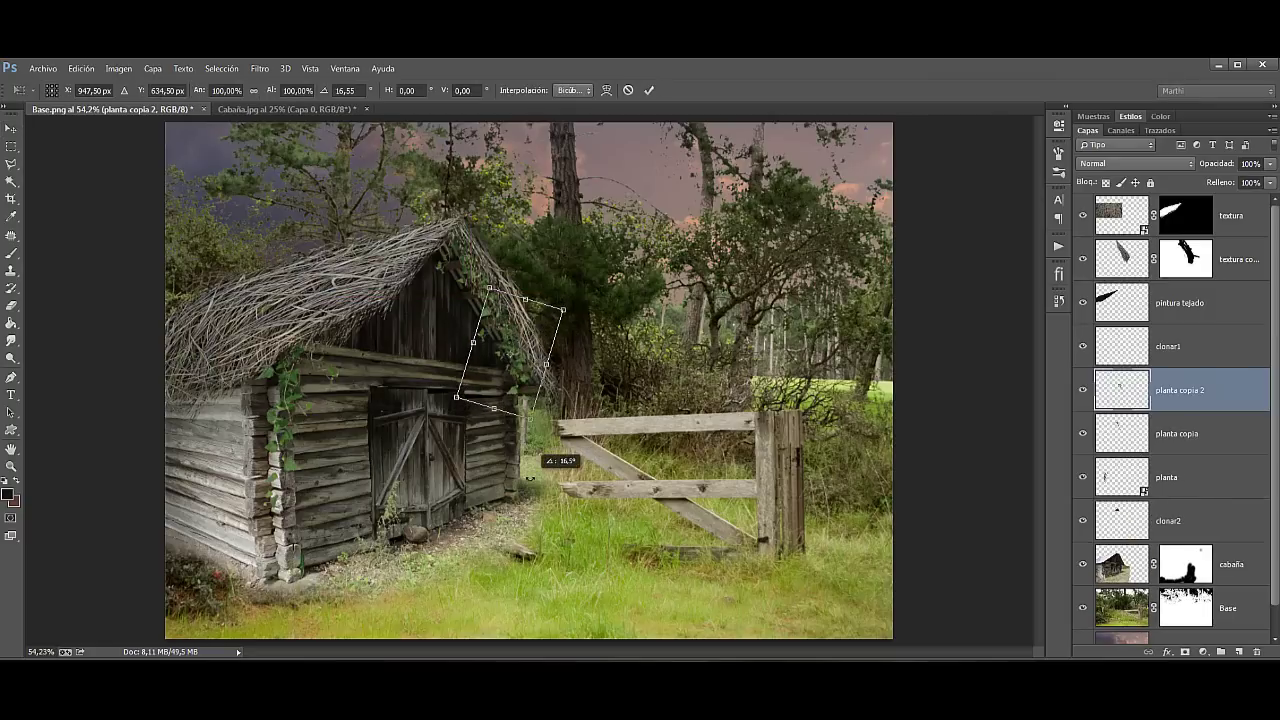
drag(530, 335, 536, 343)
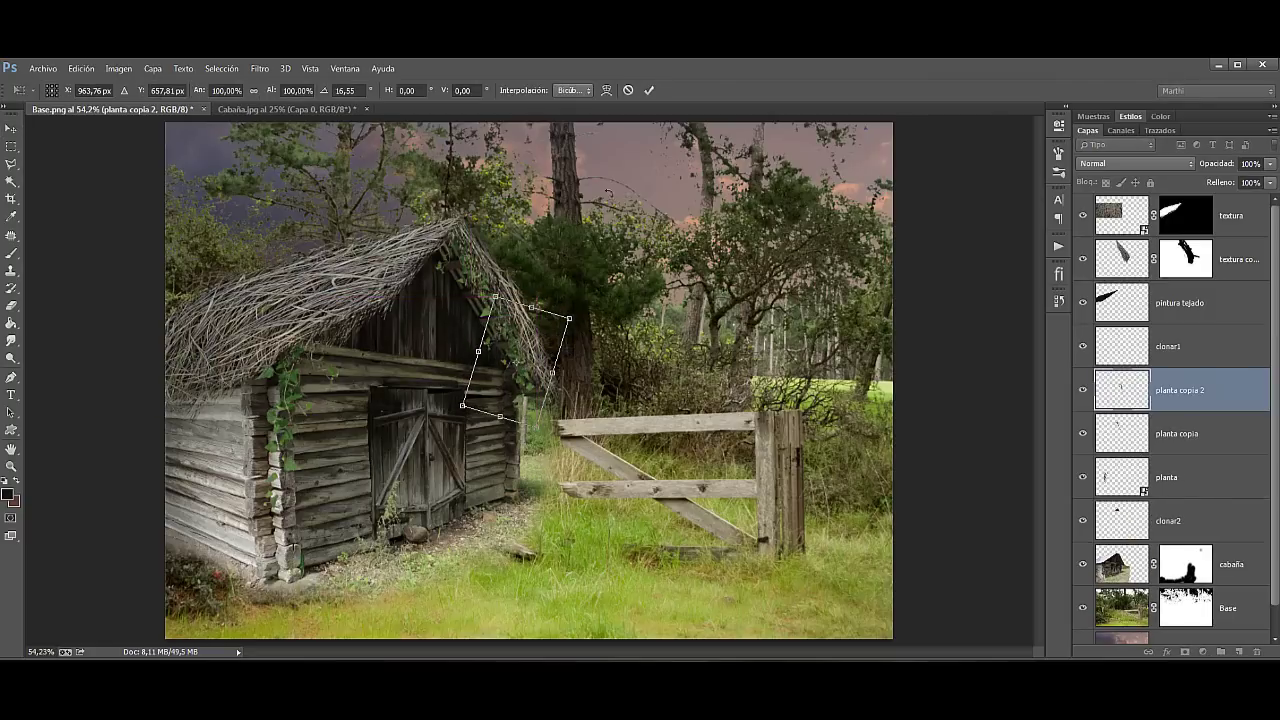
click(648, 90)
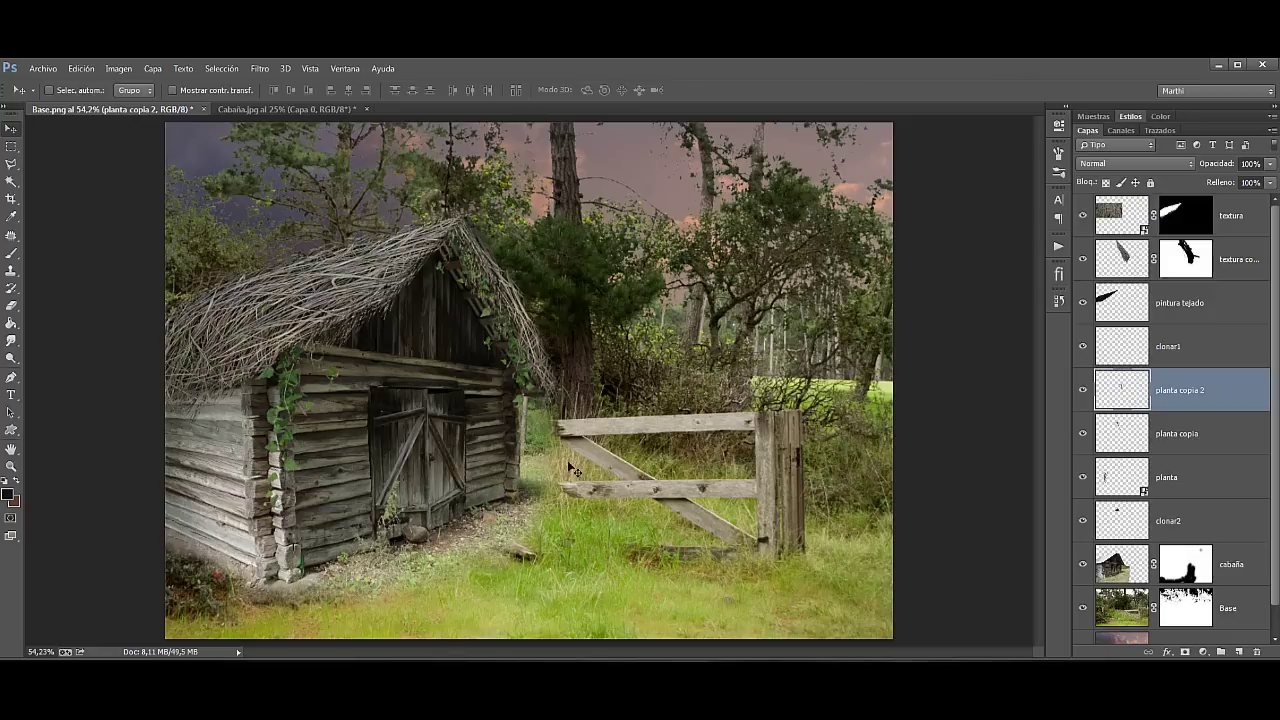
Step: Drag another ivy copy under the gable, scale it to 109%, flip it vertically and tilt it
drag(524, 368, 437, 291)
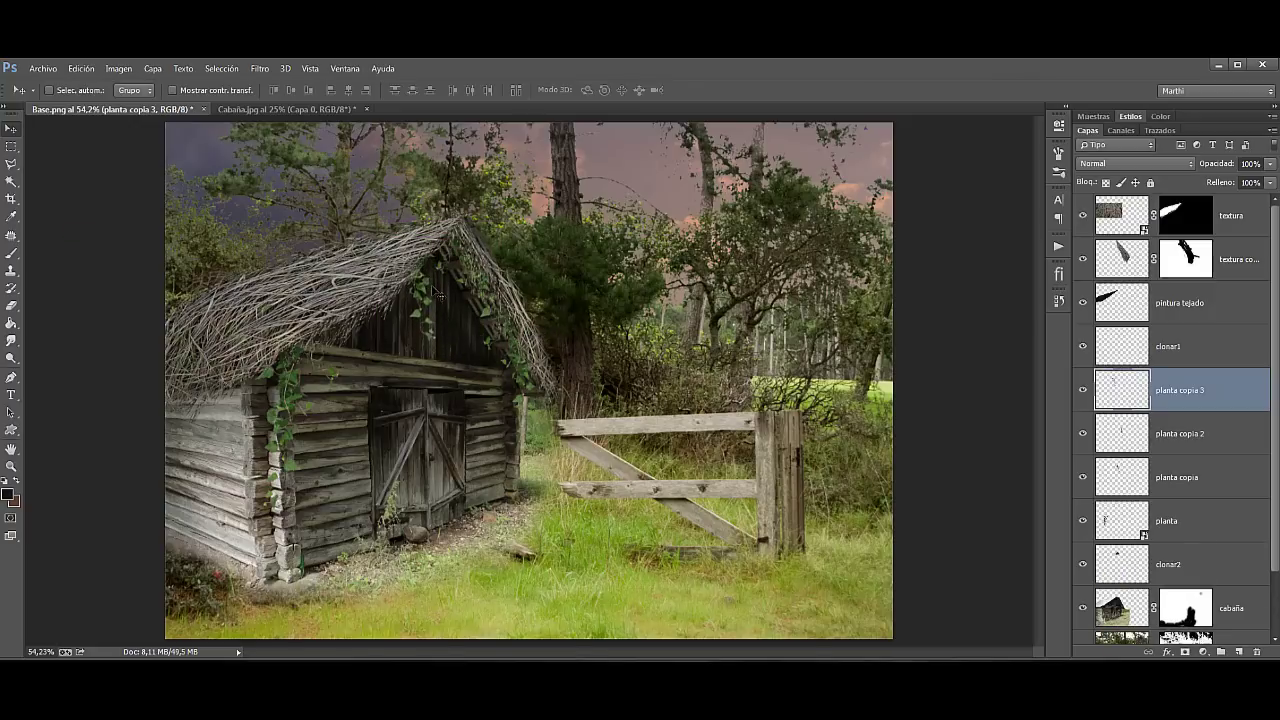
key(ctrl+t)
drag(437, 342, 441, 352)
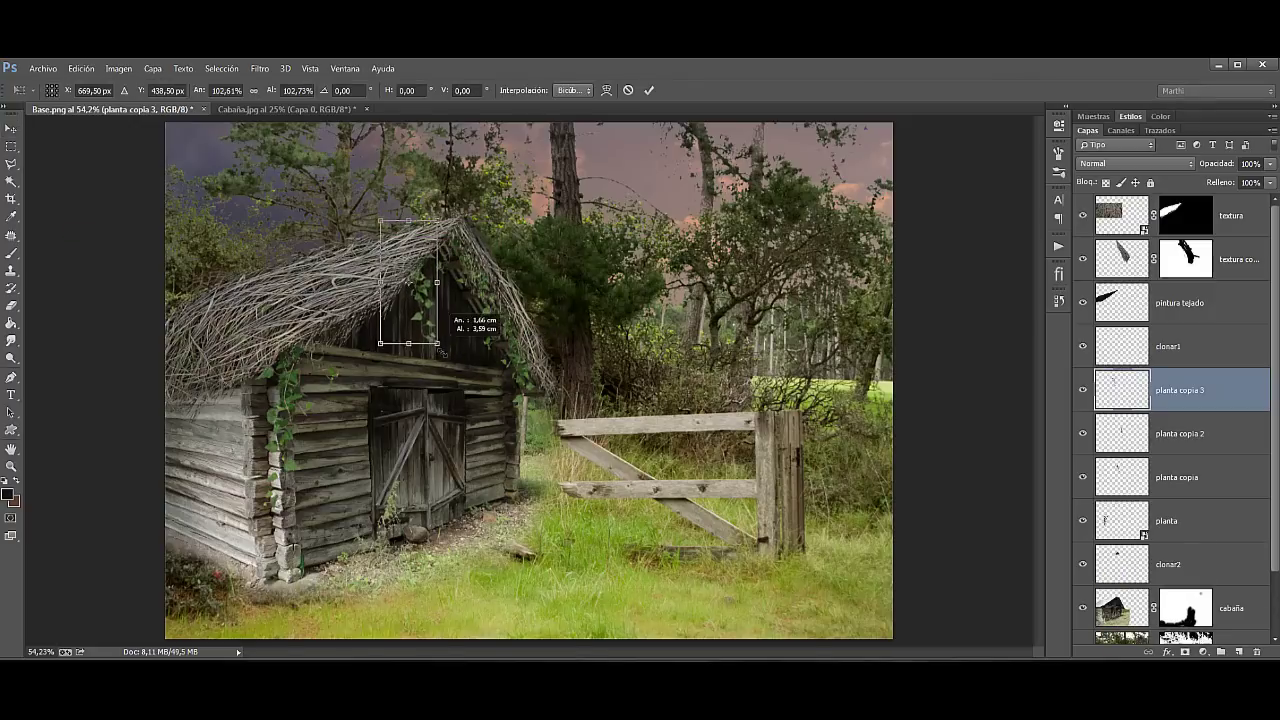
right_click(433, 334)
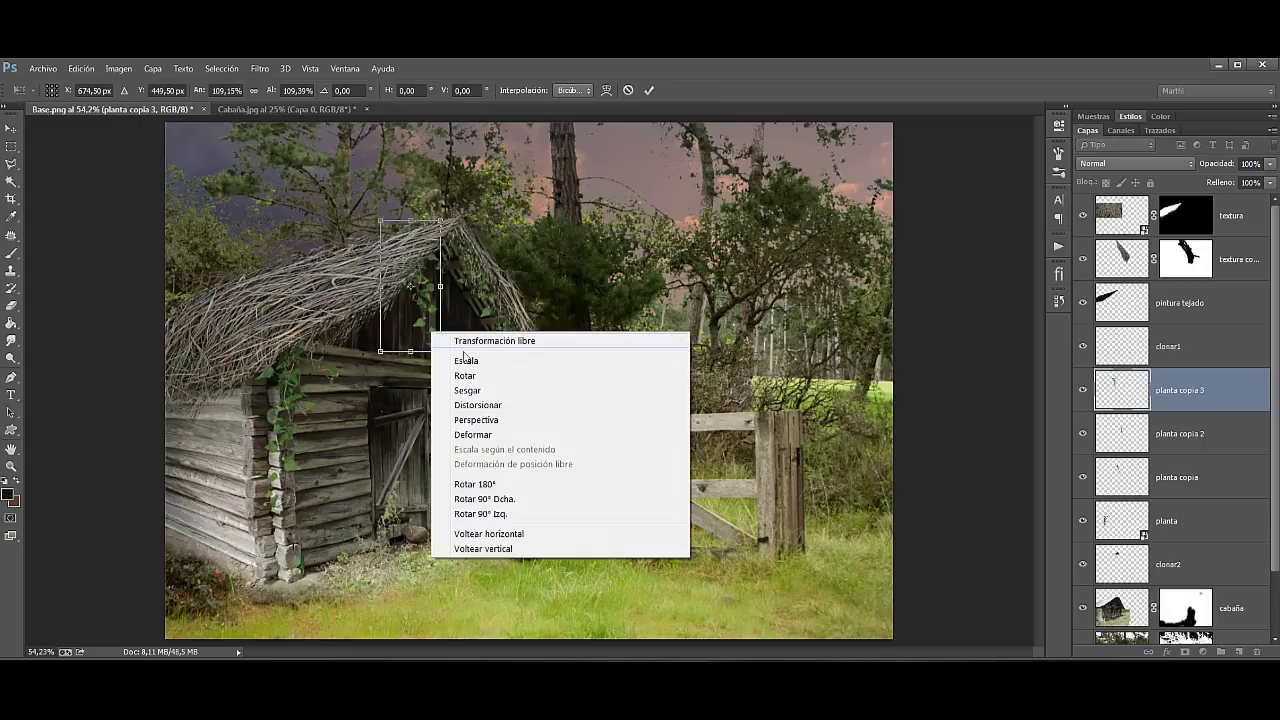
click(483, 548)
mouse_move(468, 336)
mouse_down()
mouse_move(470, 296)
mouse_move(441, 273)
mouse_up()
click(648, 90)
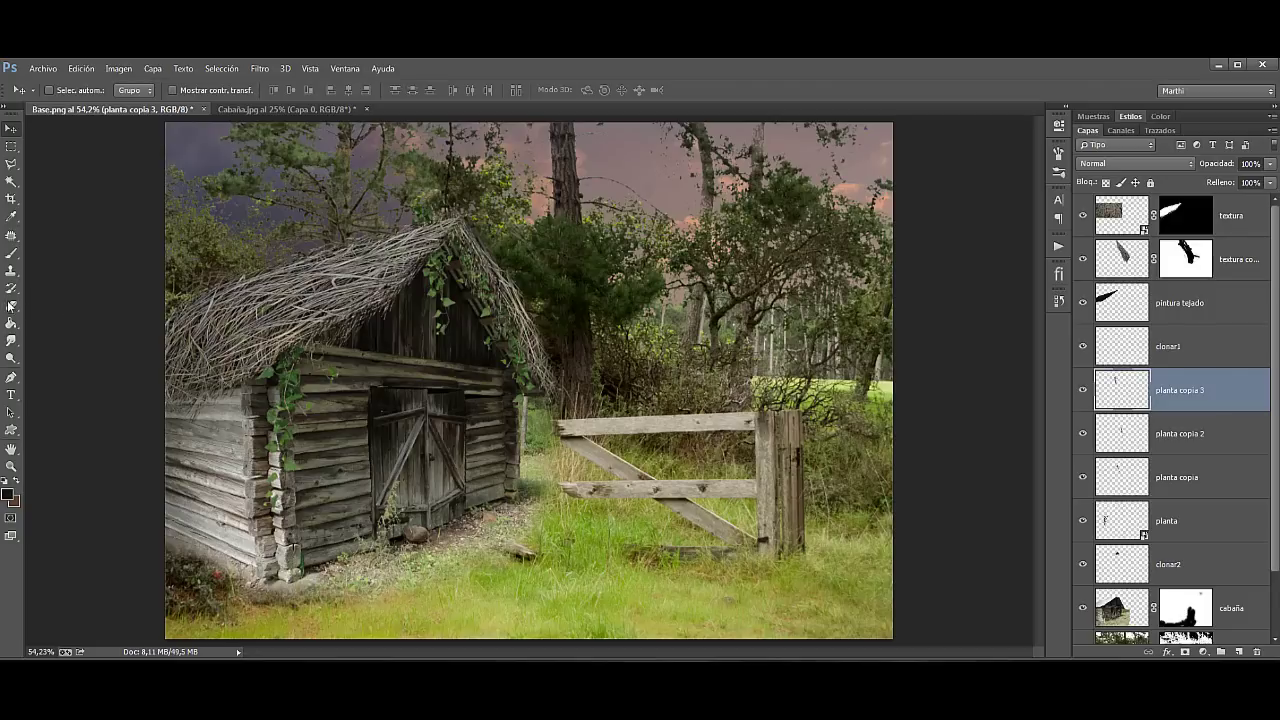
click(10, 466)
Step: Zoom in and erase the ivy leaves covering the tree trunk
drag(420, 234, 446, 226)
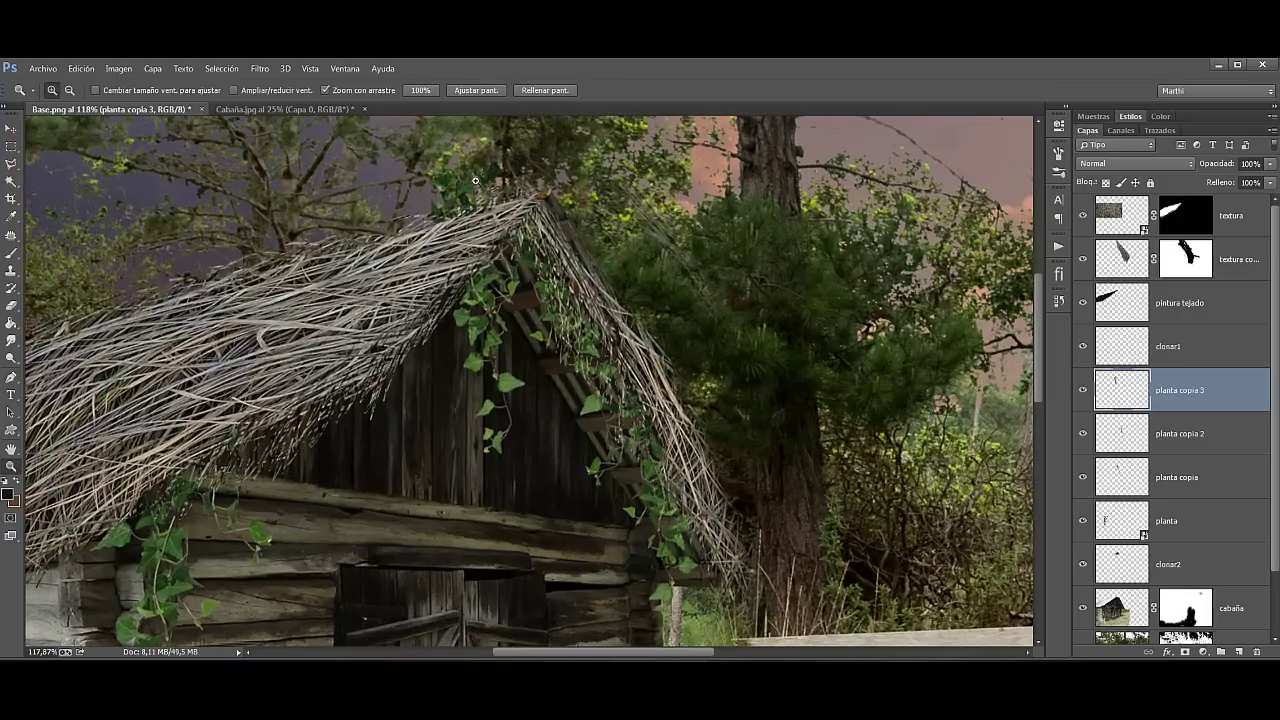
click(10, 305)
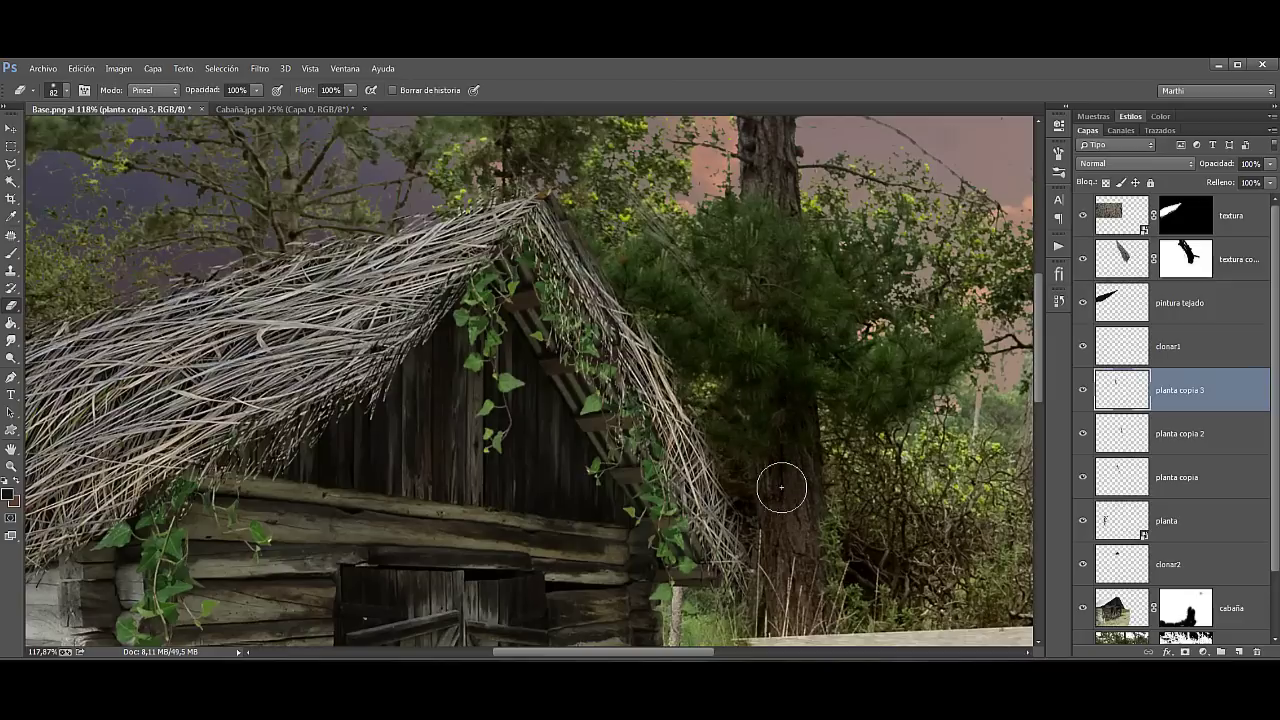
drag(781, 487, 758, 440)
Step: Group the four planta layers into a group named 'plantas' and fit the image on screen
shift+click(1233, 524)
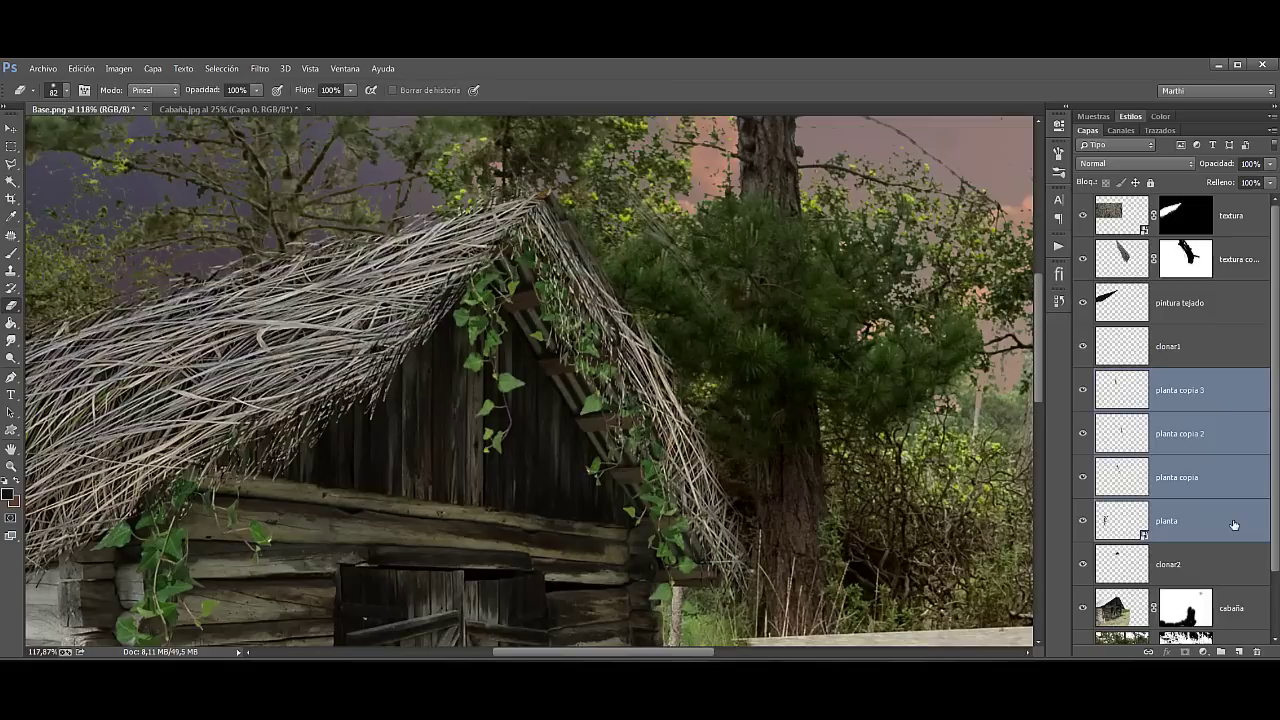
key(ctrl+g)
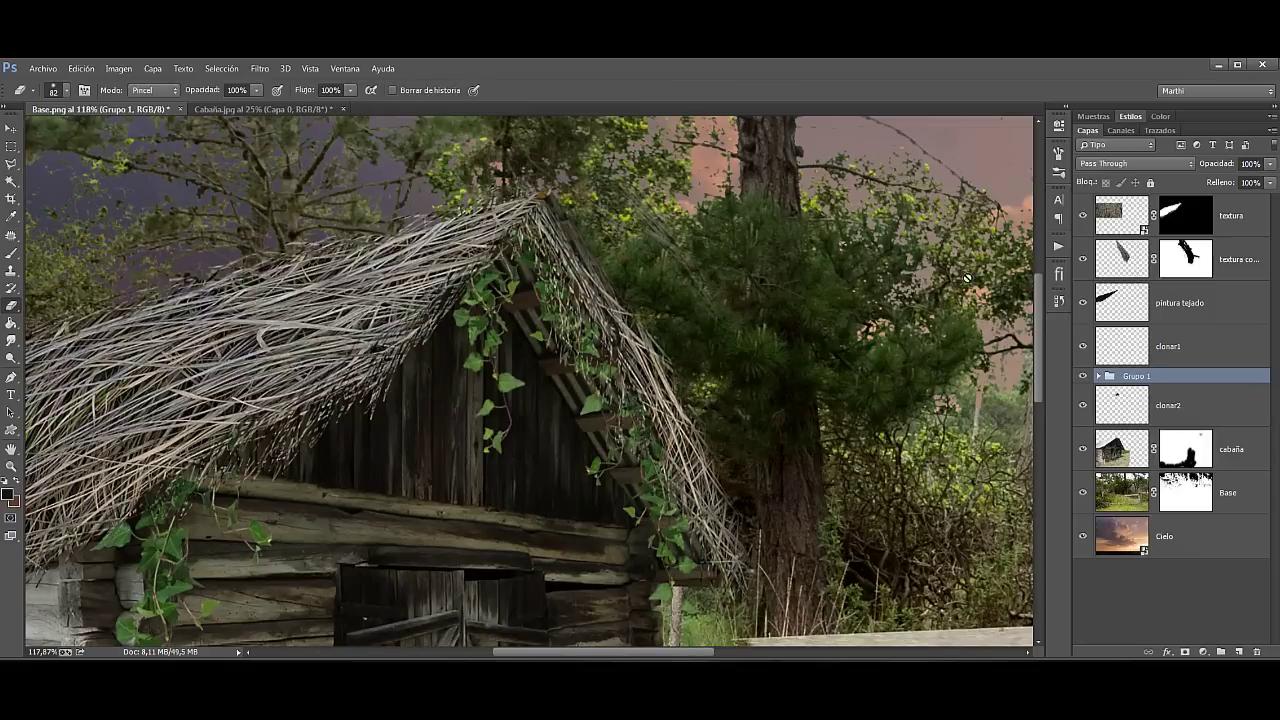
double_click(1137, 376)
text(plan)
text(tas)
click(10, 467)
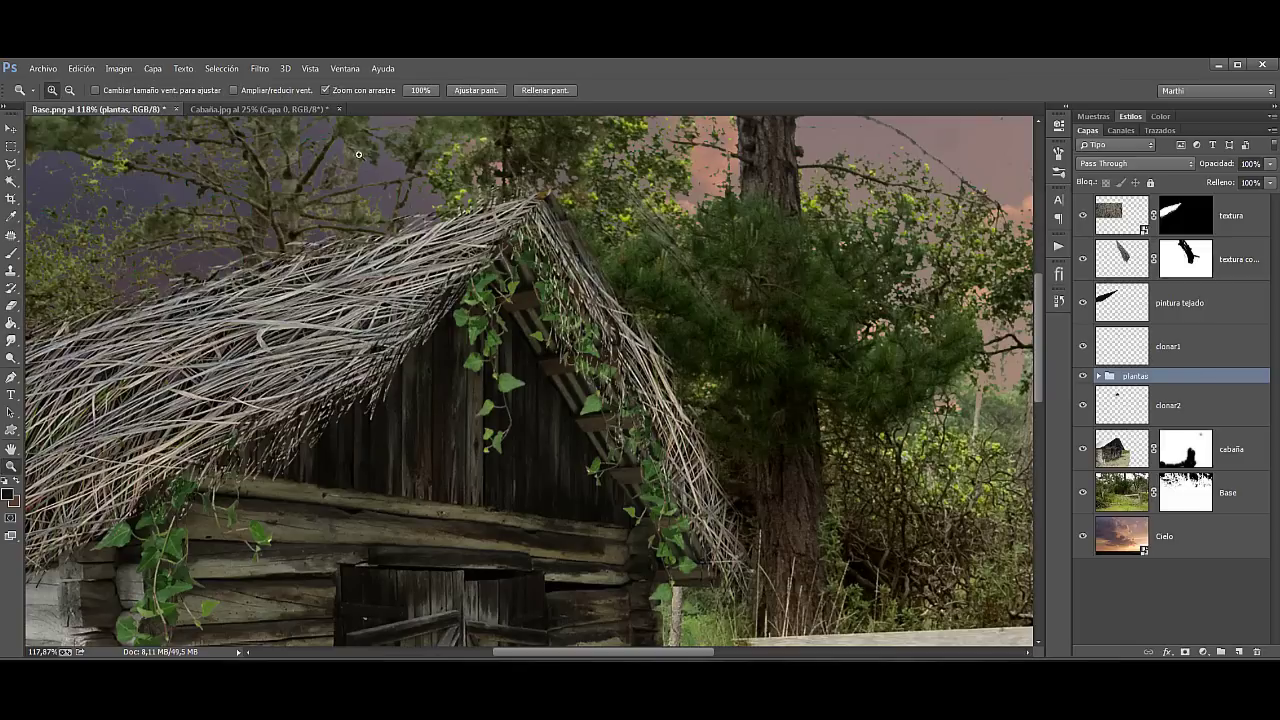
click(470, 91)
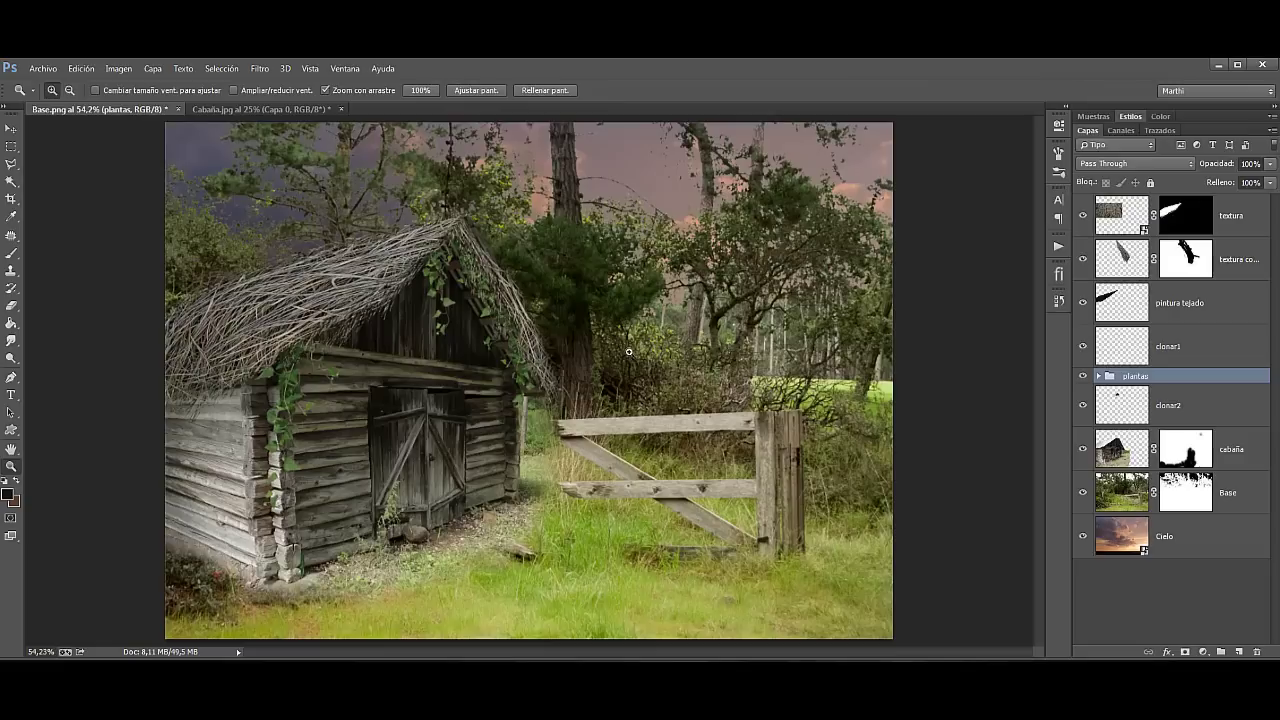
Step: Select the Base layer and zoom to about 120%, centred on the wooden fence
click(1120, 492)
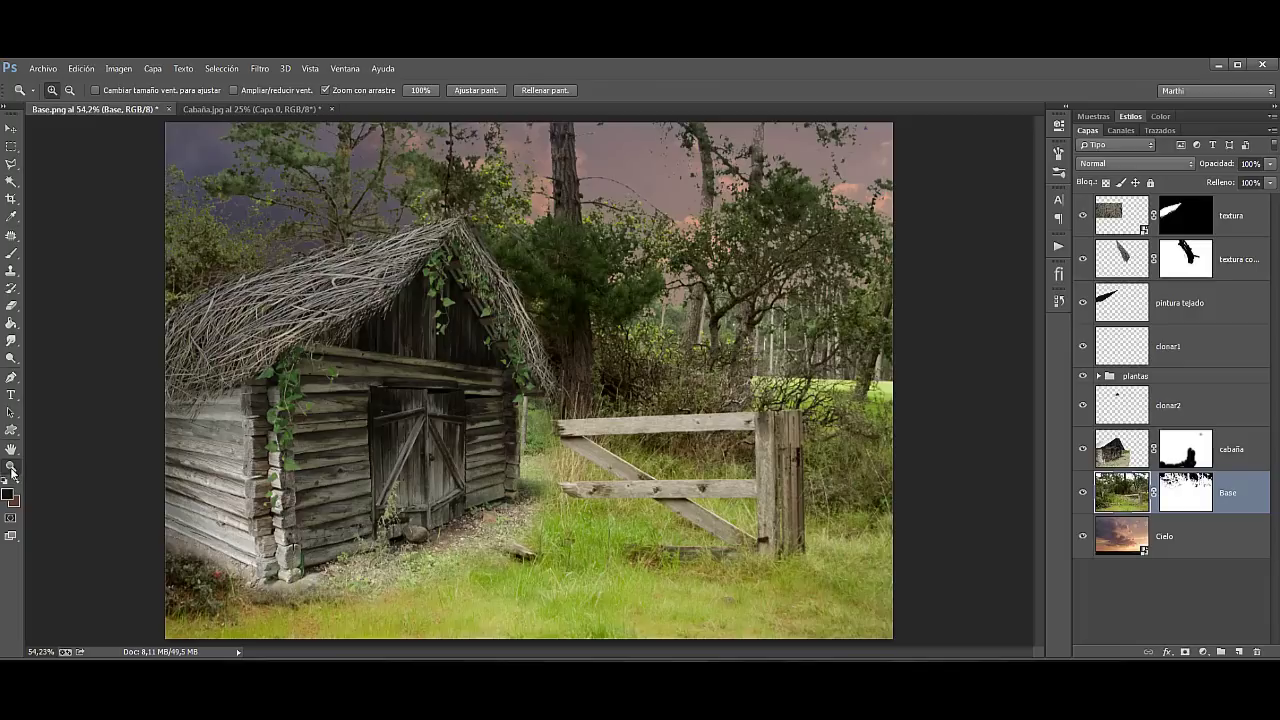
drag(731, 446, 754, 448)
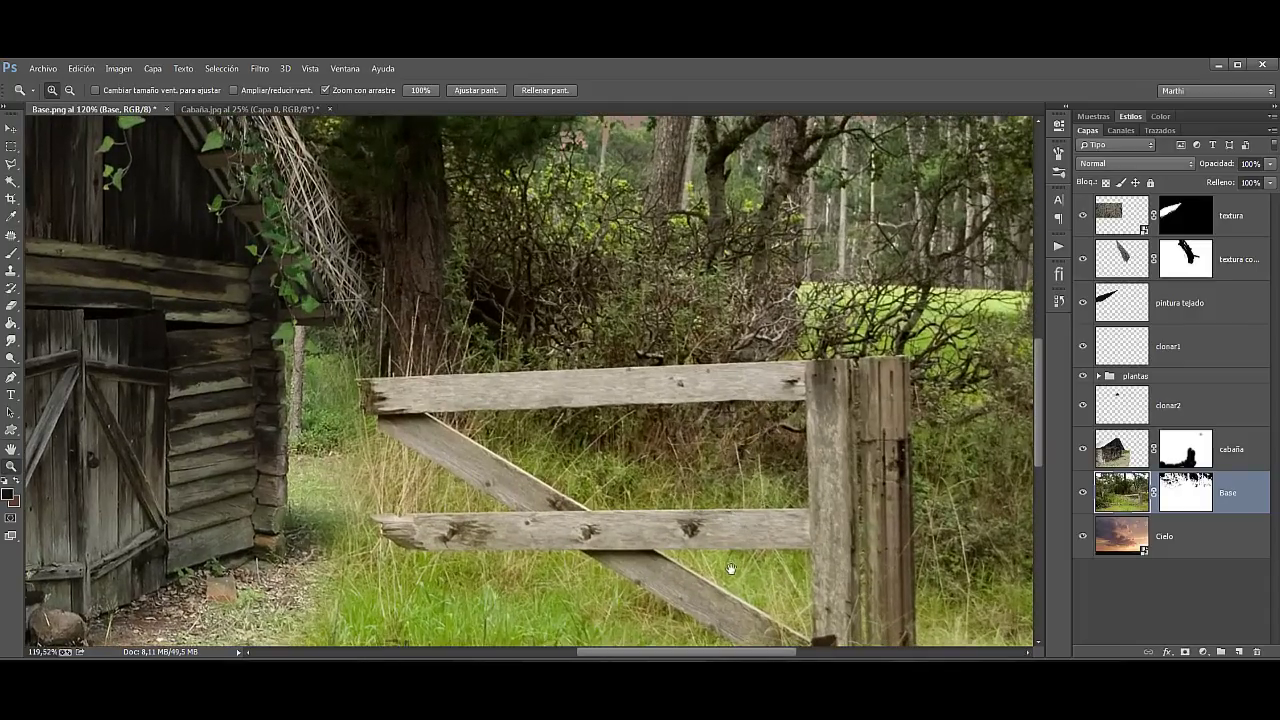
mouse_move(728, 560)
mouse_down()
mouse_move(722, 487)
mouse_move(697, 432)
mouse_up()
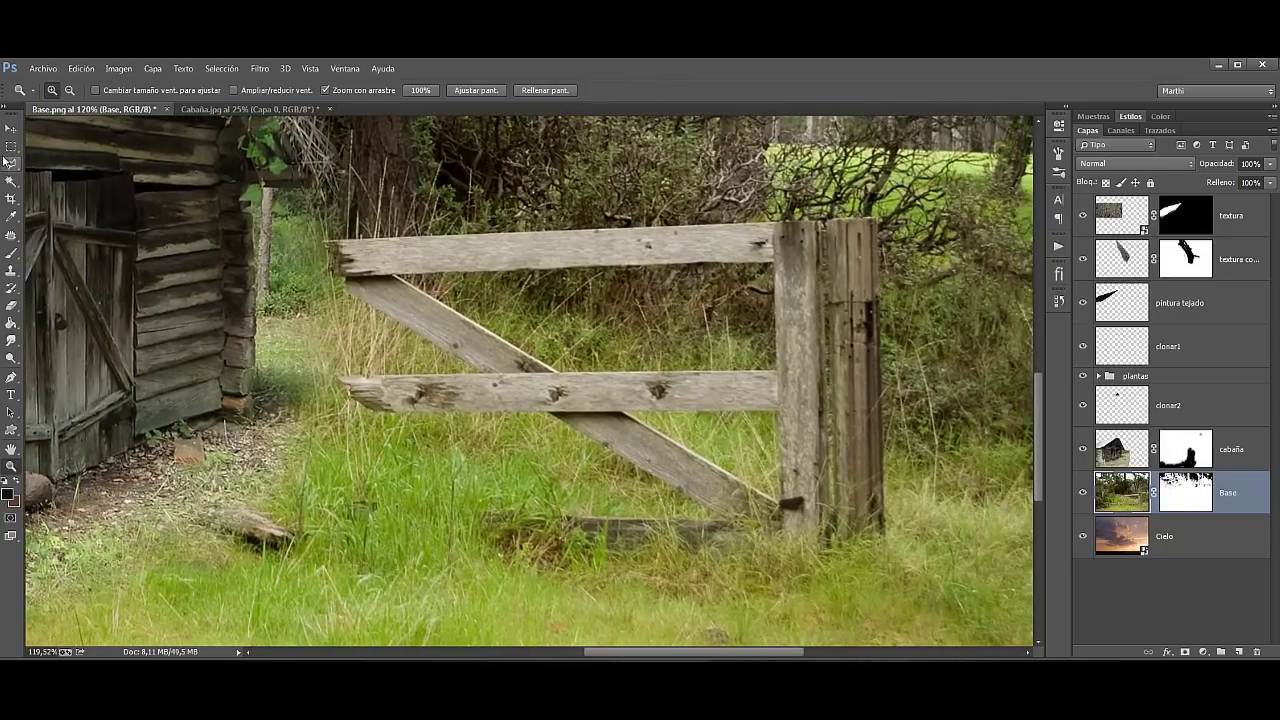
click(10, 165)
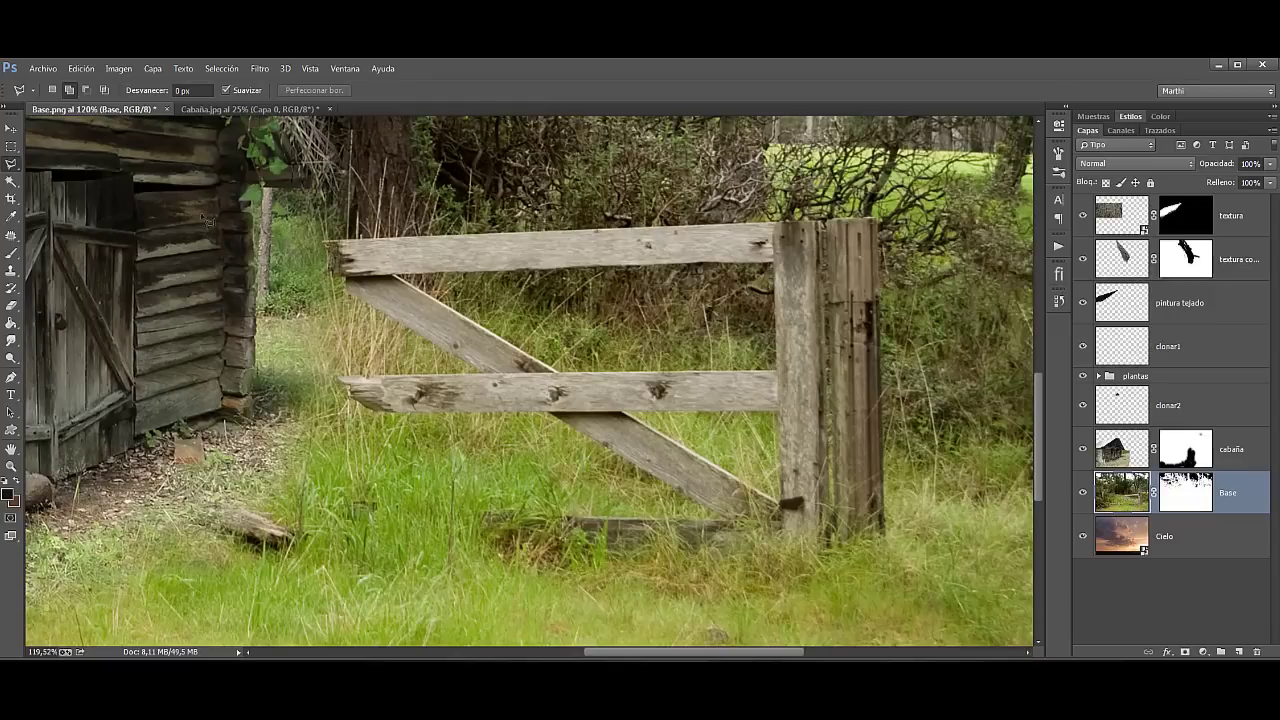
Step: With the Polygonal Lasso, trace the fence's top rail and right post
right_click(10, 165)
click(70, 175)
click(329, 243)
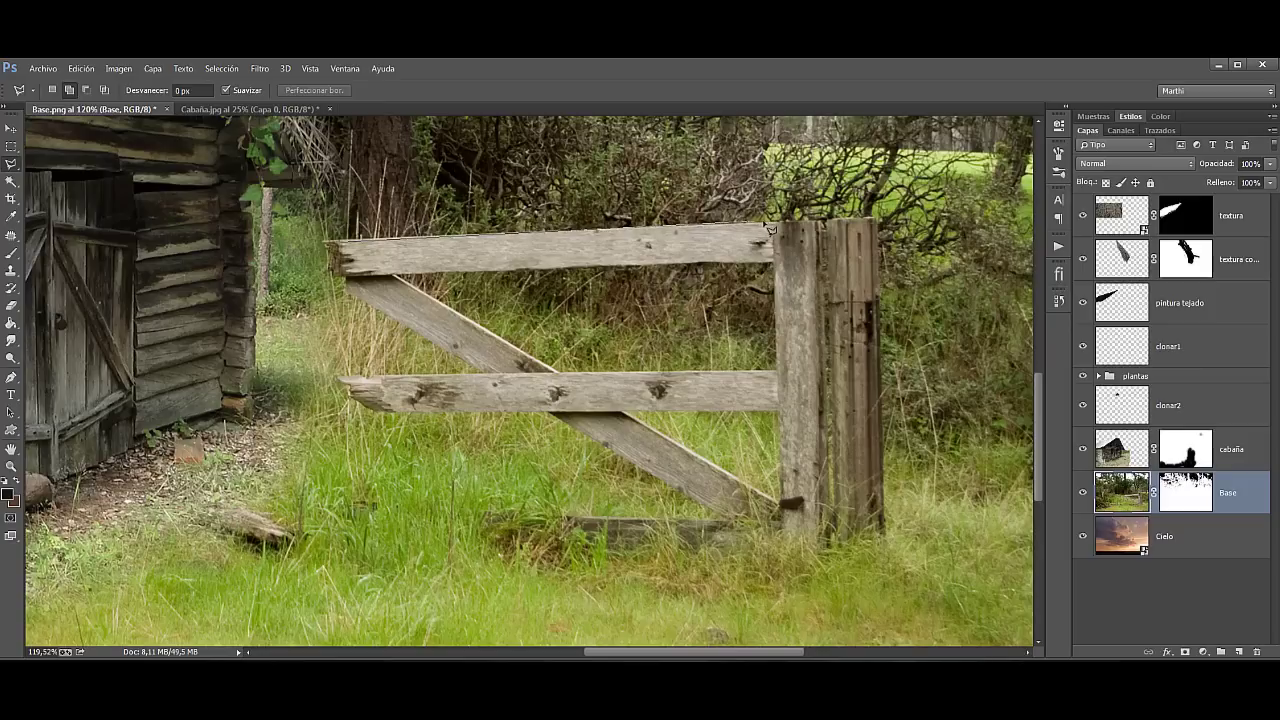
click(775, 227)
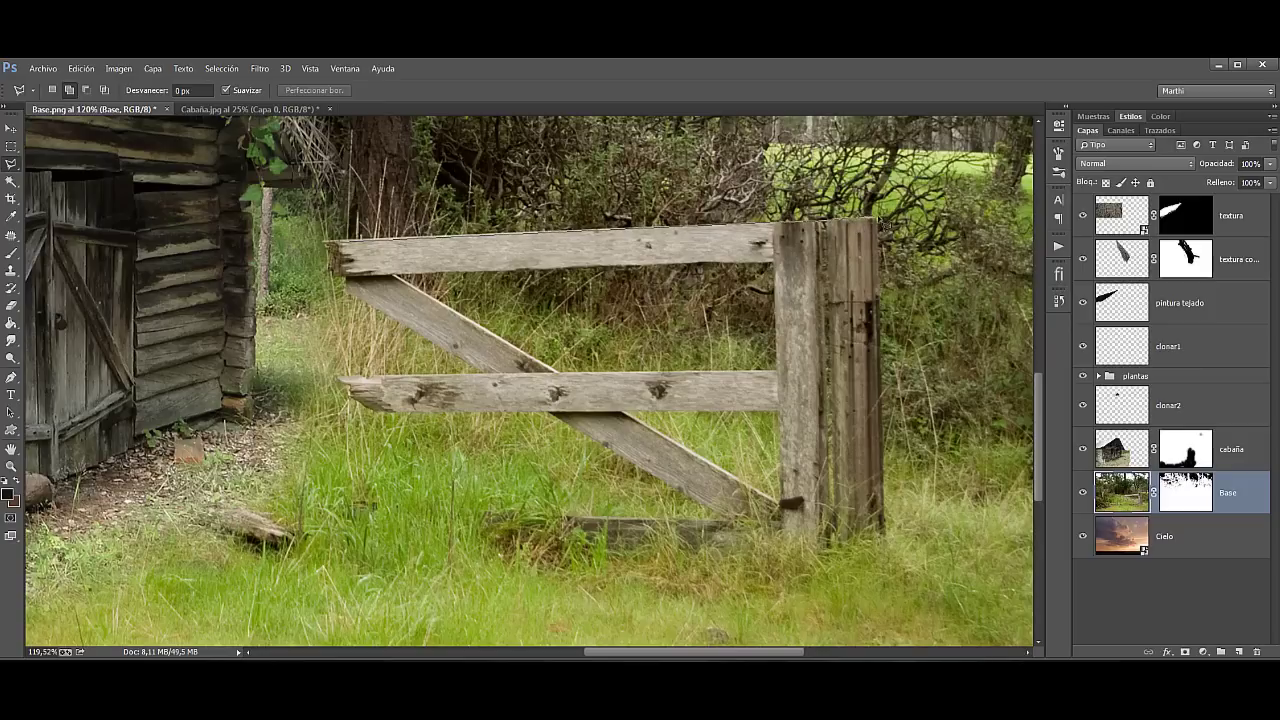
click(880, 222)
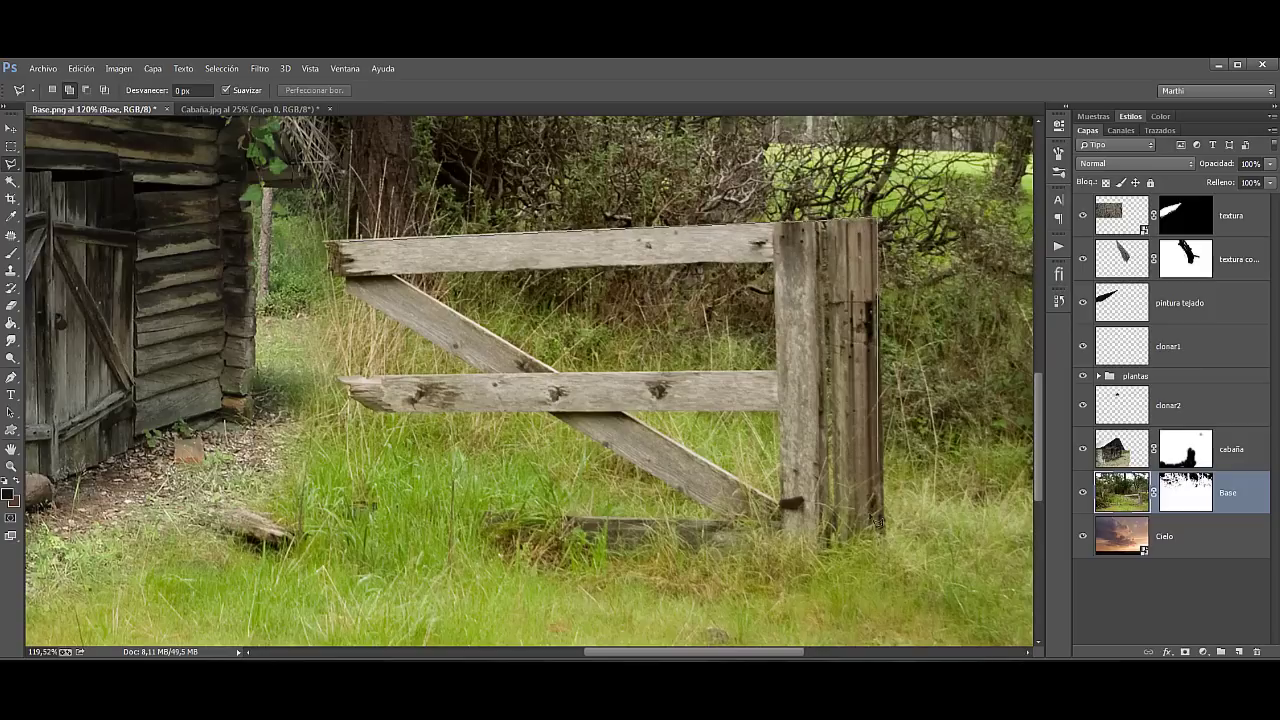
click(886, 538)
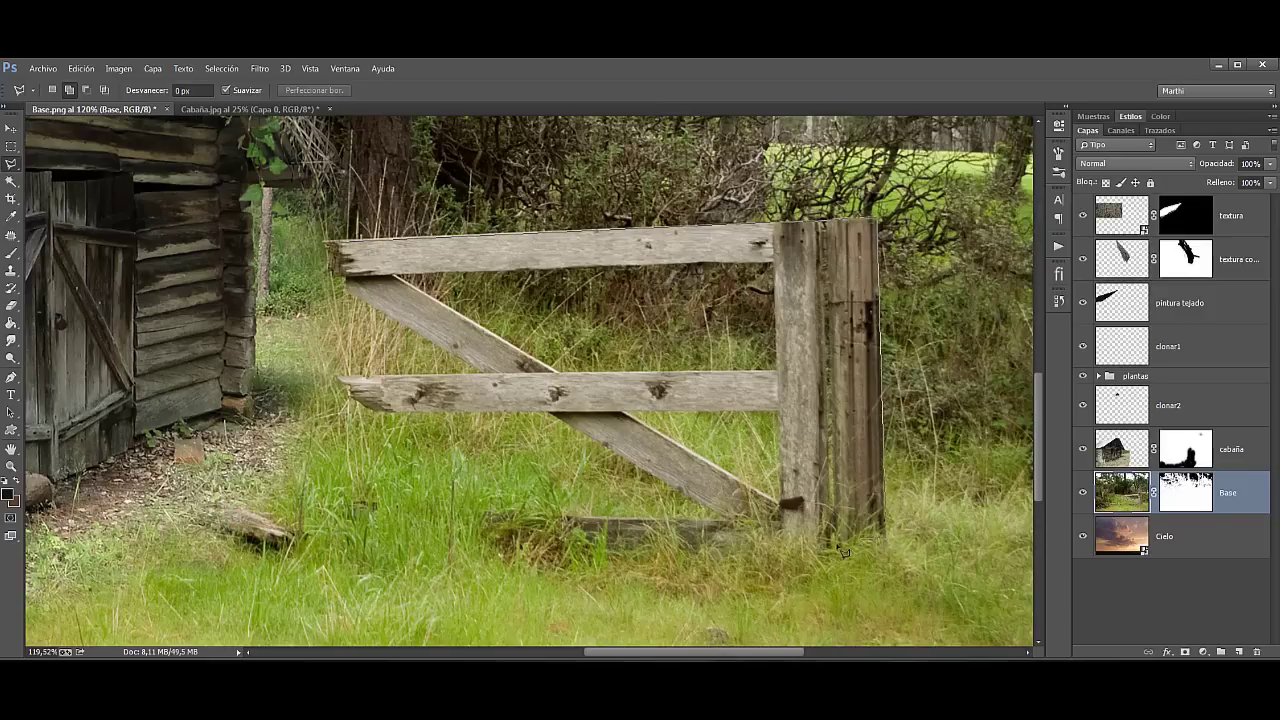
Step: Extend the outline around the bottom log and middle rail, then copy the gate to a new layer
click(674, 557)
click(483, 515)
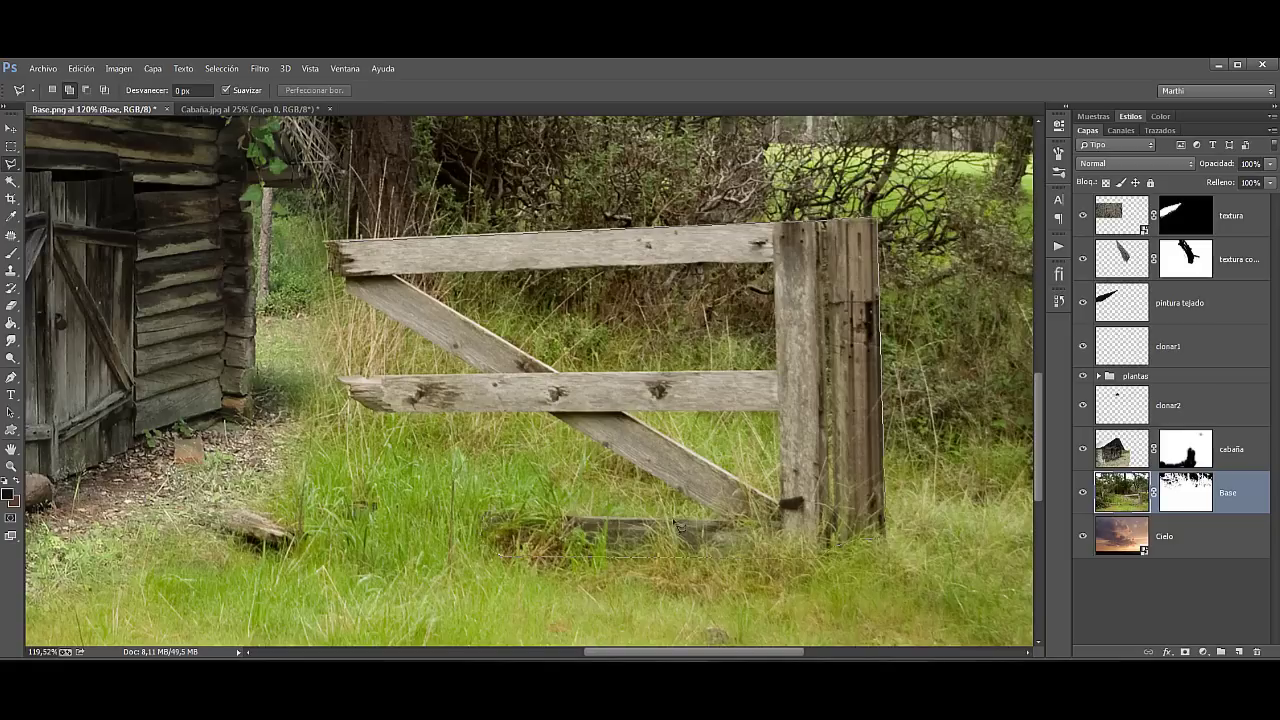
click(740, 527)
click(343, 383)
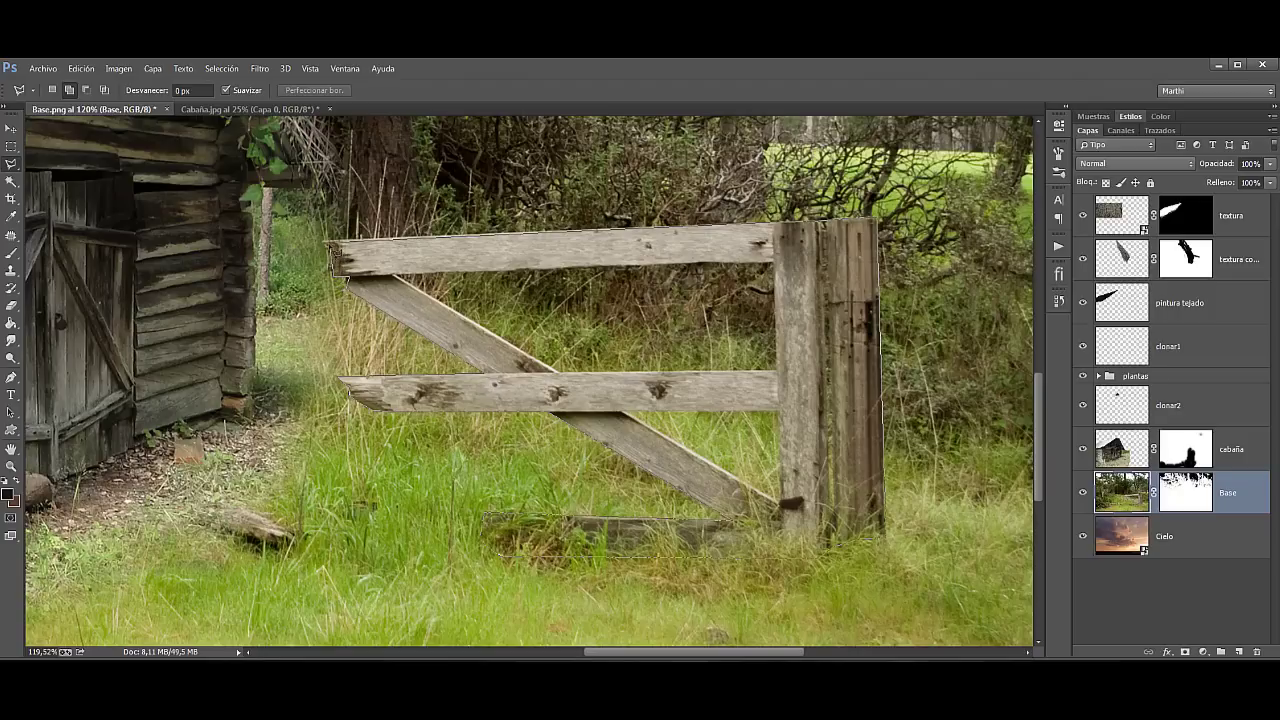
click(331, 245)
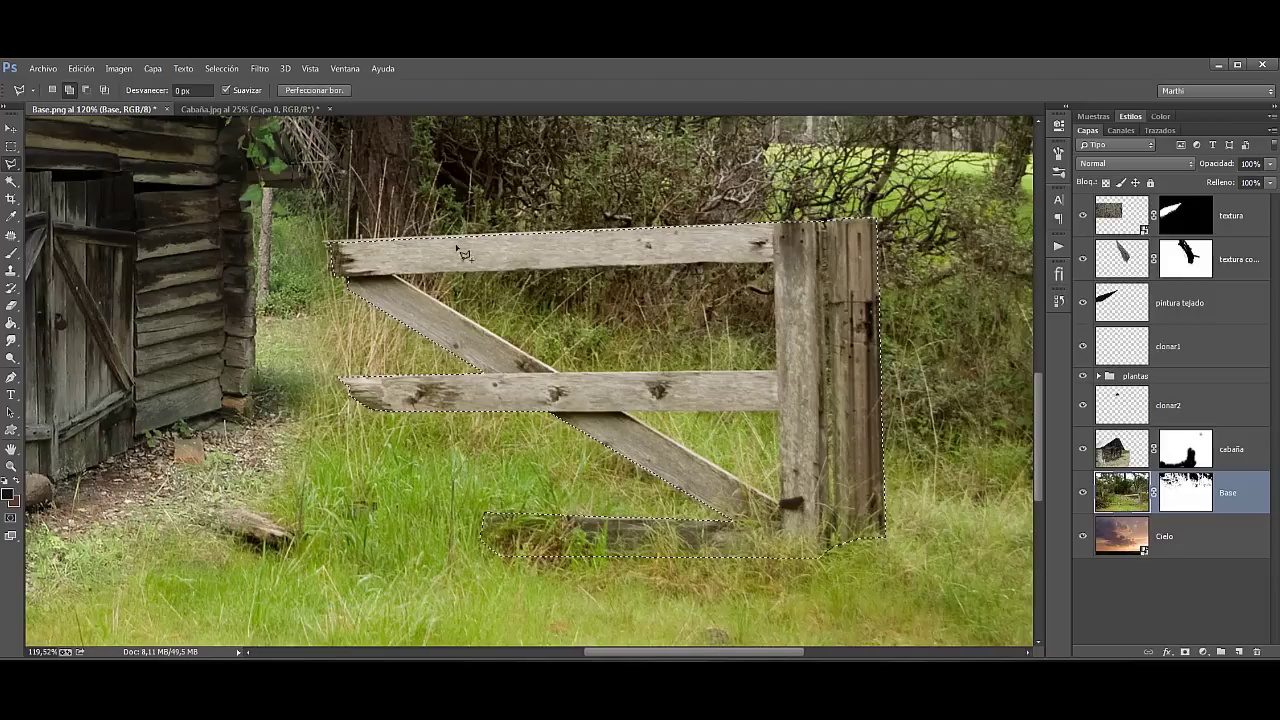
key(ctrl+j)
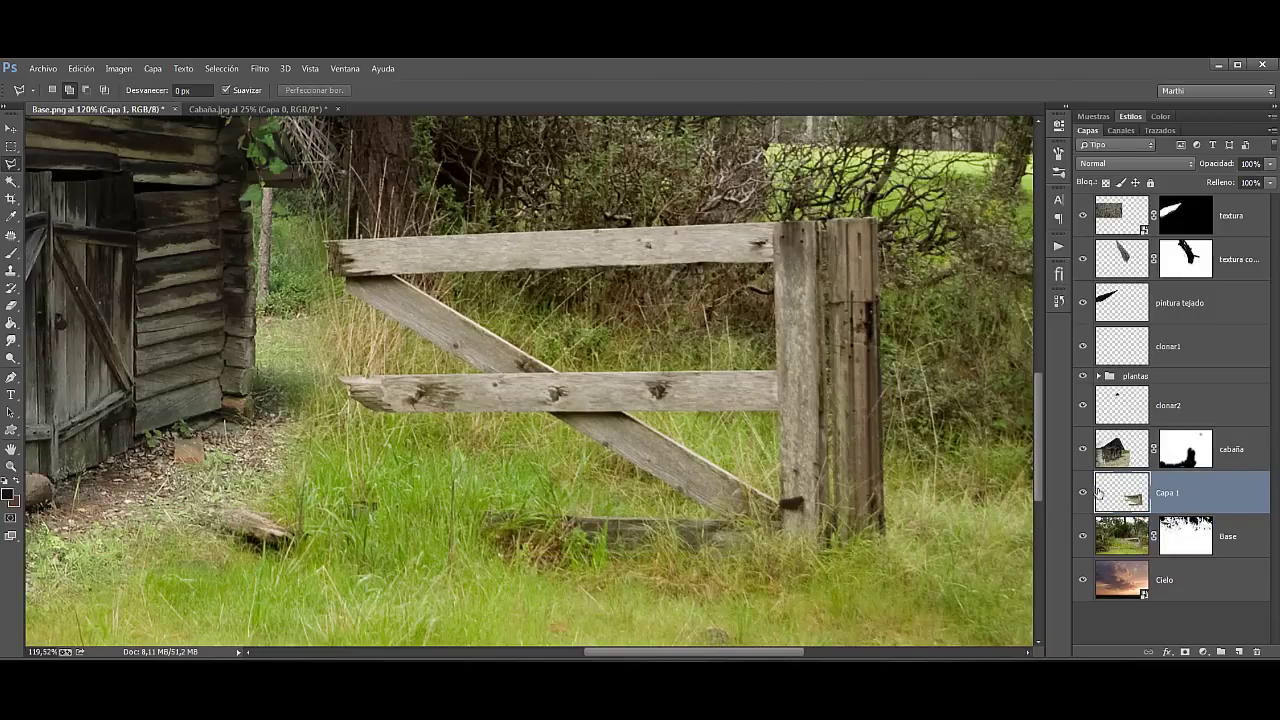
Step: Solo the gate copy layer and delete the grass in the gap under the top rail
alt+click(1083, 495)
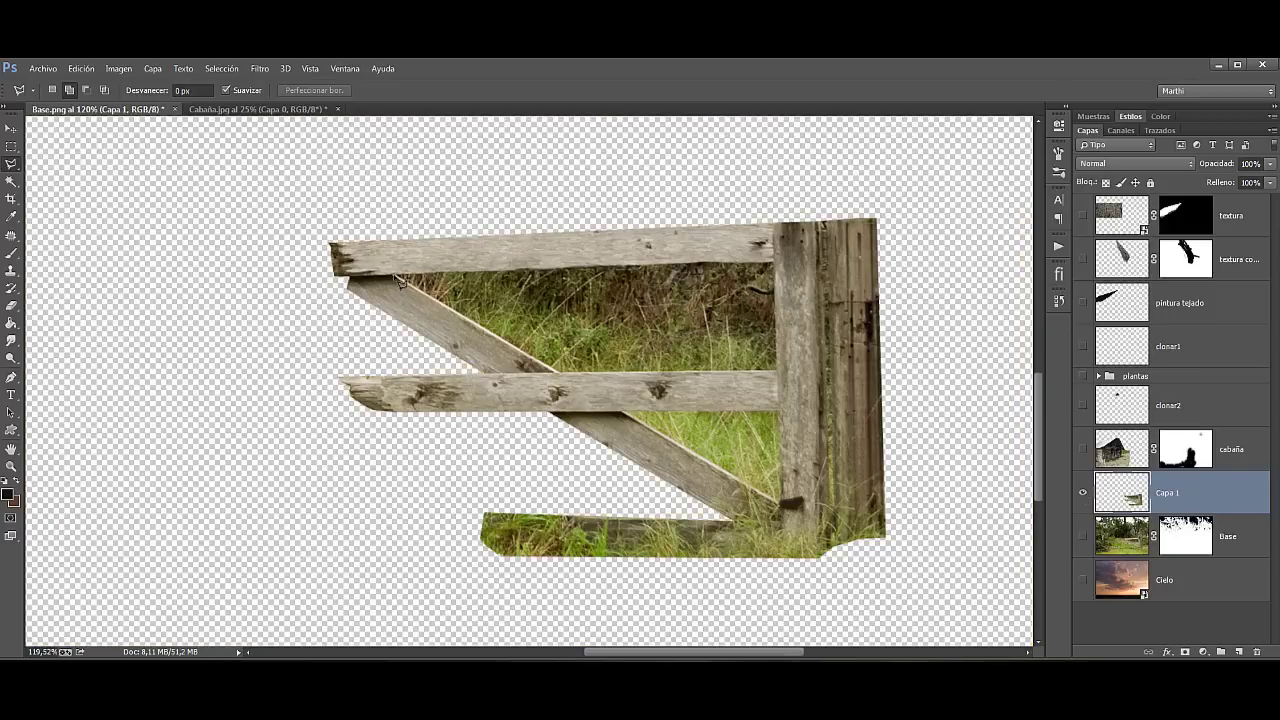
click(395, 274)
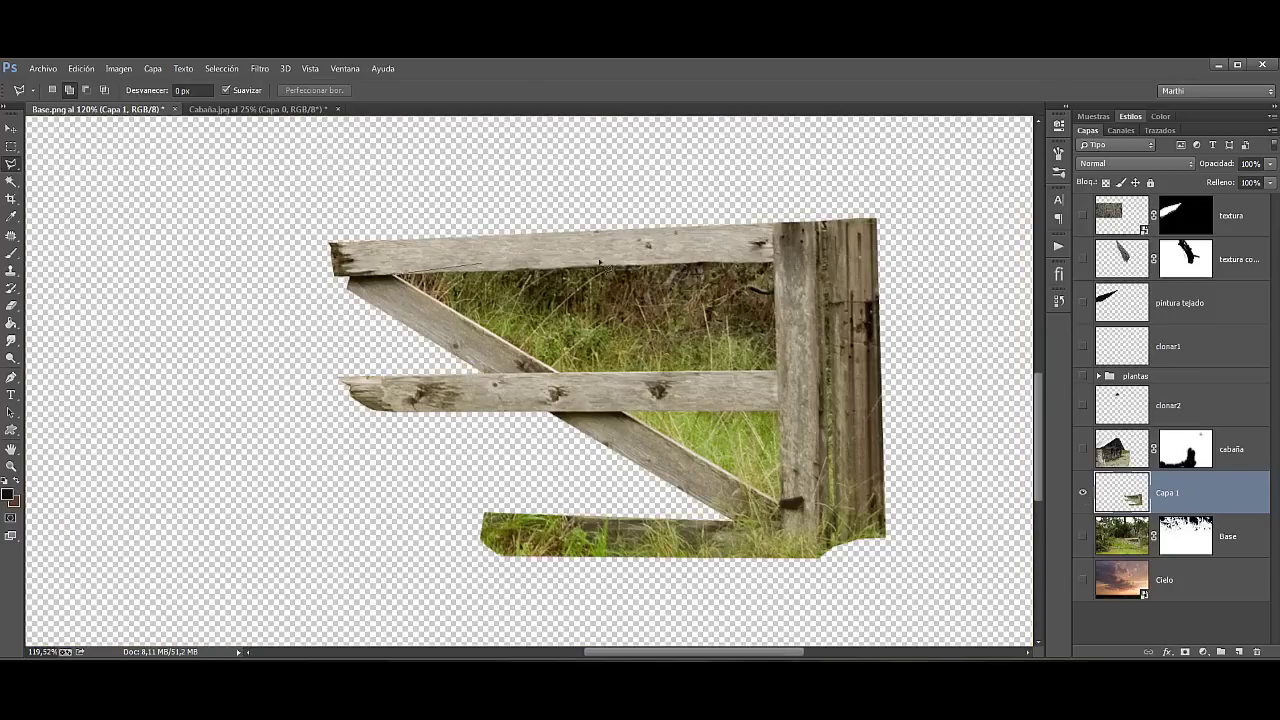
click(781, 265)
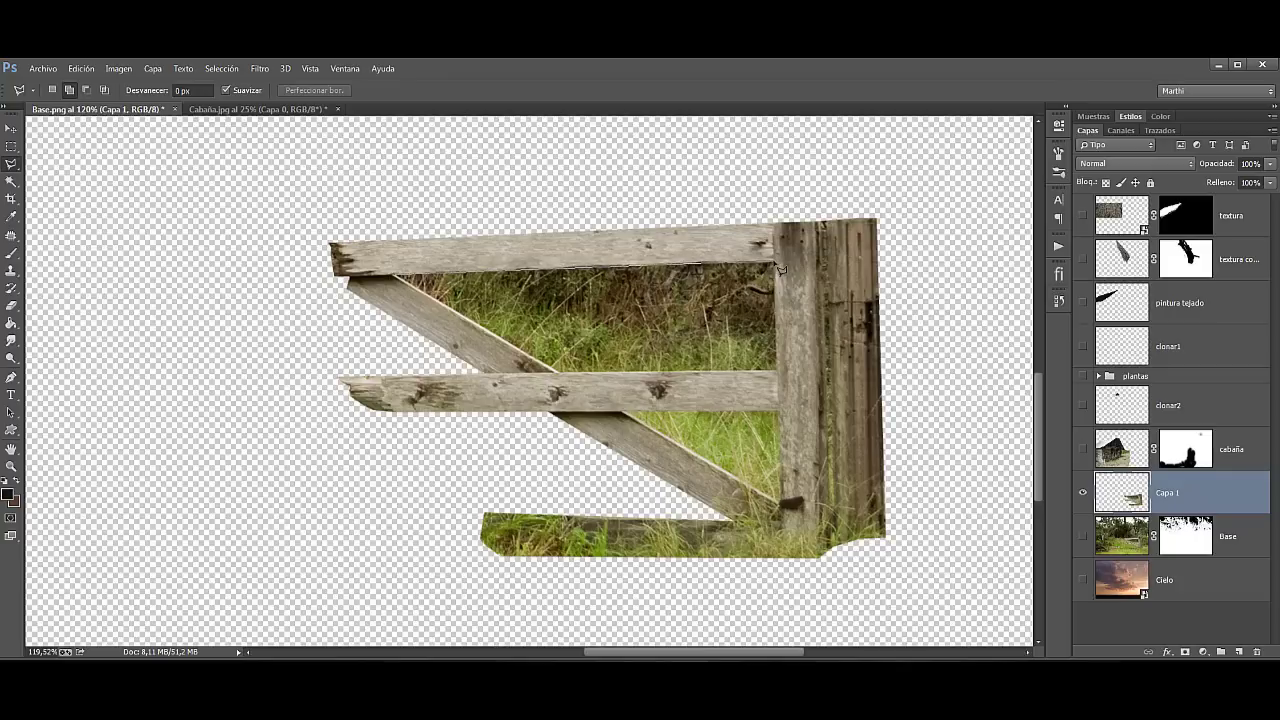
click(778, 372)
click(560, 376)
click(399, 279)
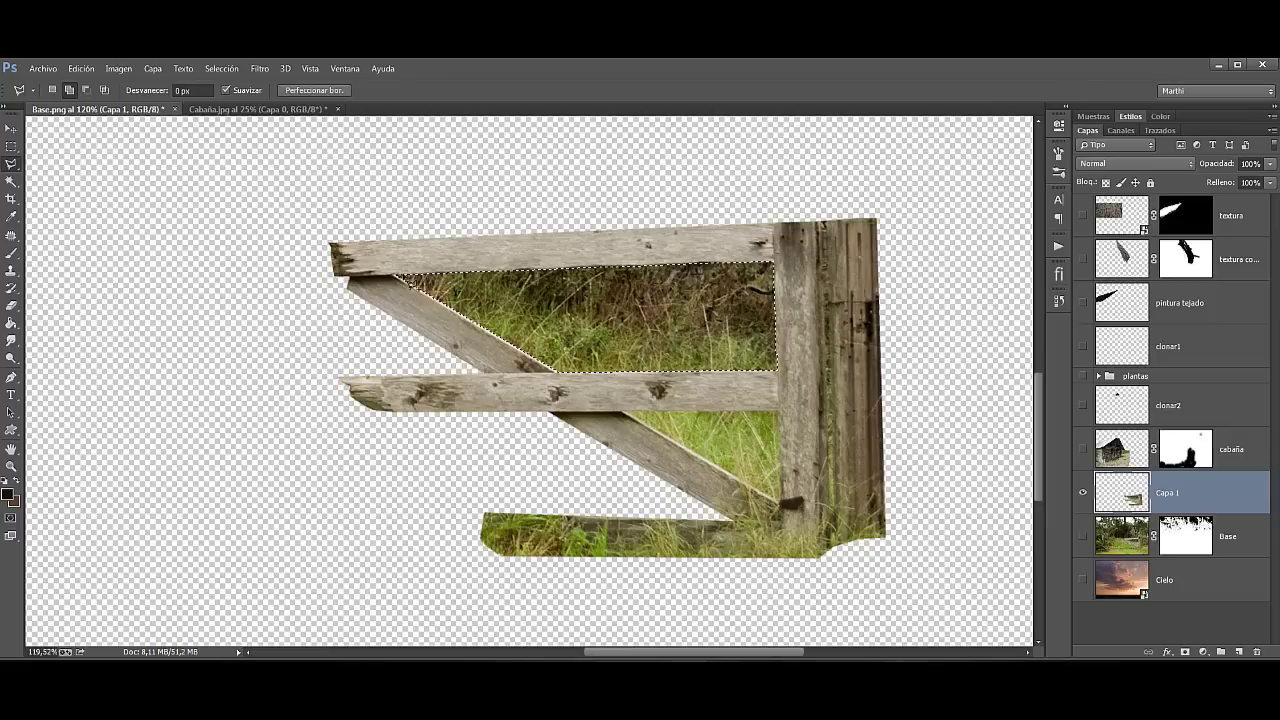
key(Delete)
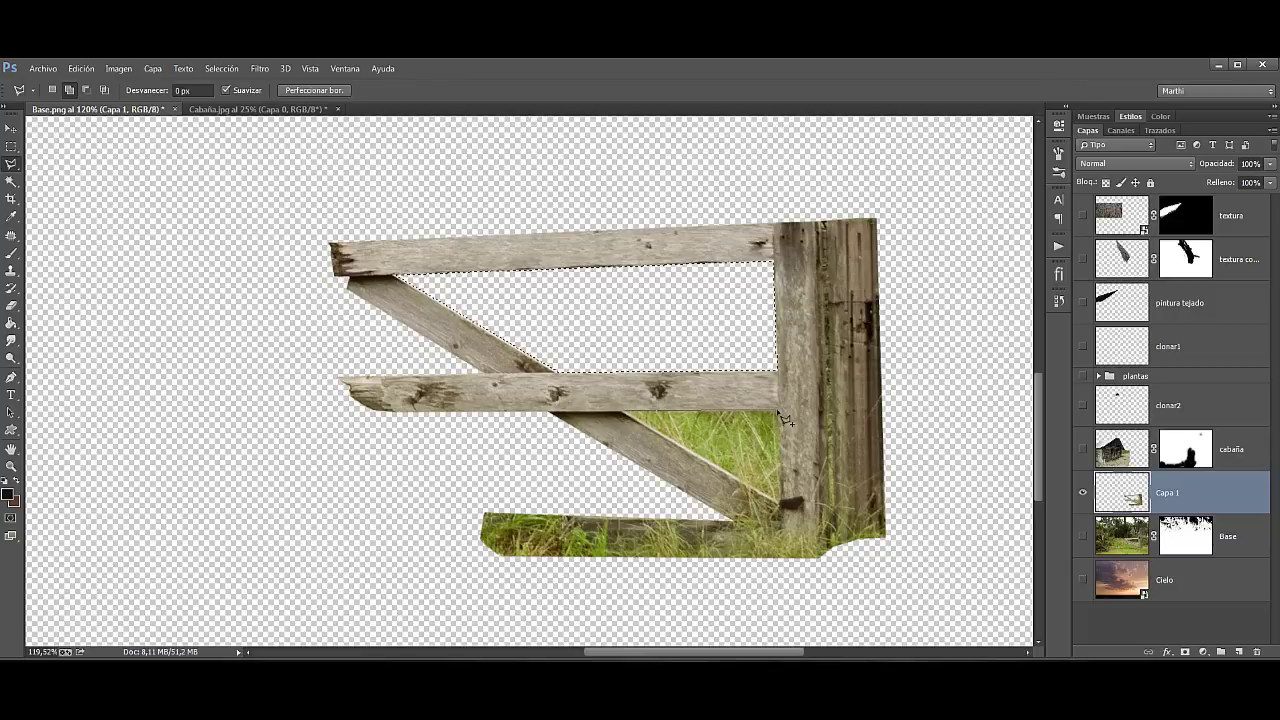
Step: Delete the grass right of the brace and clear the selection
click(780, 502)
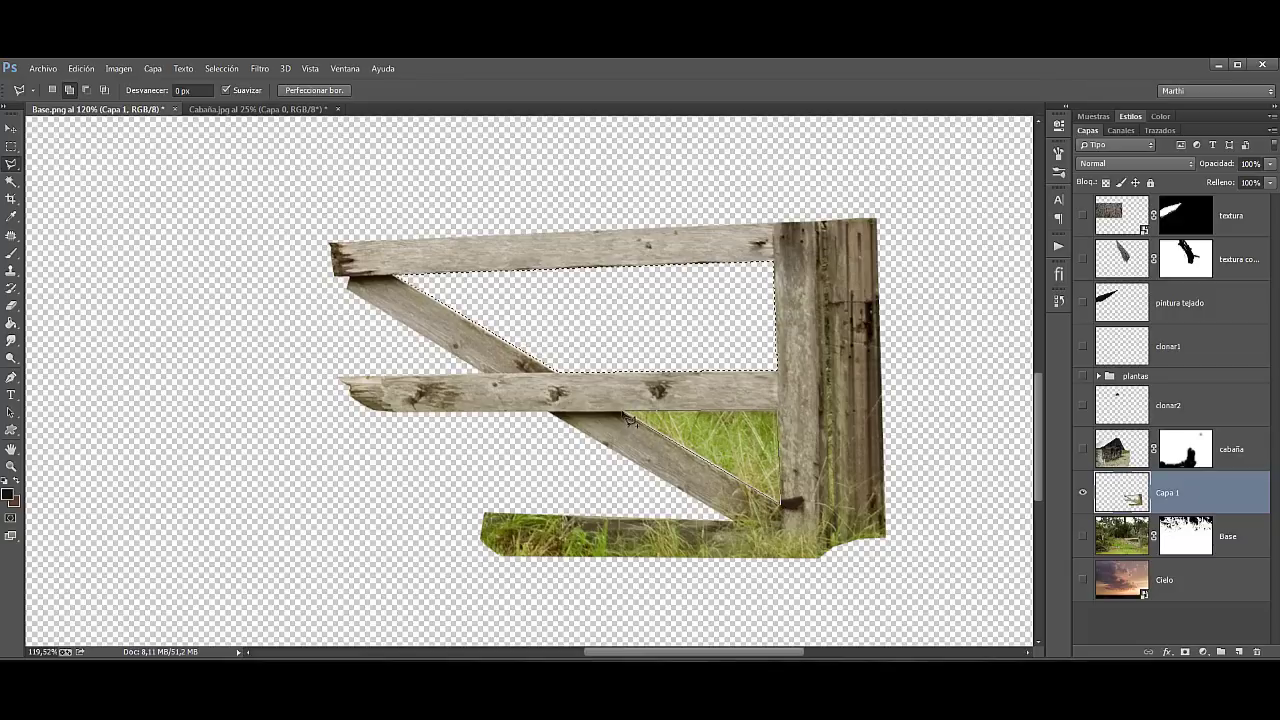
click(629, 416)
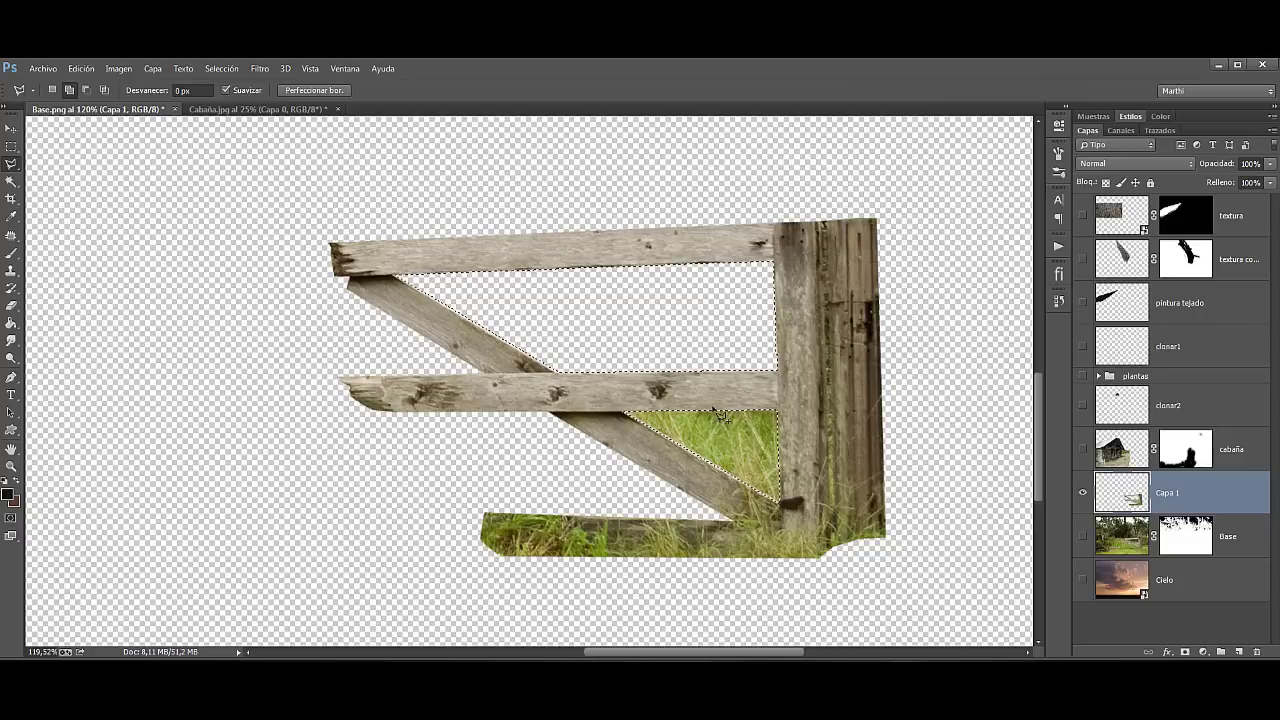
key(Delete)
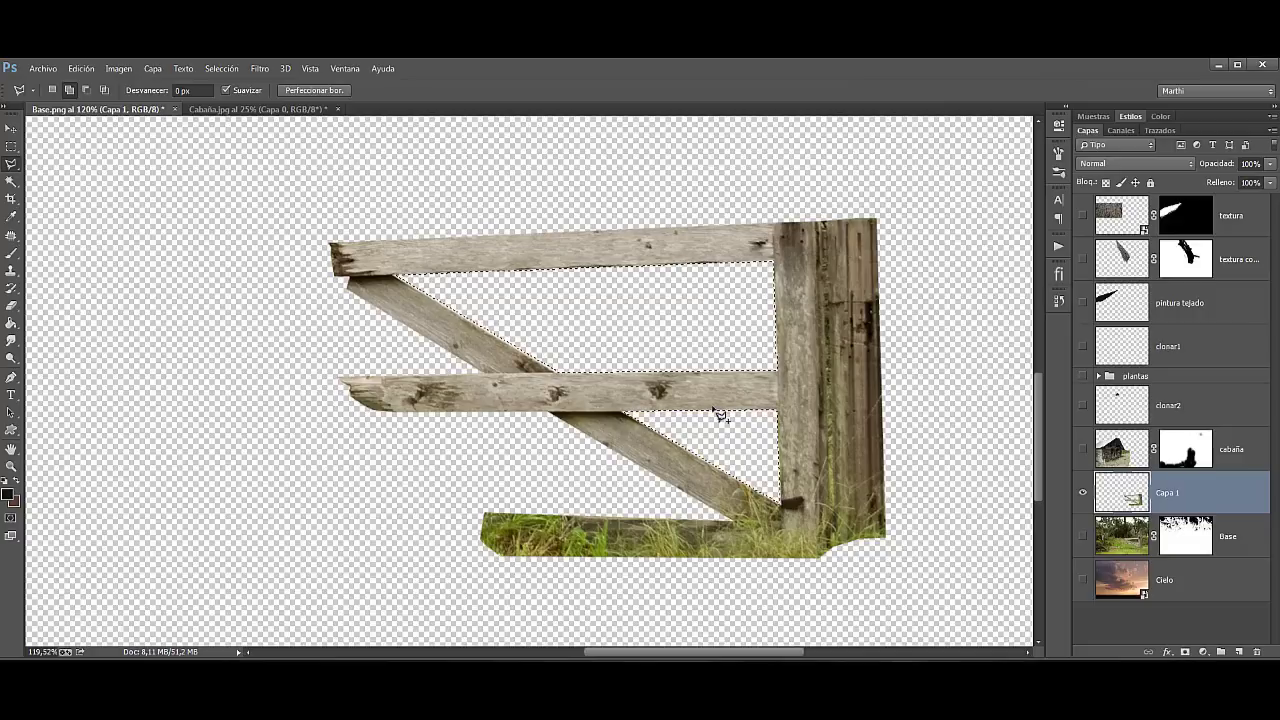
key(ctrl+d)
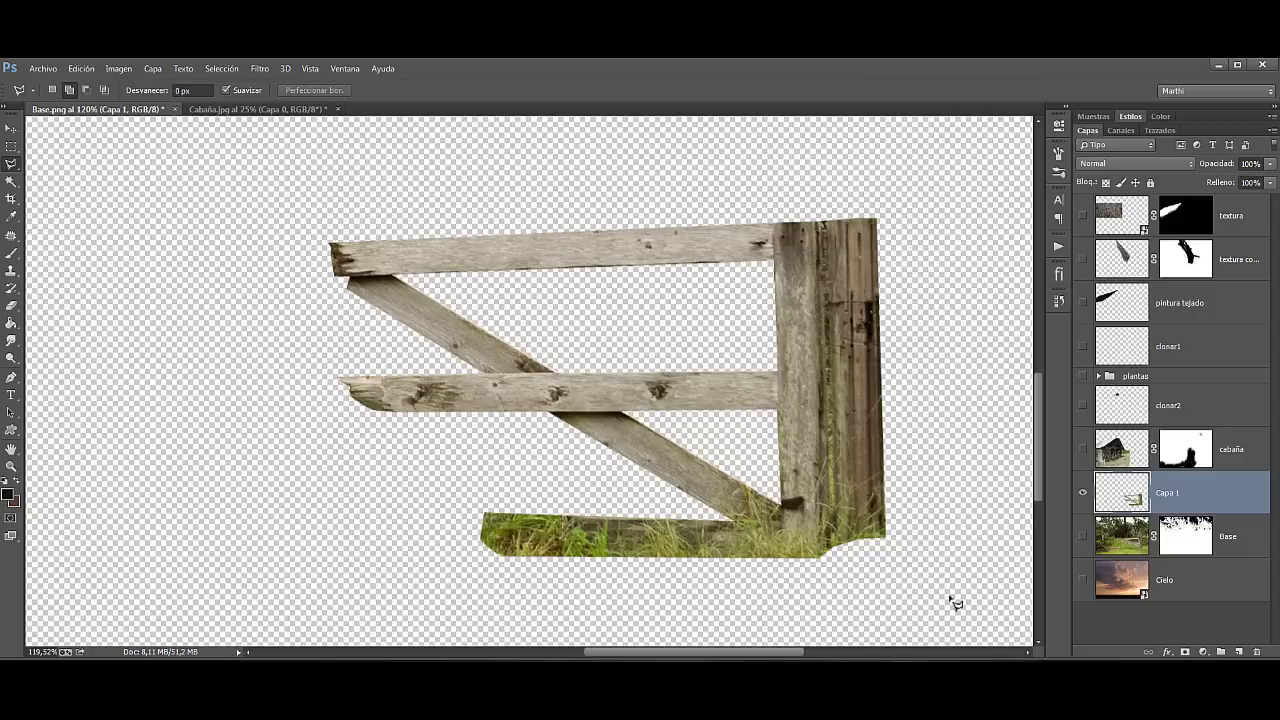
Step: Show all layers again and fit the whole image on screen
alt+click(1083, 493)
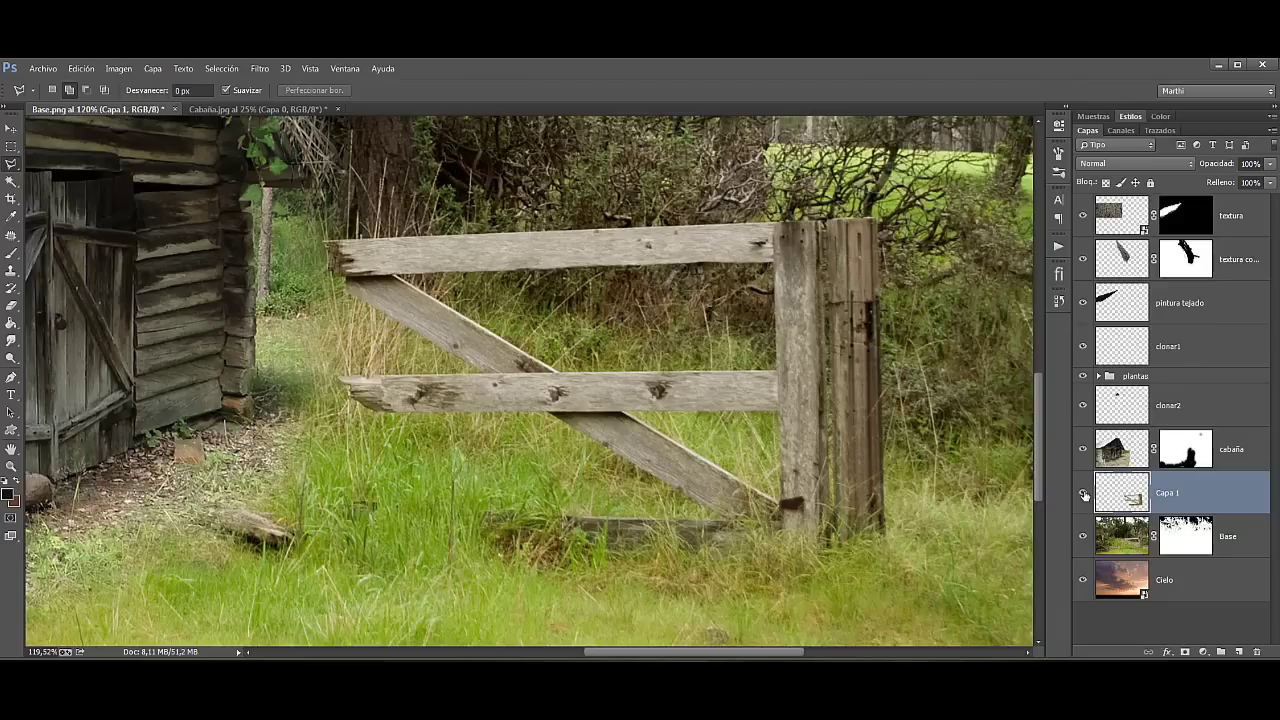
key(z)
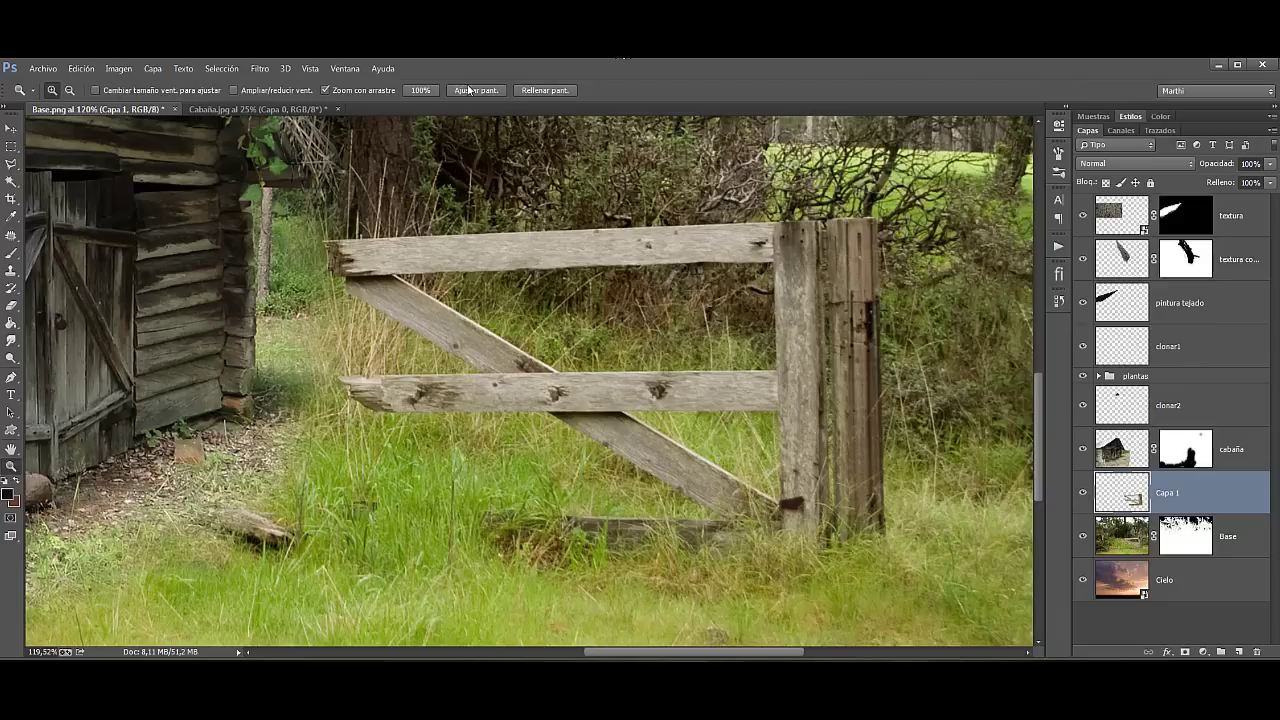
click(469, 90)
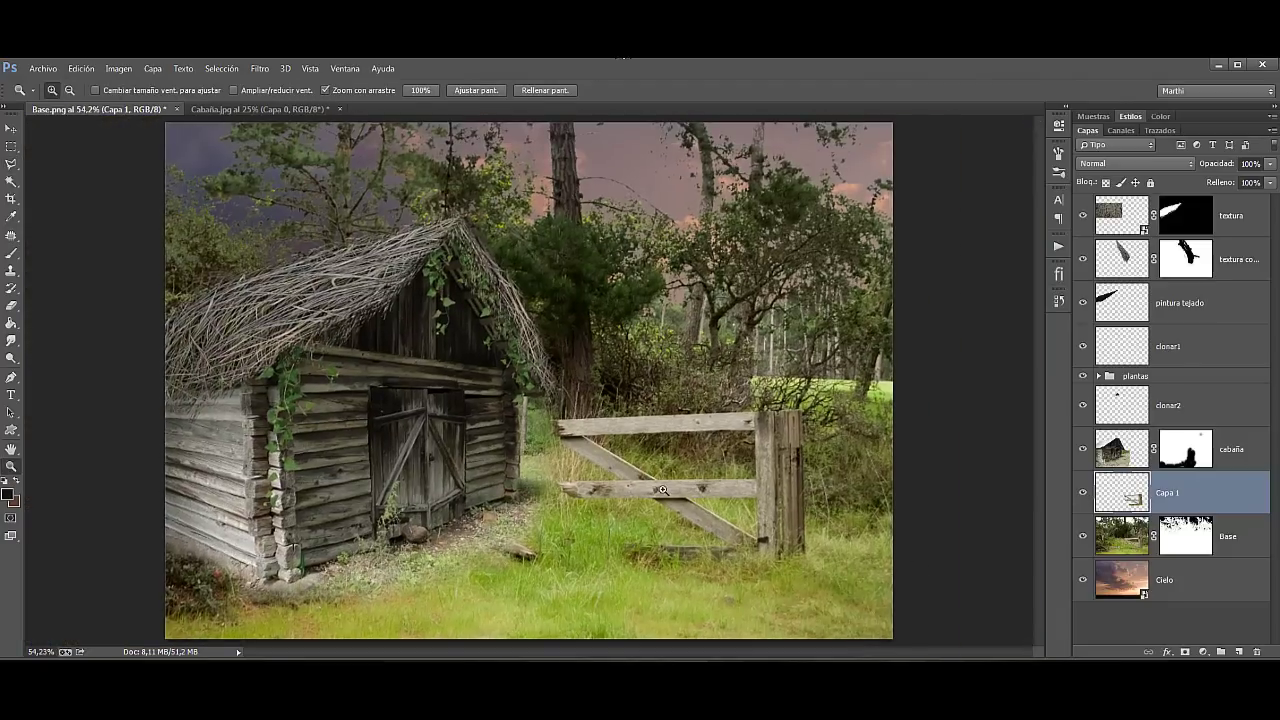
Step: Rename Capa 1 to 'madera' and move it to the top of the layer stack
double_click(1166, 493)
text(madera)
key(Return)
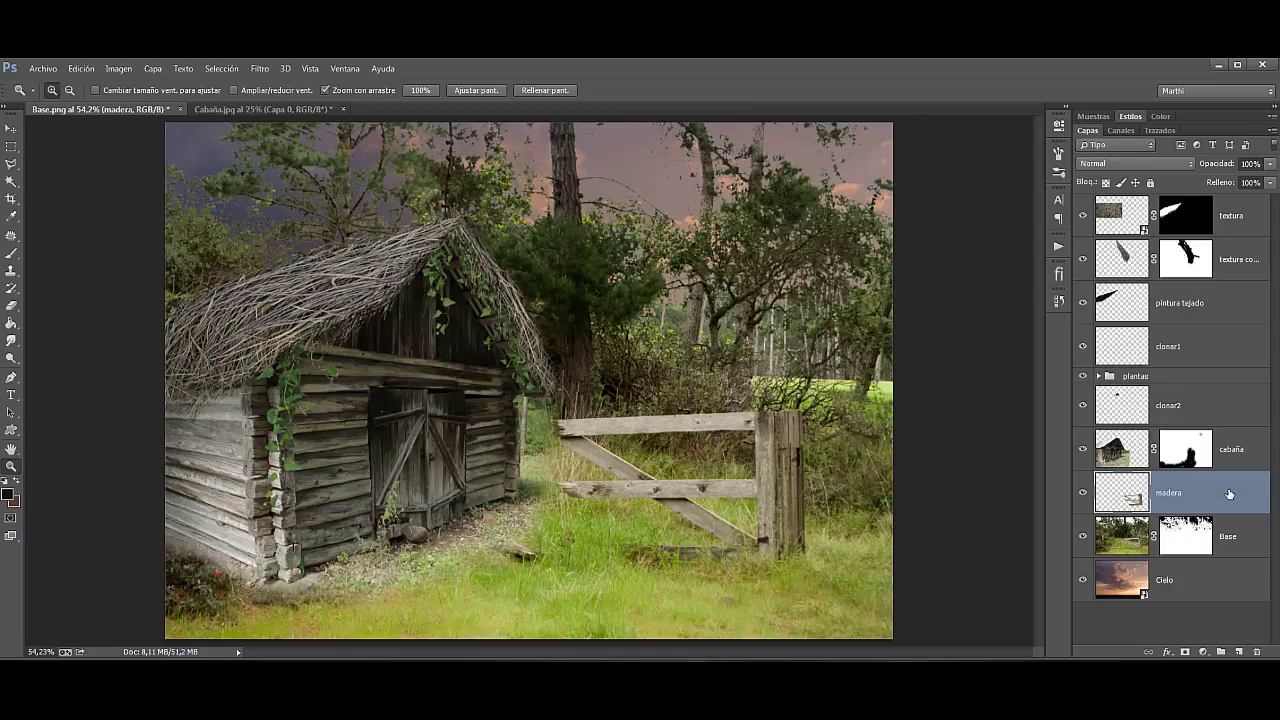
key(ctrl+shift+bracketright)
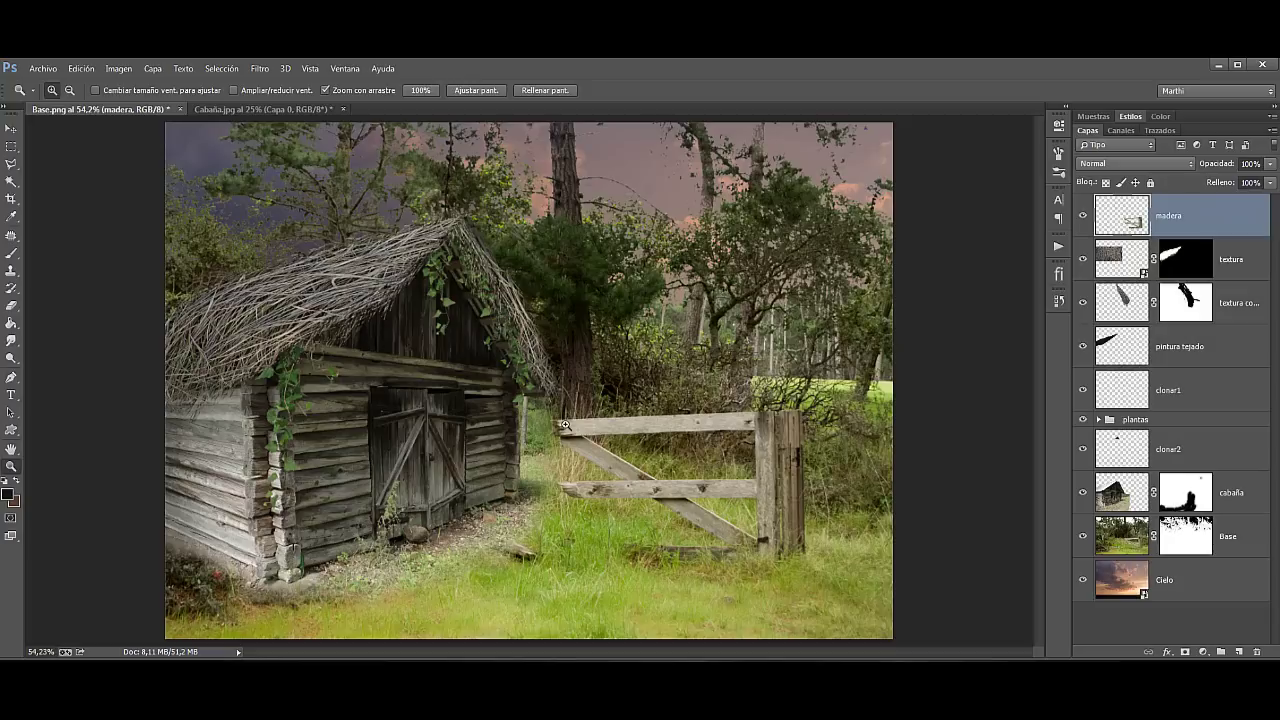
Step: Add a Curves adjustment clipped to madera and drag a fence-sampled point down to darken it
click(1205, 652)
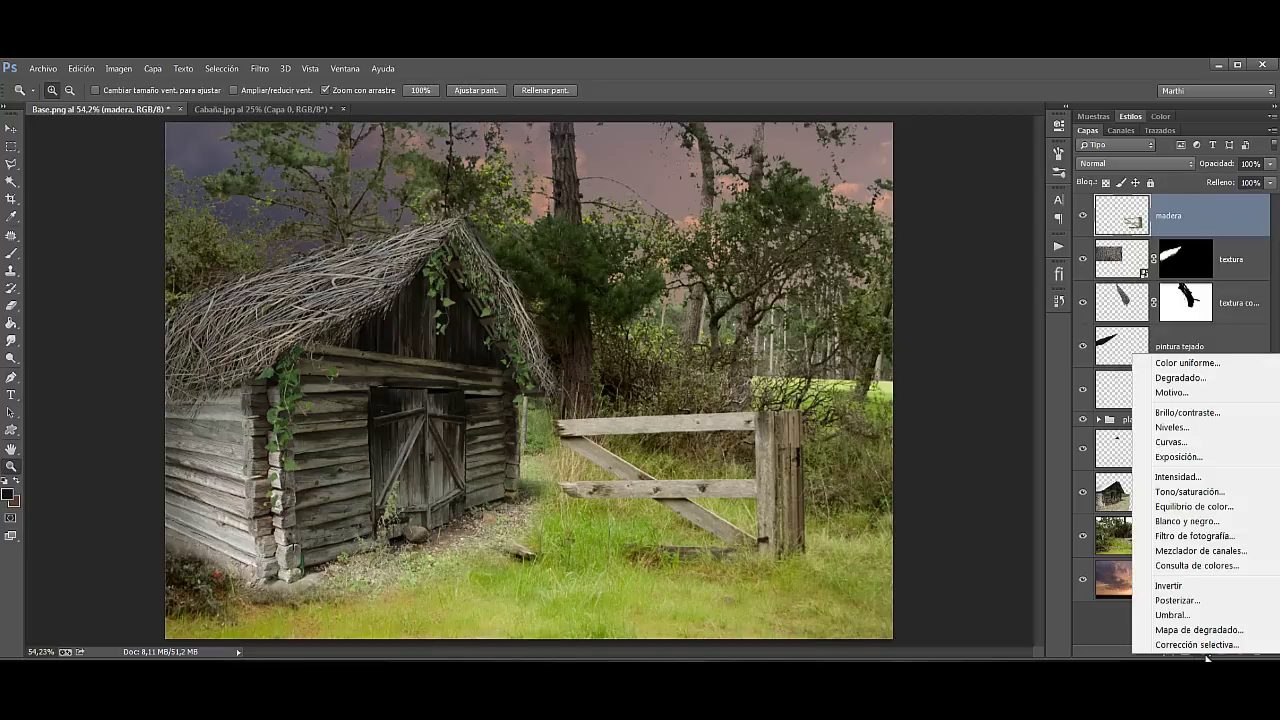
click(1170, 442)
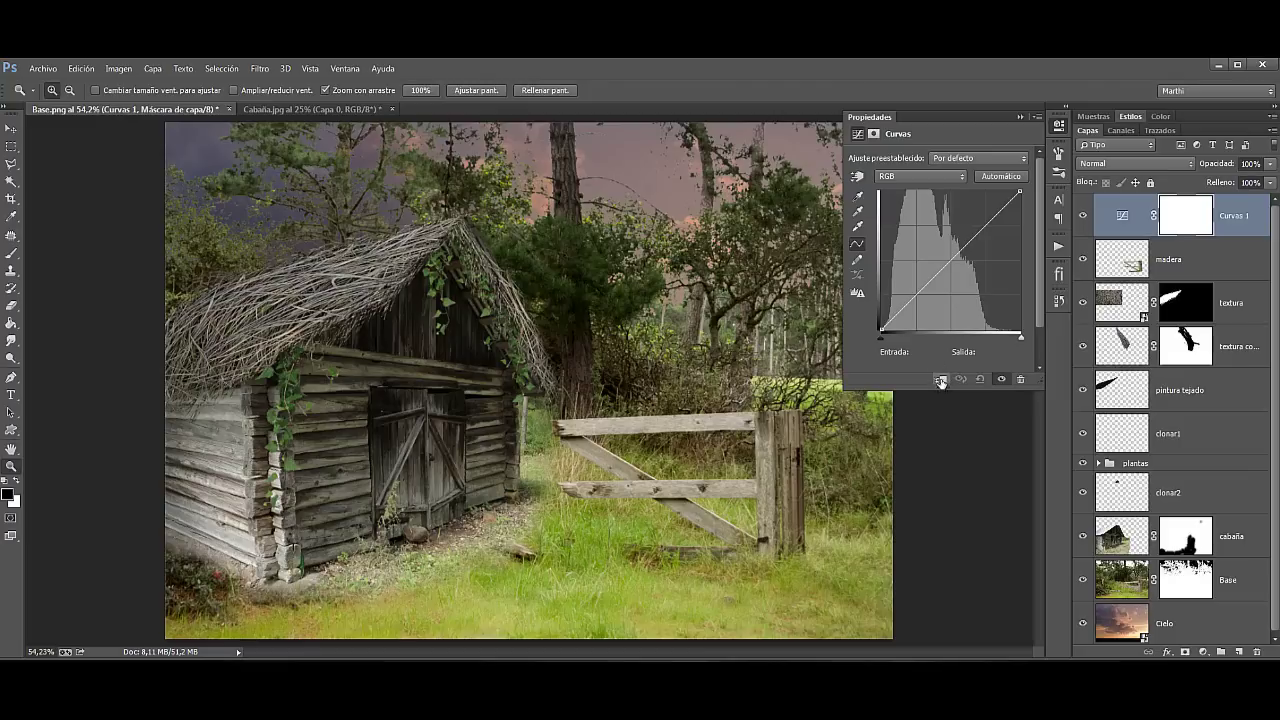
click(943, 382)
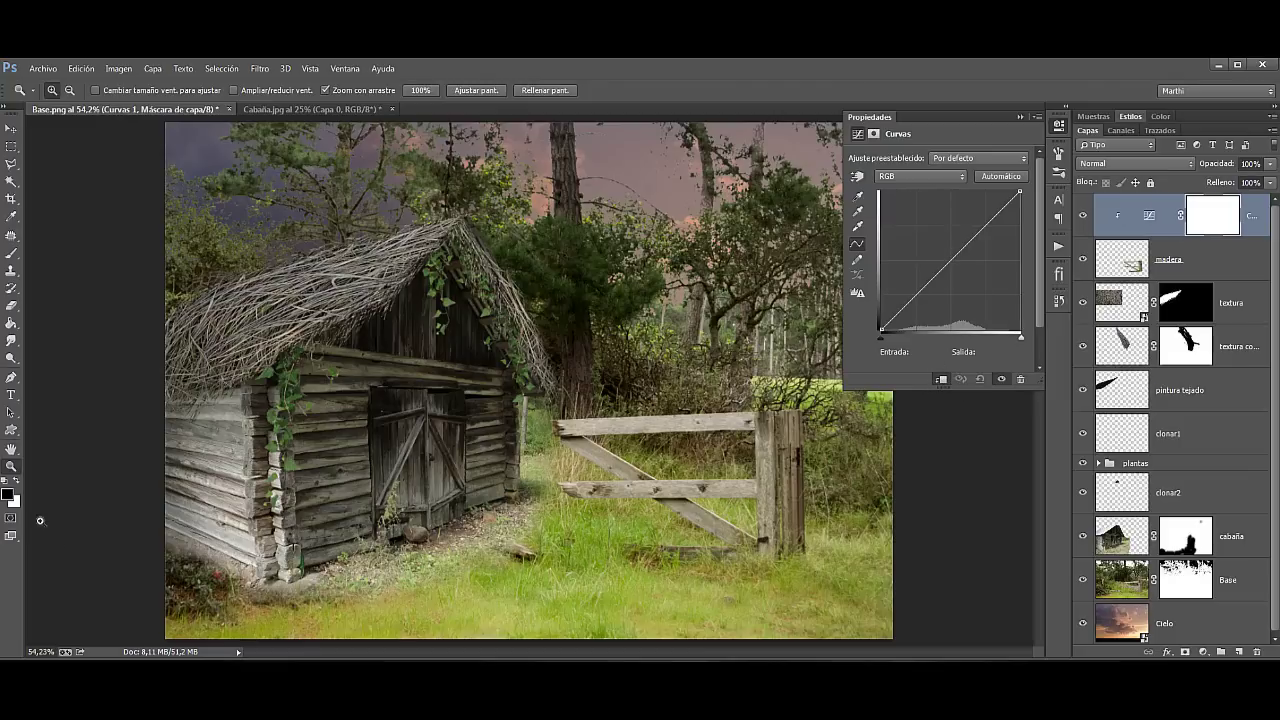
drag(630, 428, 650, 421)
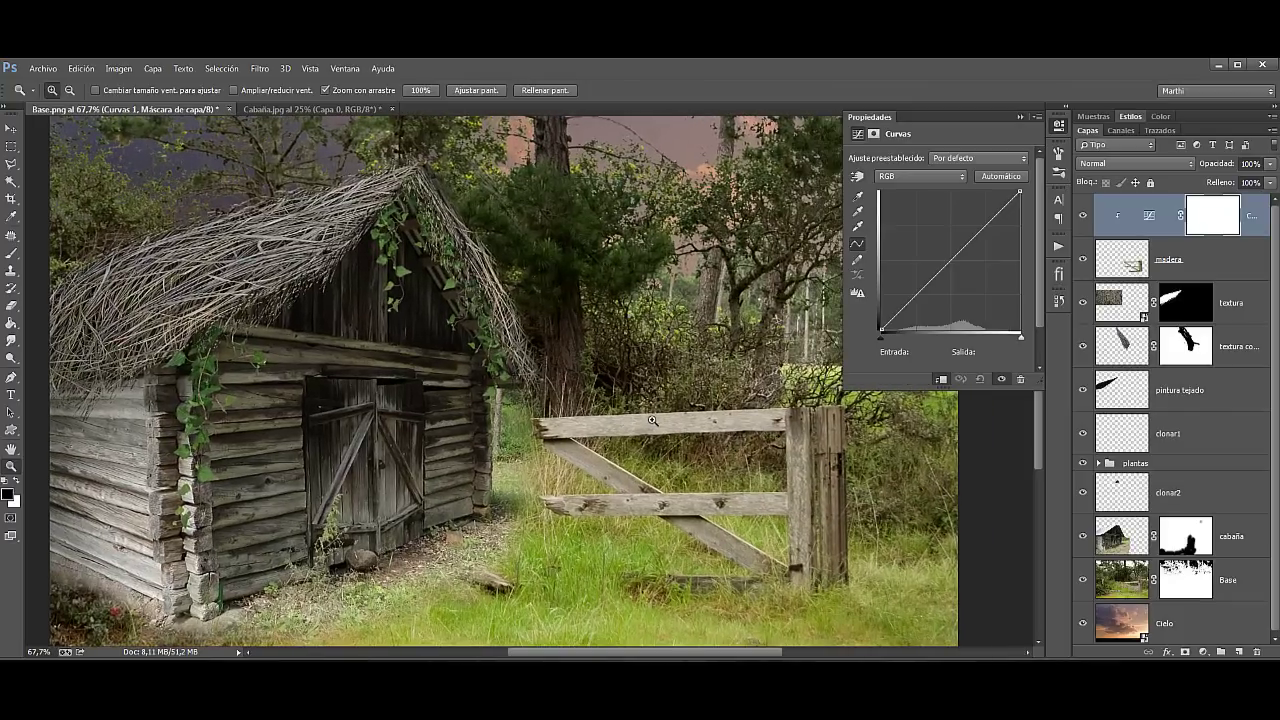
click(858, 180)
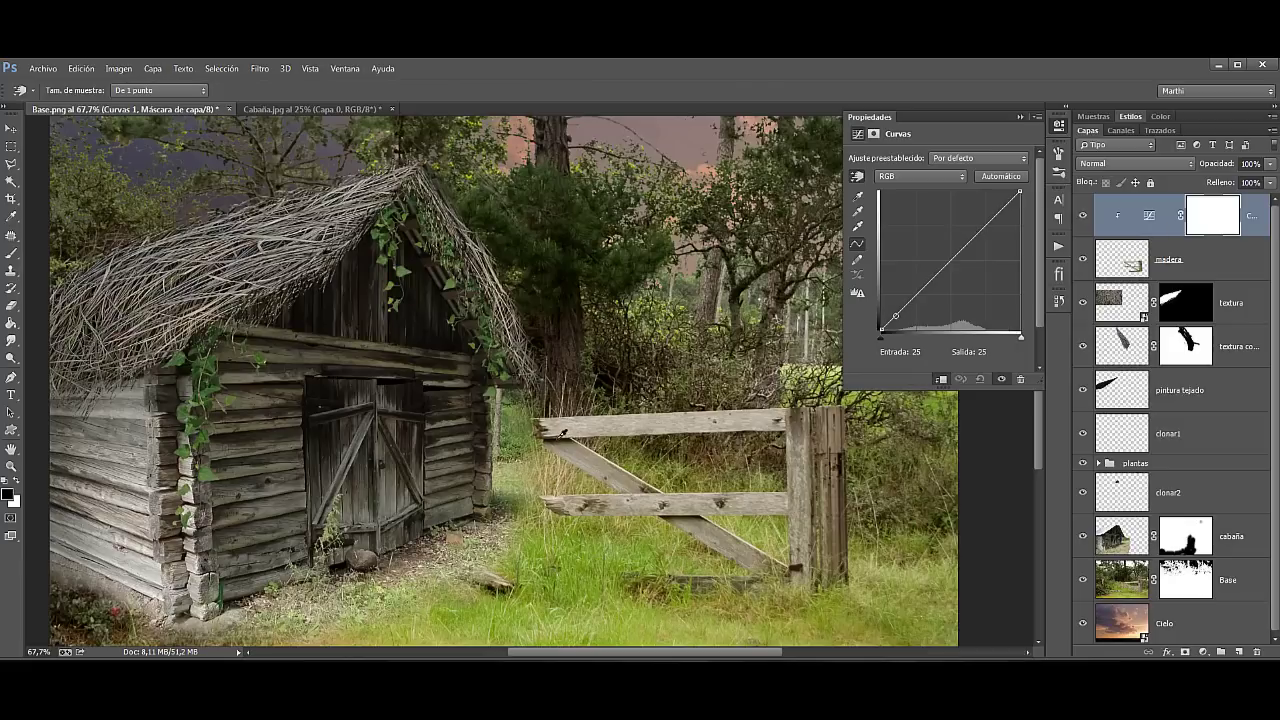
click(563, 432)
drag(563, 437, 563, 448)
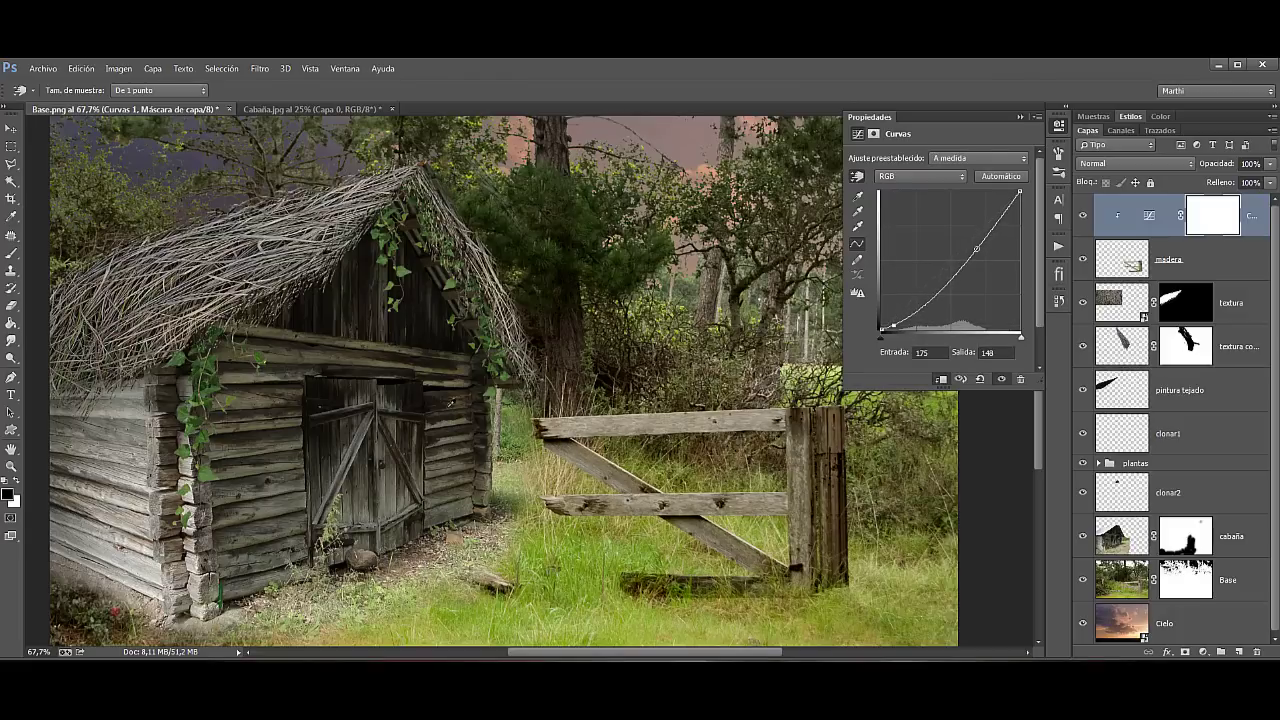
Step: Close the Curves properties and fit the whole image in the window
click(1021, 118)
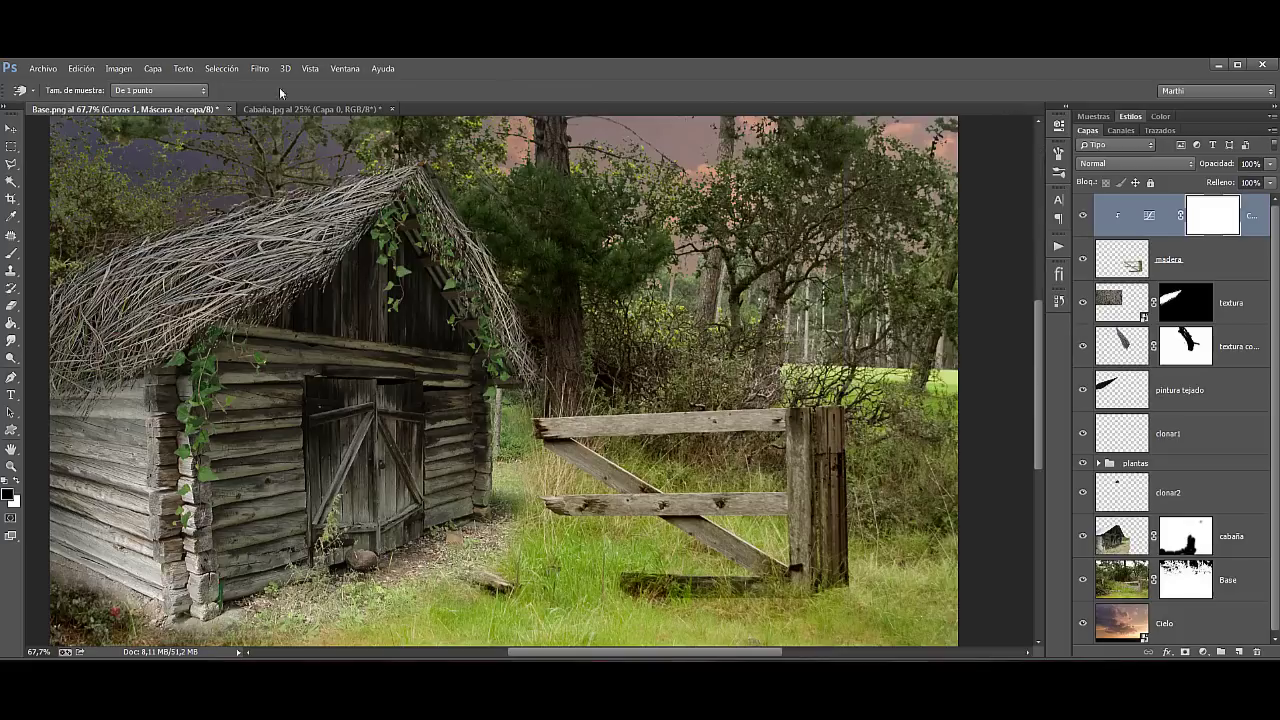
click(10, 466)
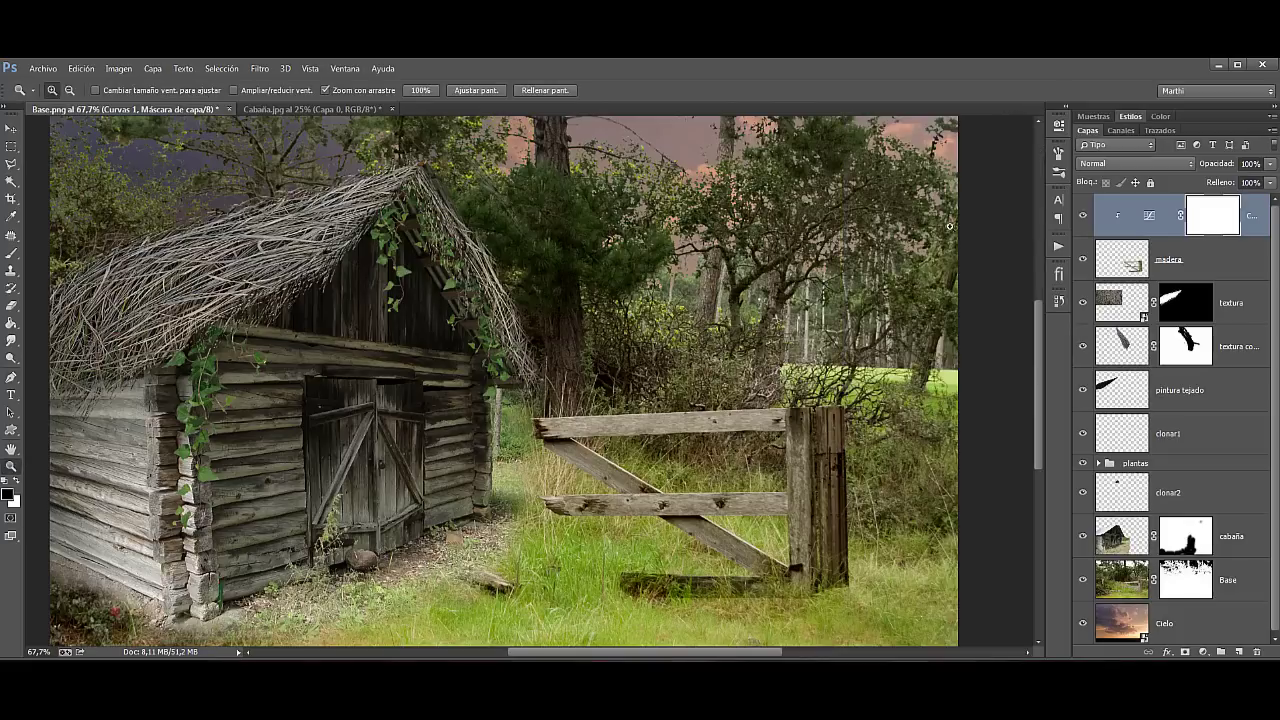
click(436, 450)
click(476, 90)
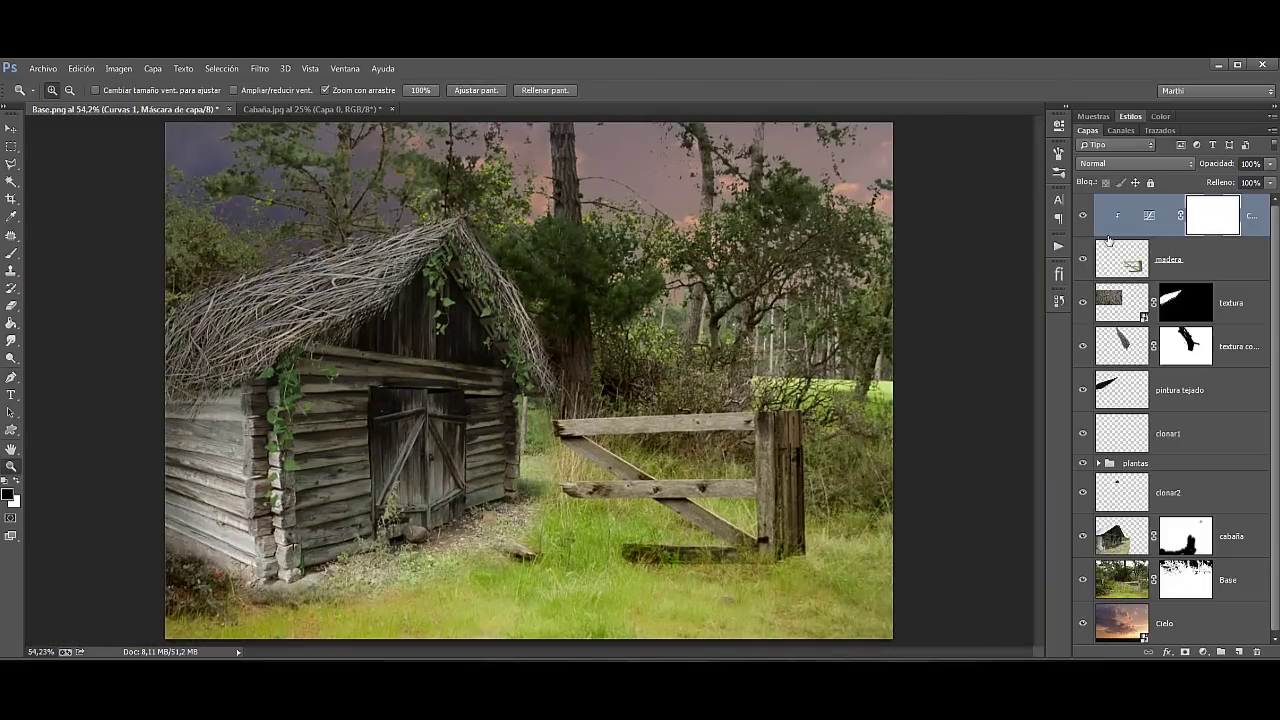
Step: Add a new Multiplicar layer and set up a large soft brush at 49% opacity
click(1239, 651)
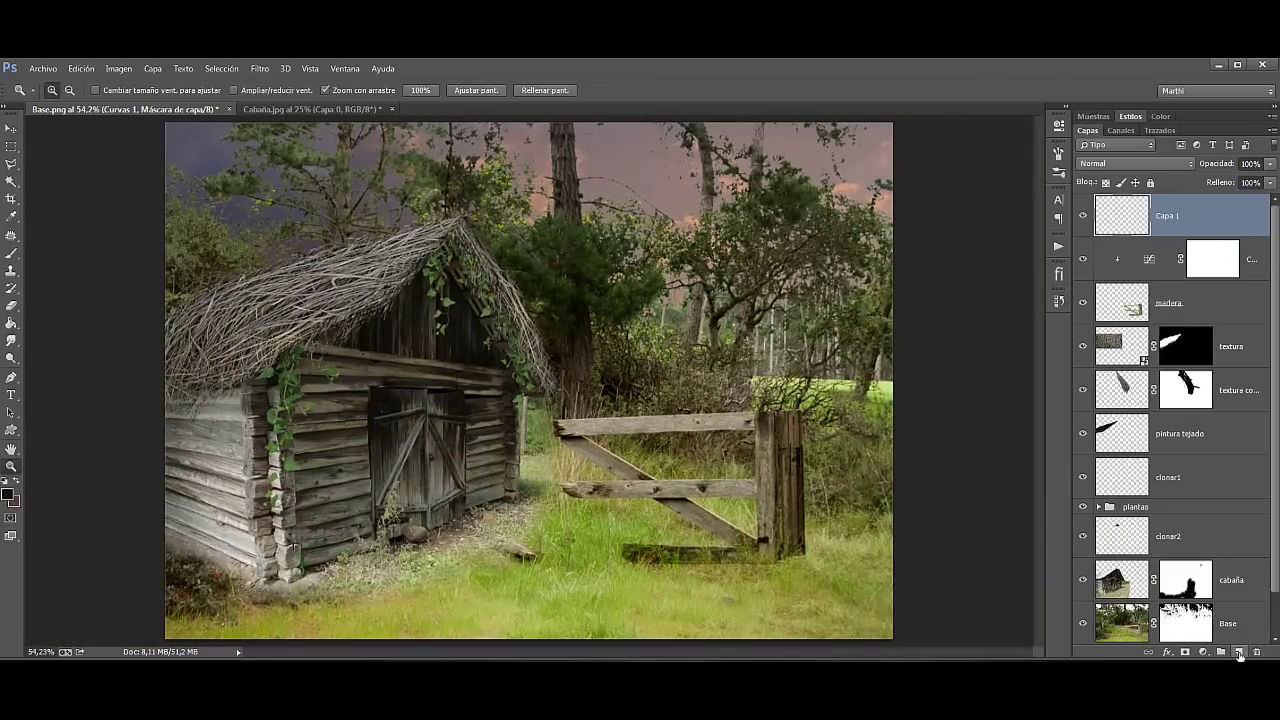
click(1125, 160)
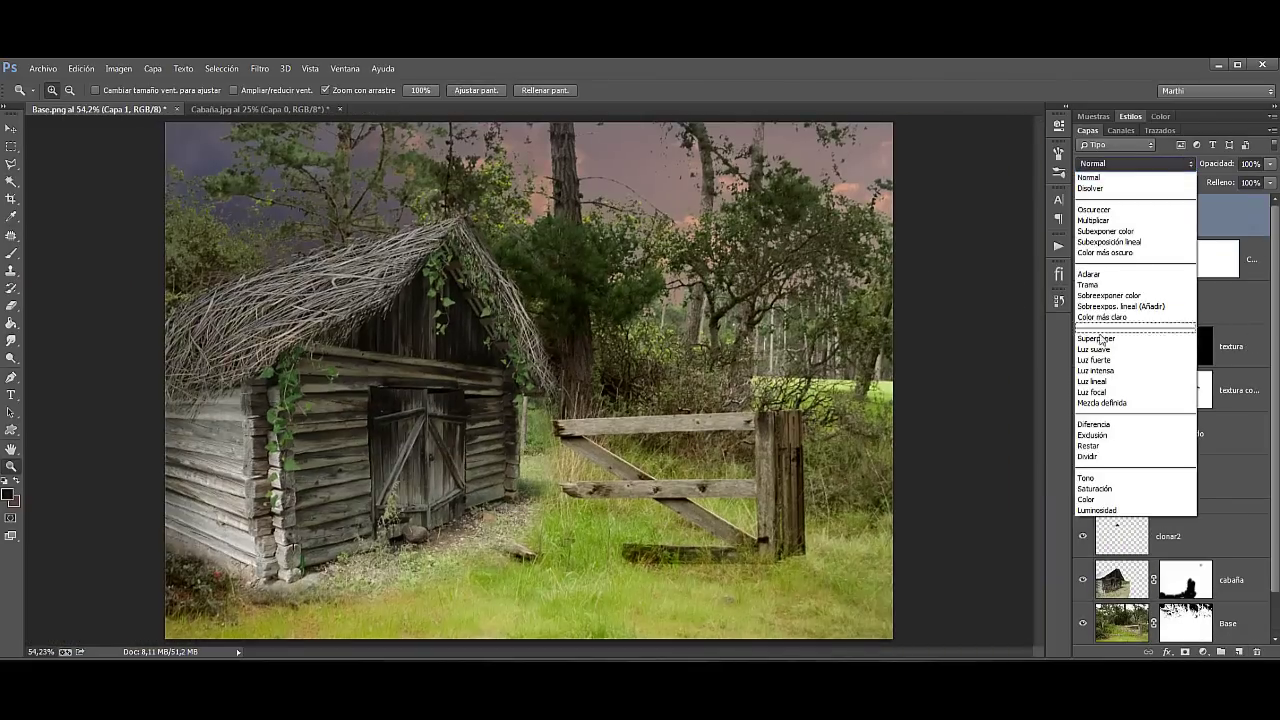
click(1087, 222)
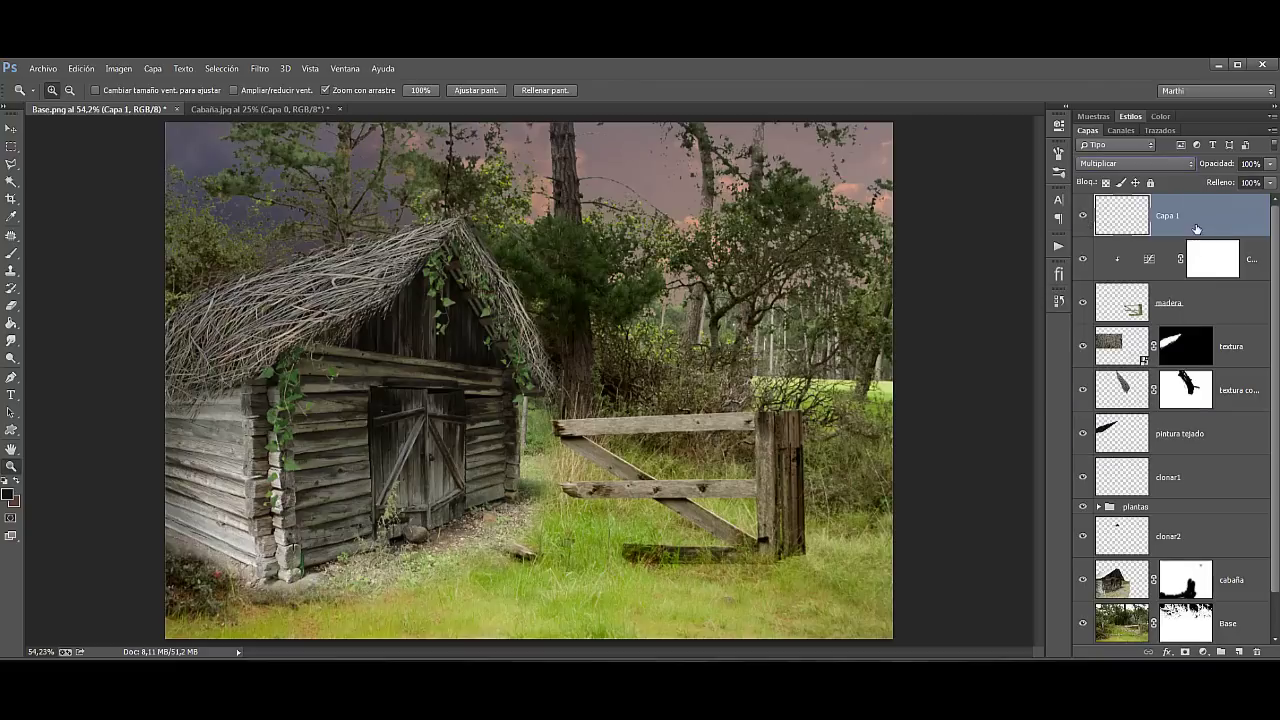
click(12, 252)
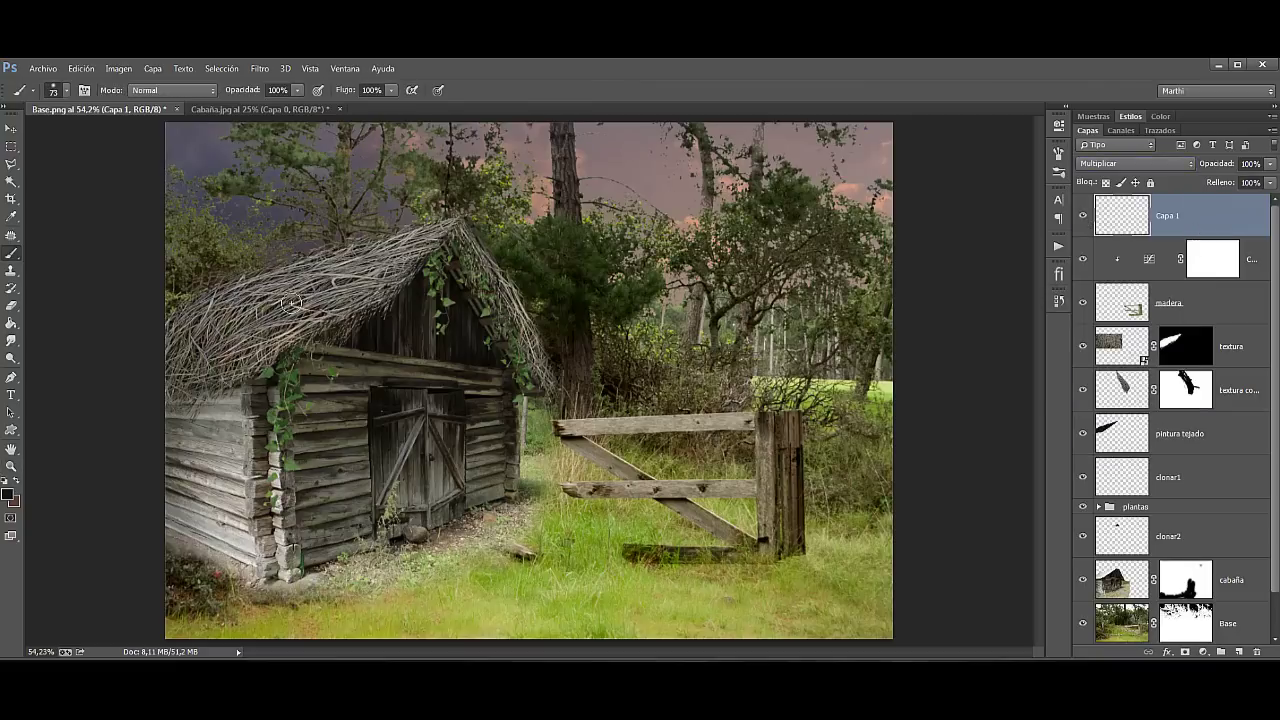
right_click(578, 350)
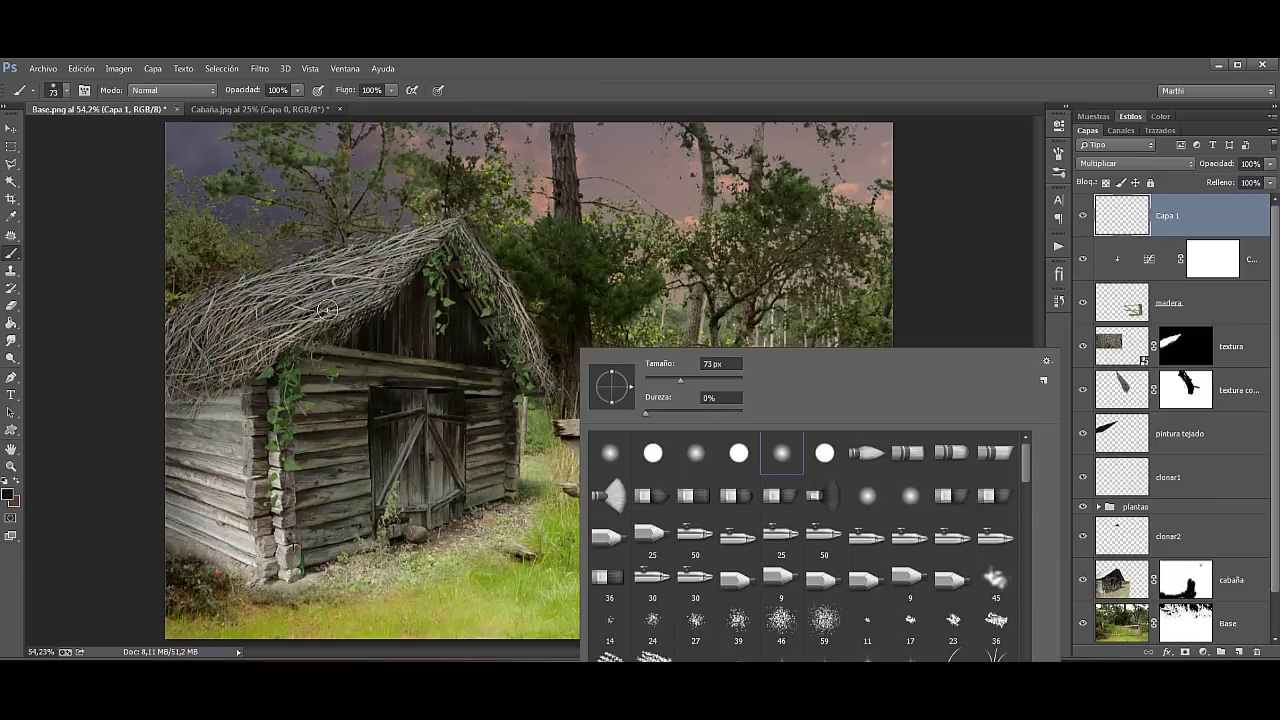
drag(341, 300, 393, 285)
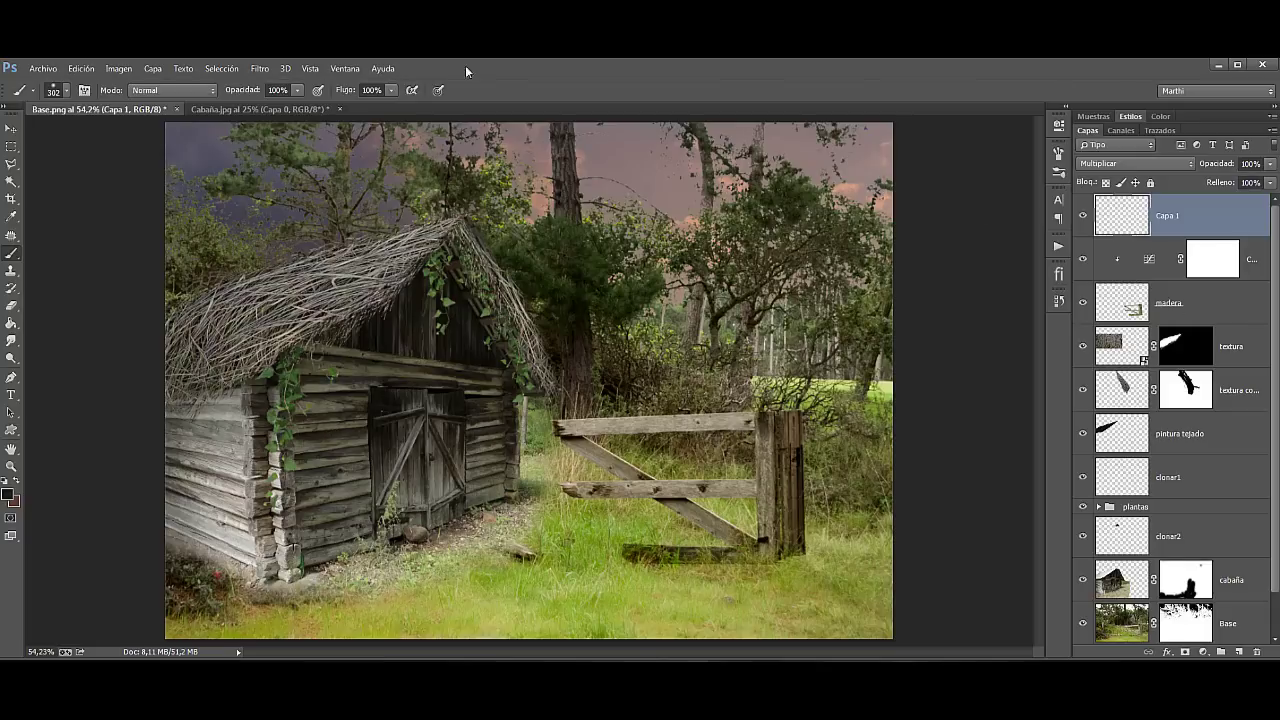
drag(247, 92, 240, 93)
click(252, 319)
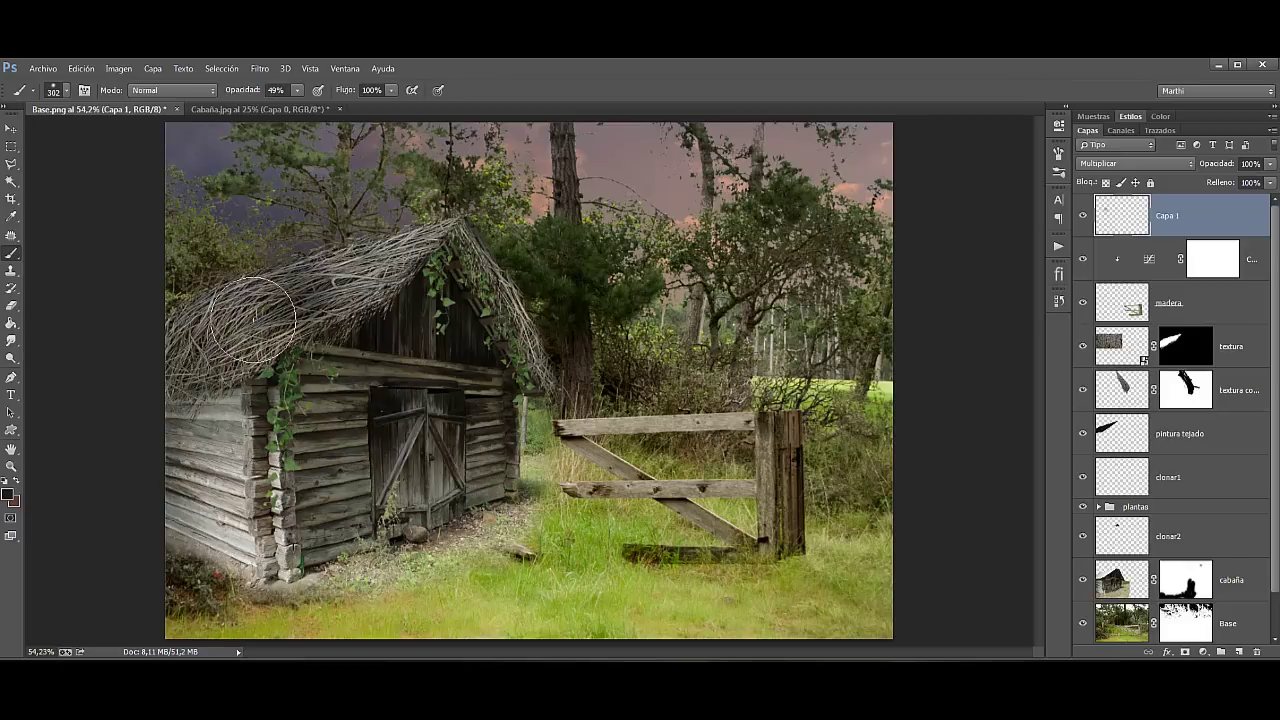
Step: Paint darkening over the roof, left wall and left trees, then delete that attempt
mouse_move(337, 283)
mouse_down()
mouse_move(177, 349)
mouse_move(177, 417)
mouse_move(225, 572)
mouse_up()
mouse_move(215, 380)
mouse_down()
mouse_move(222, 470)
mouse_move(205, 535)
mouse_up()
mouse_move(177, 586)
mouse_down()
mouse_move(228, 565)
mouse_move(225, 505)
mouse_move(214, 443)
mouse_move(163, 423)
mouse_up()
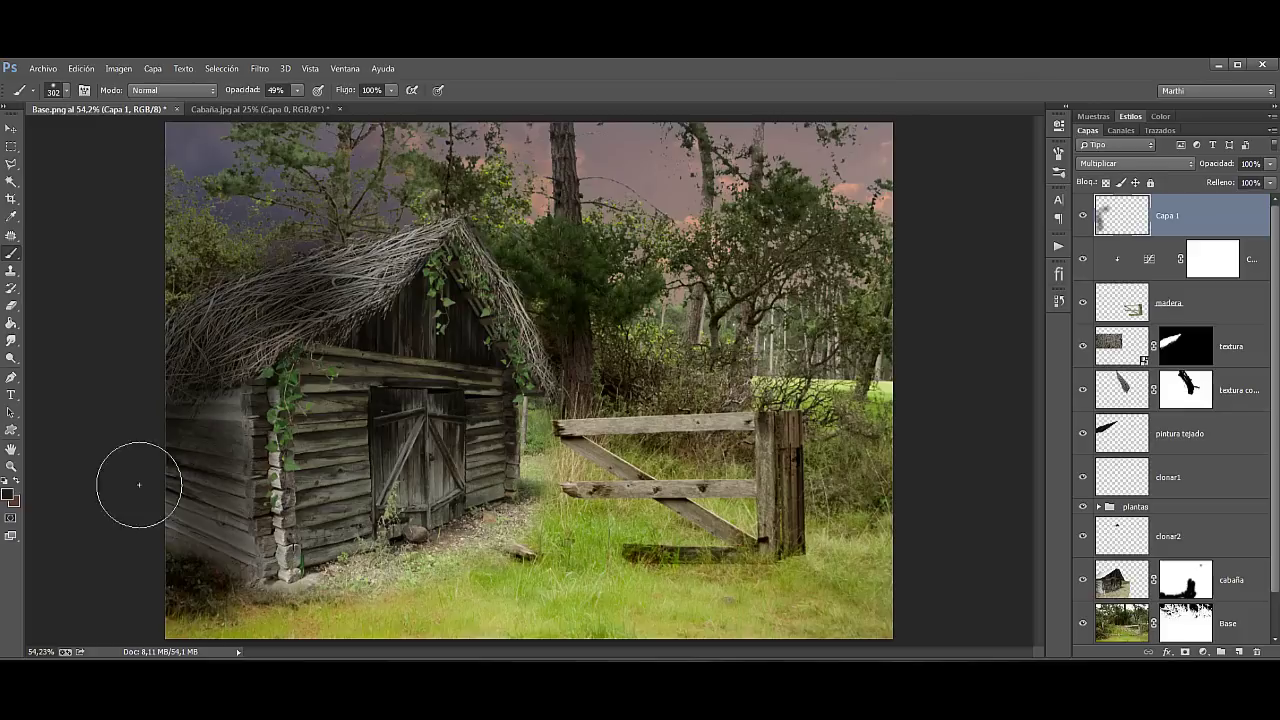
mouse_move(171, 306)
mouse_down()
mouse_move(194, 263)
mouse_move(149, 212)
mouse_up()
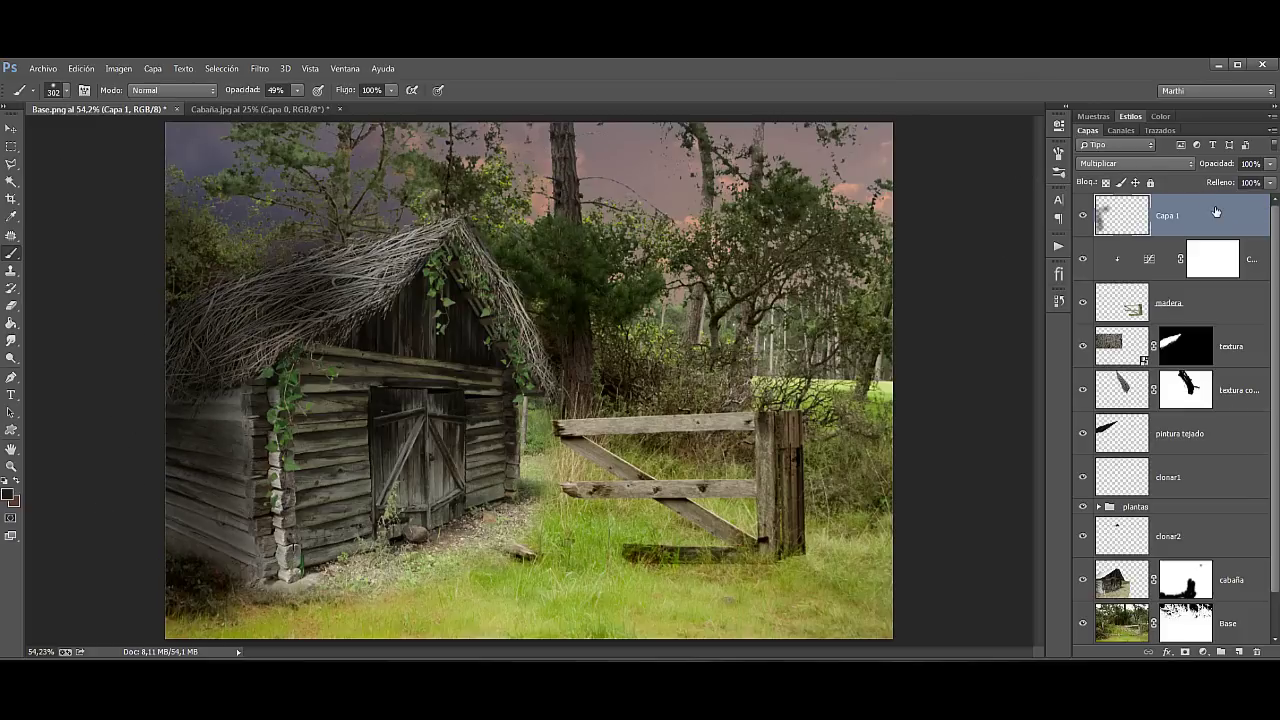
key(Delete)
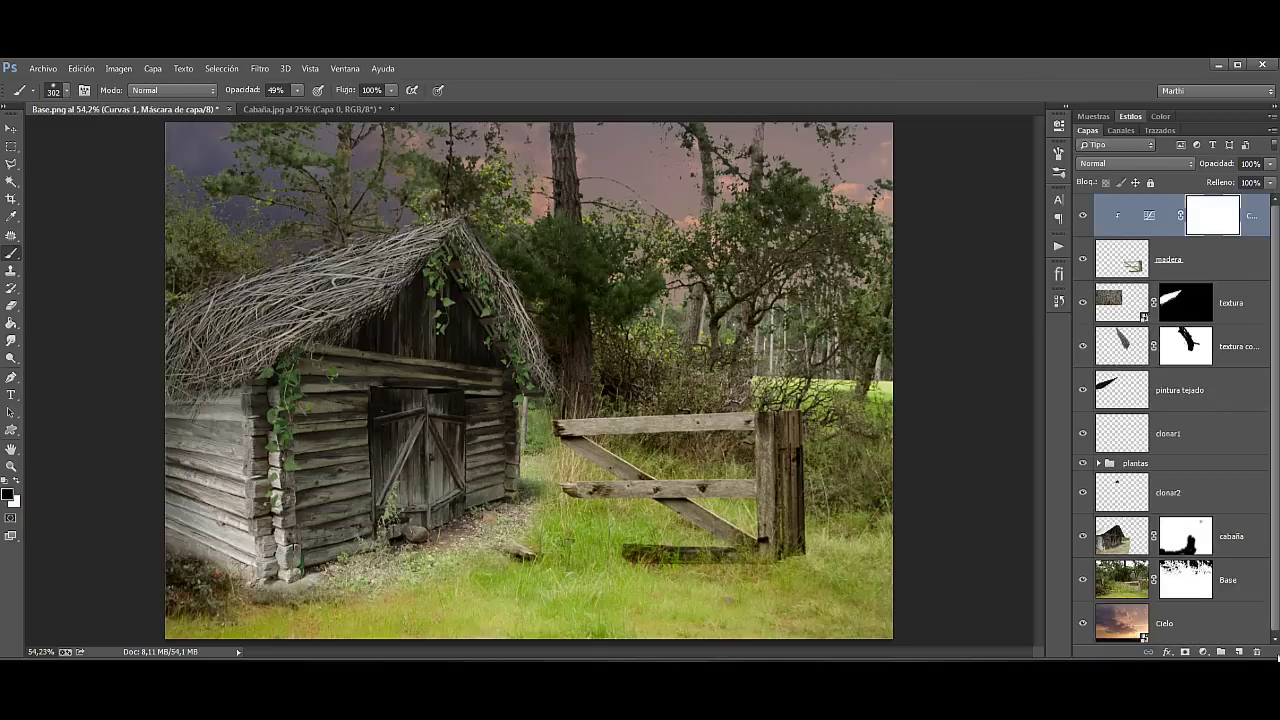
Step: Redo the shading over roof, trees and left wall on a fresh Multiplicar layer at 87% opacity
click(1237, 652)
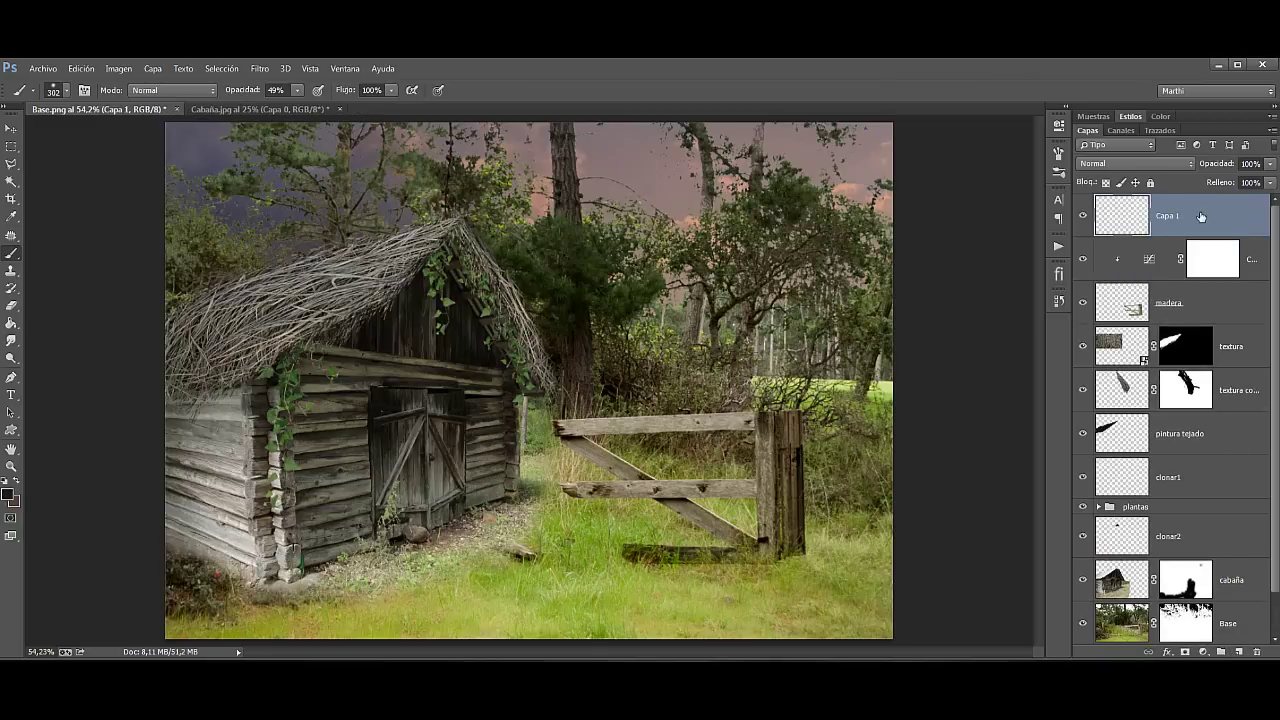
click(1128, 162)
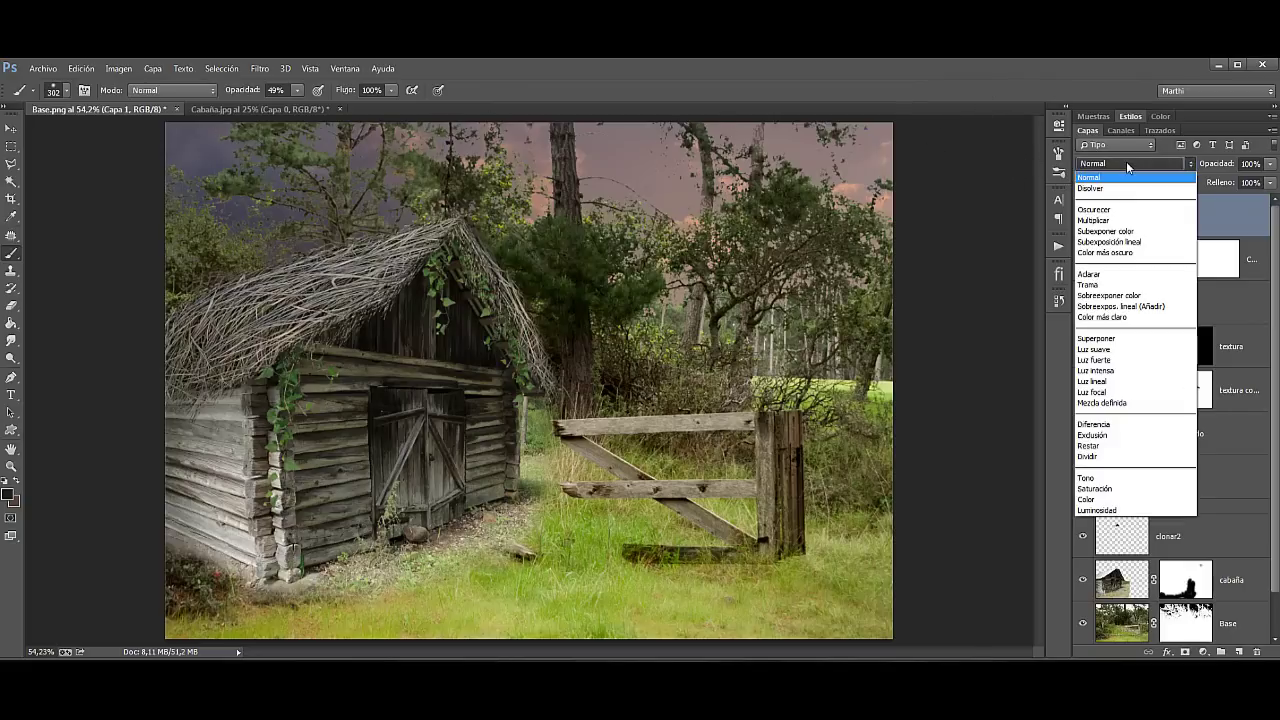
click(1100, 220)
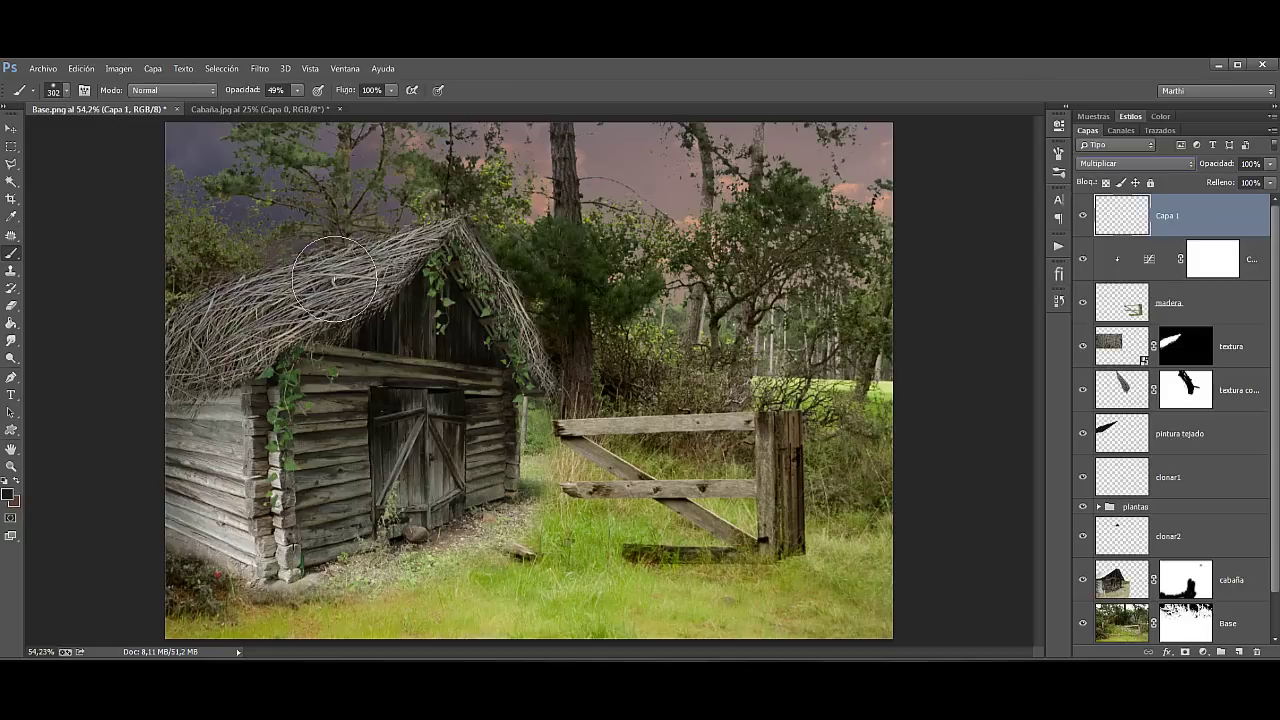
mouse_move(334, 281)
mouse_down()
mouse_move(261, 306)
mouse_move(207, 555)
mouse_move(225, 405)
mouse_move(260, 360)
mouse_up()
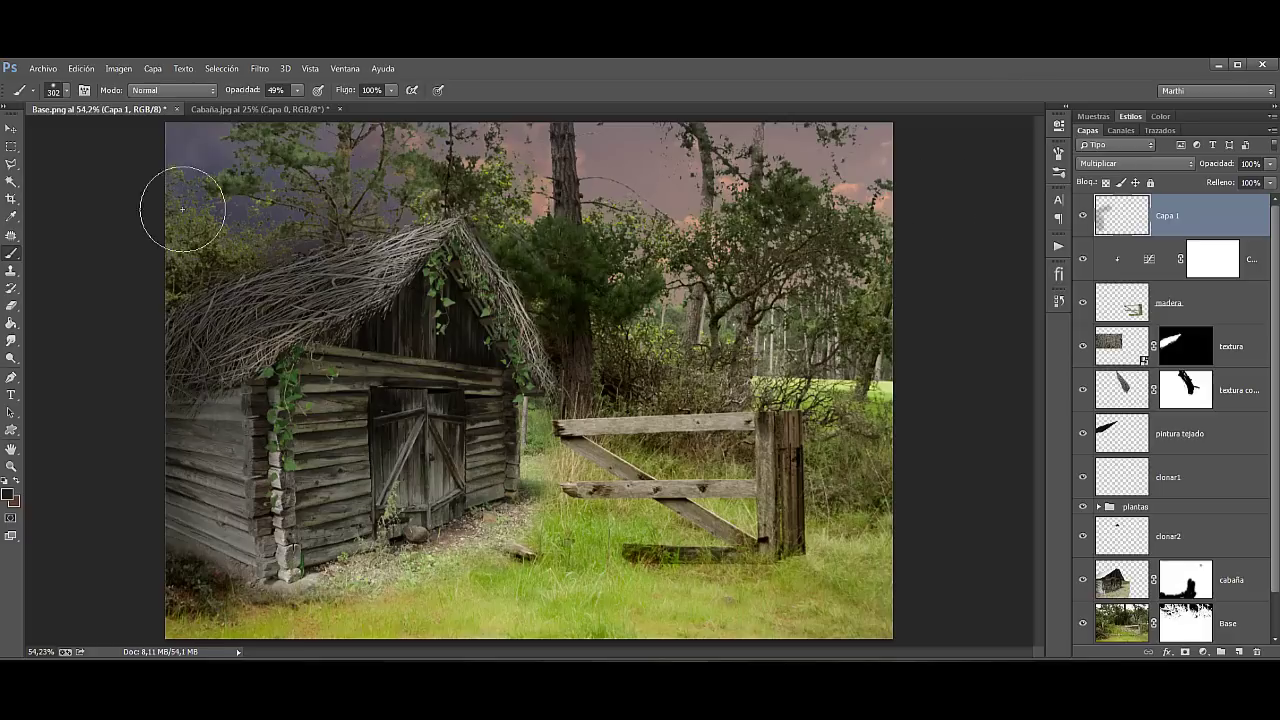
mouse_move(240, 416)
mouse_down()
mouse_move(243, 528)
mouse_move(271, 557)
mouse_up()
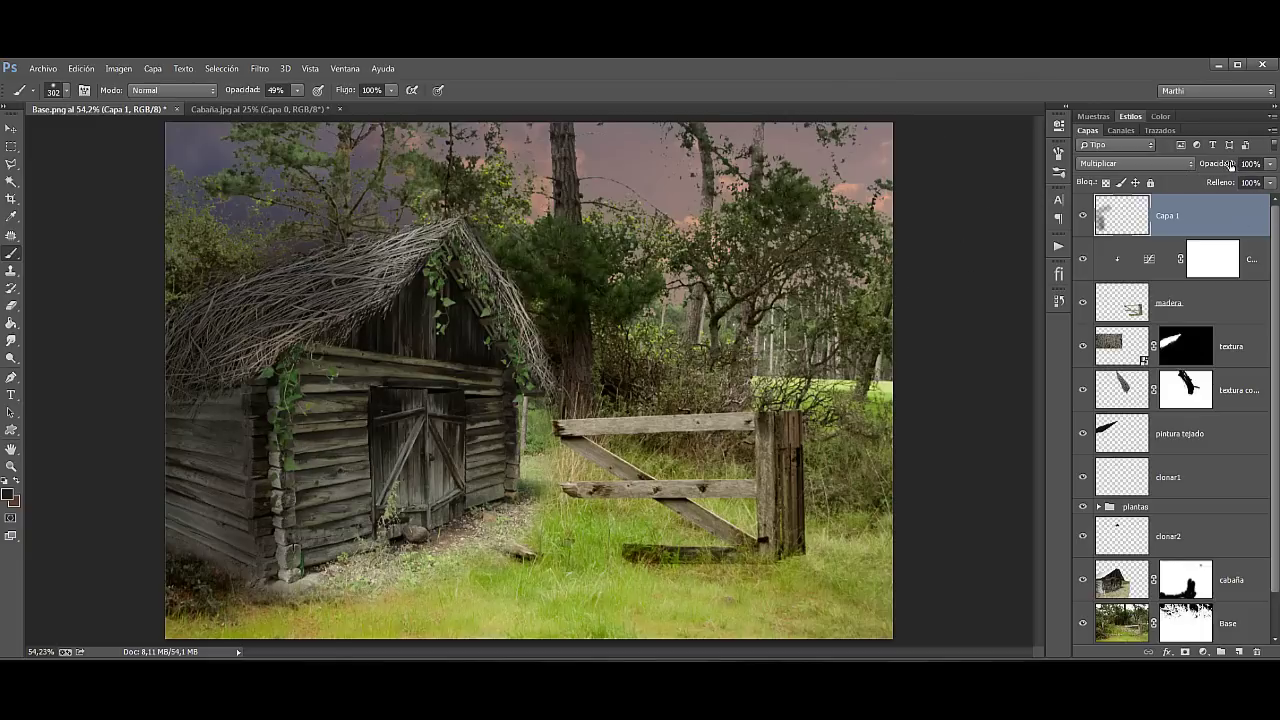
drag(1228, 167, 1218, 167)
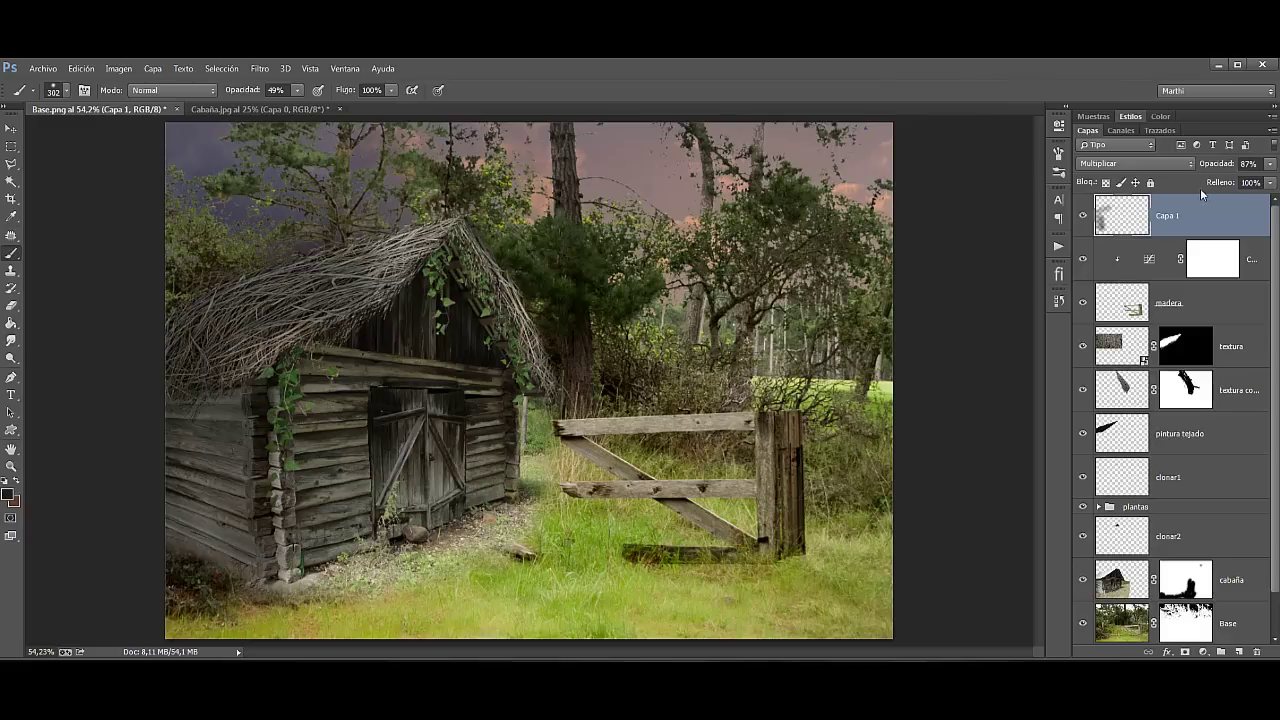
click(1248, 345)
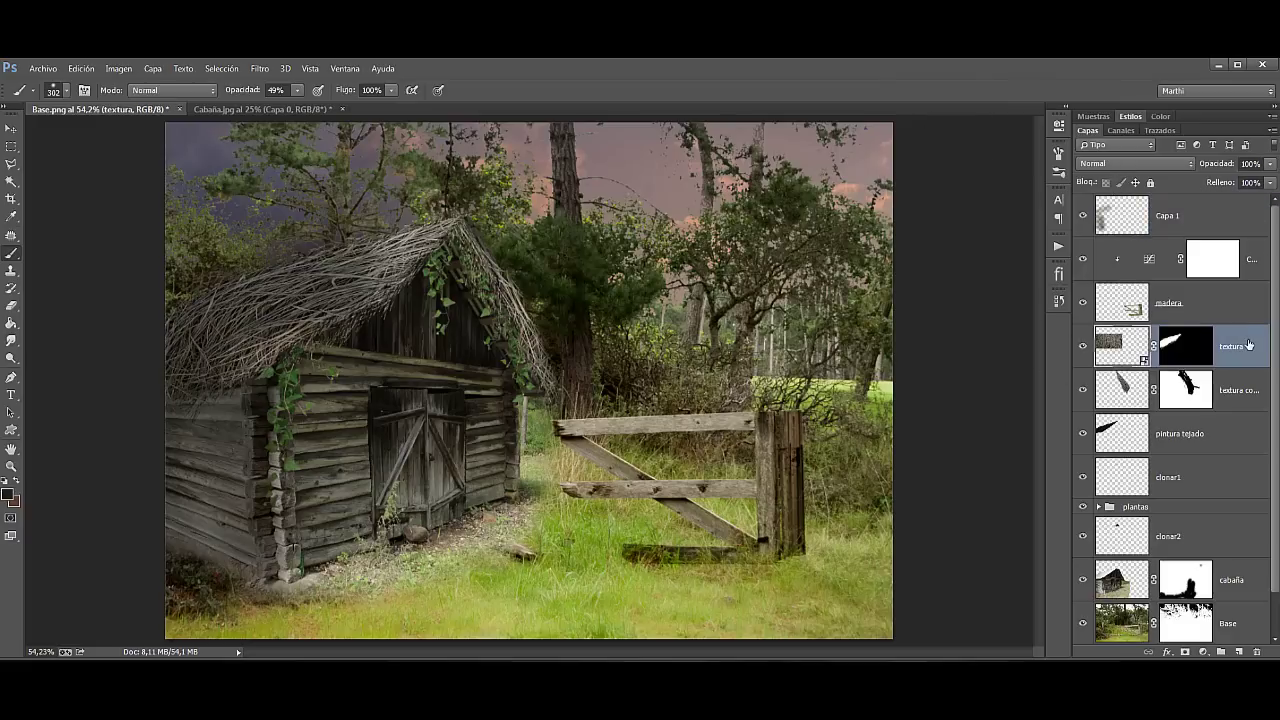
Step: Place the embedded mushroom image '1' into the composite
click(43, 68)
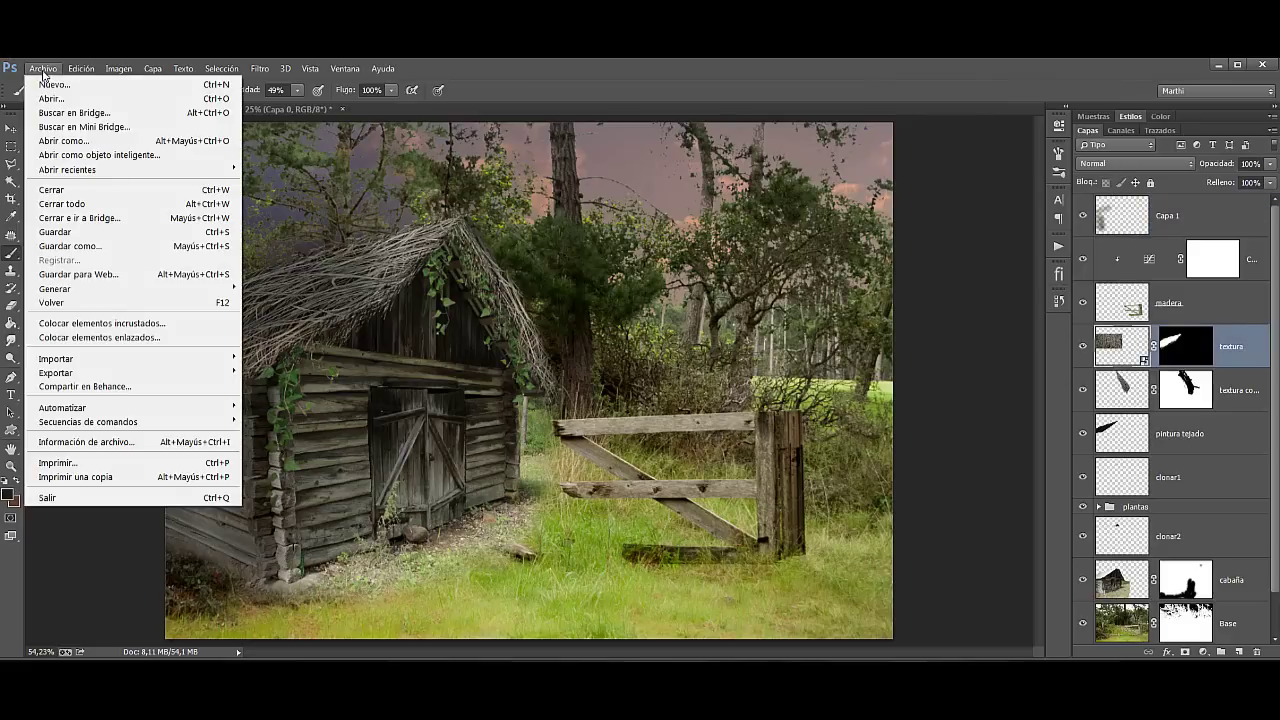
click(80, 323)
click(289, 175)
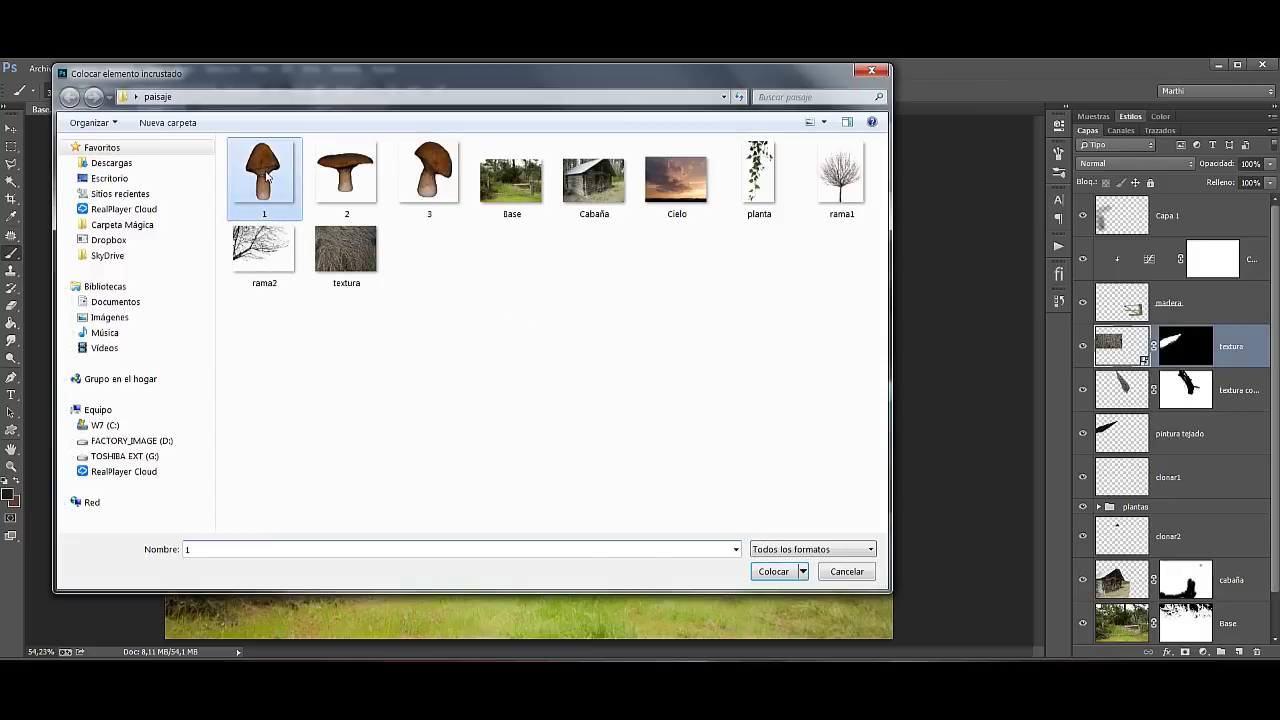
click(790, 572)
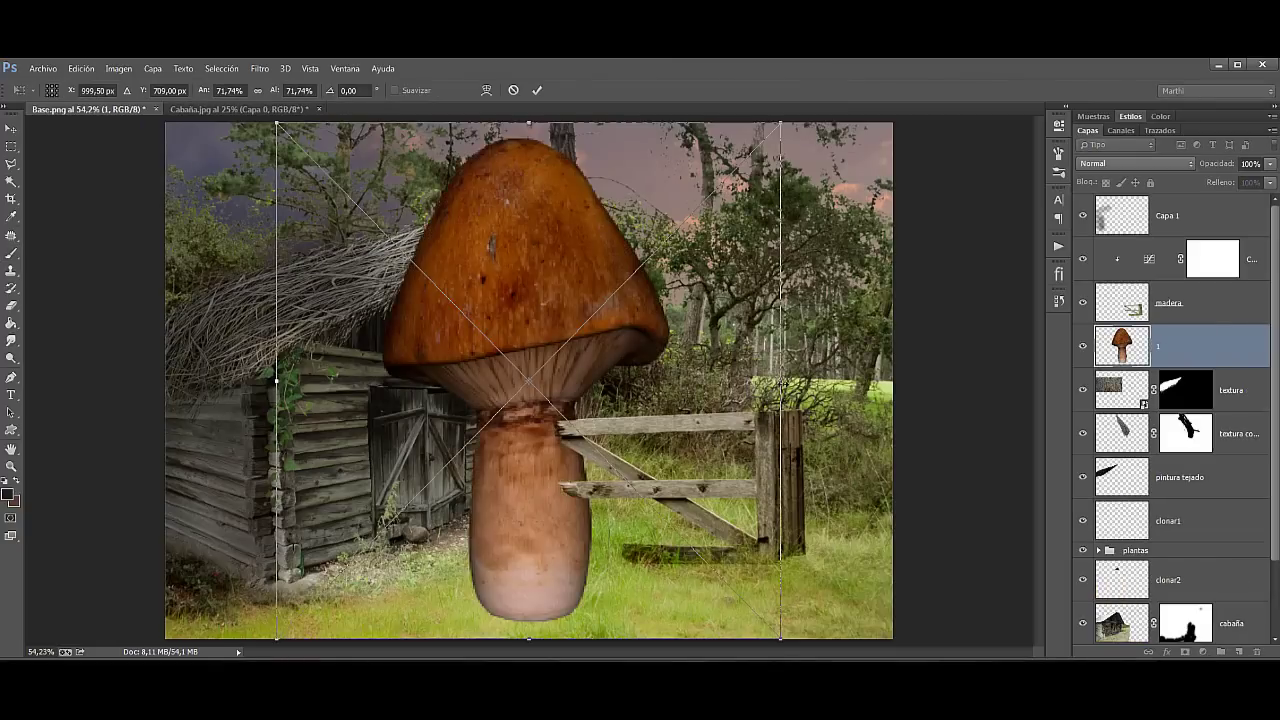
drag(780, 380, 811, 381)
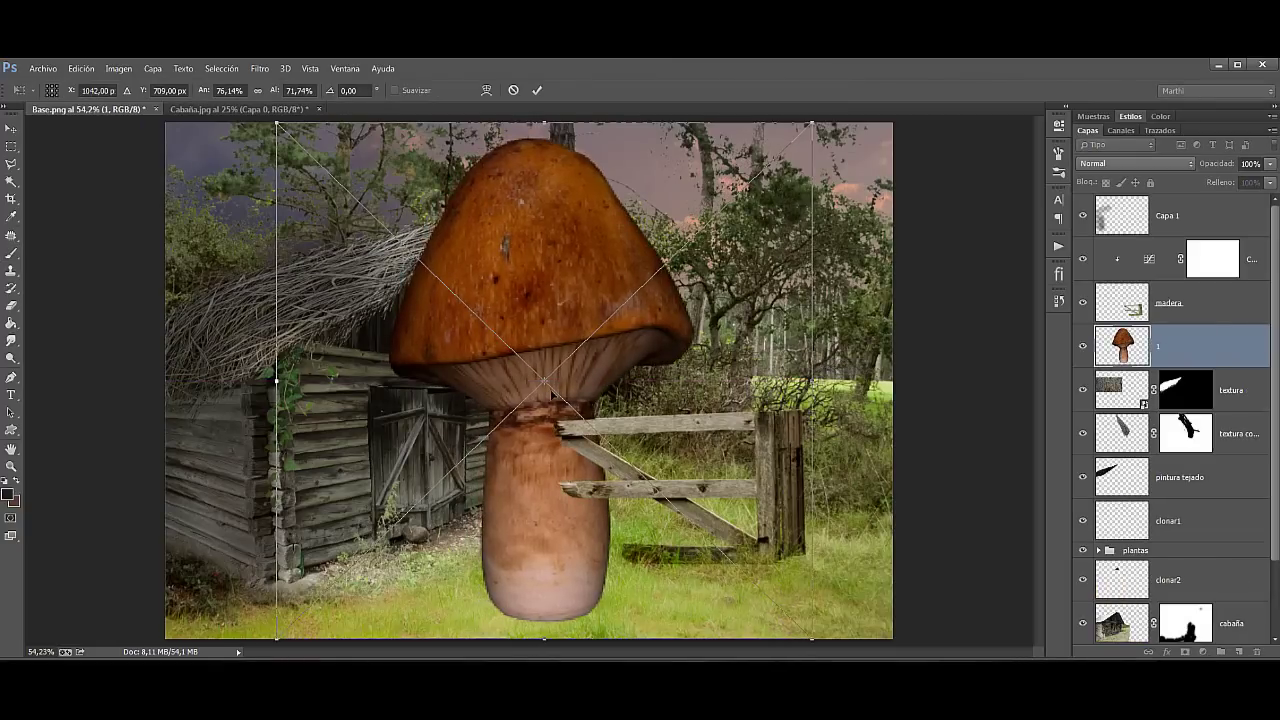
Step: Flip the mushroom horizontally, shrink it and move it right behind the fence
right_click(553, 393)
click(650, 580)
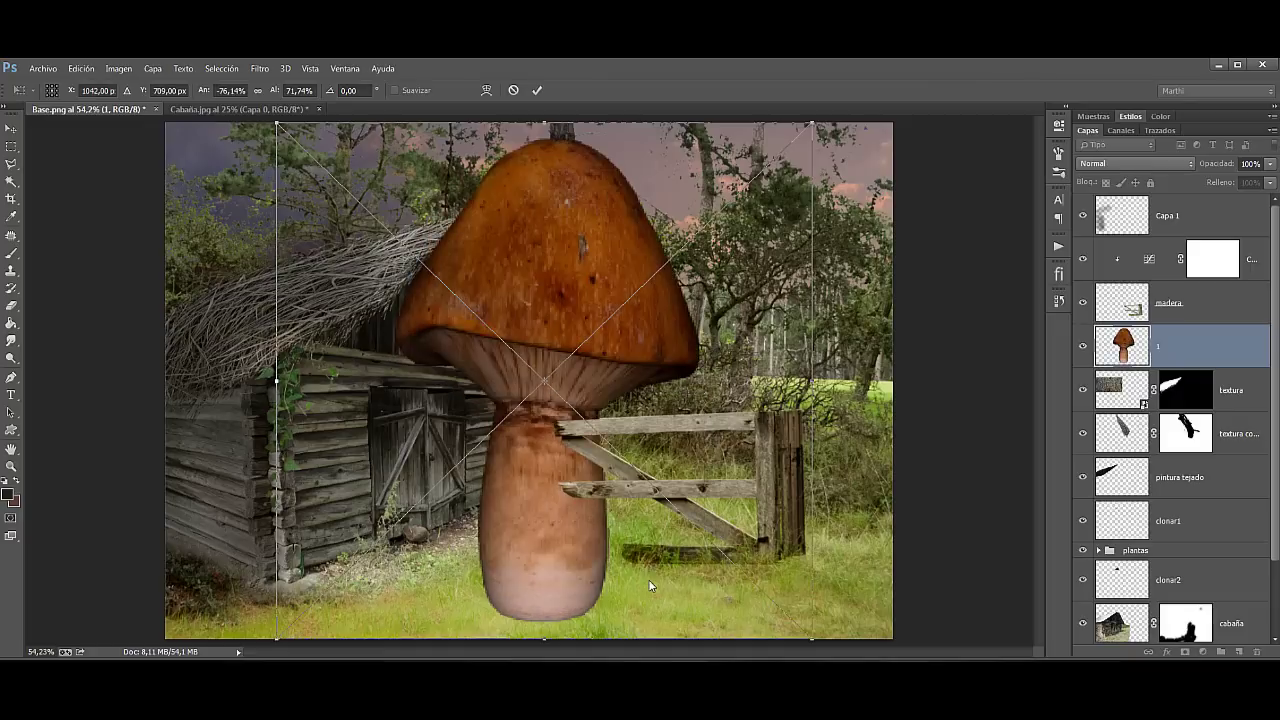
drag(811, 640, 776, 609)
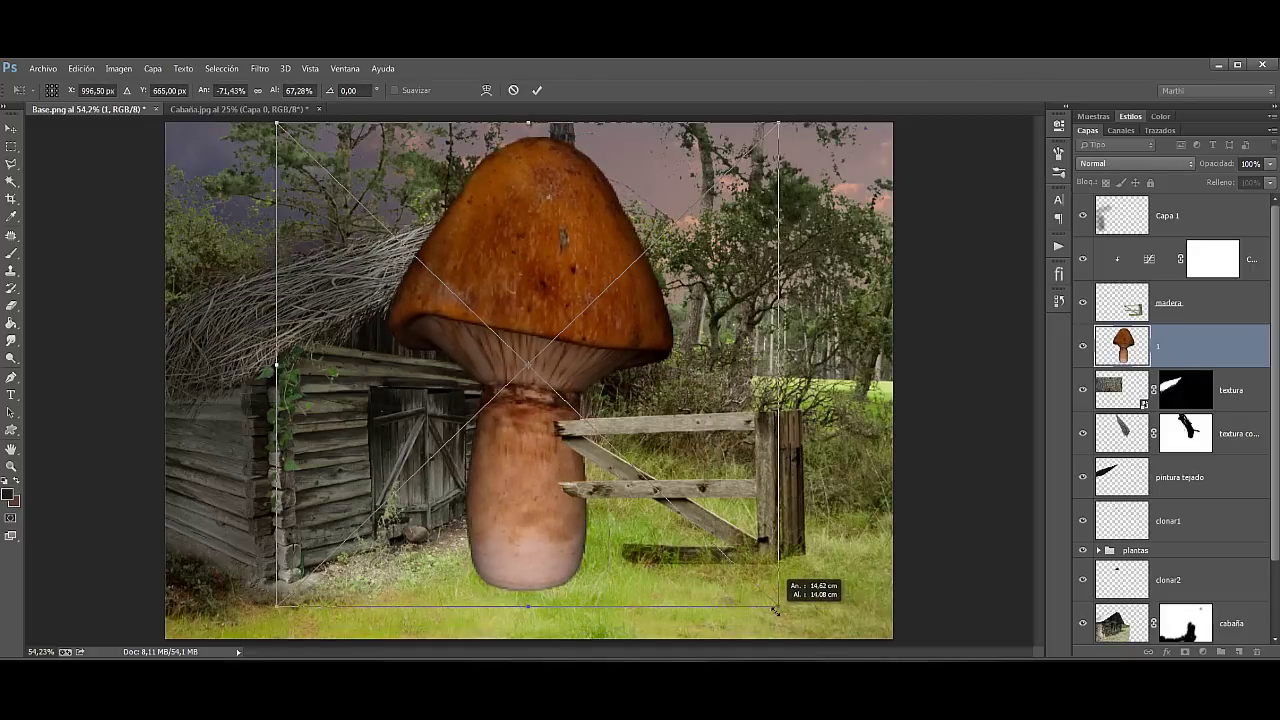
mouse_move(776, 608)
mouse_down()
mouse_move(760, 591)
mouse_move(783, 609)
mouse_up()
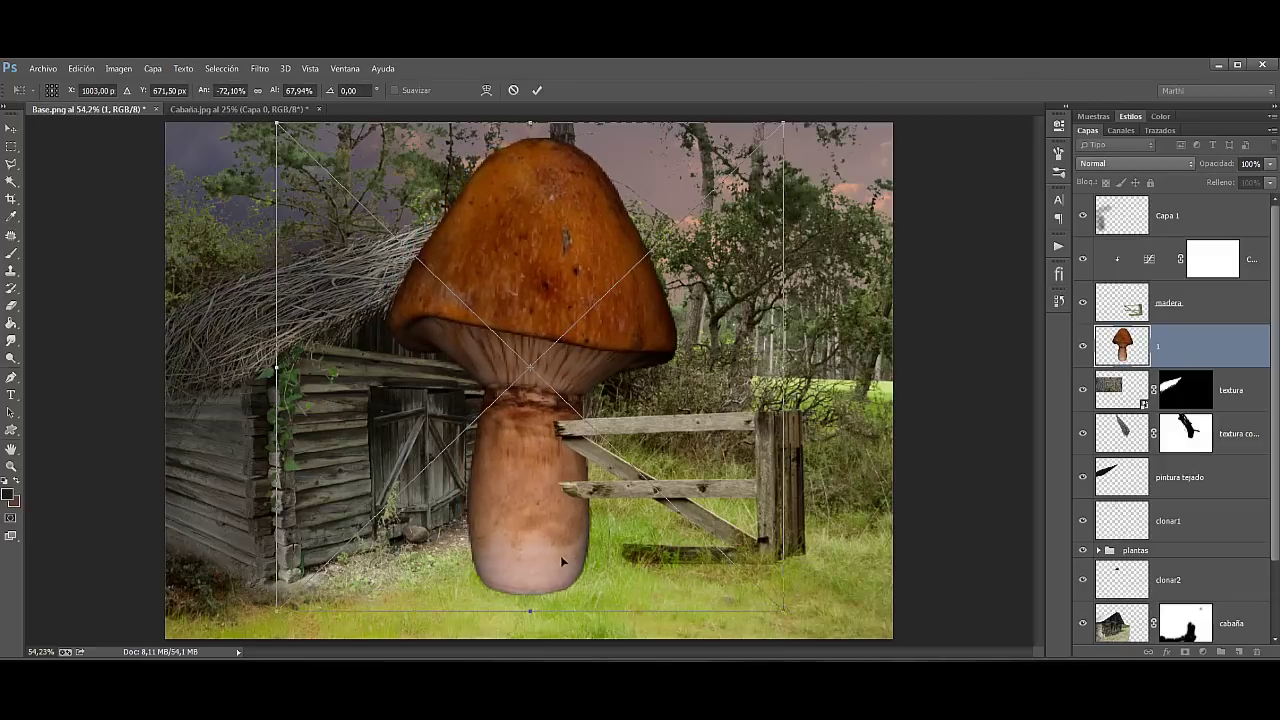
drag(562, 562, 755, 530)
click(538, 91)
Step: Rasterize mushroom layer 1 and lower its saturation with Tono/saturación to mute the cap
key(b)
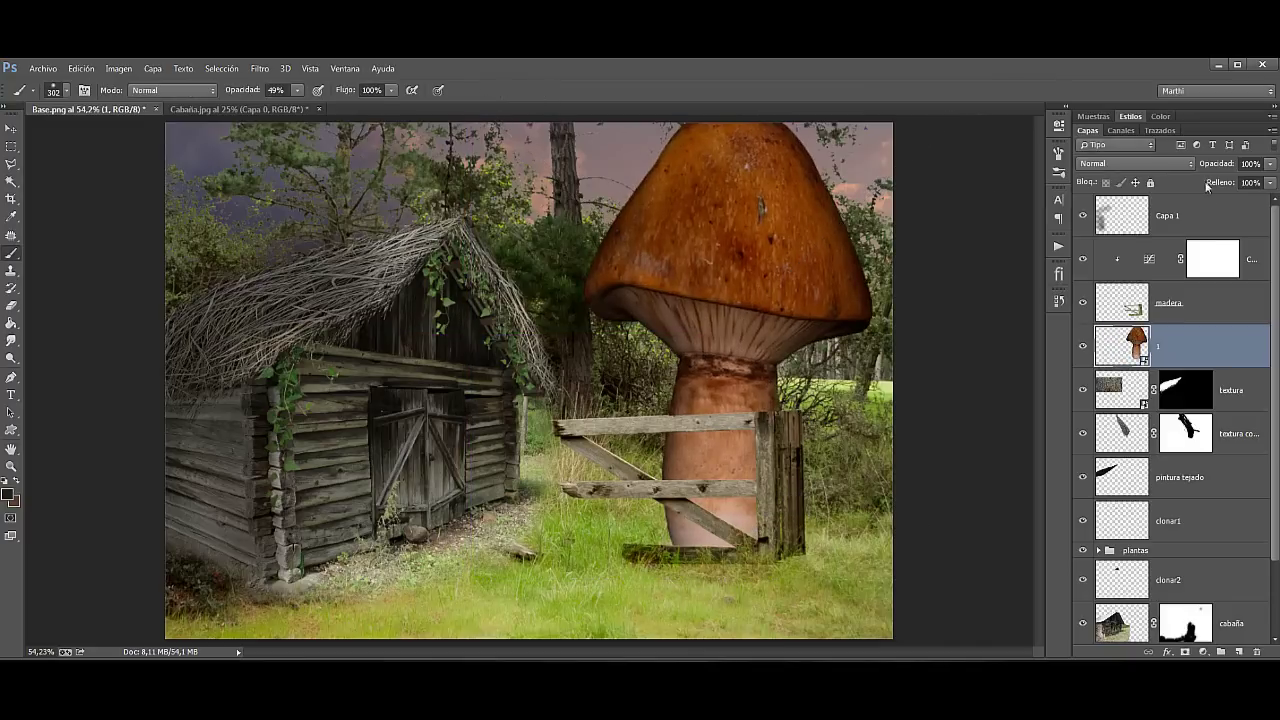
right_click(1203, 347)
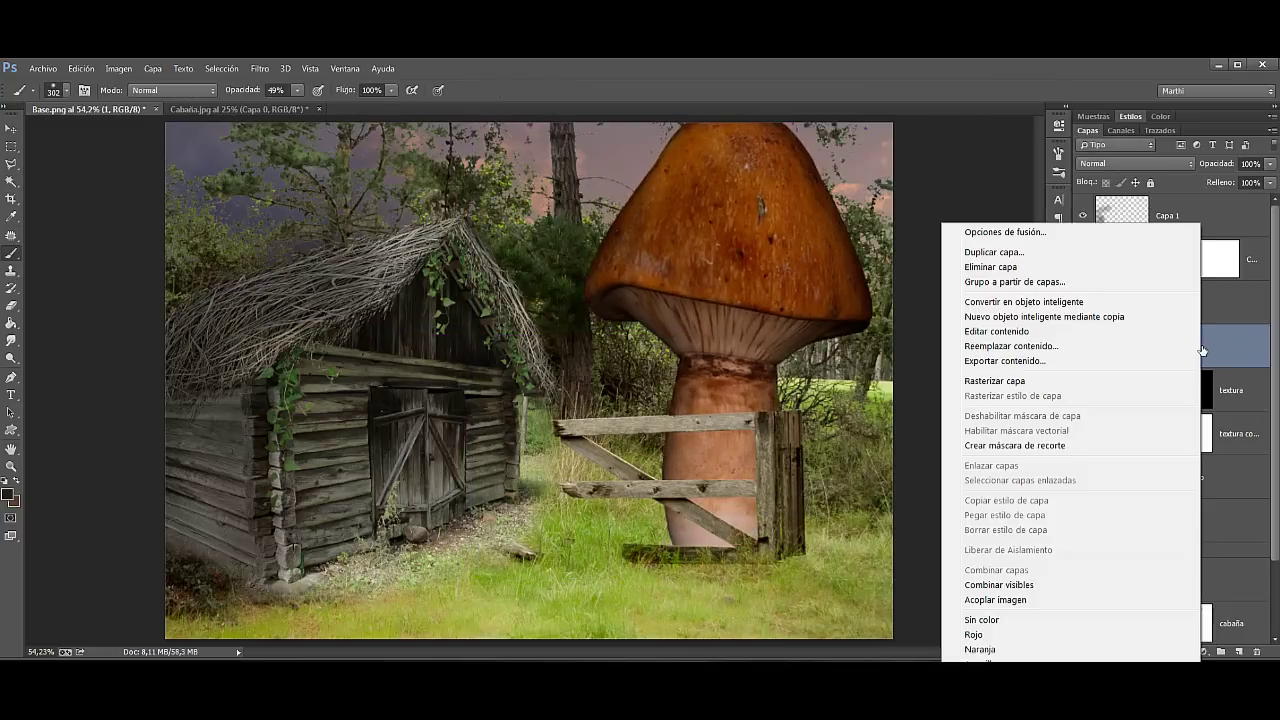
click(1019, 381)
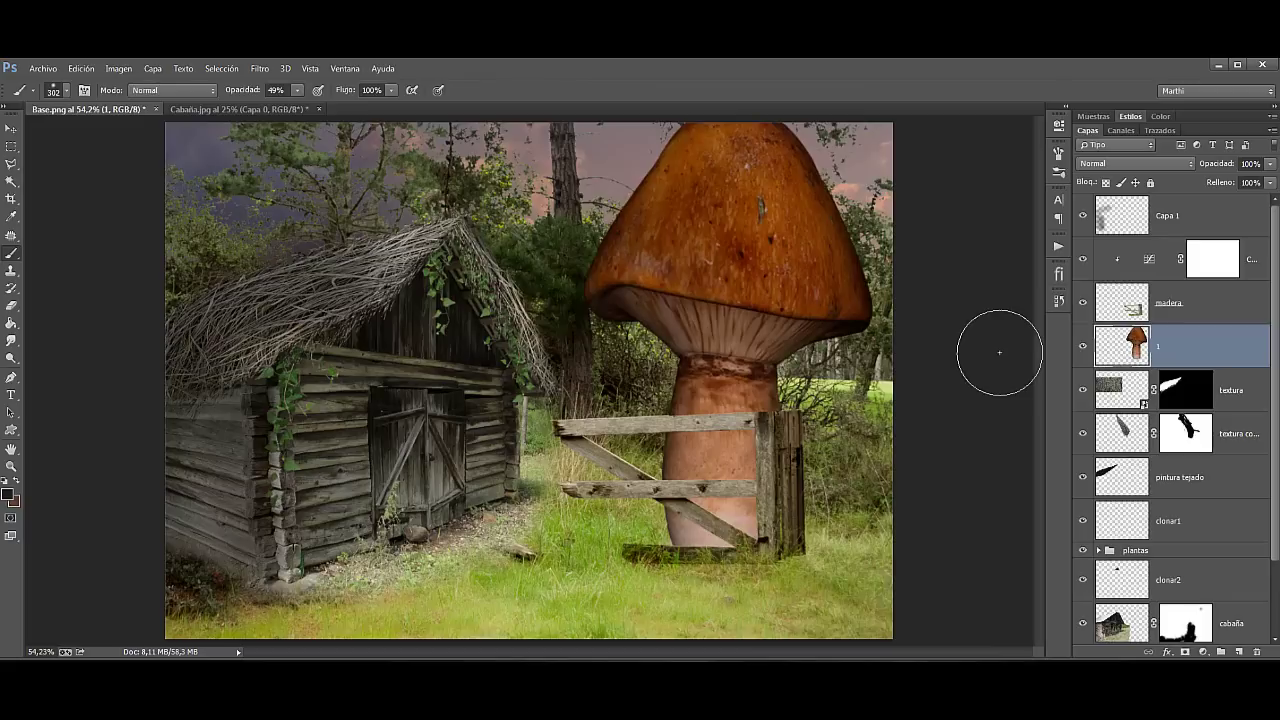
key(ctrl+u)
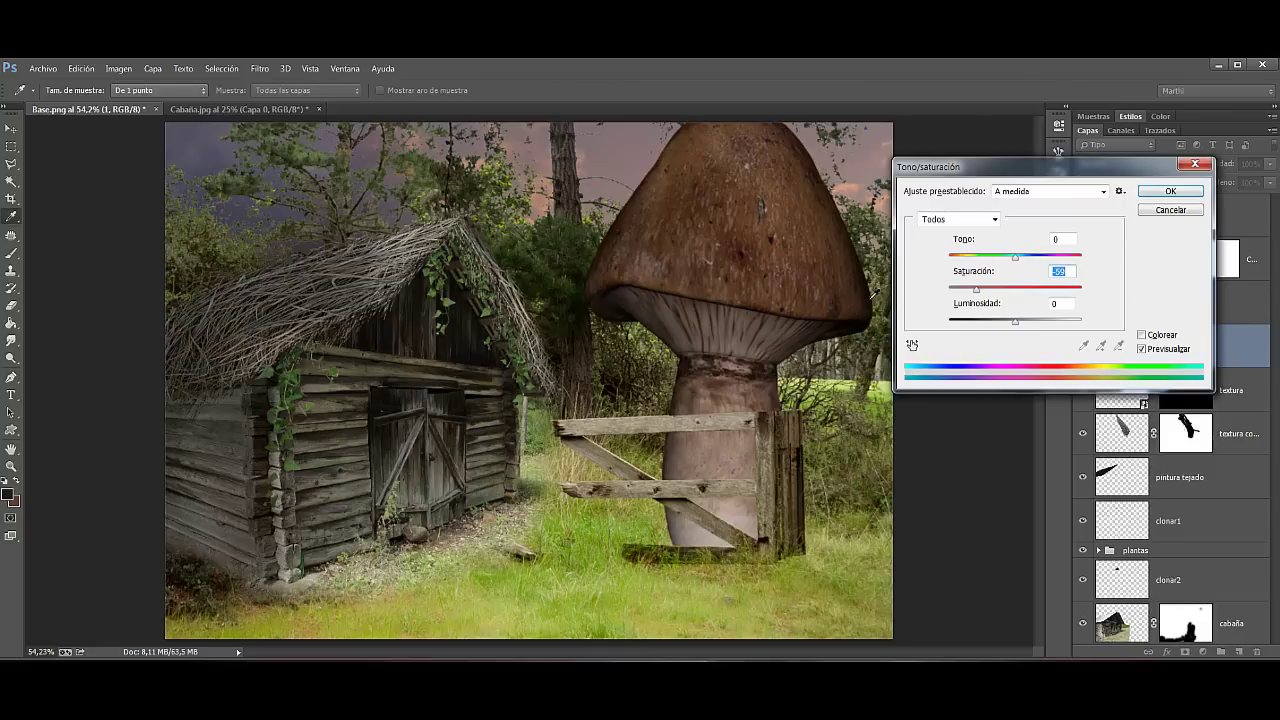
click(1172, 192)
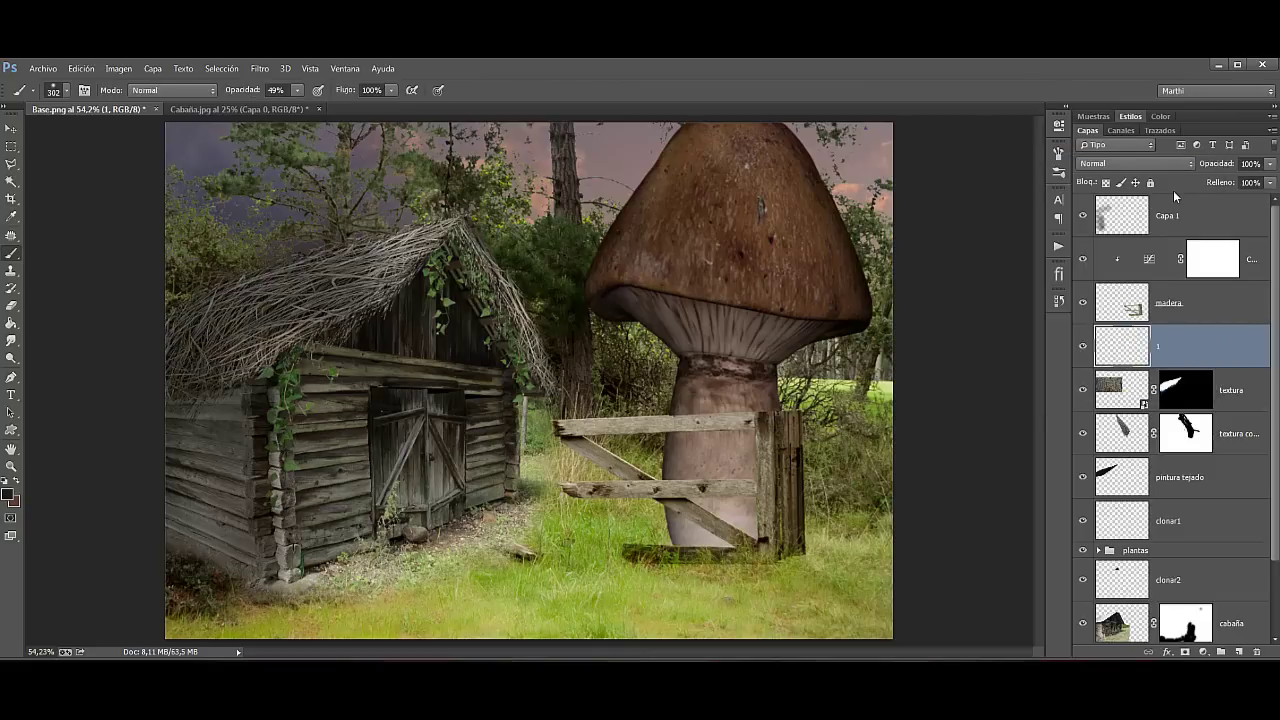
click(1160, 303)
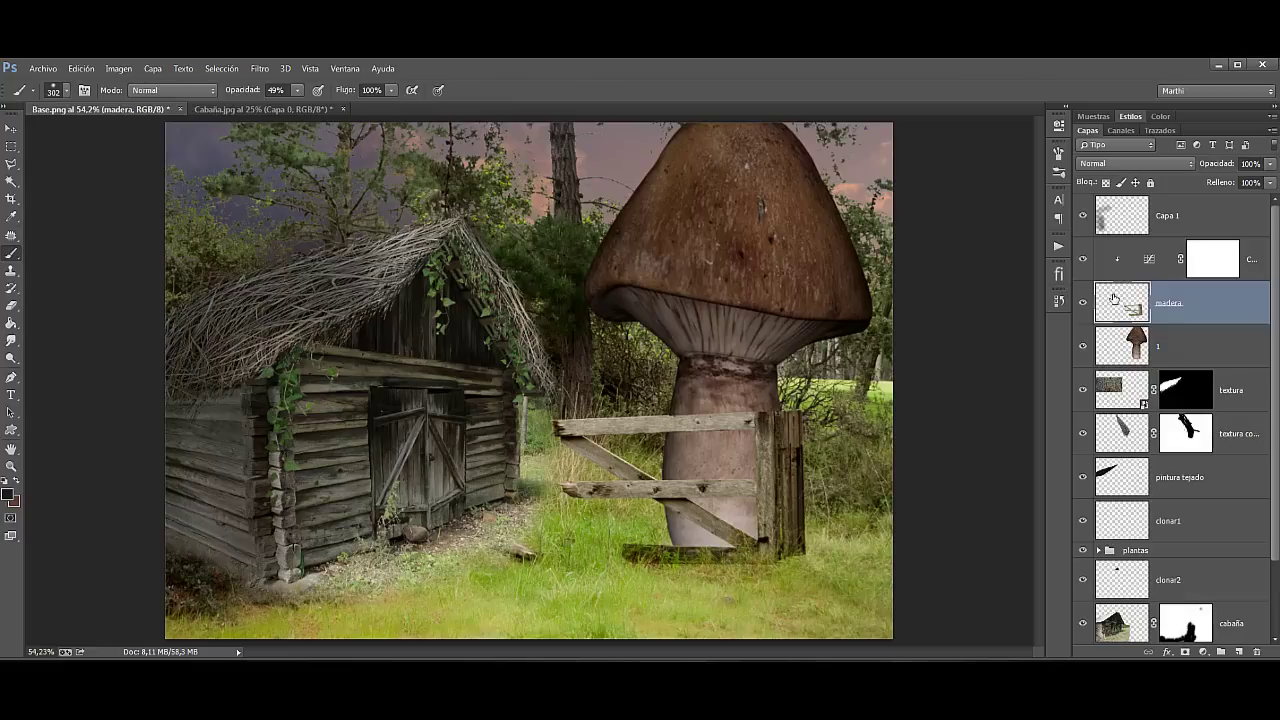
Step: Add a mask to madera and paint black grass-brush strokes over the fence base
click(1184, 652)
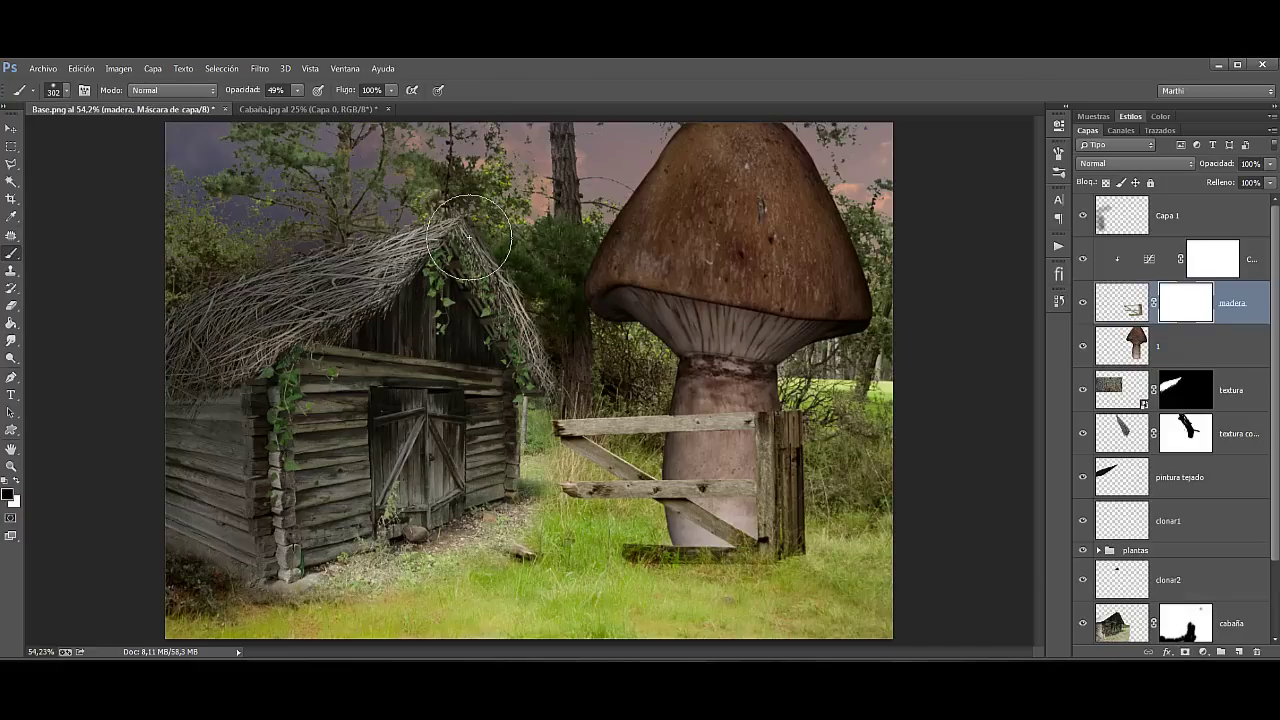
right_click(405, 219)
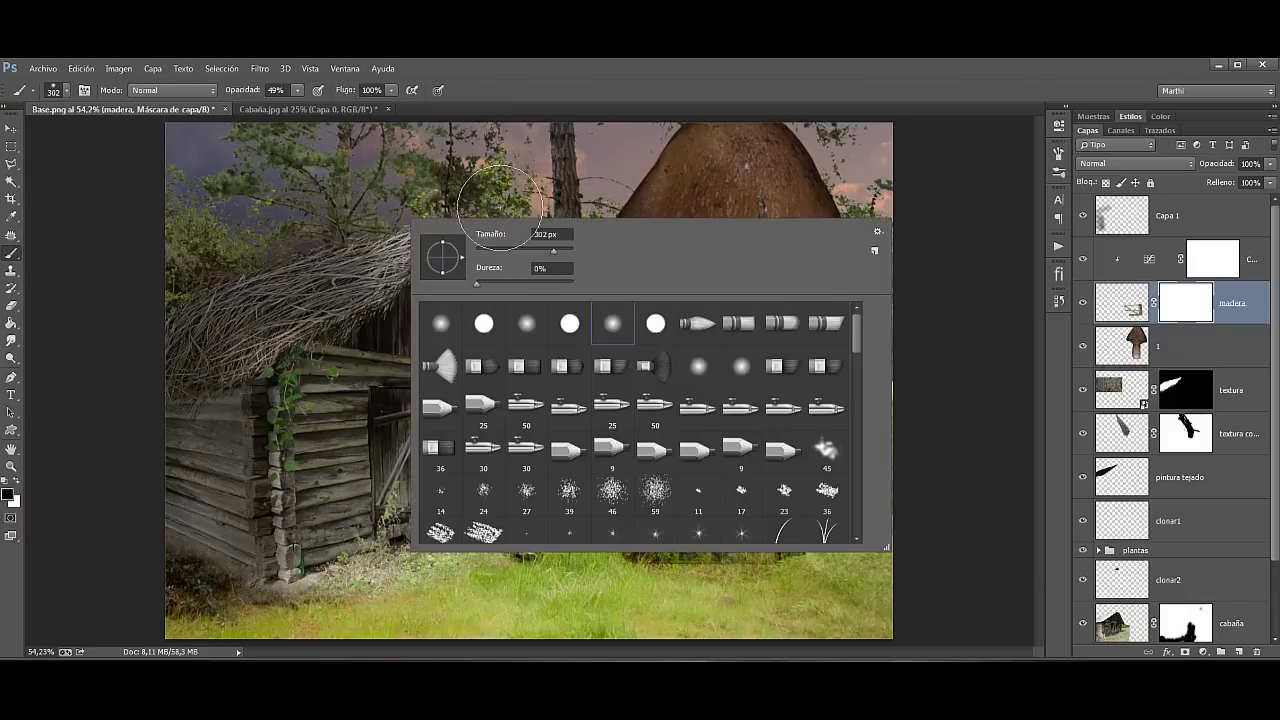
drag(856, 334, 856, 491)
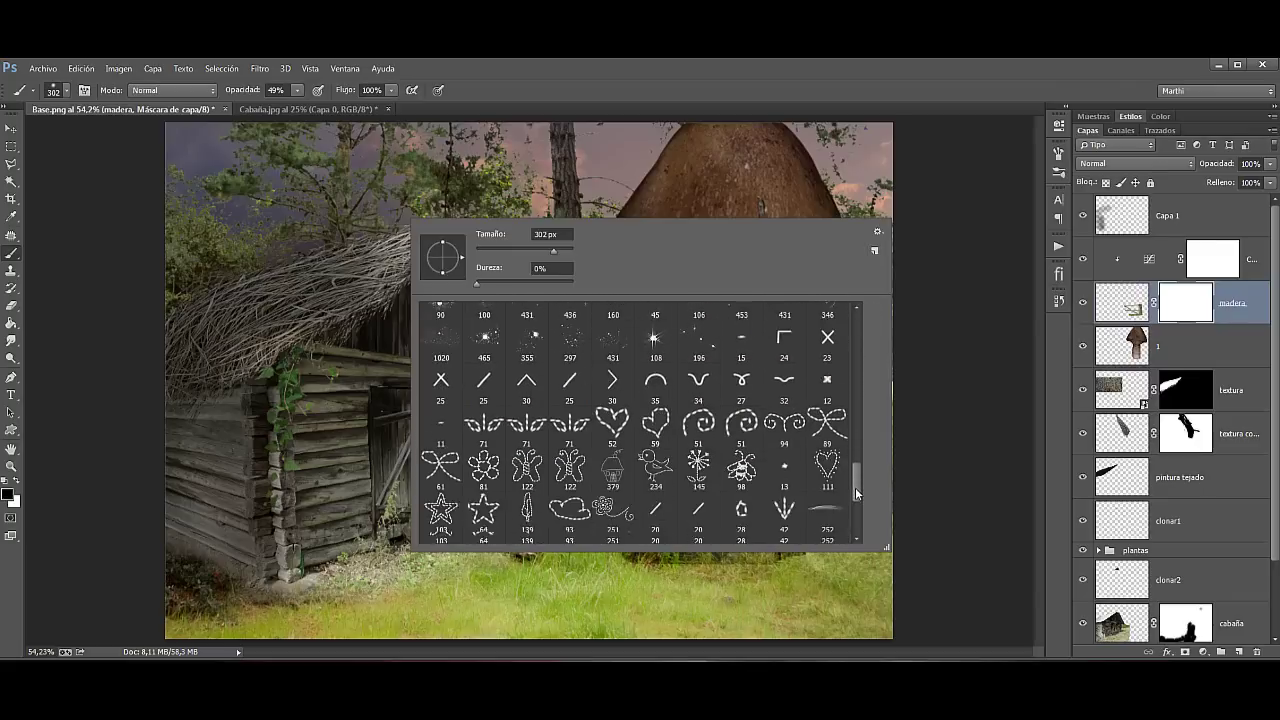
click(440, 503)
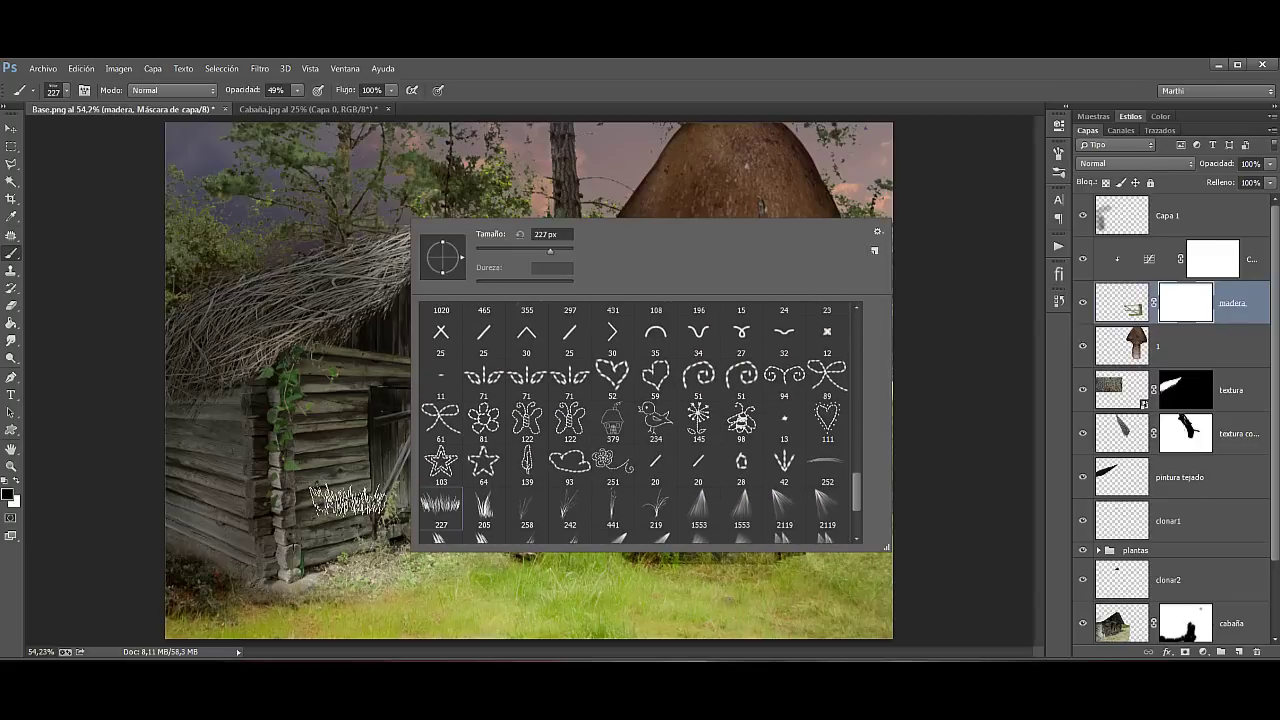
click(1191, 307)
text(100)
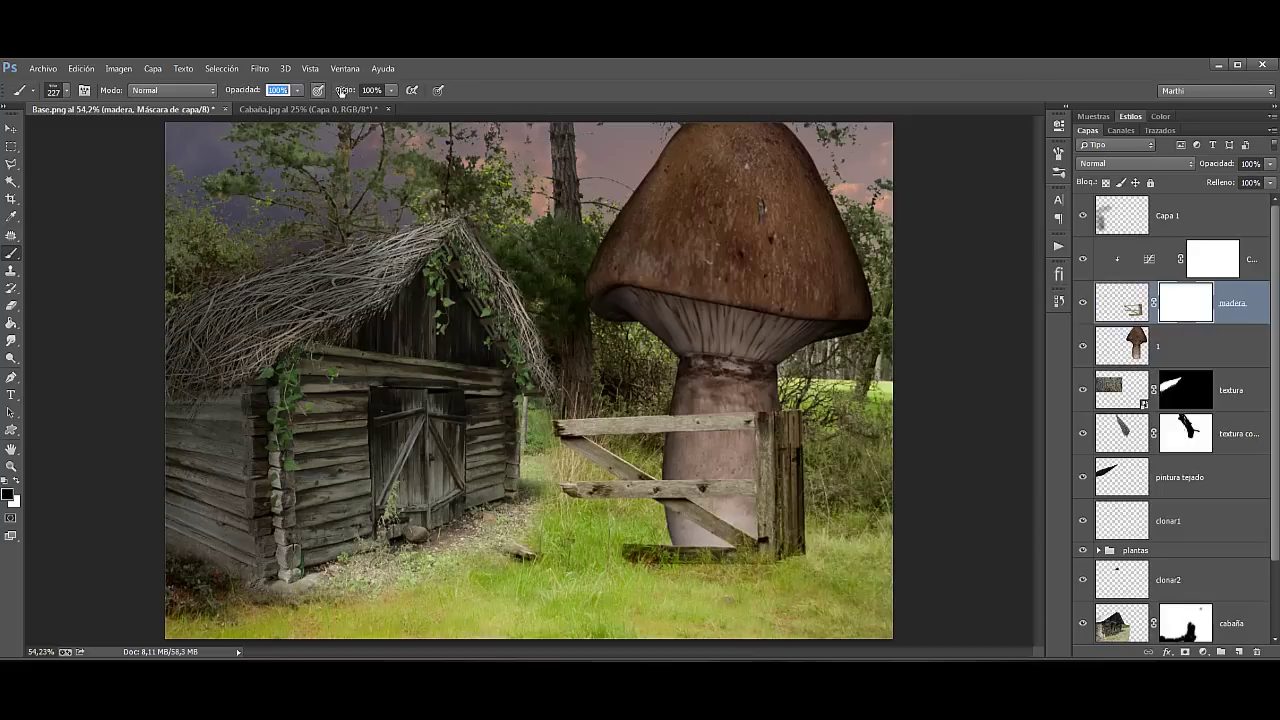
click(810, 575)
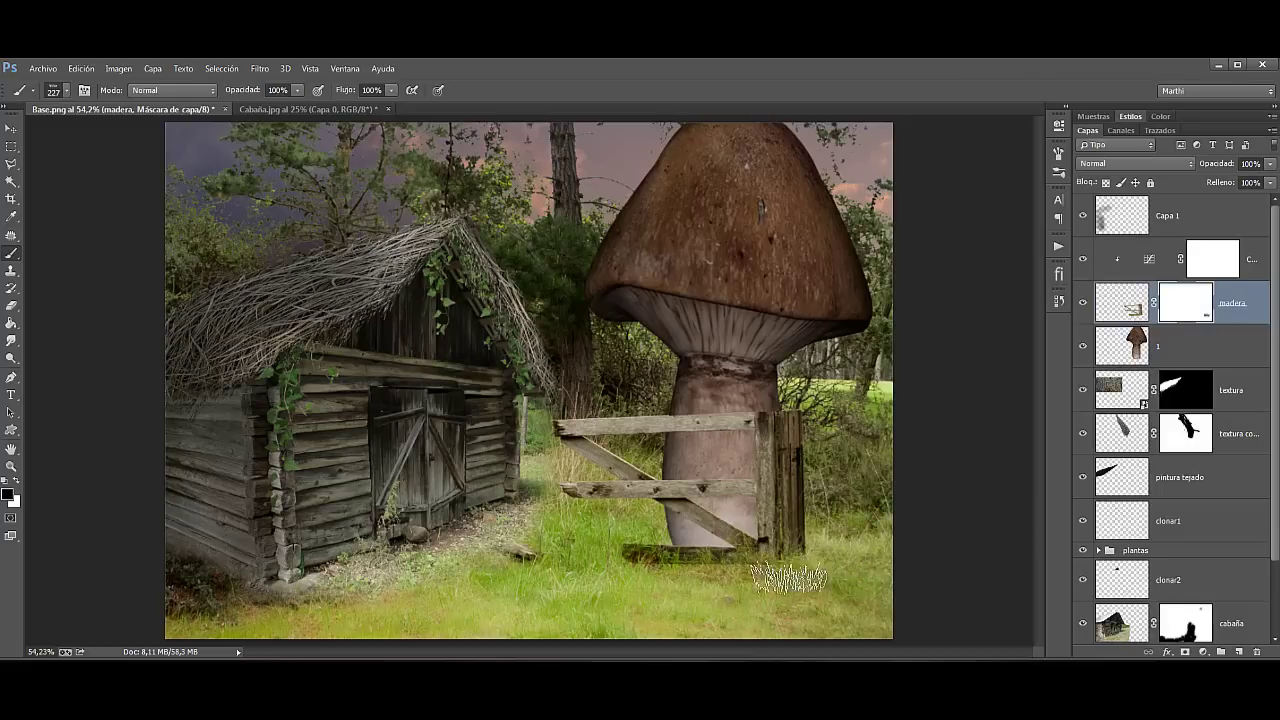
drag(789, 578, 655, 576)
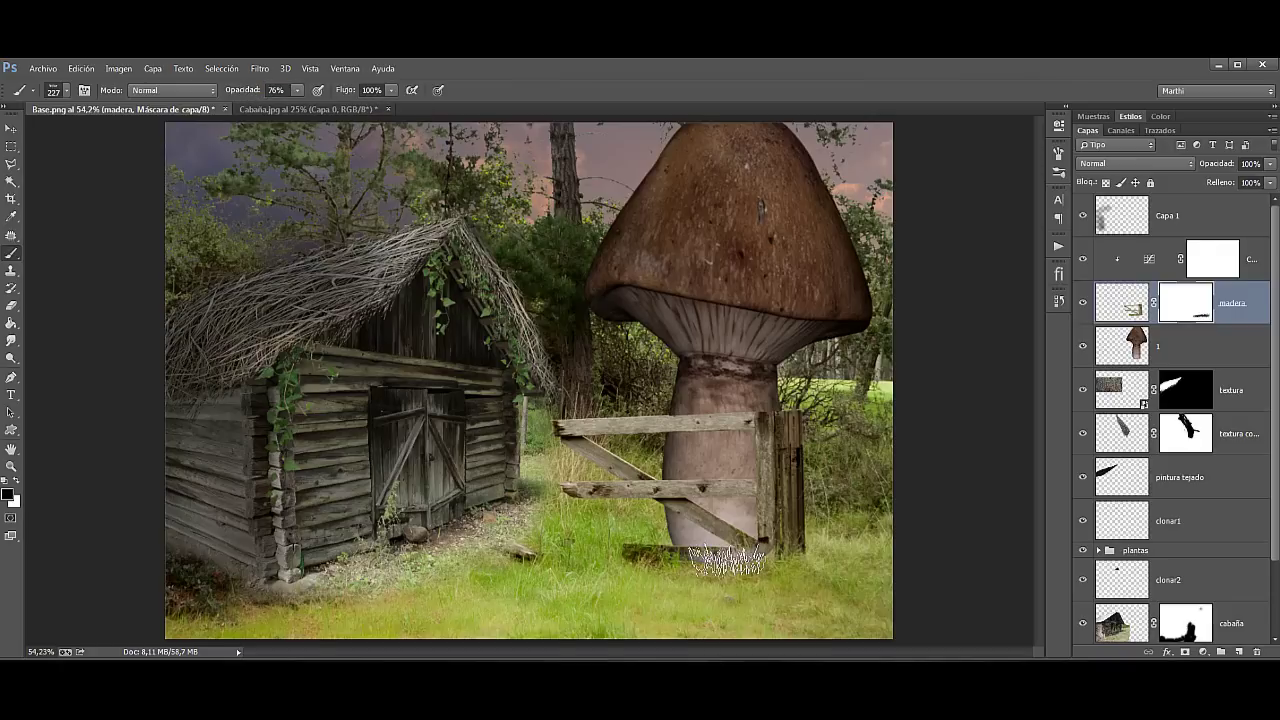
key(x)
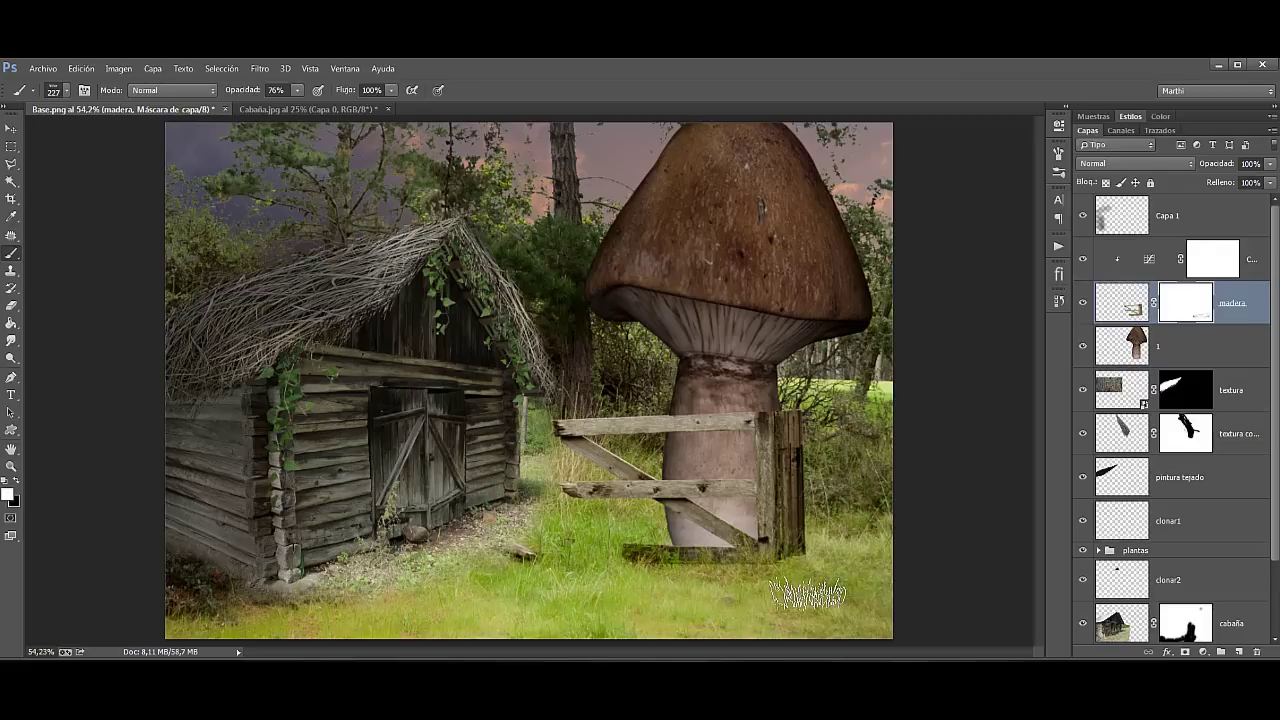
key(x)
mouse_move(815, 547)
mouse_down()
mouse_move(648, 570)
mouse_move(571, 551)
mouse_up()
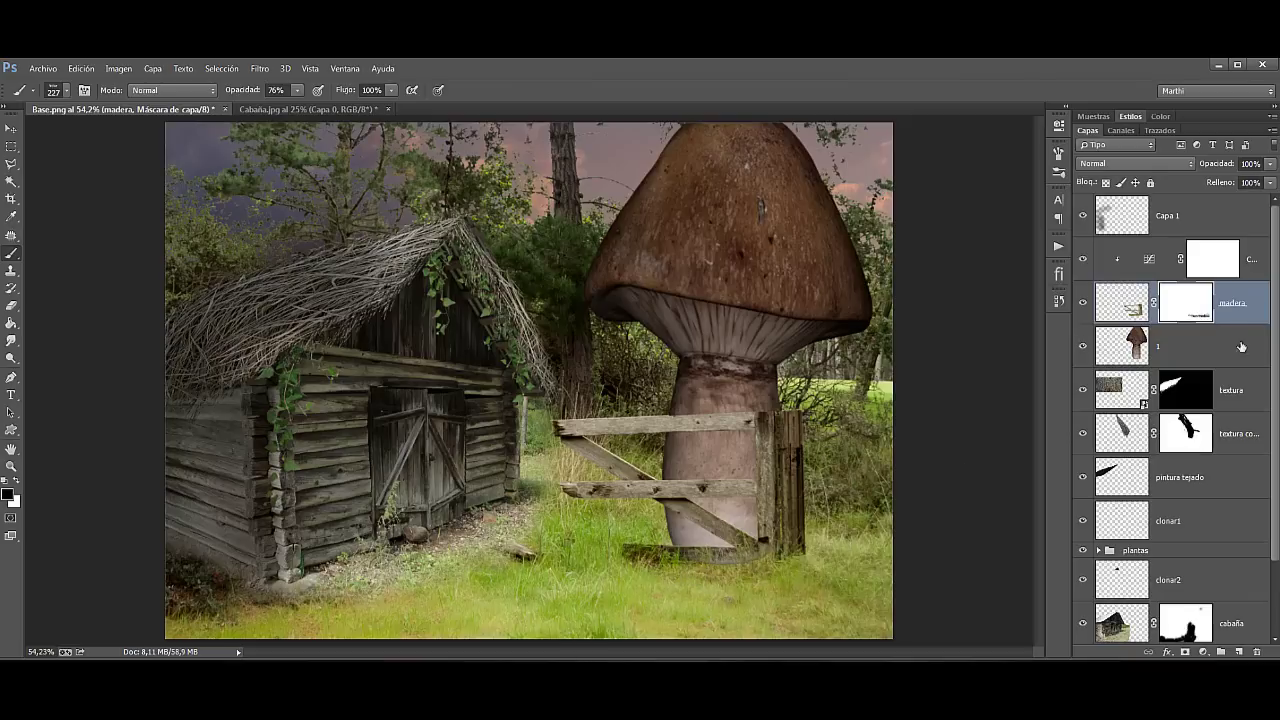
Step: Add a mask to mushroom layer 1 and paint grass over its stem base
click(1200, 347)
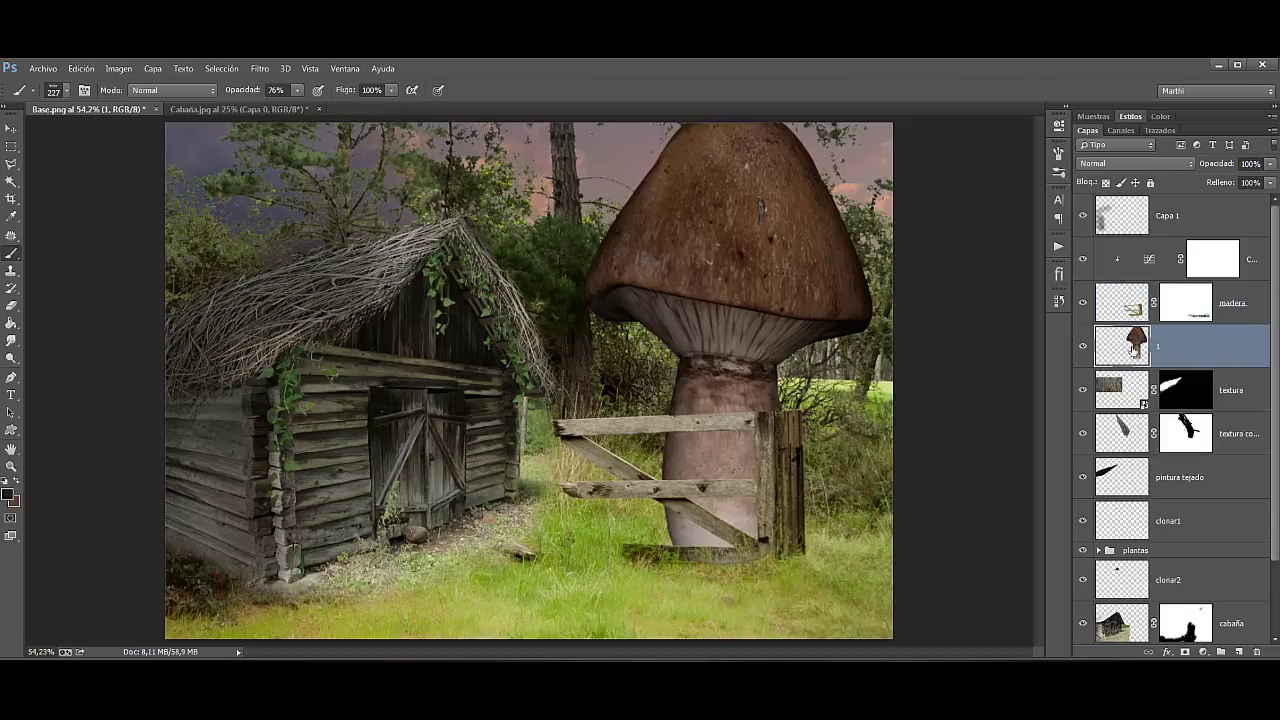
click(1186, 652)
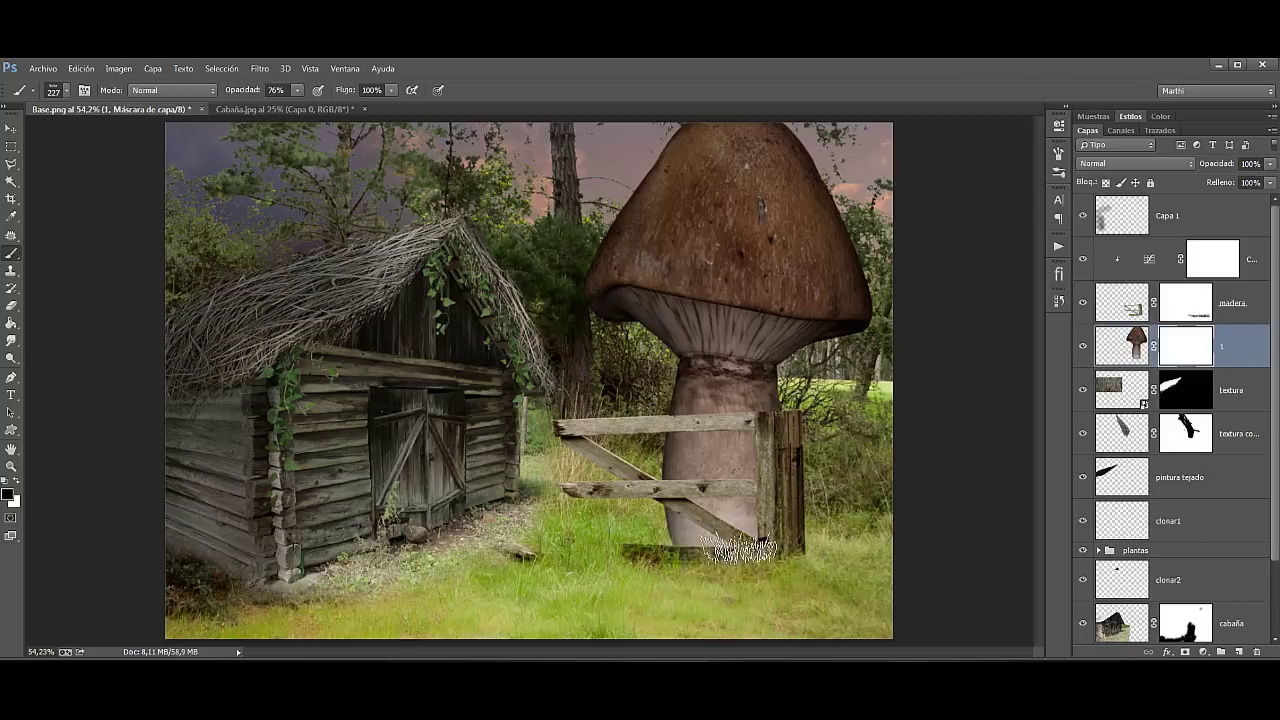
drag(757, 540, 720, 560)
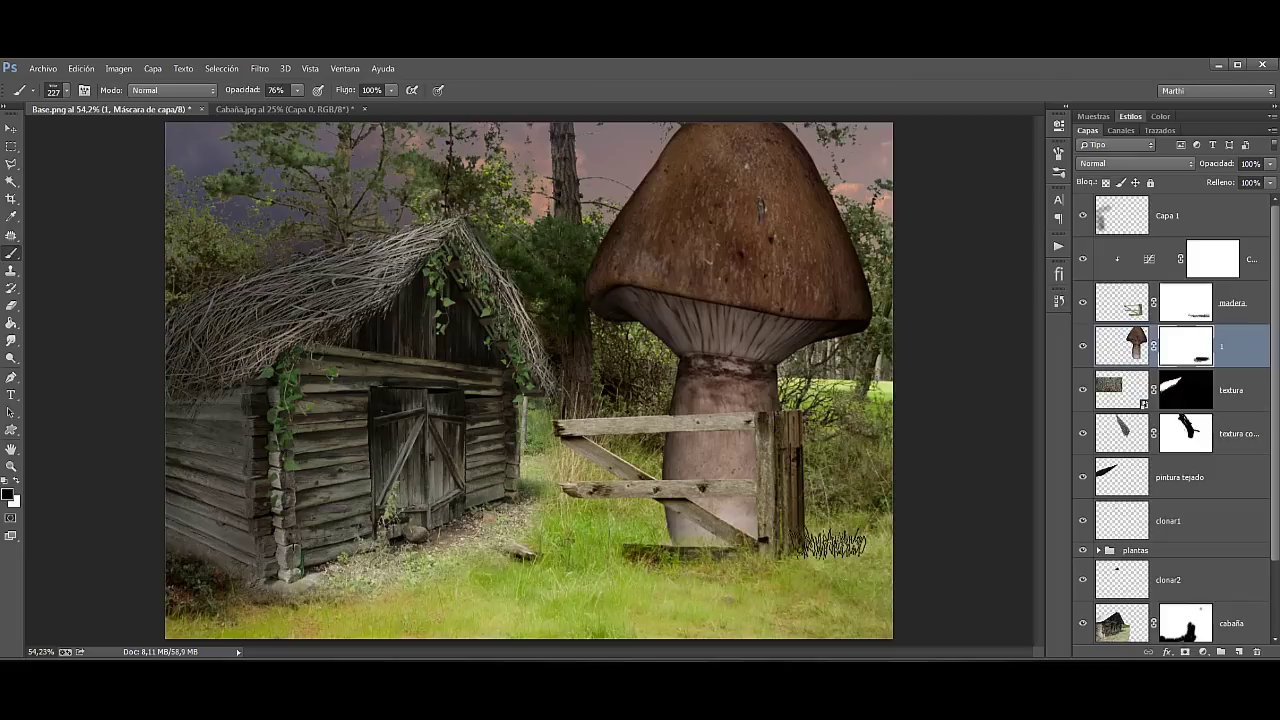
drag(771, 543, 635, 553)
drag(871, 543, 586, 529)
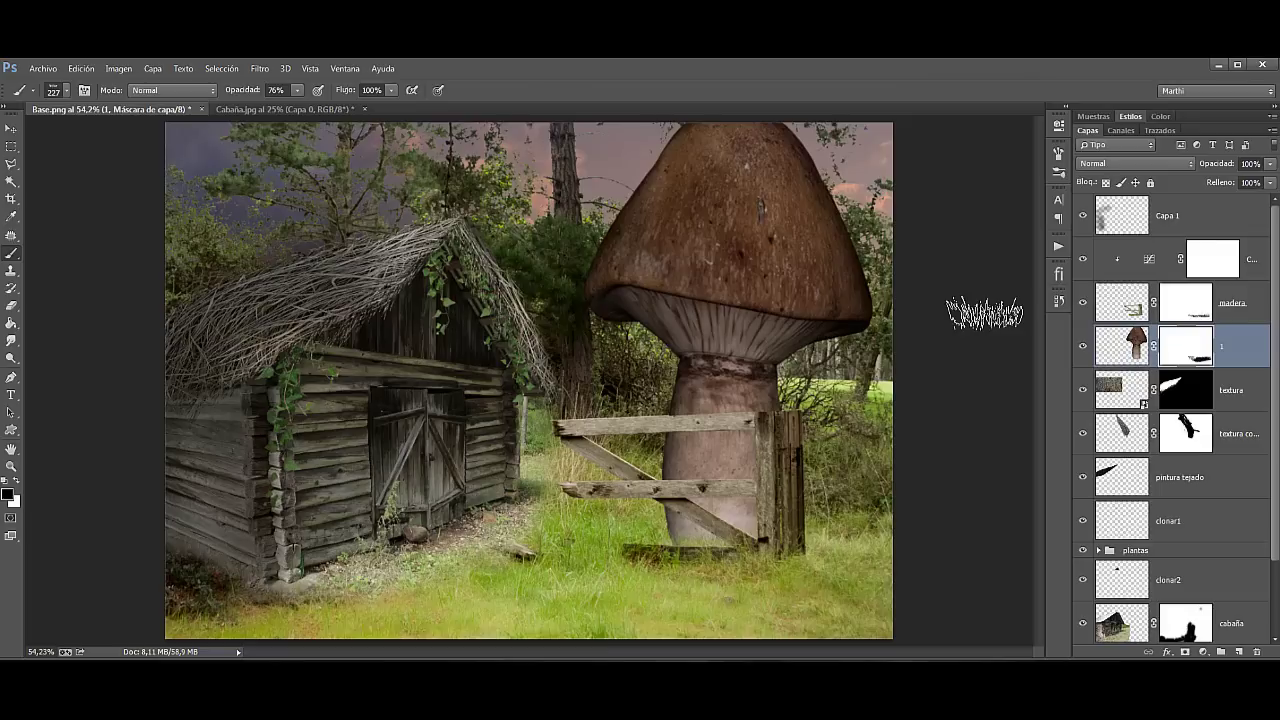
click(1215, 215)
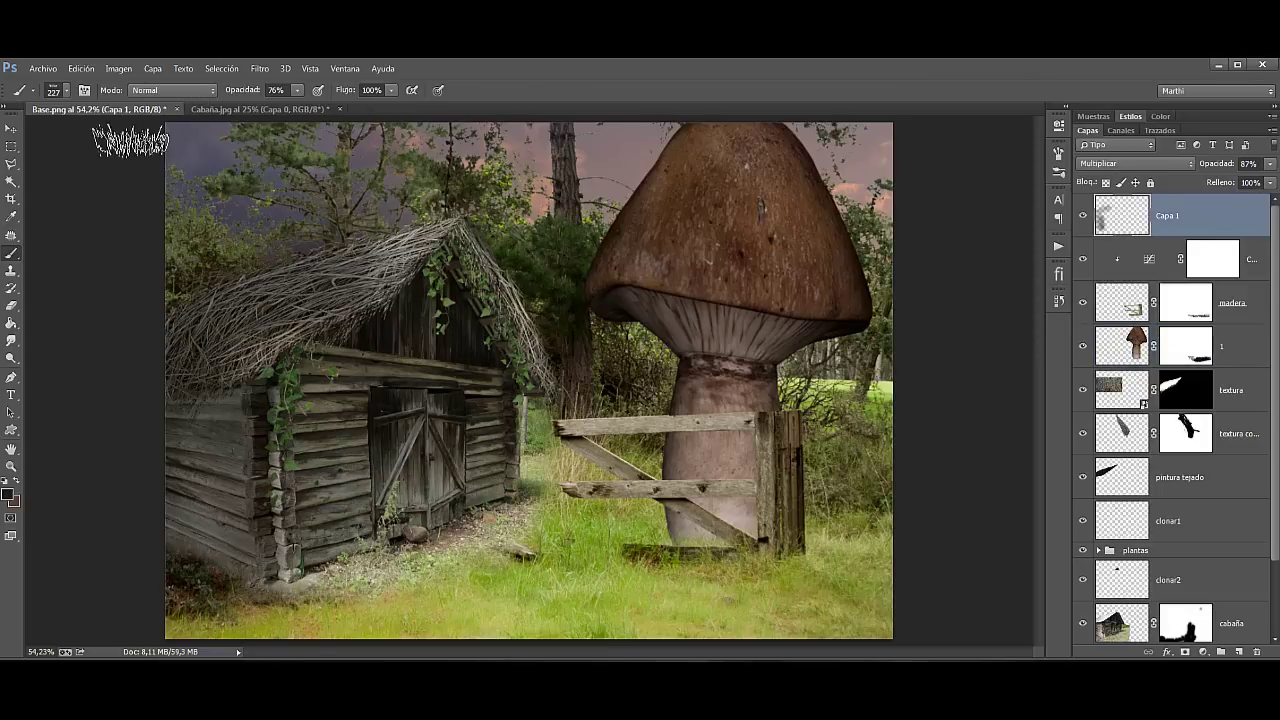
Step: Place mushroom image '2', scale it to about 30% and move it onto the grass by the fence
click(43, 68)
click(70, 324)
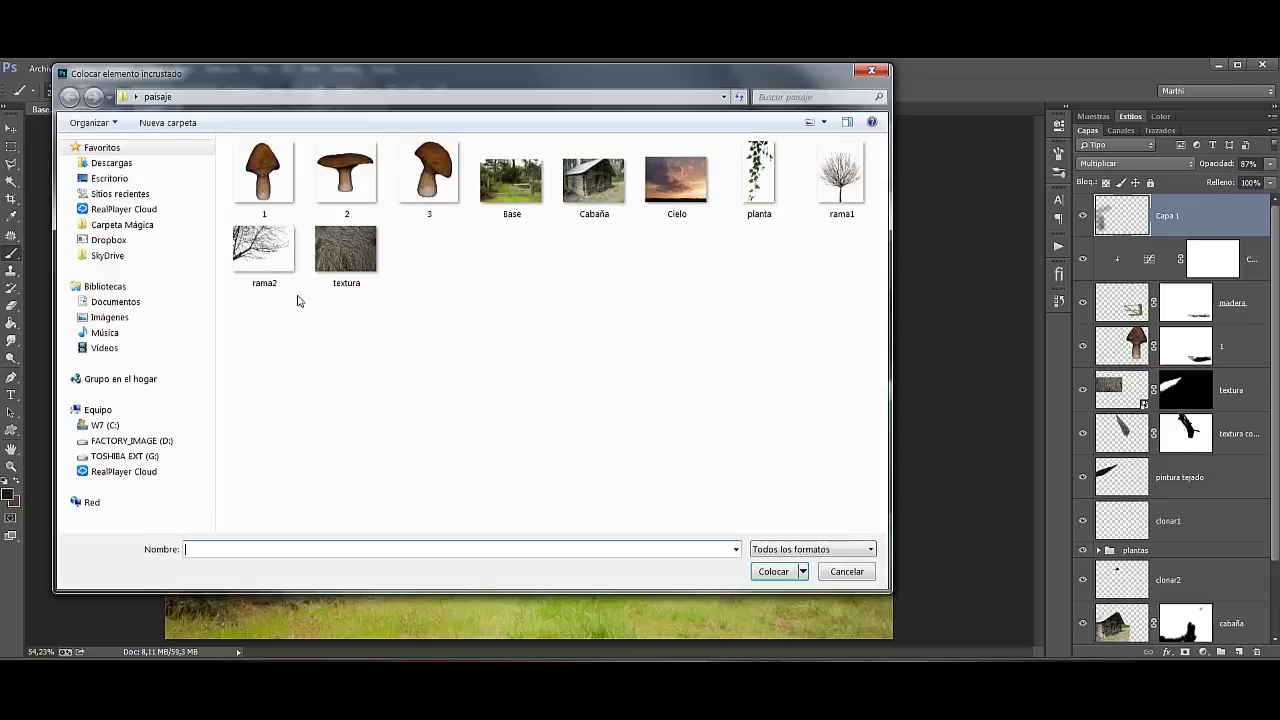
click(346, 175)
click(773, 571)
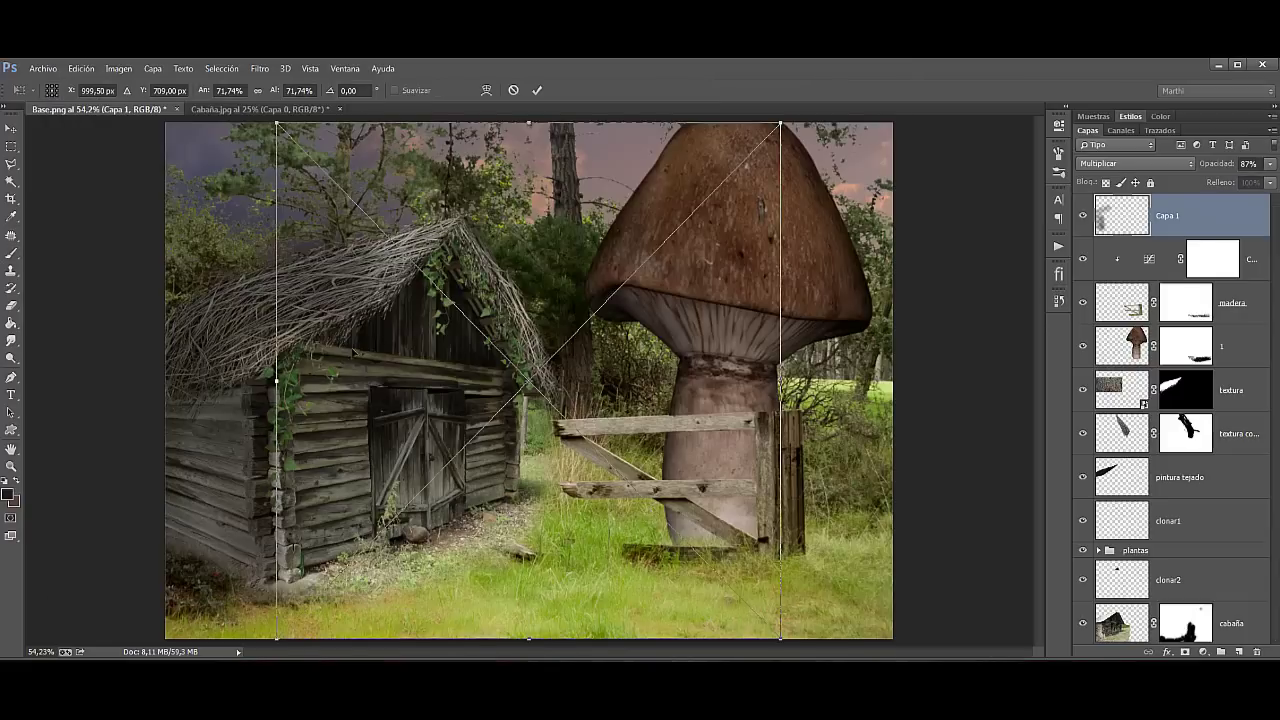
drag(783, 641, 428, 326)
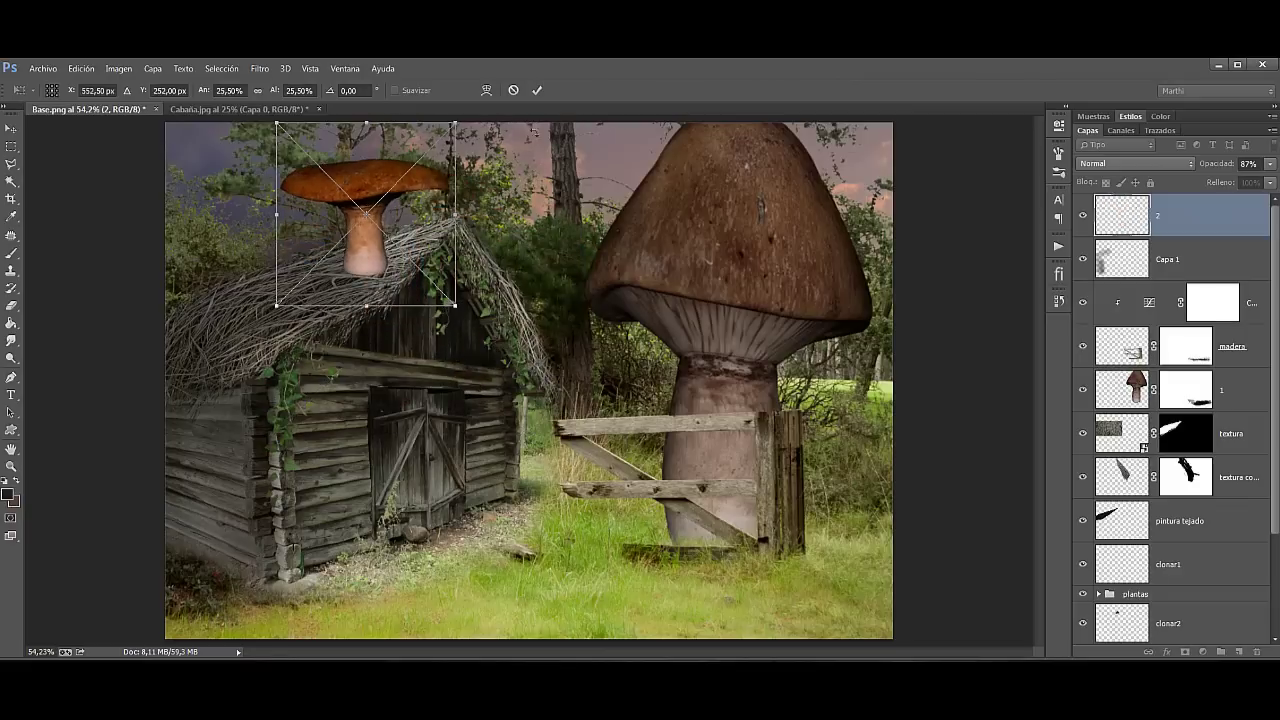
click(537, 90)
key(b)
click(14, 130)
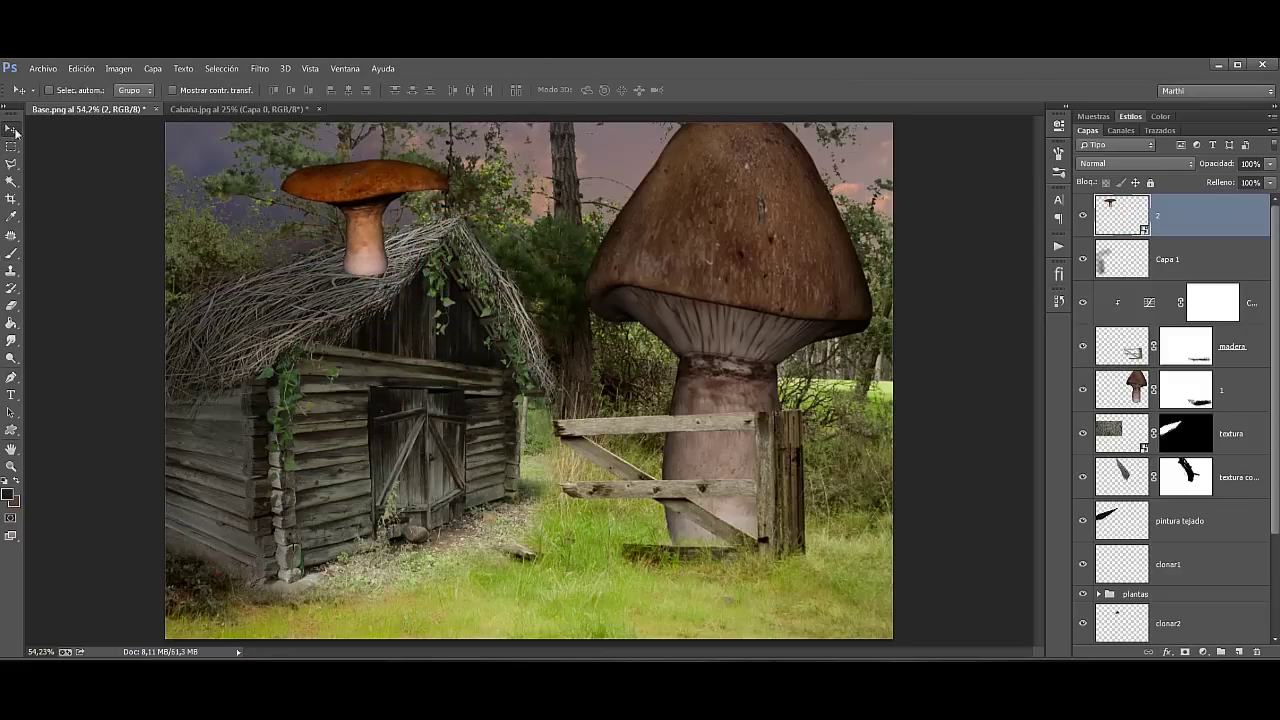
drag(361, 203, 607, 532)
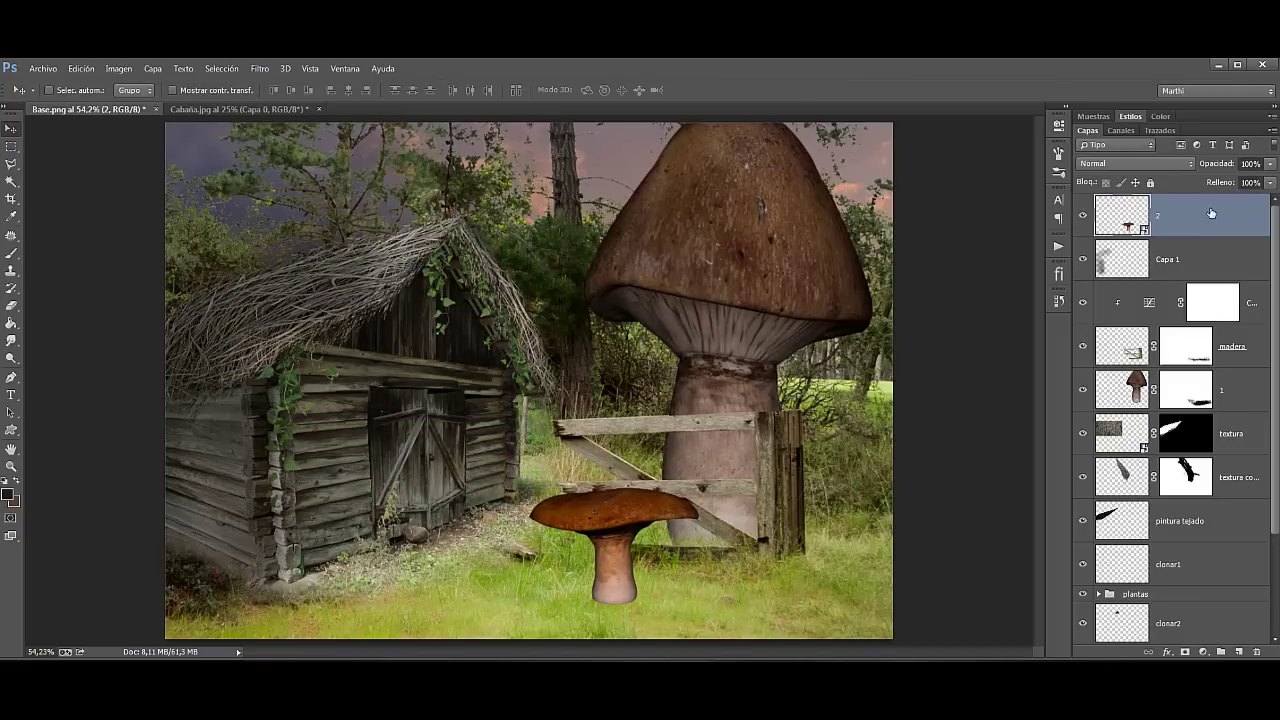
Step: Rasterize layer 2 and reduce its saturation with Hue/Saturation
right_click(1211, 213)
click(1097, 368)
key(ctrl+u)
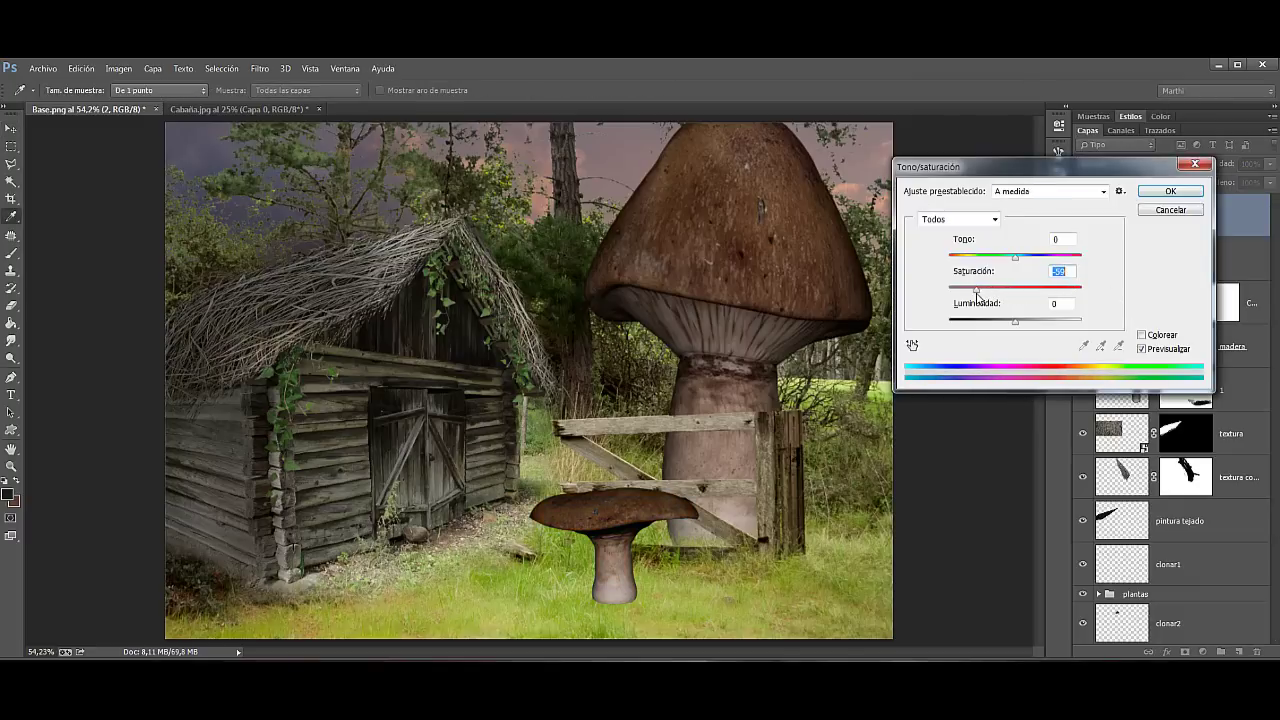
click(1169, 193)
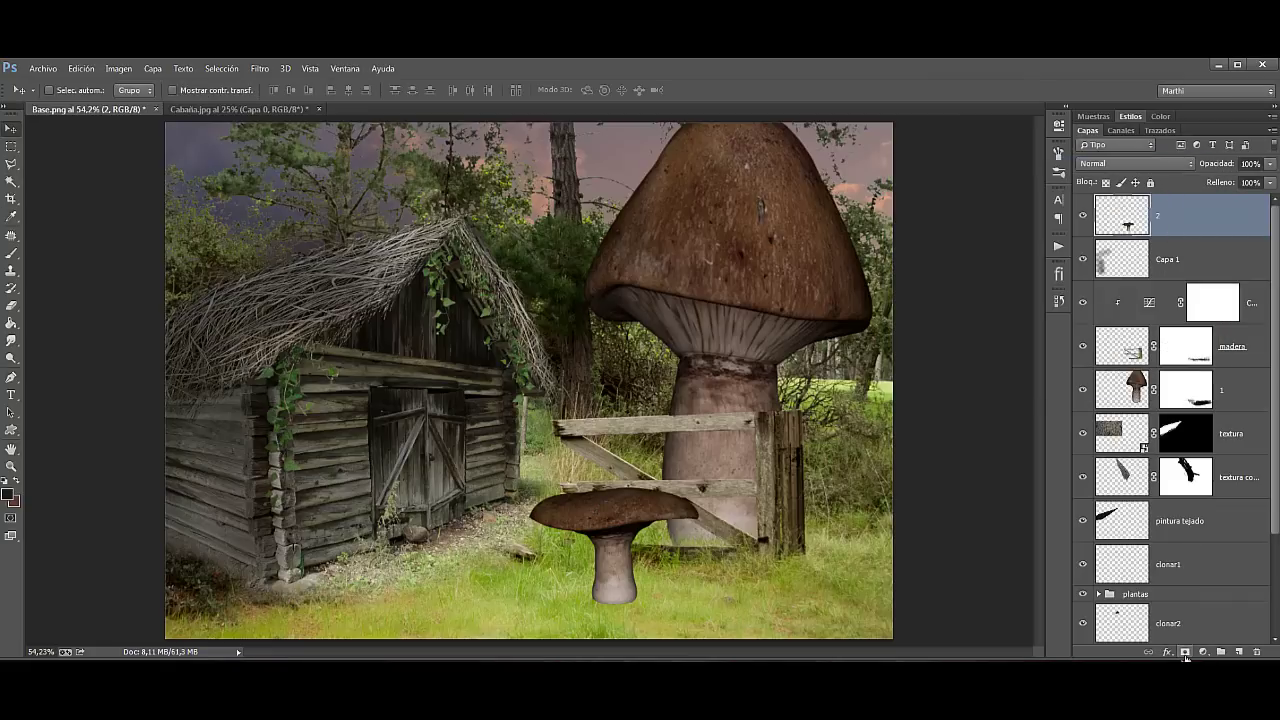
Step: Mask layer 2, paint grass over its stem base and set brush opacity to 76%
click(1185, 652)
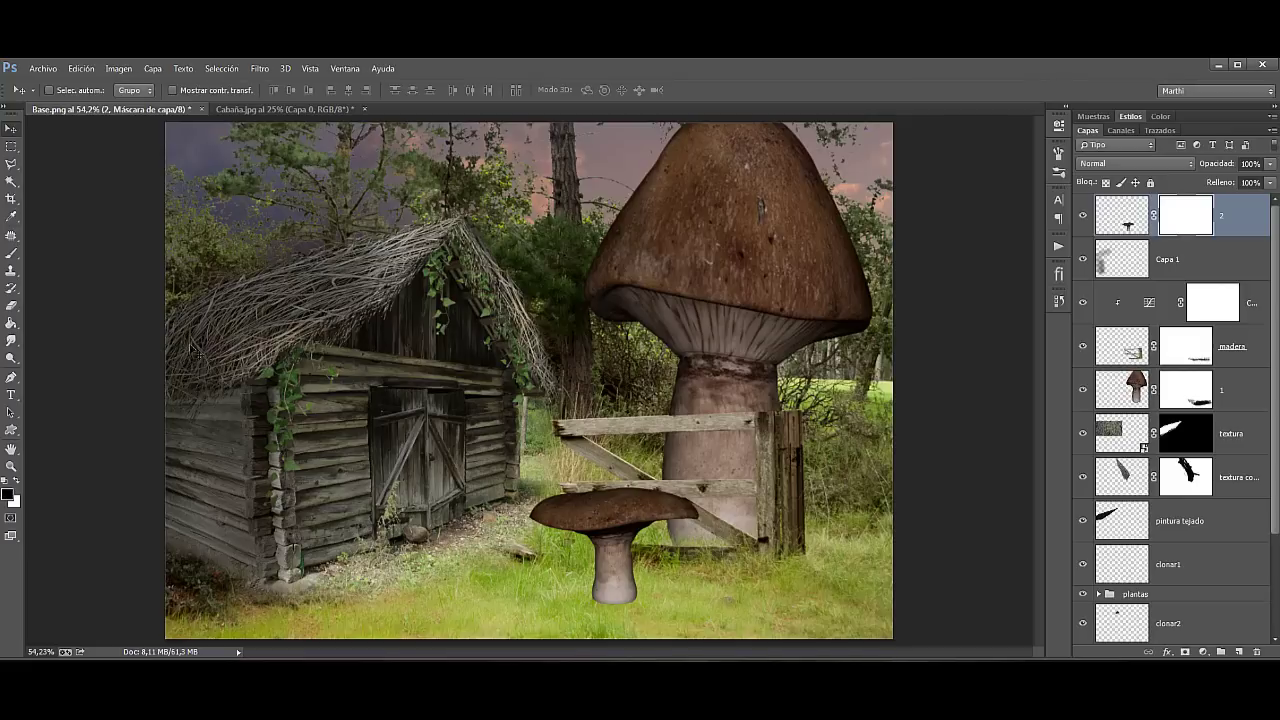
key(b)
click(620, 608)
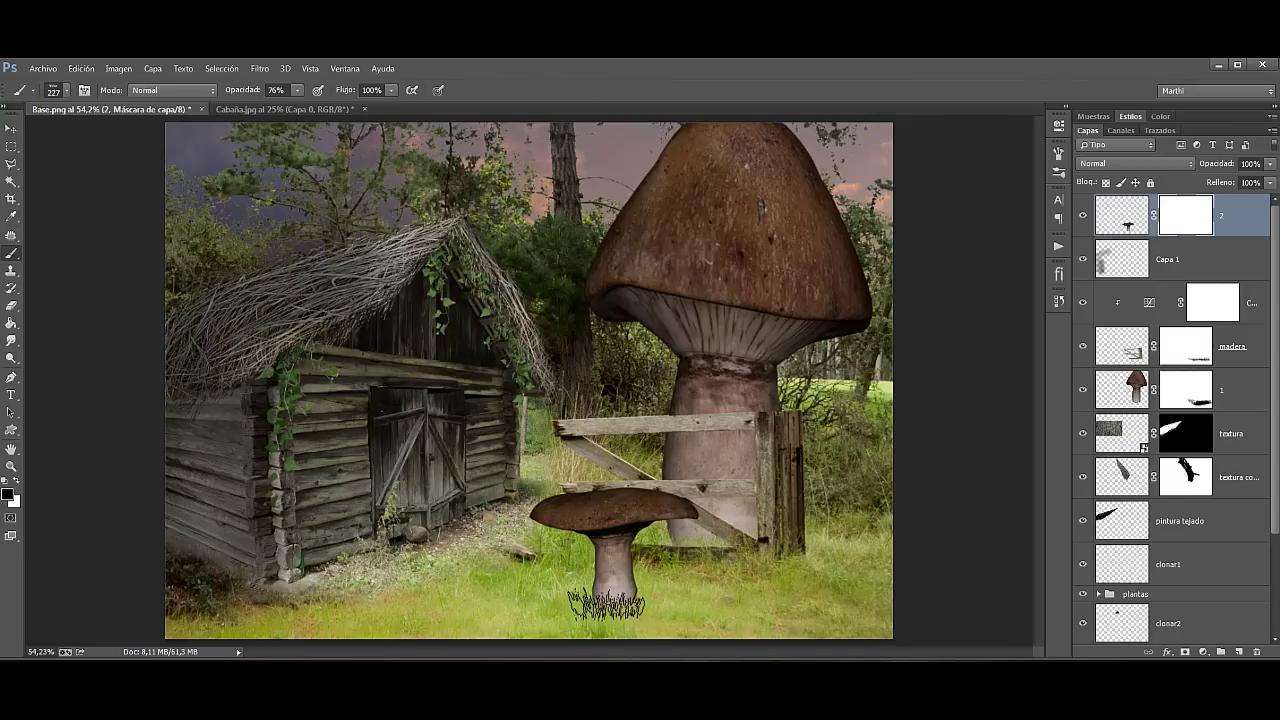
mouse_move(620, 610)
mouse_down()
mouse_move(654, 600)
mouse_move(595, 603)
mouse_move(639, 610)
mouse_up()
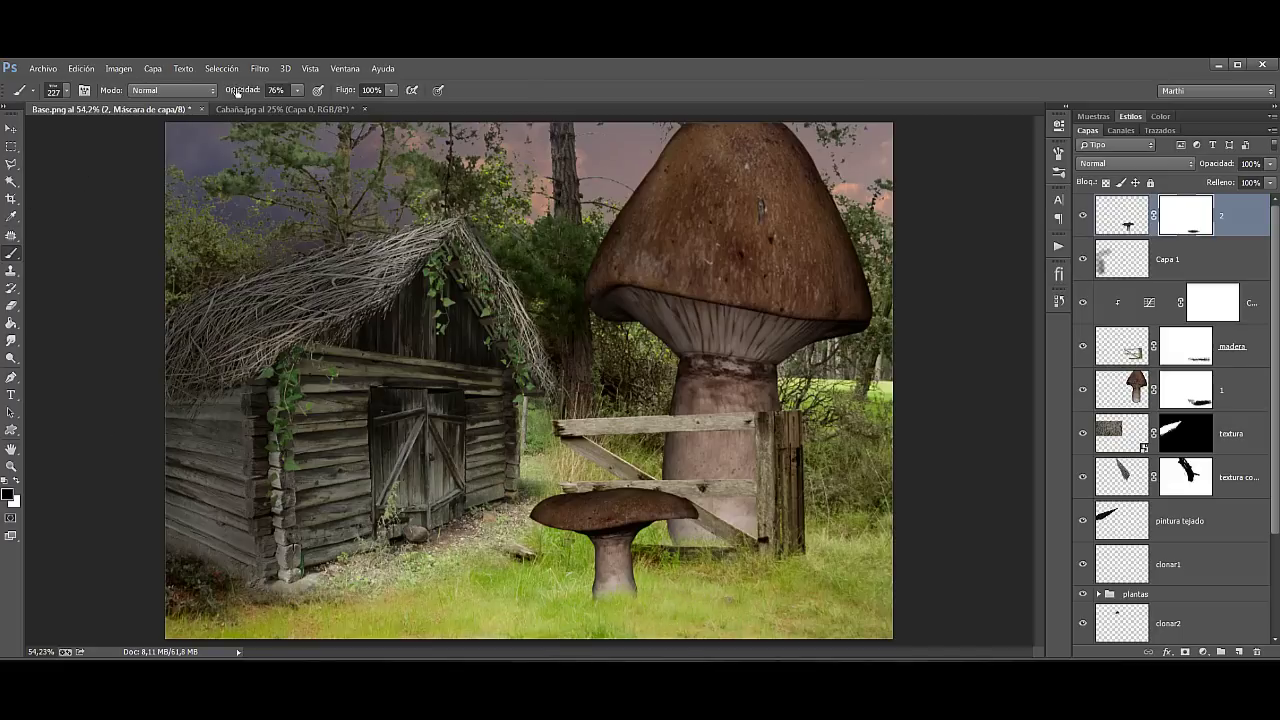
key(7)
key(6)
Step: Place mushroom image 3 into the composite and scale it to about a third
click(50, 72)
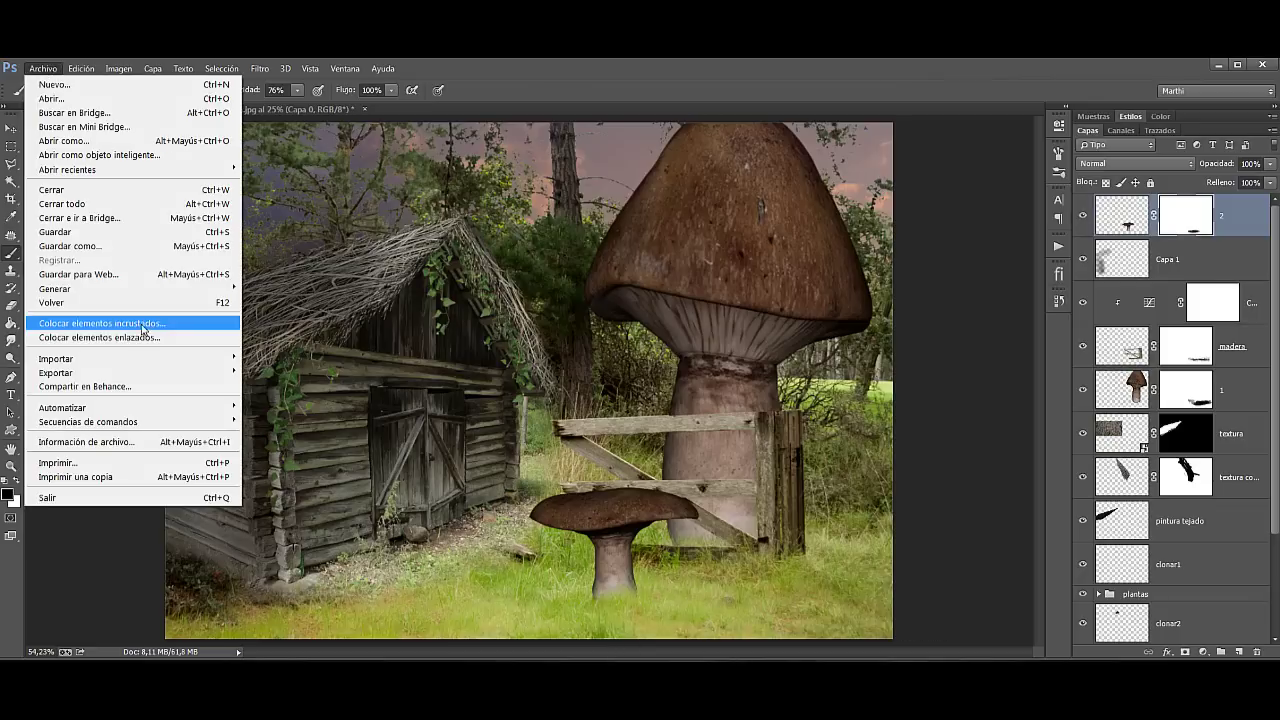
click(143, 324)
click(430, 175)
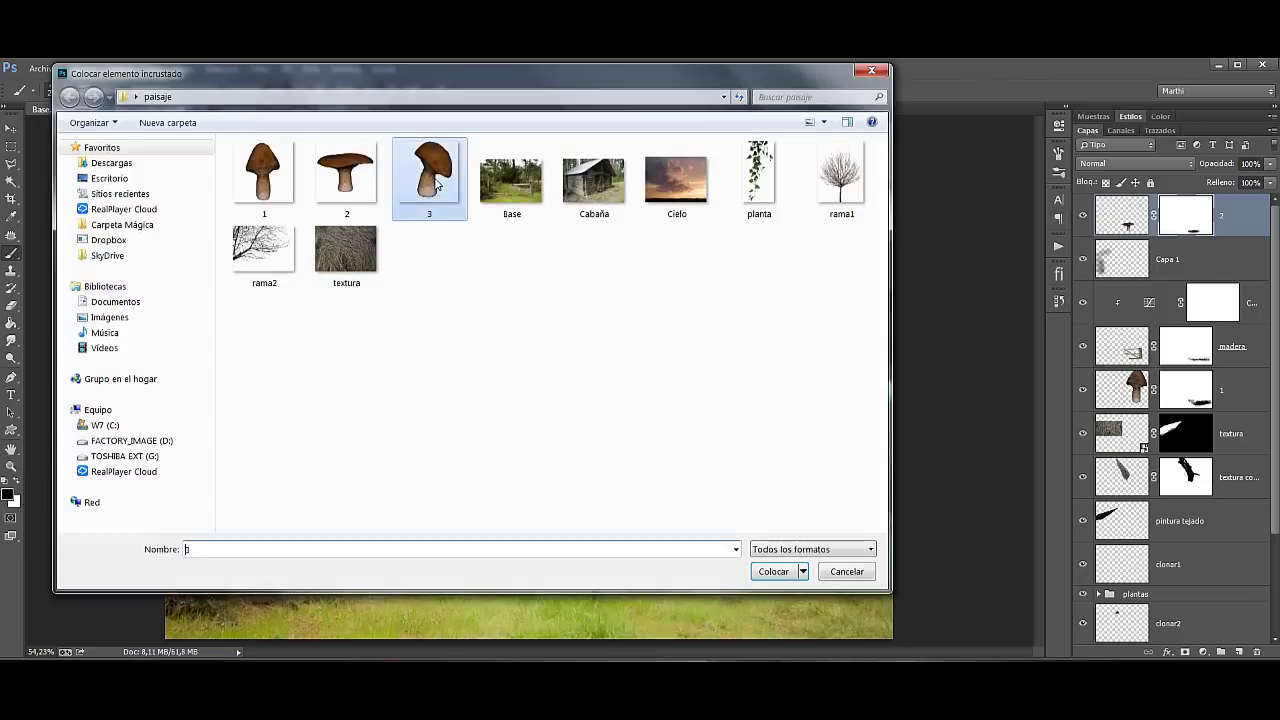
click(788, 576)
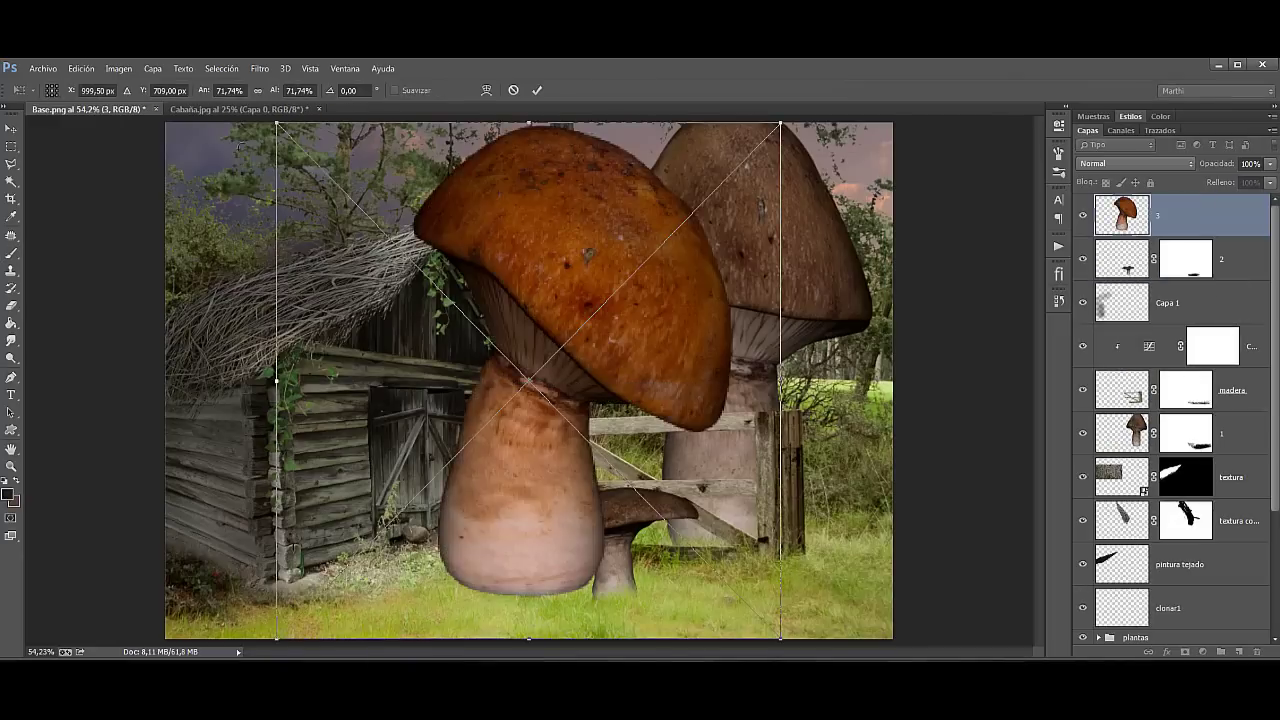
drag(277, 124, 540, 390)
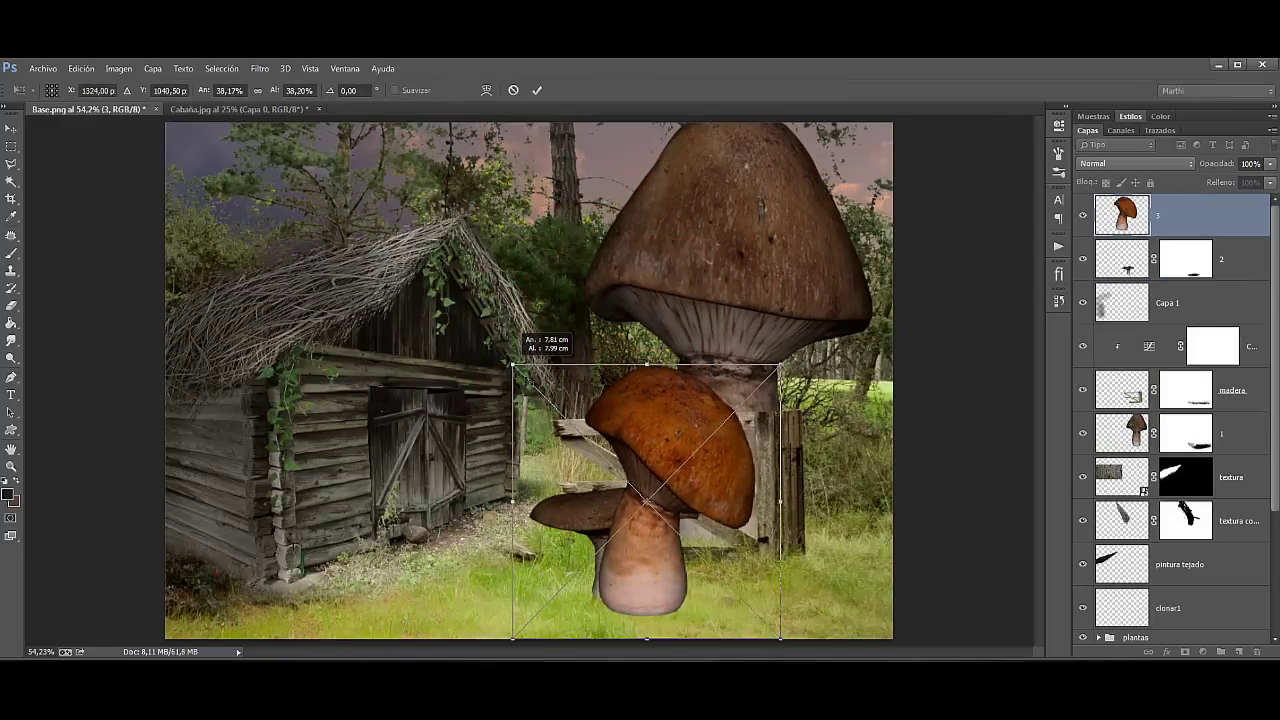
drag(540, 390, 542, 393)
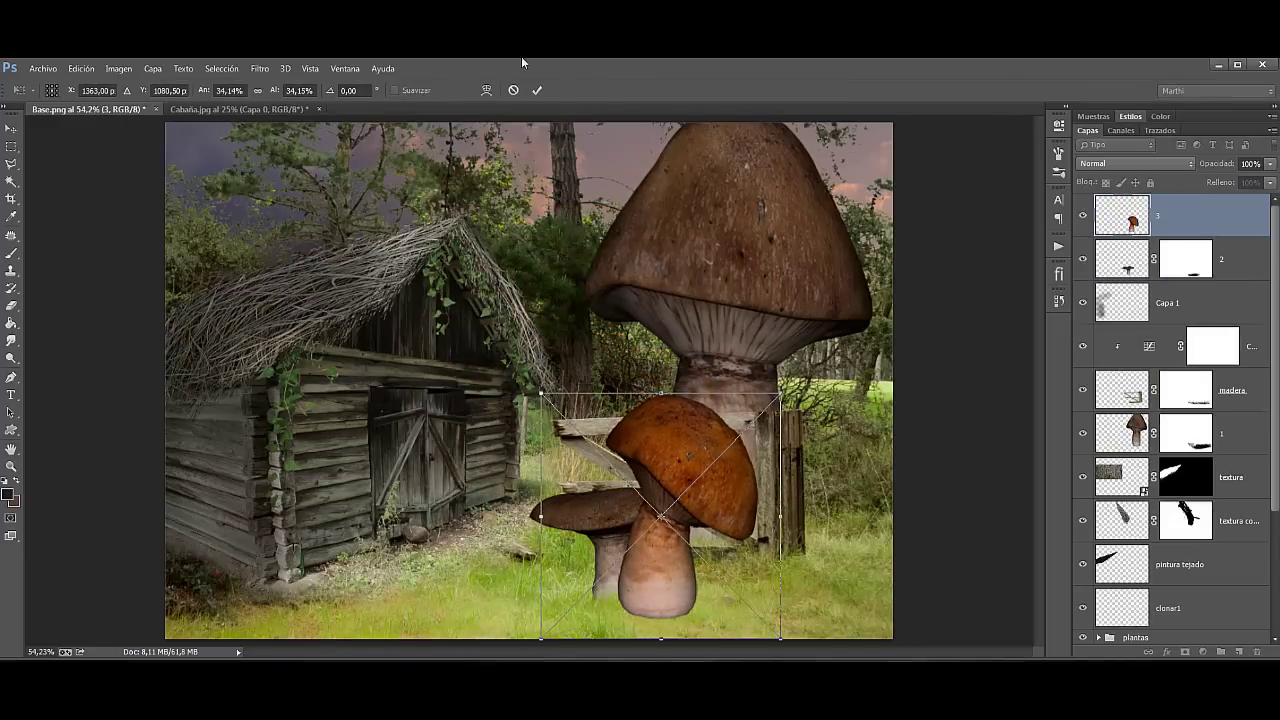
click(536, 91)
key(b)
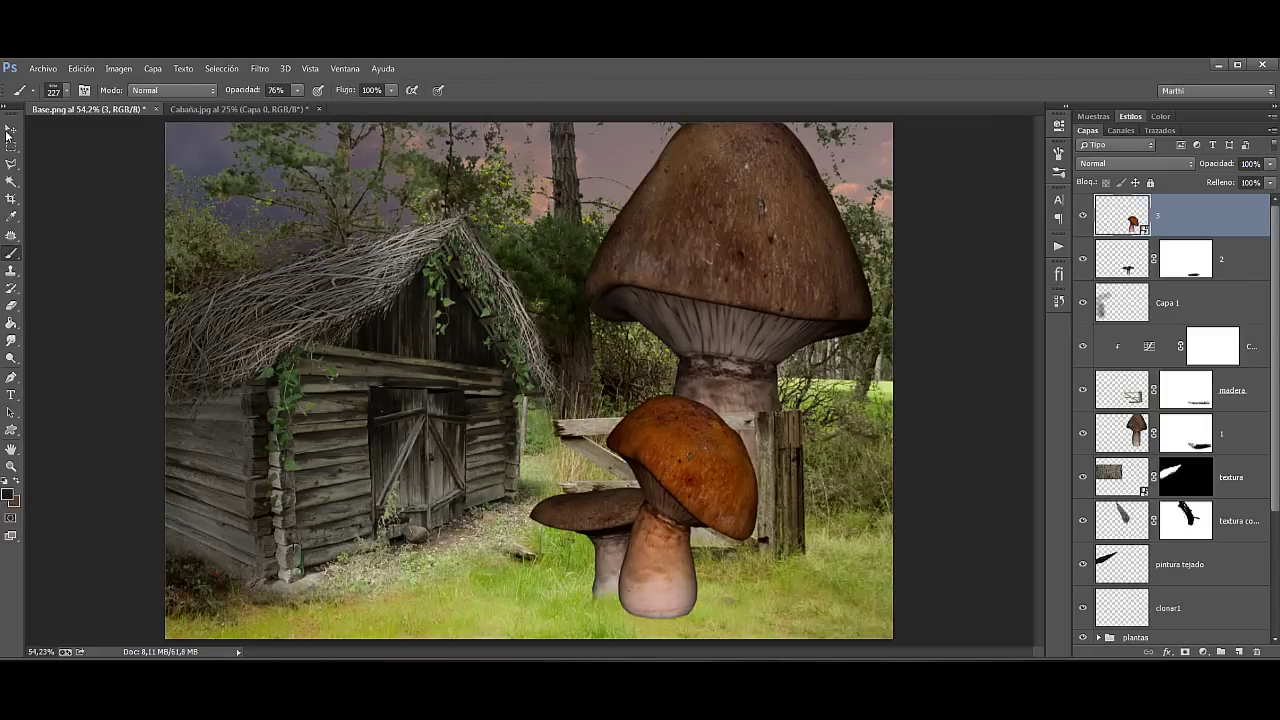
Step: Shift layer 3's orange mushroom right and scale it to about 32.7%
click(10, 130)
drag(757, 501, 821, 497)
key(ctrl+t)
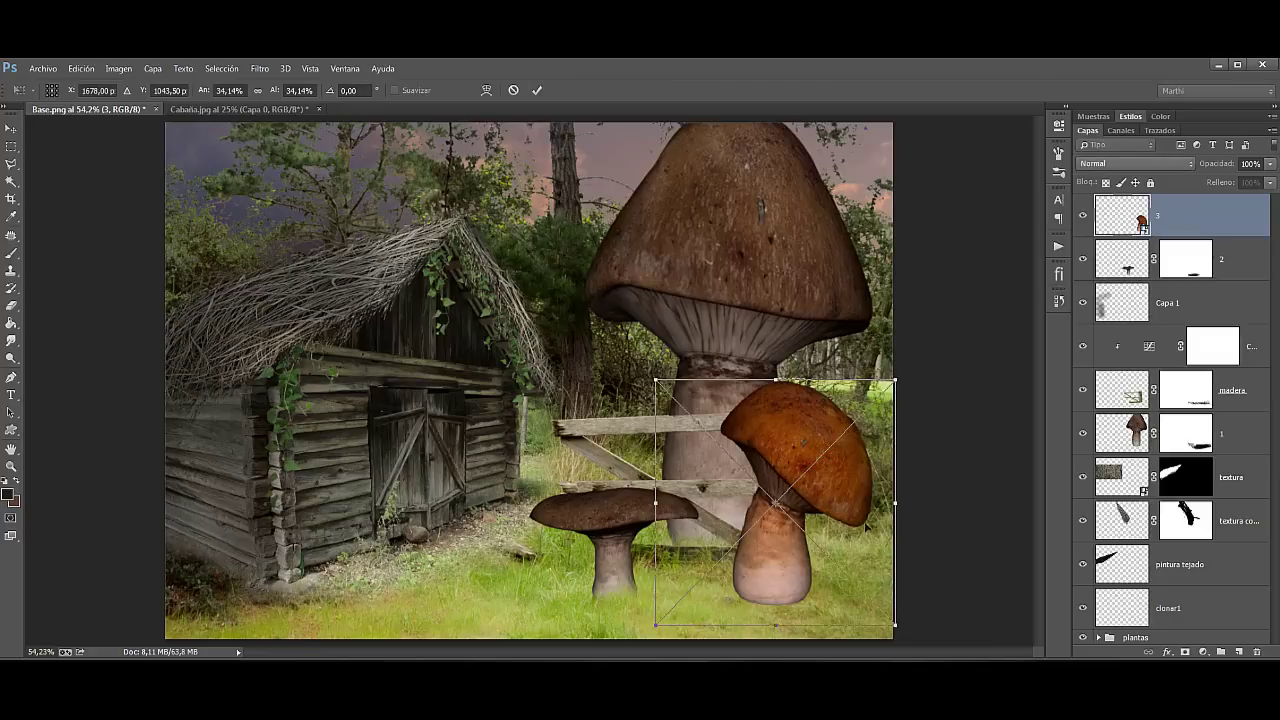
drag(655, 380, 665, 390)
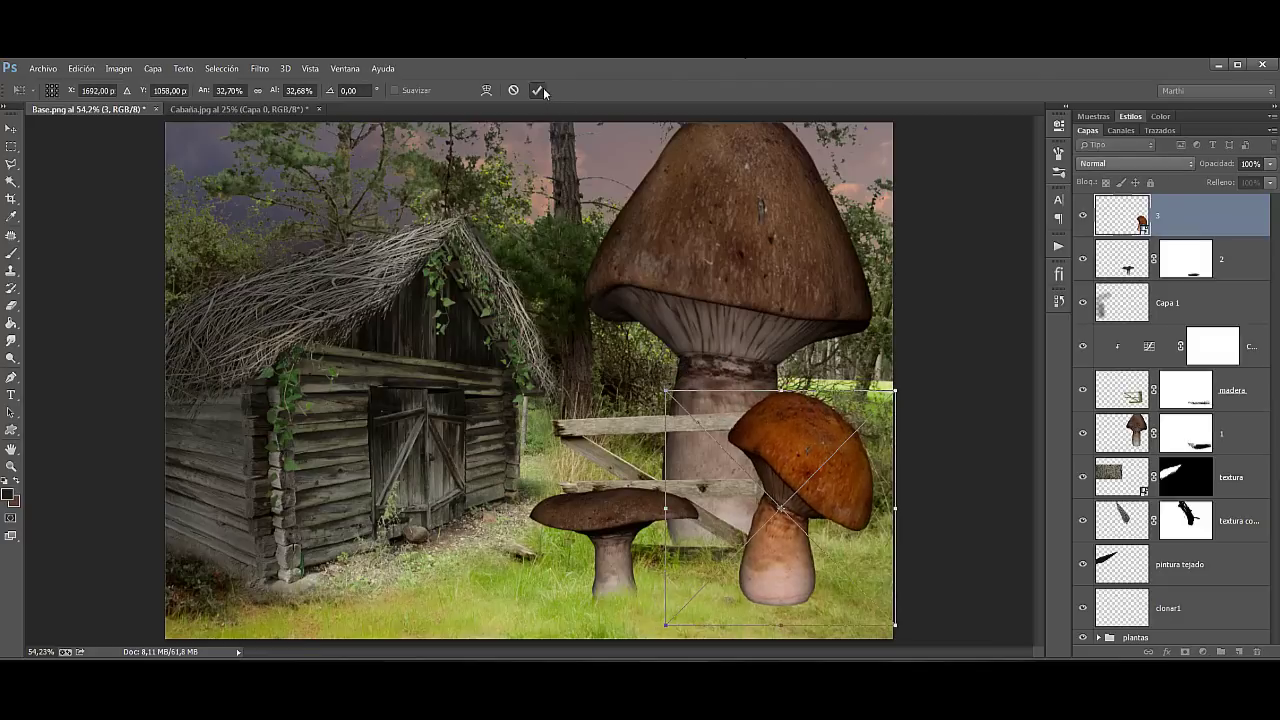
click(537, 90)
Step: Rasterize mushroom layer 3 and lower its saturation with Hue/Saturation
right_click(1180, 212)
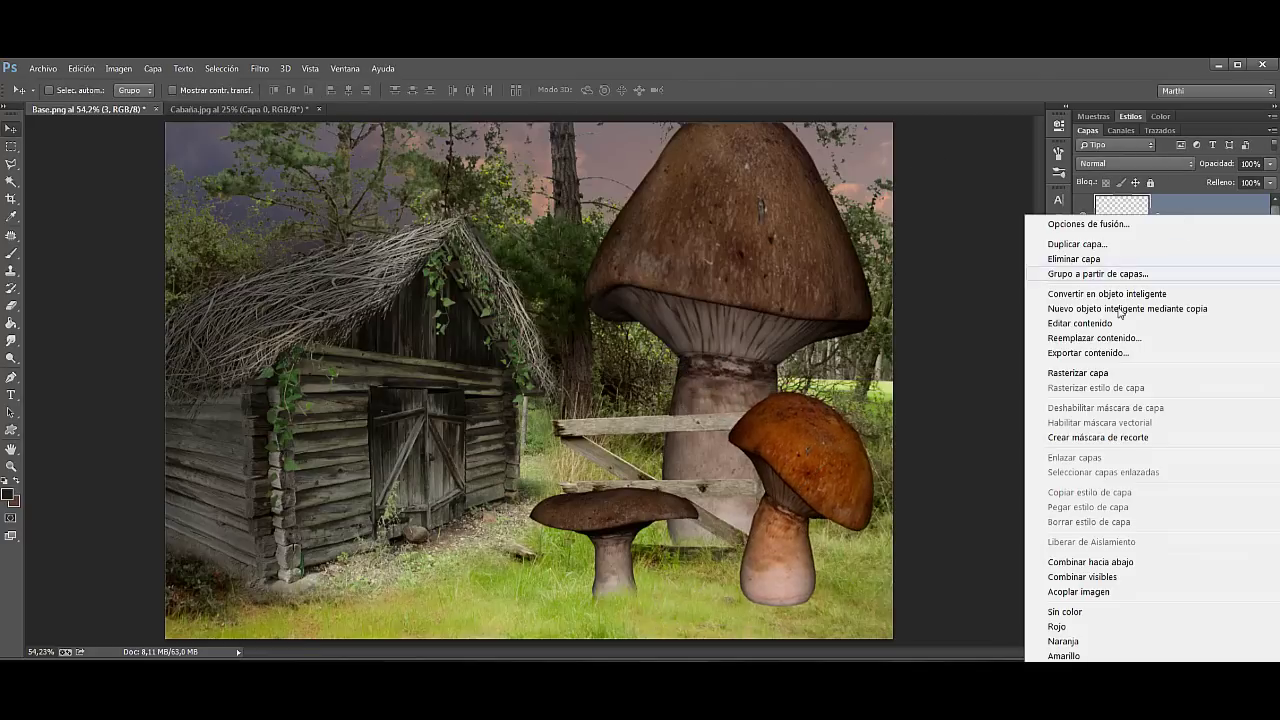
click(1071, 368)
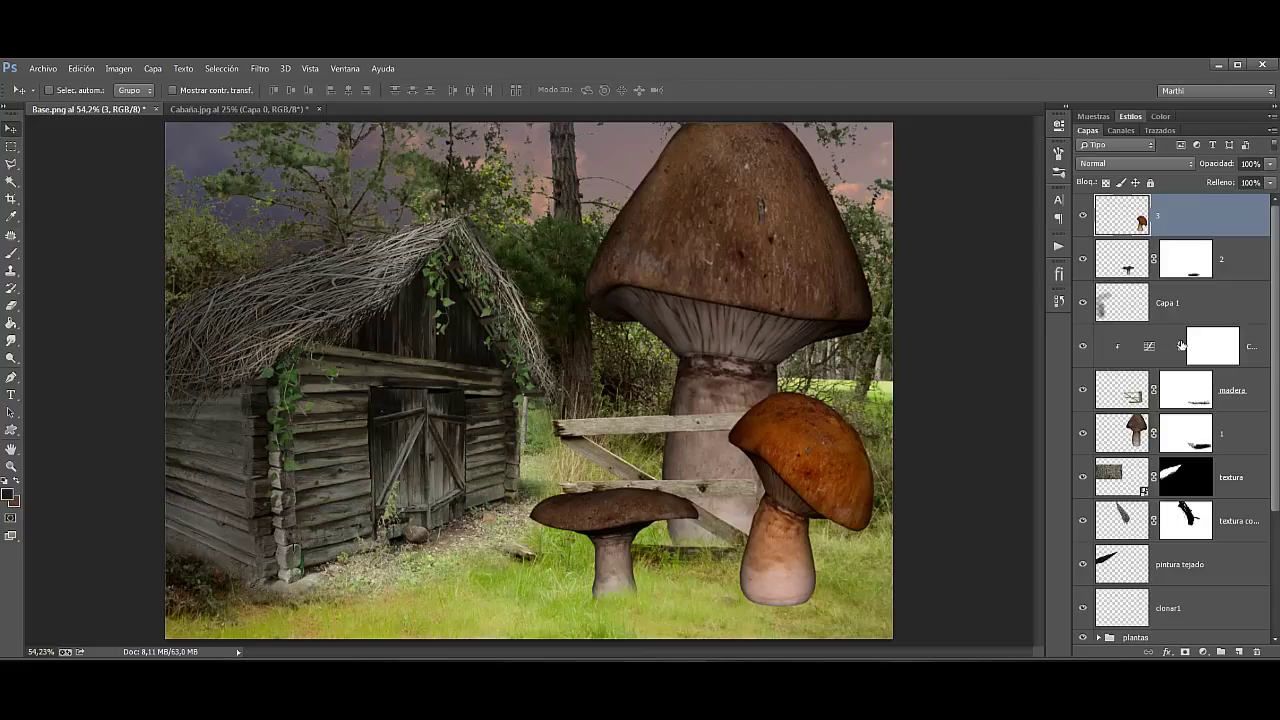
key(ctrl+u)
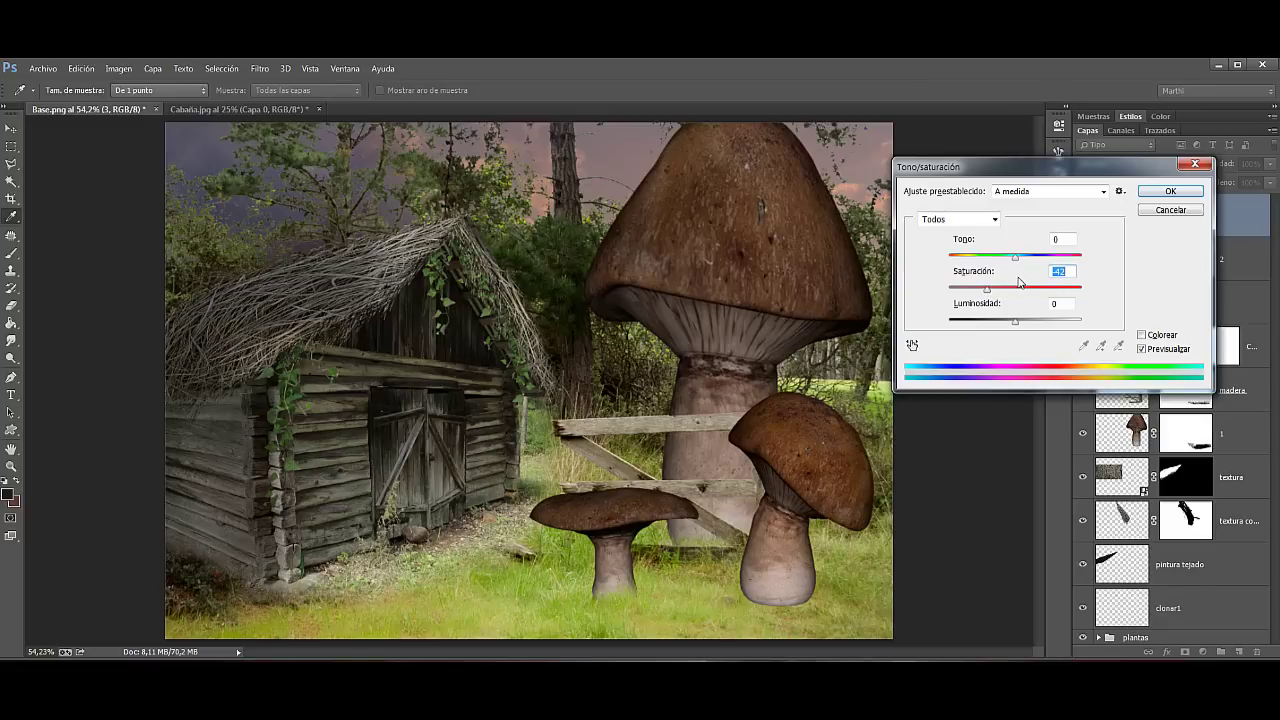
click(1164, 192)
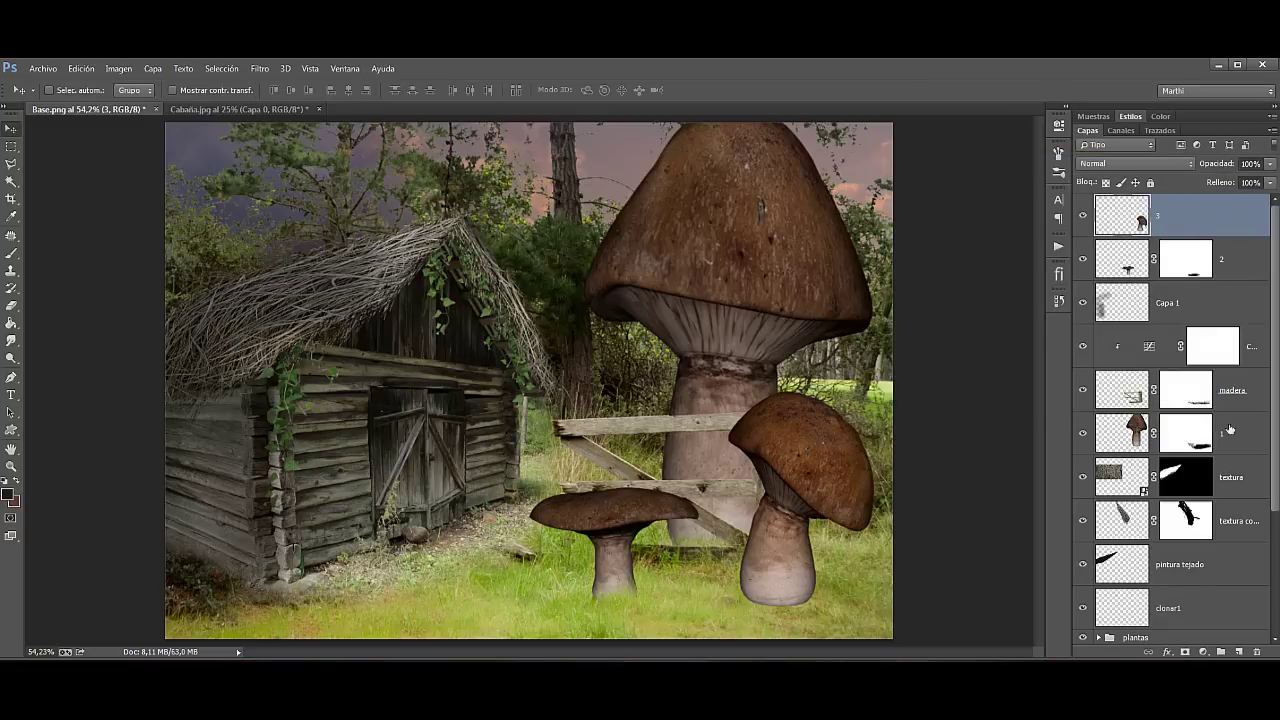
Step: Add a layer mask and hide the stem base with grass-brush strokes
click(1186, 652)
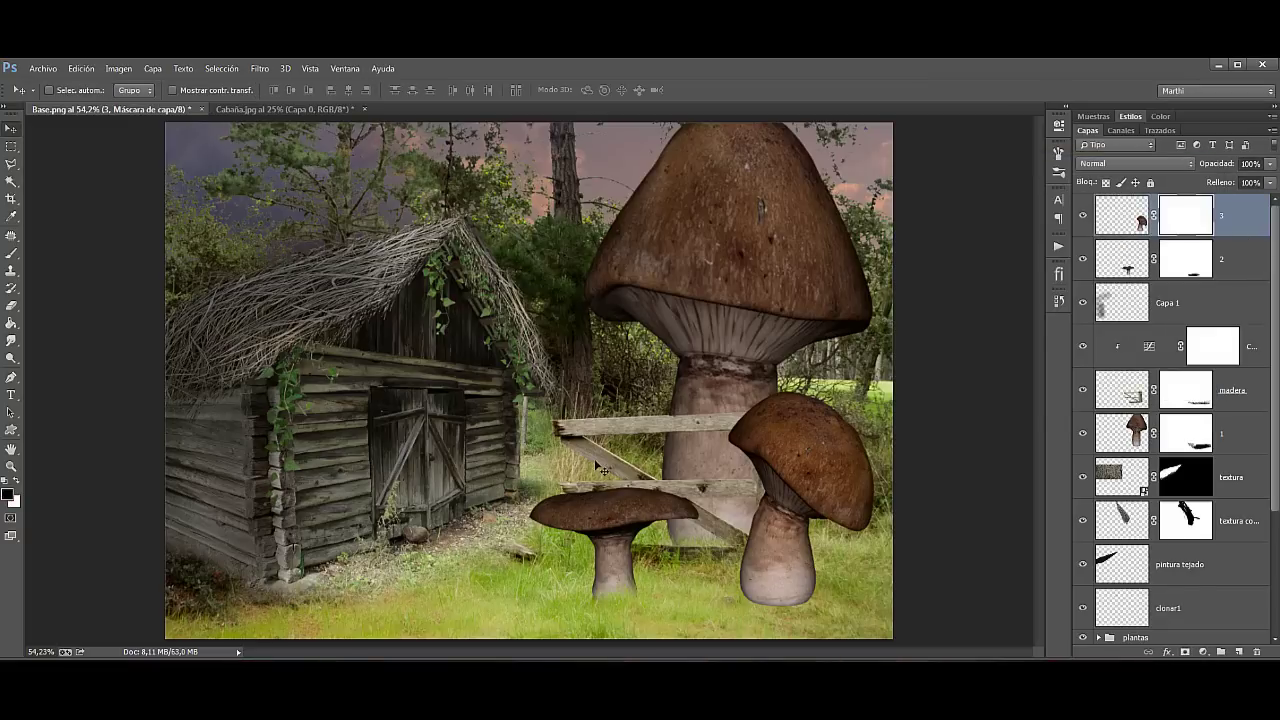
key(b)
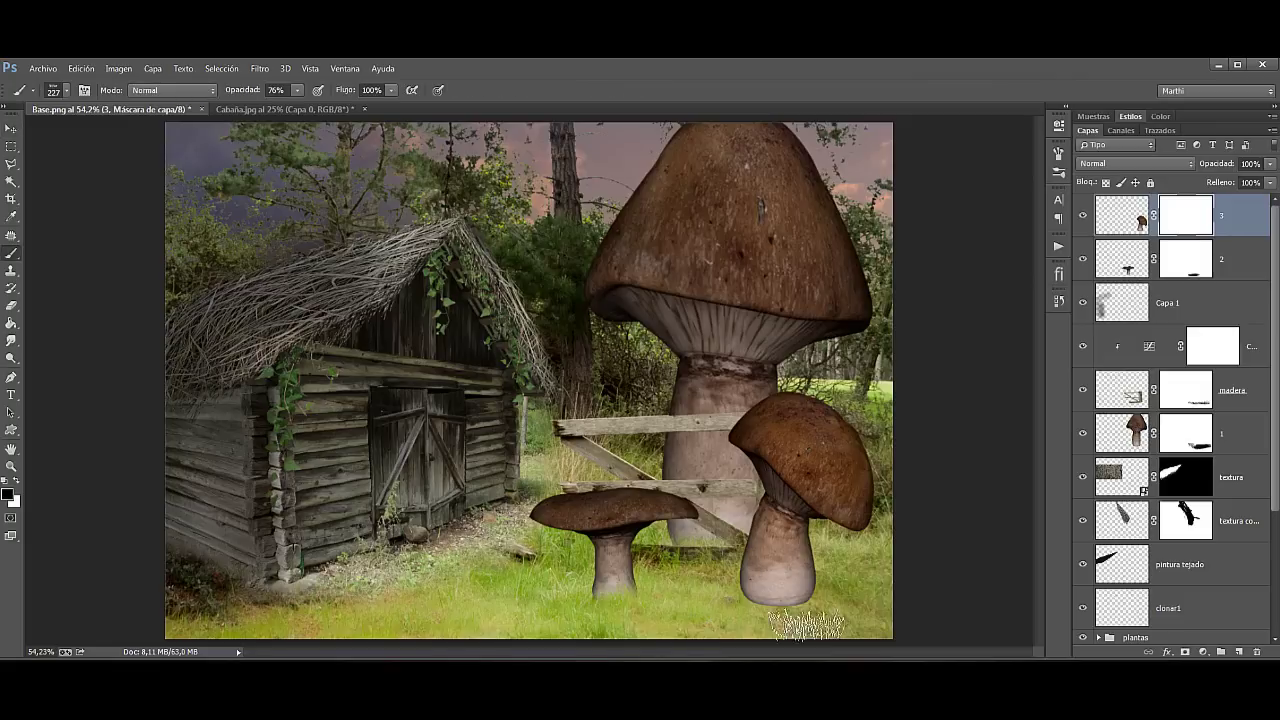
drag(803, 607, 825, 610)
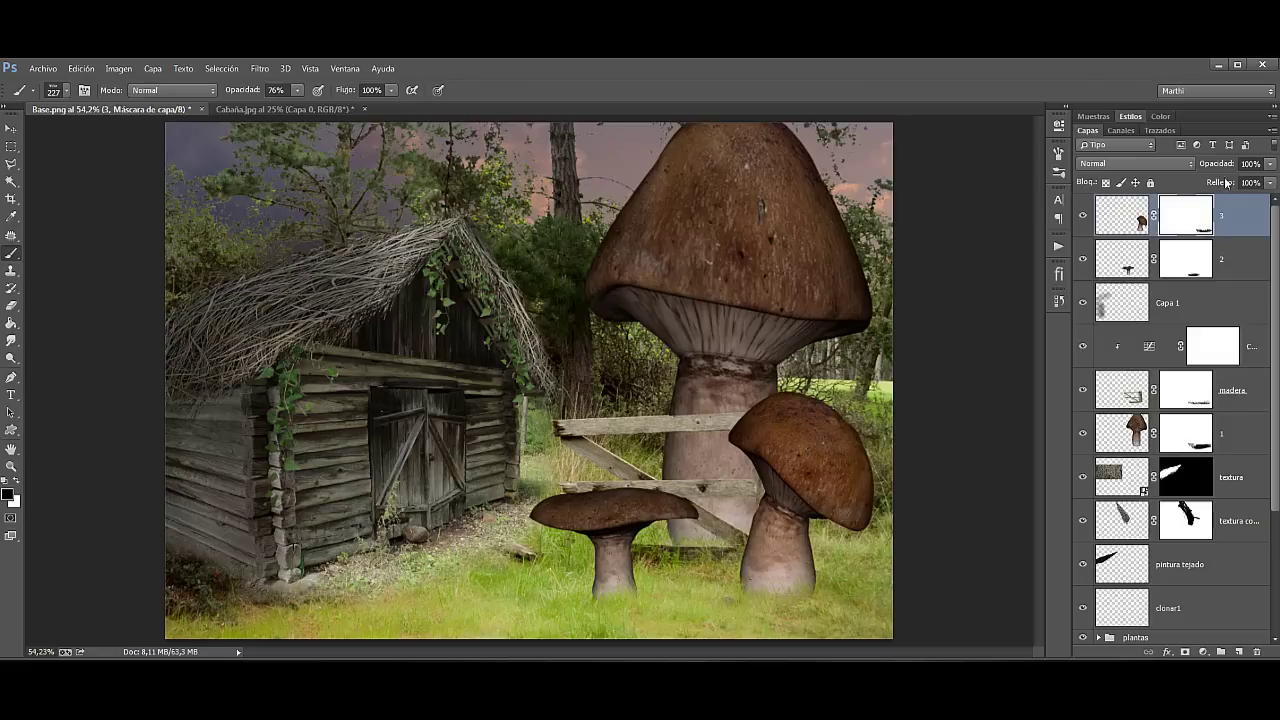
click(1122, 215)
Step: Place rama1 at the right edge beside the mushrooms and add a layer mask
click(31, 70)
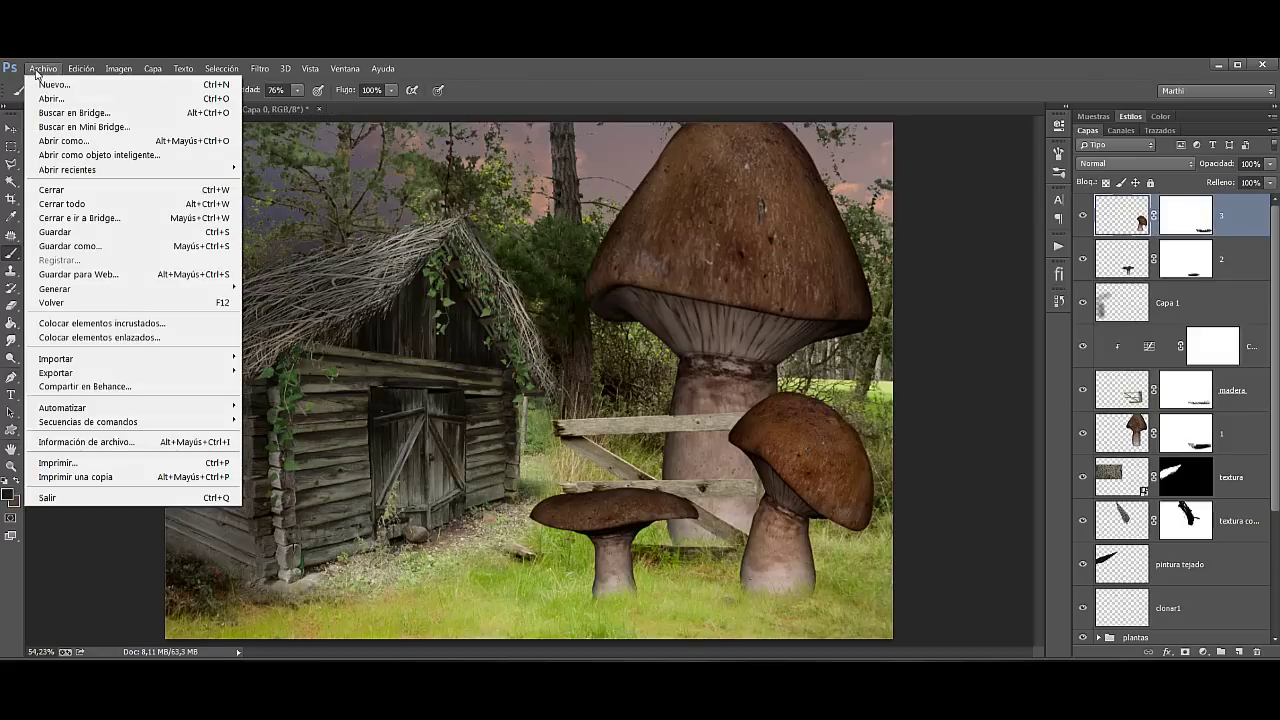
click(78, 326)
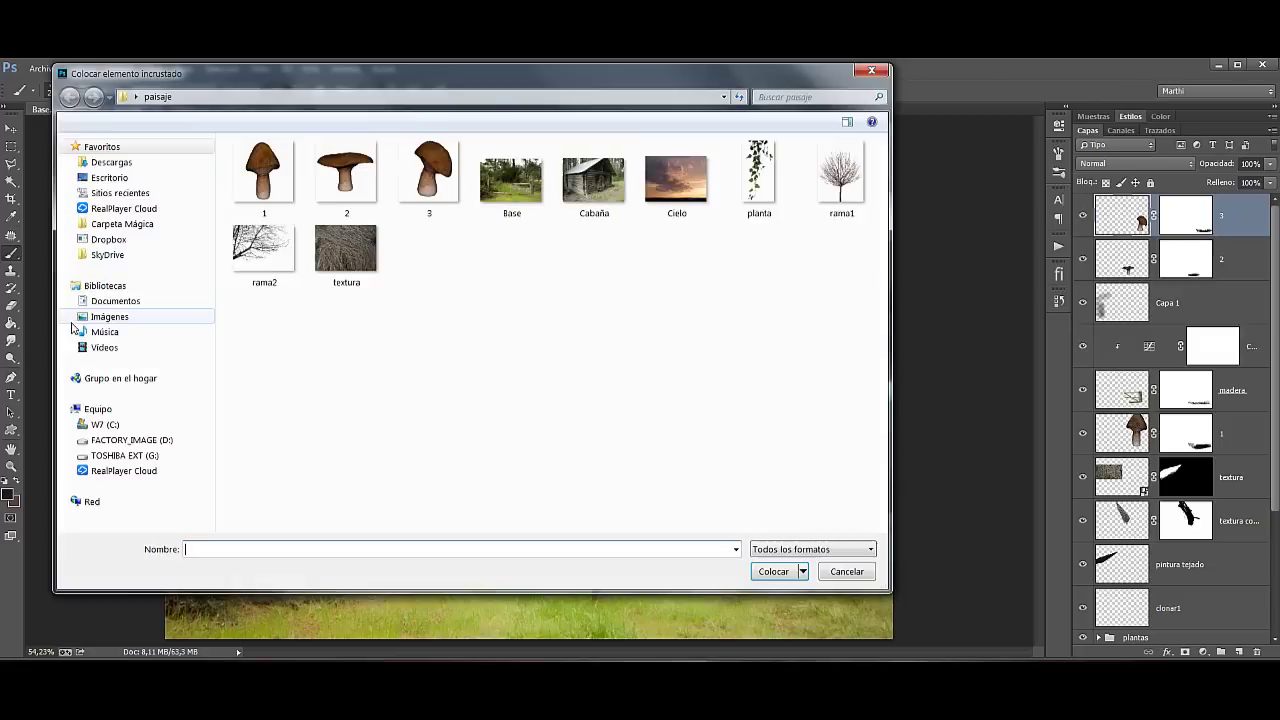
click(840, 175)
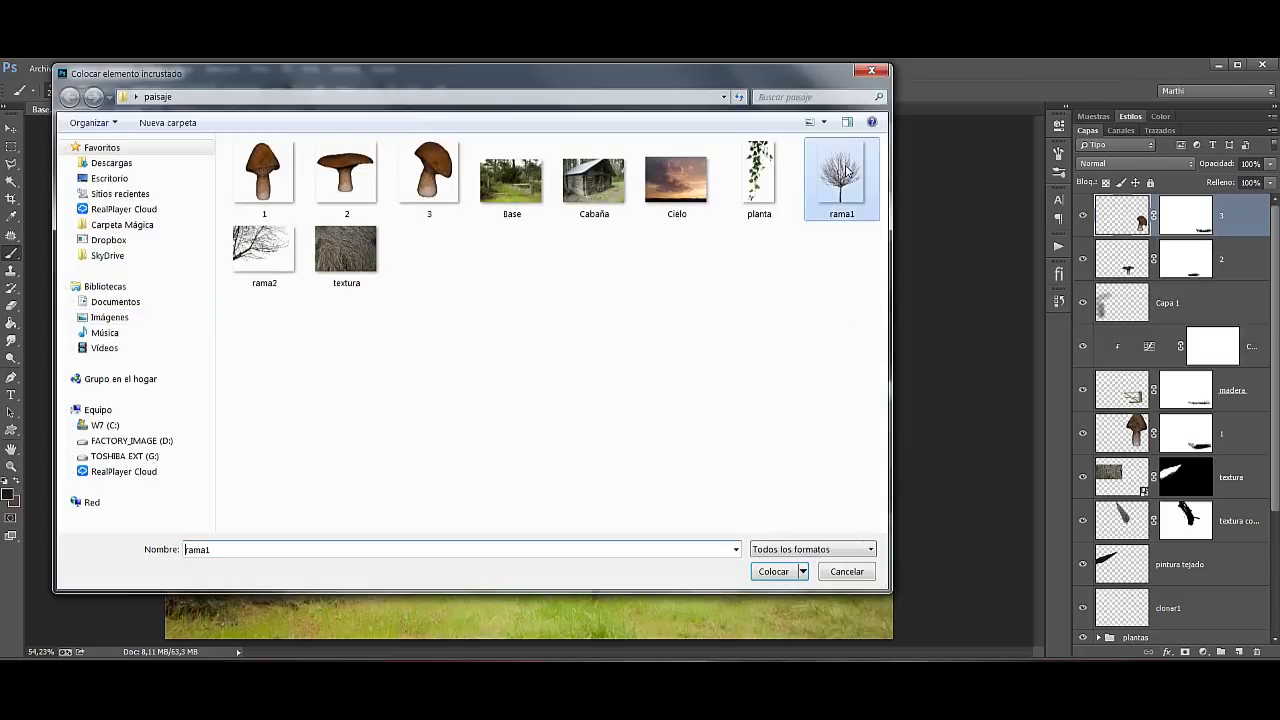
click(778, 572)
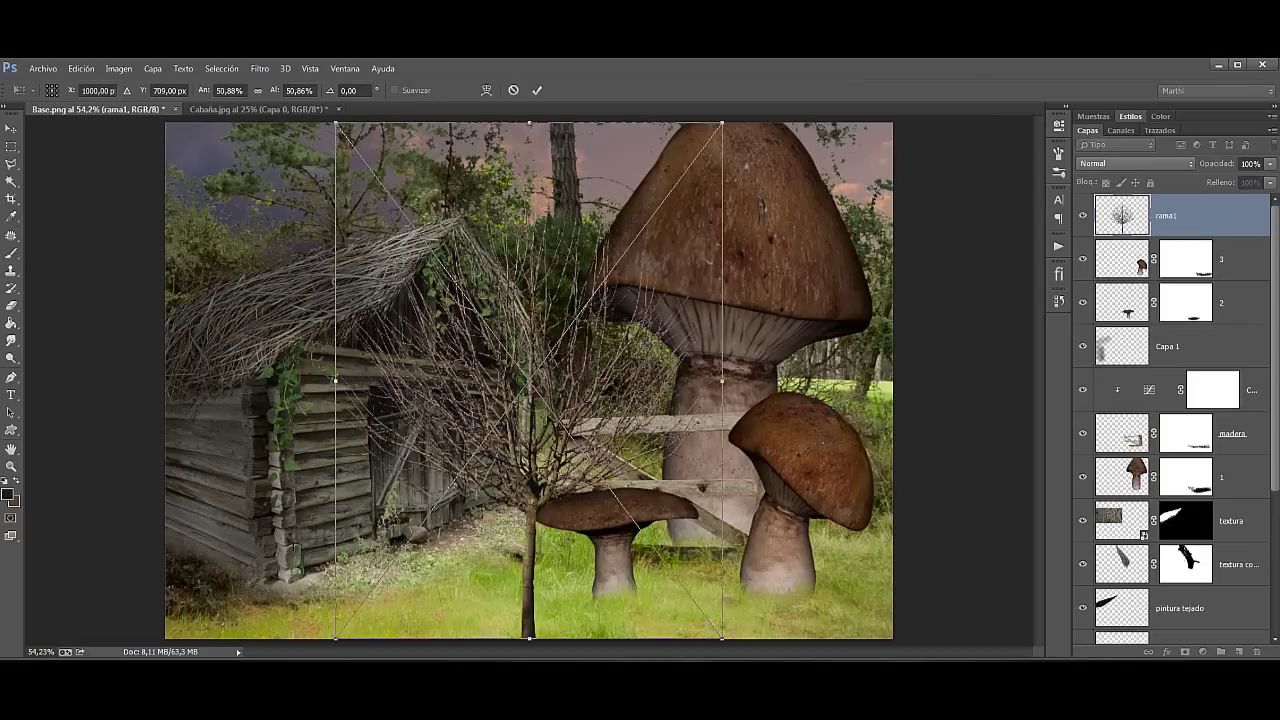
mouse_move(529, 409)
mouse_down()
mouse_move(876, 391)
mouse_move(851, 394)
mouse_up()
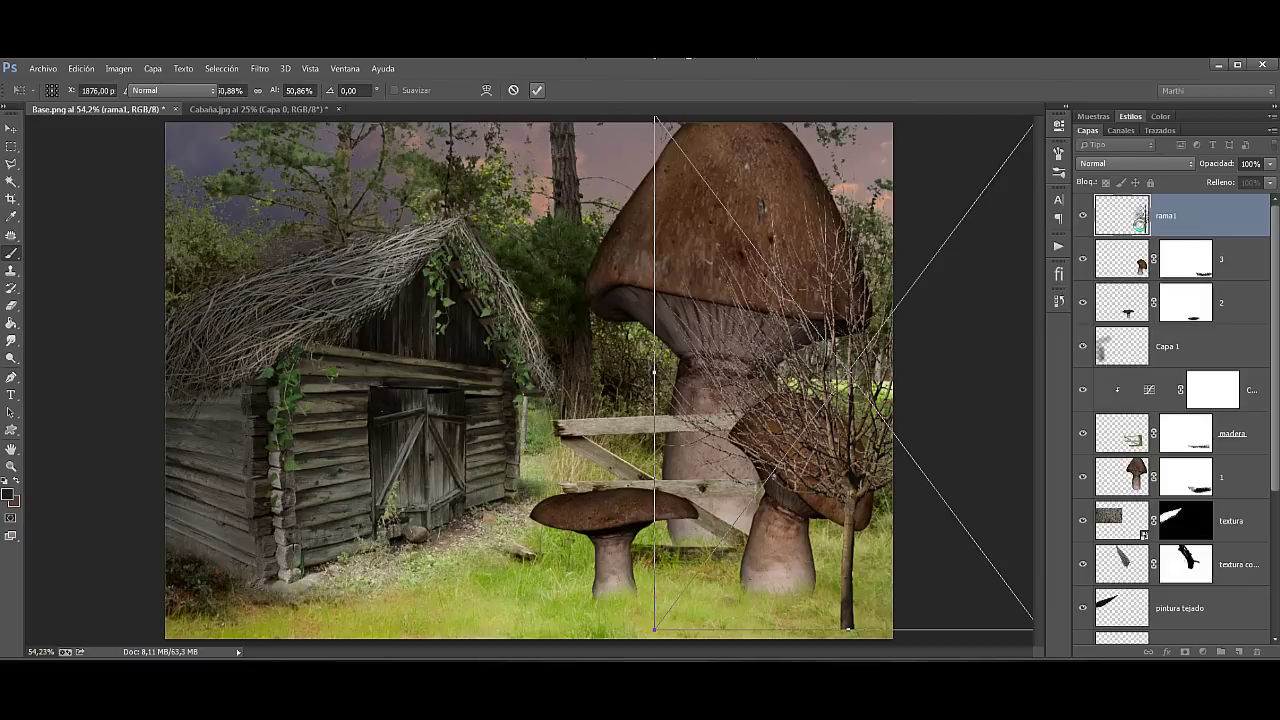
click(537, 90)
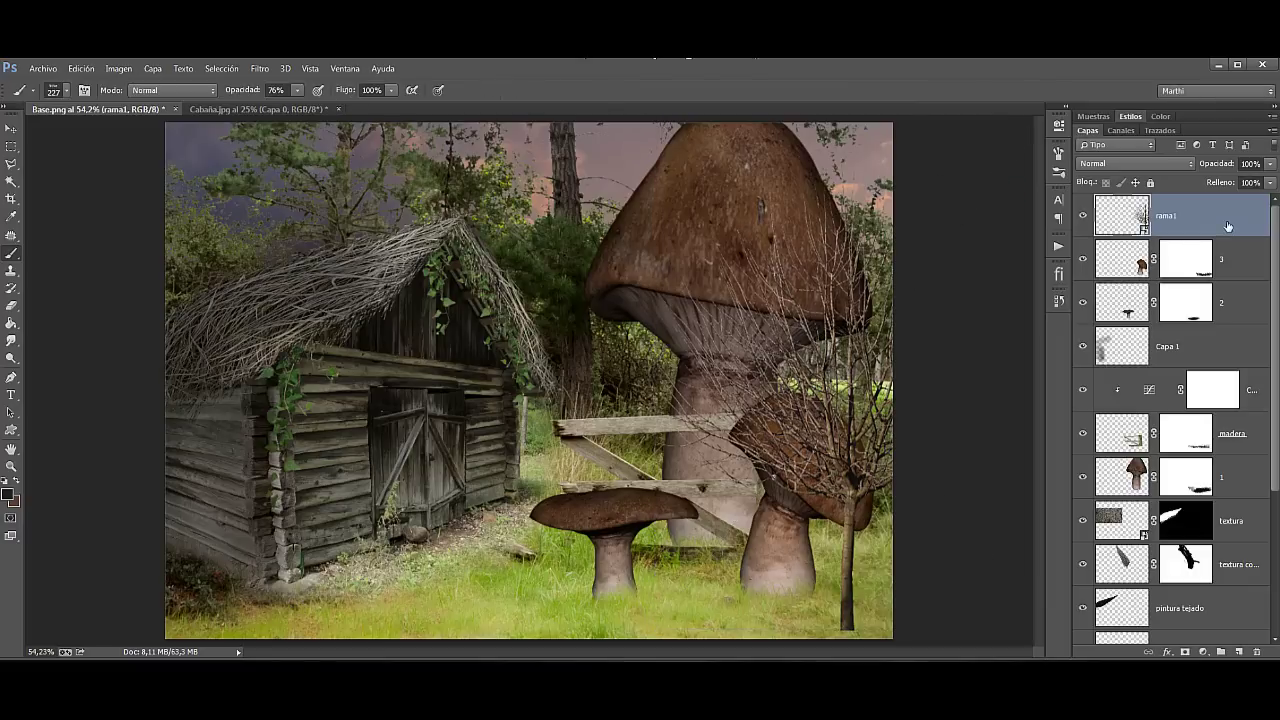
click(1185, 651)
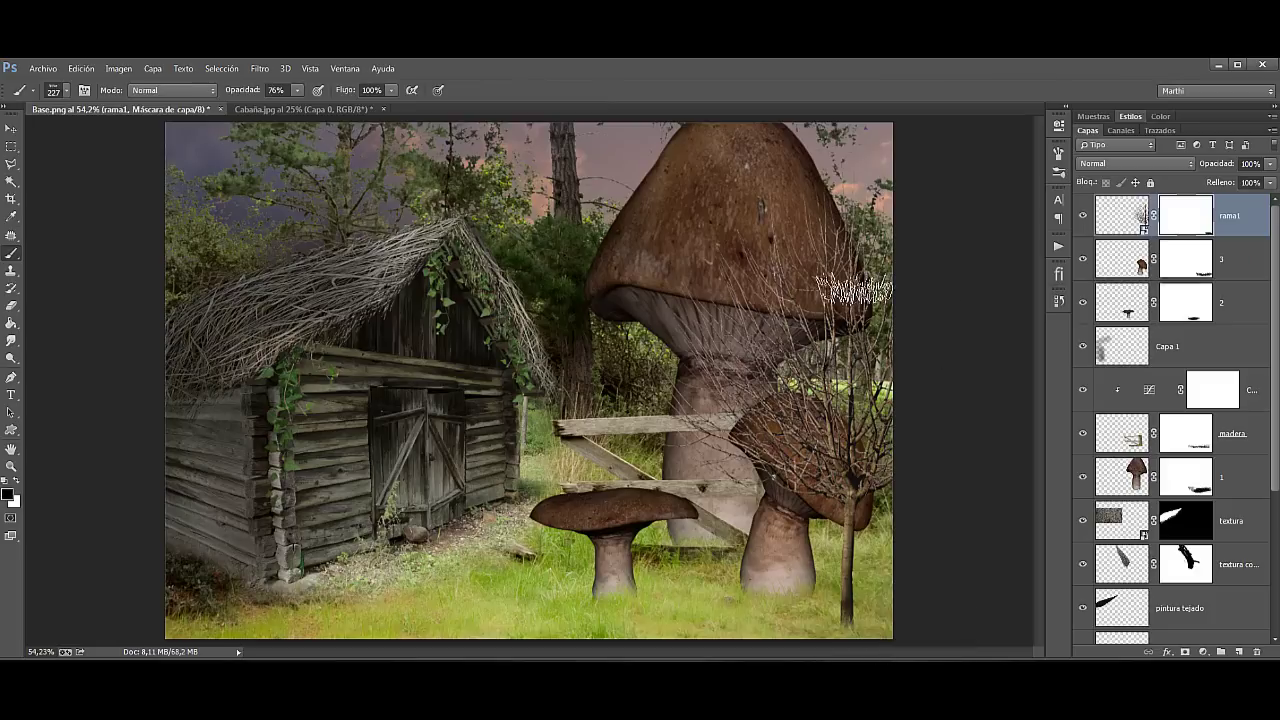
click(1248, 478)
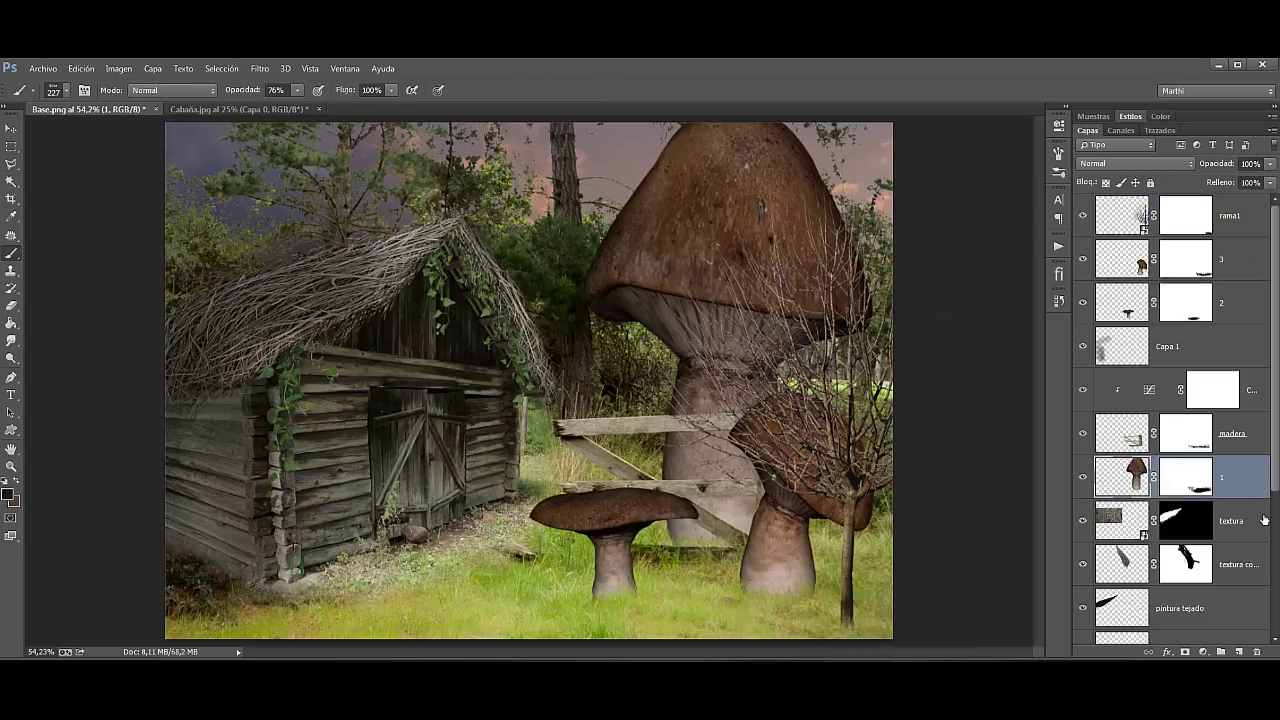
Step: Select the textura layer and place the rama2 branches image as embedded
click(1248, 512)
scroll(1264, 484, down, 1)
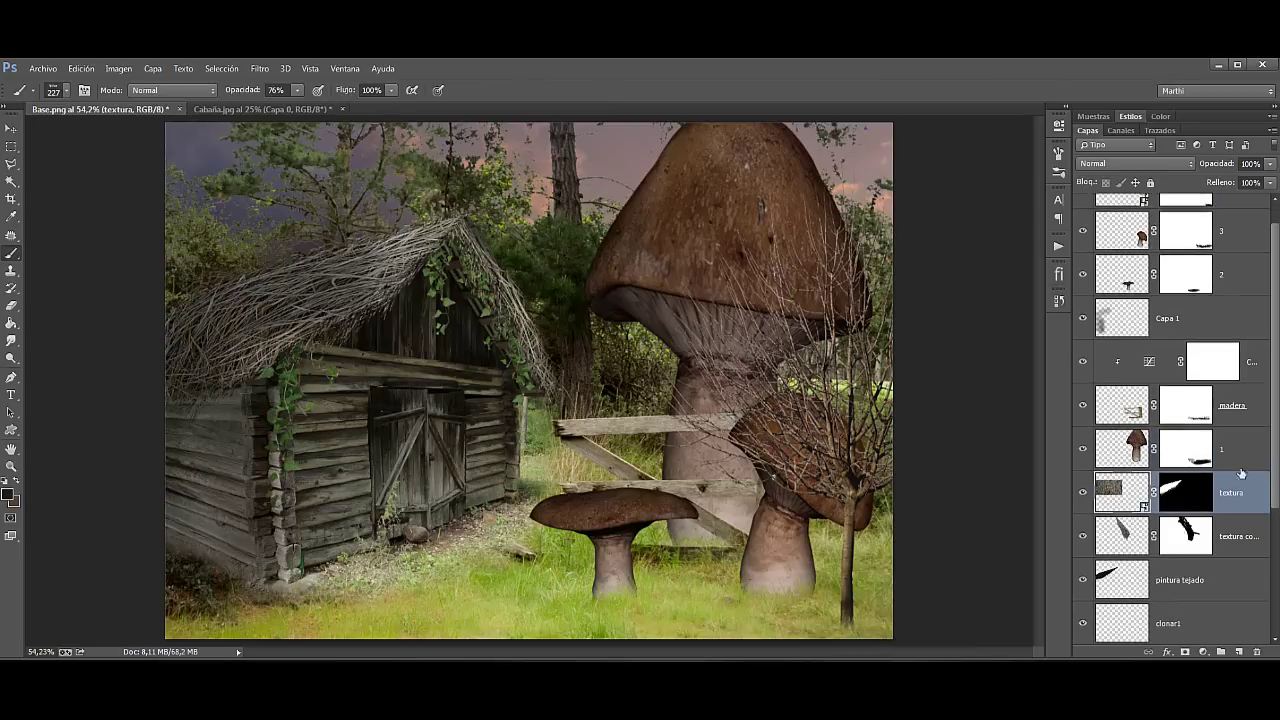
click(43, 68)
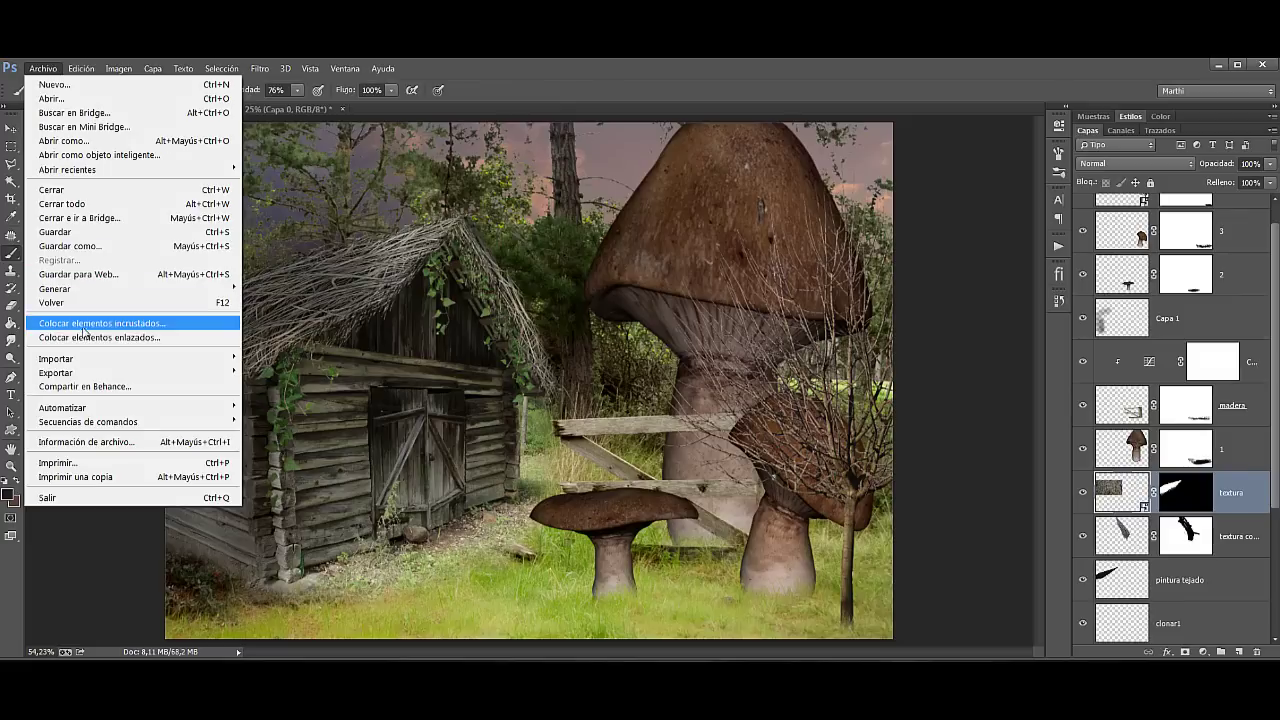
click(85, 330)
click(261, 255)
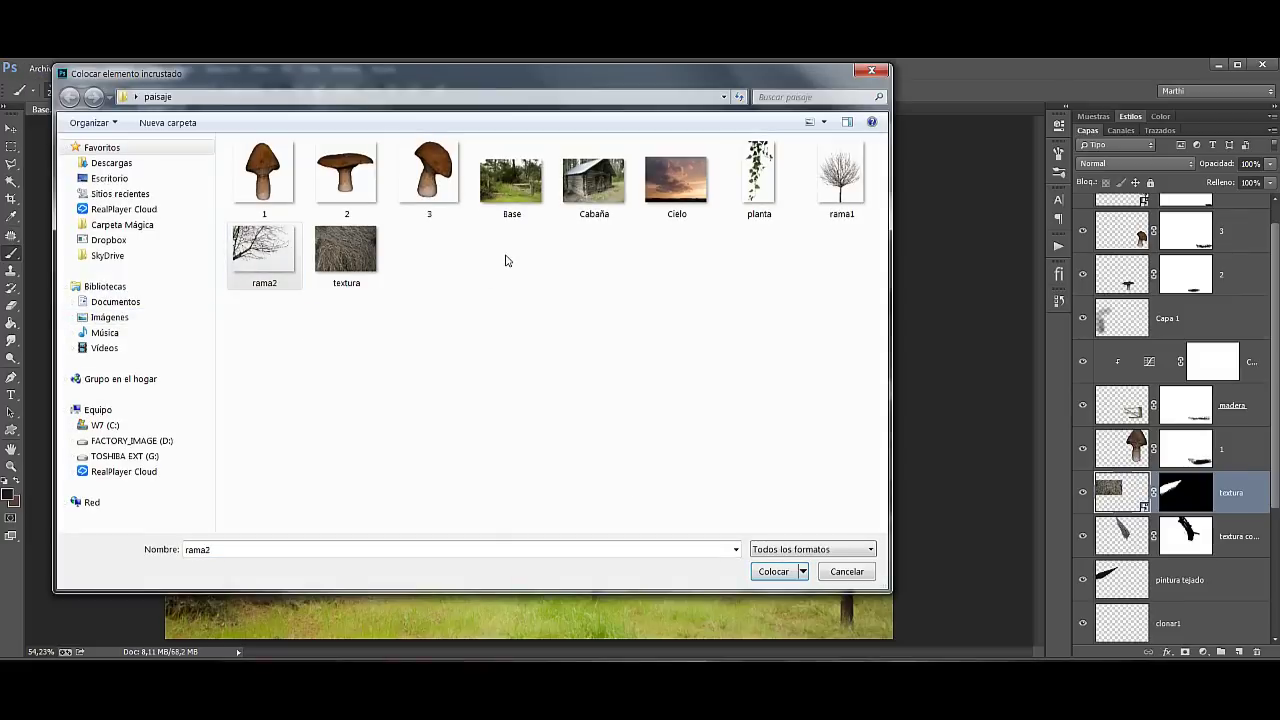
click(774, 571)
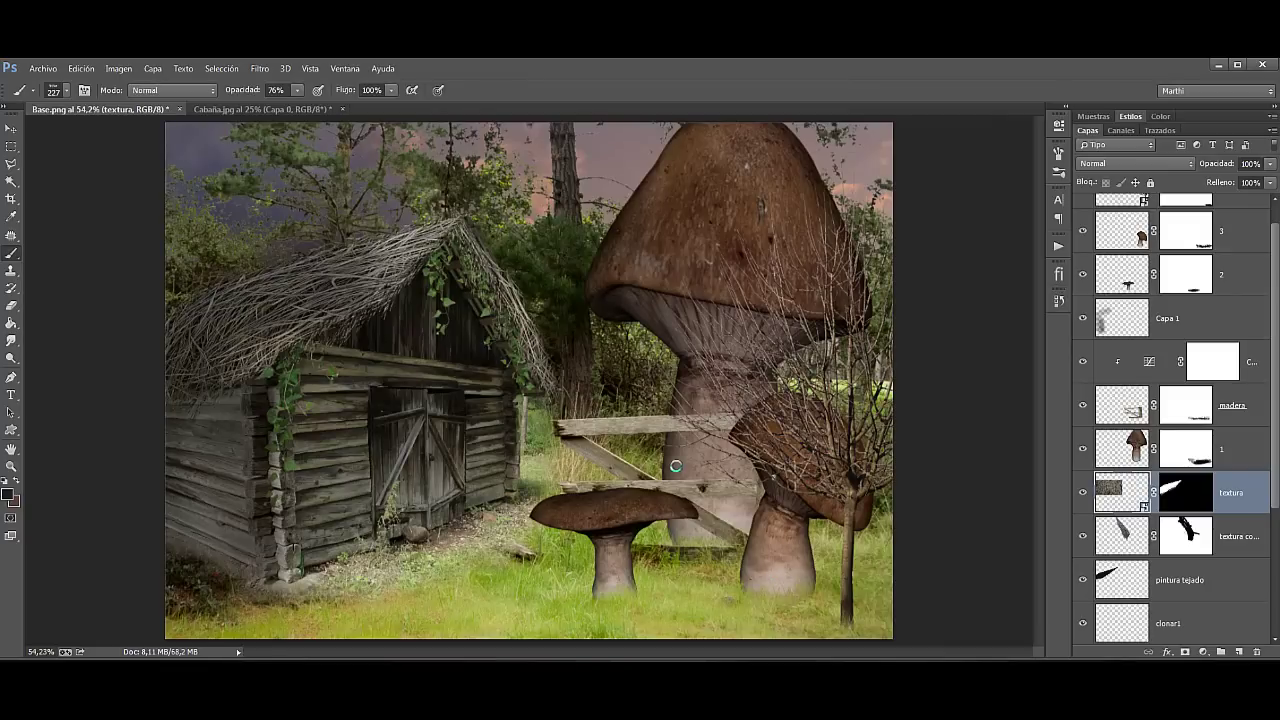
Step: Flip rama2 horizontally, shrink it to about 41% and hang it over the large mushroom
right_click(580, 376)
click(637, 565)
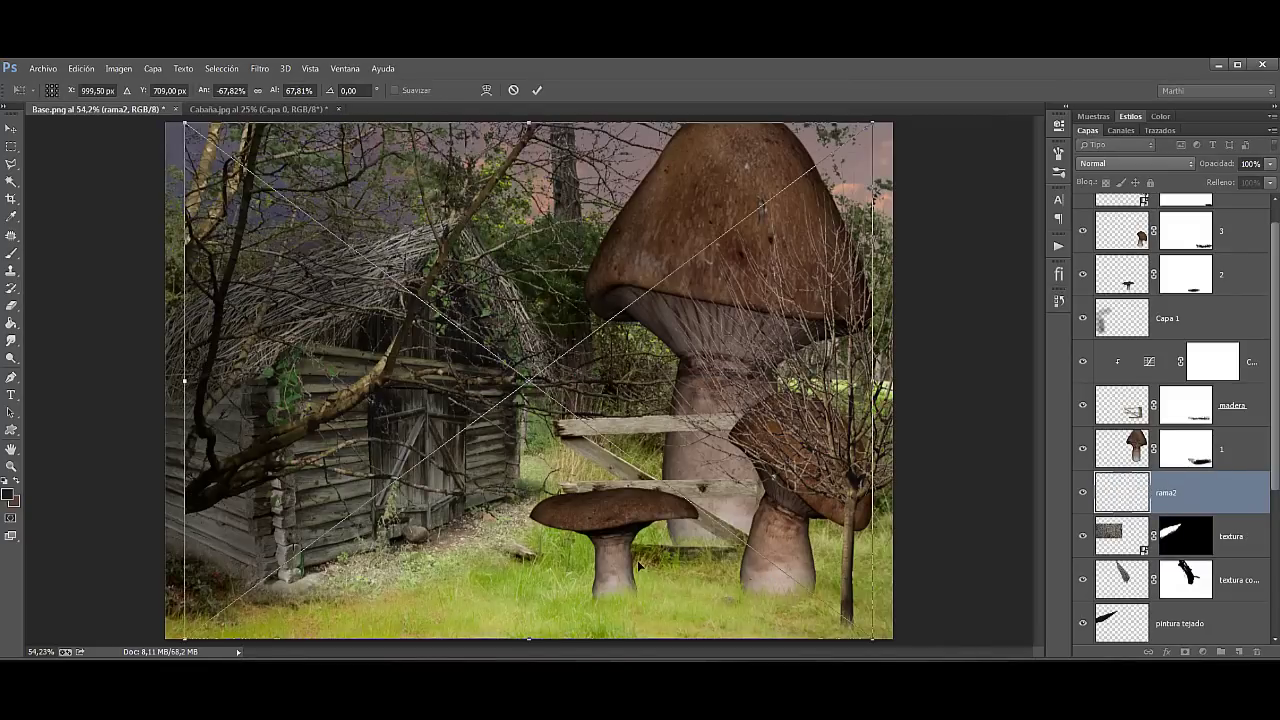
drag(873, 640, 630, 400)
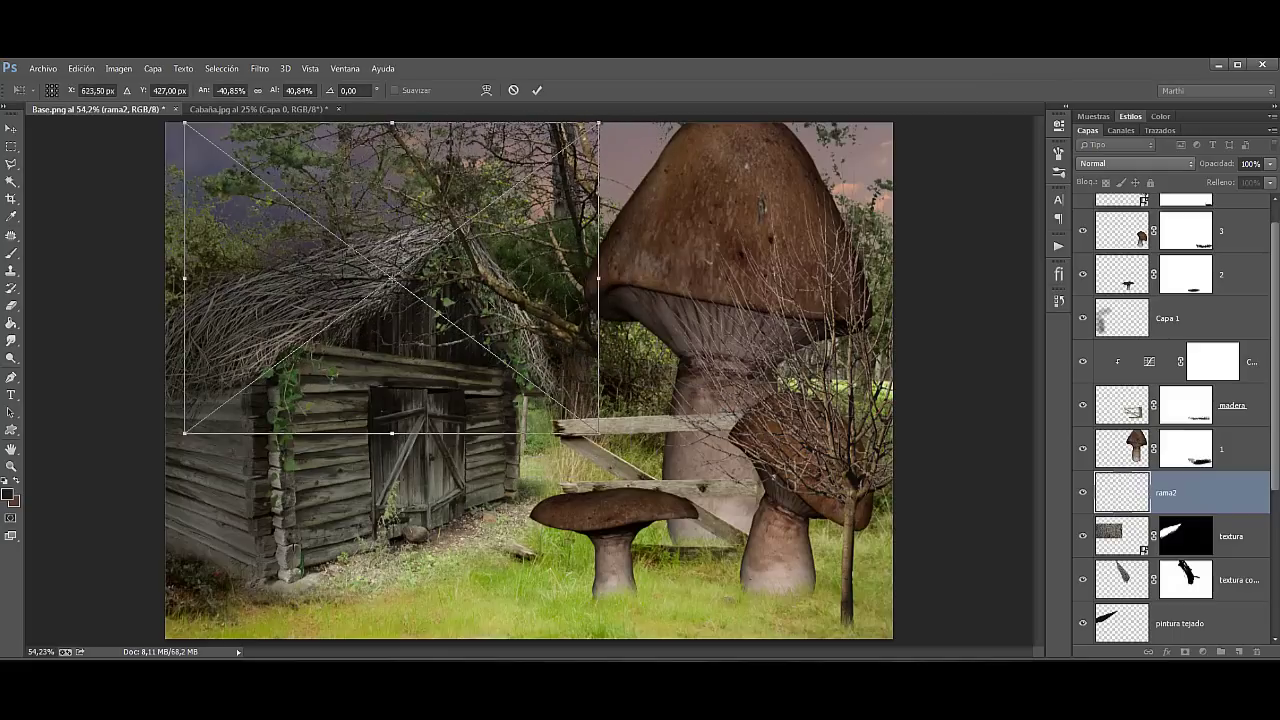
mouse_move(536, 269)
mouse_down()
mouse_move(697, 289)
mouse_move(772, 252)
mouse_move(752, 252)
mouse_up()
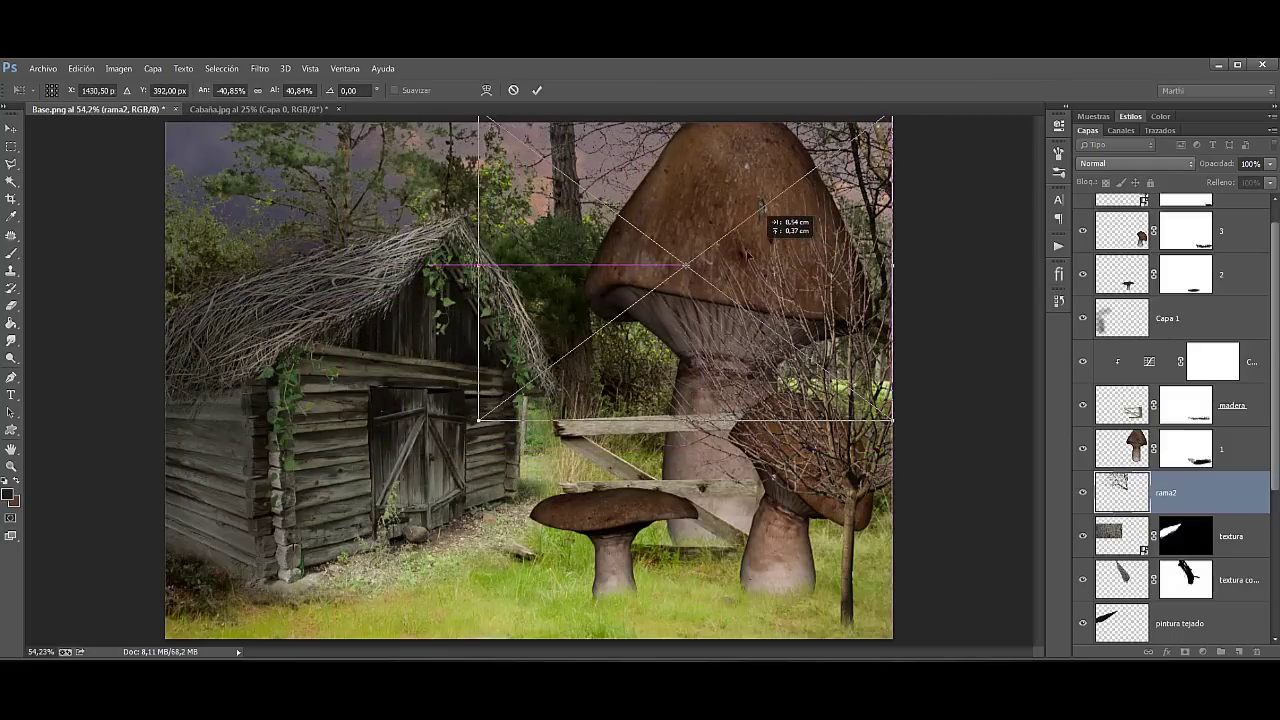
drag(482, 420, 455, 436)
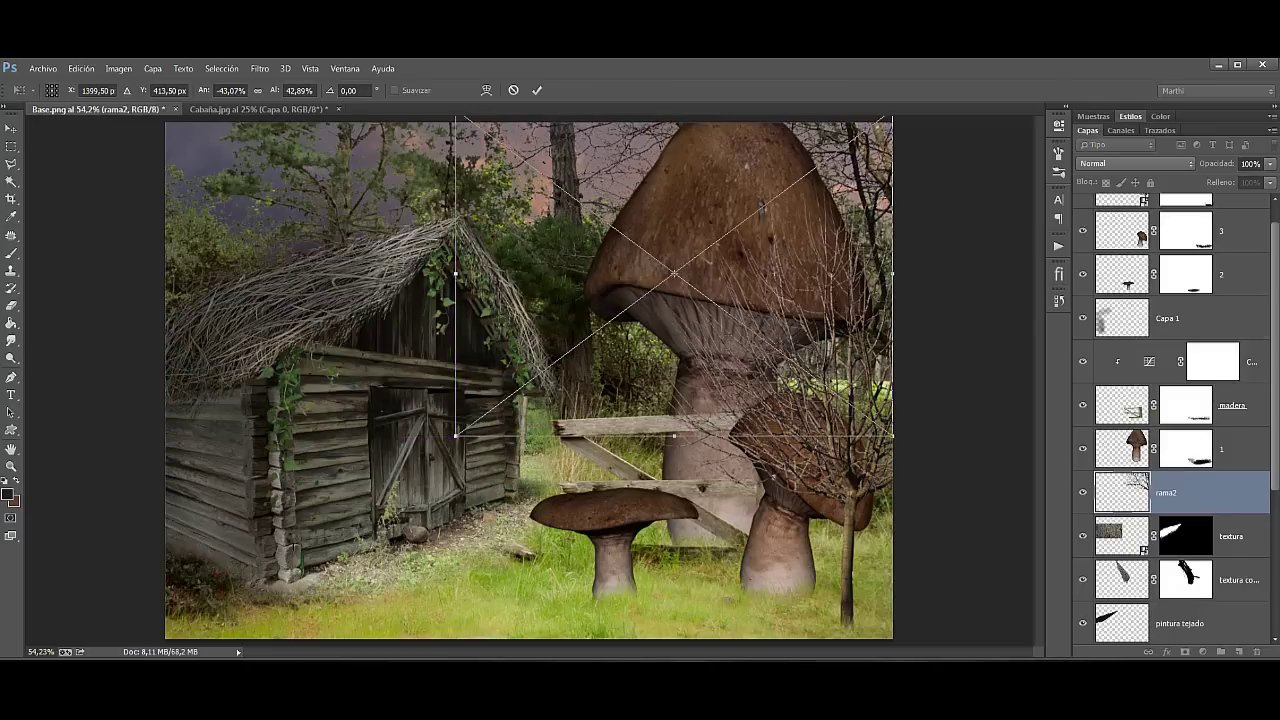
click(536, 90)
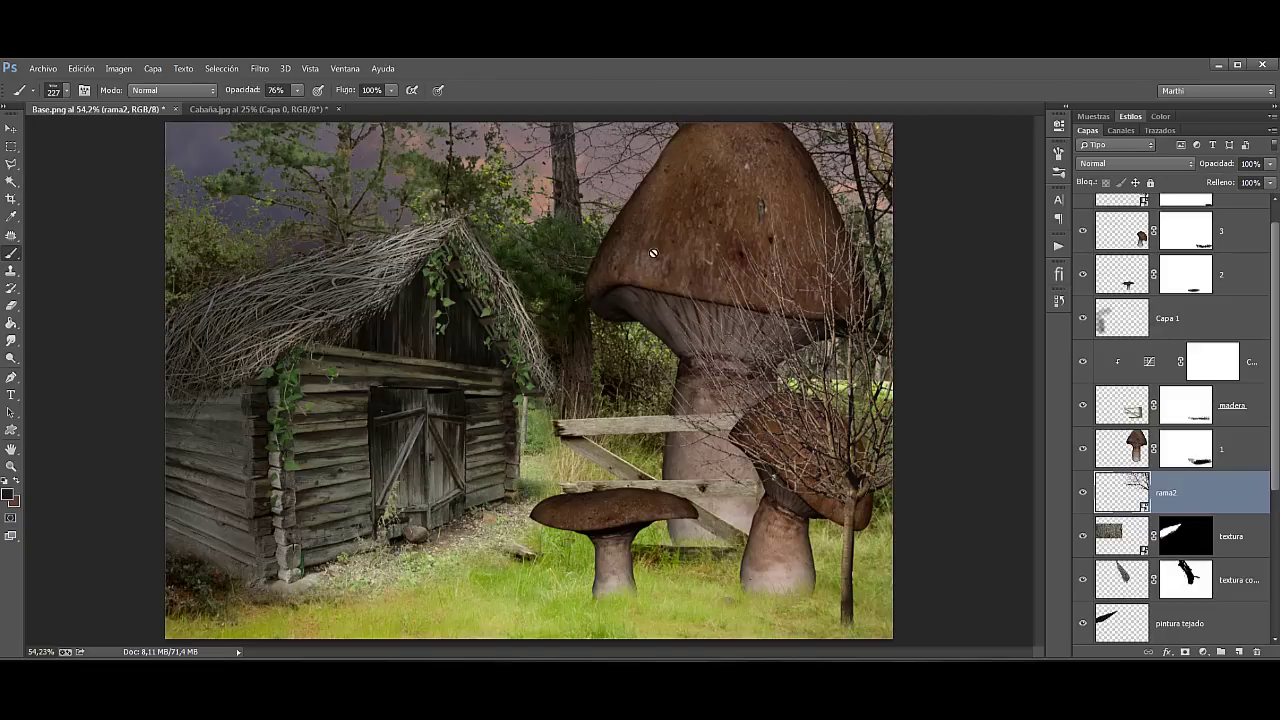
drag(1275, 460, 1275, 592)
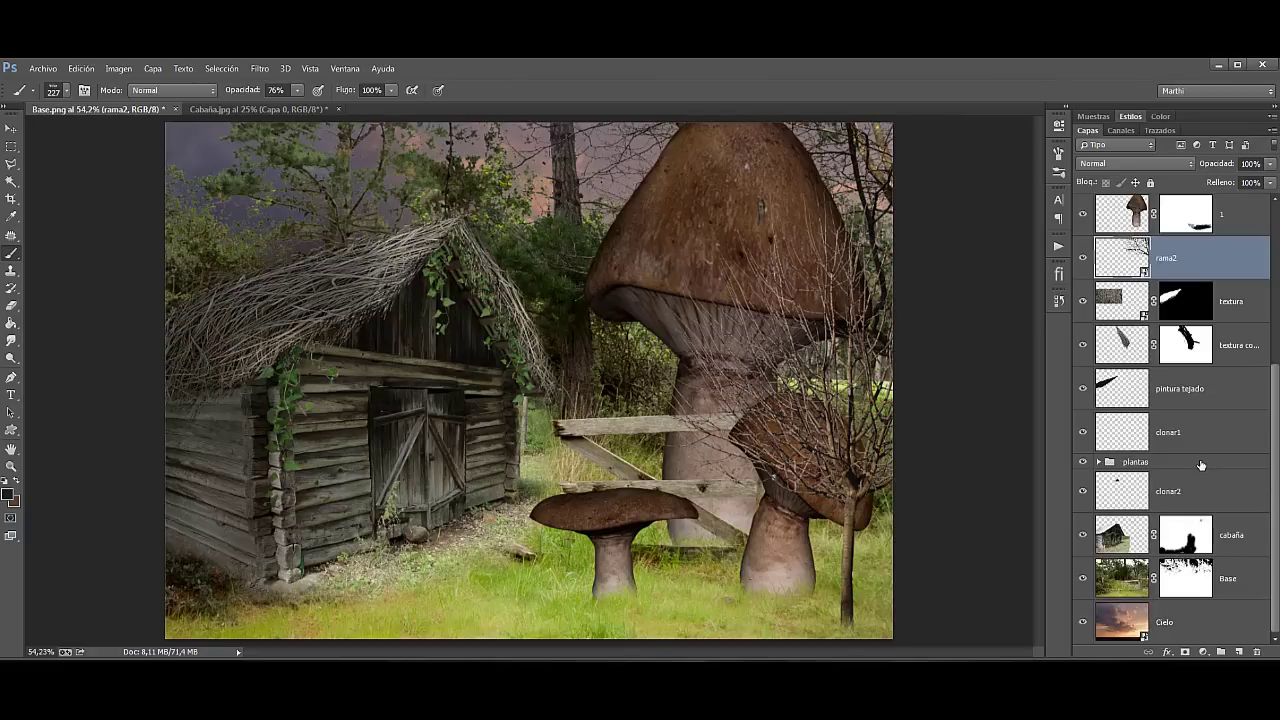
Step: Add a new Multiplicar-blended layer above the plantas group
click(1201, 465)
click(1238, 652)
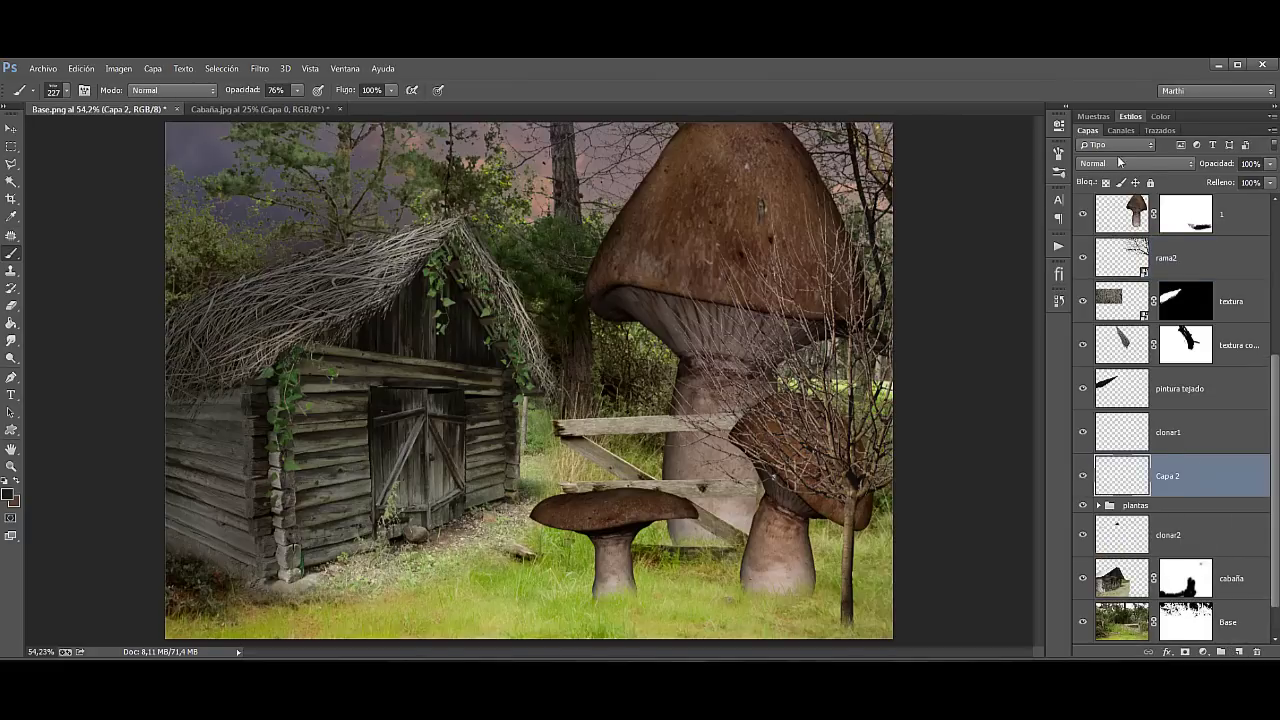
click(1118, 162)
click(1118, 222)
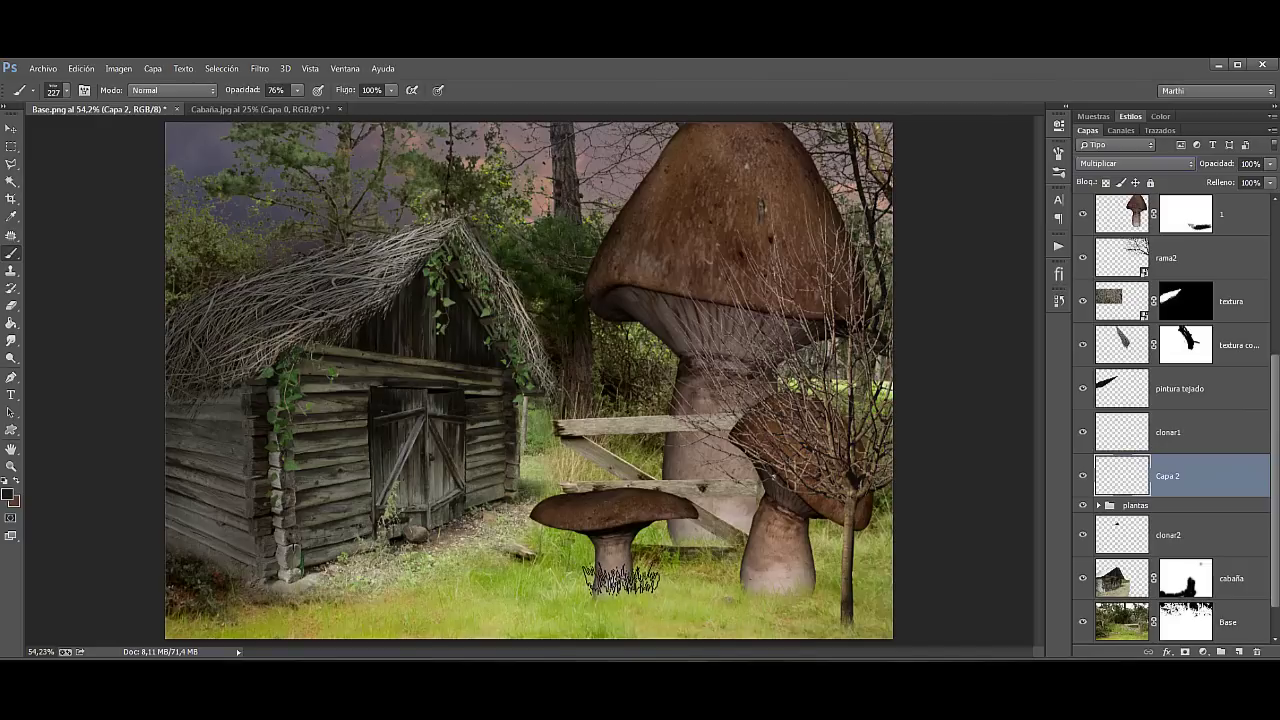
Step: Stamp grass tufts at the small mushroom, large mushroom and tree bases
drag(590, 600, 625, 602)
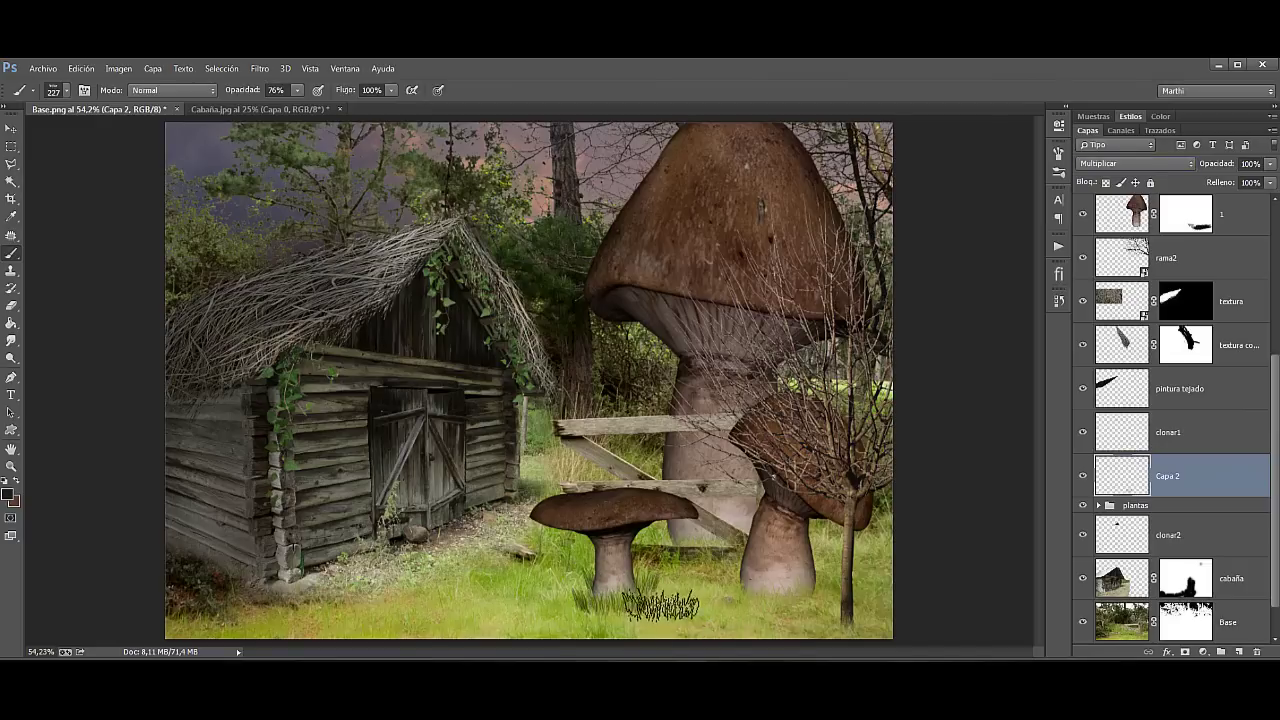
key(ctrl+z)
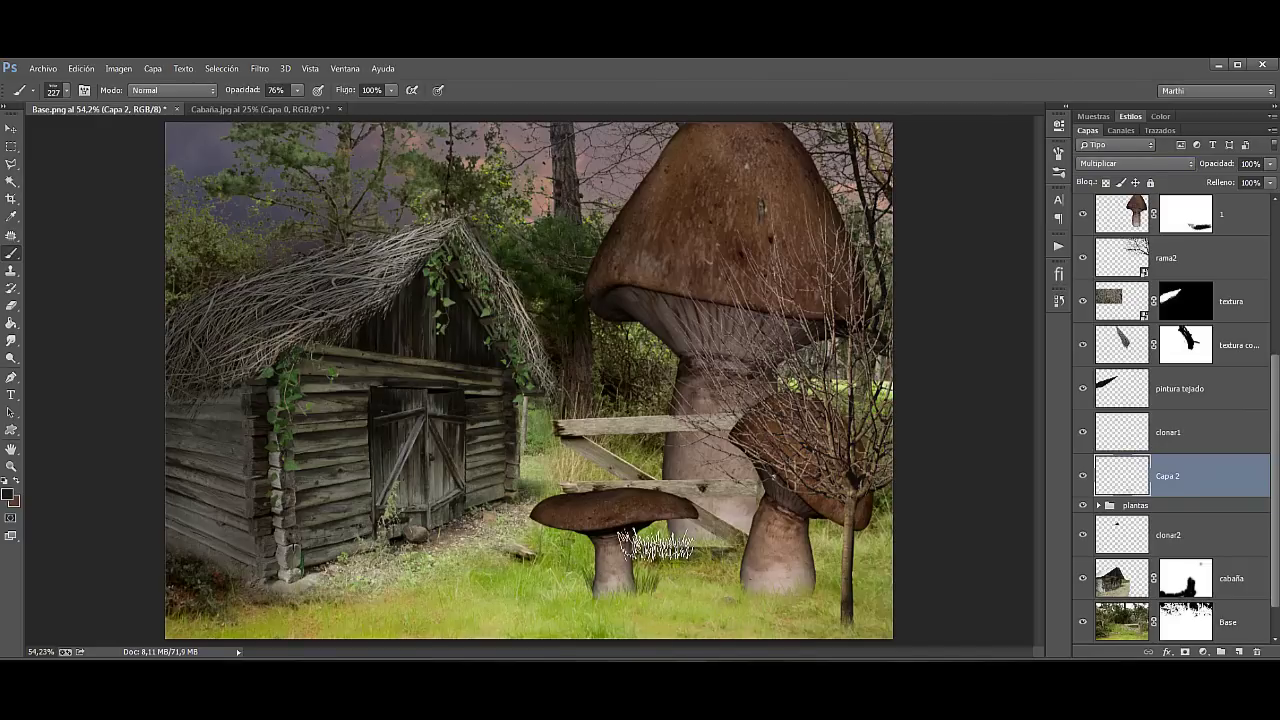
key(bracketright)
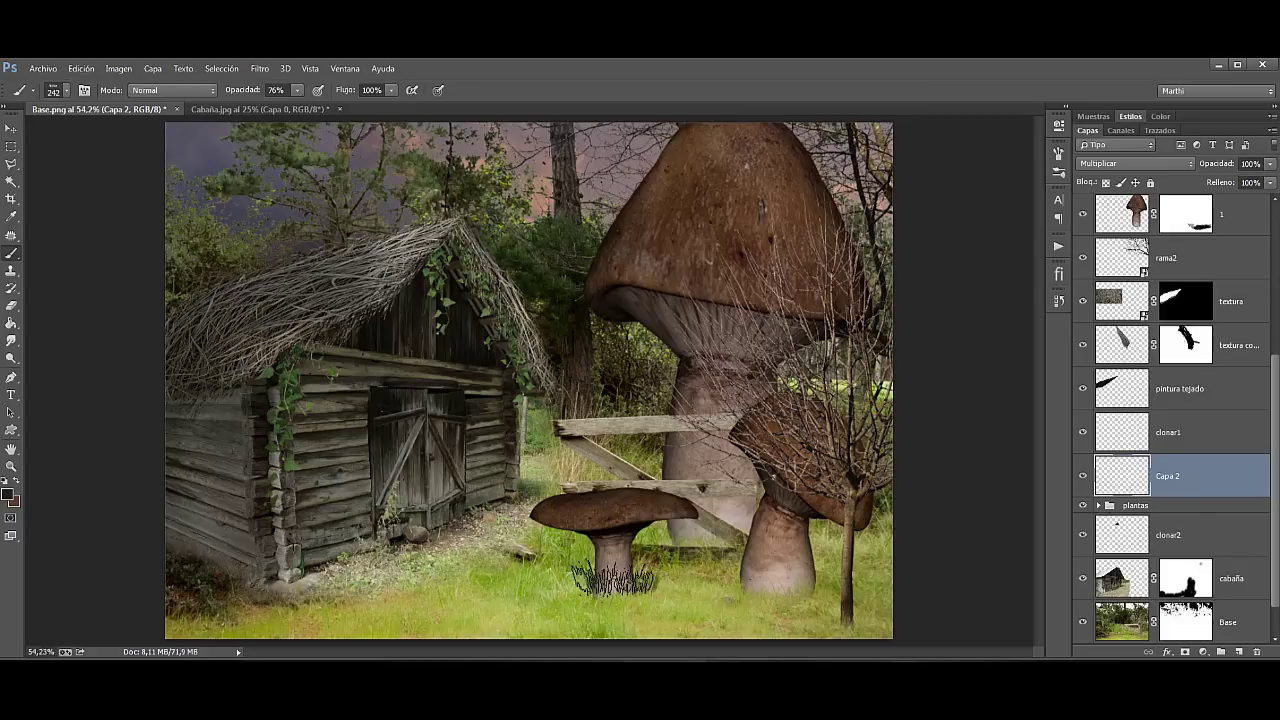
click(613, 580)
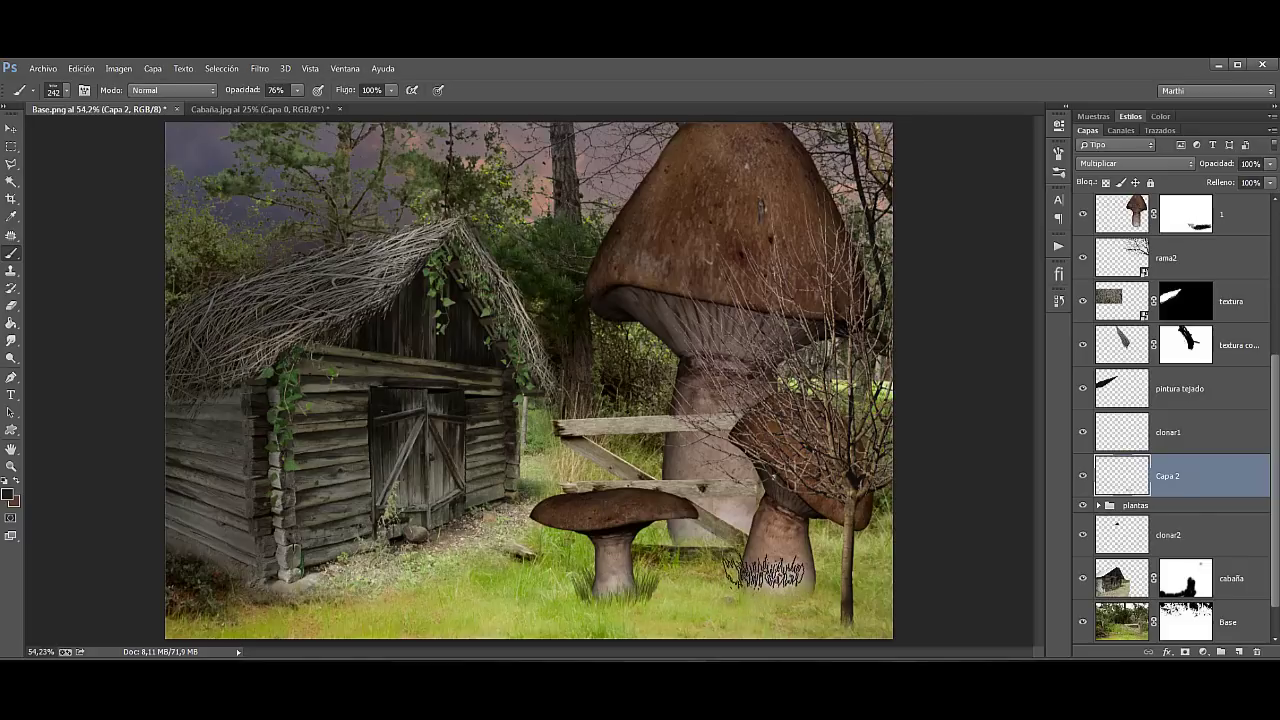
click(790, 580)
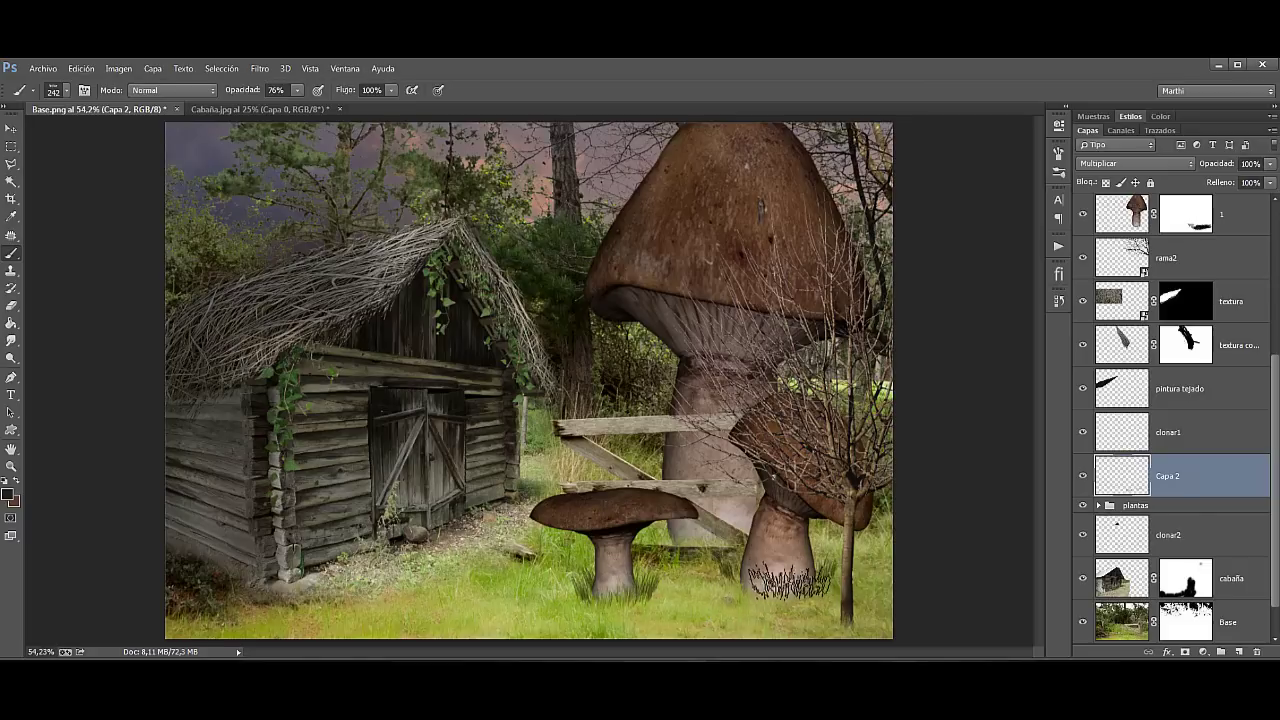
click(840, 612)
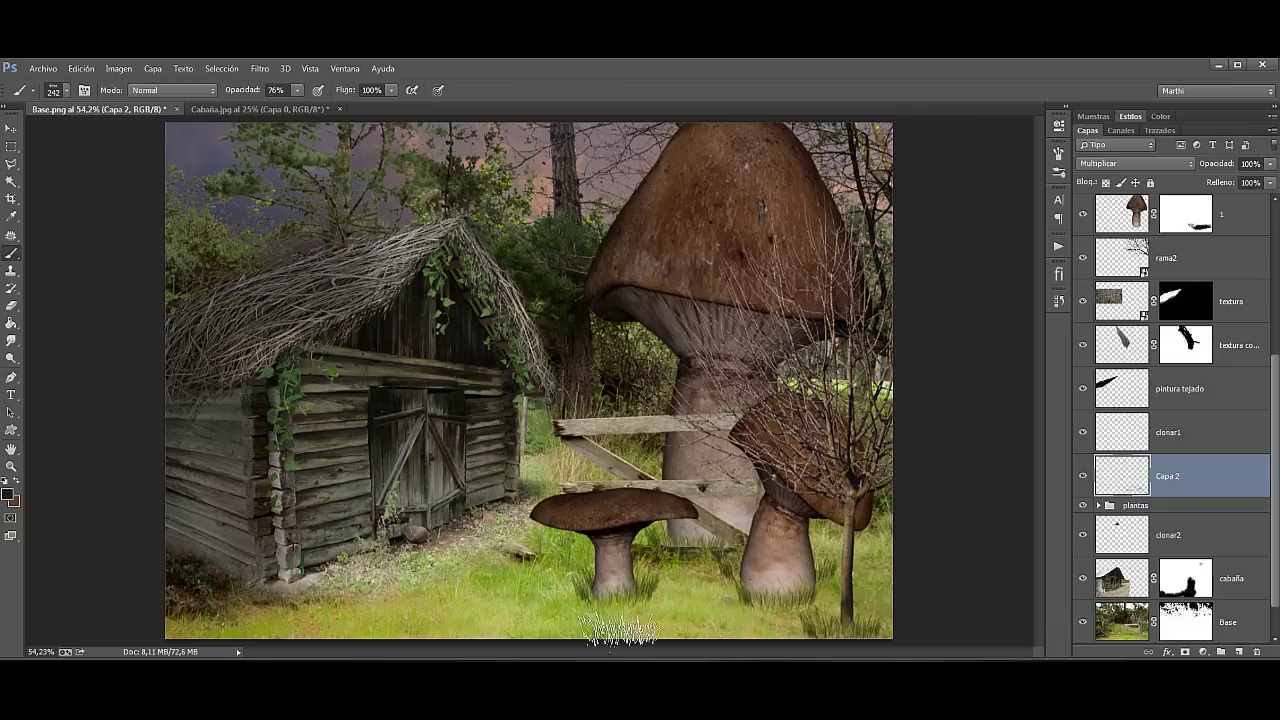
Step: Lower the grass layer's opacity to about 70%
drag(1231, 165, 1213, 167)
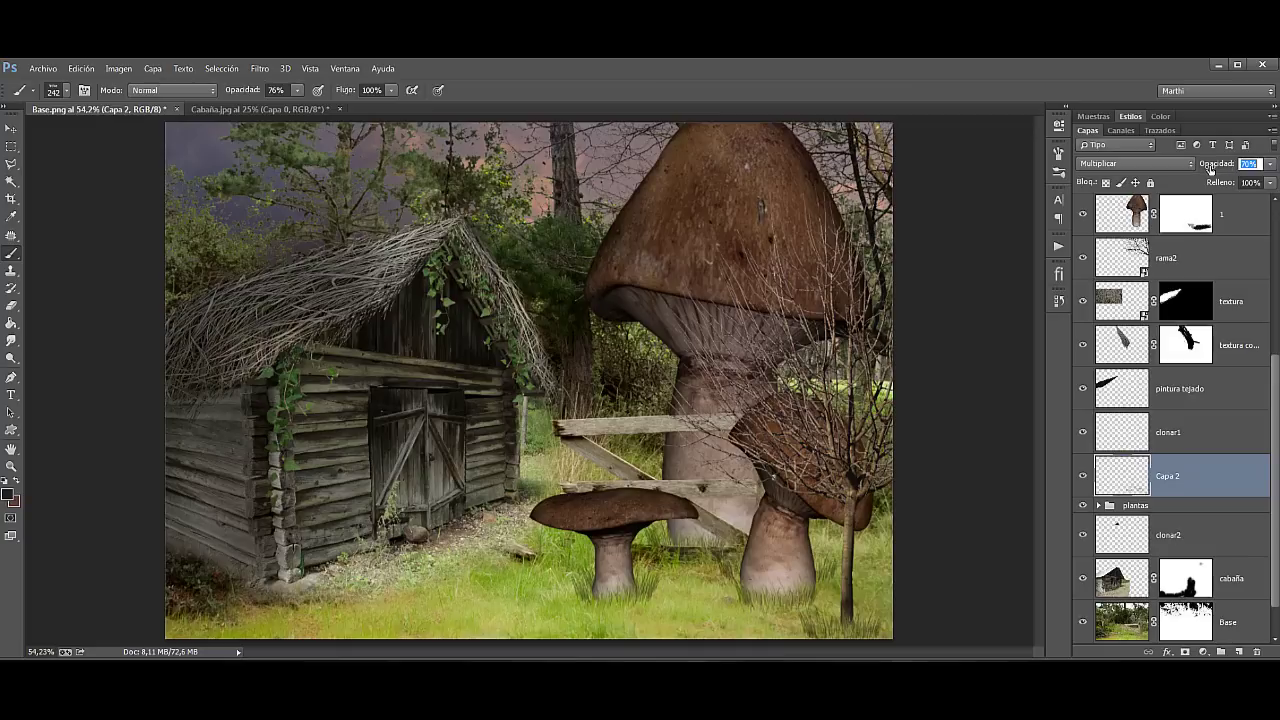
drag(1213, 169, 1209, 169)
click(1247, 219)
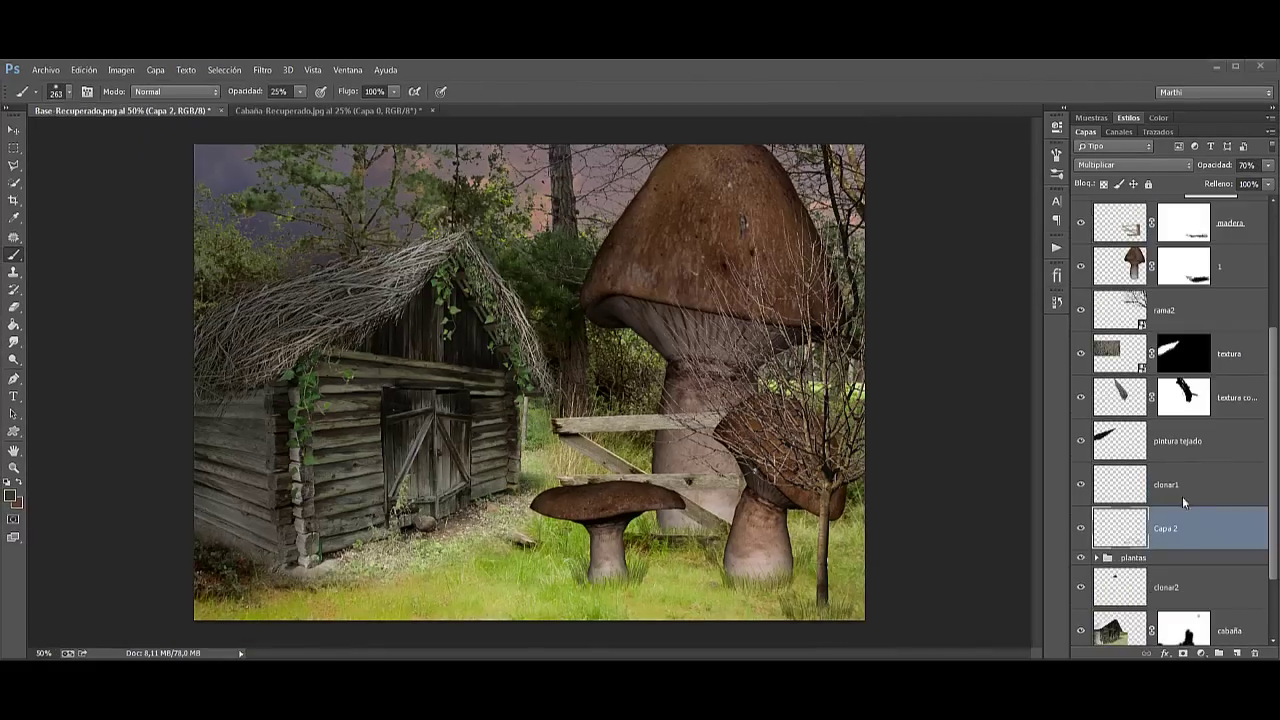
Step: Expand the plantas group and desaturate planta copia 3 to -24
click(1182, 558)
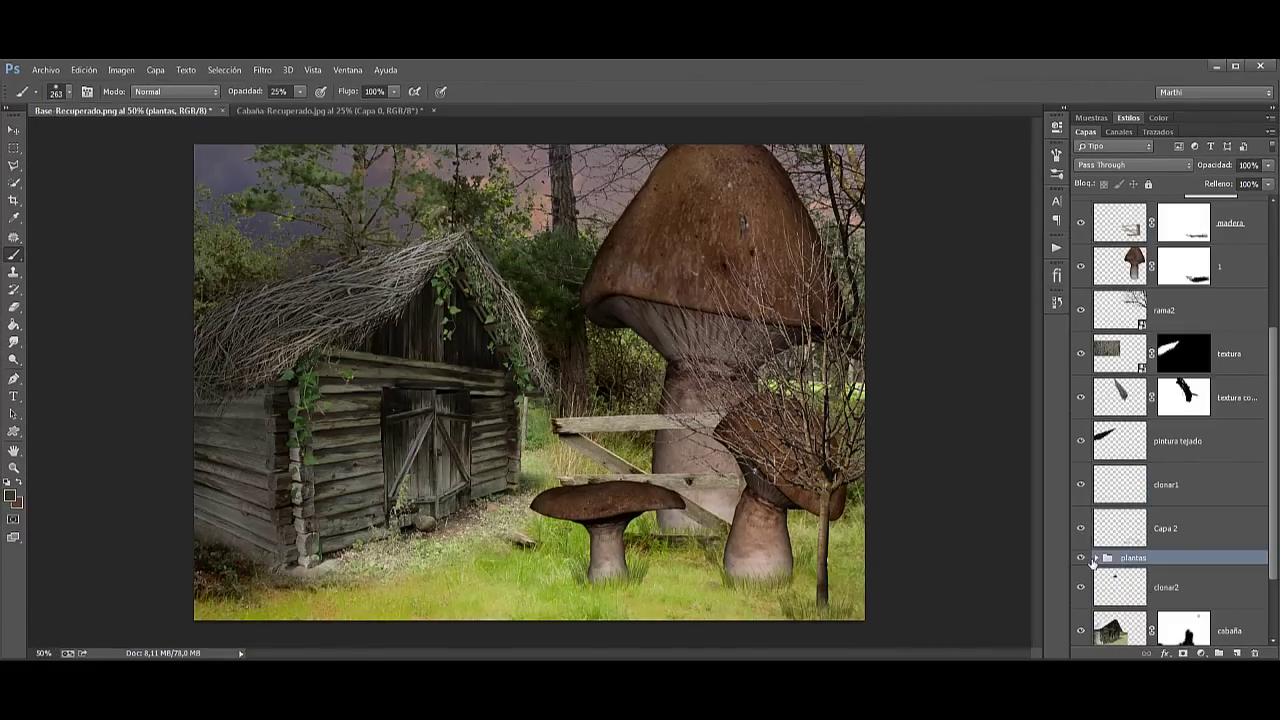
click(1096, 557)
drag(1274, 494, 1274, 600)
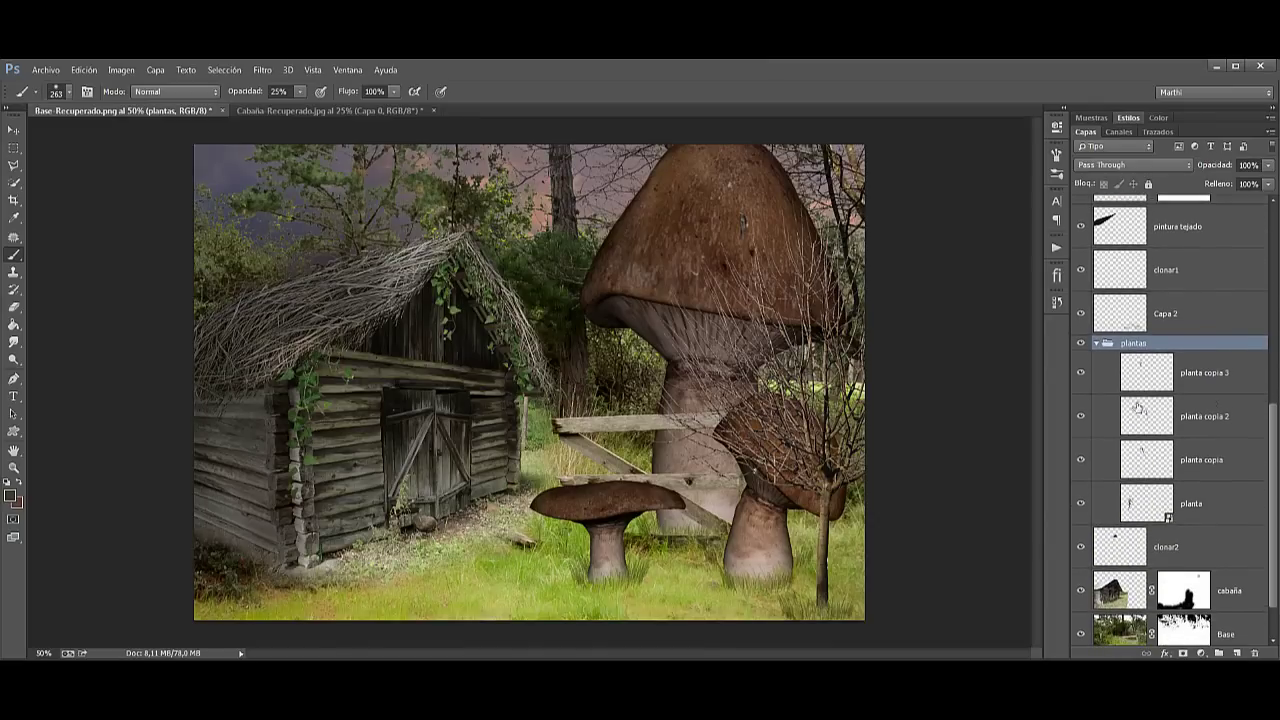
click(1229, 375)
key(ctrl+u)
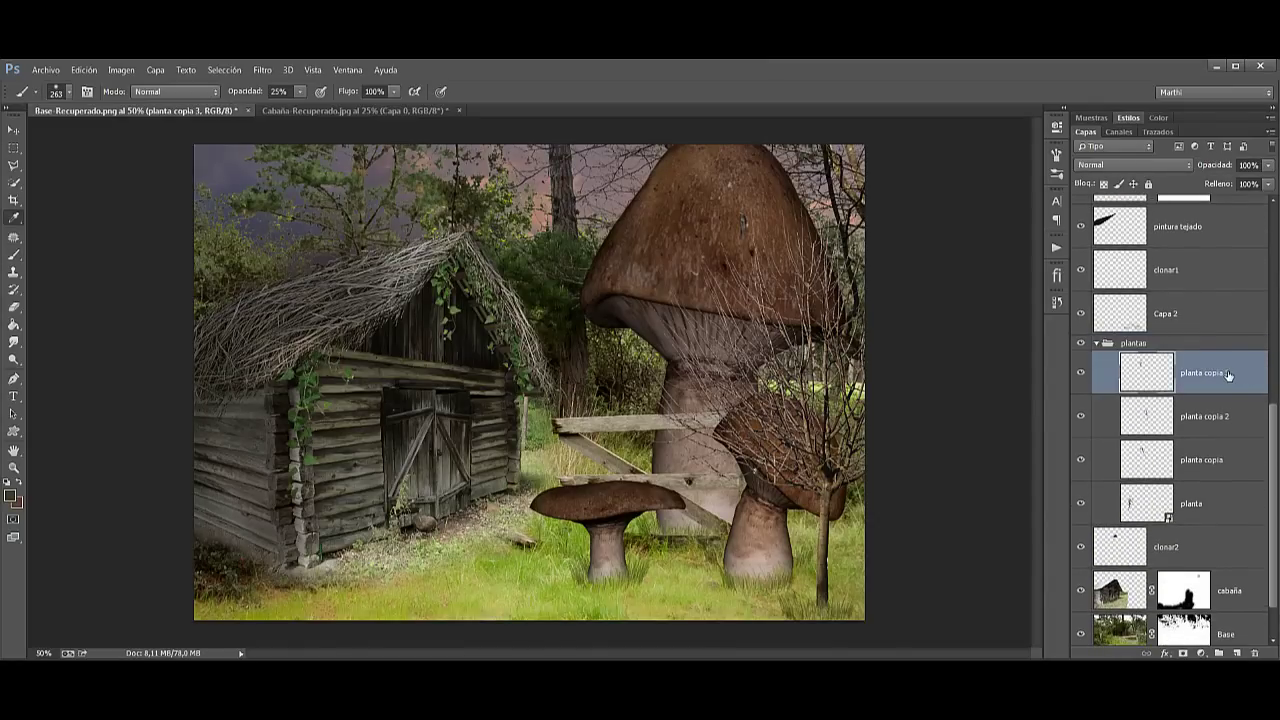
click(1000, 290)
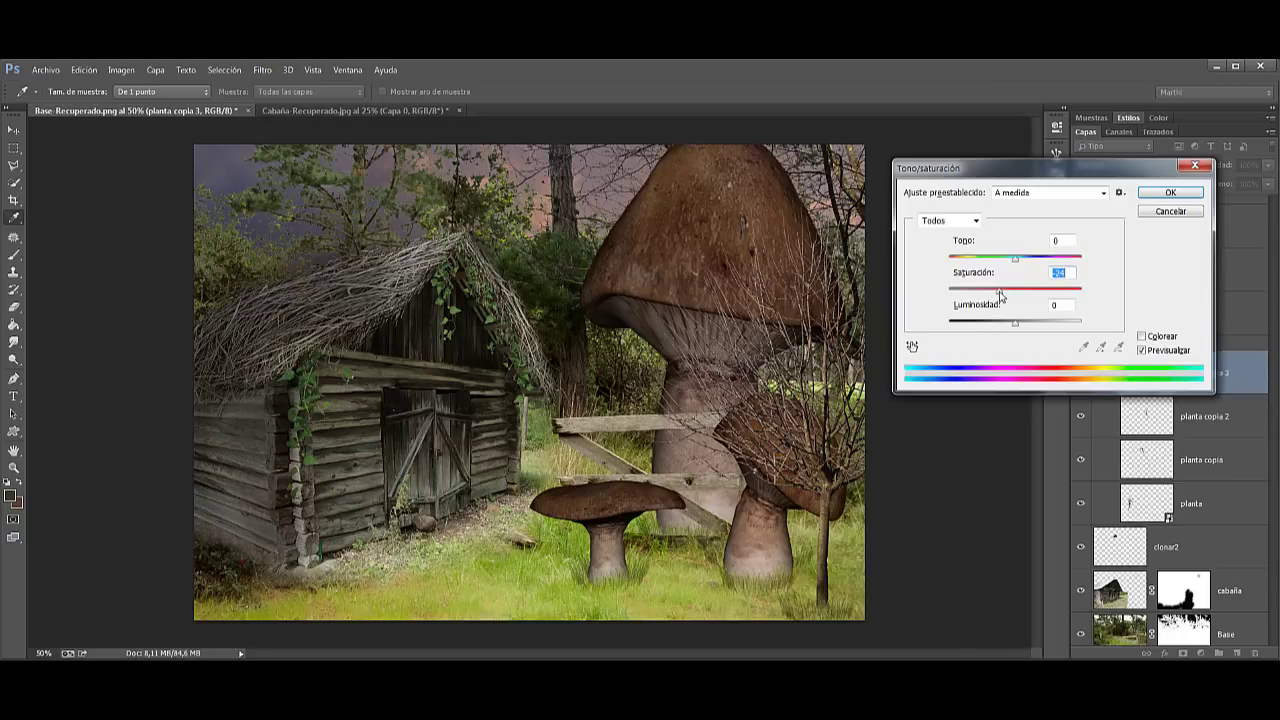
click(1170, 192)
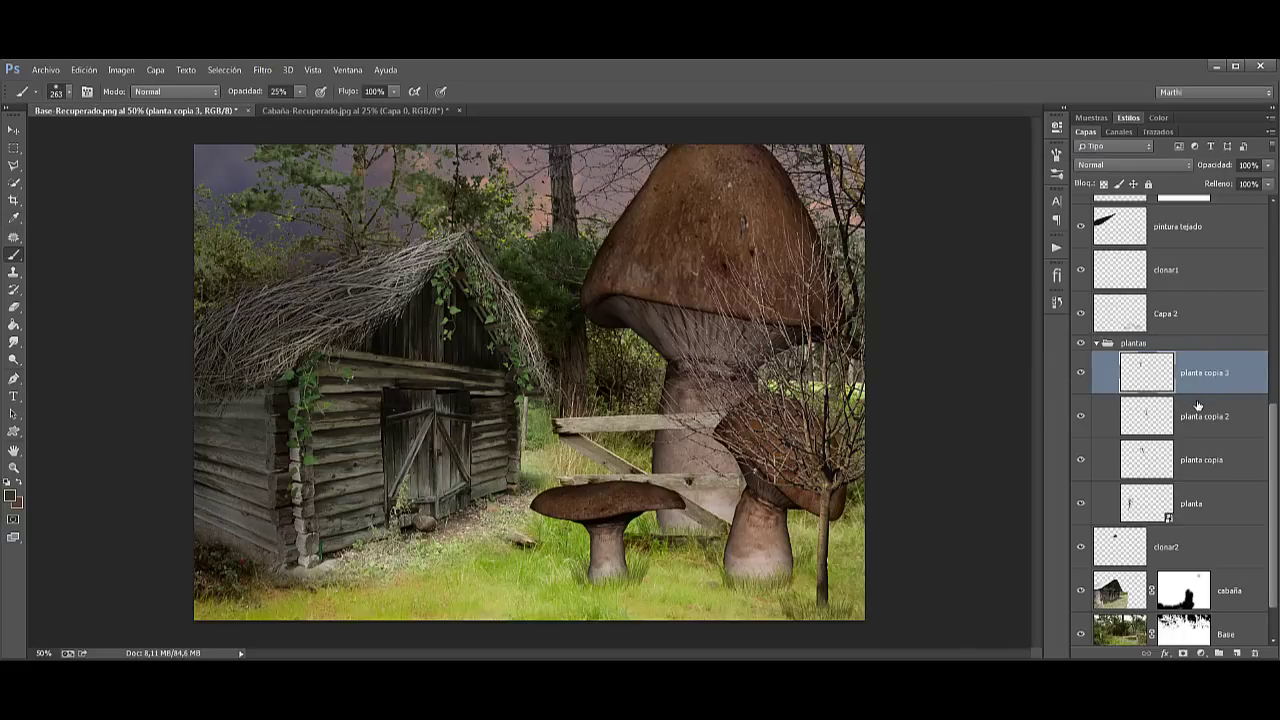
Step: Lower the saturation of planta copia 2
click(1198, 410)
key(ctrl+u)
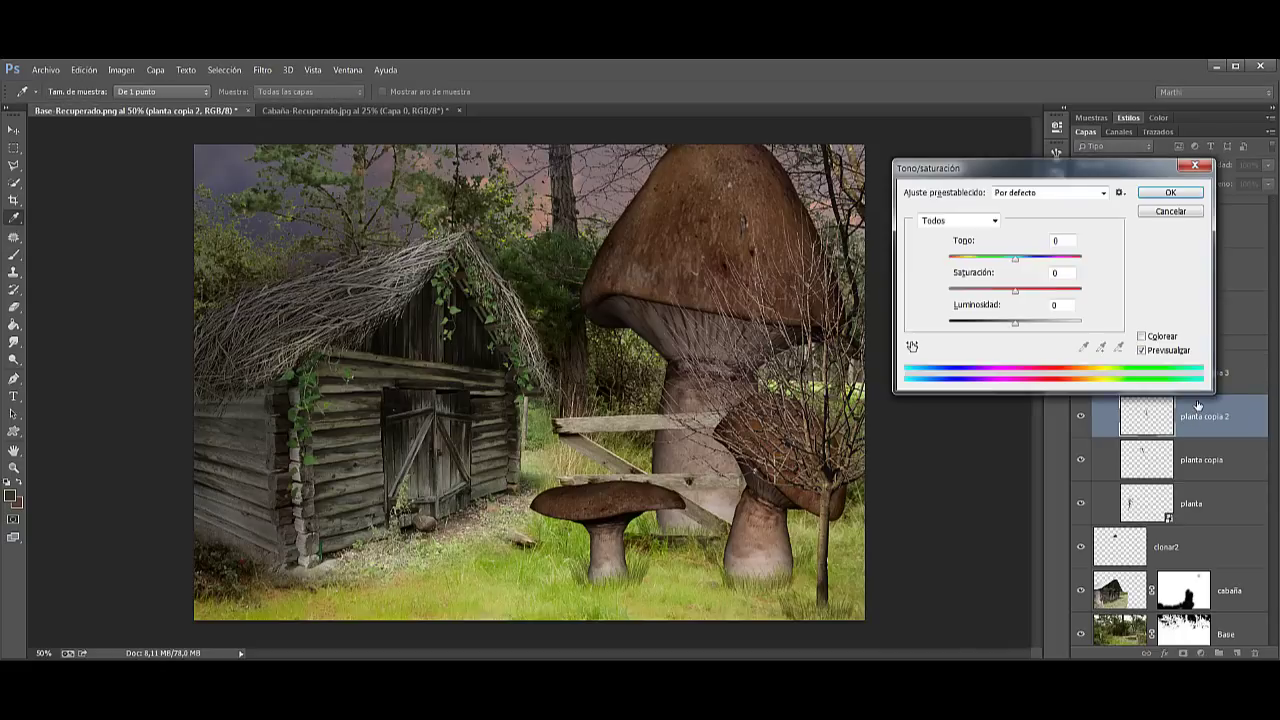
drag(1014, 291, 995, 291)
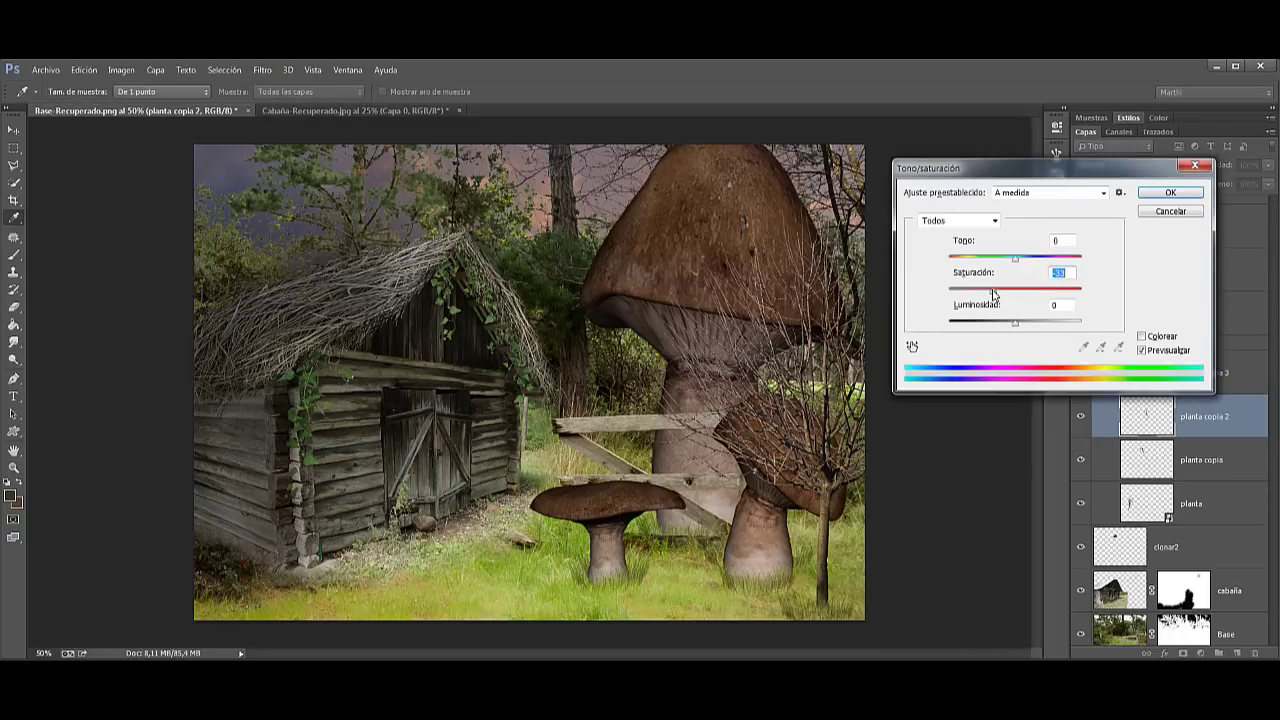
click(1165, 193)
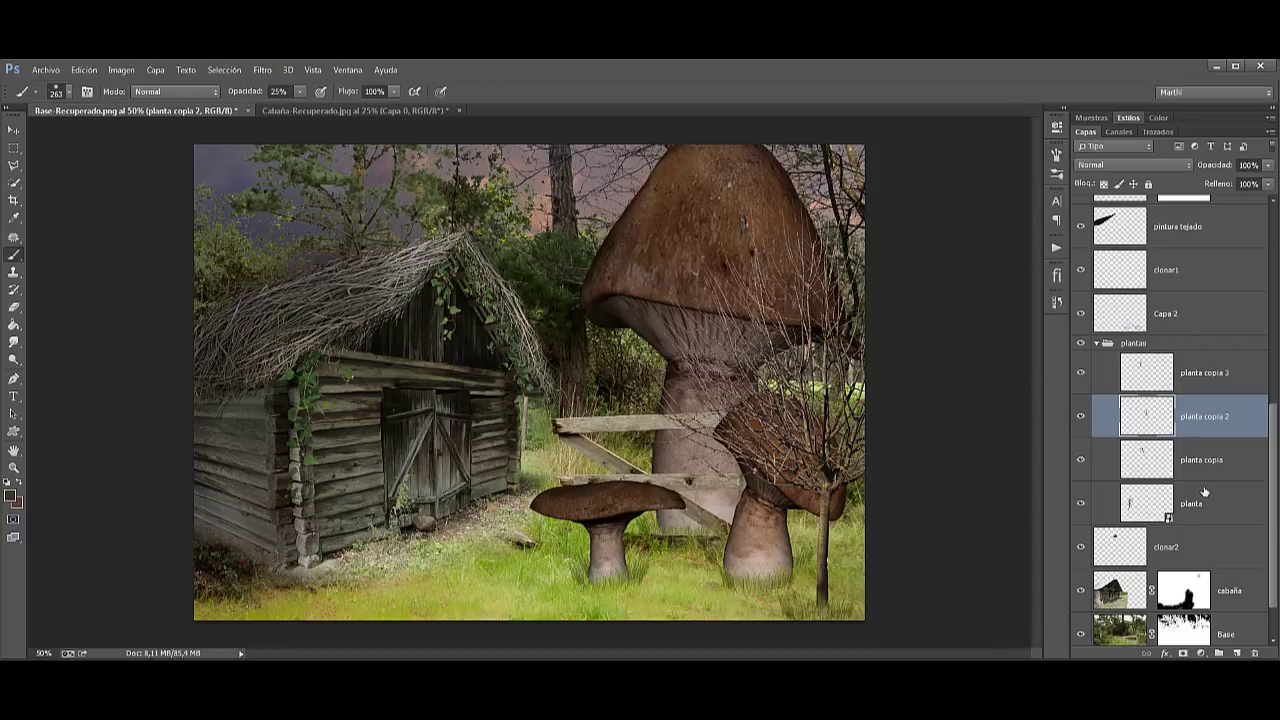
Step: Rasterize the planta layer, desaturate it to -33, and collapse the group
click(1208, 493)
right_click(1212, 494)
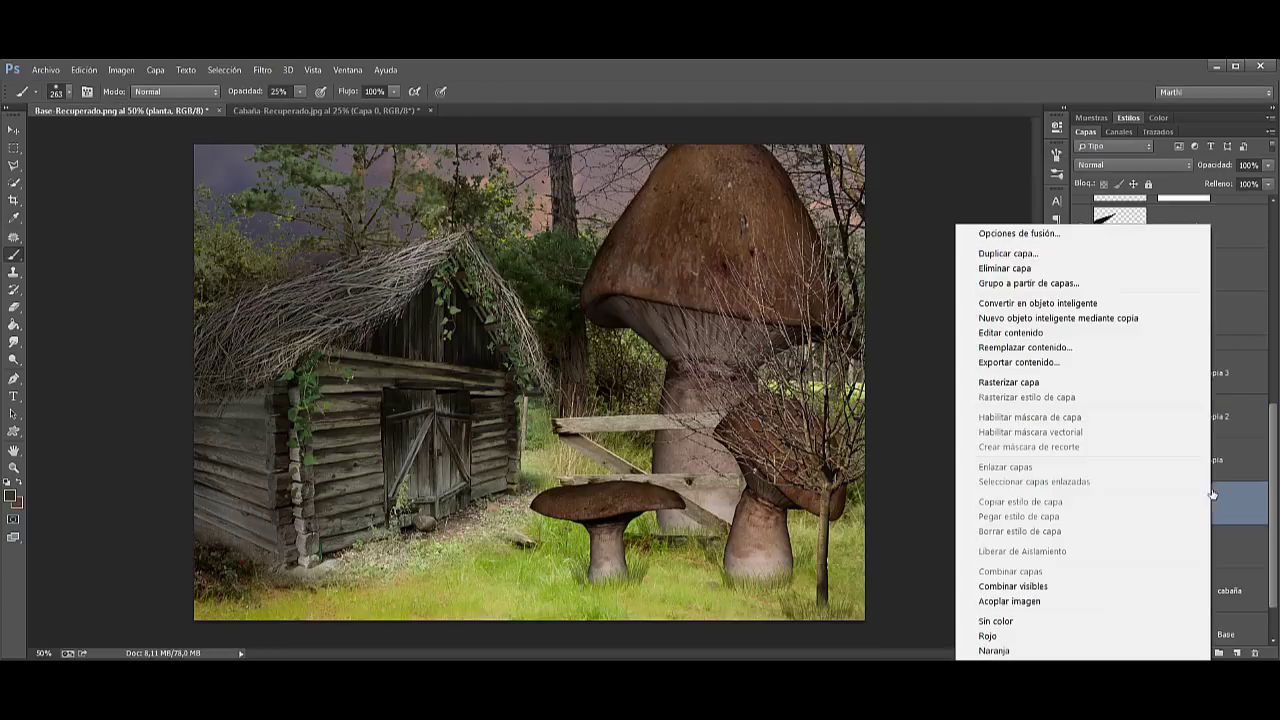
click(995, 383)
key(ctrl+u)
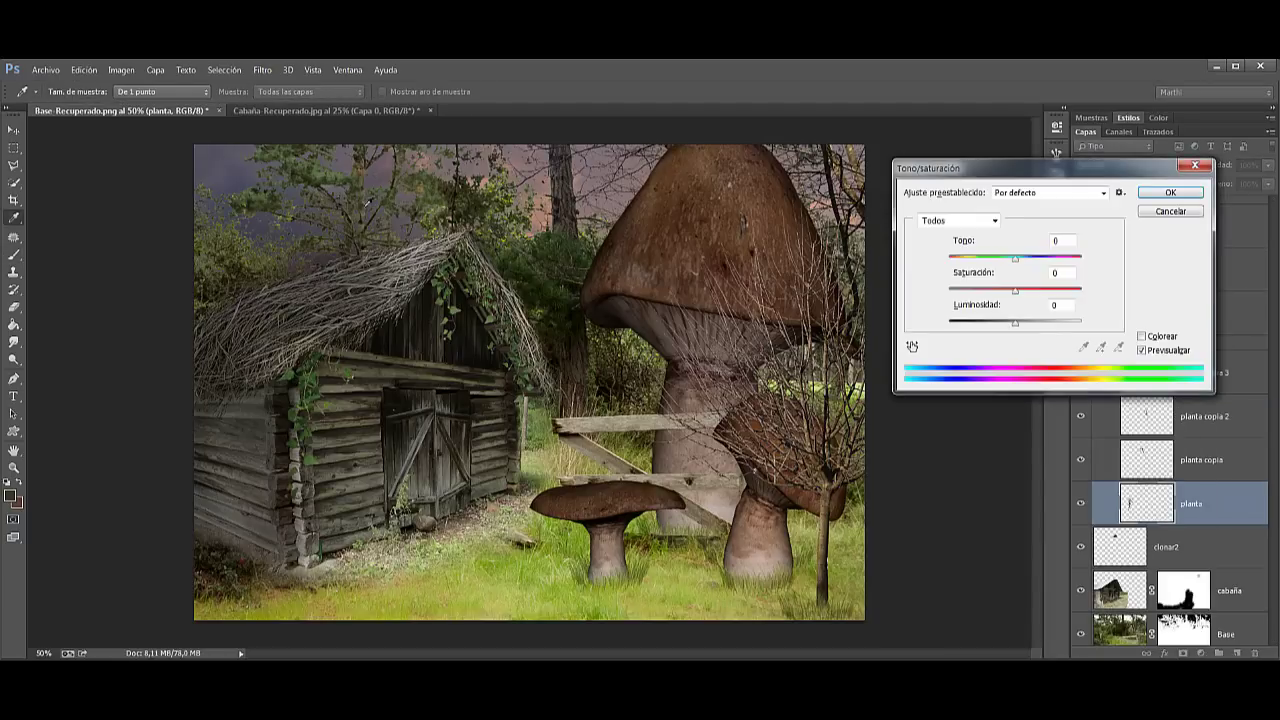
drag(1009, 293, 994, 295)
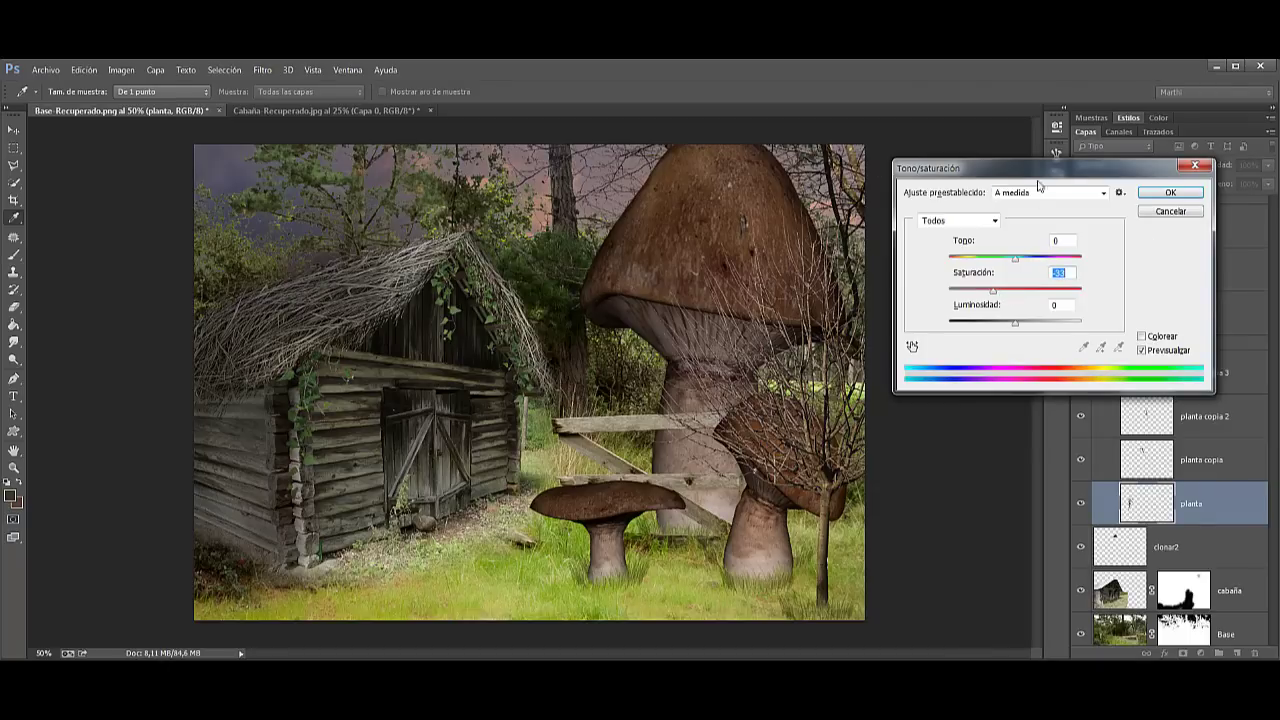
click(1168, 192)
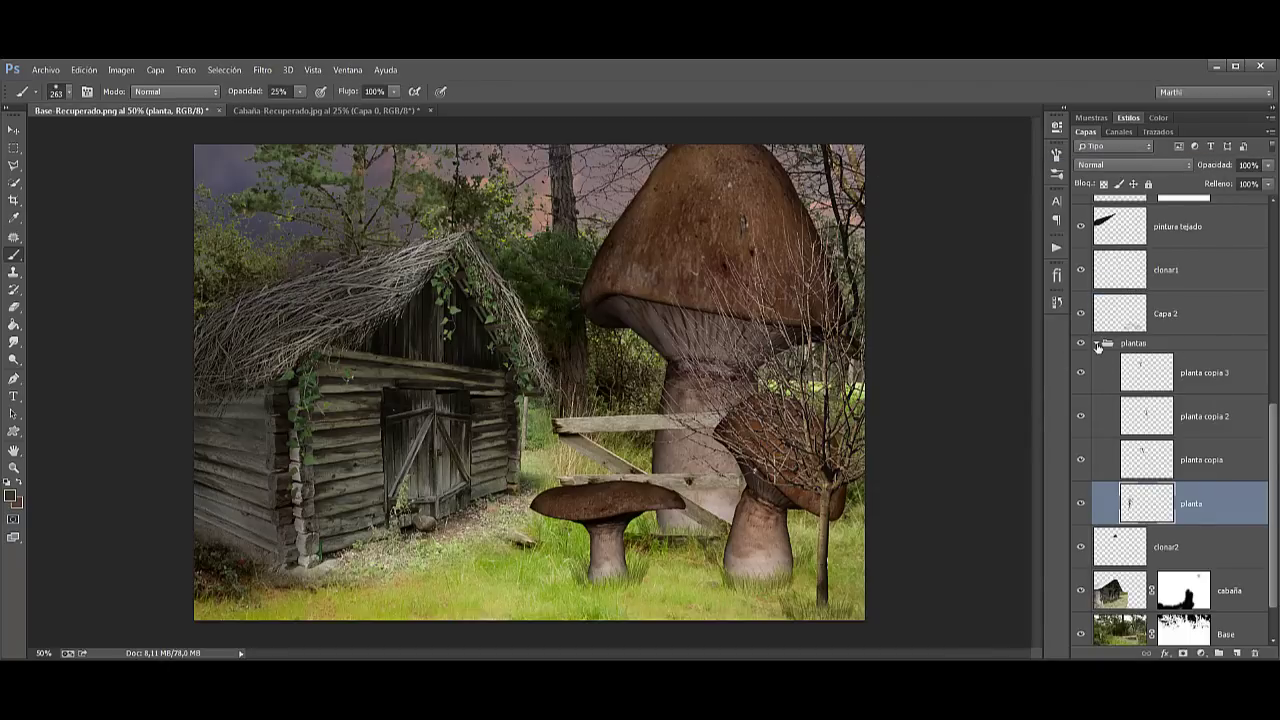
click(1097, 344)
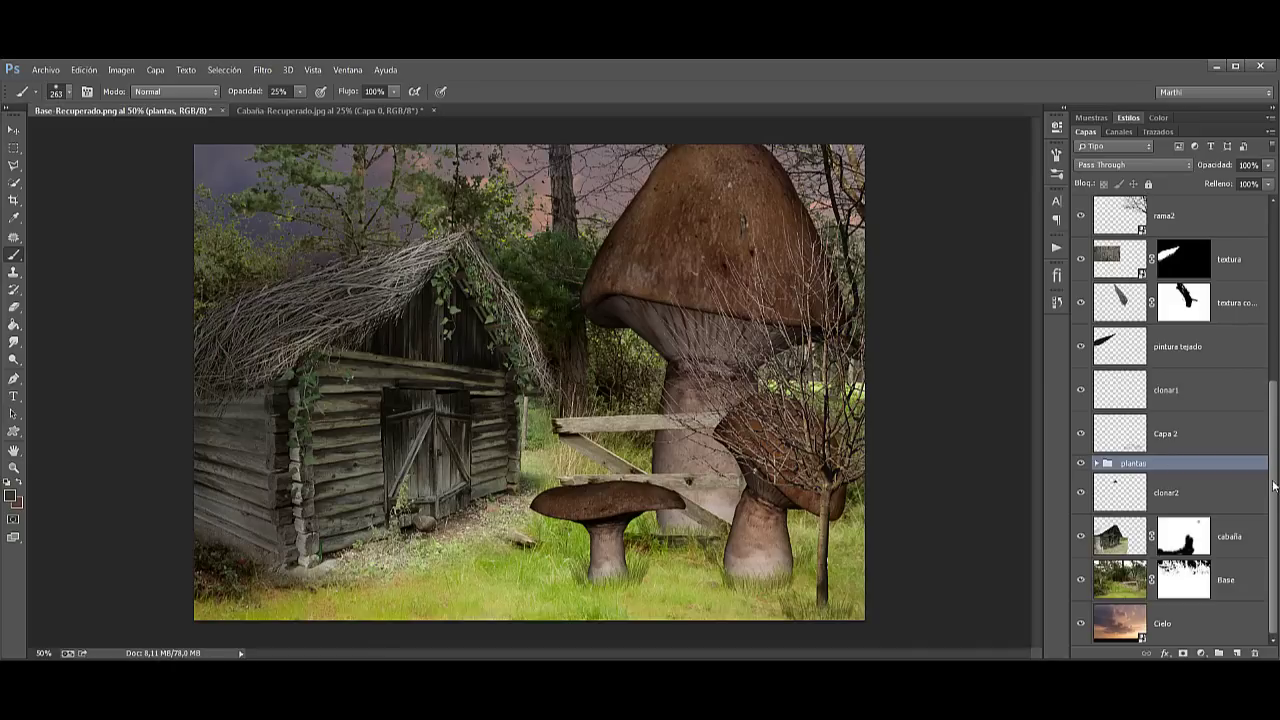
Step: Move the Cielo sky layer higher on the canvas
click(1196, 625)
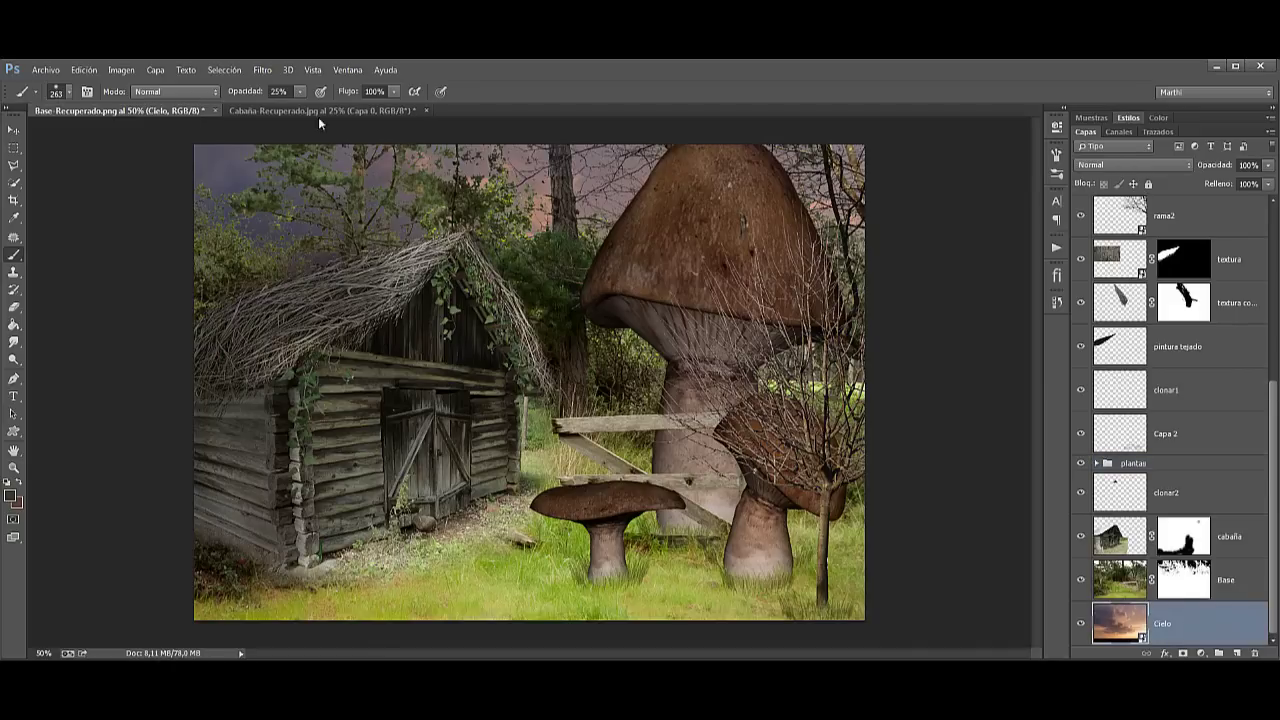
key(v)
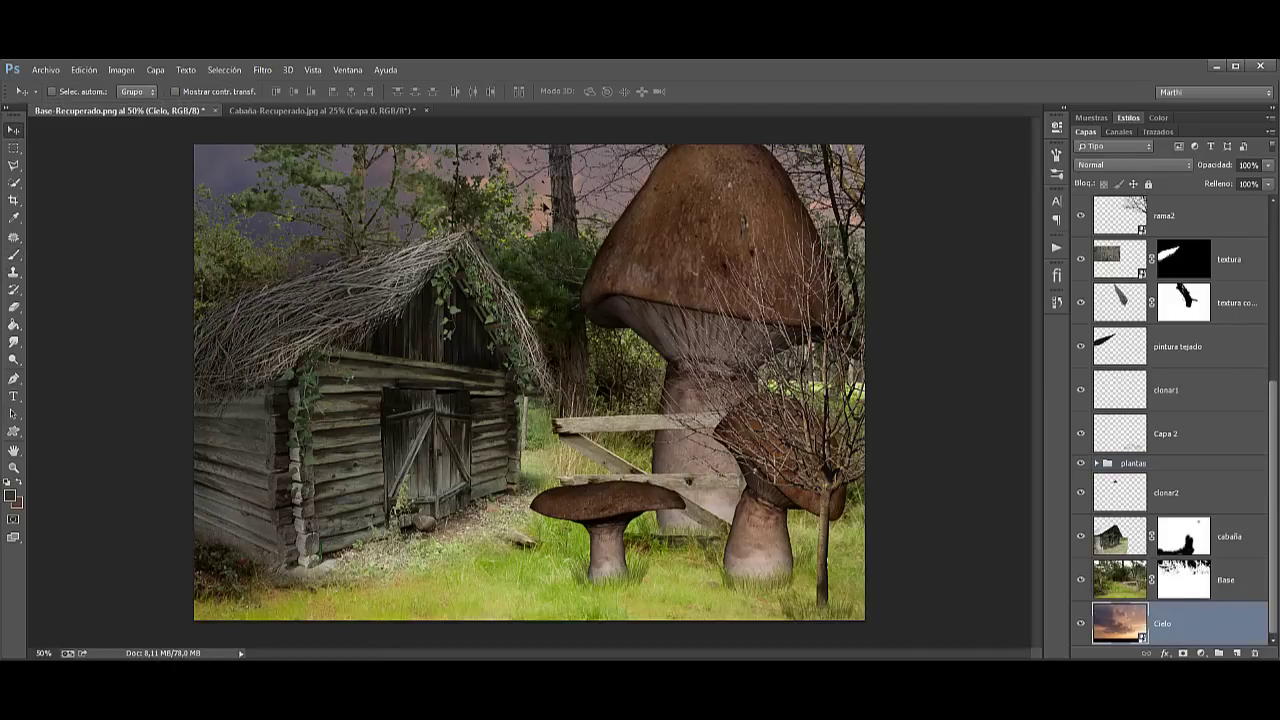
mouse_move(573, 310)
mouse_down()
mouse_move(547, 251)
mouse_move(566, 251)
mouse_up()
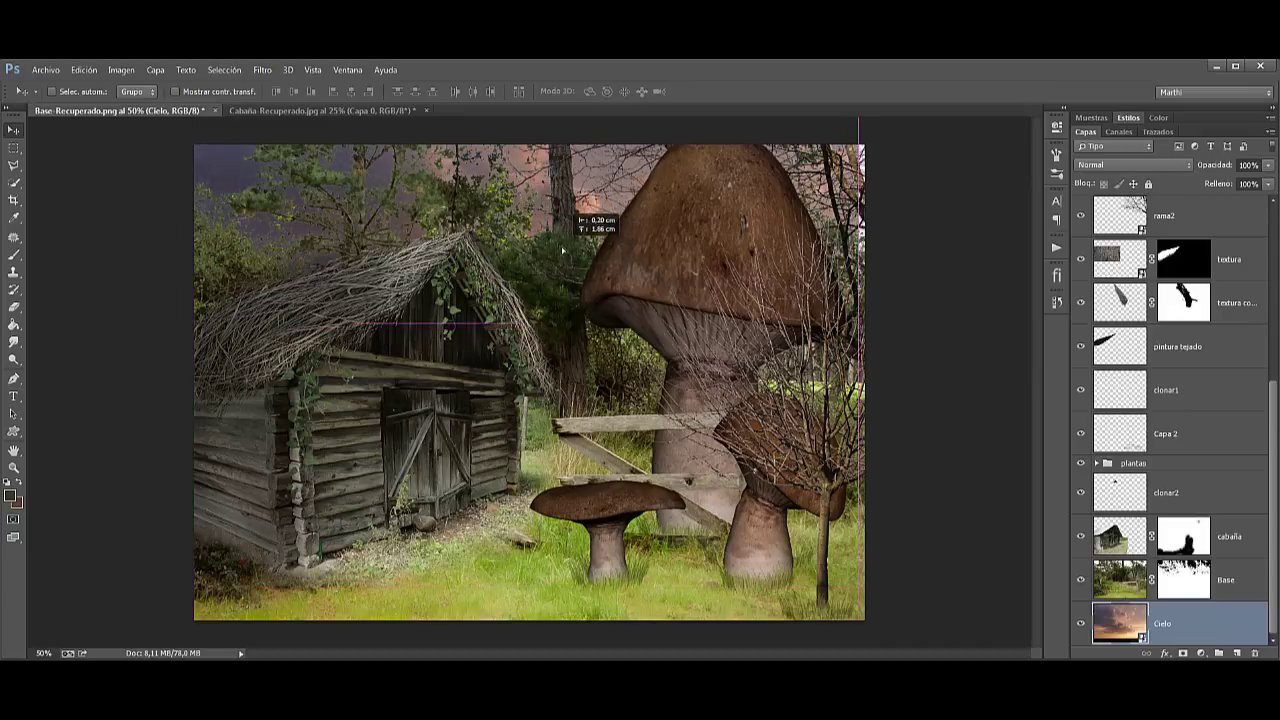
drag(566, 251, 569, 250)
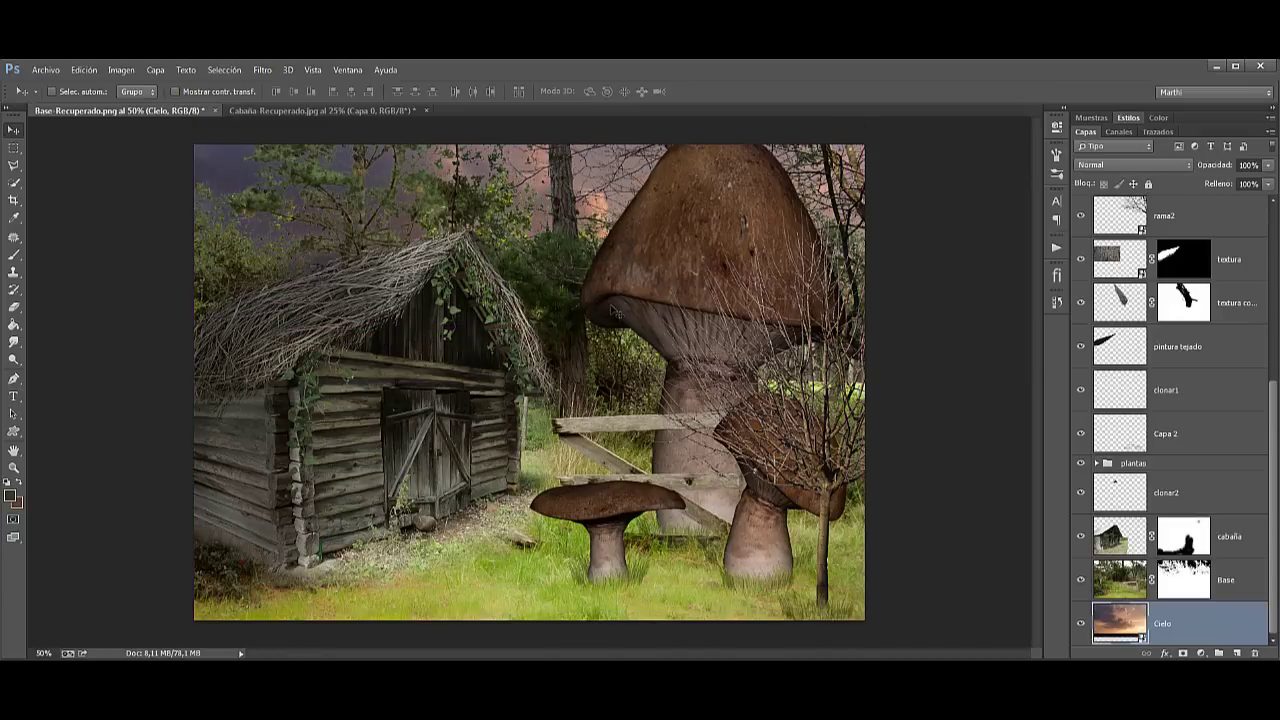
Step: Shorten the Cielo sky to about 65% width and 51% height
key(ctrl+t)
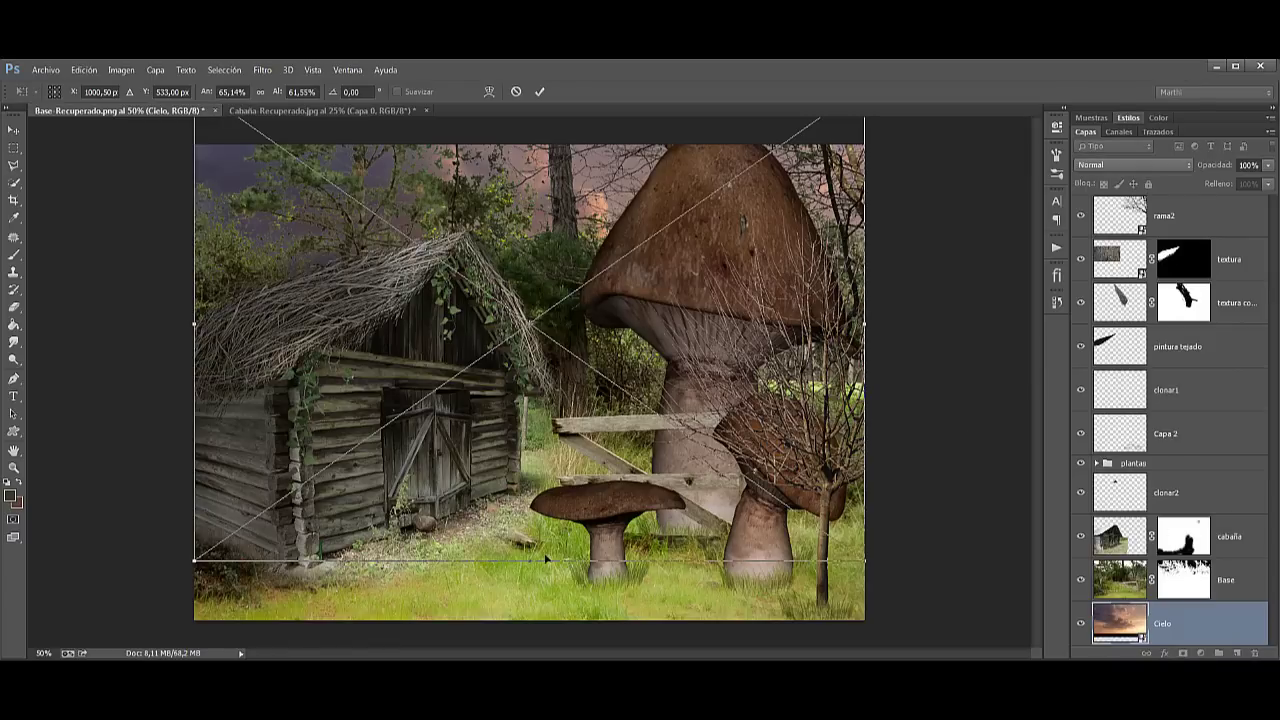
drag(529, 560, 536, 480)
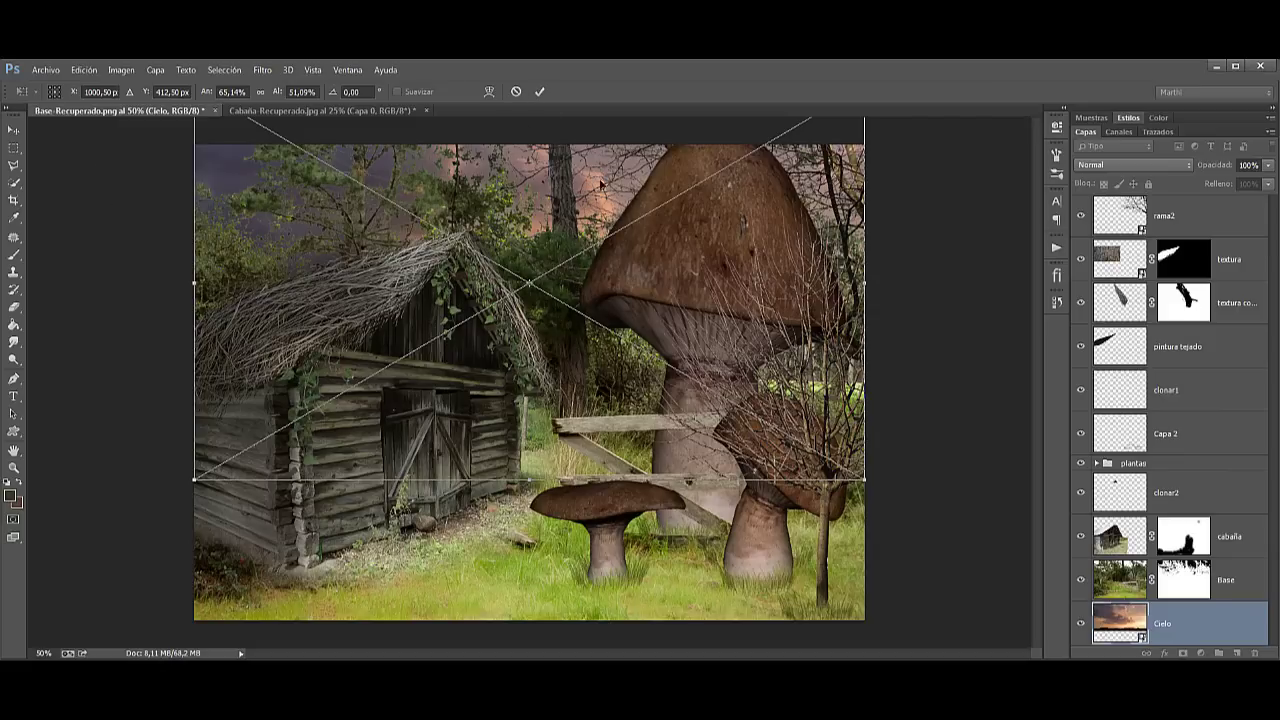
click(539, 91)
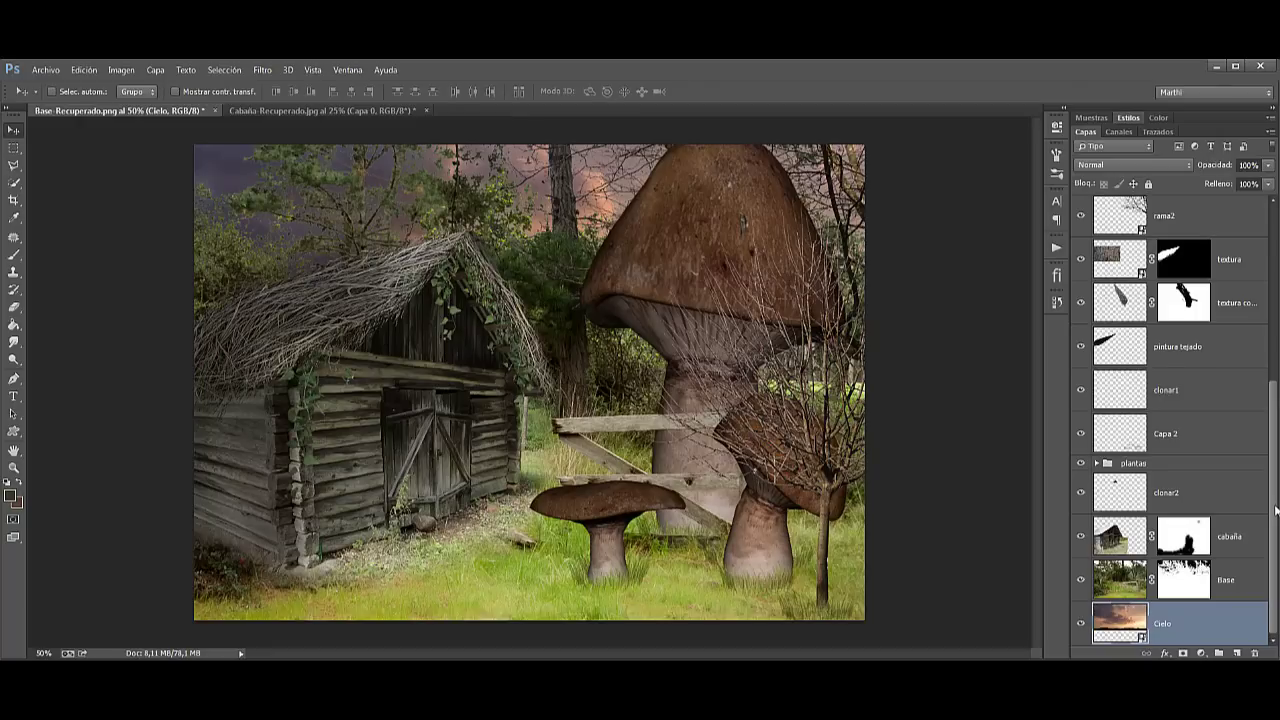
scroll(1276, 511, up, 5)
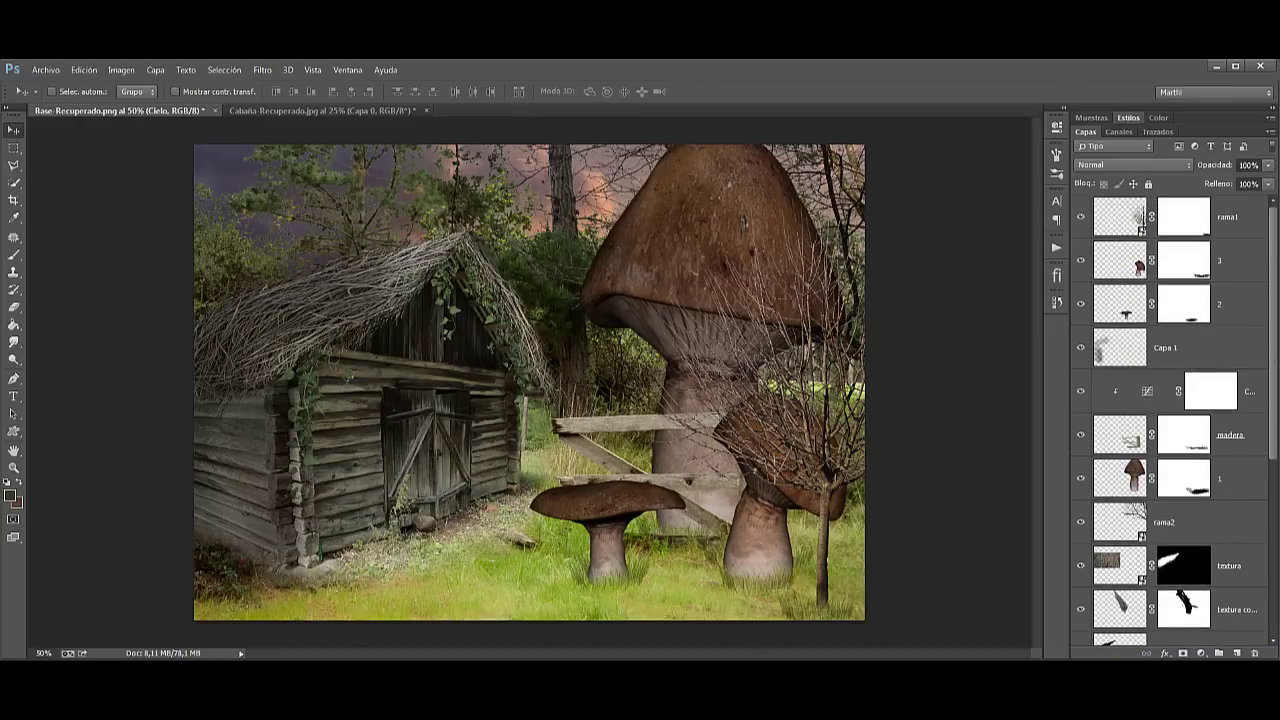
Step: Duplicate the Base layer and apply the copy's layer mask permanently
scroll(1170, 420, down, 2)
scroll(1170, 420, down, 2)
scroll(1170, 420, down, 2)
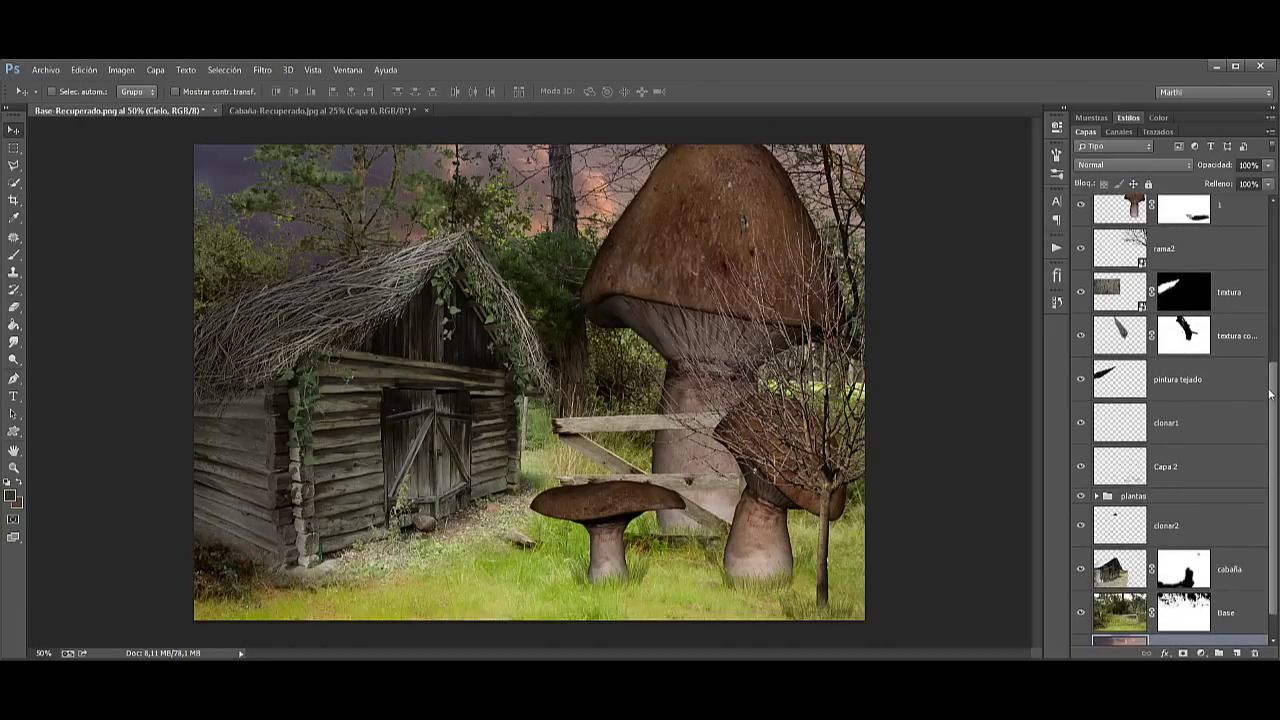
drag(1270, 395, 1275, 428)
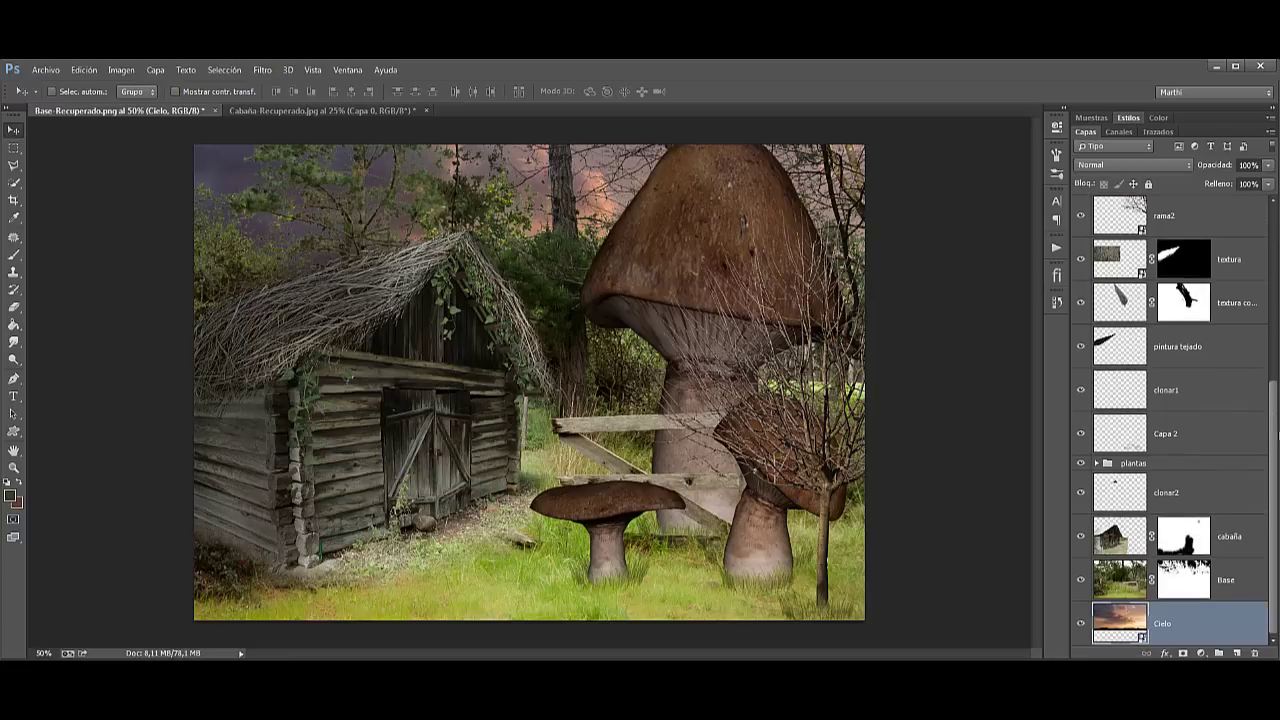
click(1137, 580)
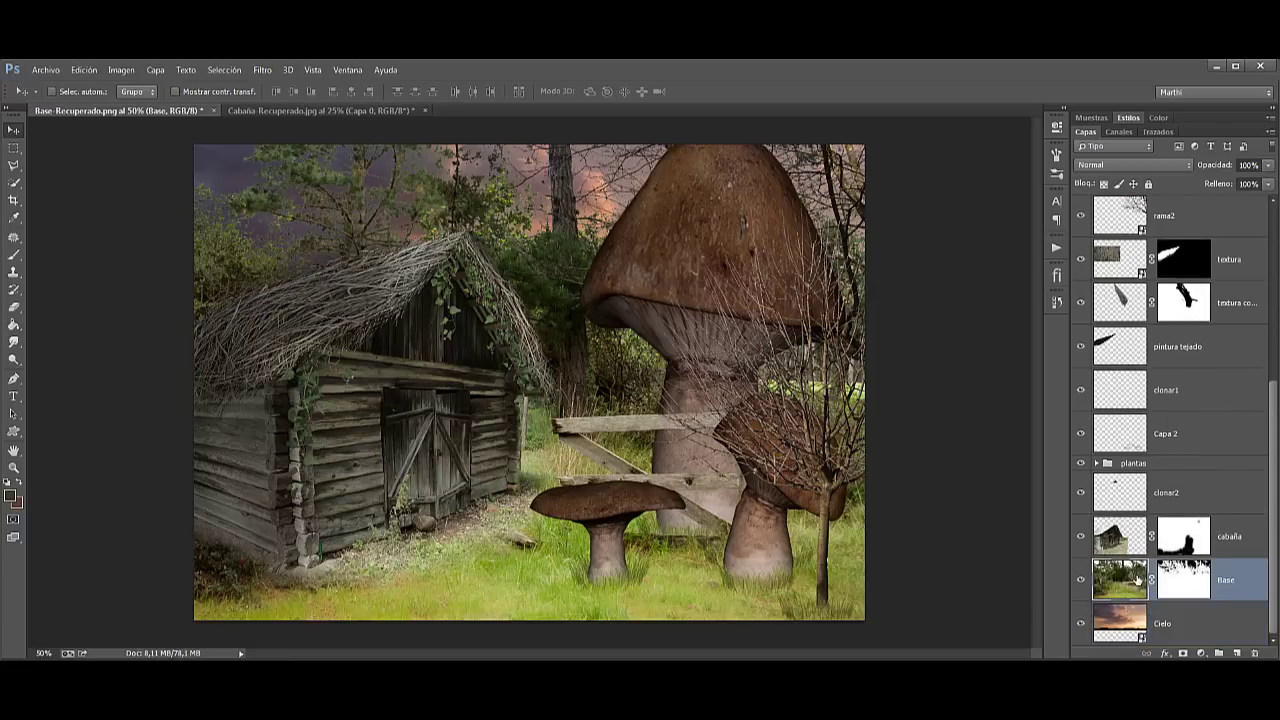
key(ctrl+j)
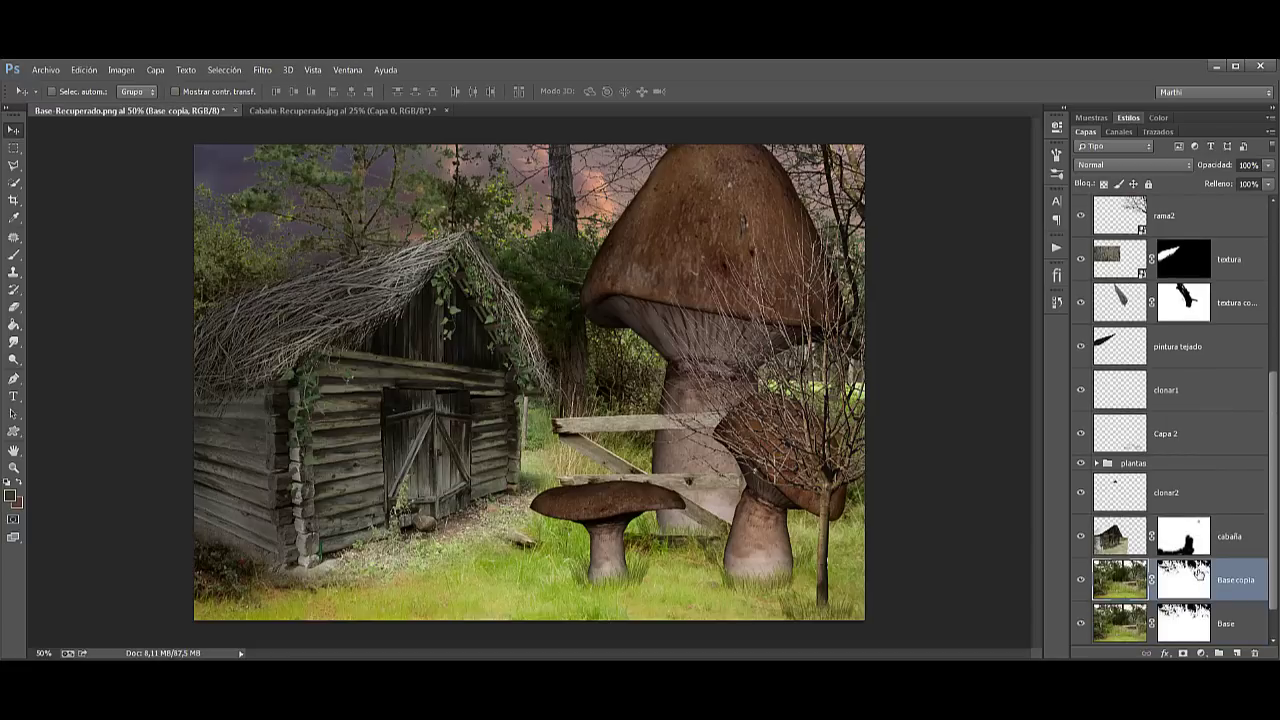
right_click(1198, 572)
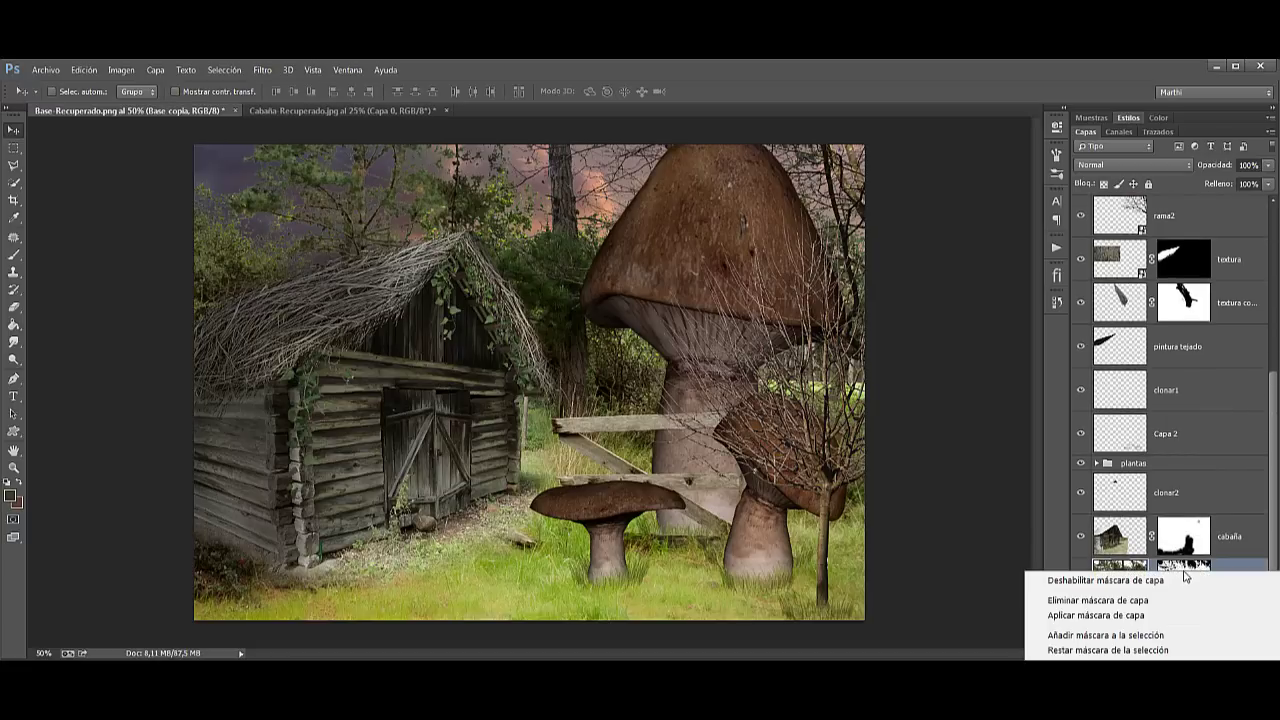
click(1096, 615)
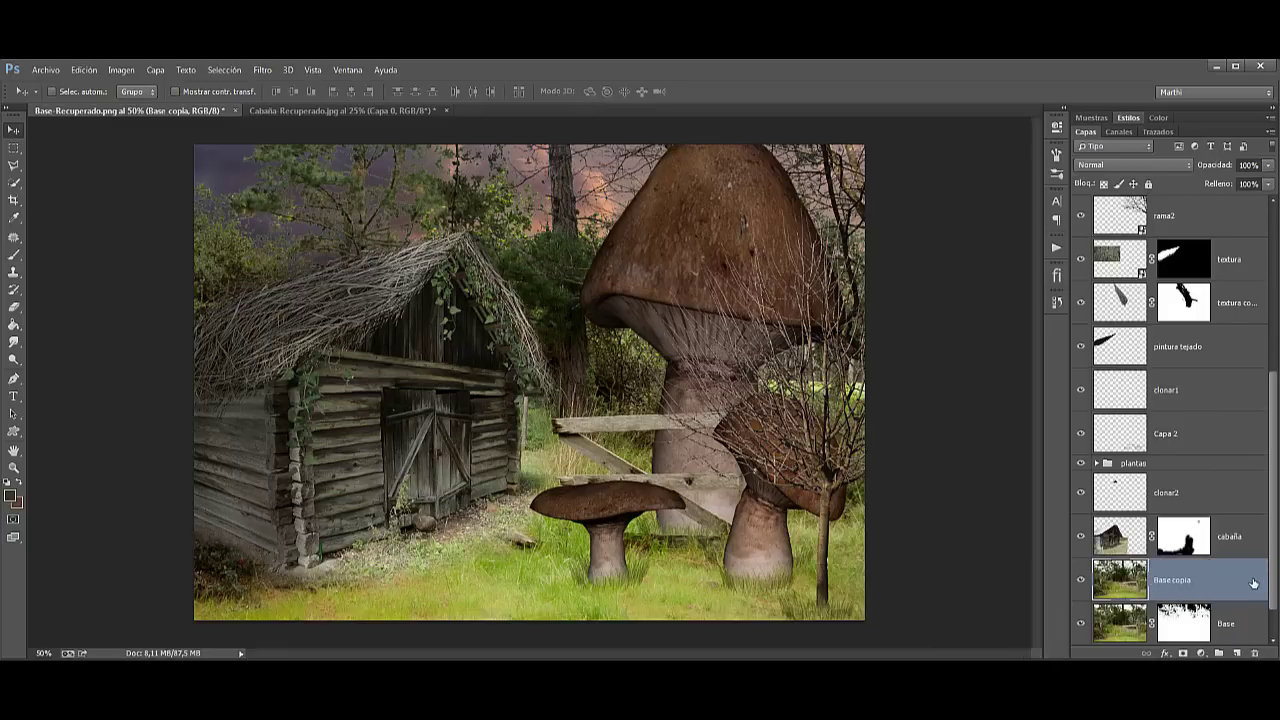
Step: Bring Base copia to the top of the stack with a blank white mask
drag(1253, 583, 1250, 205)
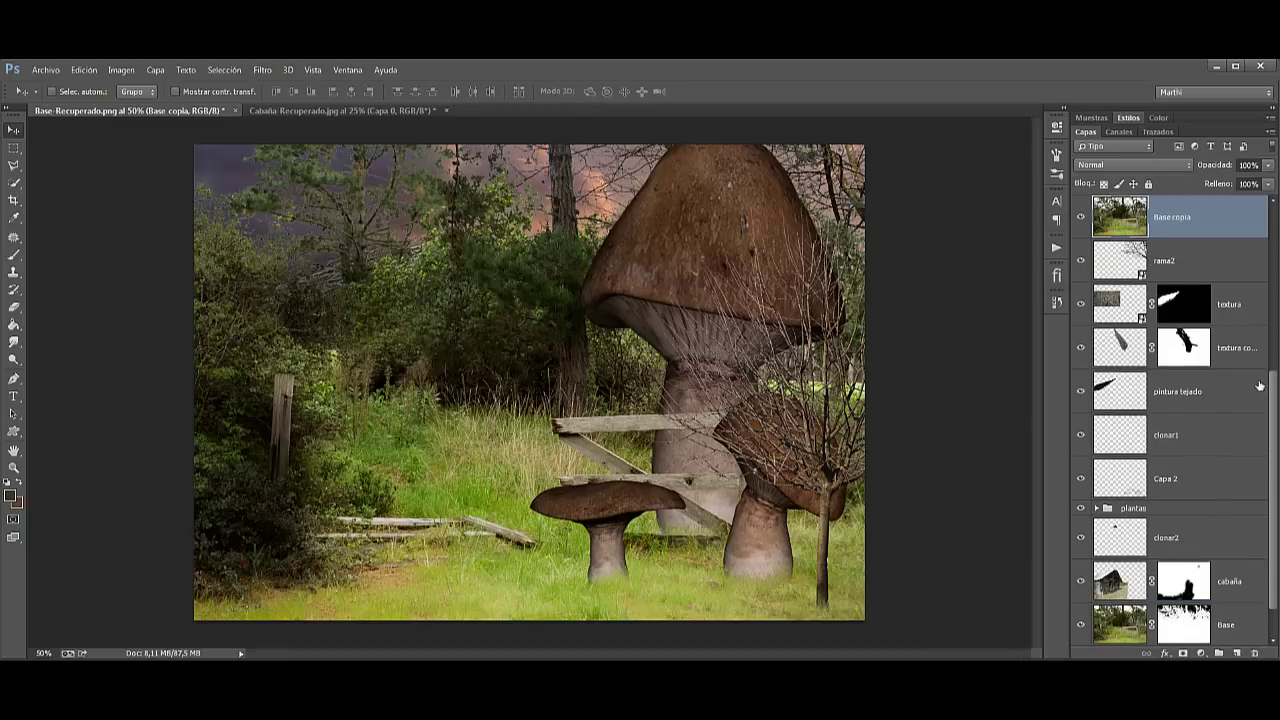
drag(1274, 390, 1250, 320)
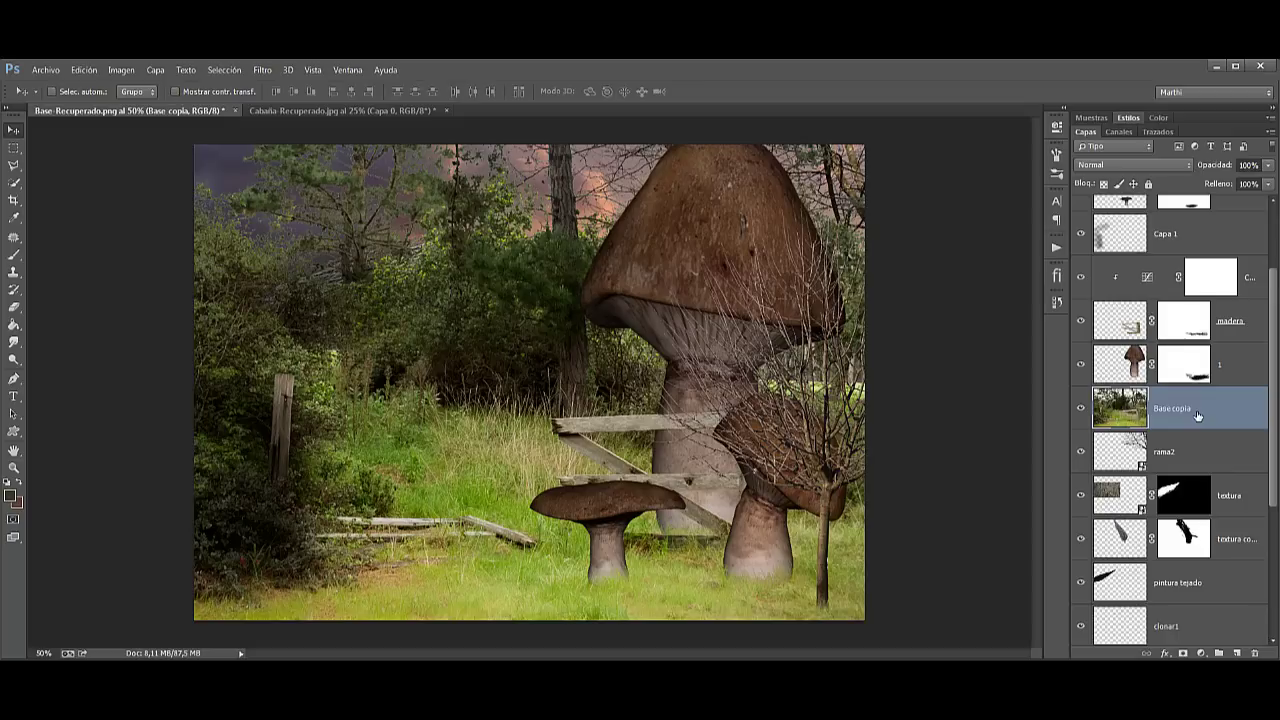
key(ctrl+shift+bracketright)
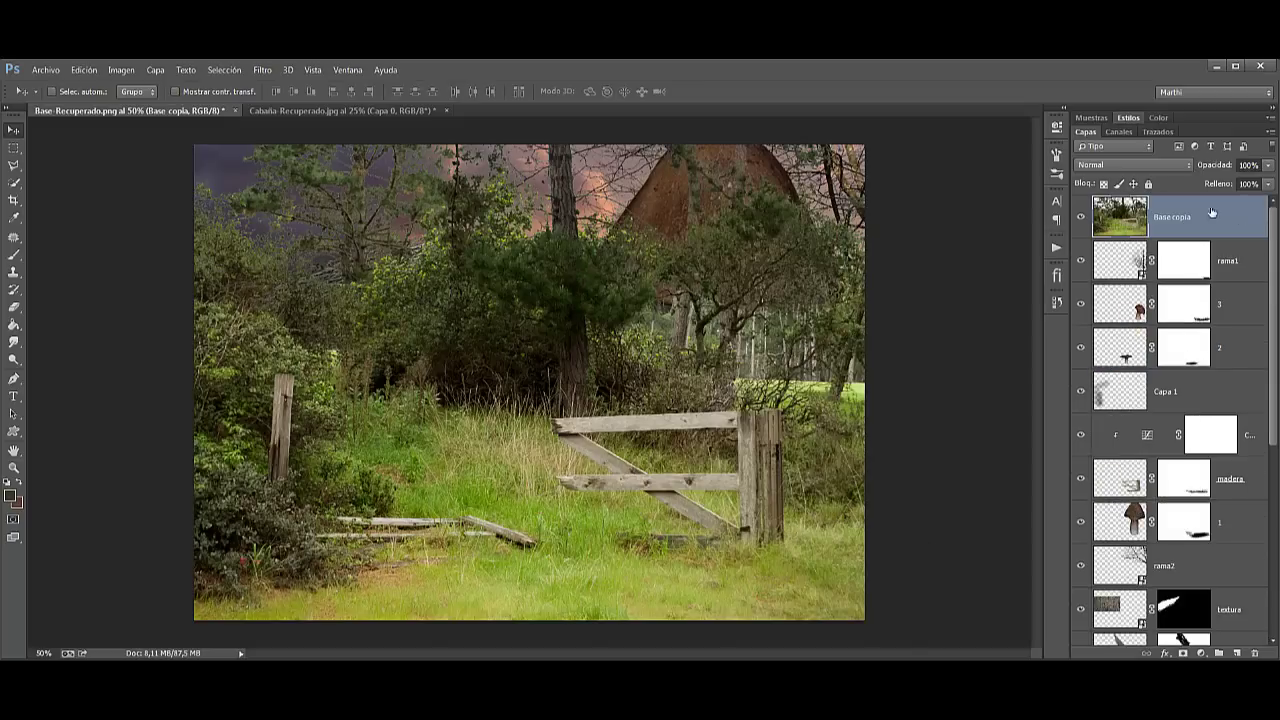
click(1183, 653)
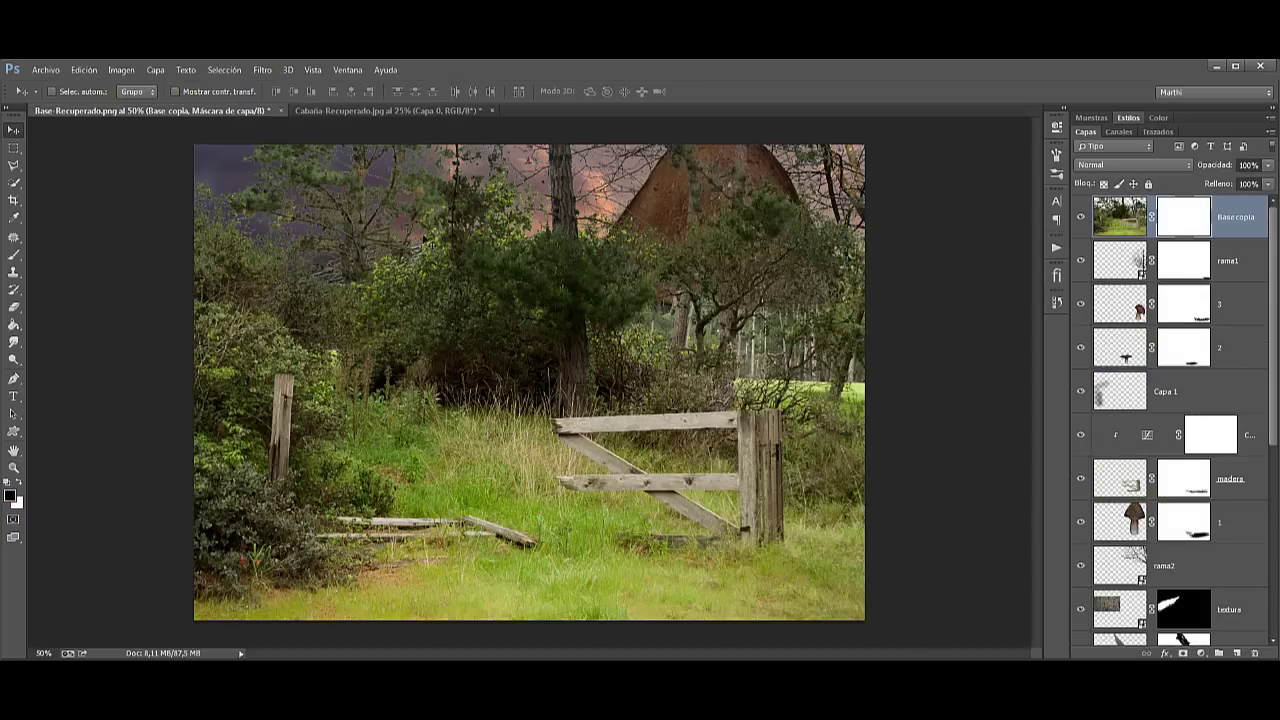
Step: Set the brush to 367 px at 100% opacity
click(18, 256)
right_click(467, 240)
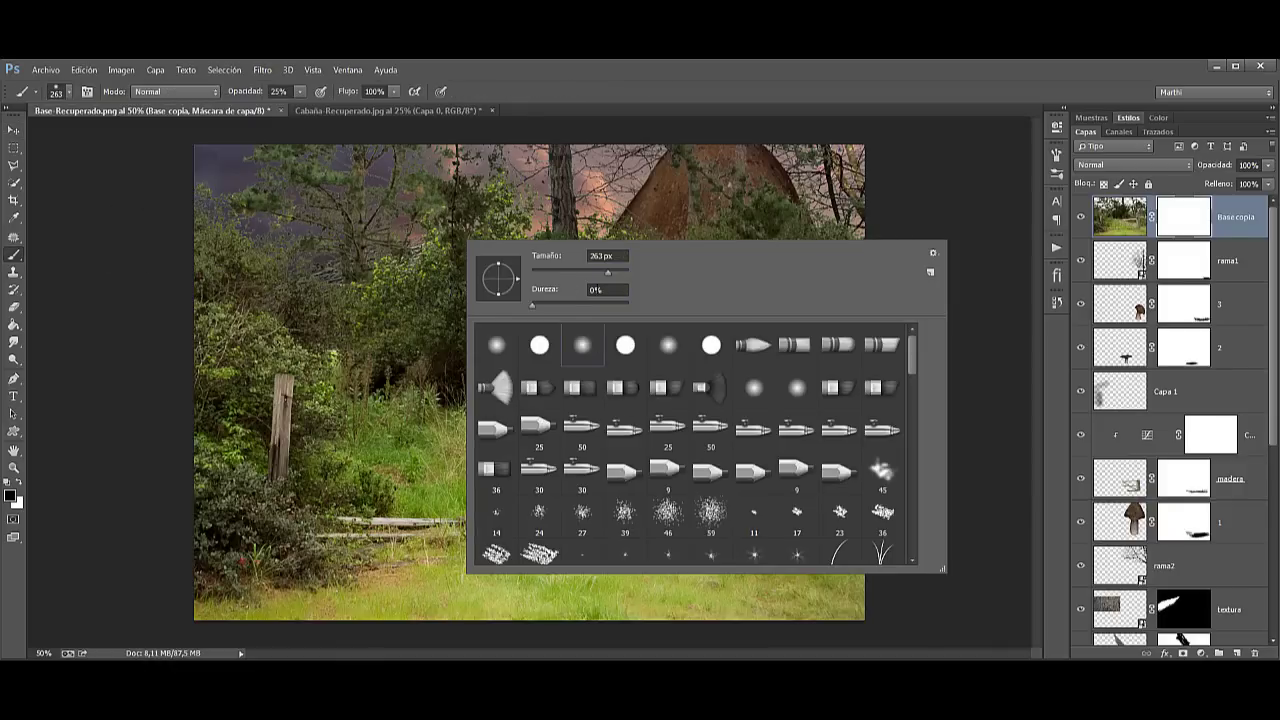
click(612, 274)
drag(255, 99, 338, 92)
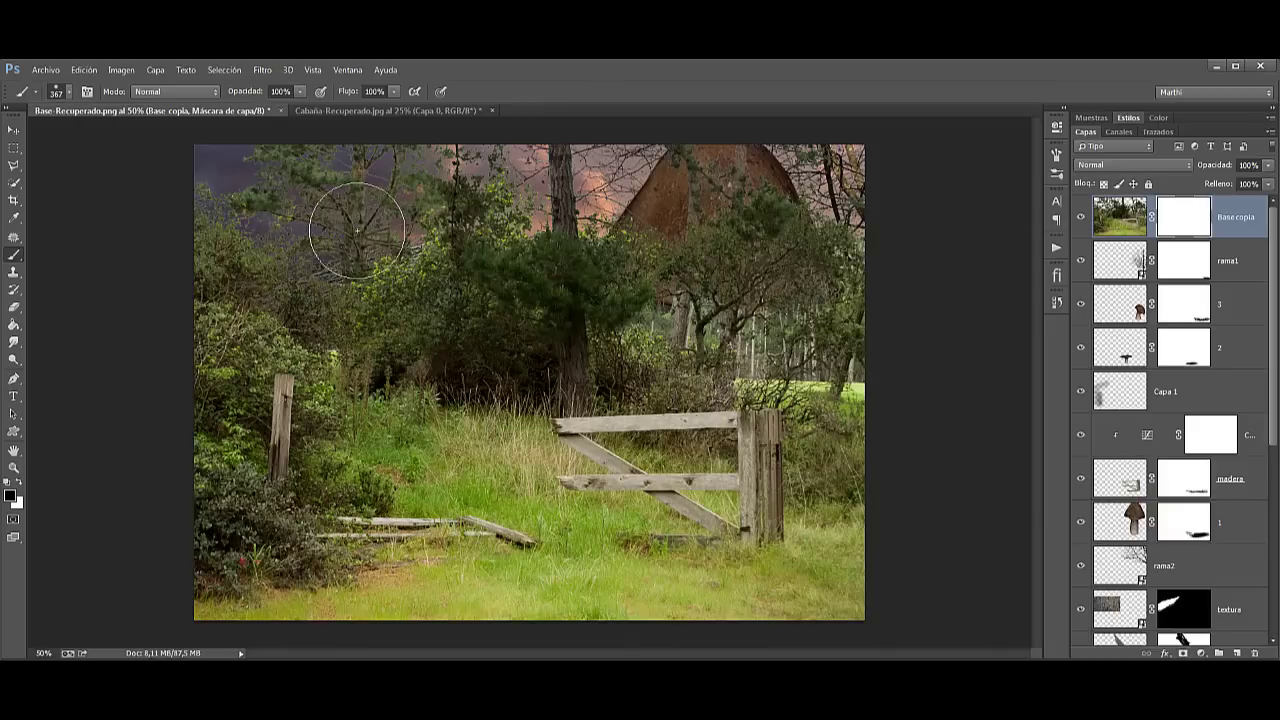
Step: Mask out the cabin, mushrooms and small tree, touching up the cap edge in white
mouse_move(357, 223)
mouse_down()
mouse_move(443, 286)
mouse_move(372, 502)
mouse_move(385, 520)
mouse_move(340, 278)
mouse_move(507, 298)
mouse_move(480, 468)
mouse_move(450, 500)
mouse_move(320, 555)
mouse_move(350, 470)
mouse_move(348, 422)
mouse_move(375, 392)
mouse_move(430, 458)
mouse_move(500, 480)
mouse_move(528, 516)
mouse_up()
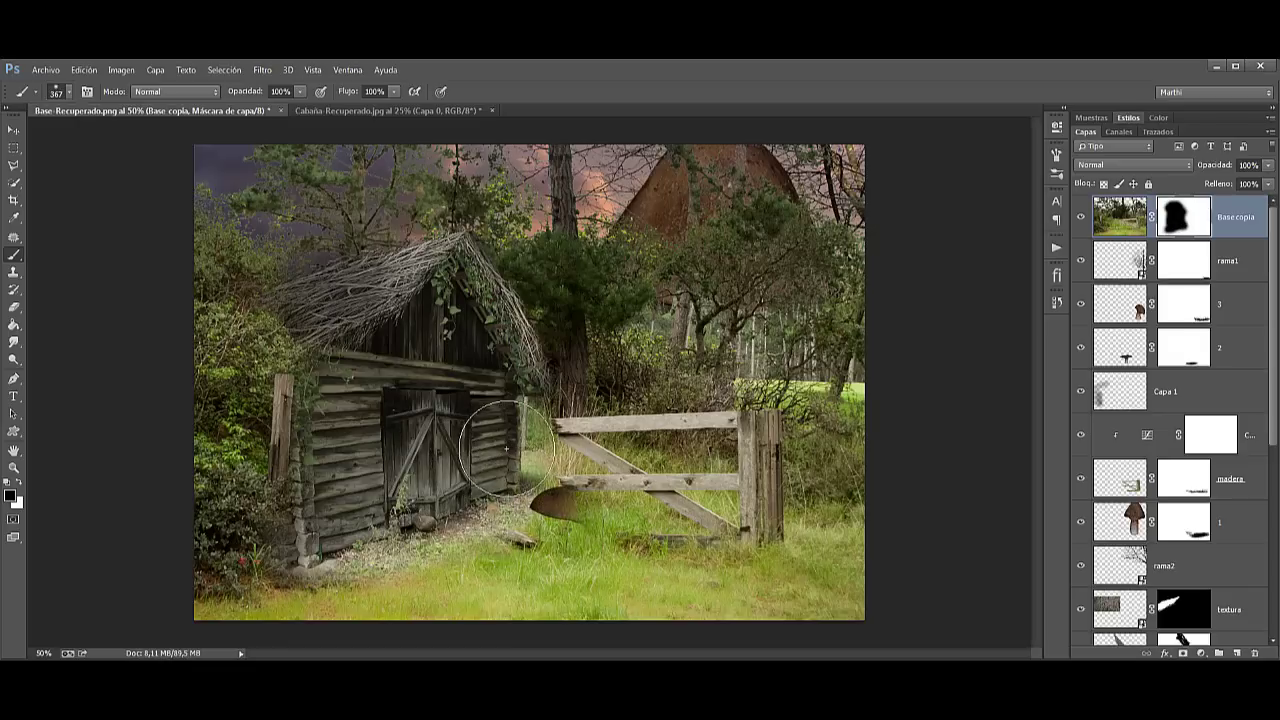
mouse_move(740, 298)
mouse_down()
mouse_move(650, 290)
mouse_move(605, 385)
mouse_move(691, 261)
mouse_move(728, 488)
mouse_move(610, 550)
mouse_move(843, 451)
mouse_move(860, 280)
mouse_up()
mouse_move(767, 171)
mouse_down()
mouse_move(857, 286)
mouse_move(786, 171)
mouse_move(800, 157)
mouse_move(843, 234)
mouse_up()
key(x)
key(x)
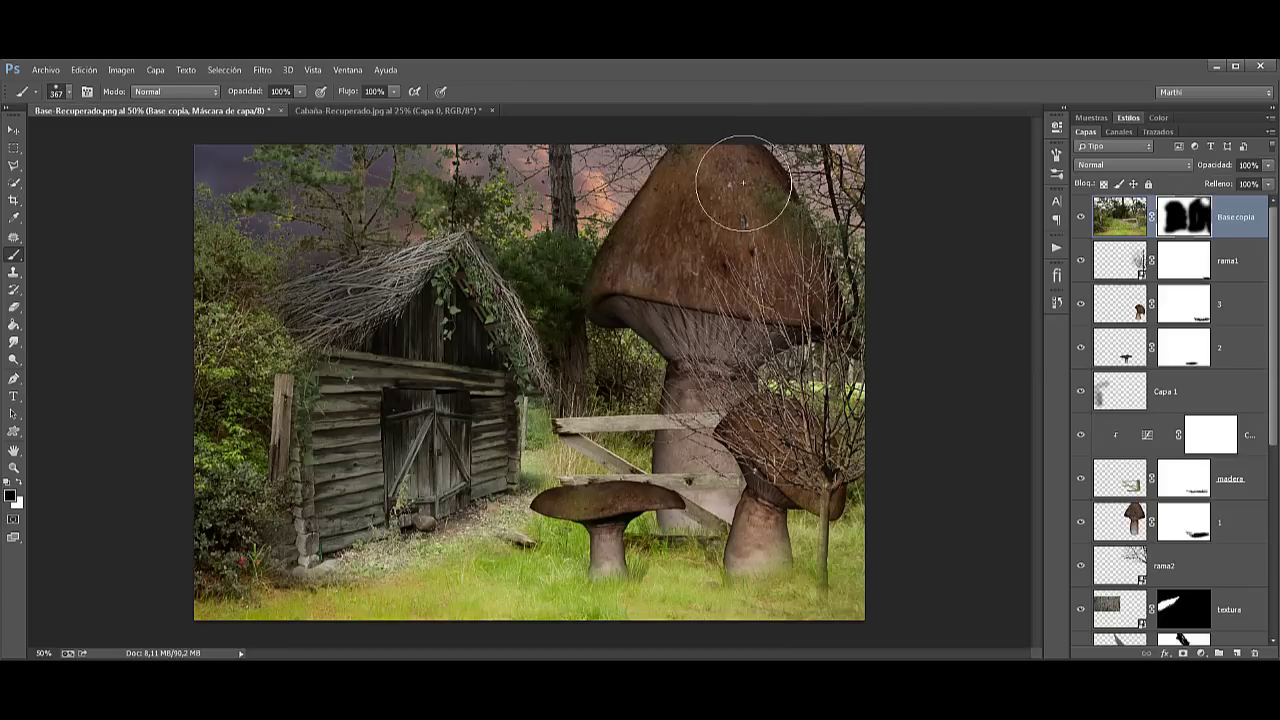
mouse_move(729, 200)
mouse_down()
mouse_move(766, 229)
mouse_move(742, 205)
mouse_up()
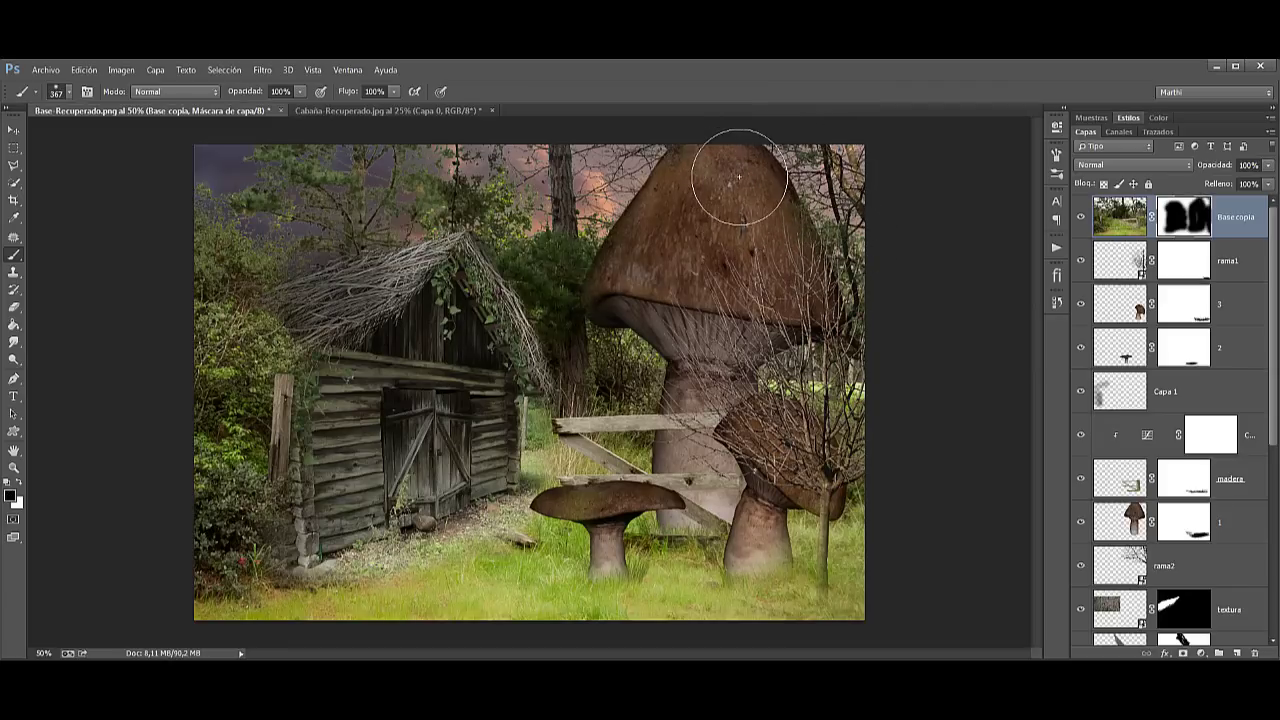
key(x)
drag(843, 266, 840, 270)
key(x)
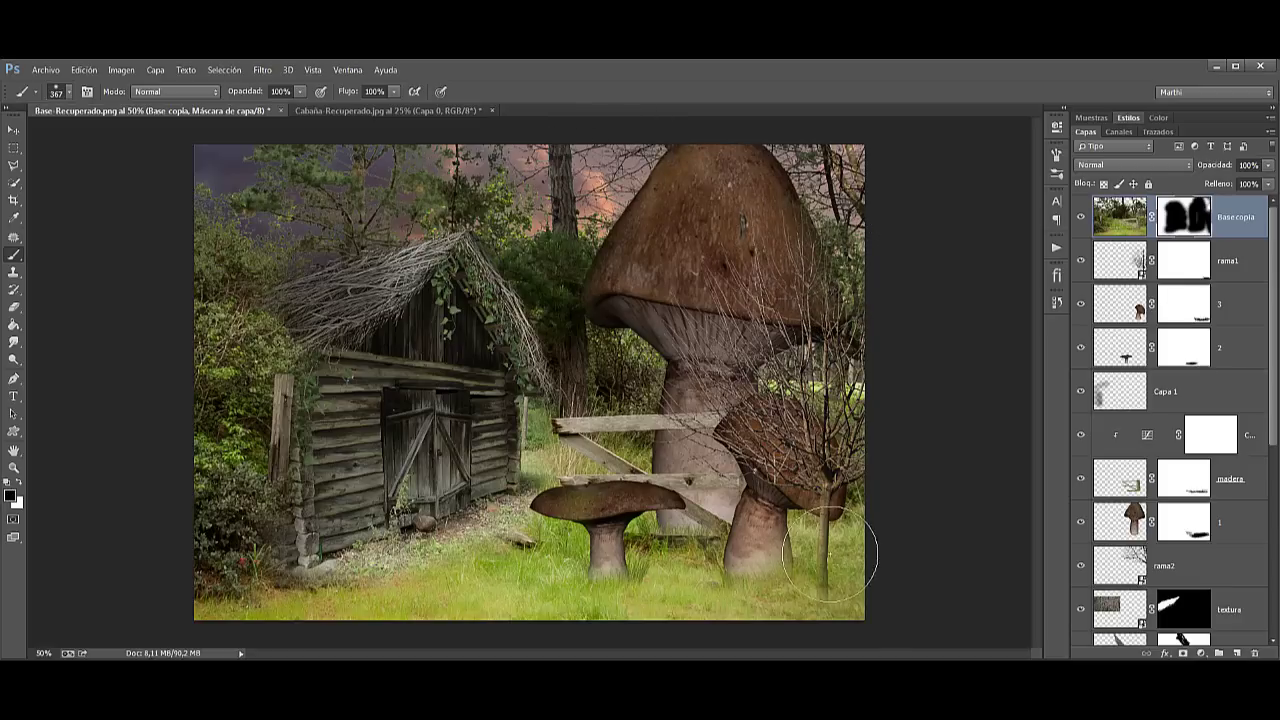
drag(850, 540, 815, 565)
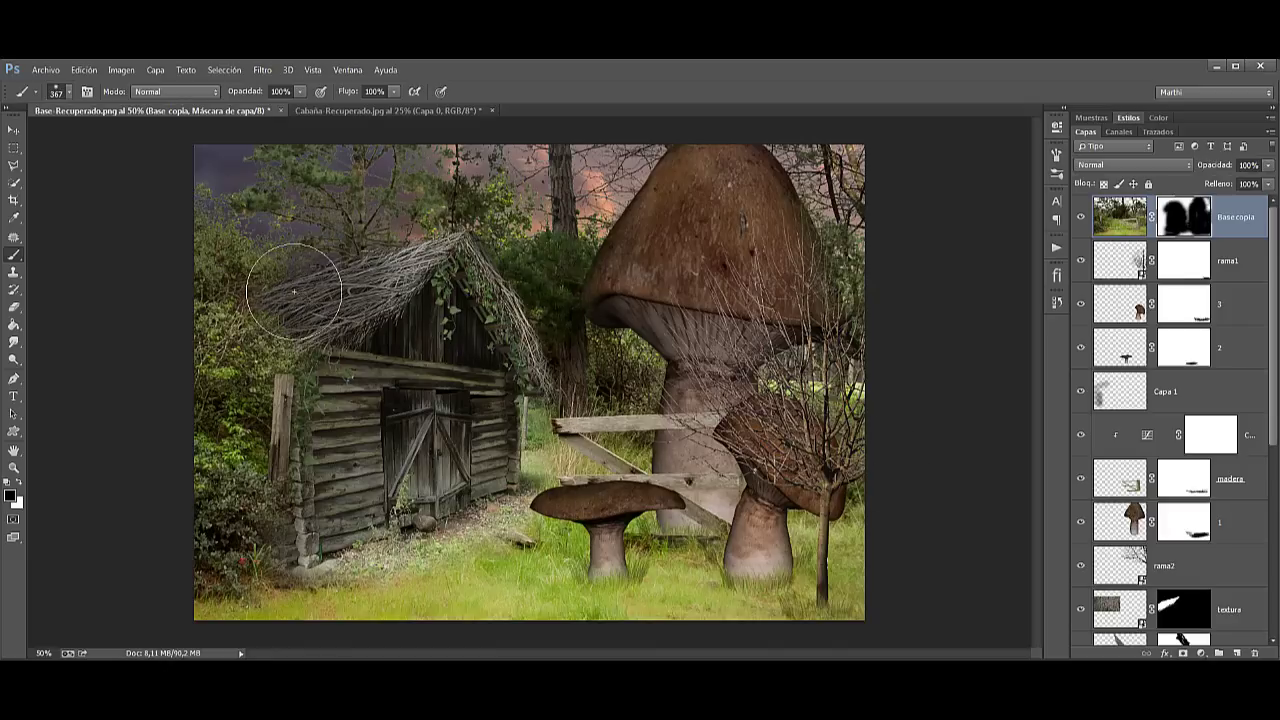
Step: Reduce the brush to 125 px and switch the paint colour to white
right_click(318, 310)
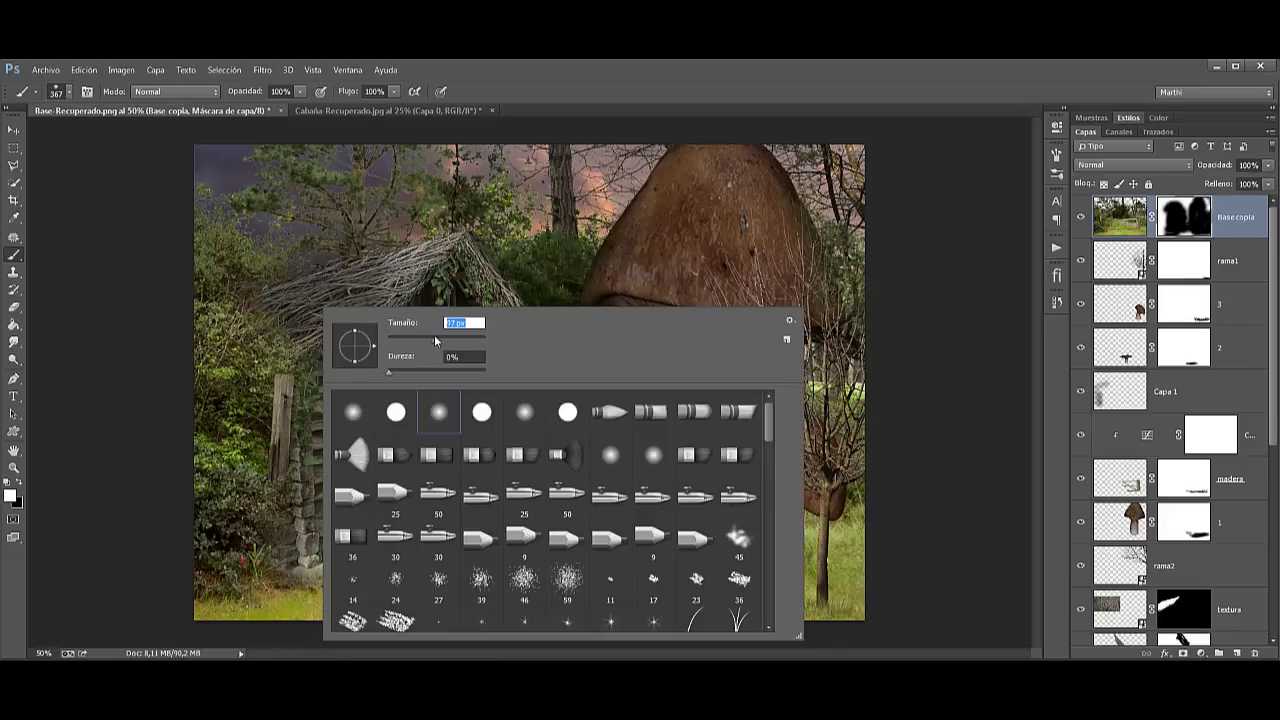
drag(436, 341, 404, 340)
key(Return)
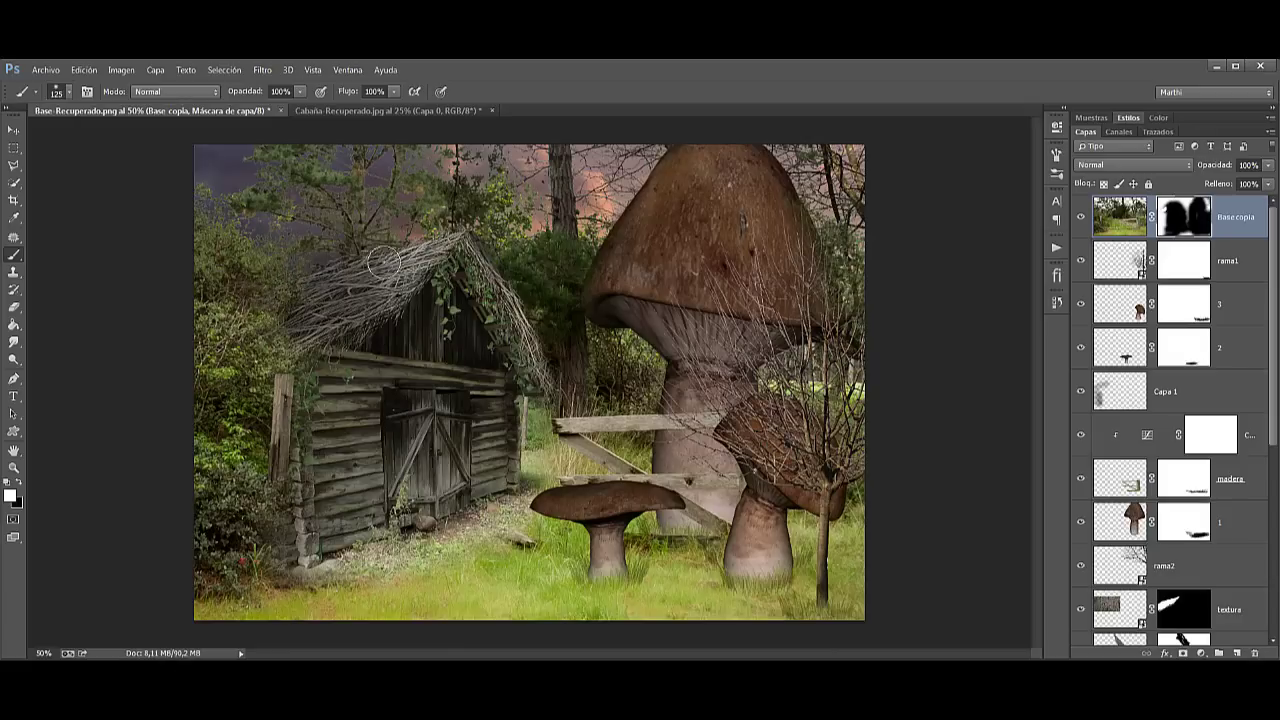
key(x)
key(x)
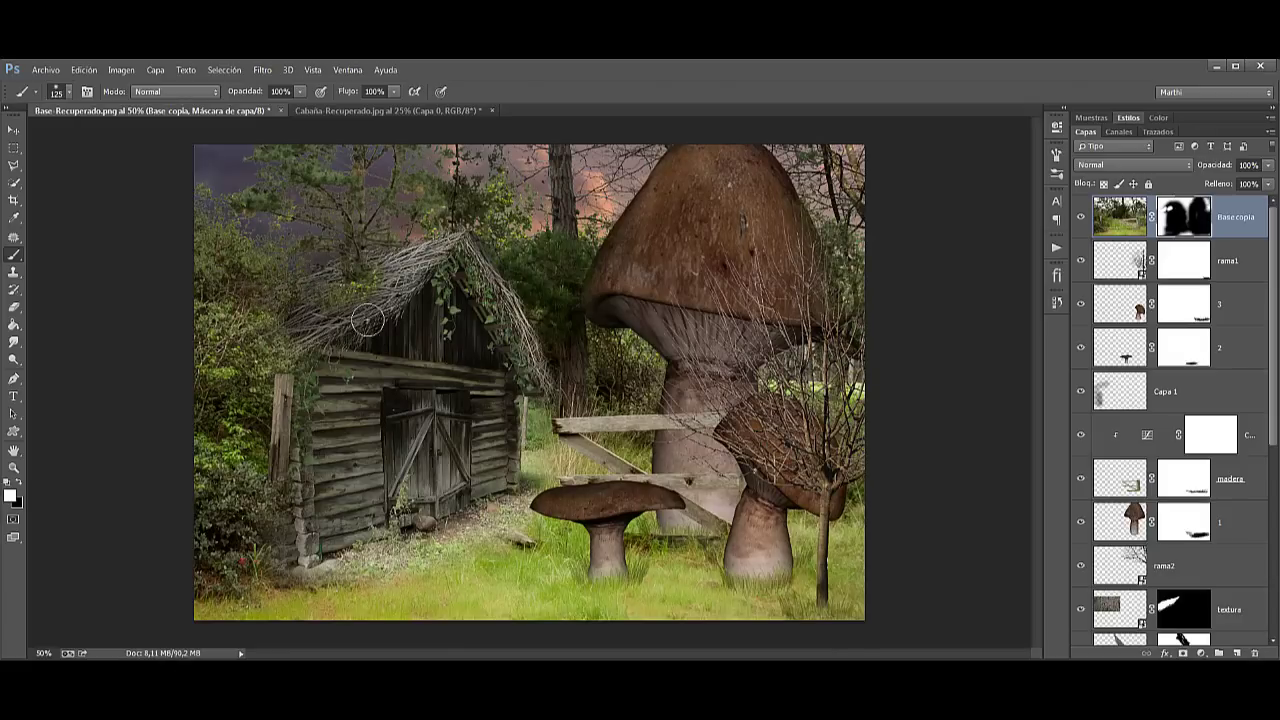
key(x)
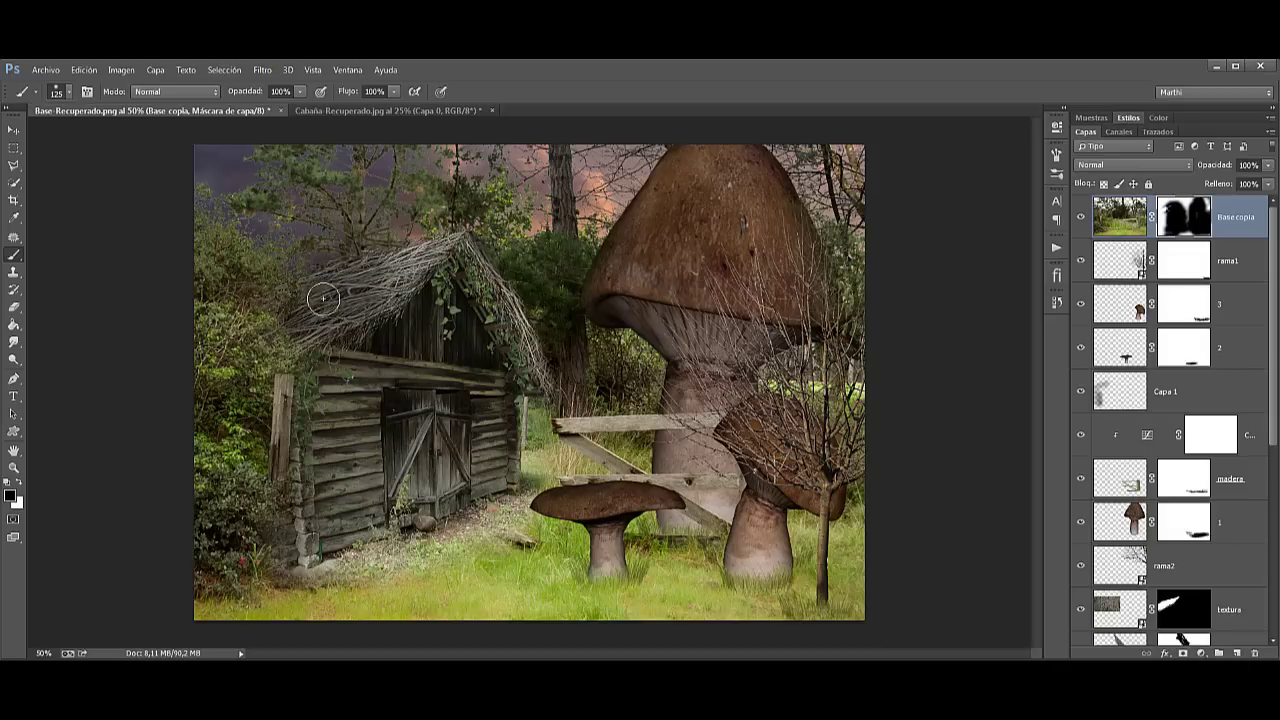
key(x)
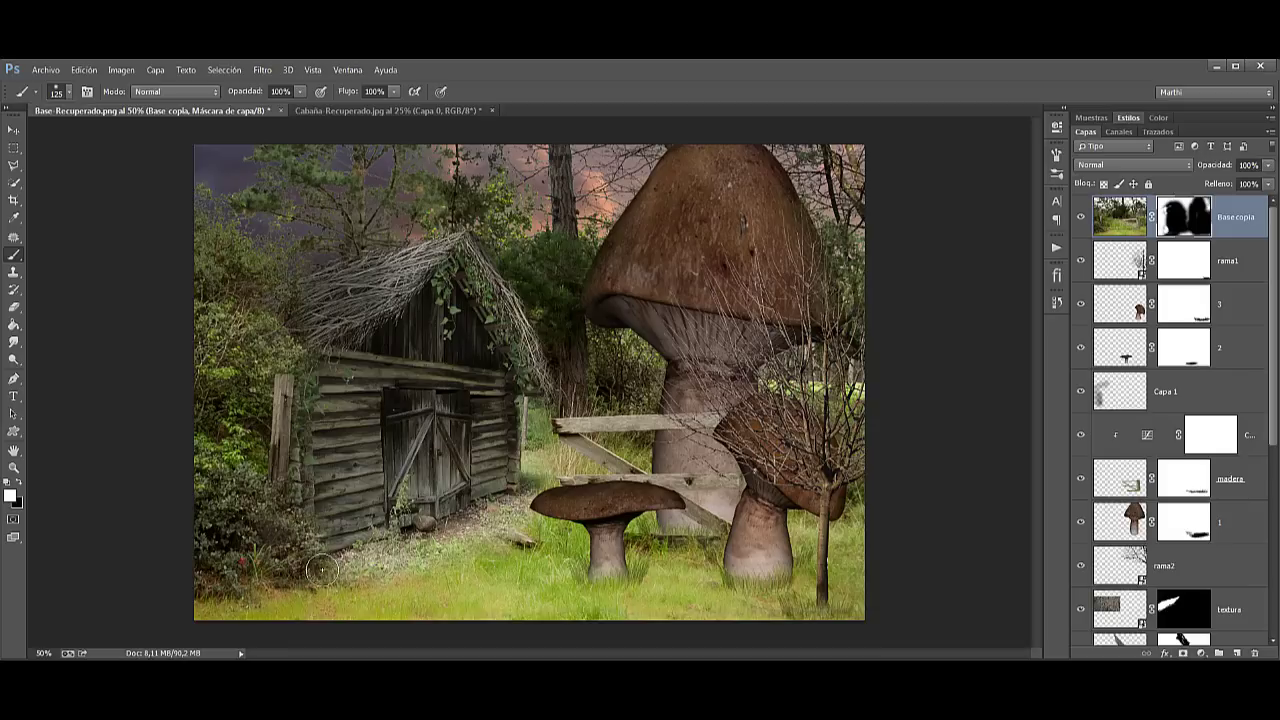
Step: Paint shrubs back over the cabin's base and toggle Base copia to compare
drag(322, 569, 345, 580)
click(1082, 218)
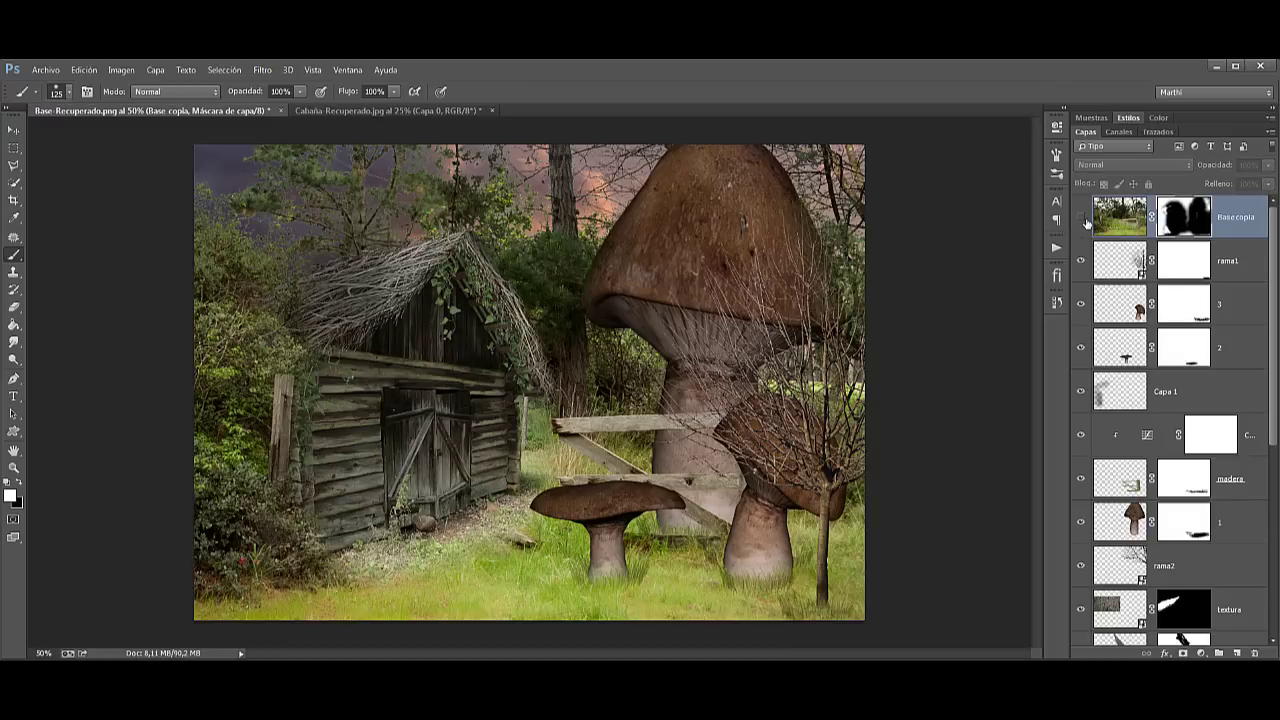
click(1082, 218)
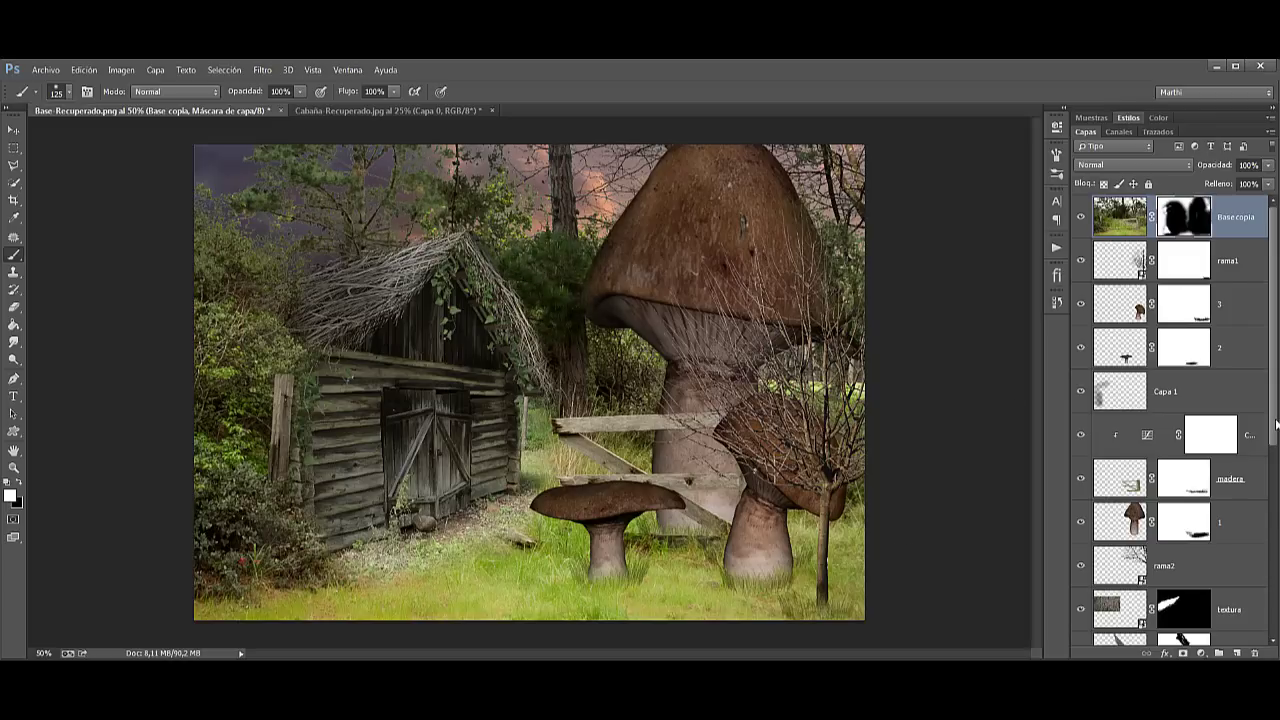
drag(1276, 426, 1276, 568)
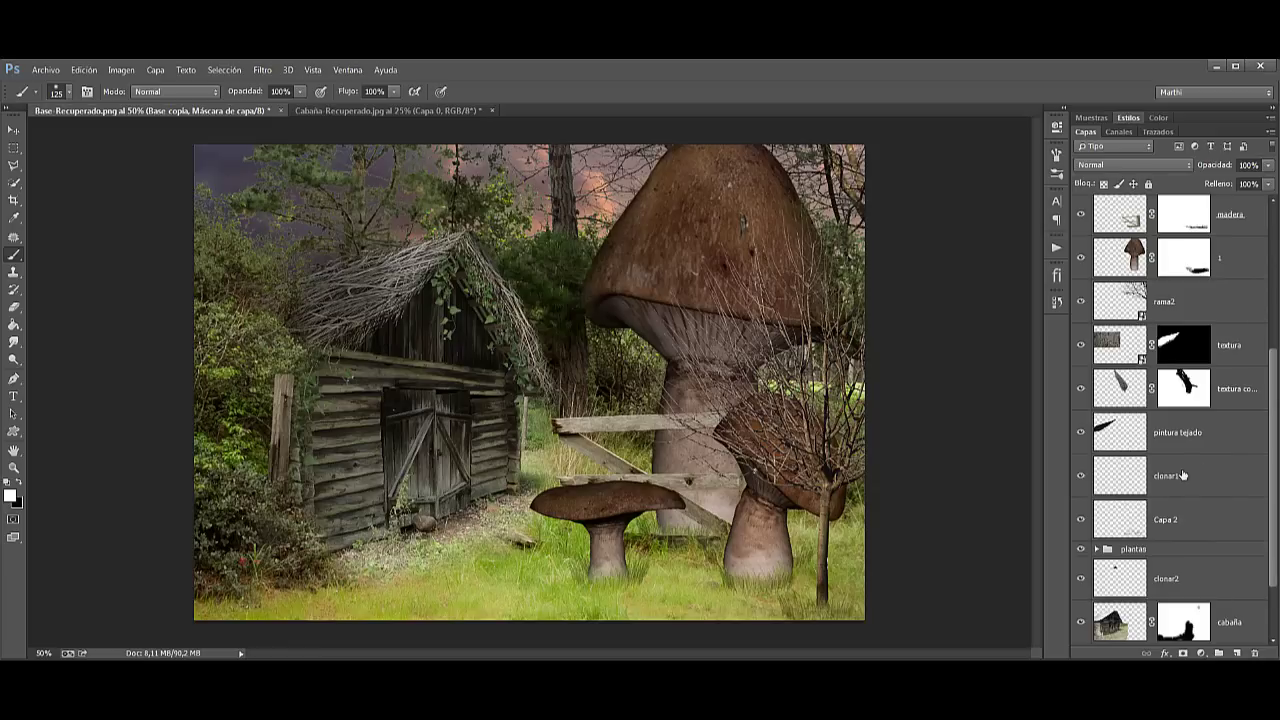
Step: Clip a Curves adjustment to textura copia, lowering its midpoint to input 112, output 81
click(1180, 303)
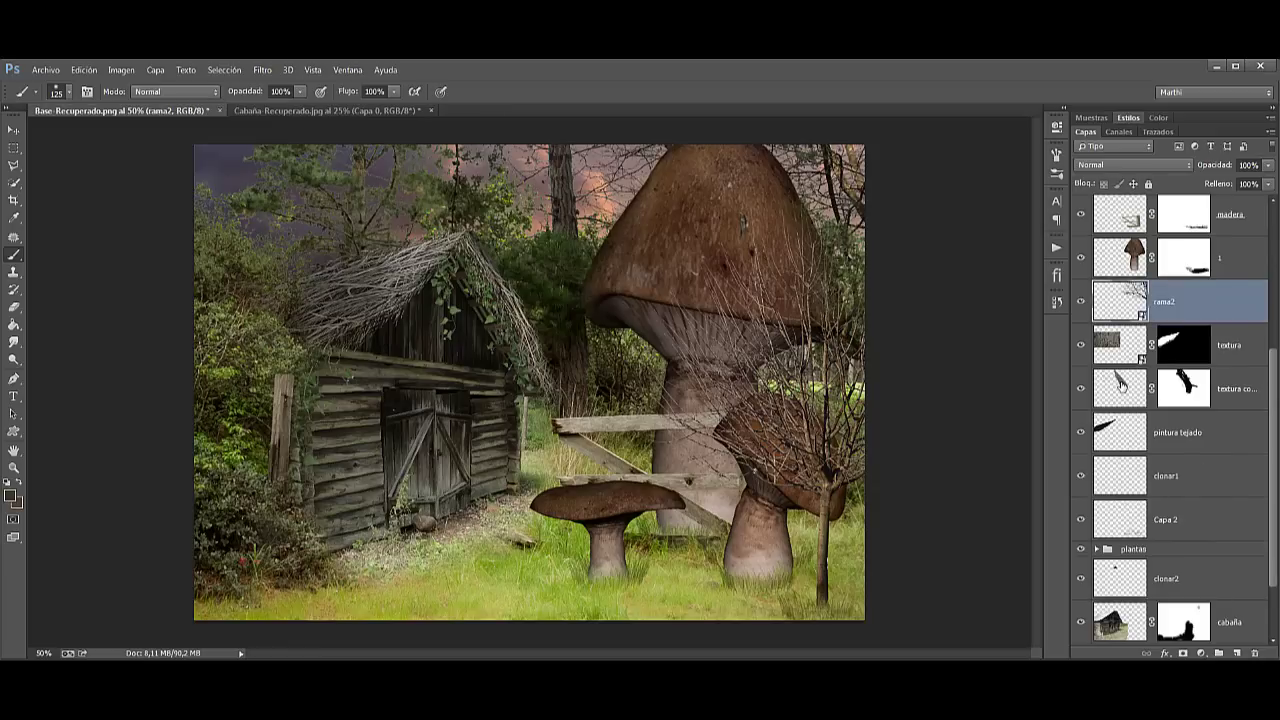
click(1120, 382)
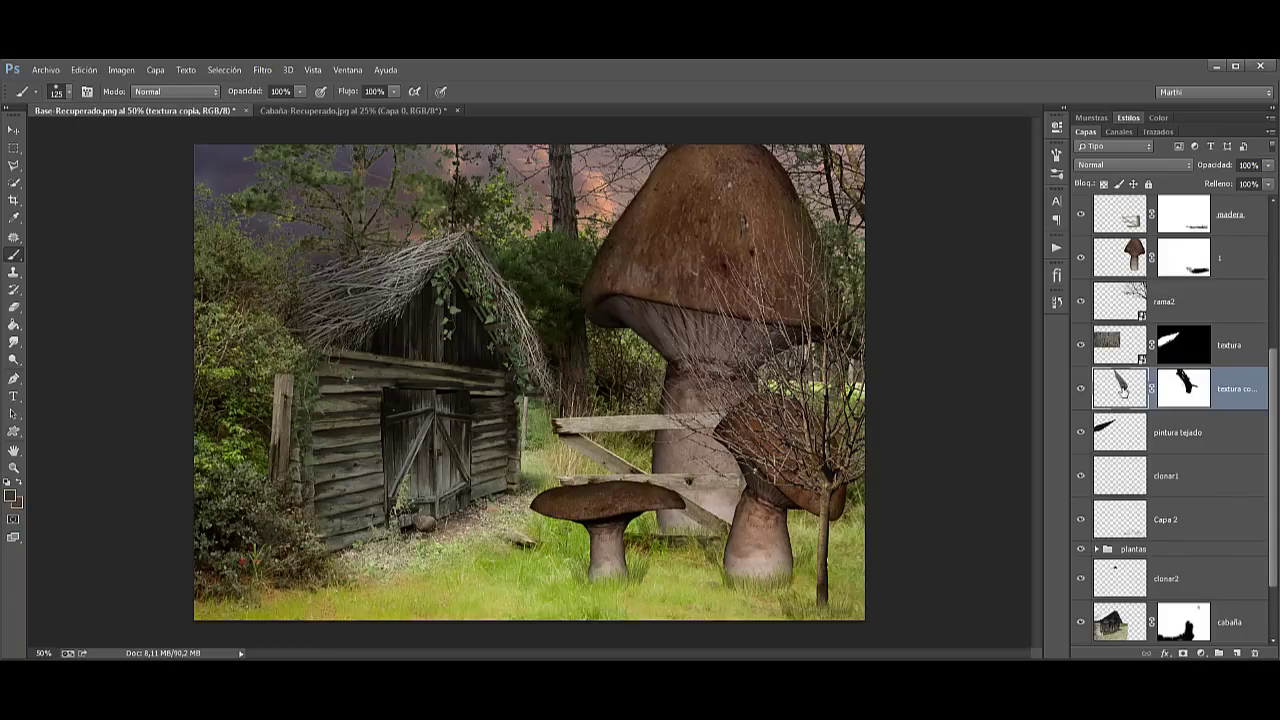
click(1202, 653)
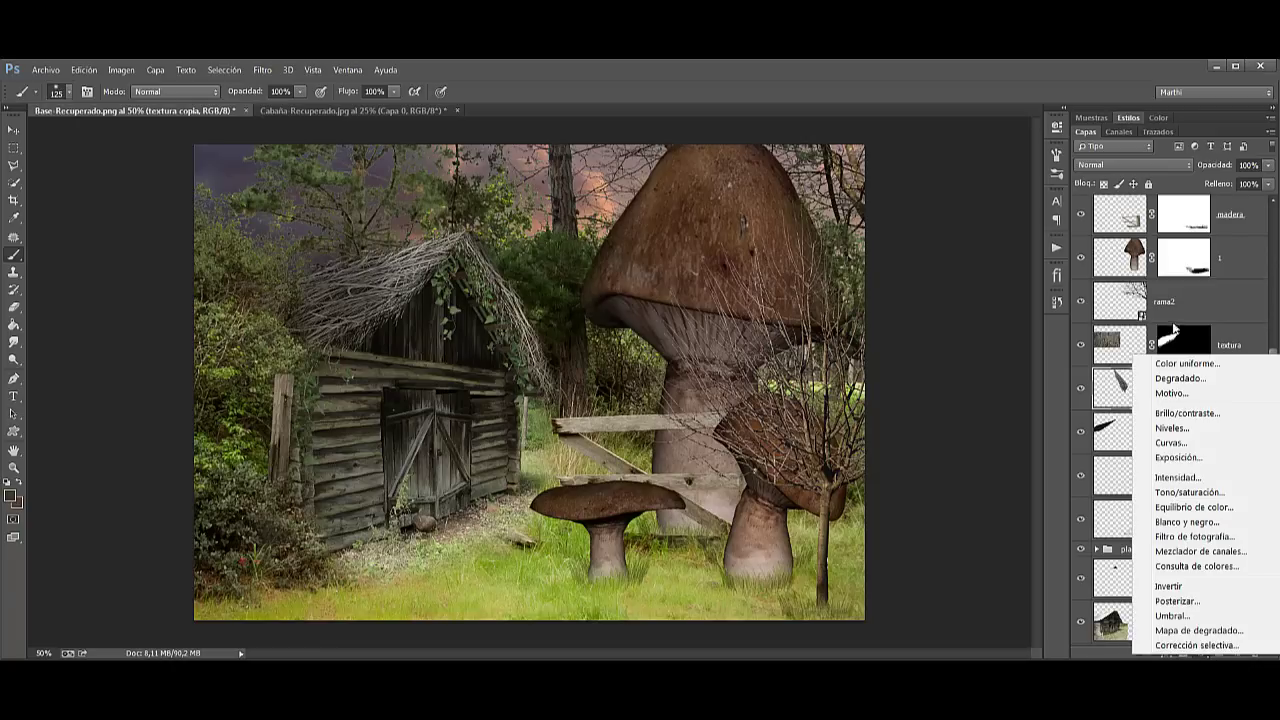
click(1170, 442)
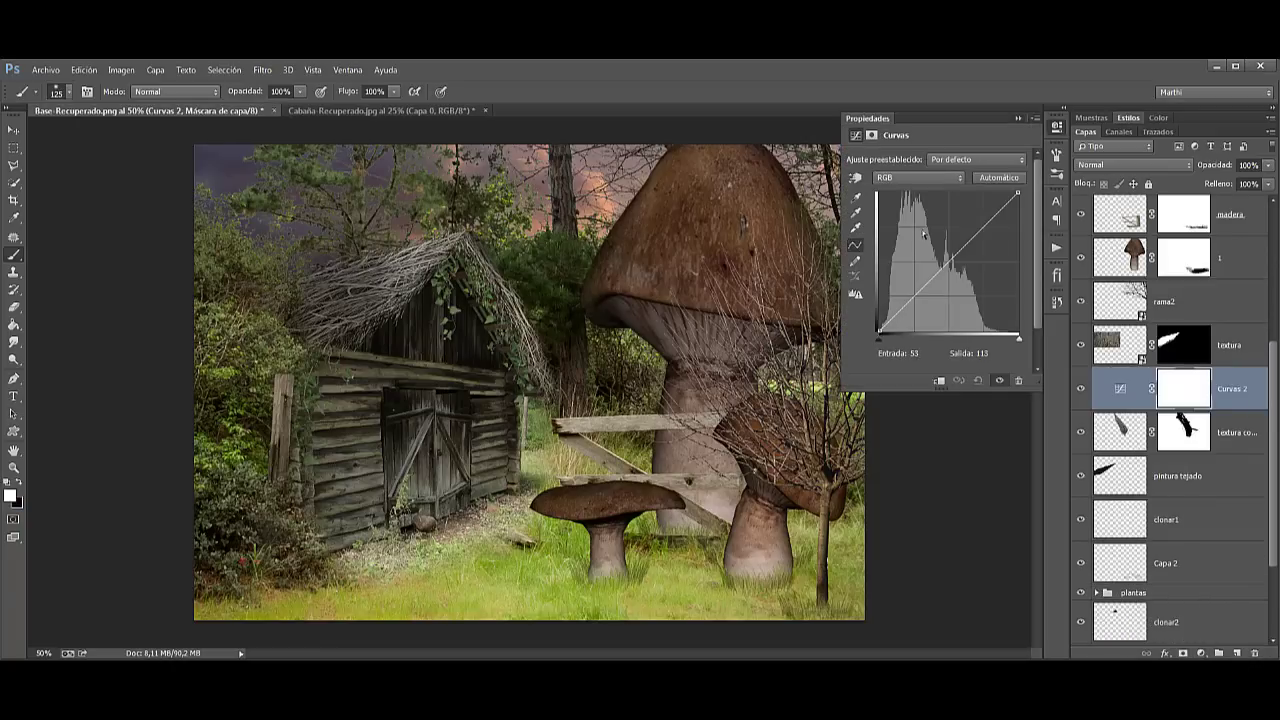
click(941, 381)
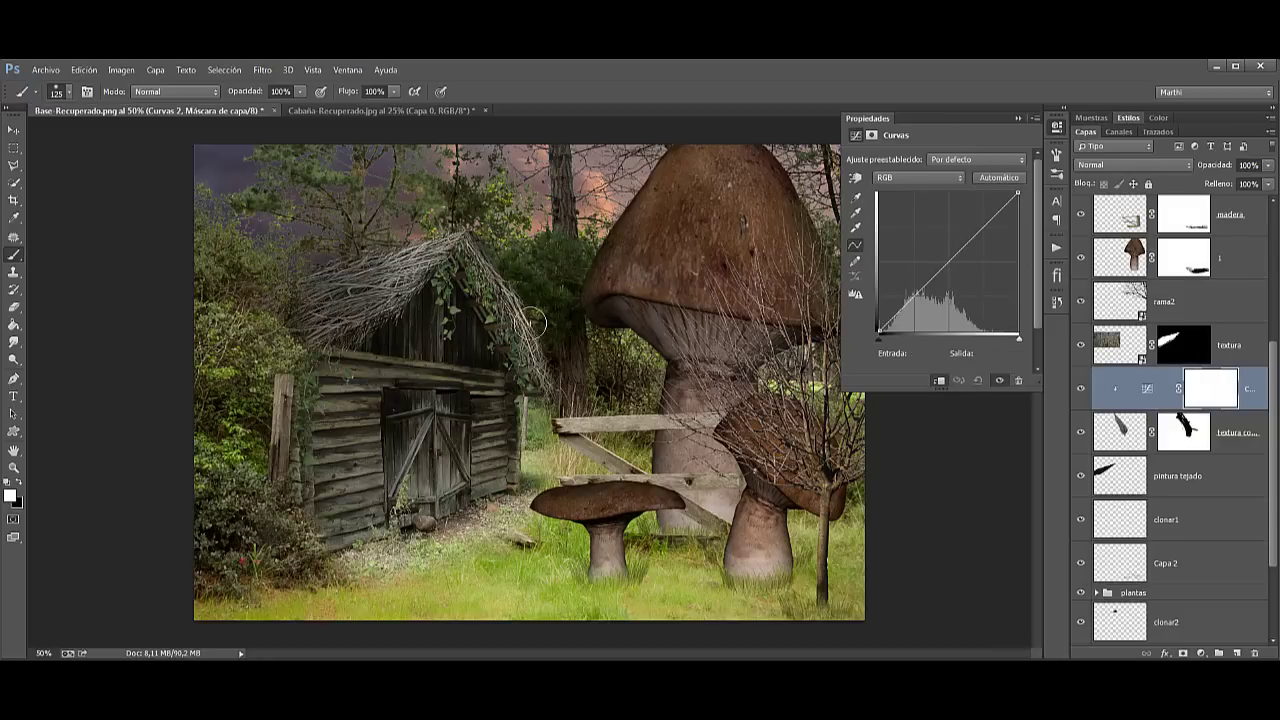
drag(934, 265, 940, 289)
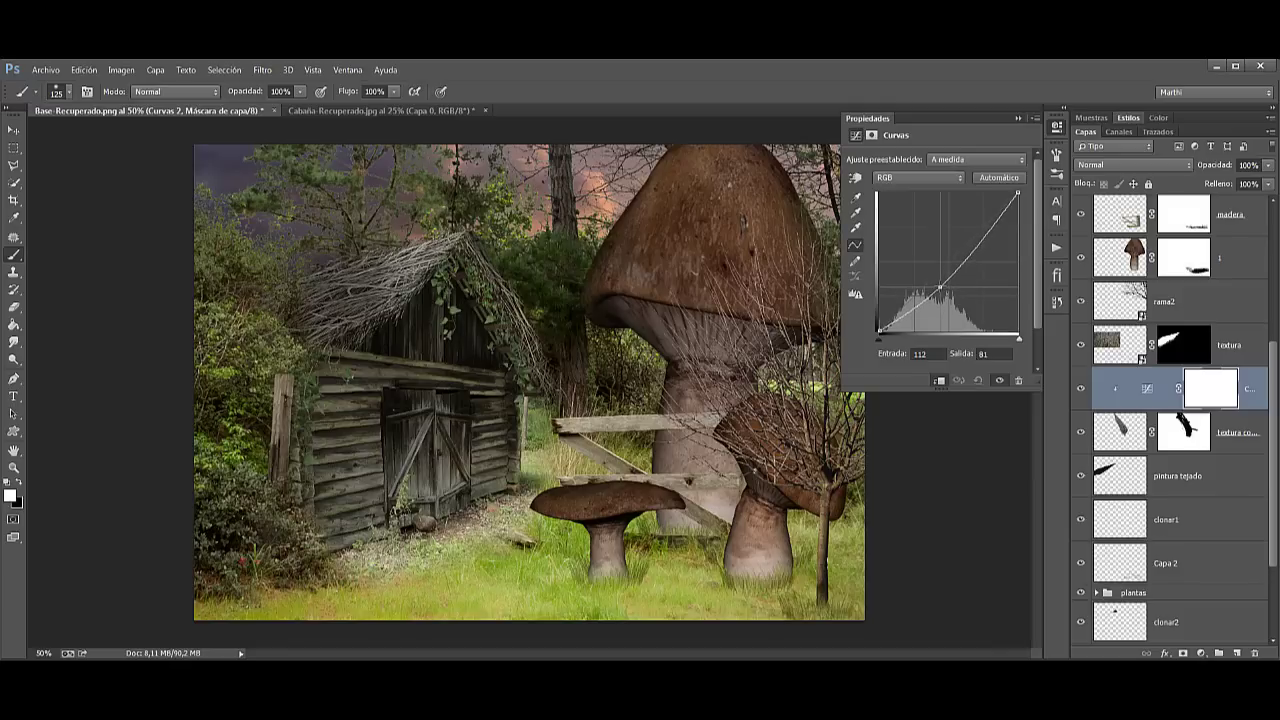
click(1018, 118)
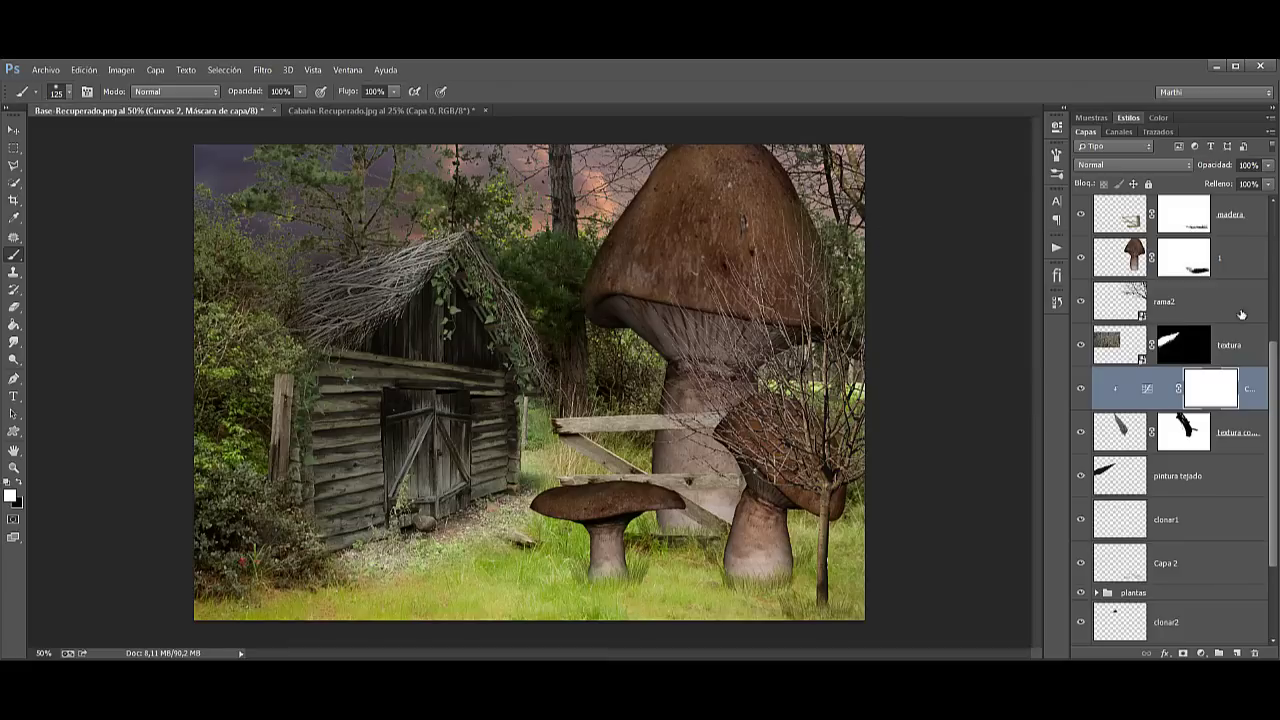
drag(1276, 380, 1275, 358)
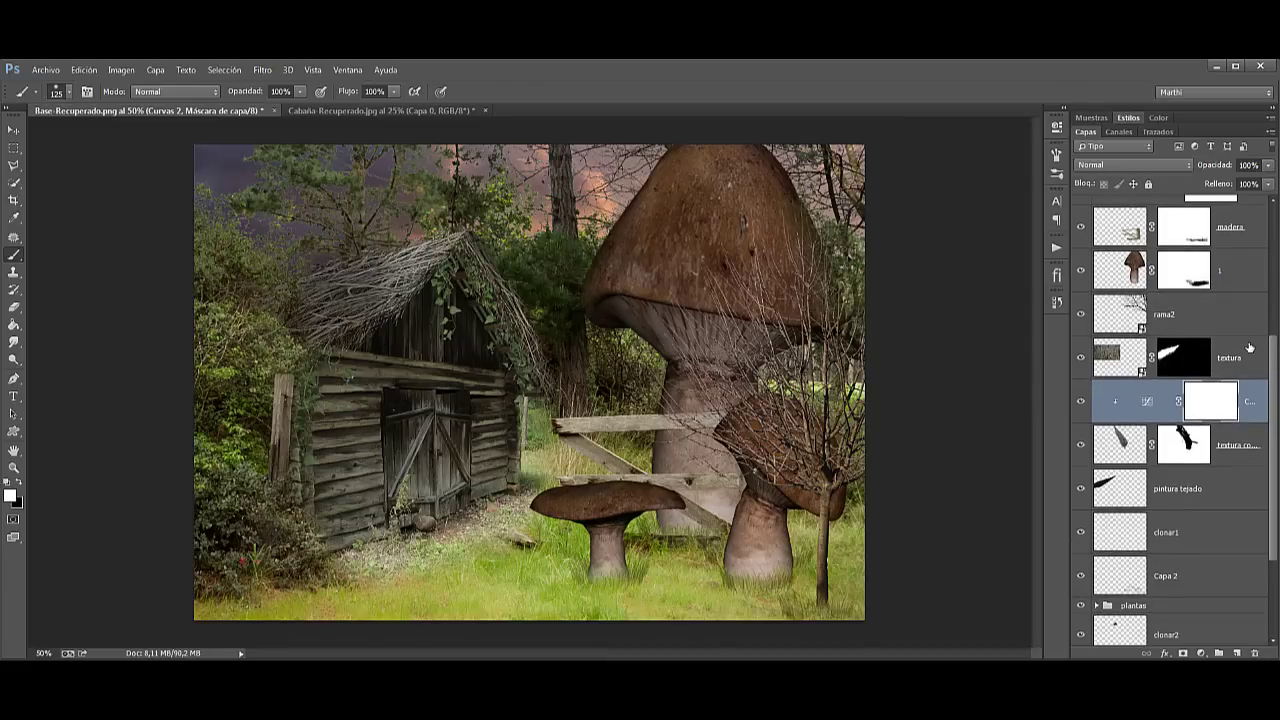
Step: Clip a Curvas 3 adjustment to the textura layer, lowering its curve to input 112, output 92
click(1249, 348)
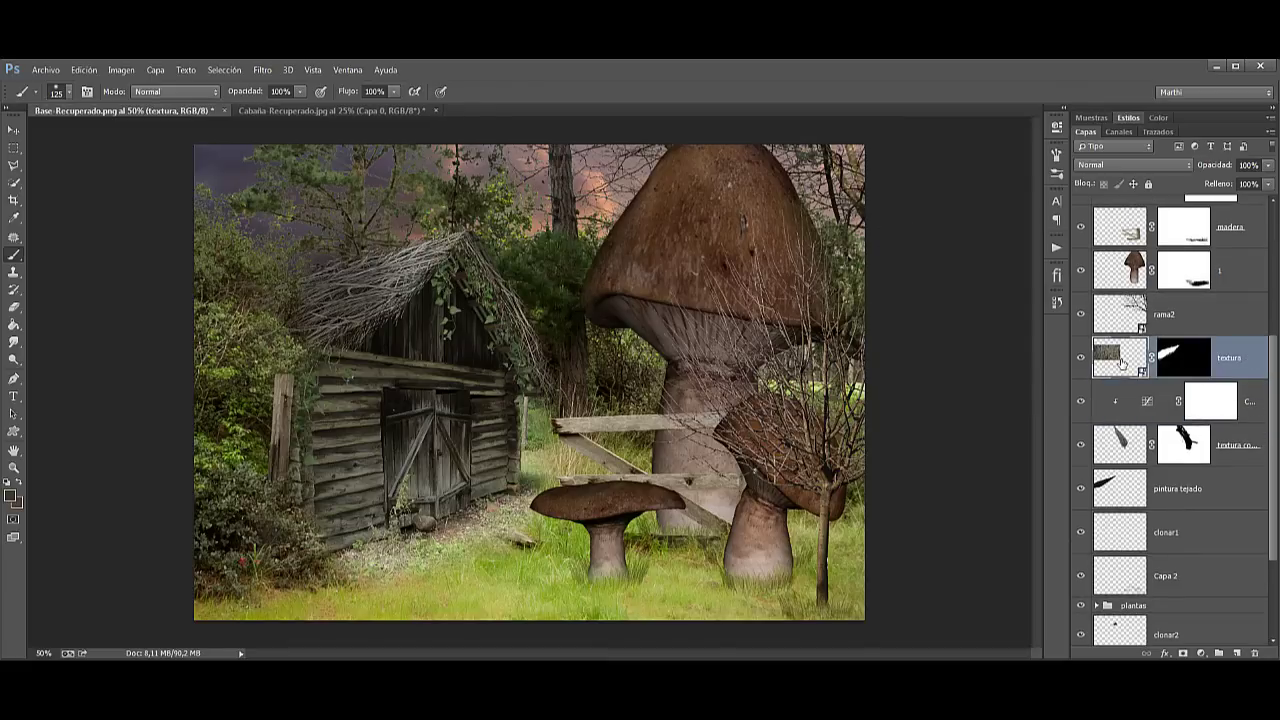
click(1200, 654)
click(1171, 440)
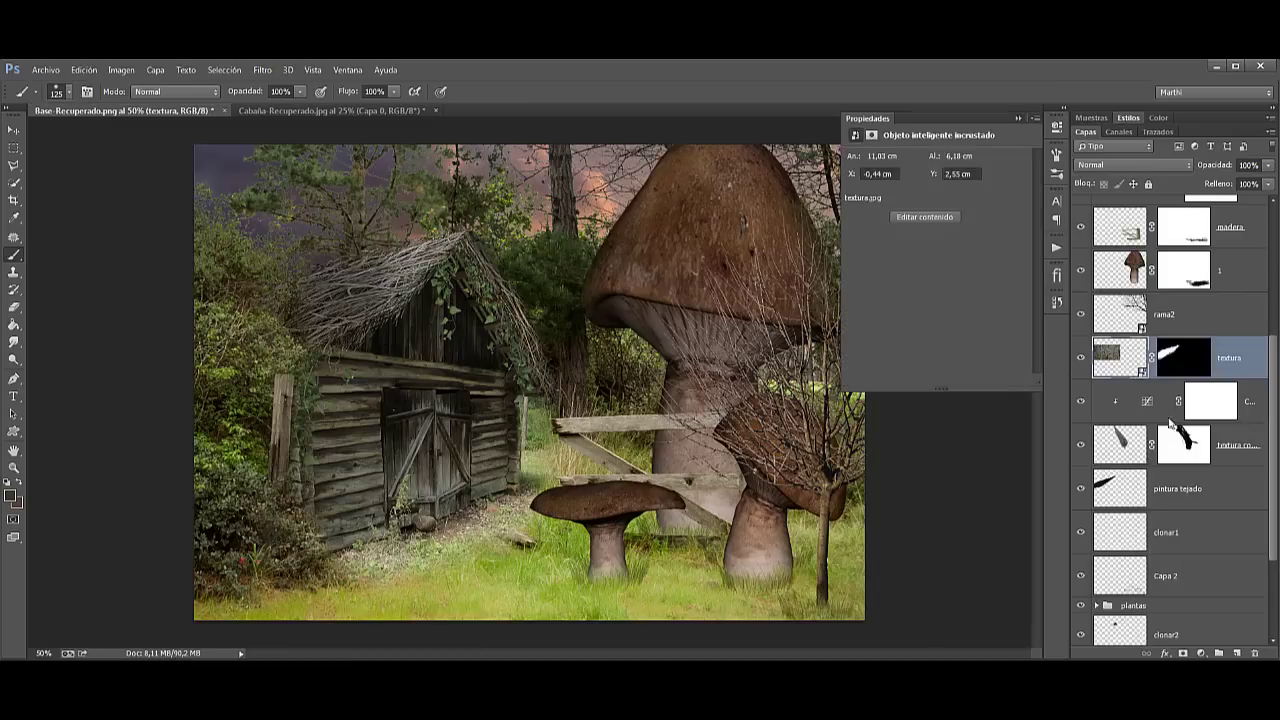
drag(936, 270, 936, 278)
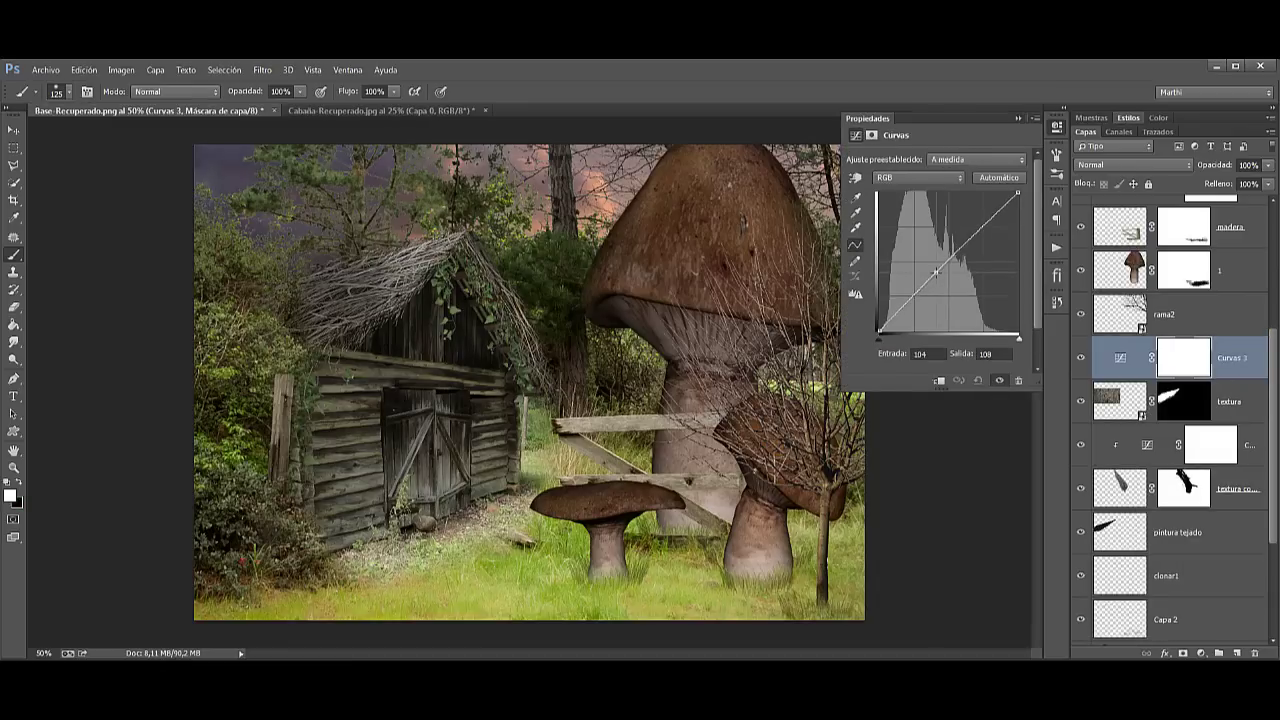
click(940, 380)
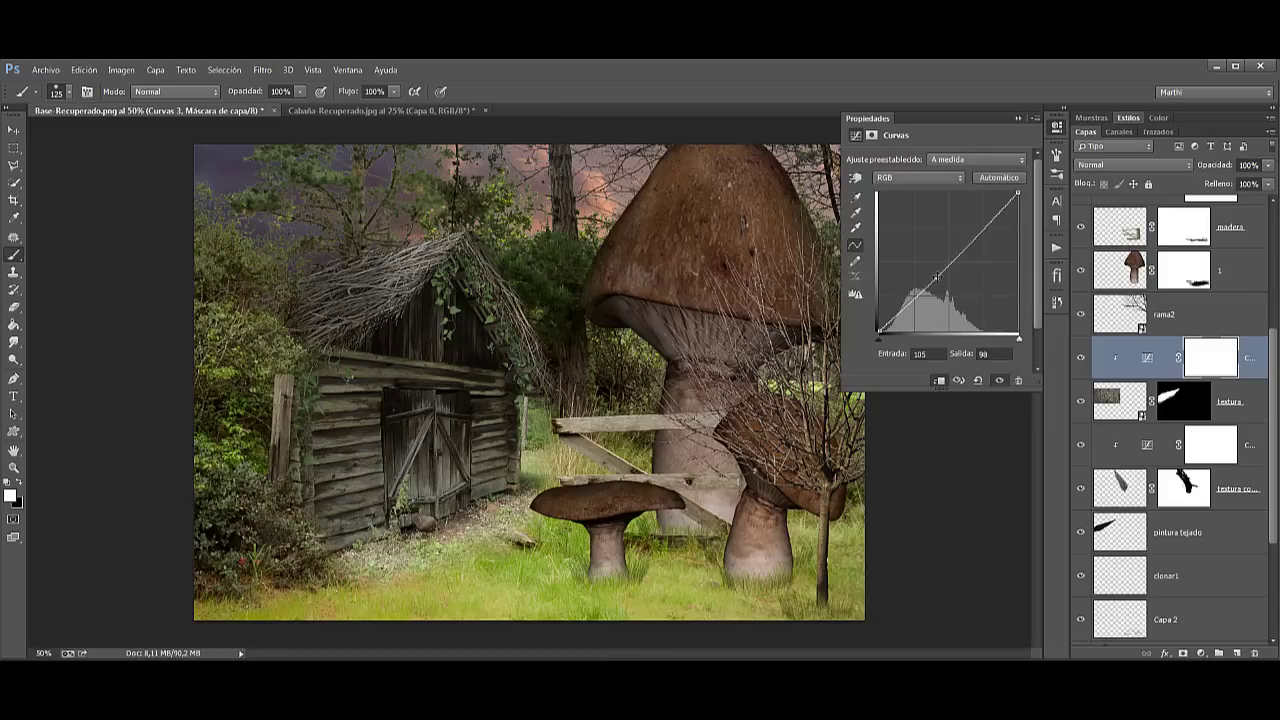
drag(936, 277, 941, 282)
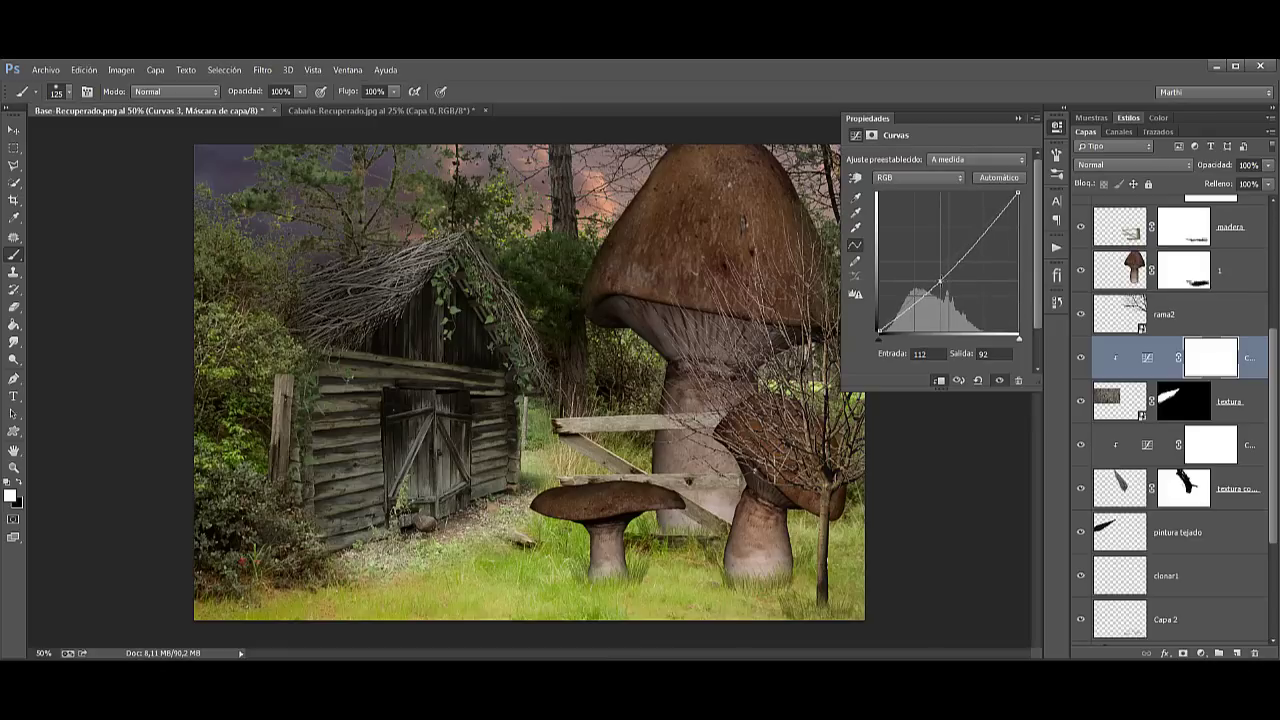
click(1017, 118)
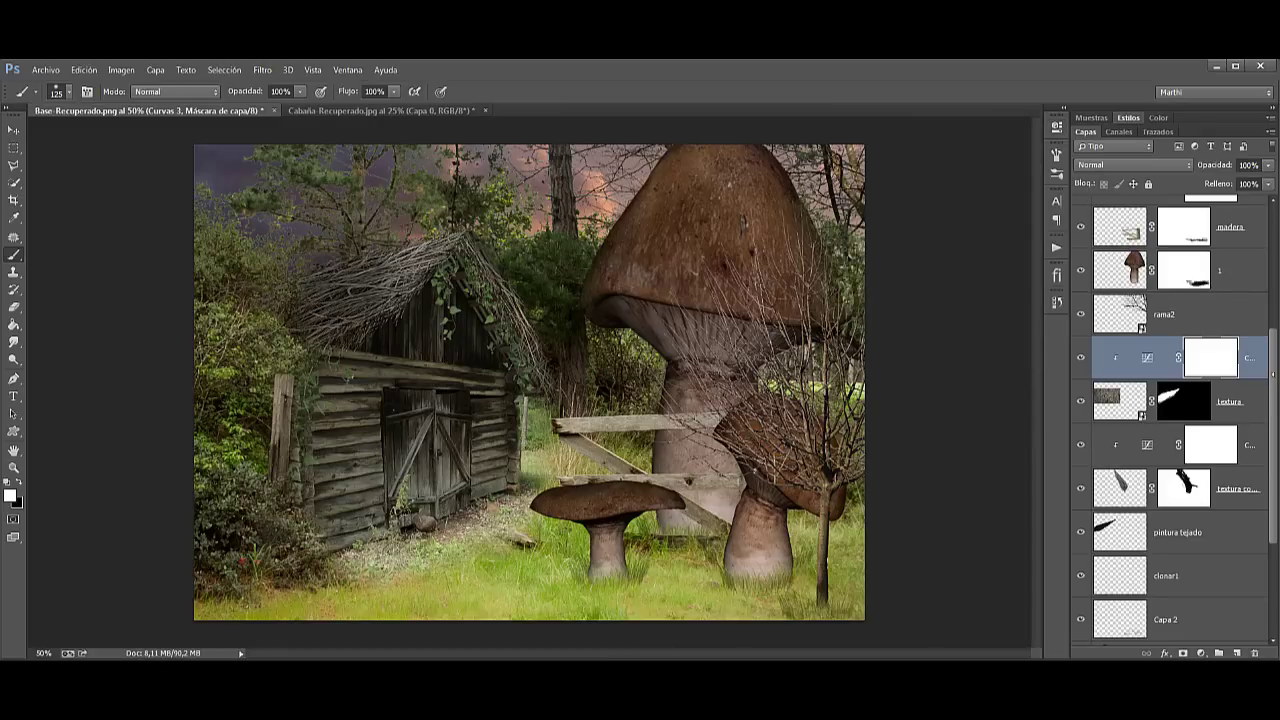
scroll(1180, 400, up, 3)
scroll(1180, 400, up, 2)
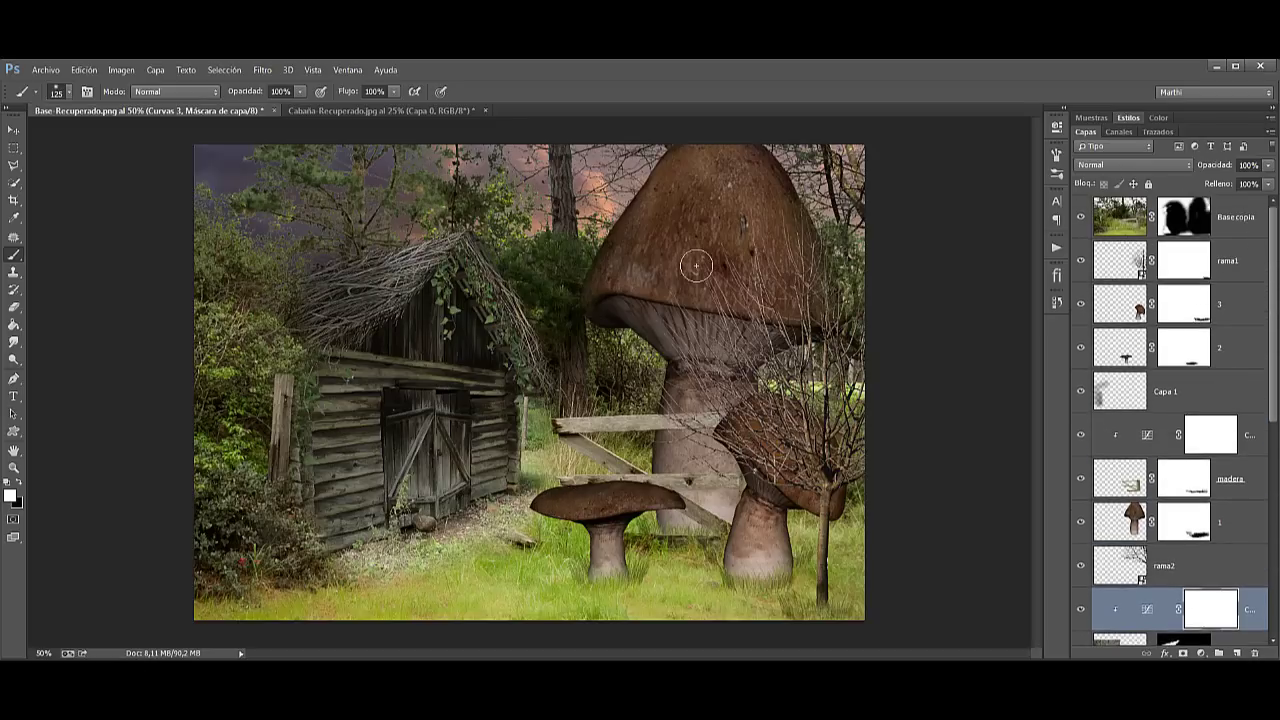
Step: Add a layer above Base copia holding the Multiply-applied merged image, named 'trazo pastel'
click(1236, 210)
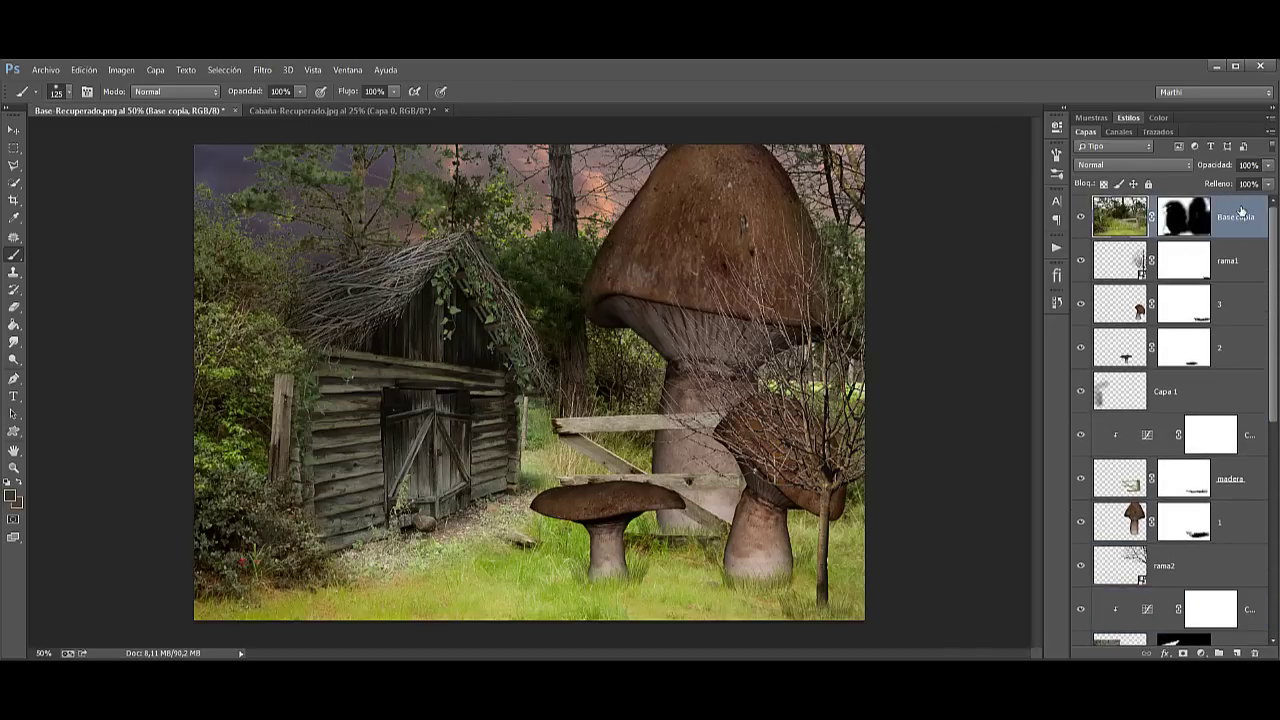
click(1238, 653)
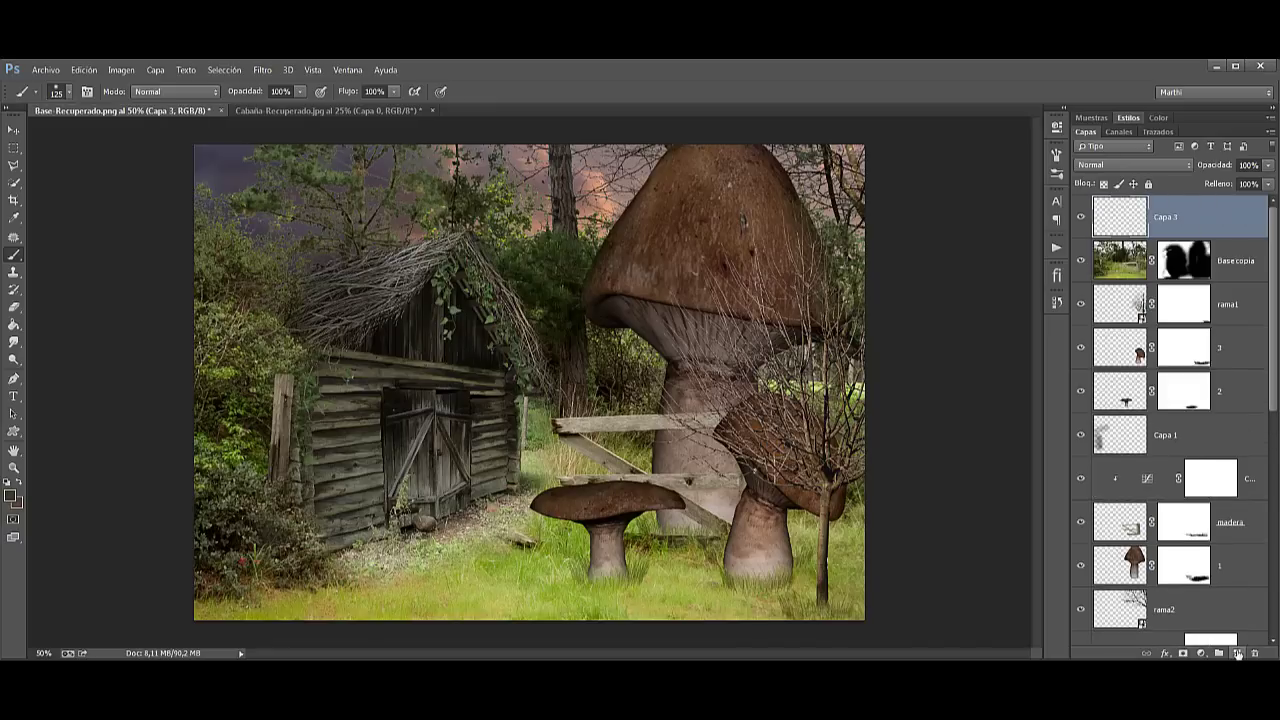
click(119, 70)
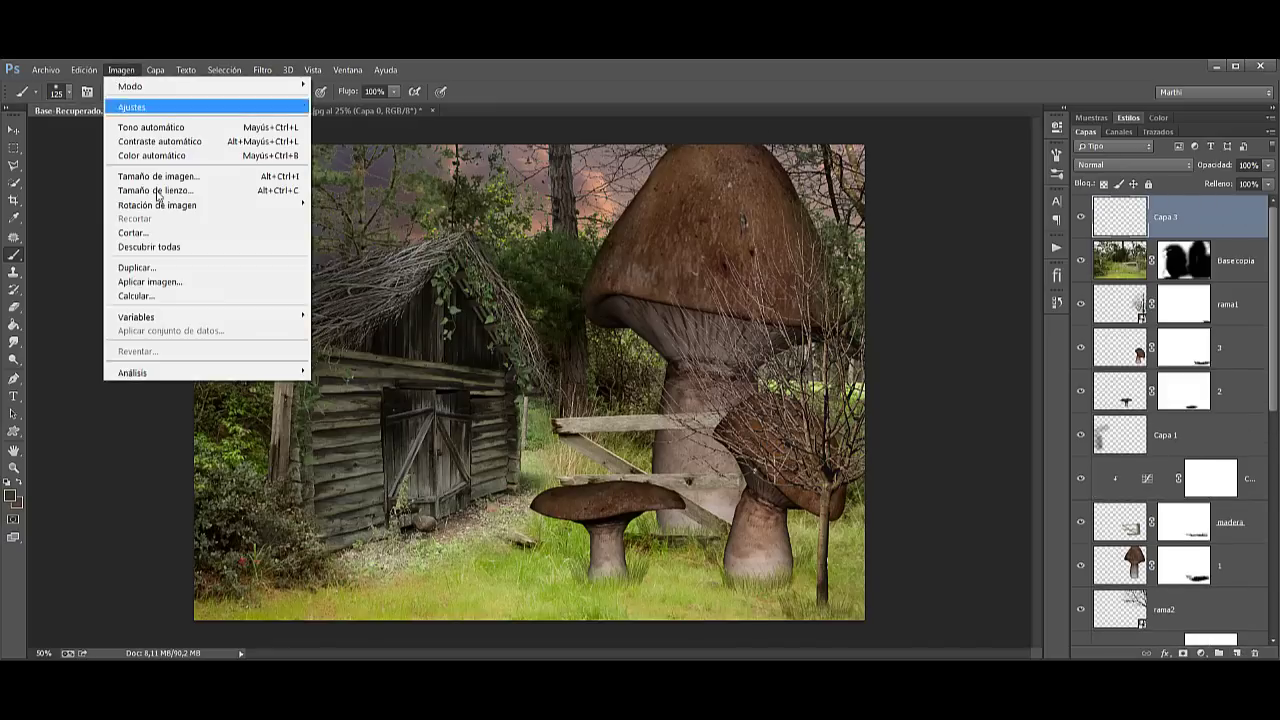
click(149, 284)
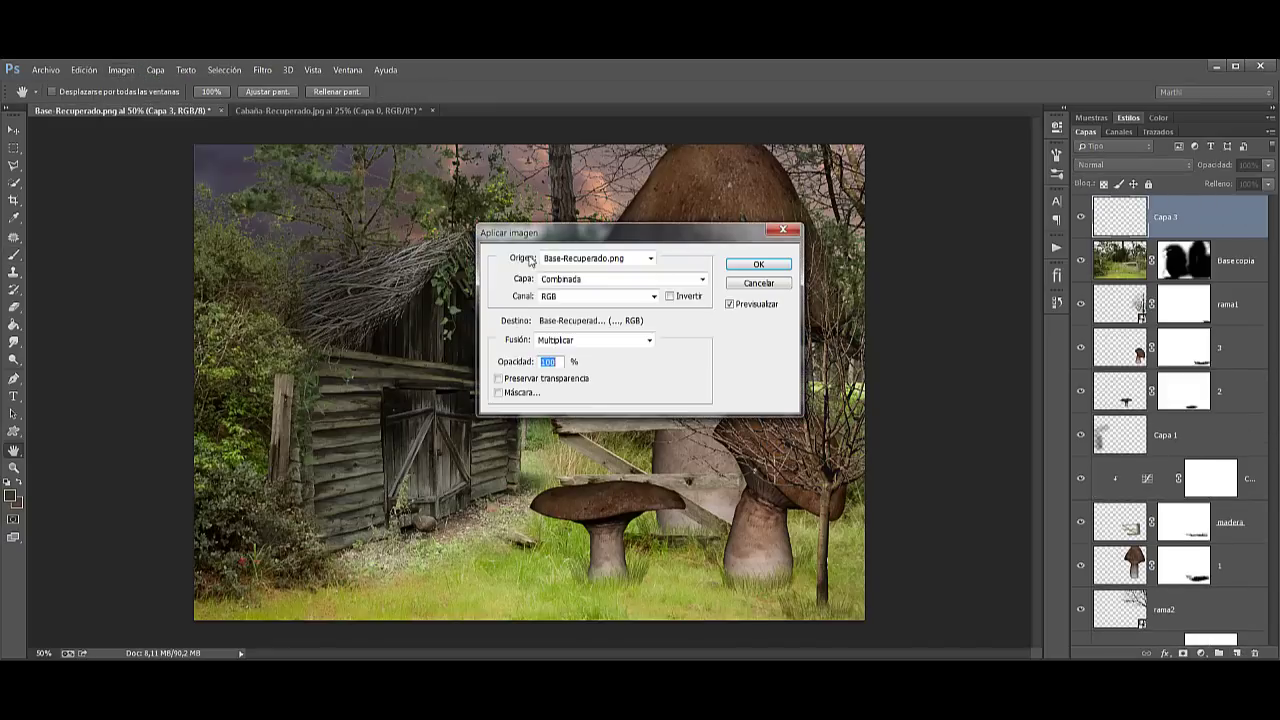
click(767, 267)
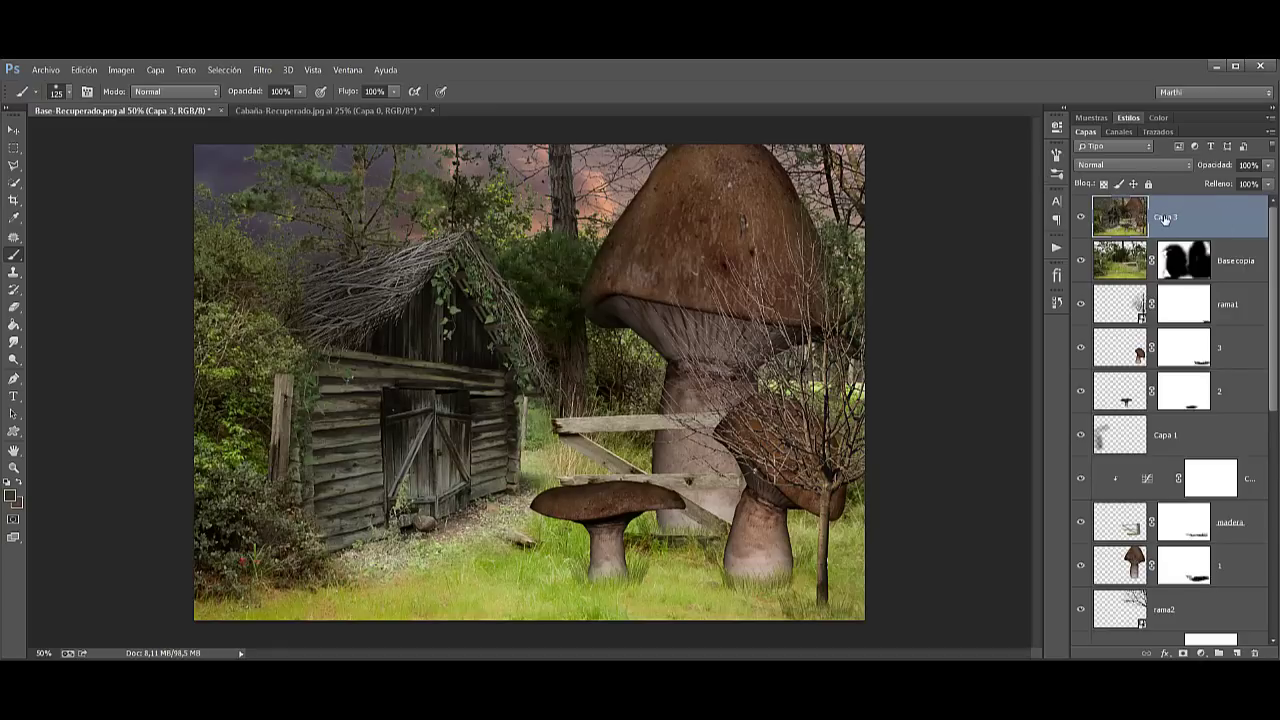
double_click(1164, 219)
text(trazo pastel)
key(Return)
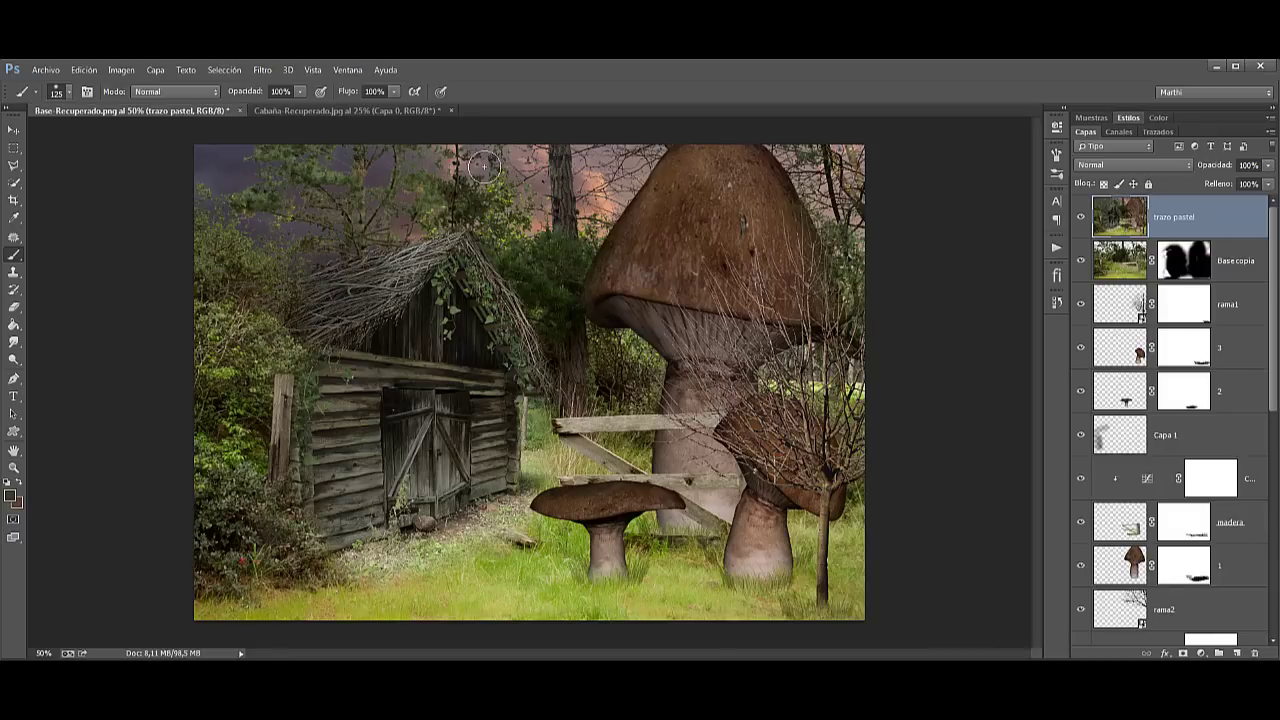
Step: Open the Filter Gallery at Artistic > Rough Pastels, with the preview zoomed out to the whole image
click(263, 70)
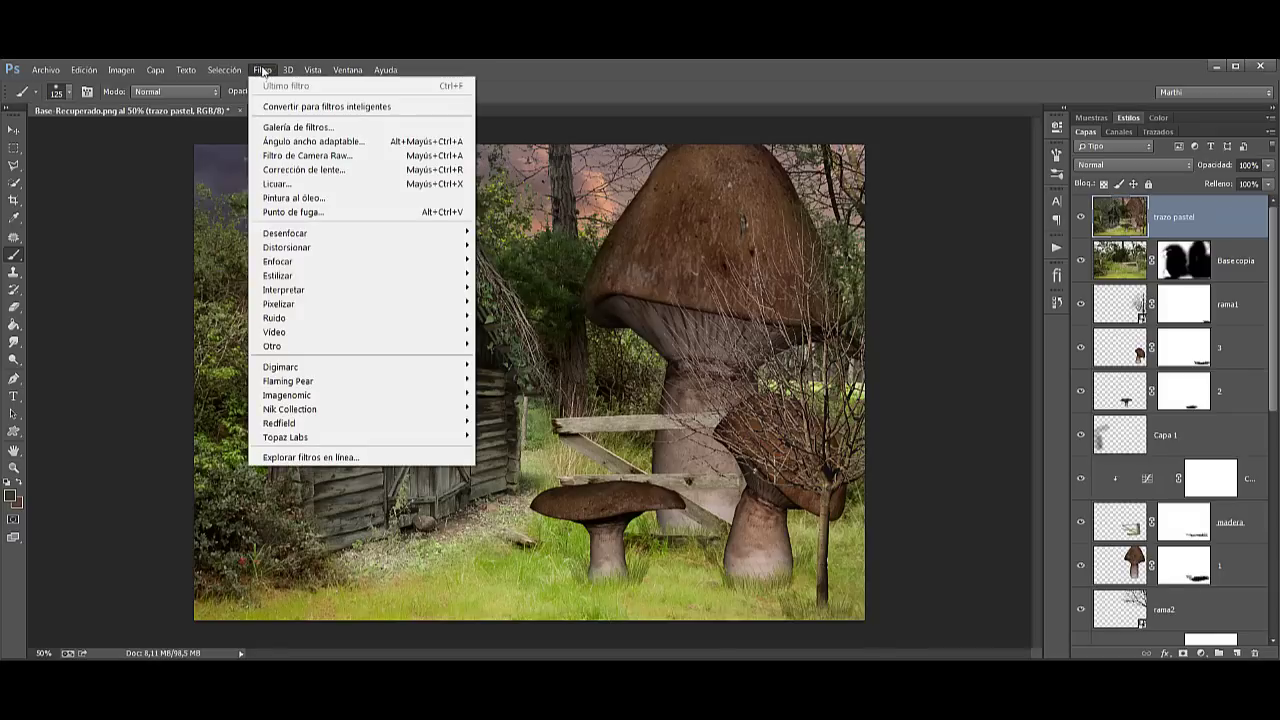
click(290, 127)
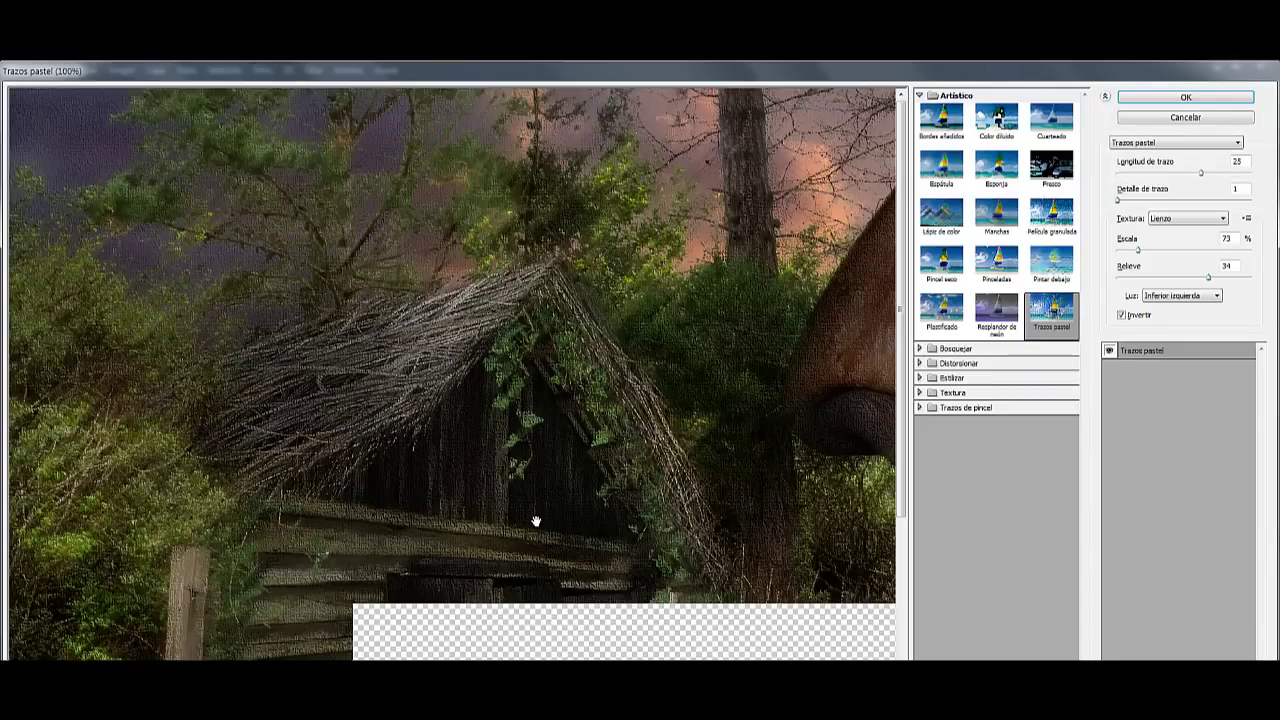
key(ctrl+minus)
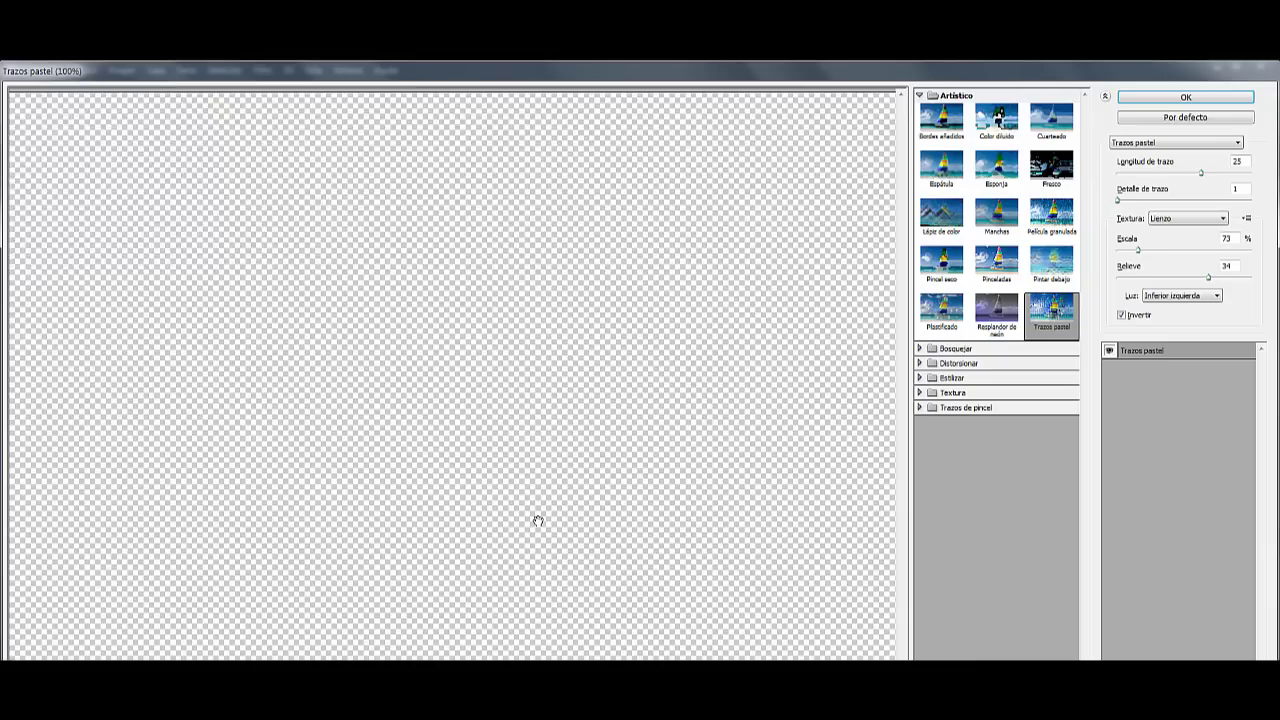
key(ctrl+minus)
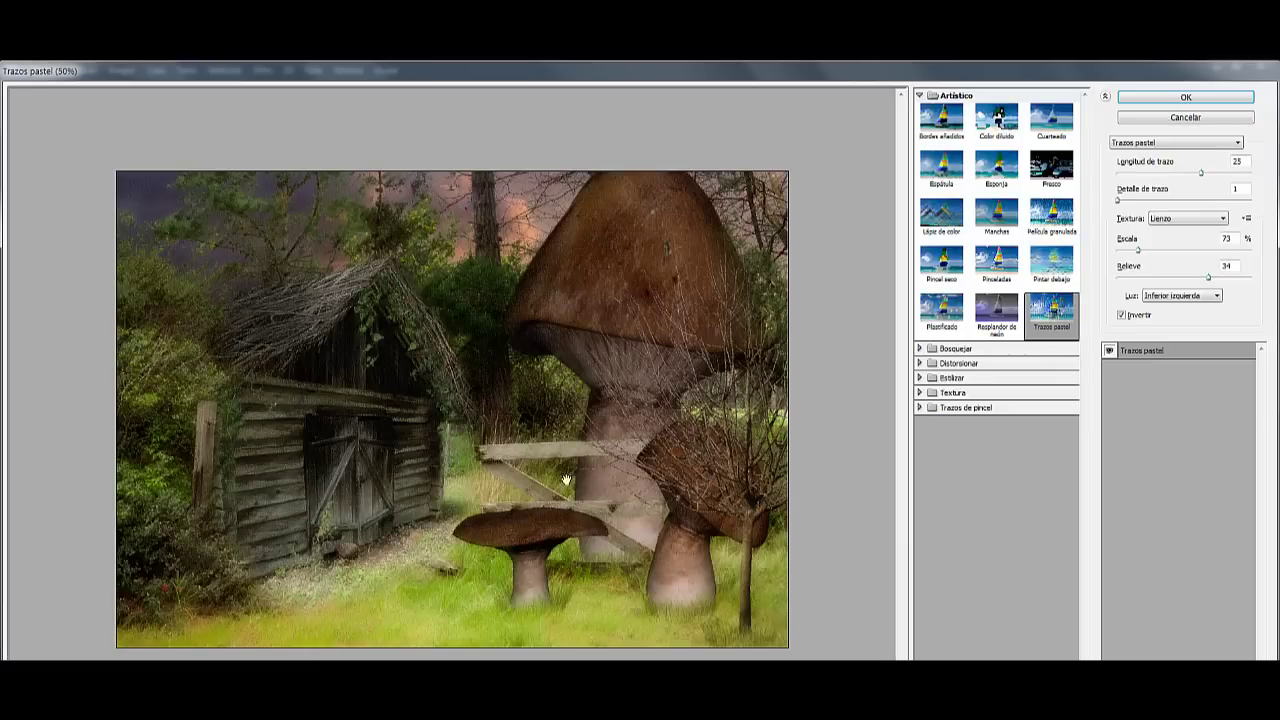
click(950, 96)
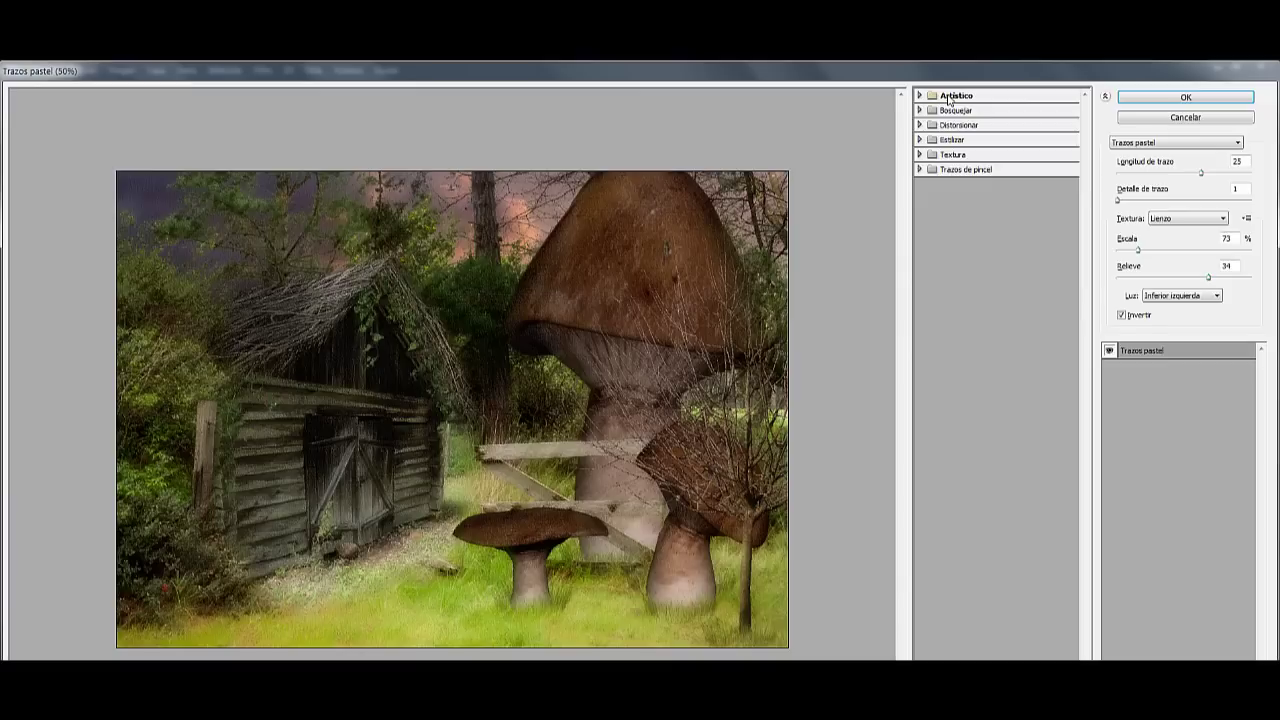
click(925, 97)
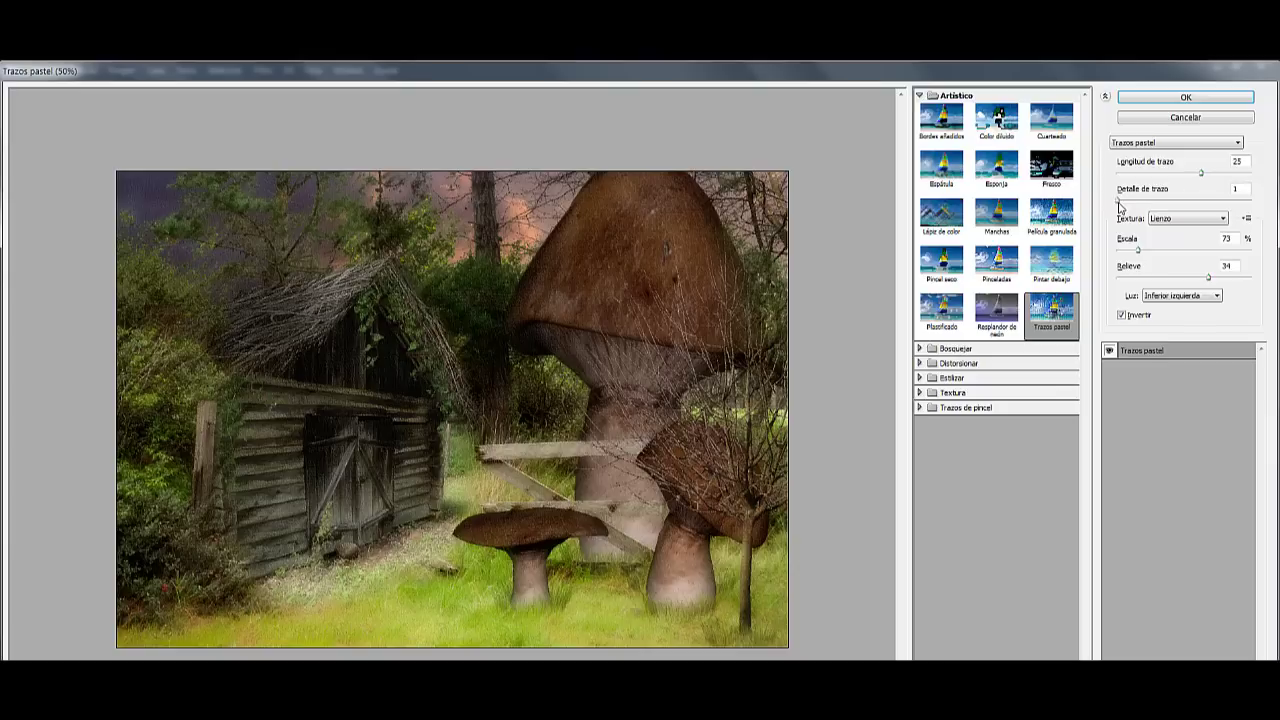
Step: Raise Rough Pastels stroke detail, keep Canvas texture with lower-left light, and apply
click(1118, 202)
drag(1145, 203, 1162, 200)
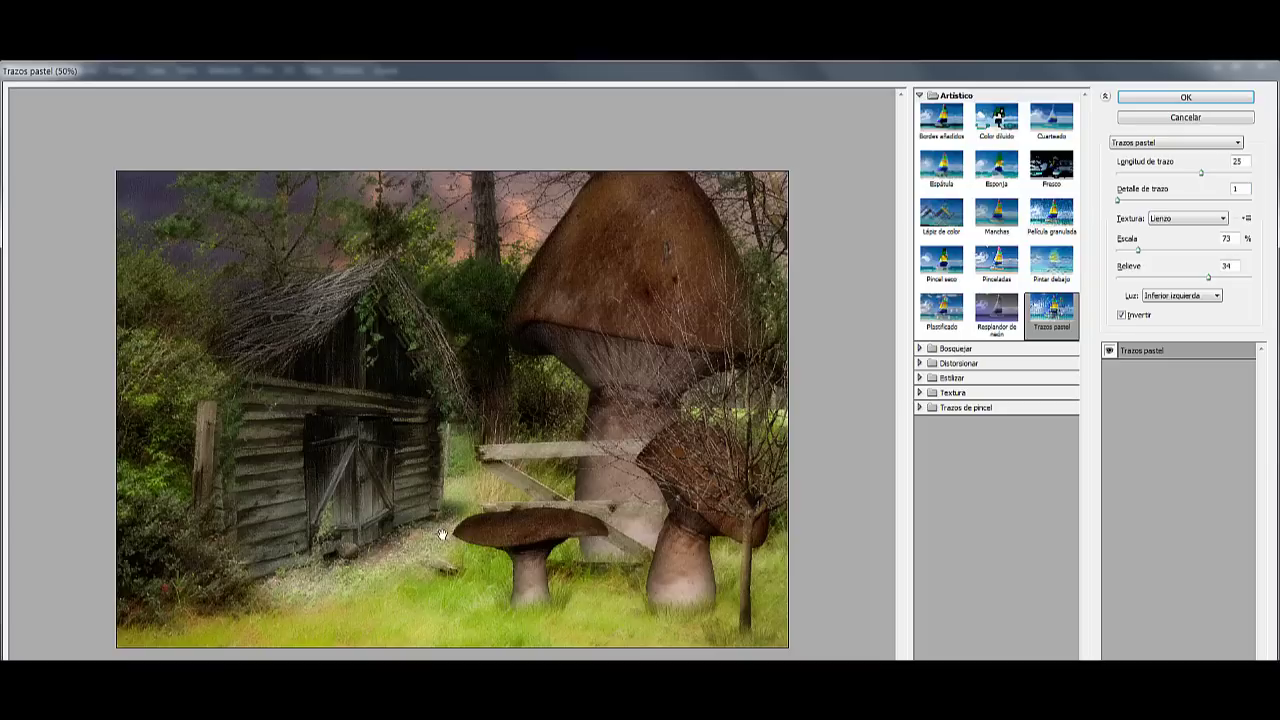
click(1212, 228)
click(1172, 256)
click(1219, 297)
click(1177, 318)
click(1148, 98)
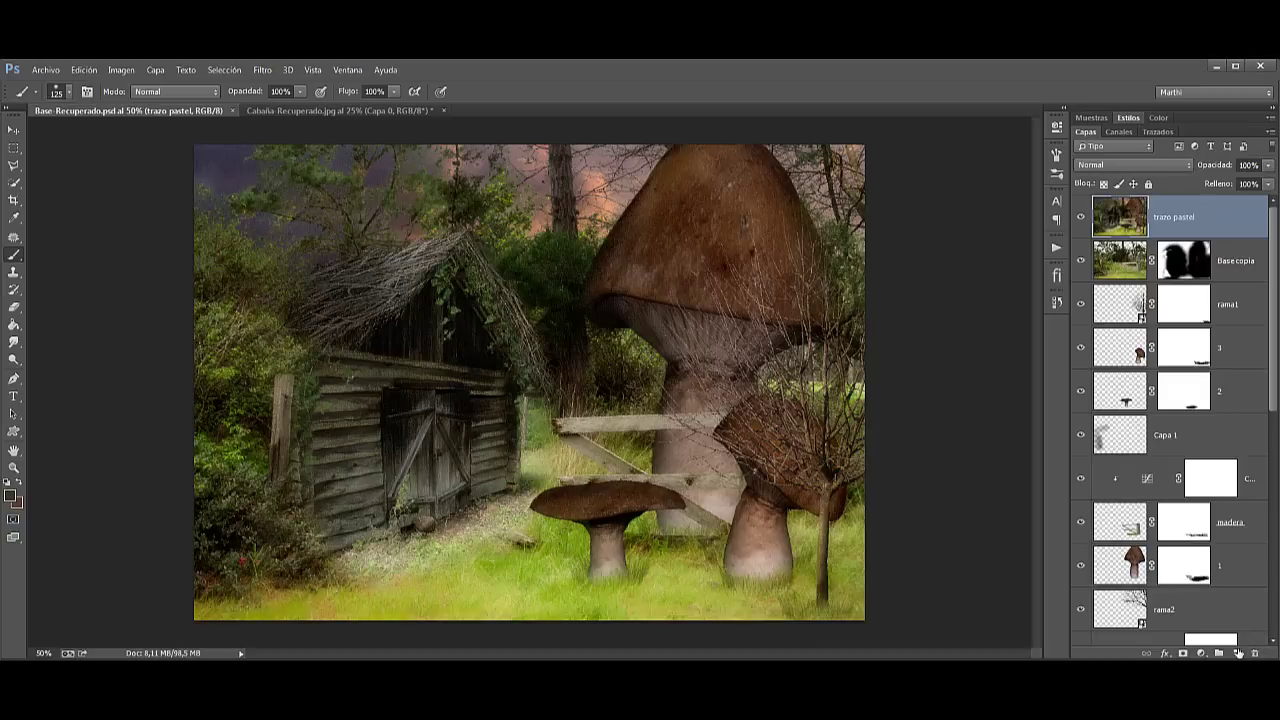
Step: Add a new layer set to Luz lineal (Linear Light) blending
click(1238, 652)
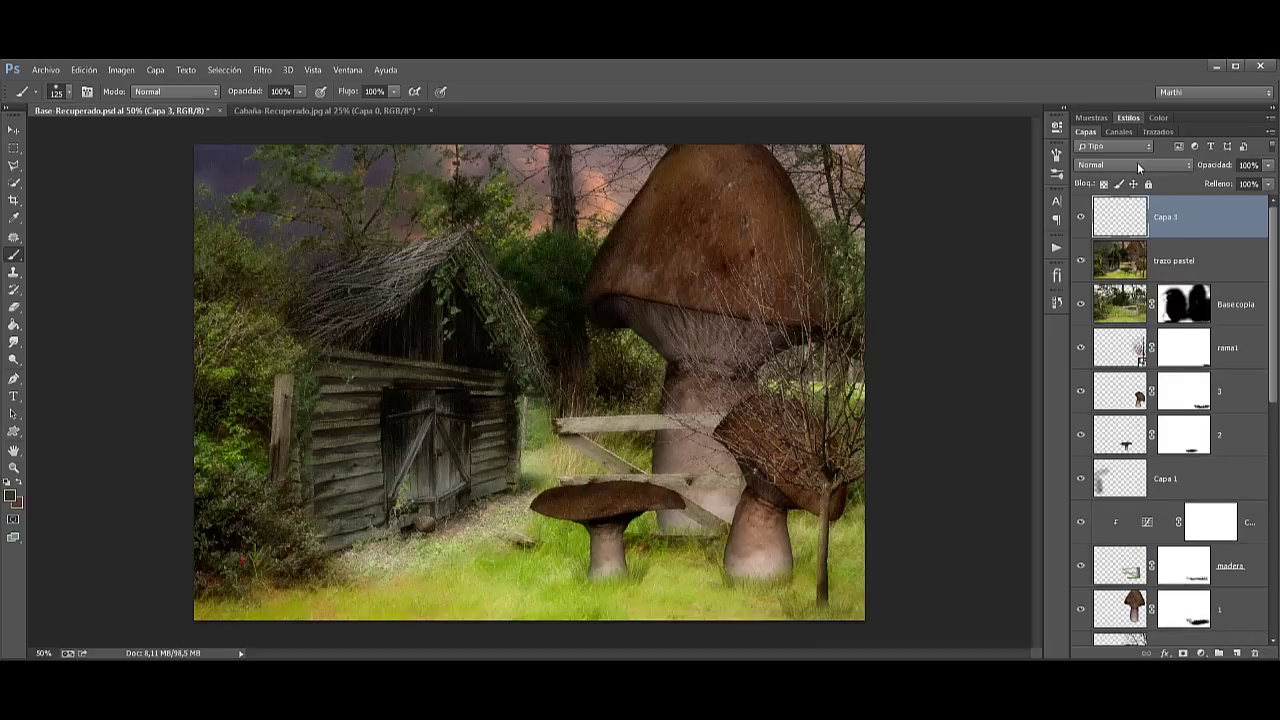
click(1132, 164)
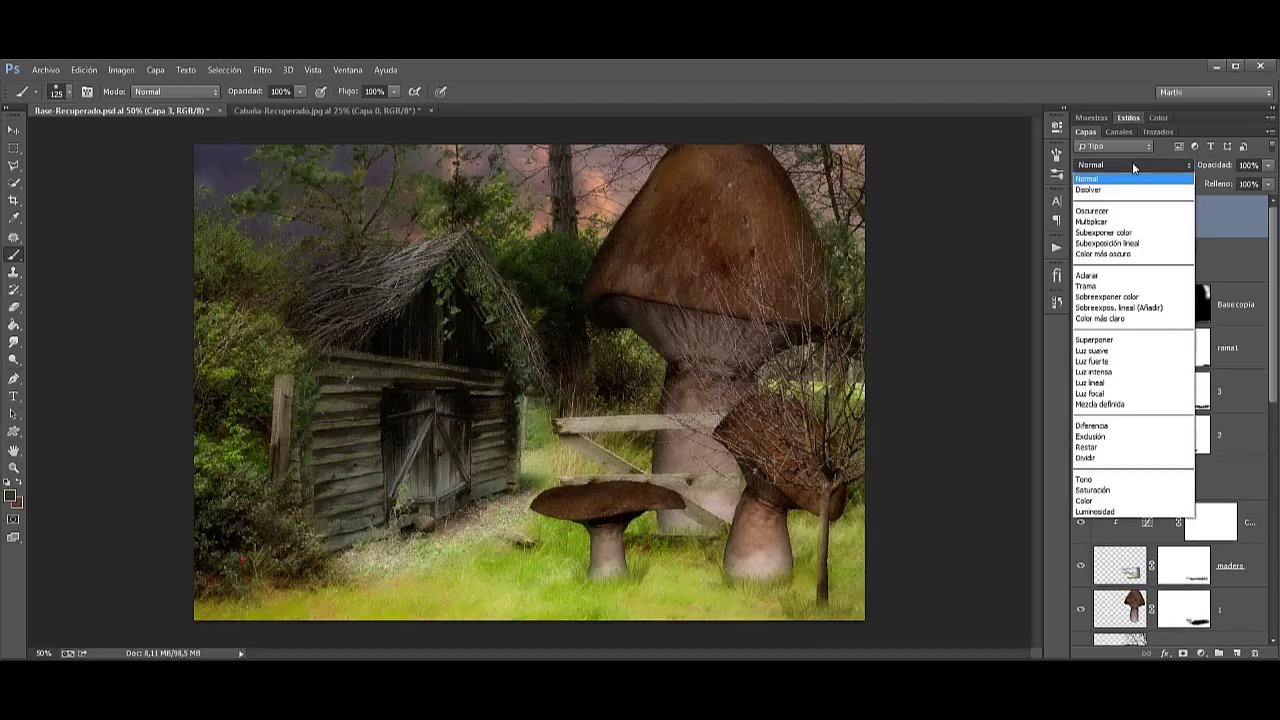
click(1087, 384)
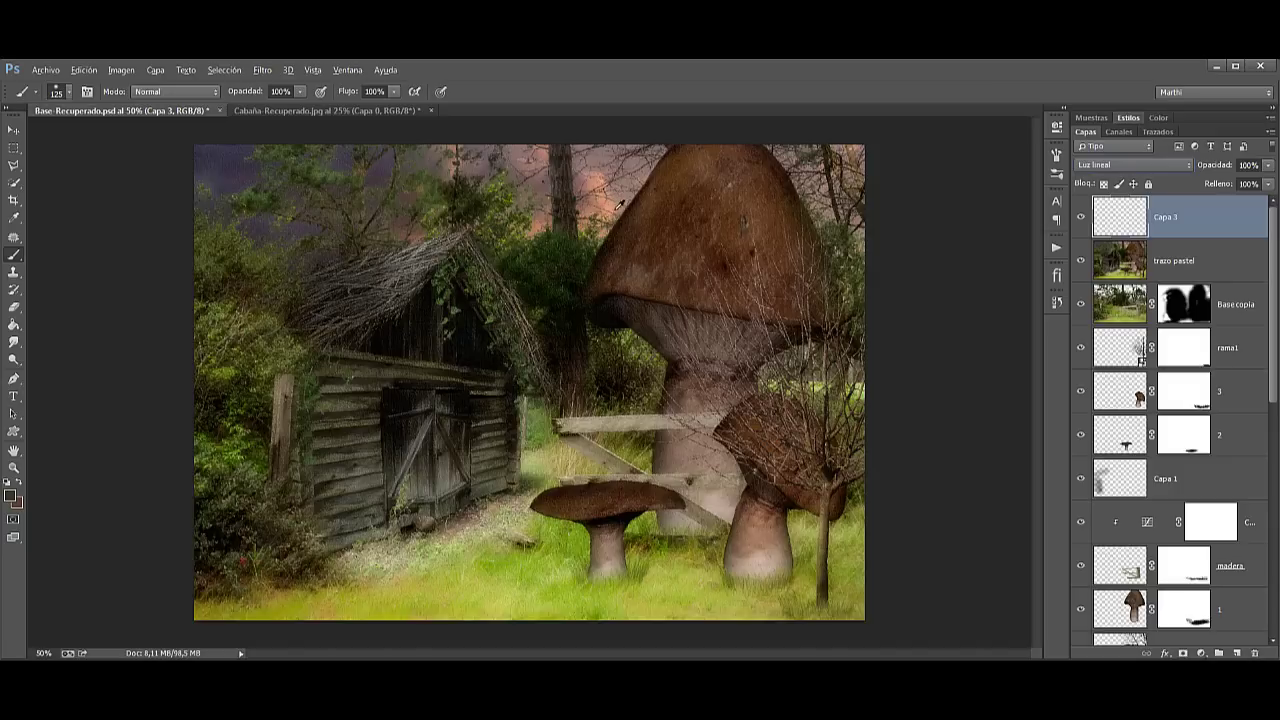
Step: Paint a soft orange glow over the mushroom cap with a large brush in a sampled sky colour
alt+click(607, 200)
mouse_move(630, 218)
mouse_down()
mouse_move(683, 213)
mouse_move(665, 213)
mouse_up()
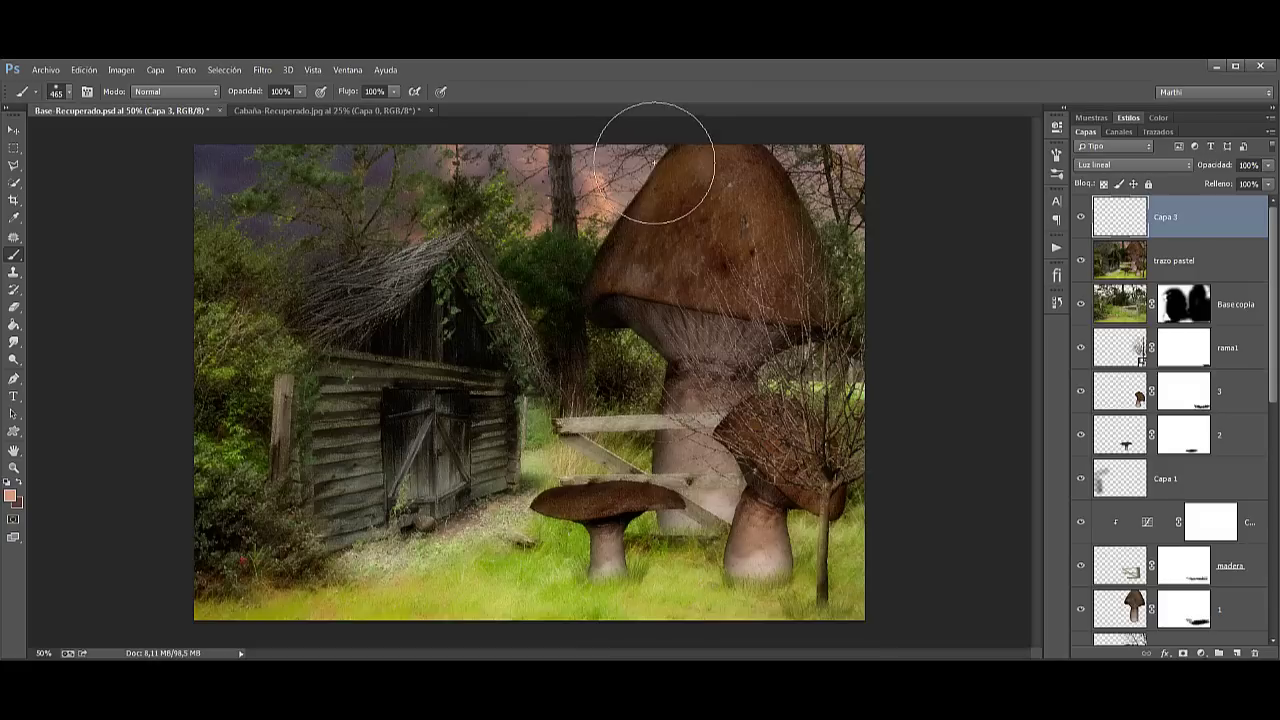
mouse_move(662, 157)
mouse_down()
mouse_move(665, 175)
mouse_move(578, 252)
mouse_up()
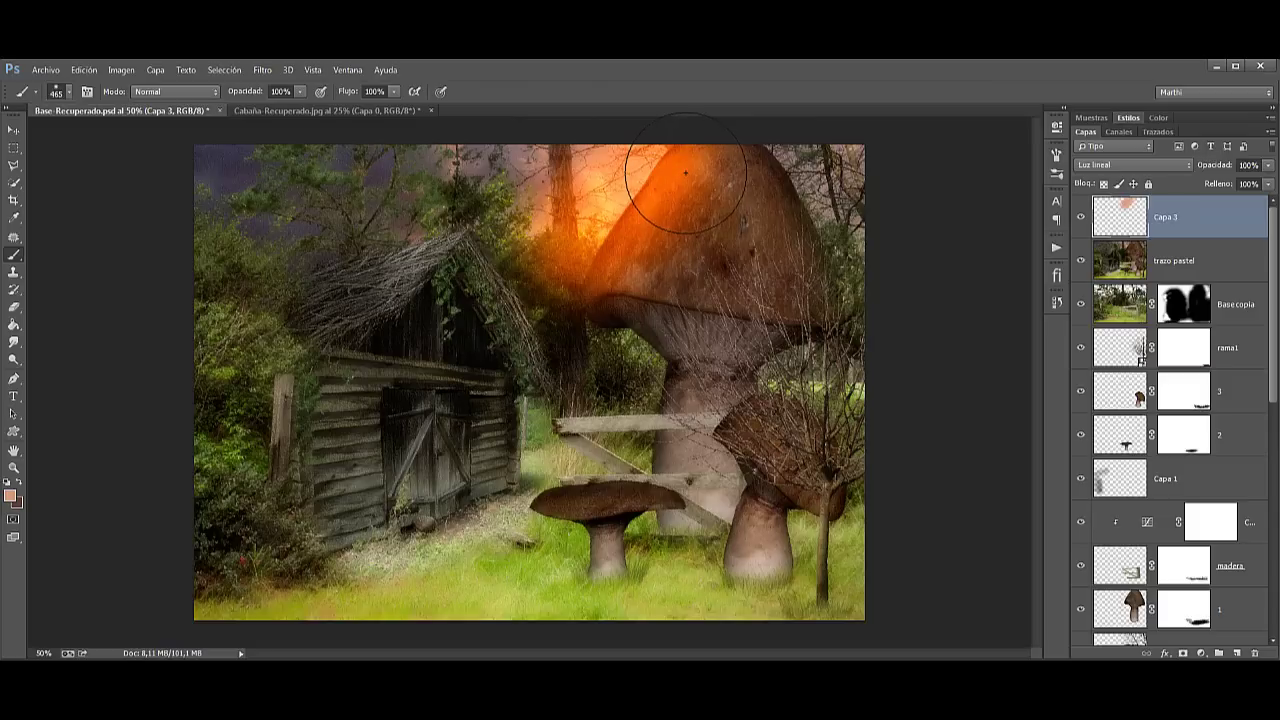
key(ctrl+z)
text(25)
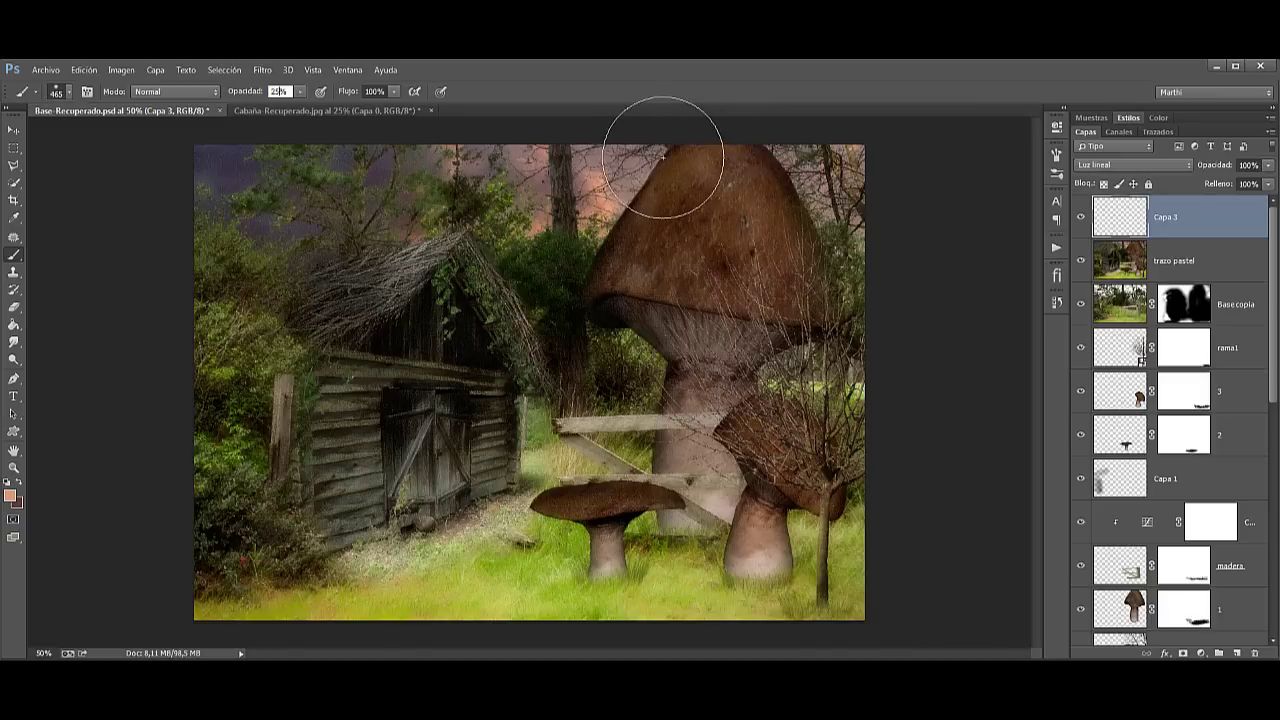
mouse_move(657, 149)
mouse_down()
mouse_move(556, 264)
mouse_move(603, 405)
mouse_up()
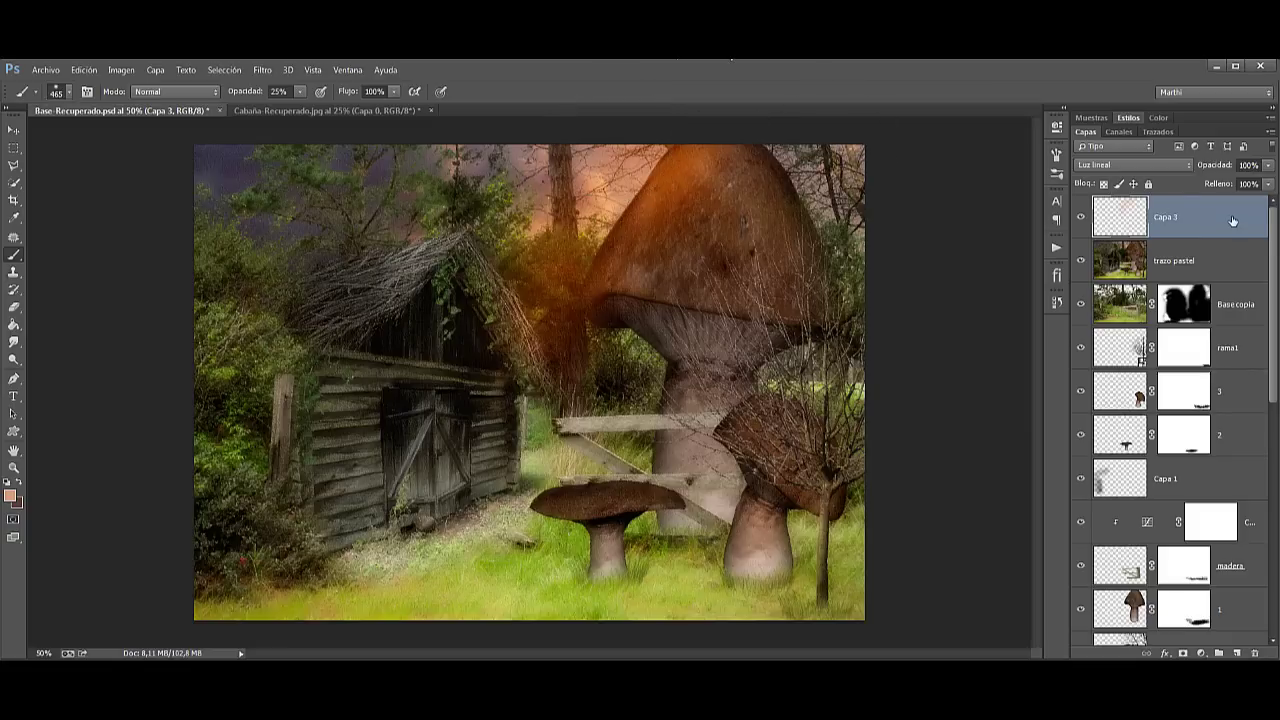
Step: Add Capa 4 in Luz lineal mode and brush warm light onto the mushroom cap's top and left edge
click(1236, 653)
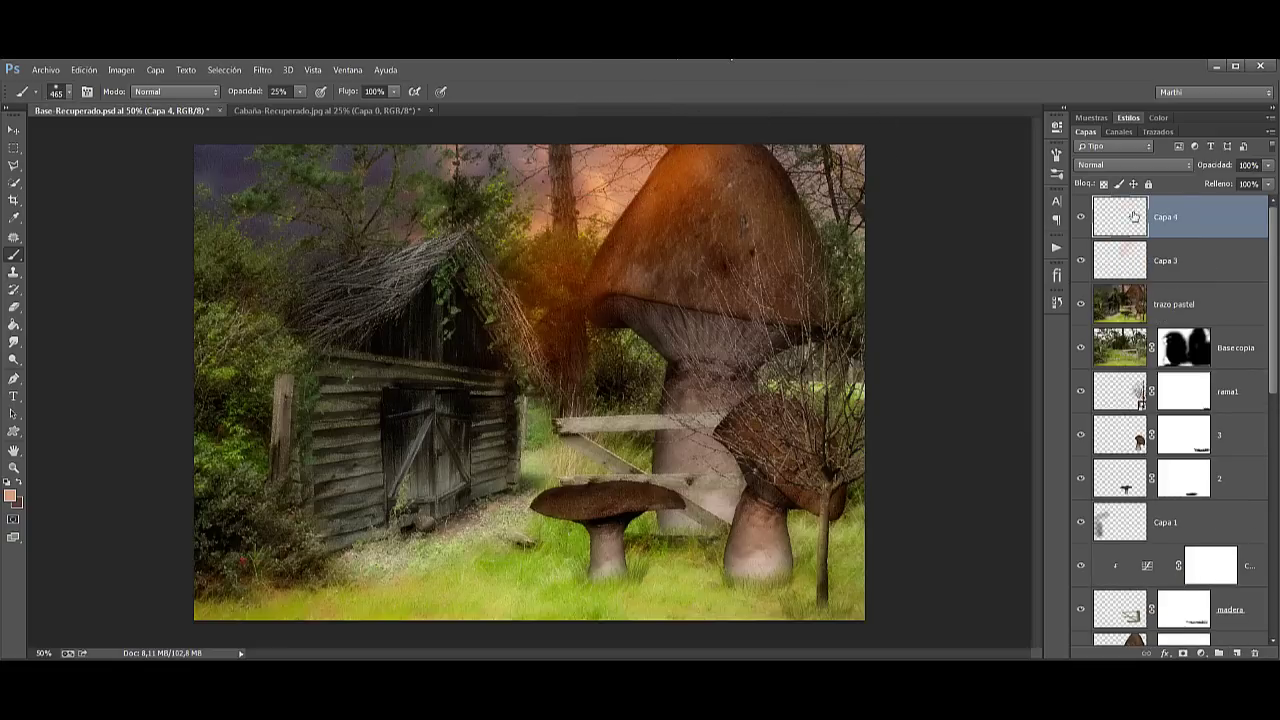
click(1105, 164)
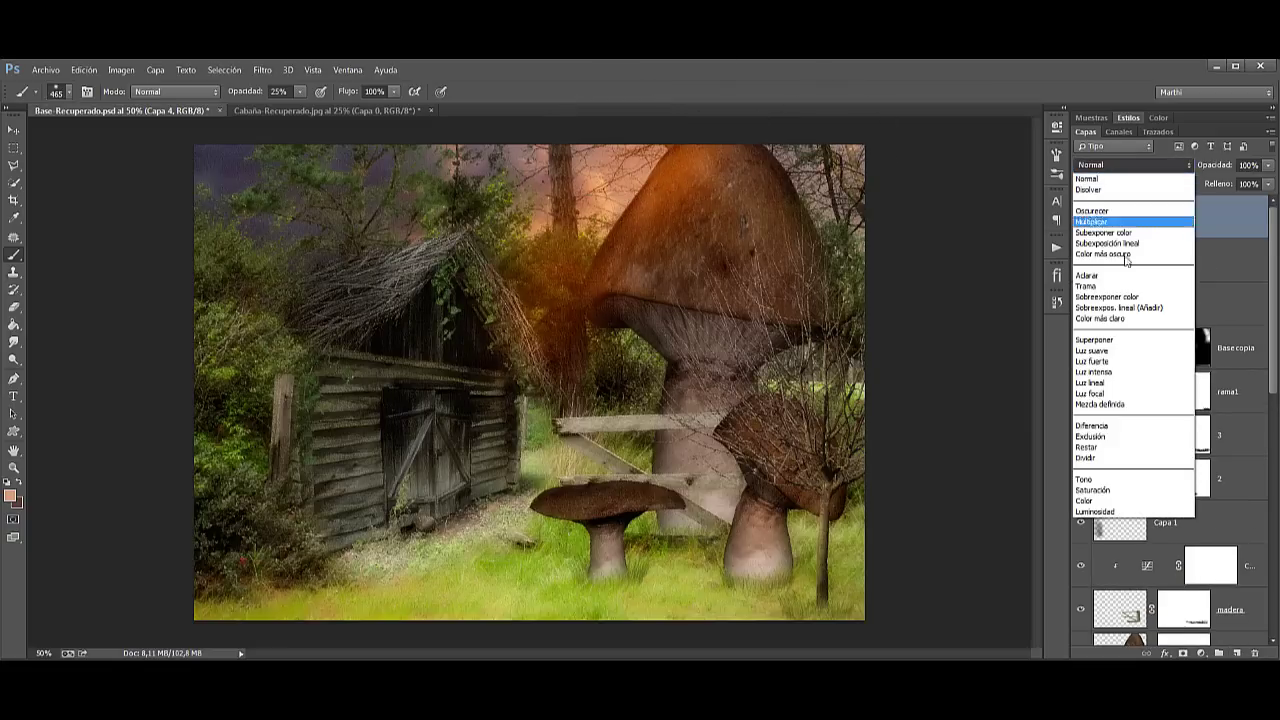
click(1123, 383)
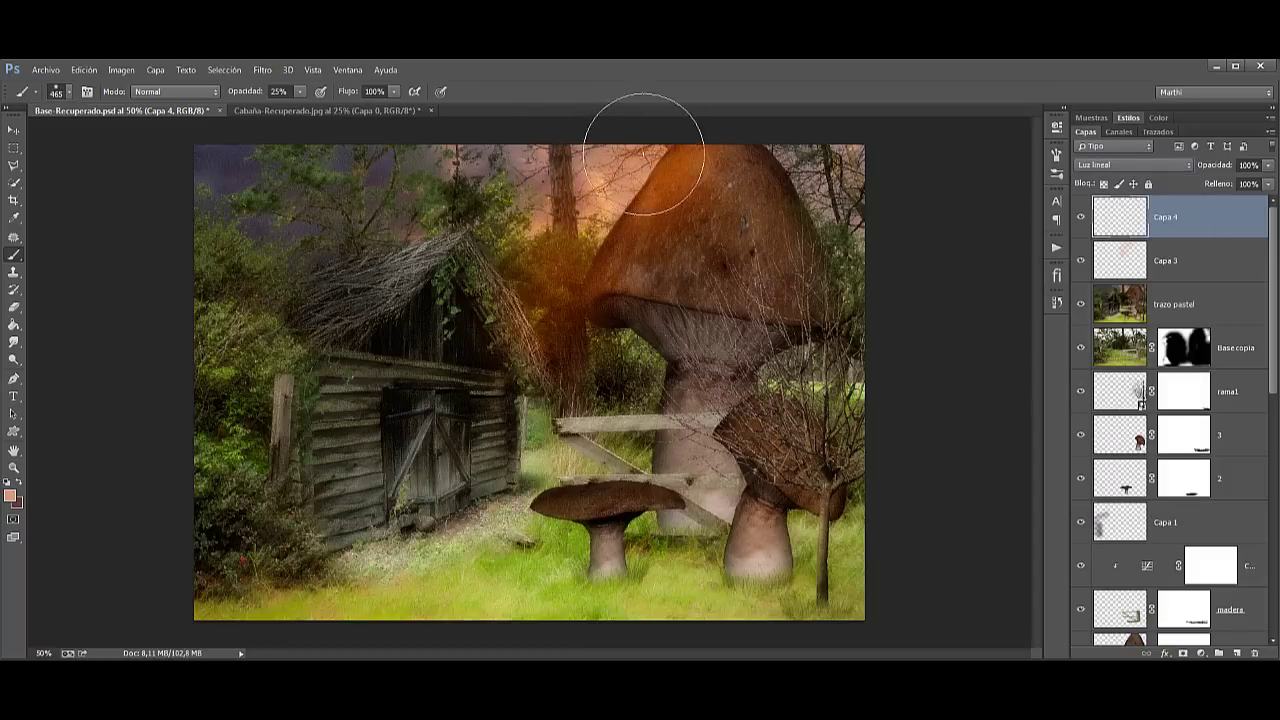
click(688, 137)
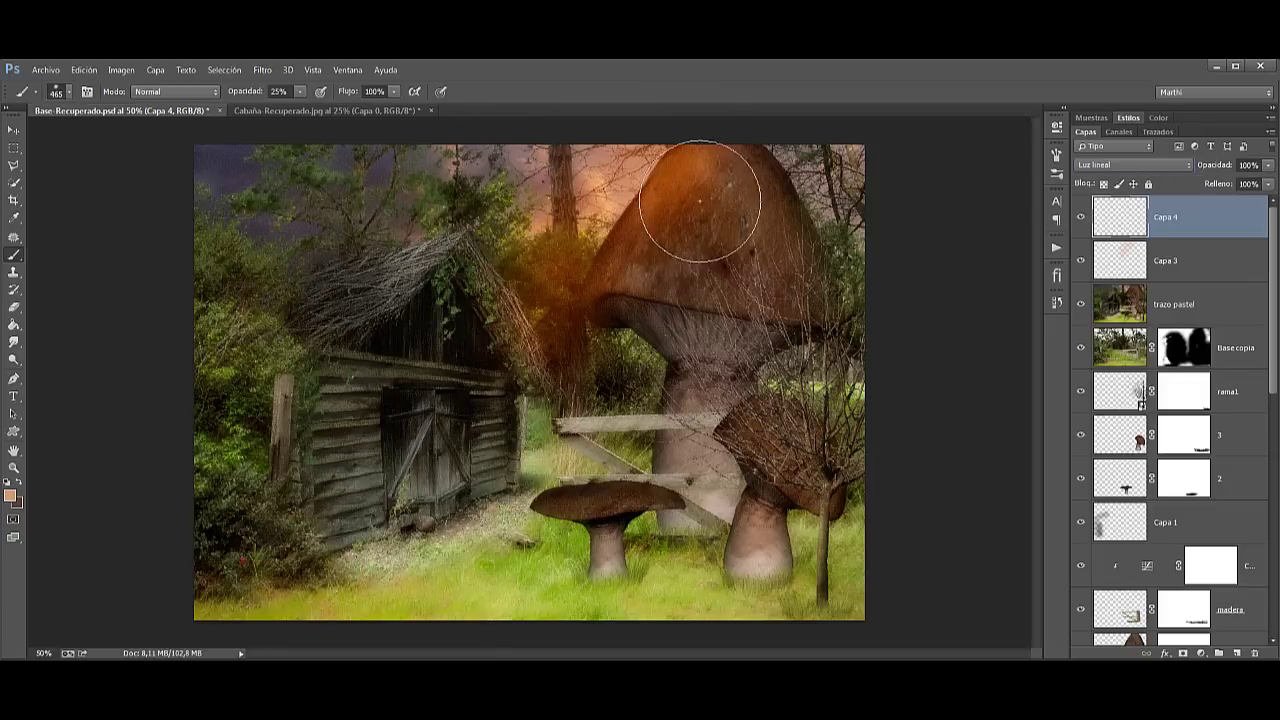
drag(700, 205, 544, 230)
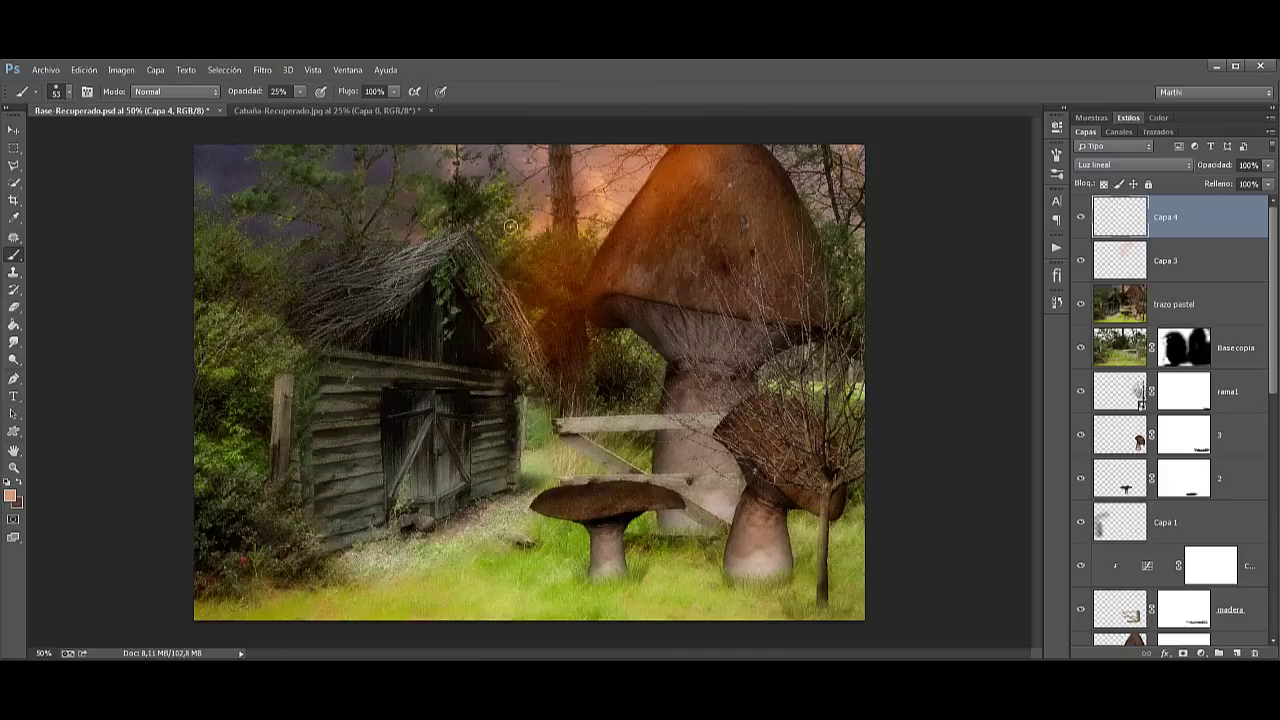
Step: Switch to the light-ray brush preset 1553 at 50% opacity
right_click(456, 212)
drag(908, 323, 907, 520)
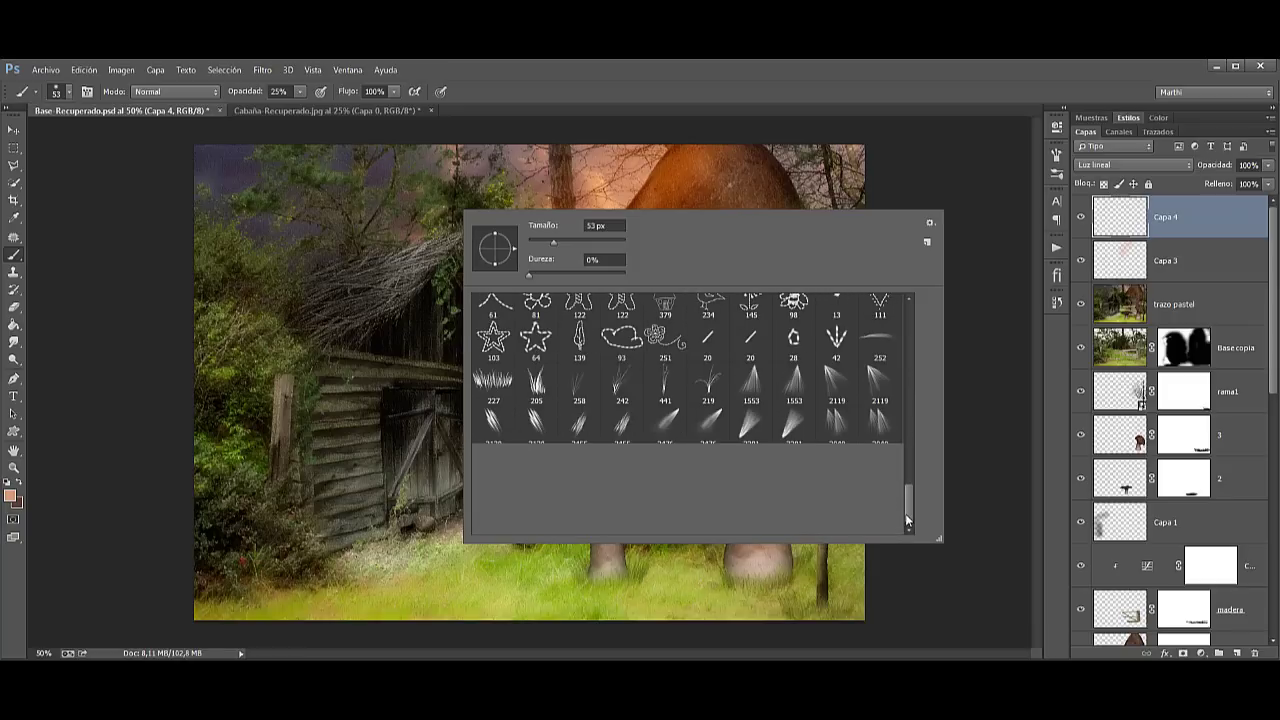
click(756, 383)
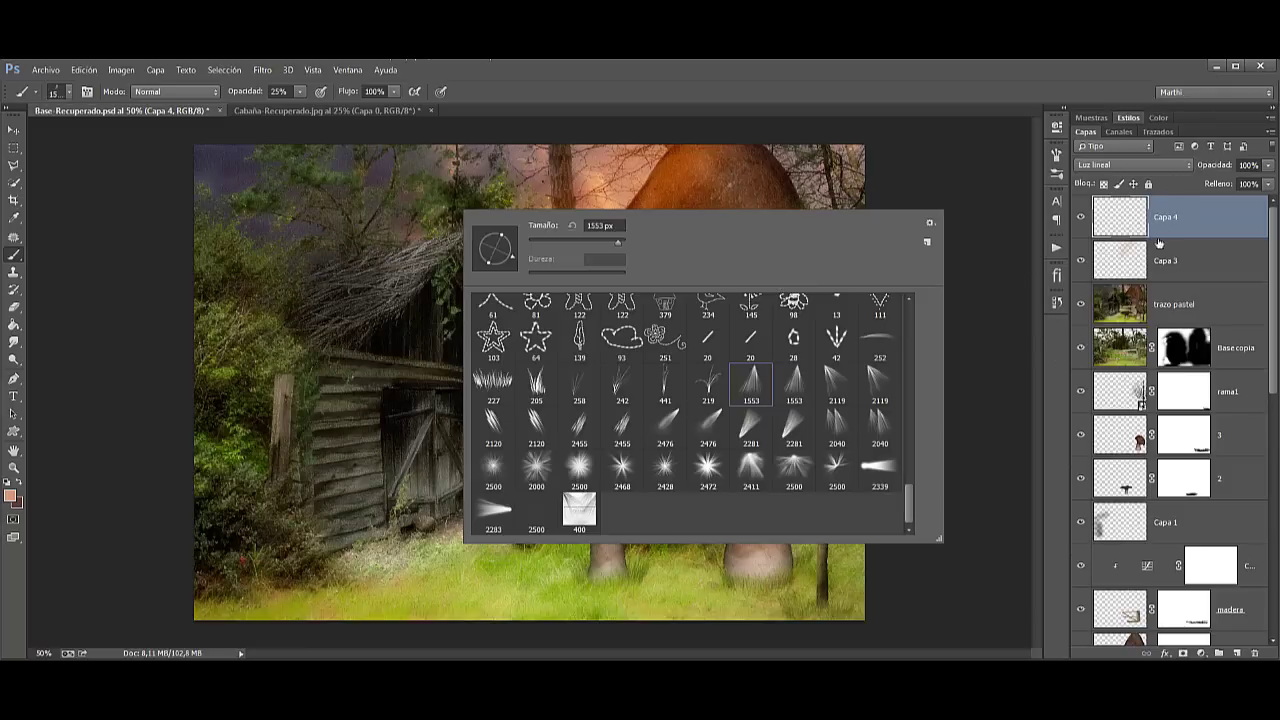
text(50)
key(Return)
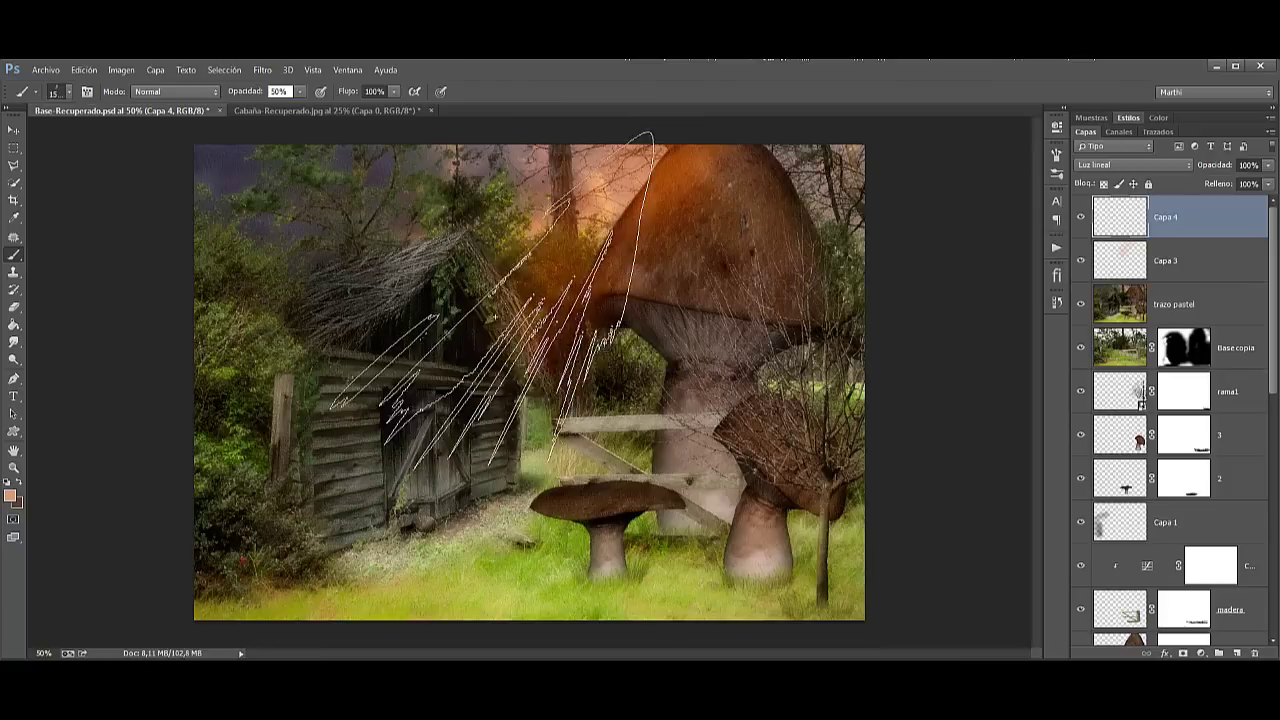
key(Return)
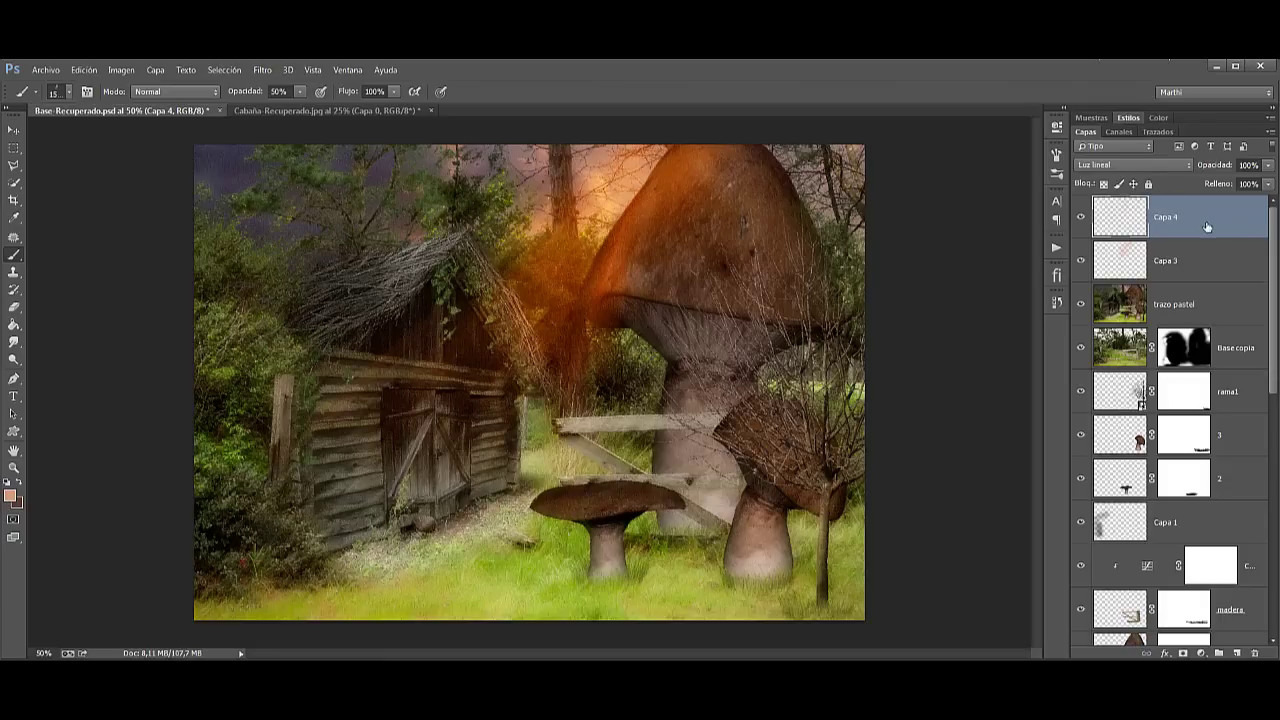
Step: Add Capa 5 above Capa 4 with Luz lineal blending
click(1237, 653)
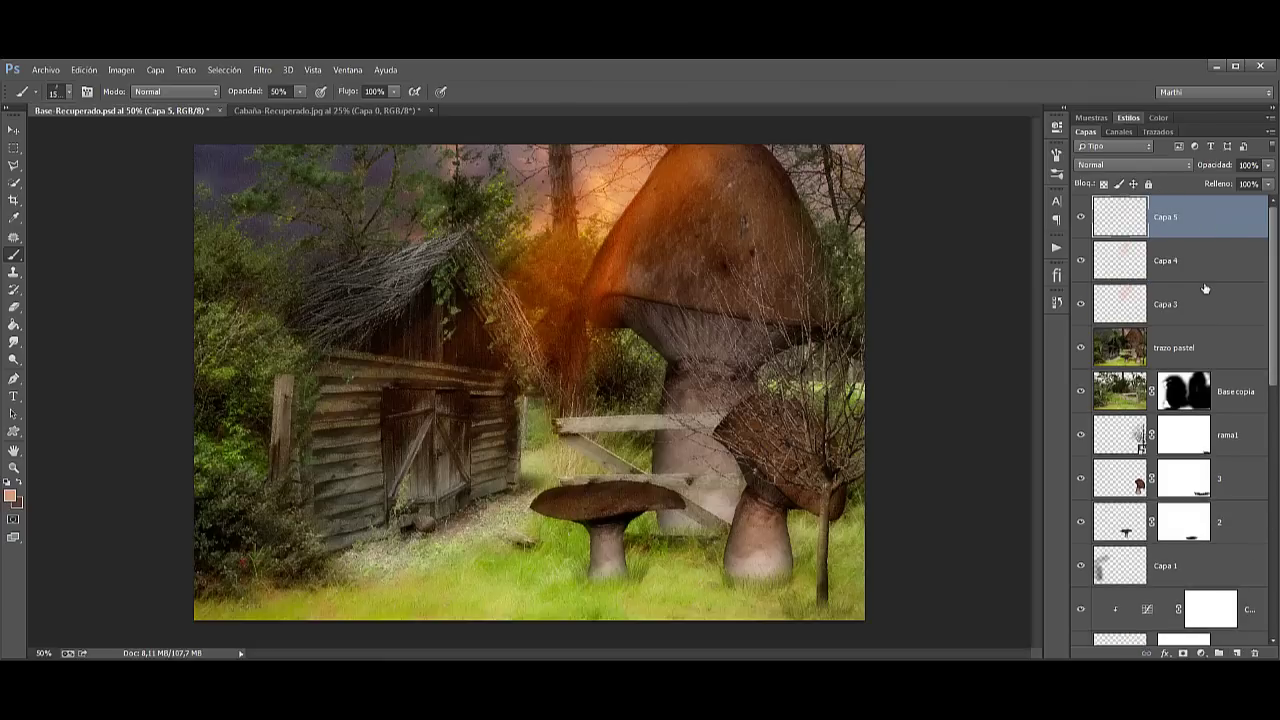
click(1120, 167)
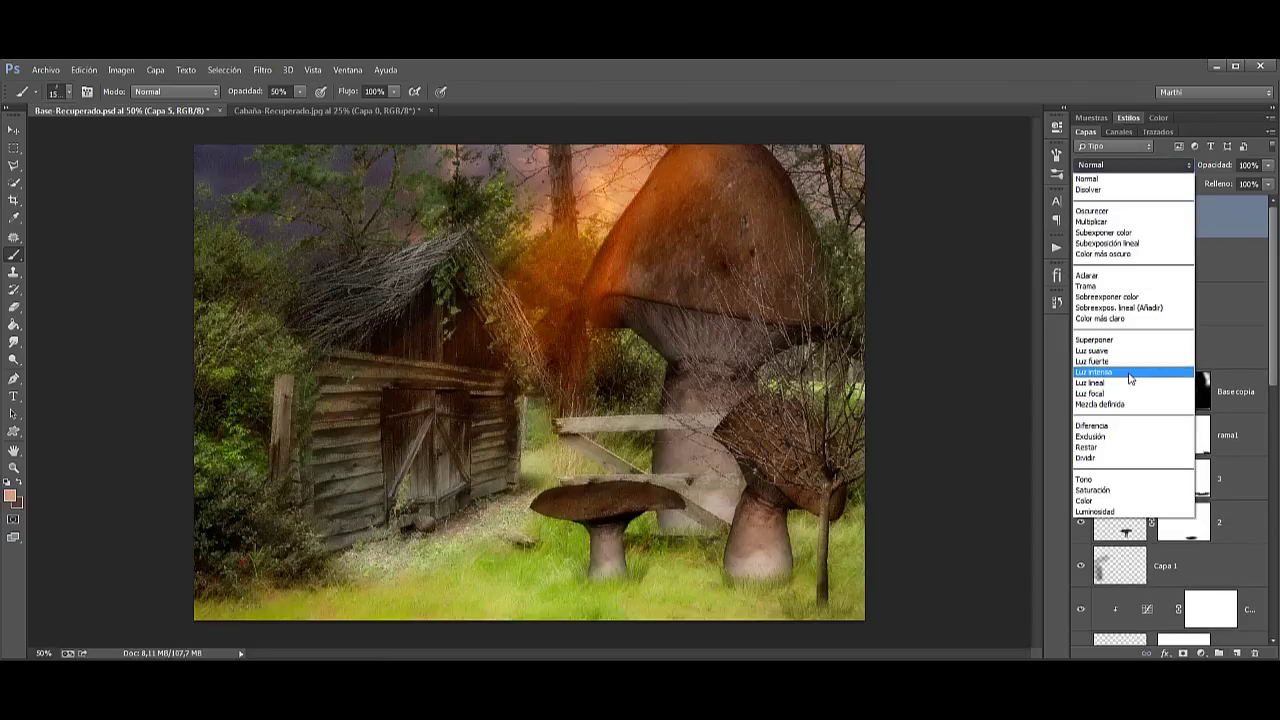
click(1118, 383)
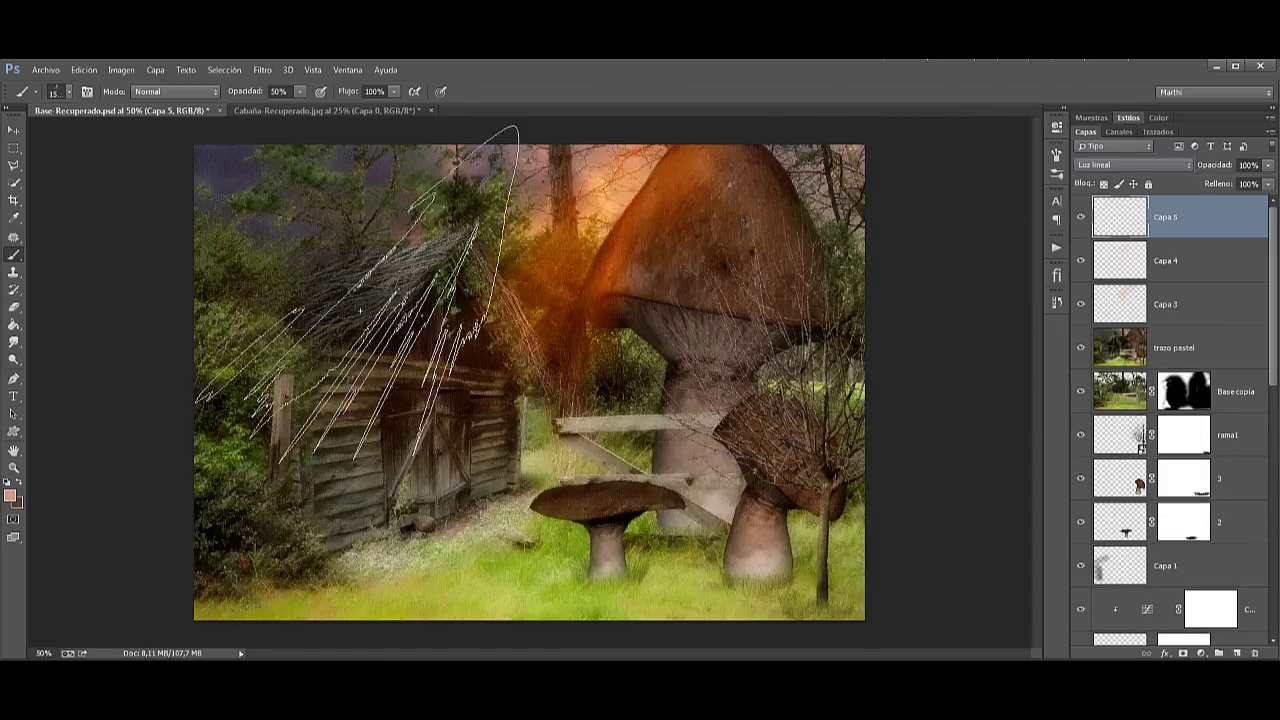
Step: Brush a warm glow on the ground by the barn door with a soft round brush of a few hundred pixels
right_click(490, 318)
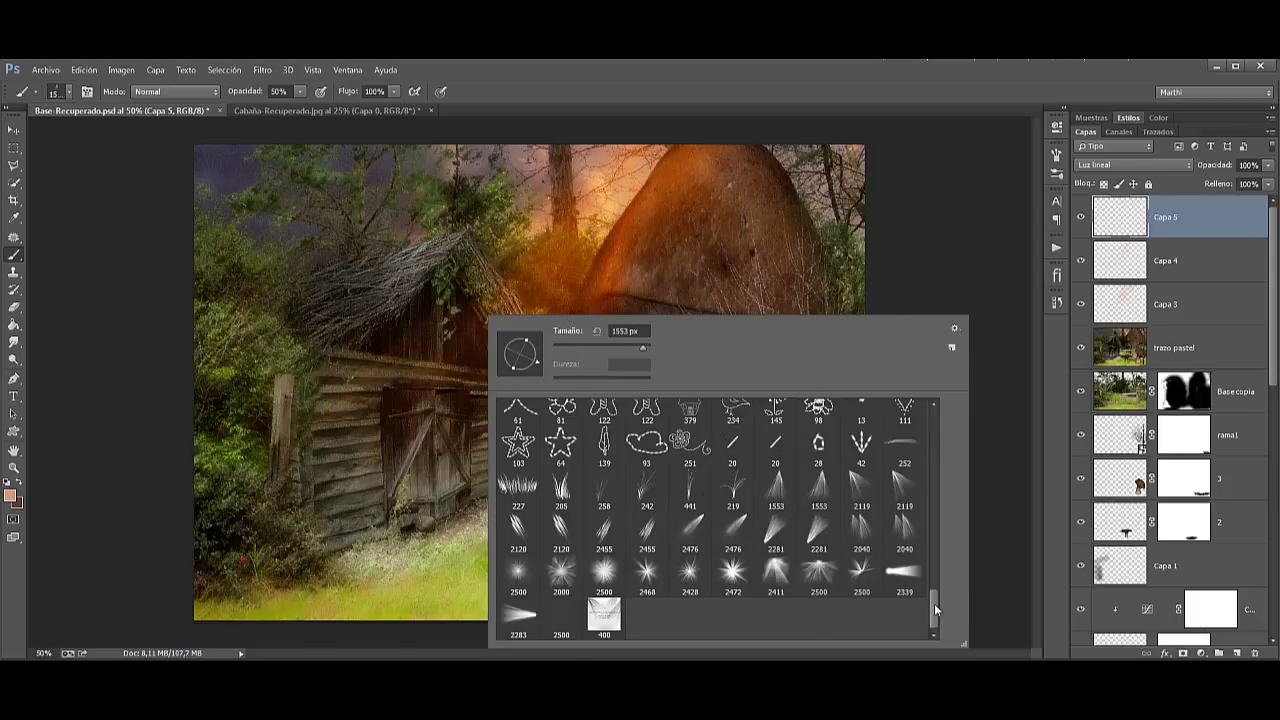
mouse_move(934, 608)
mouse_down()
mouse_move(946, 443)
mouse_move(614, 394)
mouse_up()
click(604, 421)
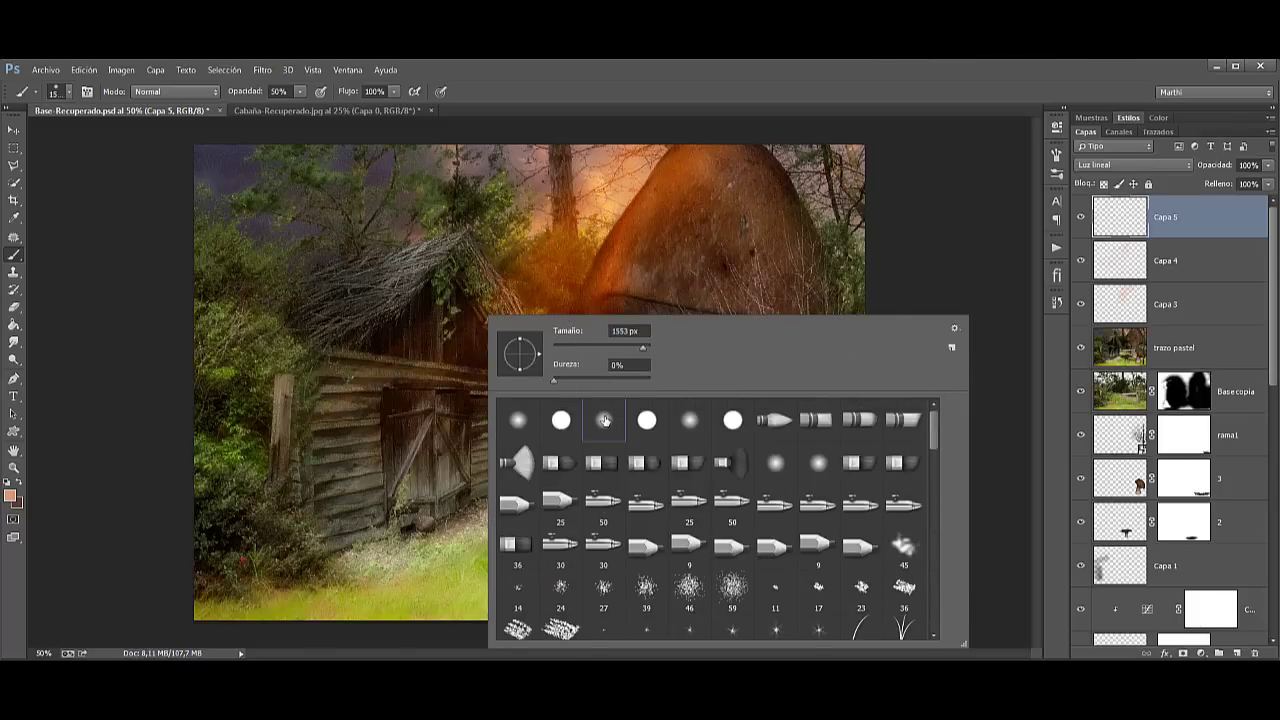
drag(644, 346, 636, 347)
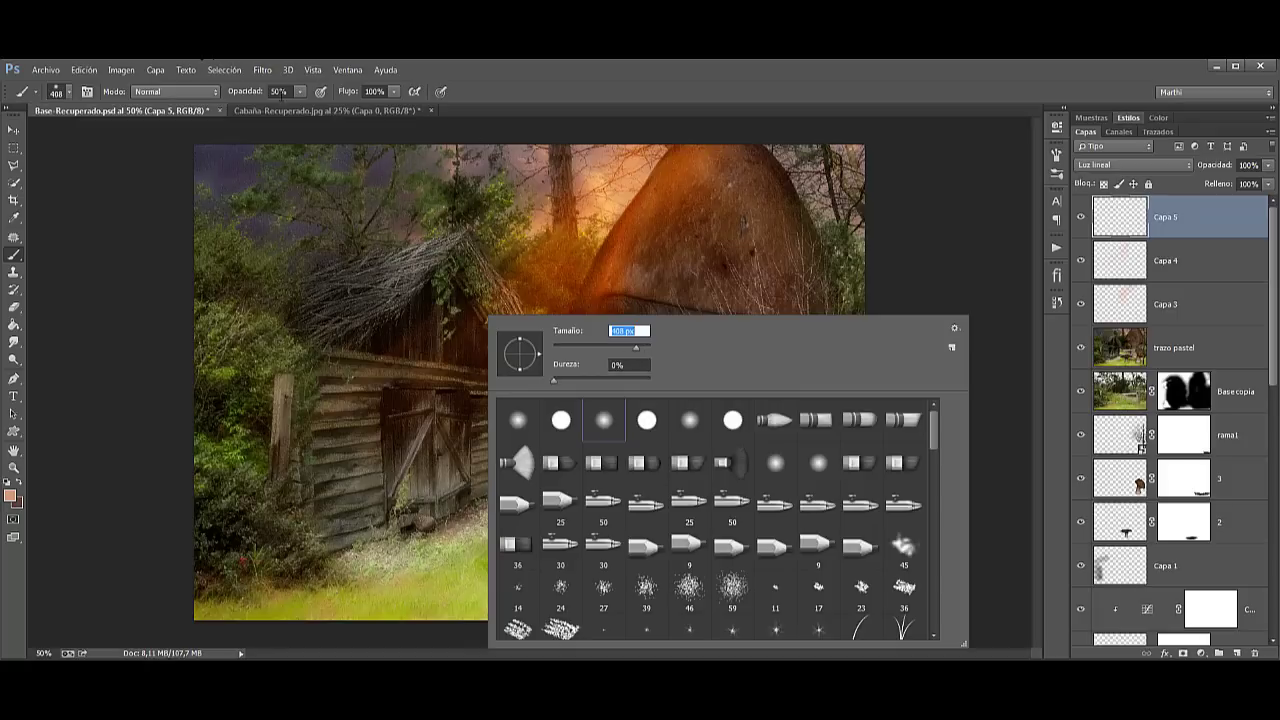
click(278, 91)
text(30)
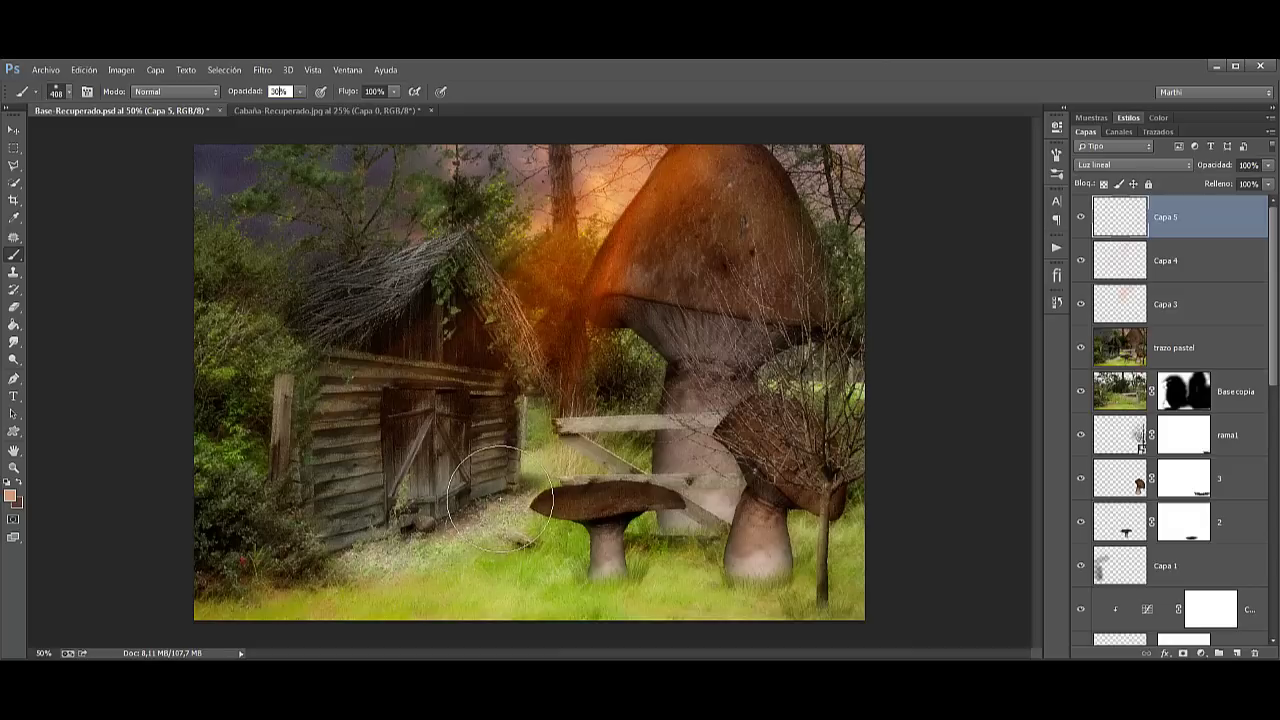
mouse_move(505, 495)
mouse_down()
mouse_move(470, 505)
mouse_move(505, 517)
mouse_move(345, 527)
mouse_up()
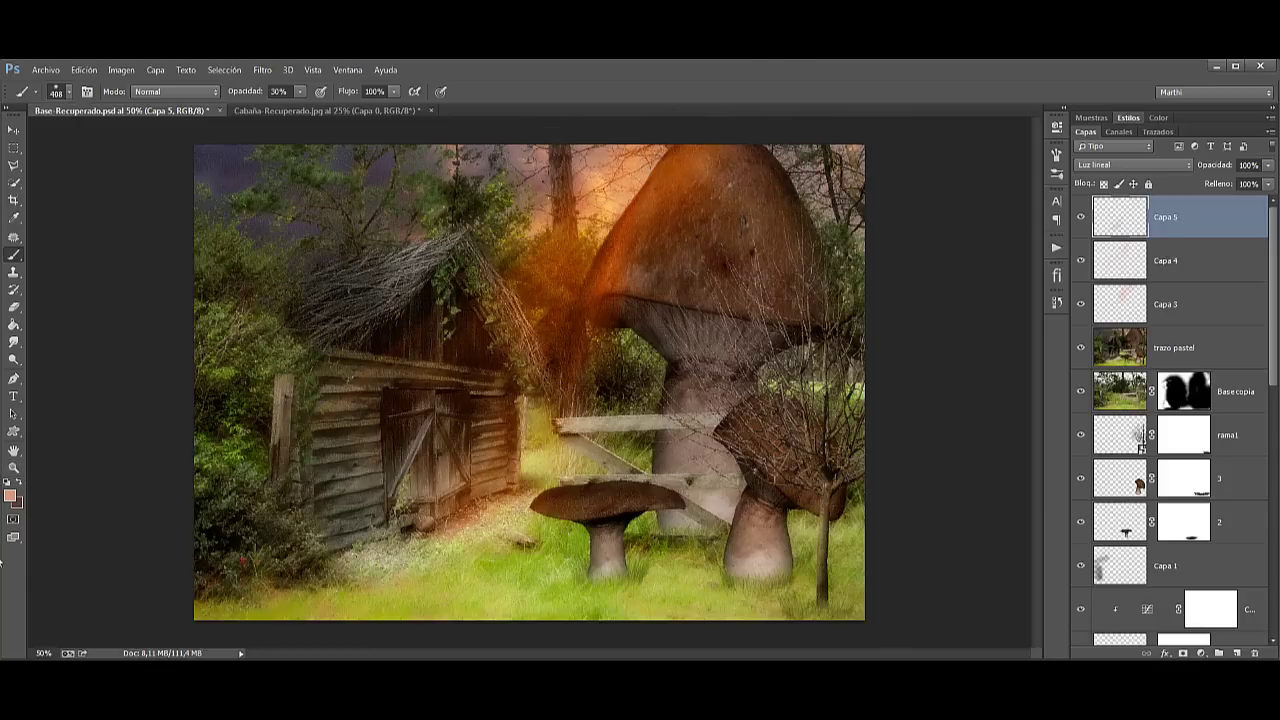
click(14, 467)
drag(618, 306, 640, 315)
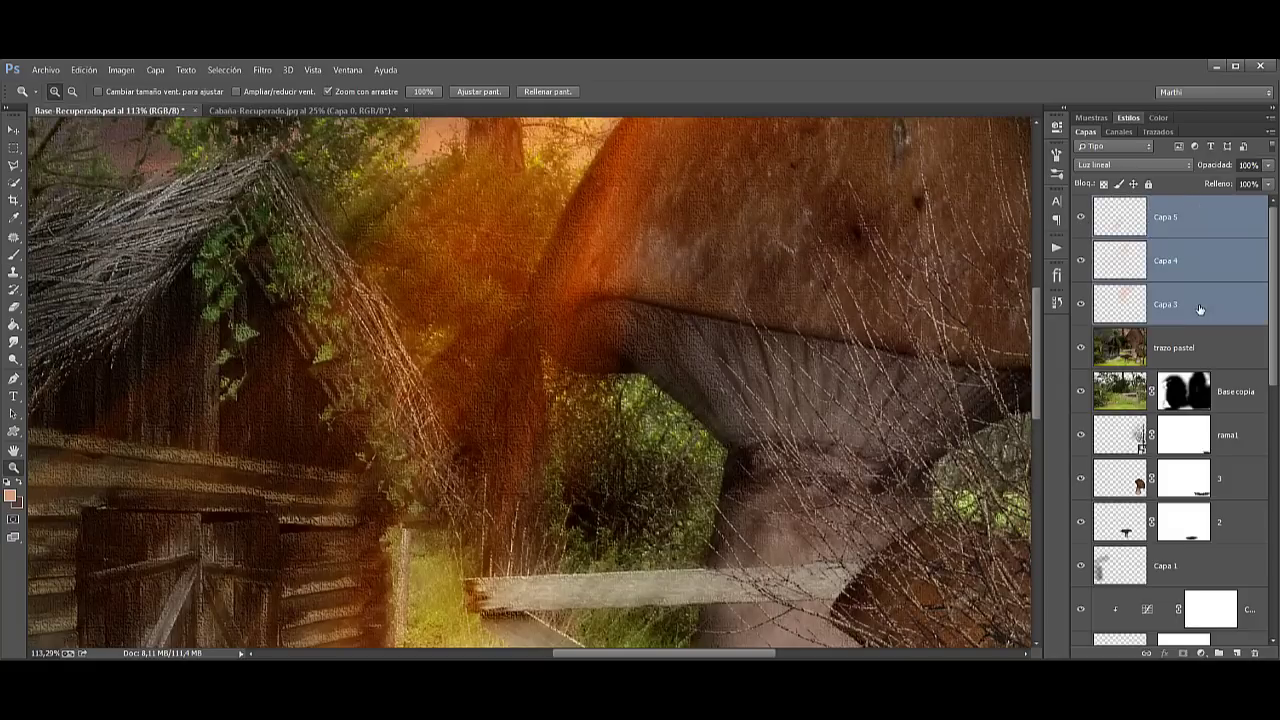
Step: Group Capa 3–5 into a group named 'luz lineal' with a white layer mask
key(ctrl+g)
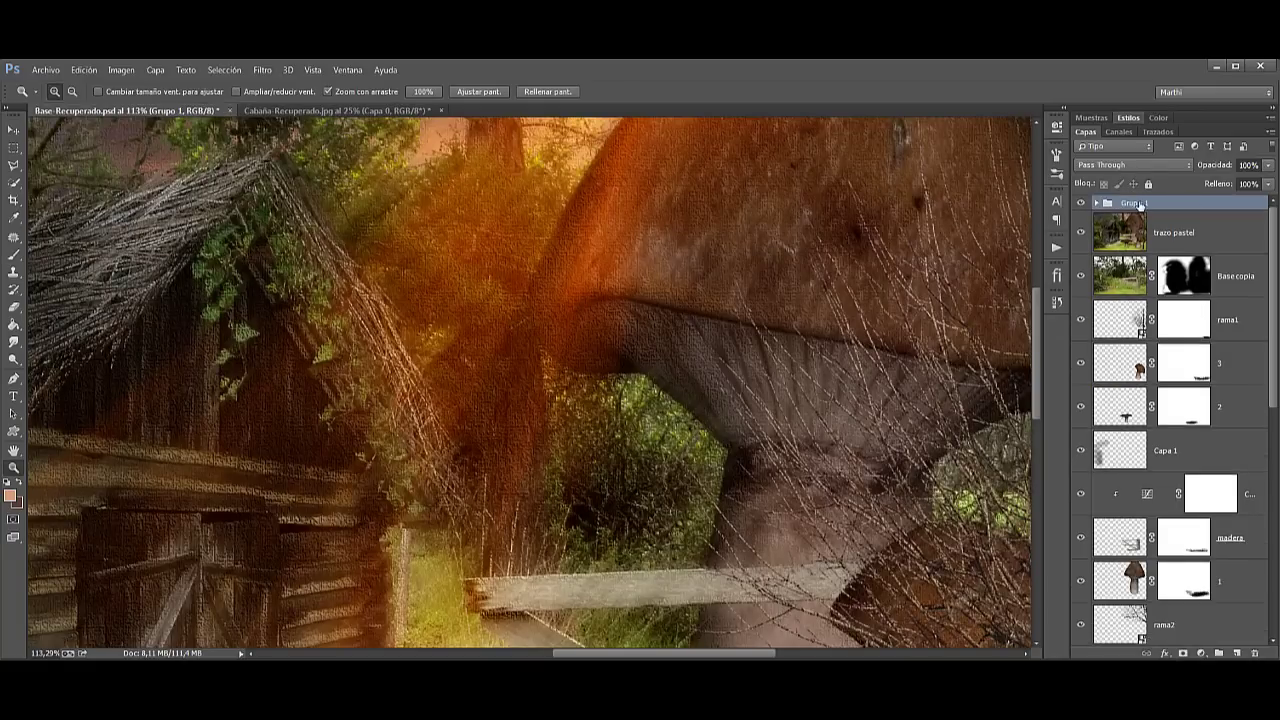
double_click(1139, 204)
text(luz lineal)
key(Return)
click(1184, 653)
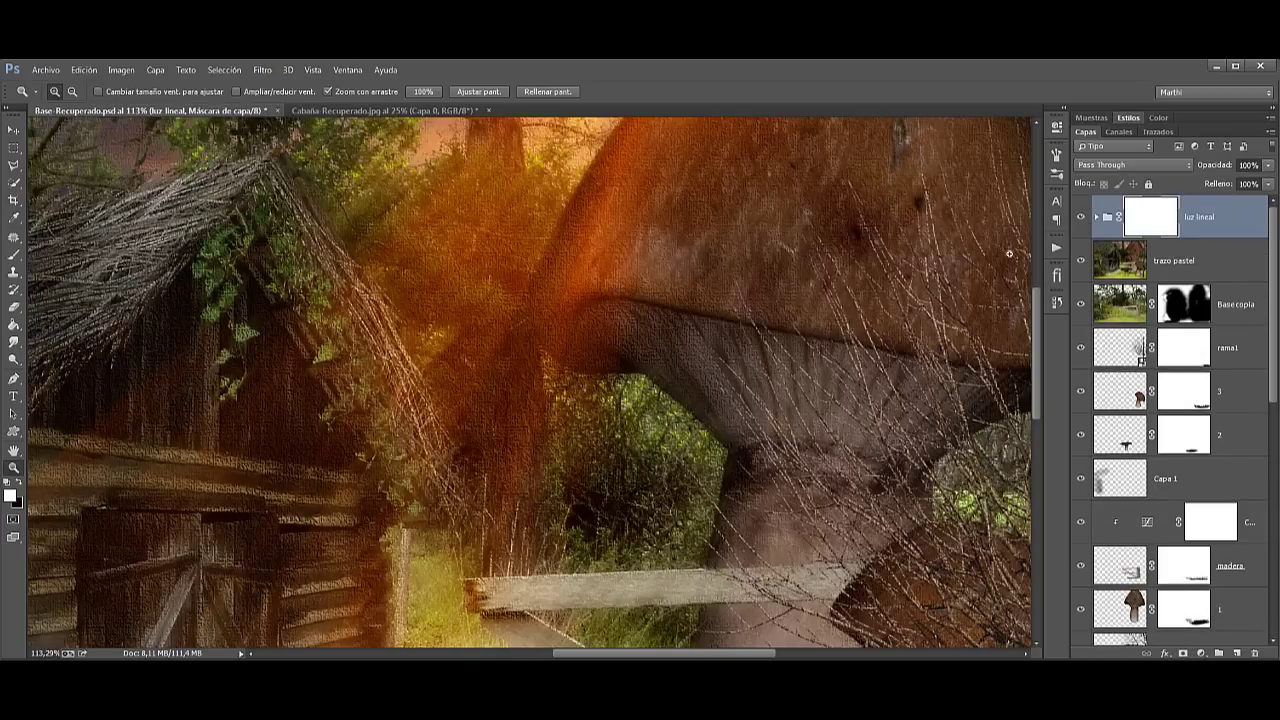
Step: Set the brush to 136 px at 59% opacity
key(b)
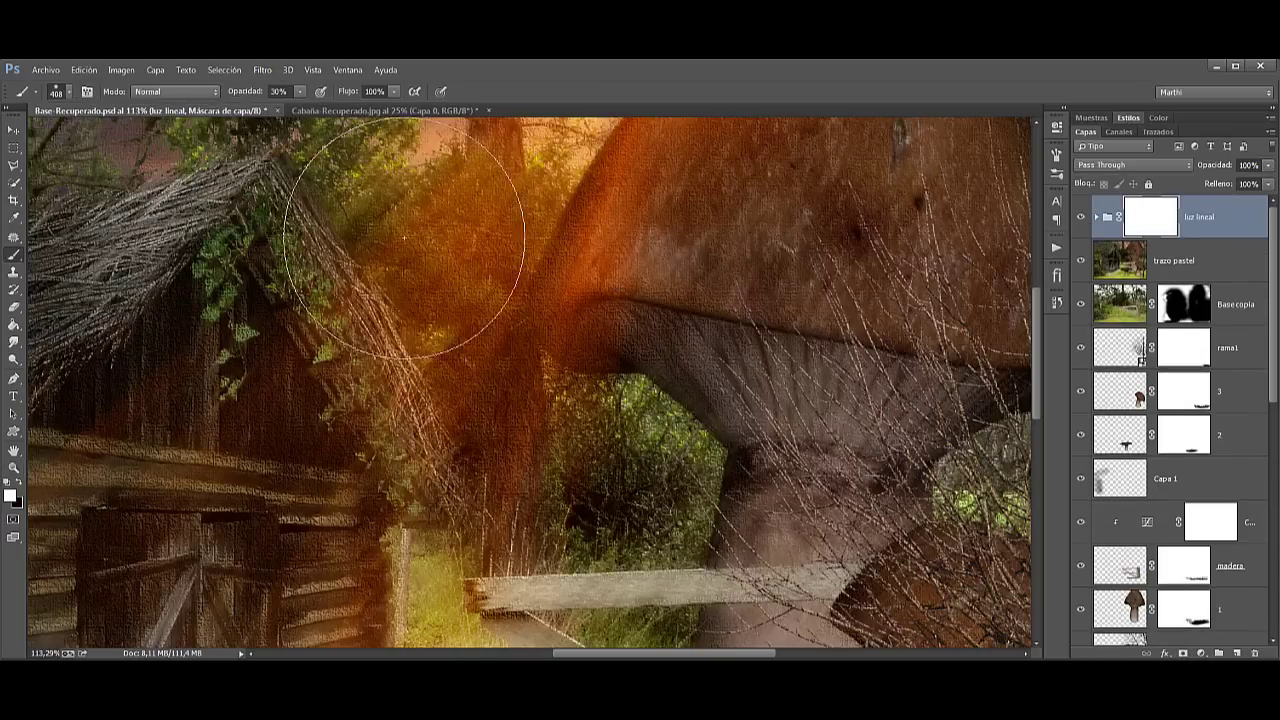
right_click(620, 325)
text(48)
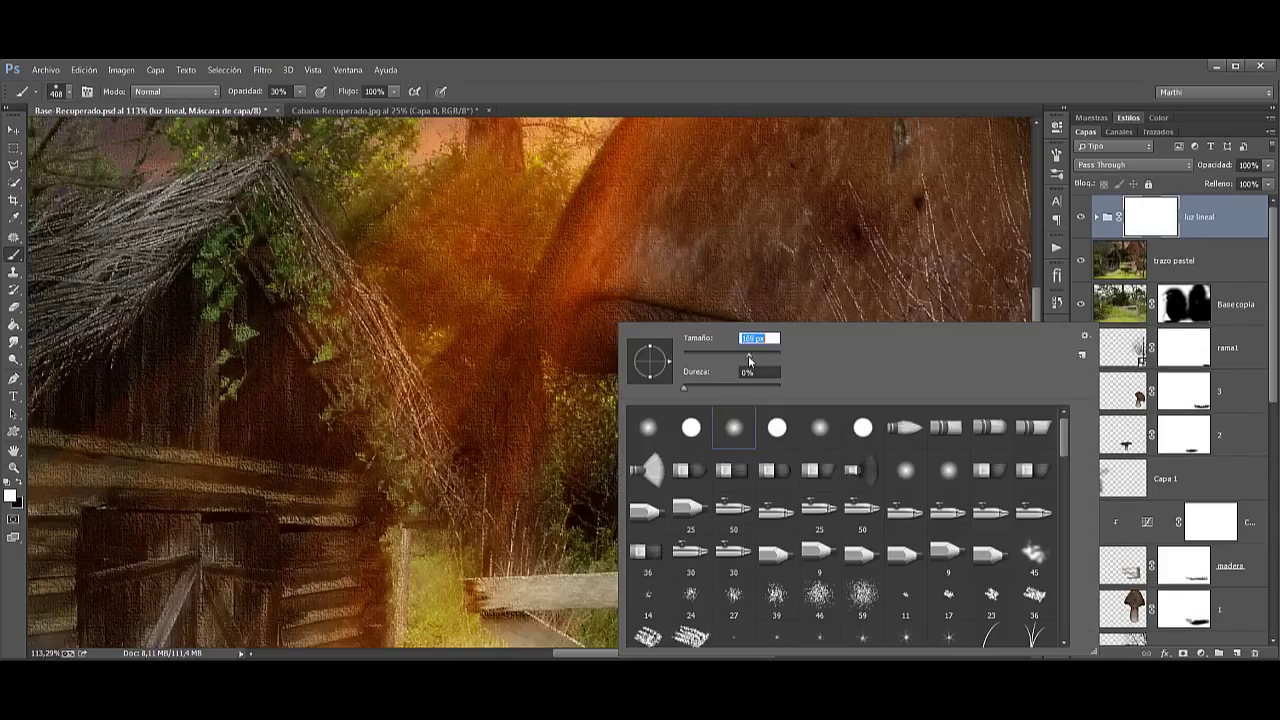
key(Return)
text(136)
key(Return)
click(255, 92)
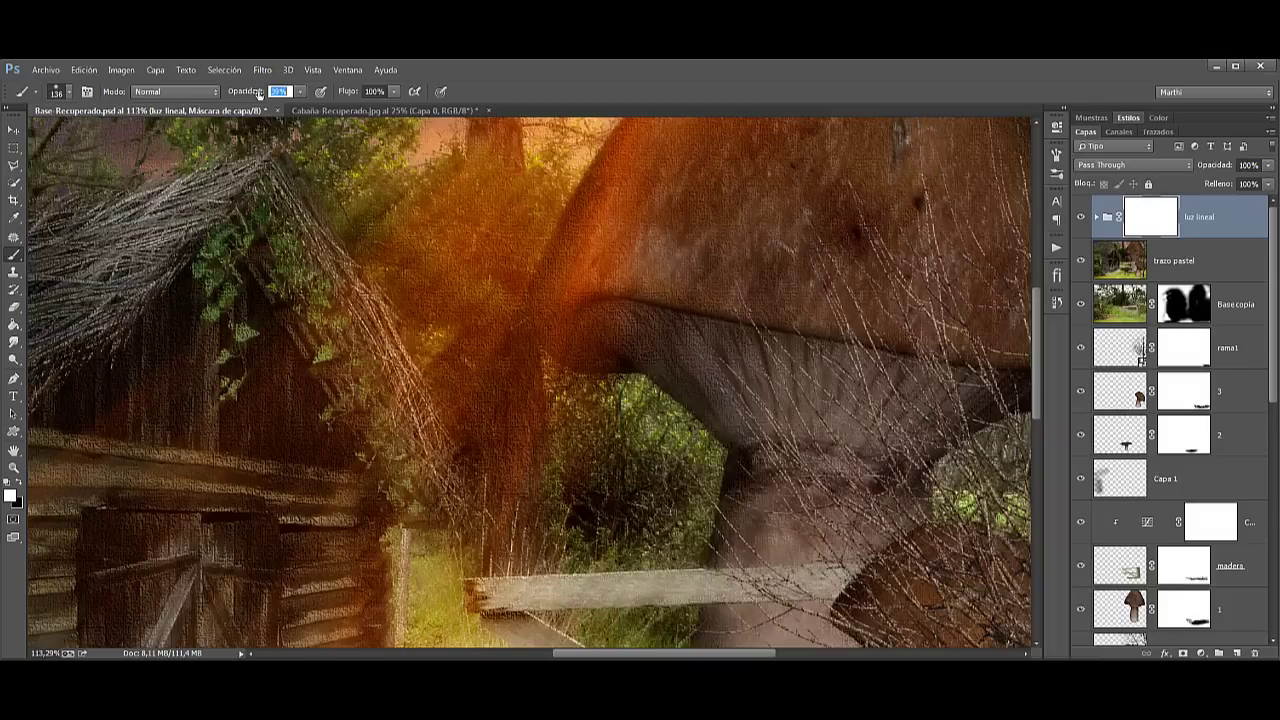
text(59)
key(Return)
Step: Paint black on the group mask along the mushroom cap's underside, then fit the image on screen
drag(657, 357, 606, 345)
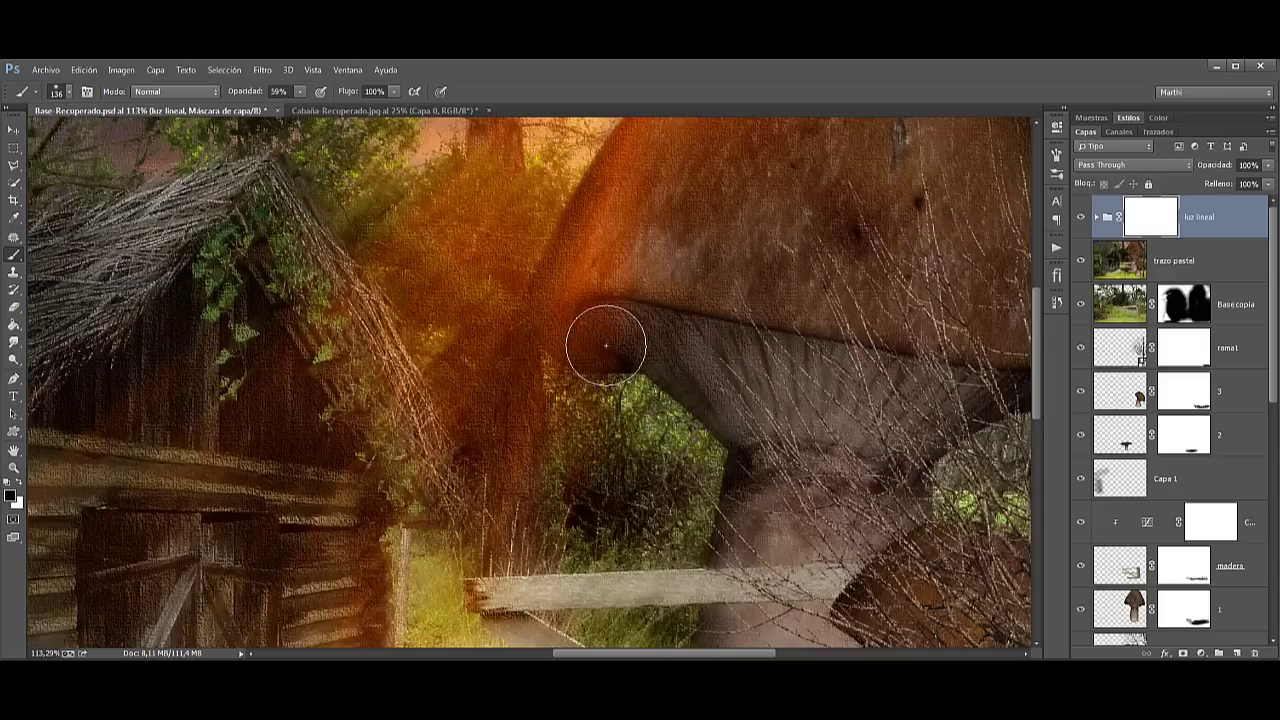
mouse_move(606, 345)
mouse_down()
mouse_move(623, 337)
mouse_move(591, 337)
mouse_move(629, 357)
mouse_move(603, 351)
mouse_move(620, 332)
mouse_move(729, 357)
mouse_move(623, 360)
mouse_move(656, 339)
mouse_up()
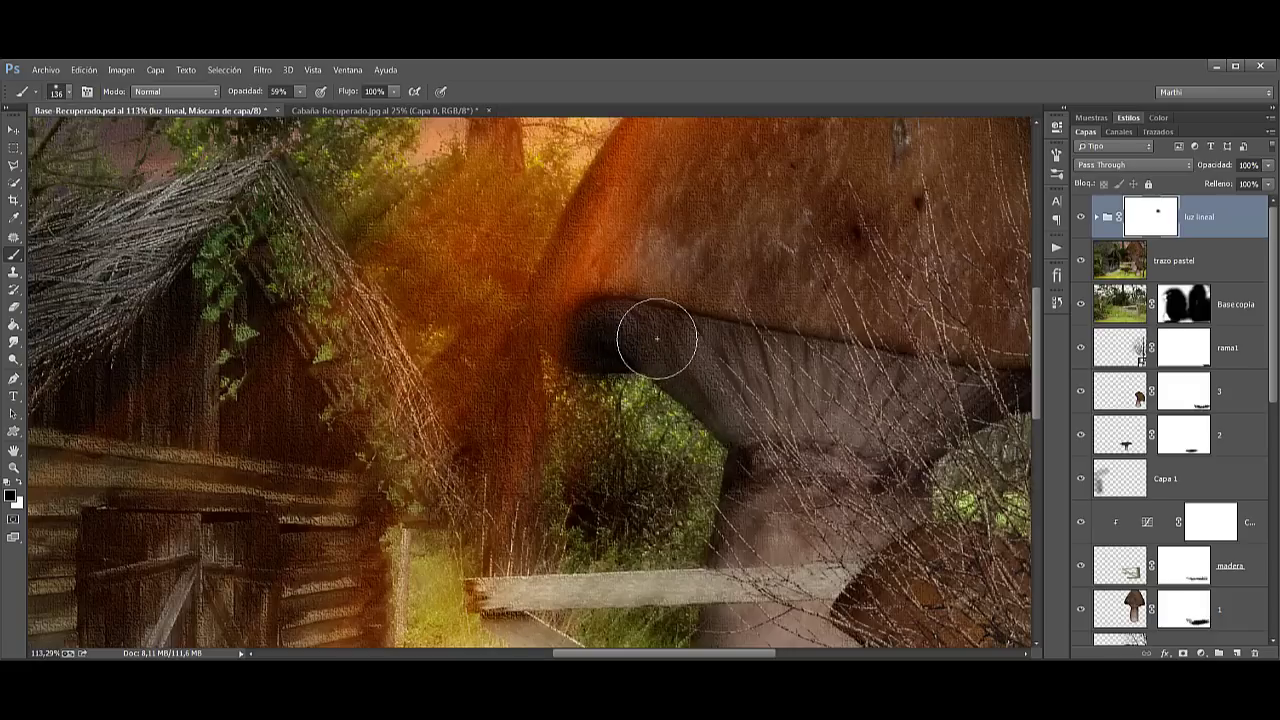
click(14, 467)
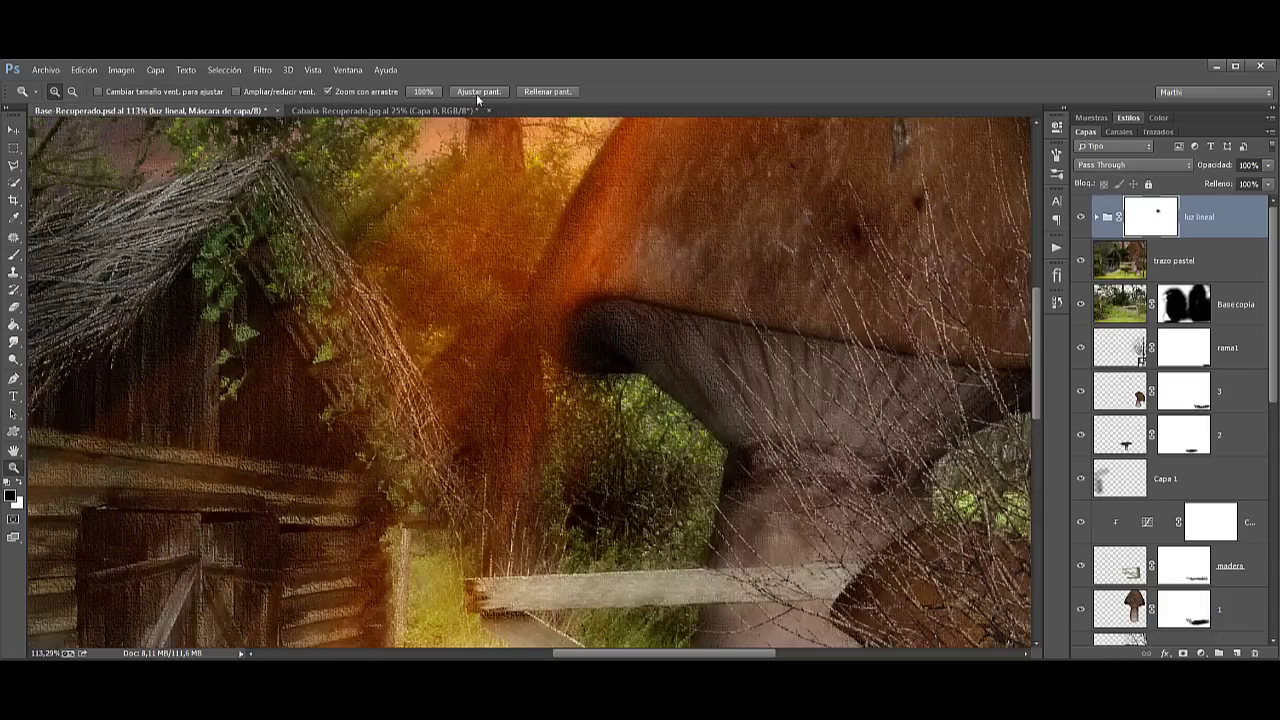
click(479, 91)
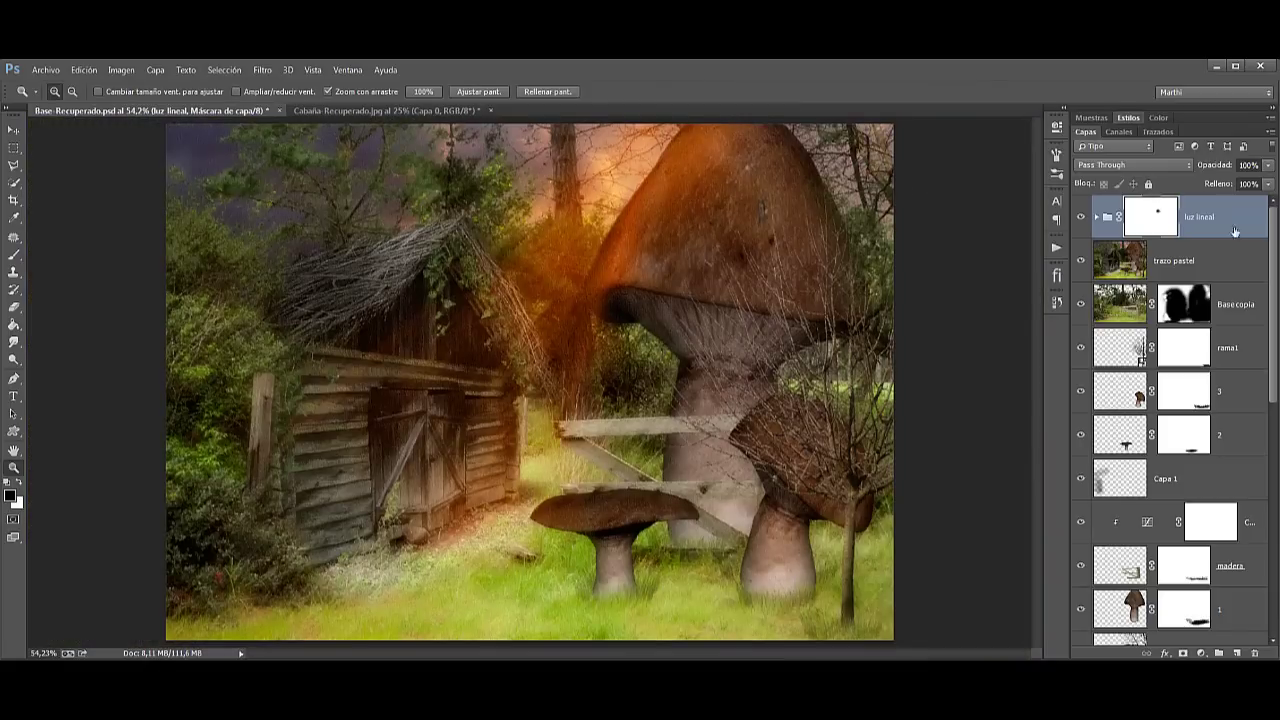
Step: Paint white to restore some glow along the cap's left edge at about 45% opacity
click(15, 256)
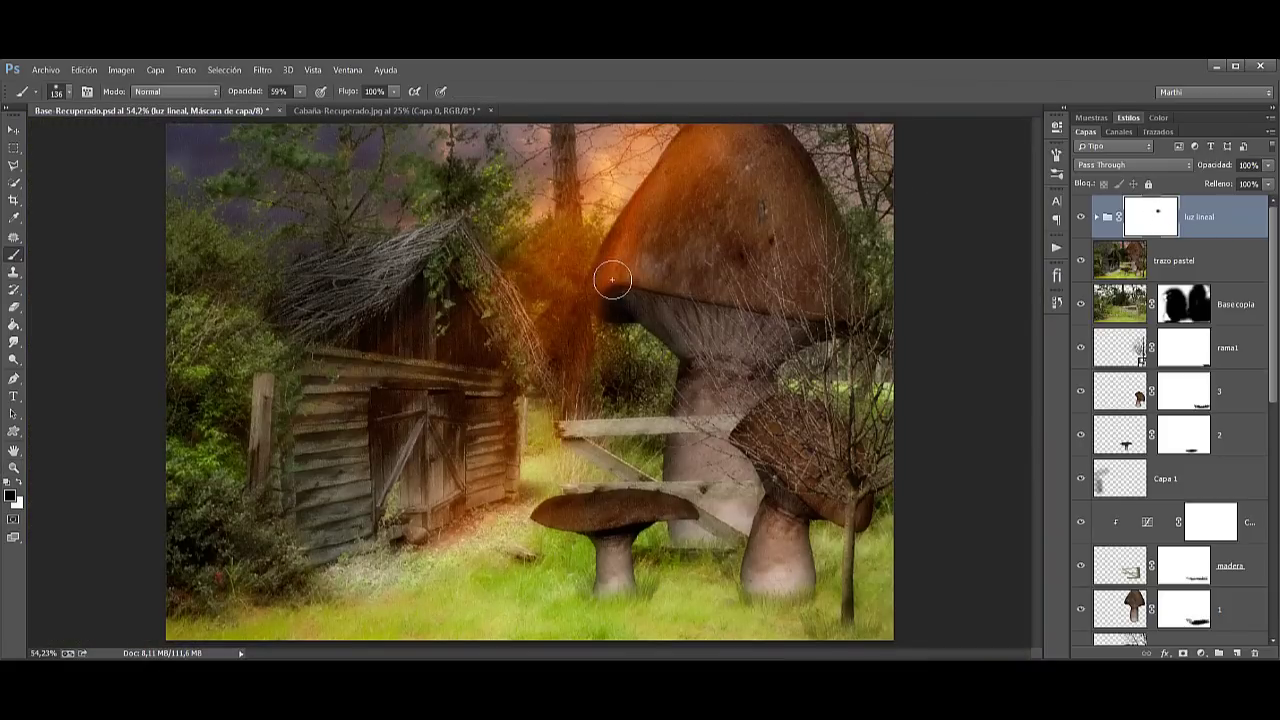
key(x)
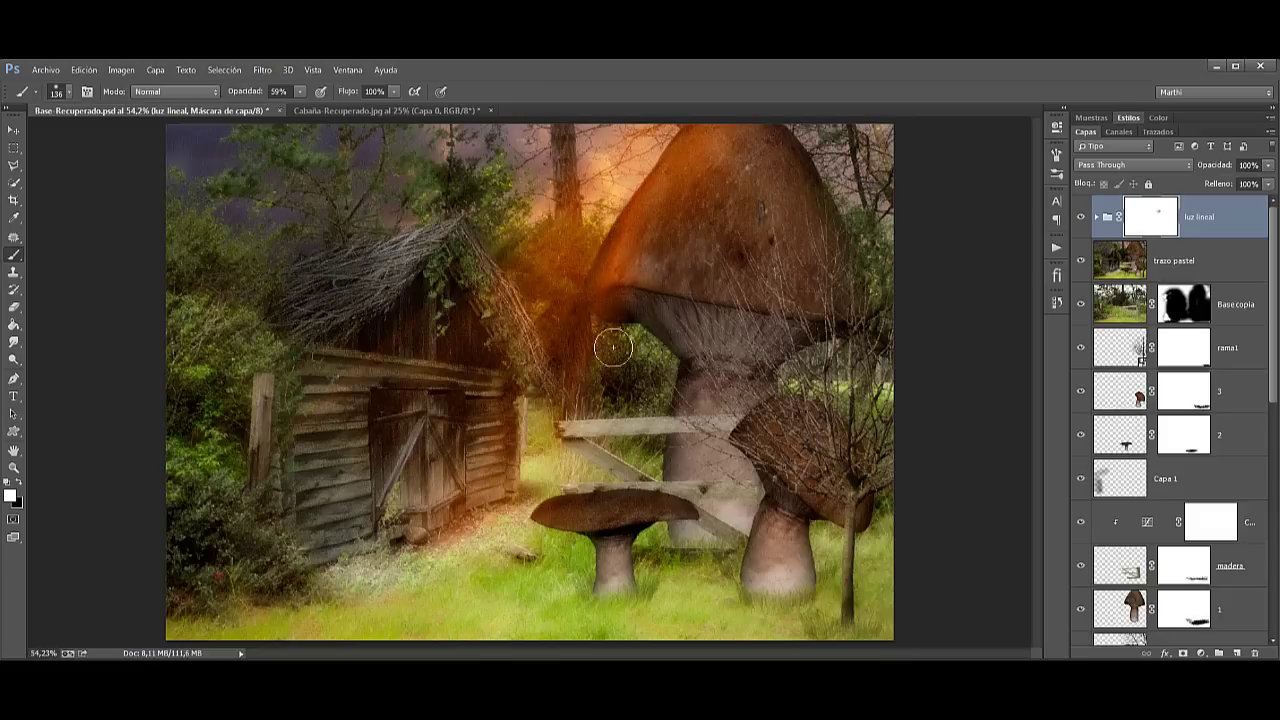
drag(612, 305, 625, 350)
drag(640, 294, 626, 337)
drag(255, 94, 229, 91)
mouse_move(657, 311)
mouse_down()
mouse_move(611, 297)
mouse_move(657, 280)
mouse_move(640, 283)
mouse_up()
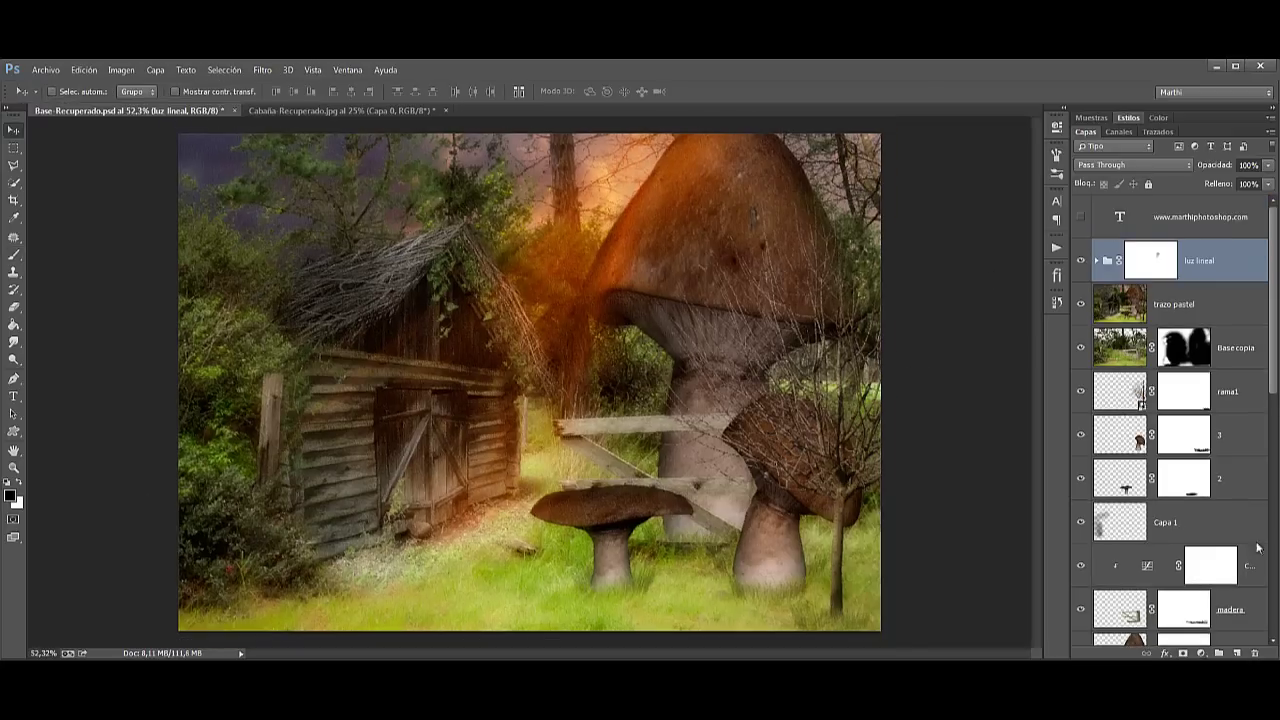
Step: Add Capa 6 above the luz lineal group with Multiplicar blending, ready to paint with the Brush
click(1235, 652)
click(1125, 164)
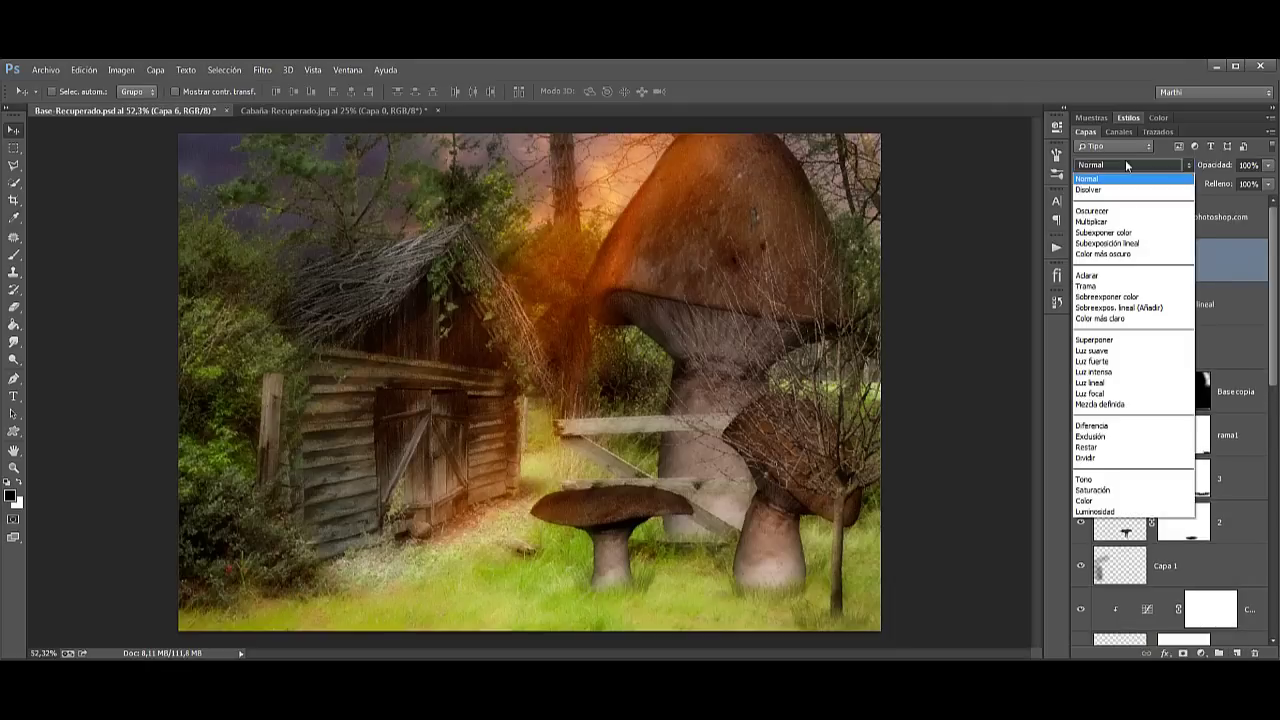
click(1092, 221)
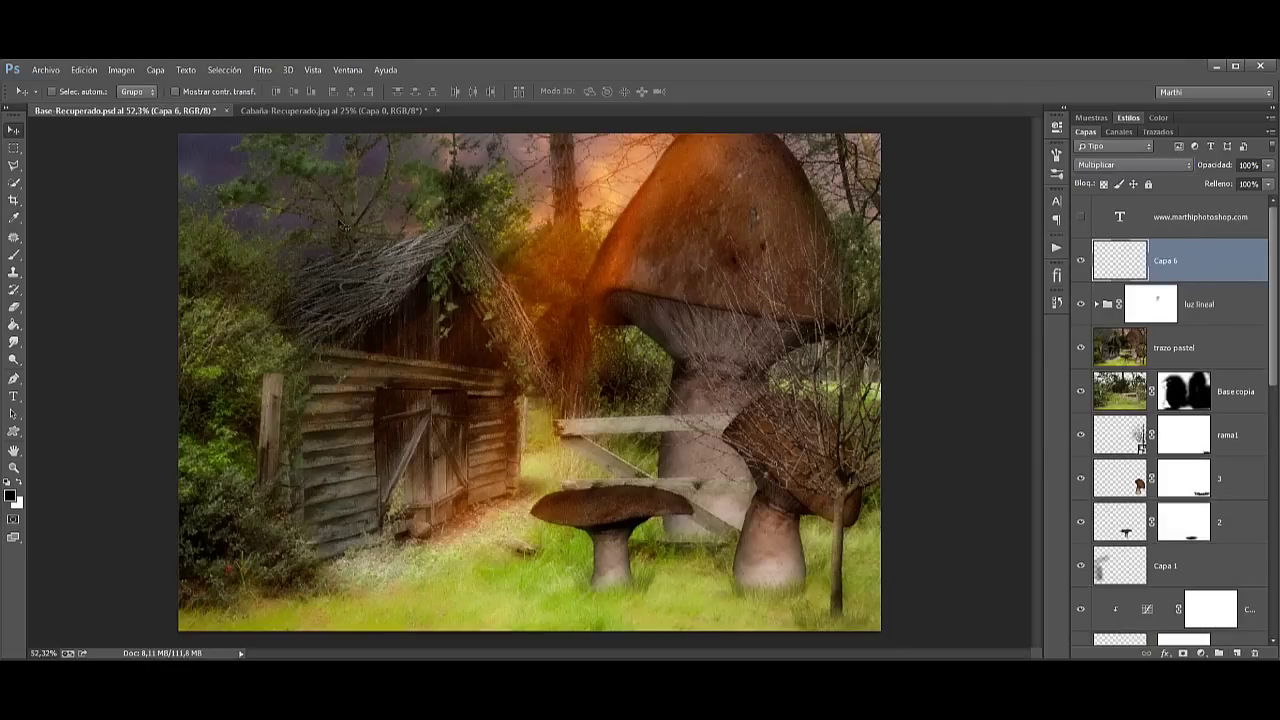
click(14, 254)
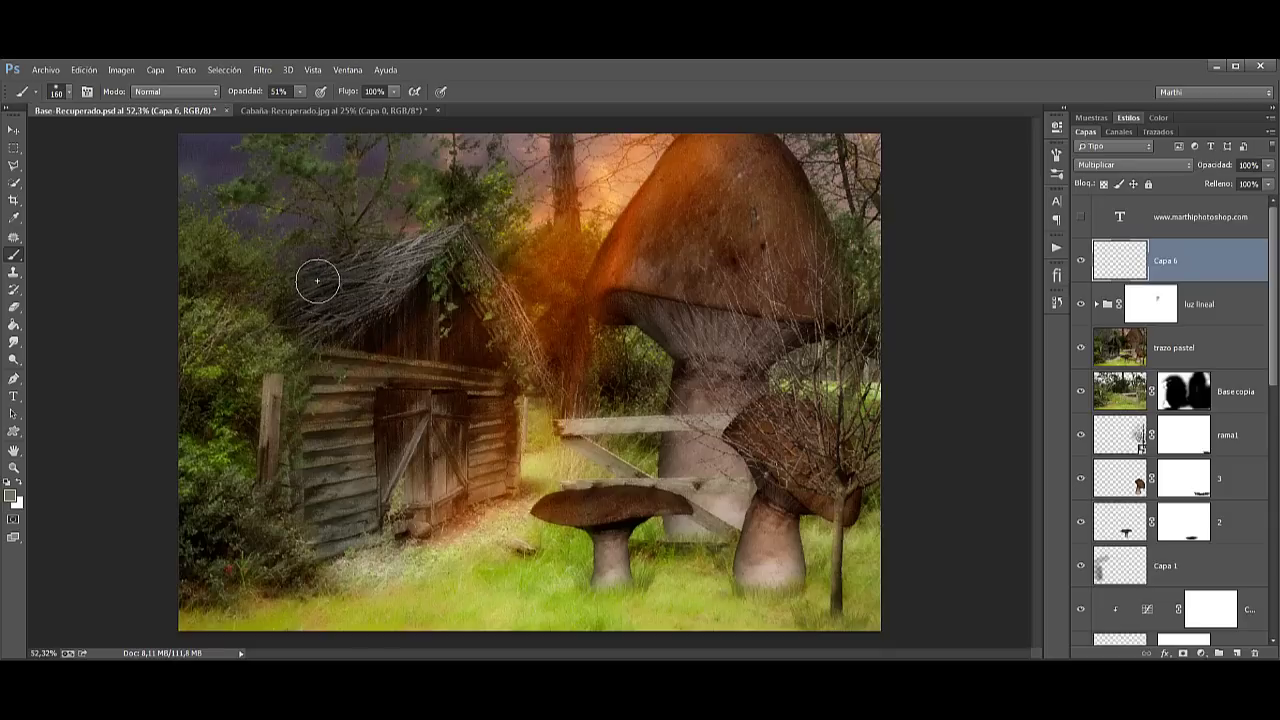
Step: With a 684 px brush at 40% opacity, darken the upper-left corner and left-edge foliage
drag(319, 284, 411, 267)
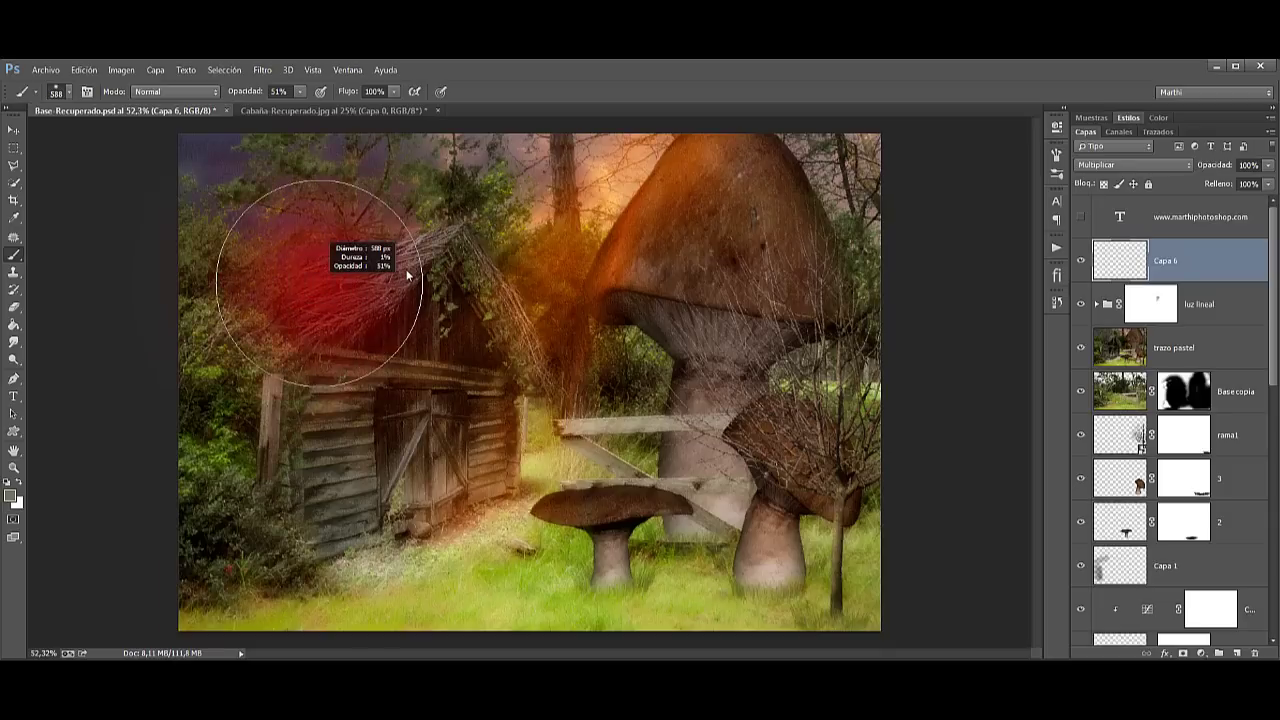
click(199, 187)
drag(206, 286, 194, 337)
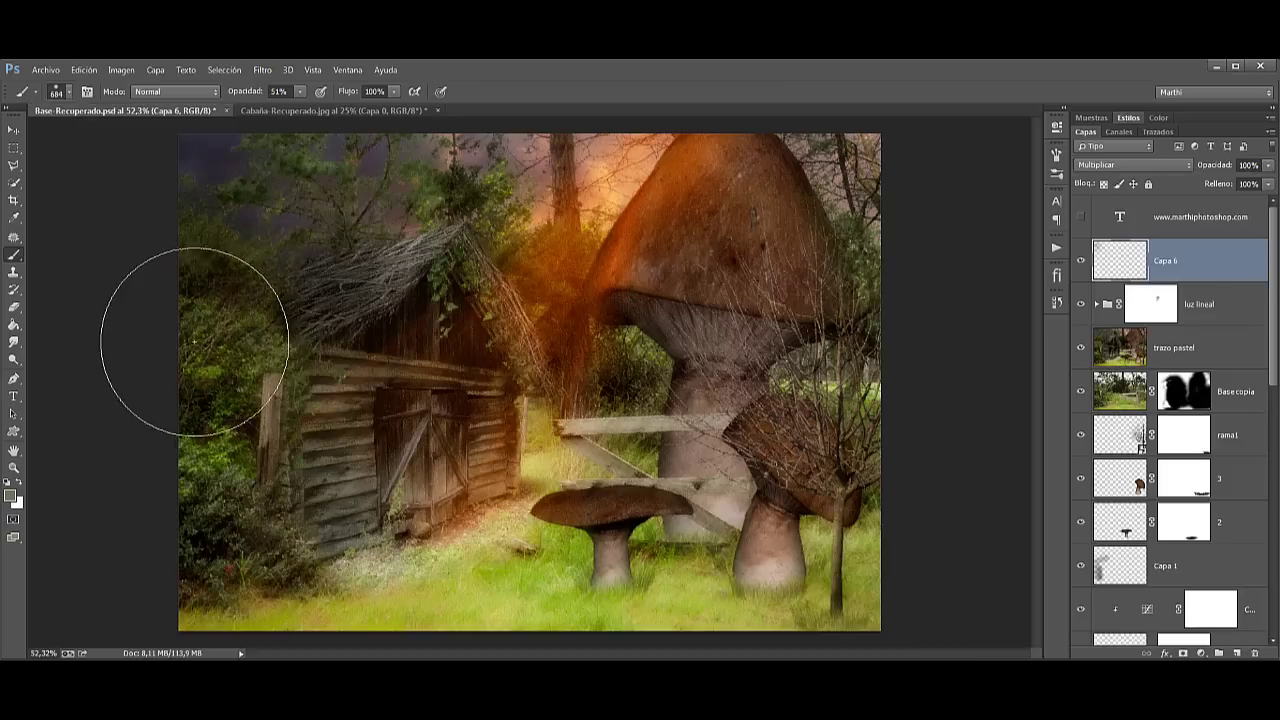
drag(251, 91, 246, 91)
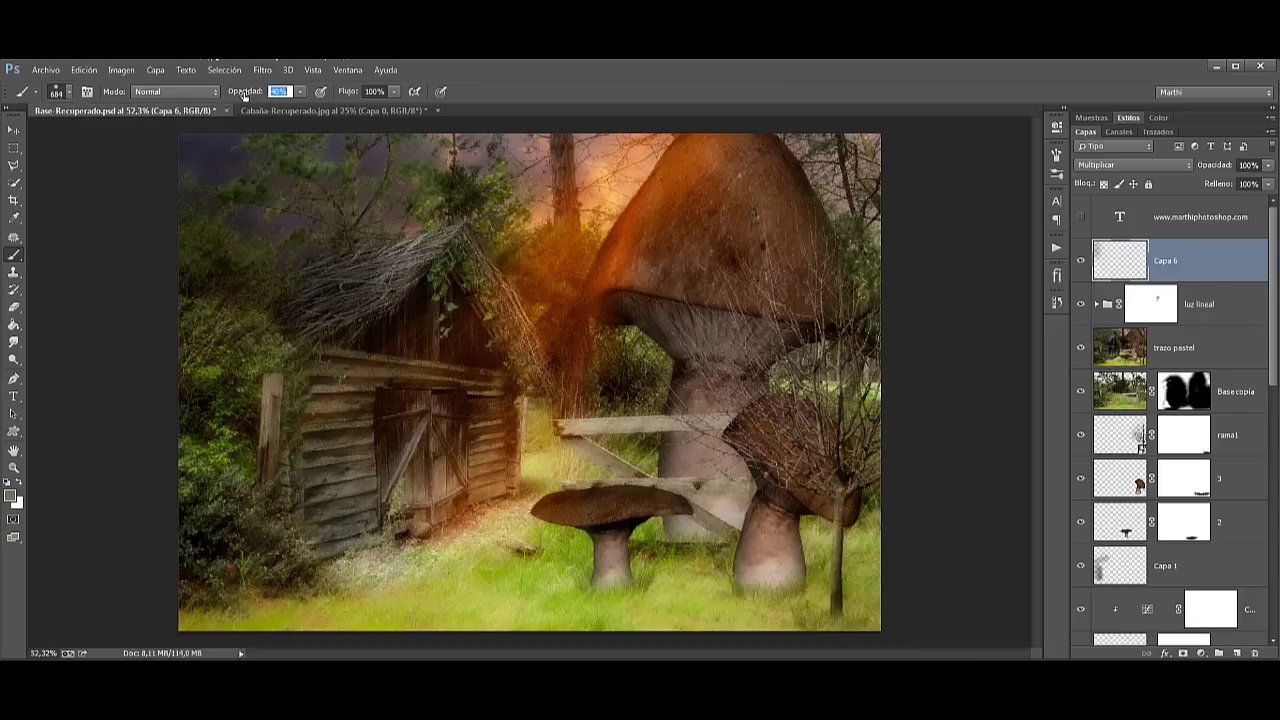
mouse_move(171, 272)
mouse_down()
mouse_move(182, 568)
mouse_move(500, 560)
mouse_up()
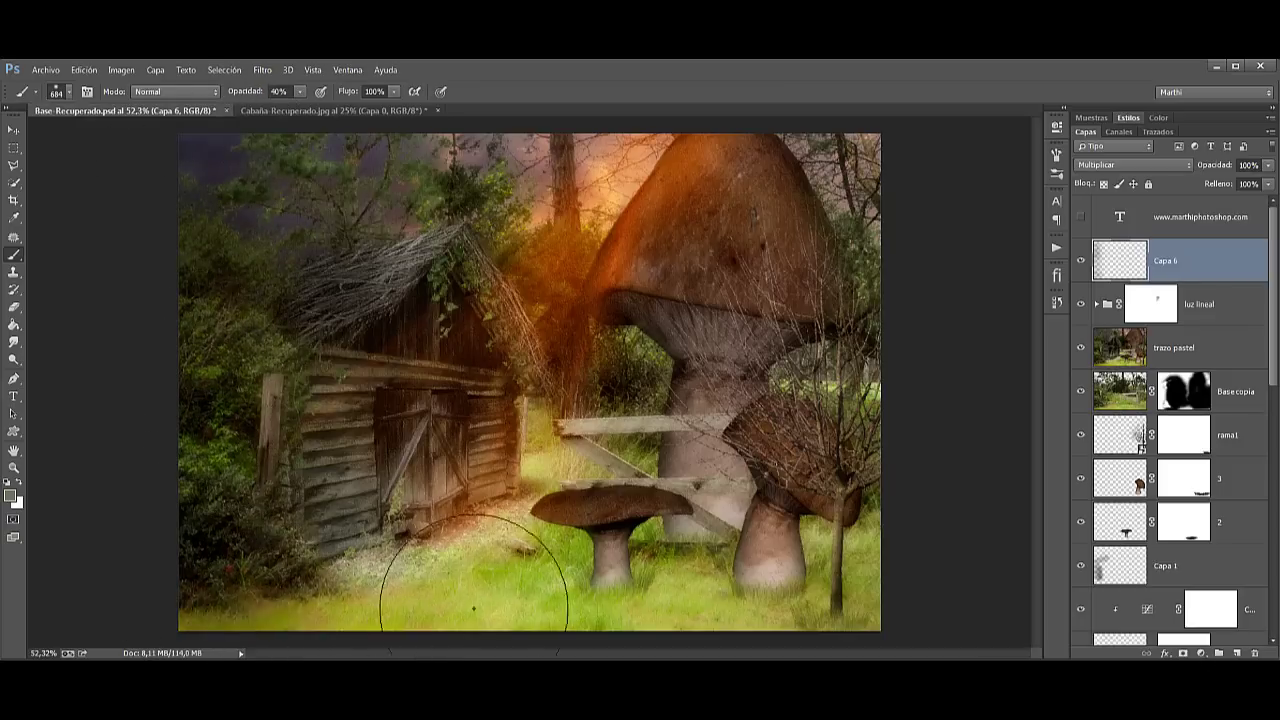
Step: Zoom out to 44.3%, then darken the right edge, the top above the shed, and the shed door area
click(16, 470)
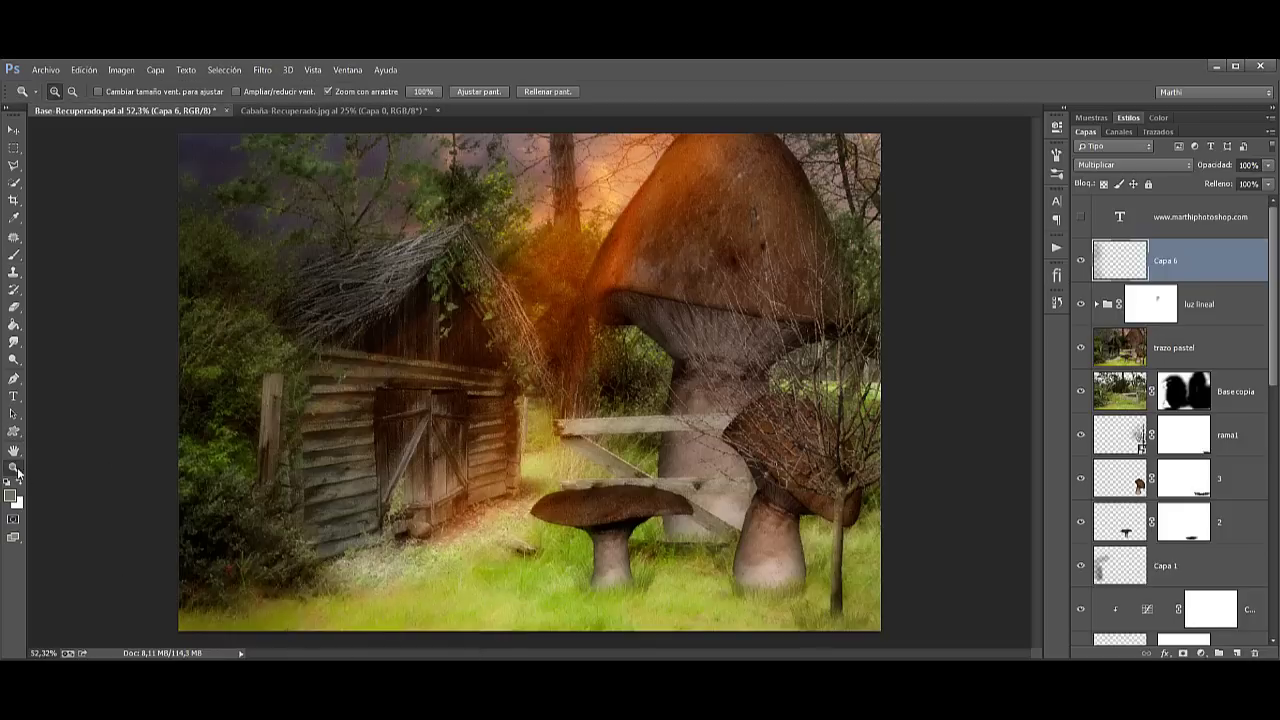
drag(345, 536, 331, 536)
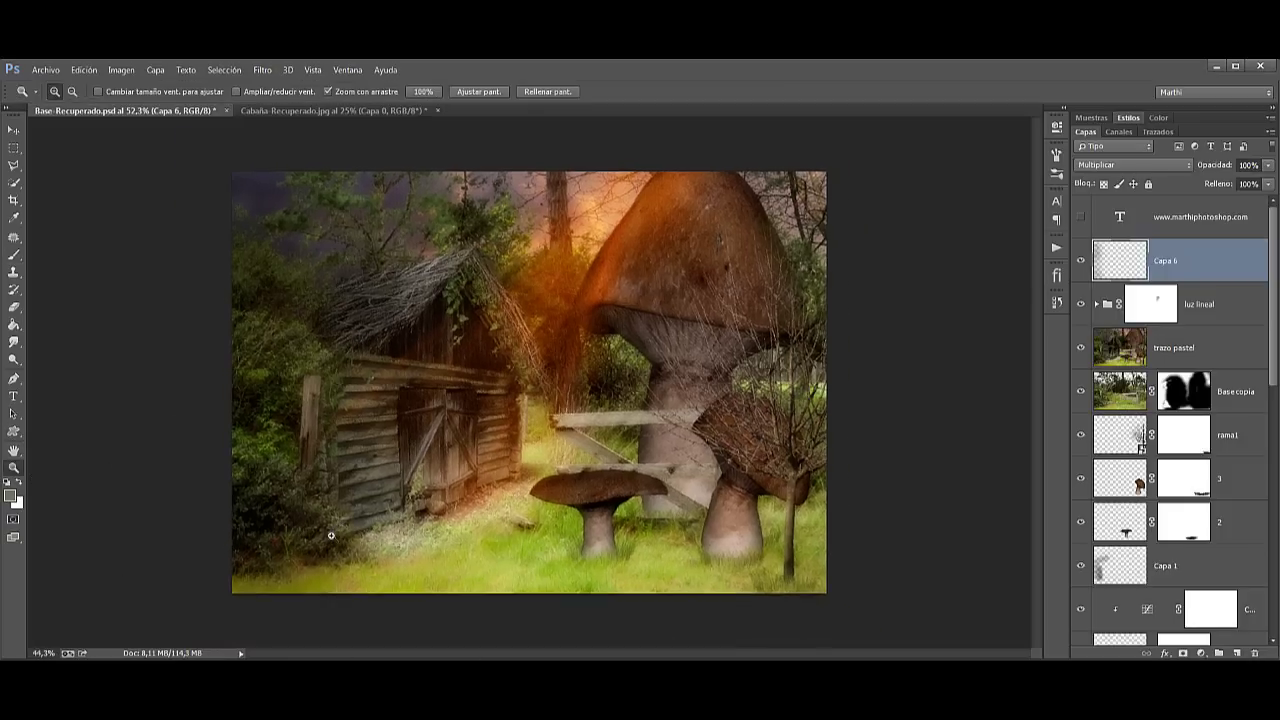
click(14, 258)
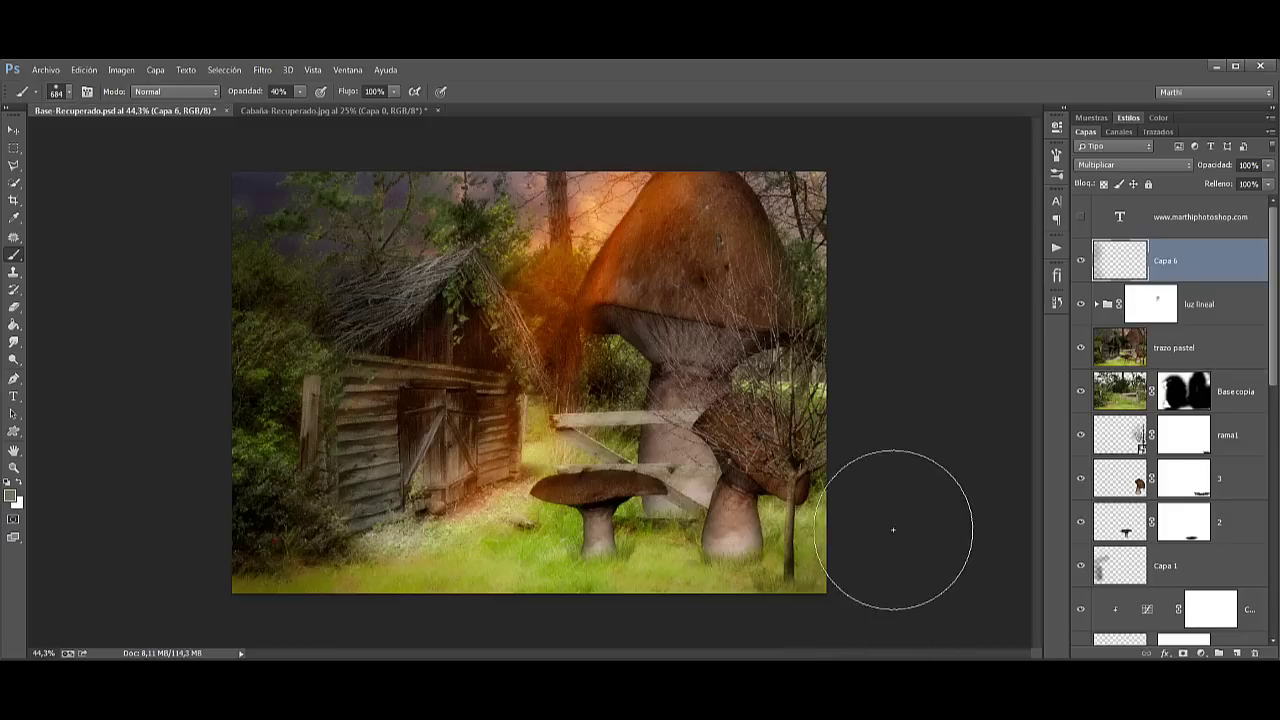
mouse_move(893, 530)
mouse_down()
mouse_move(855, 192)
mouse_move(883, 189)
mouse_up()
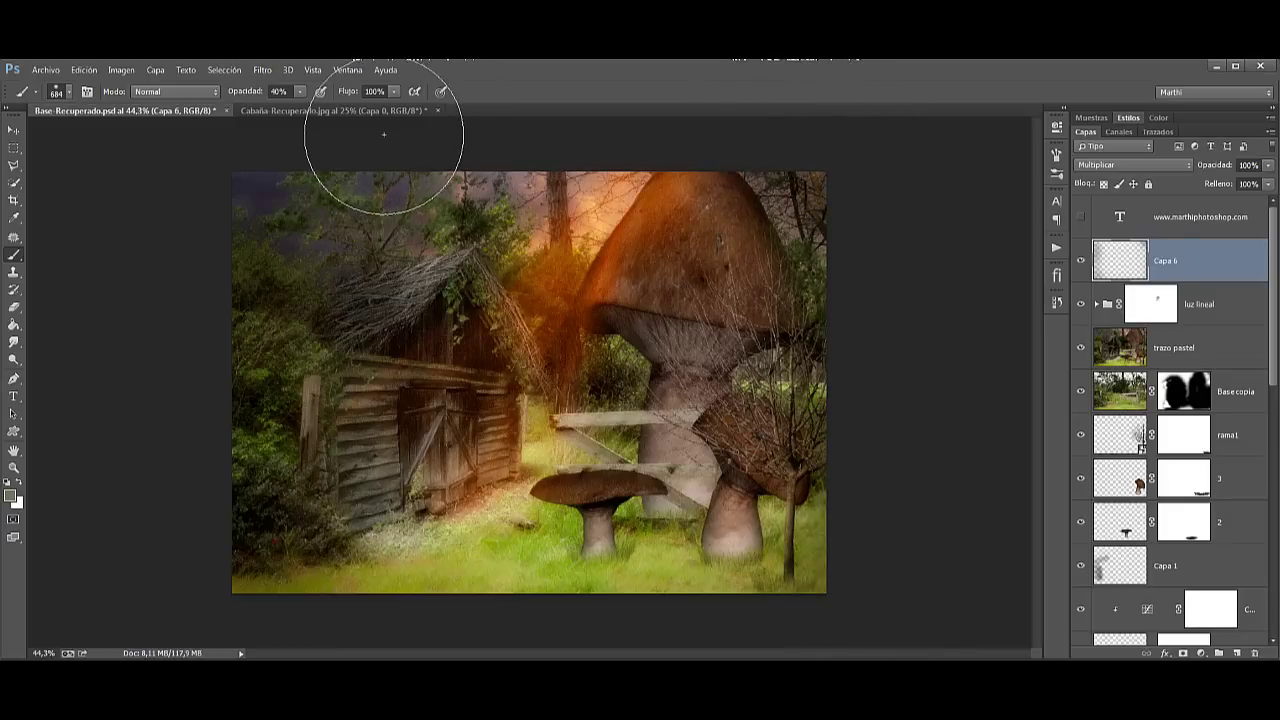
drag(686, 286, 866, 314)
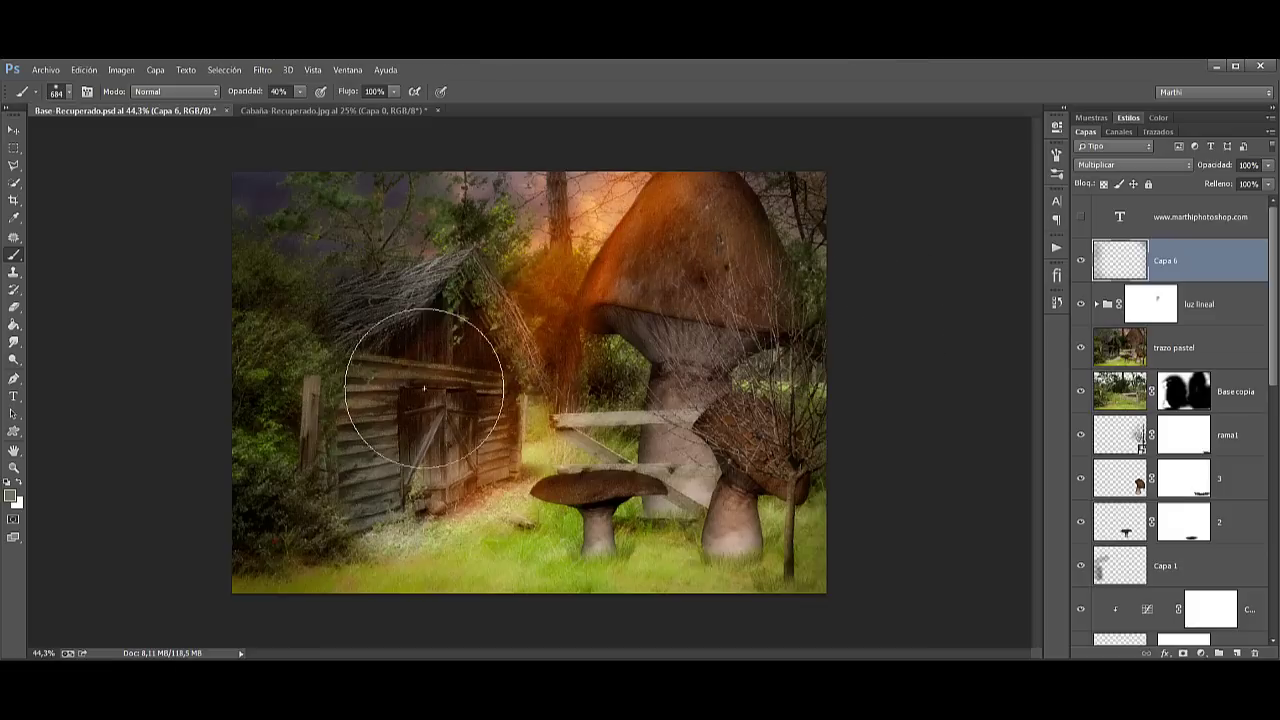
mouse_move(424, 388)
mouse_down()
mouse_move(528, 292)
mouse_move(448, 292)
mouse_up()
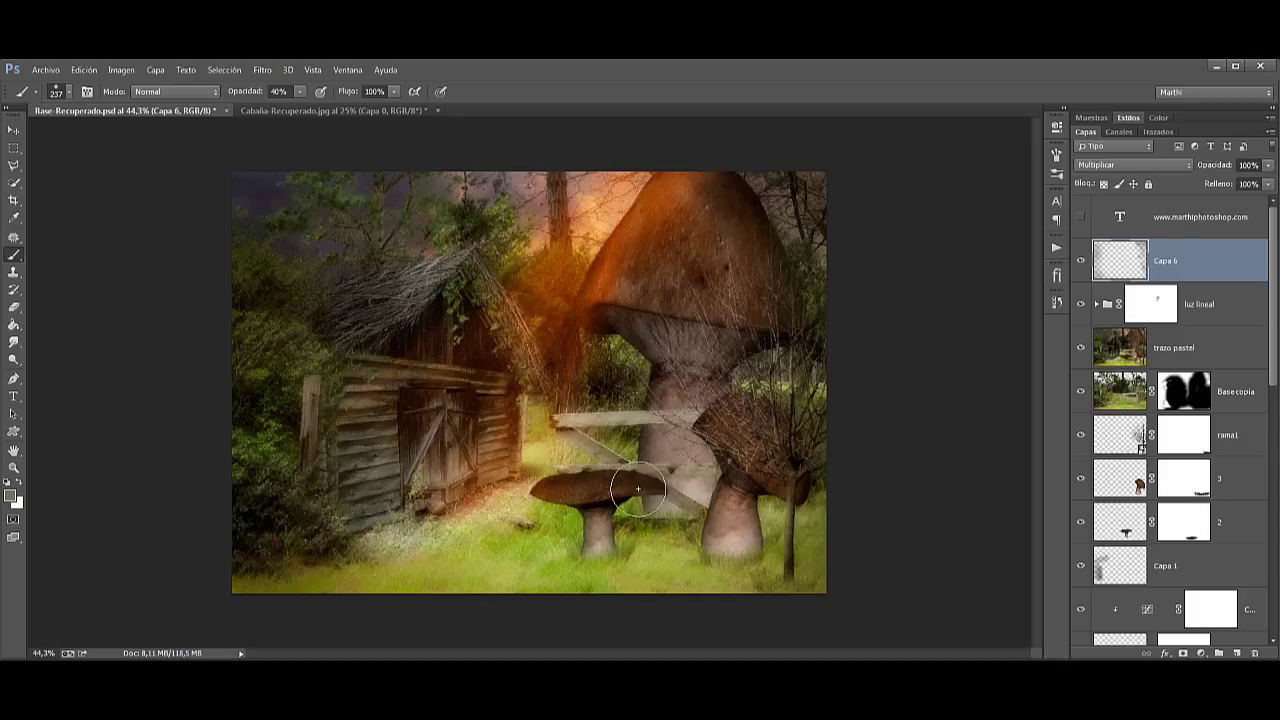
Step: At 40% opacity, darken the mushroom stems, shed corner, door base, roof and tree trunk, using a 70 px brush
drag(605, 495, 615, 545)
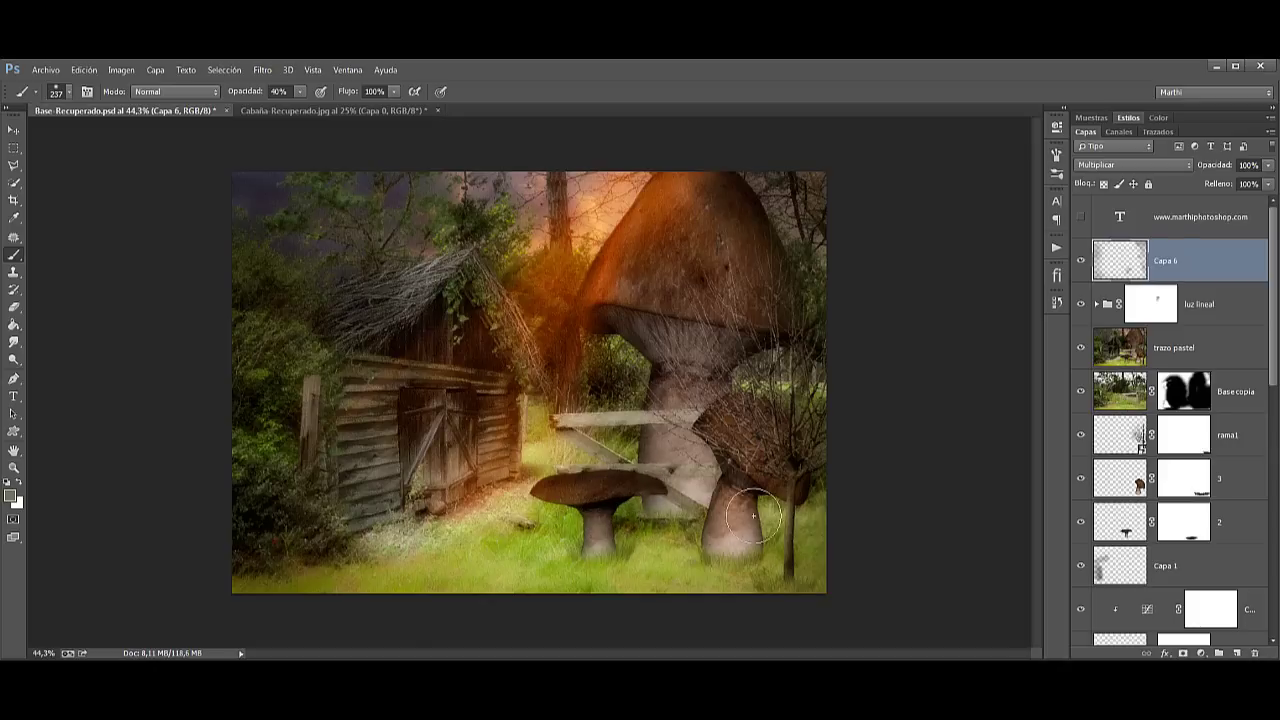
drag(753, 515, 766, 514)
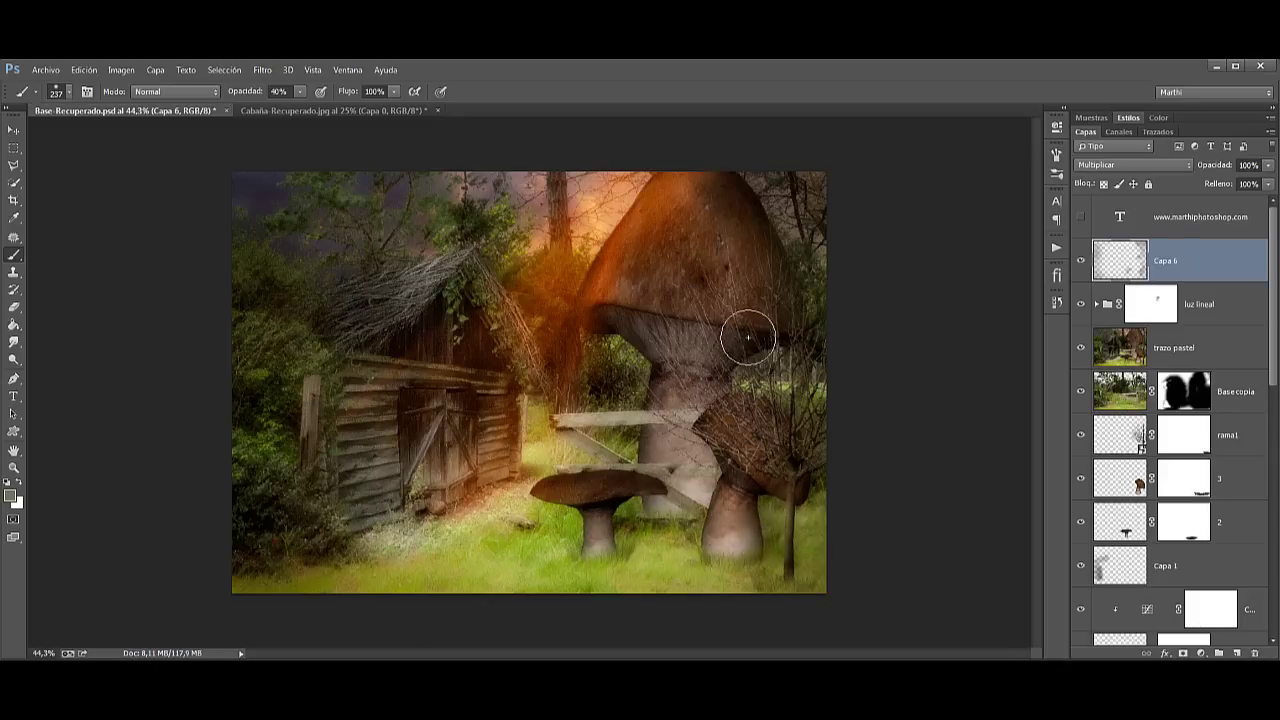
drag(505, 455, 508, 442)
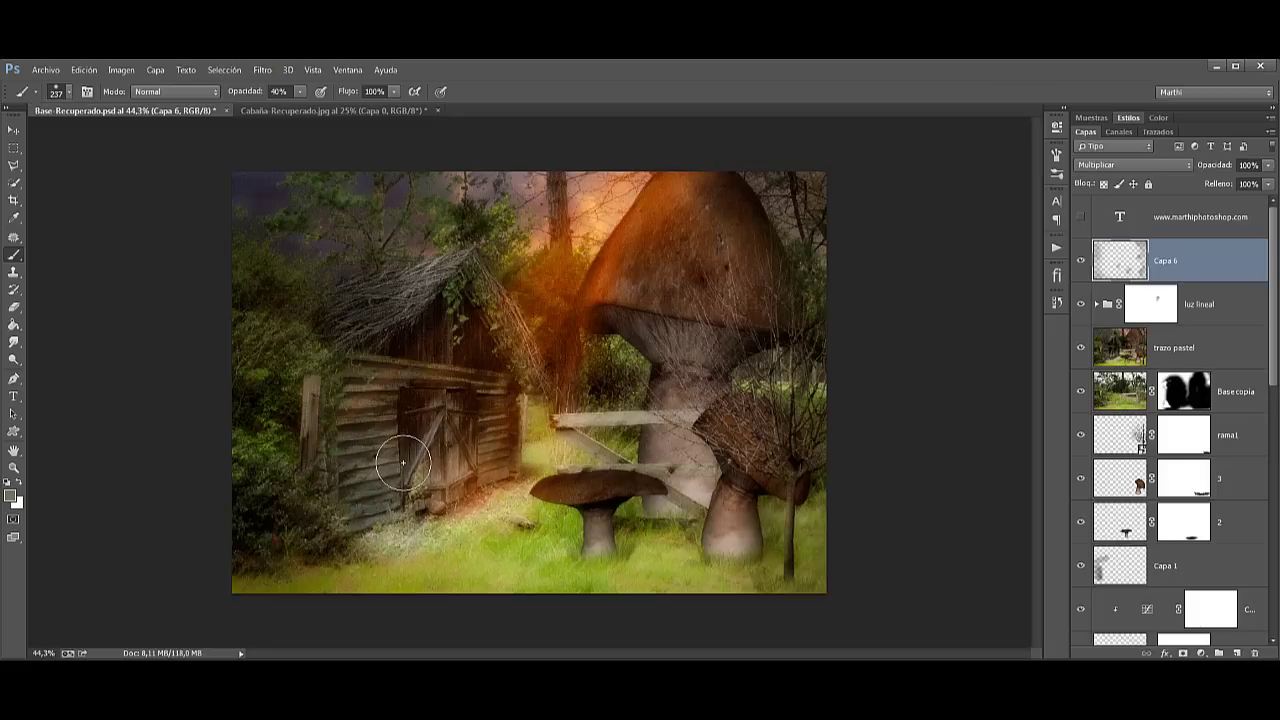
drag(403, 462, 347, 444)
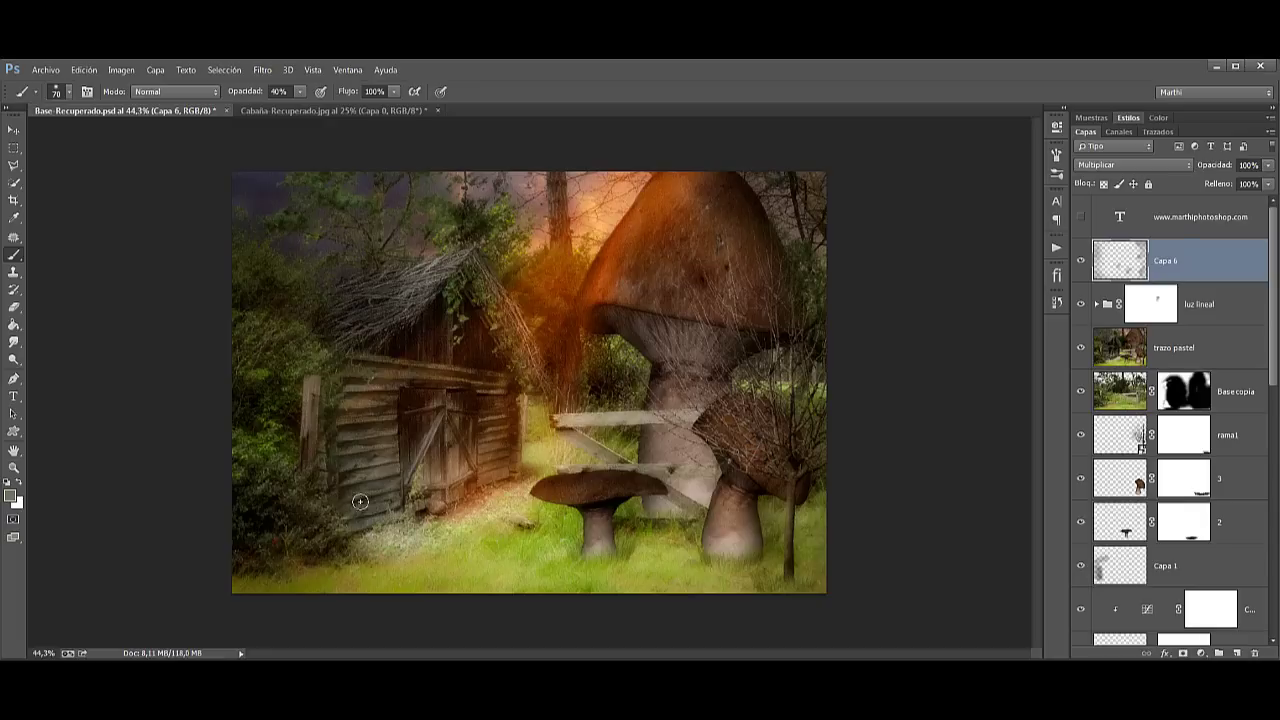
drag(444, 498, 469, 478)
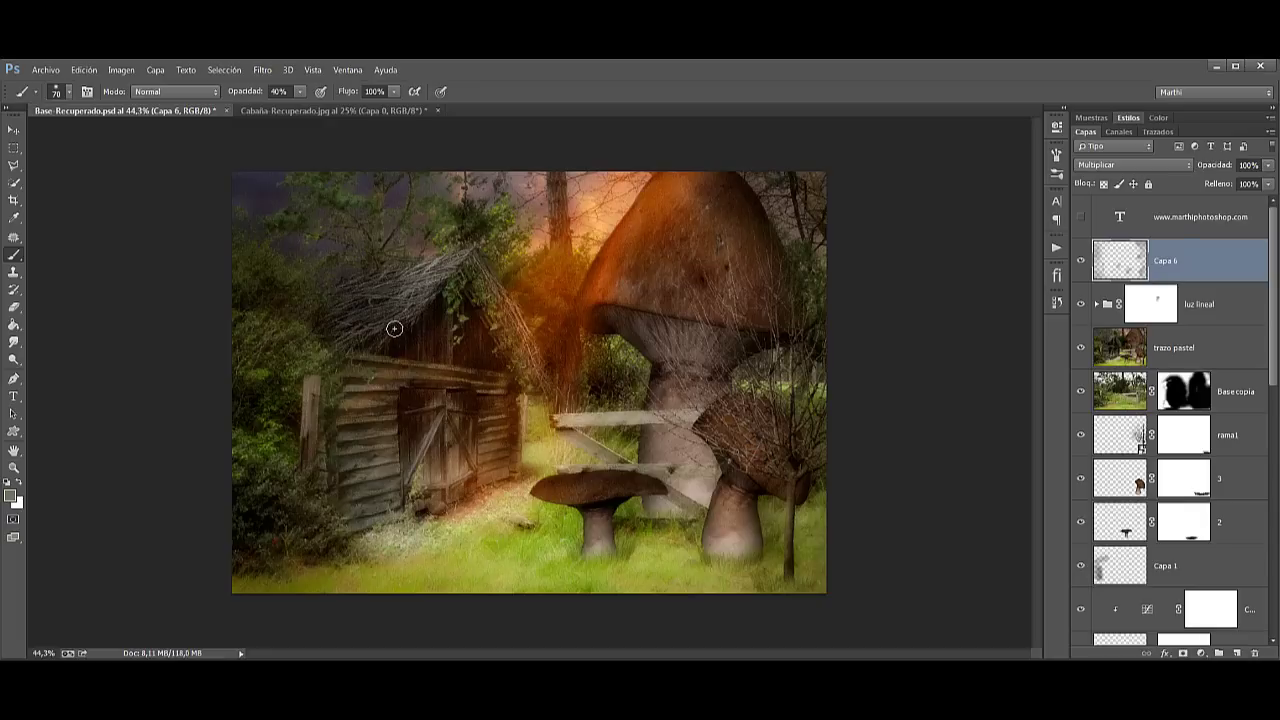
mouse_move(433, 281)
mouse_down()
mouse_move(459, 252)
mouse_move(483, 283)
mouse_up()
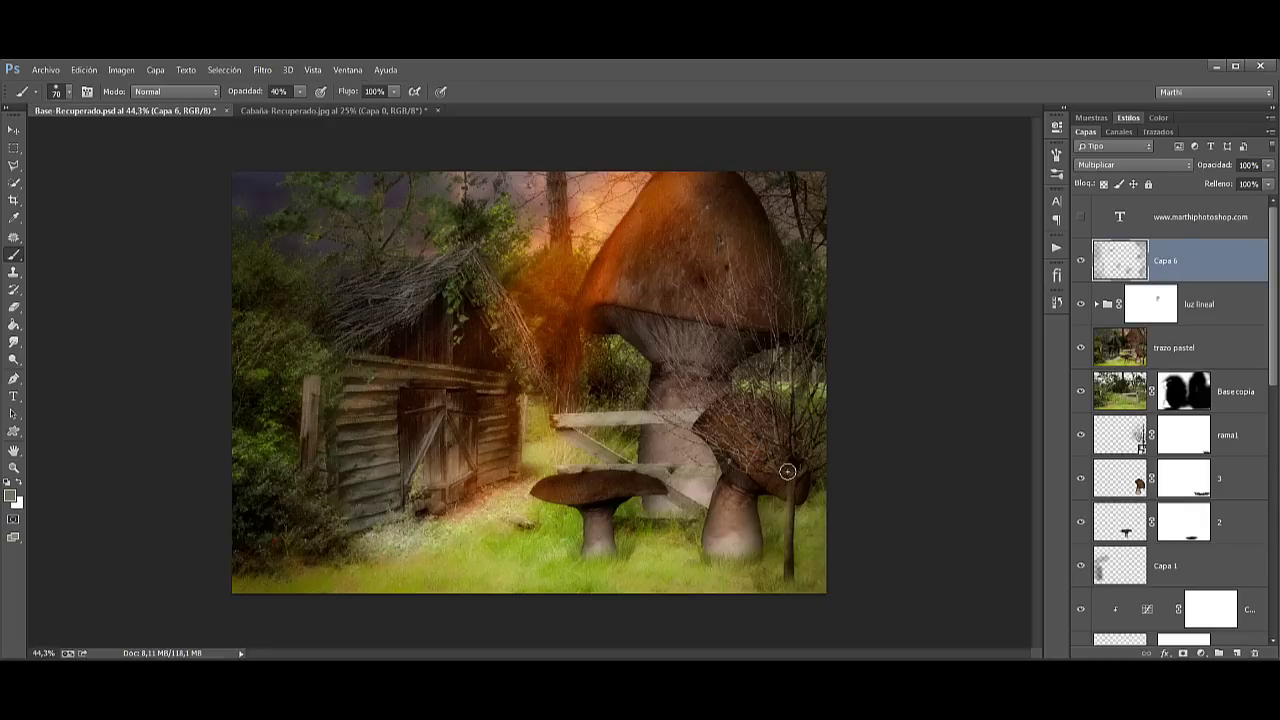
drag(795, 537, 795, 633)
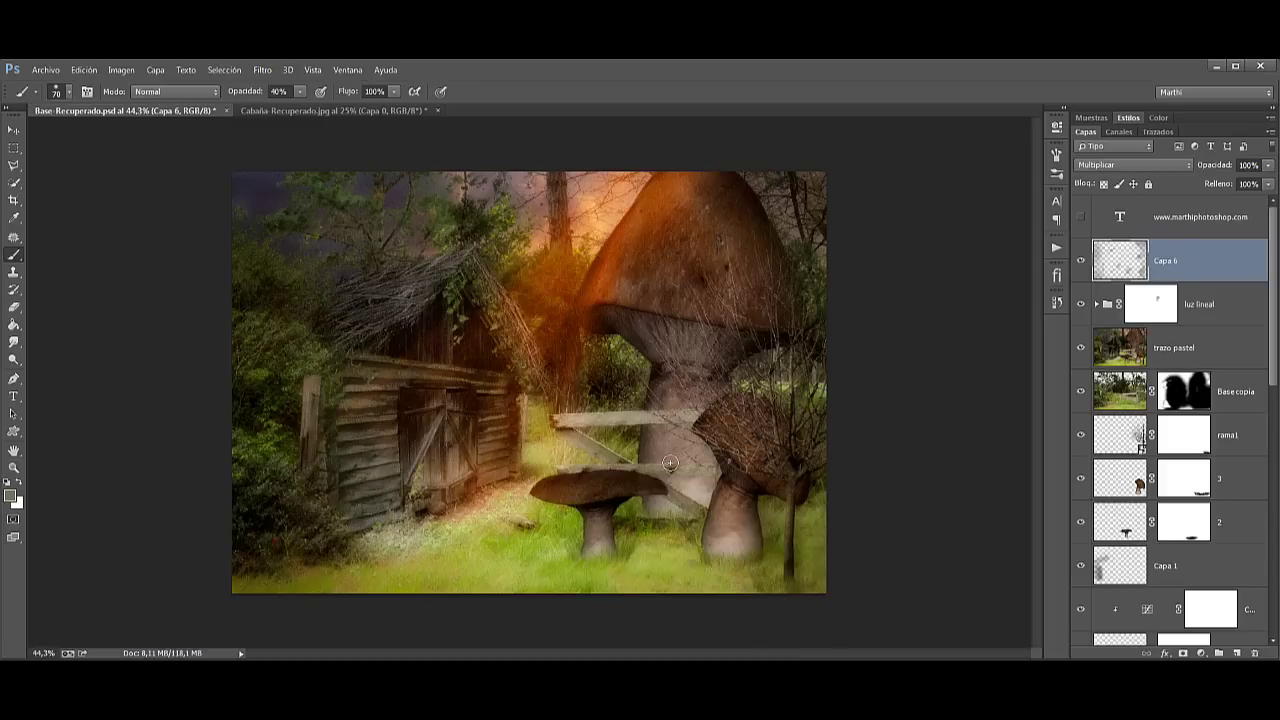
Step: At 20% opacity with a 133 px brush, shade the tree-base ground and under the small mushroom; show the watermark
drag(258, 94, 249, 94)
key(2)
mouse_move(613, 561)
mouse_down()
mouse_move(660, 561)
mouse_move(615, 567)
mouse_move(652, 564)
mouse_move(652, 522)
mouse_move(641, 556)
mouse_up()
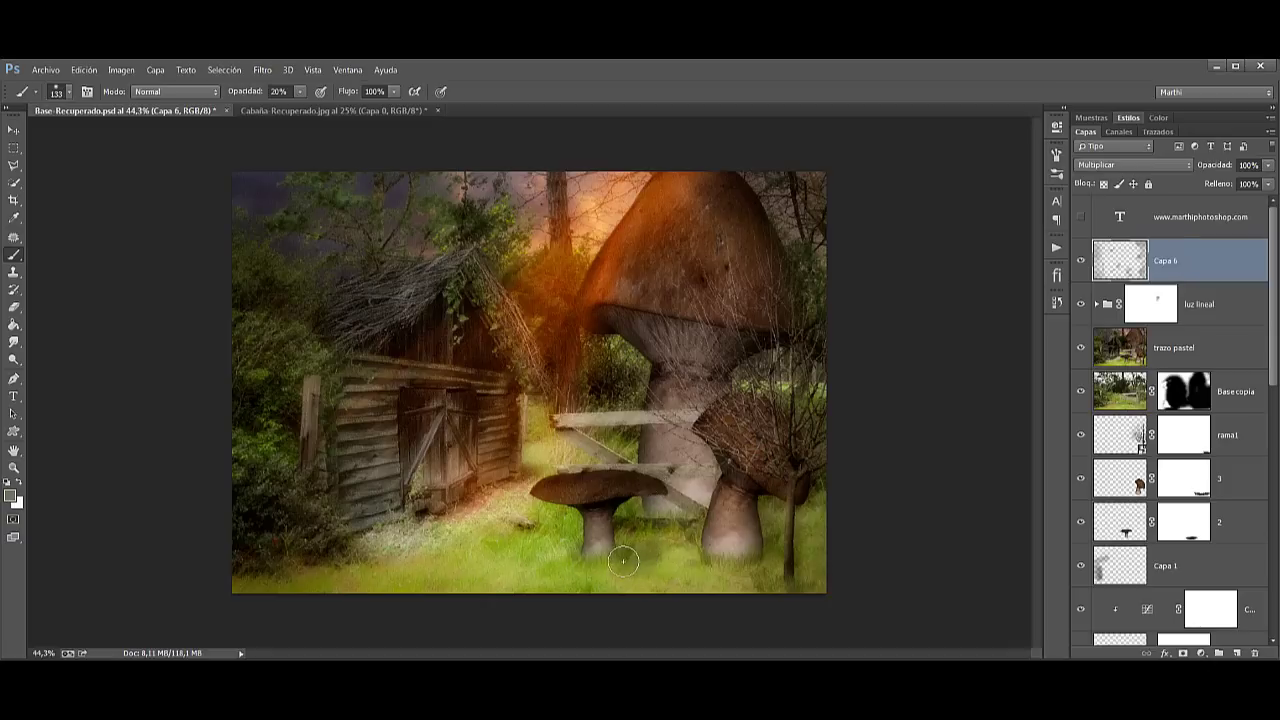
mouse_move(780, 510)
mouse_down()
mouse_move(791, 544)
mouse_move(797, 504)
mouse_move(738, 567)
mouse_move(711, 565)
mouse_up()
click(646, 474)
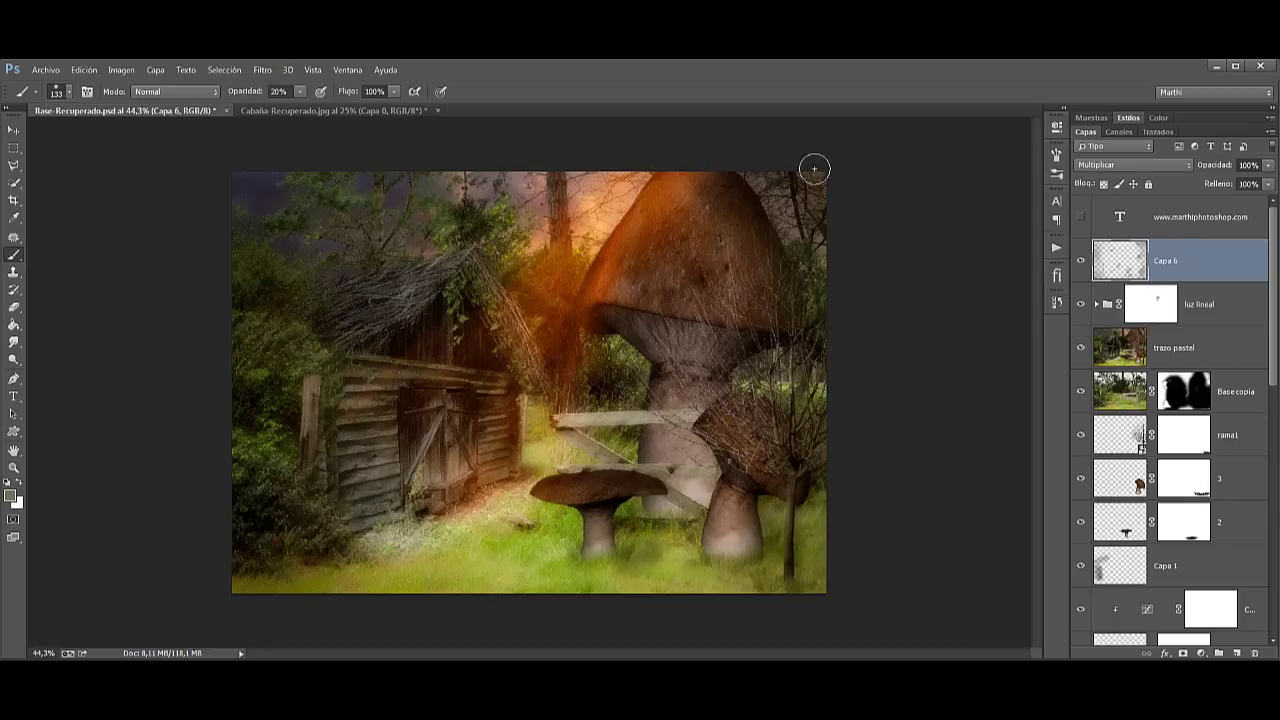
click(1082, 217)
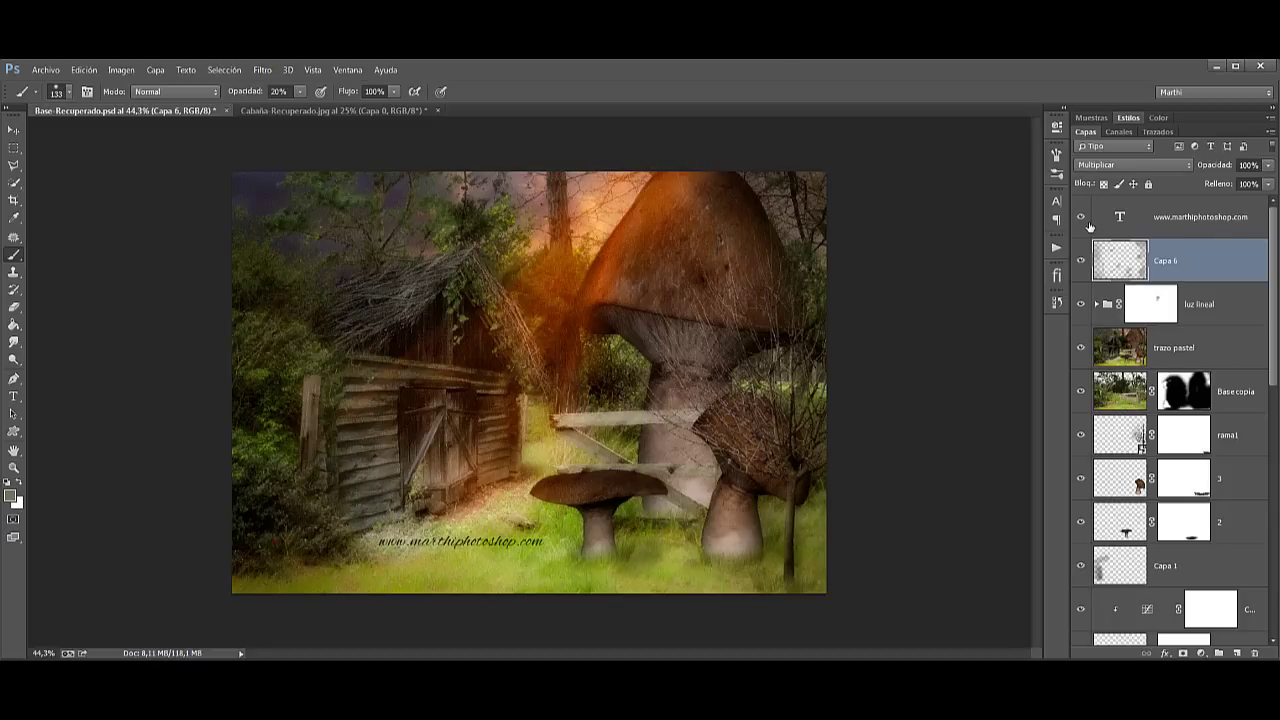
Step: Expand the luz lineal group to show Capa 5, 4 and 3, then hide and re-show its glow
click(15, 468)
drag(426, 461, 433, 455)
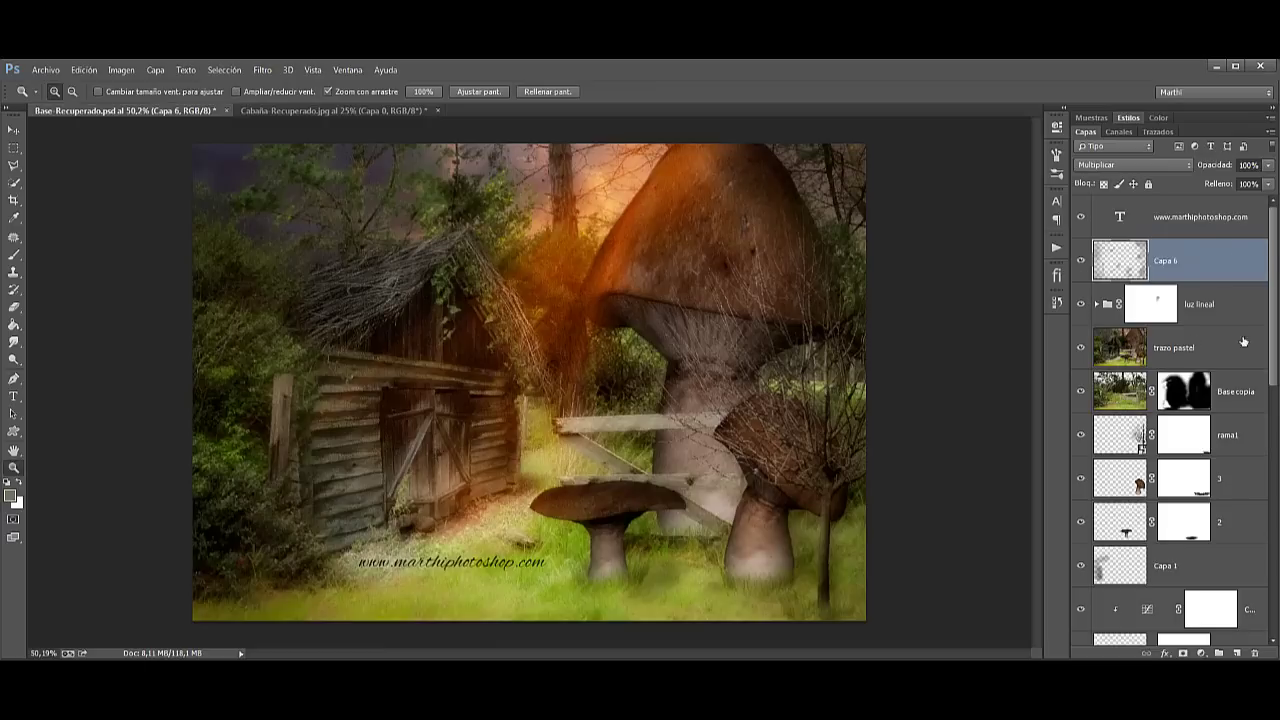
click(1128, 316)
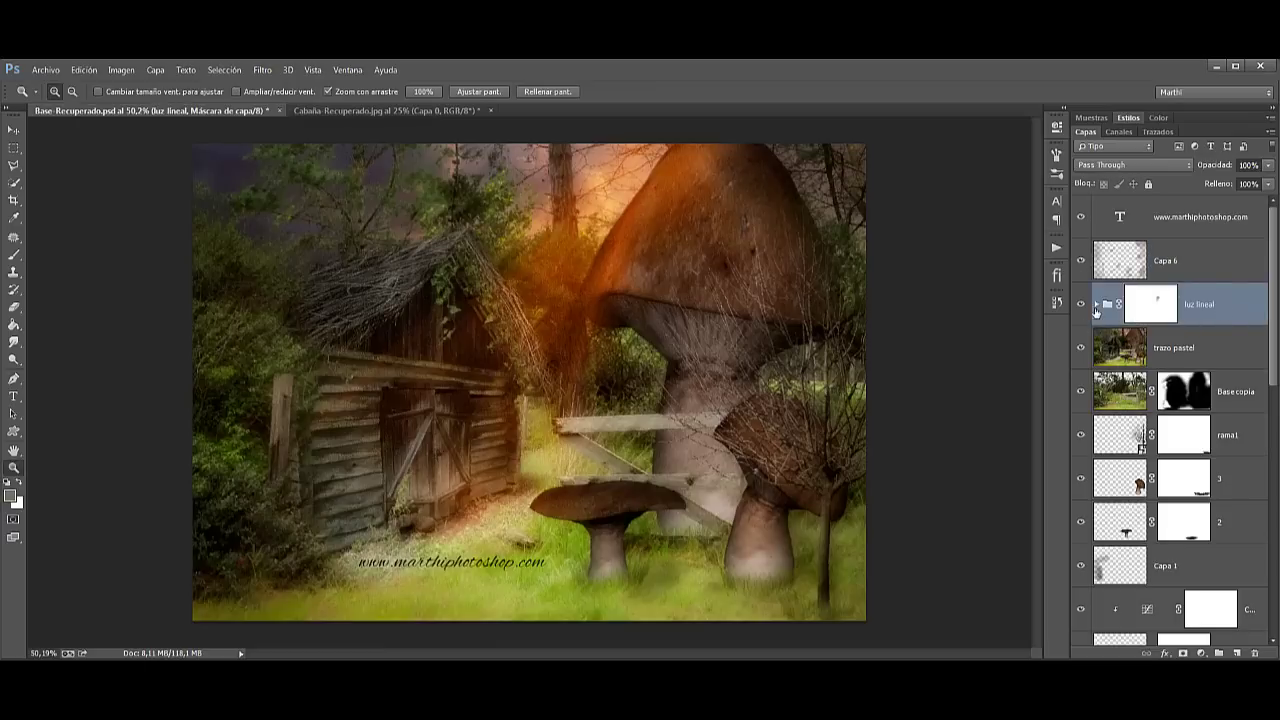
click(1110, 306)
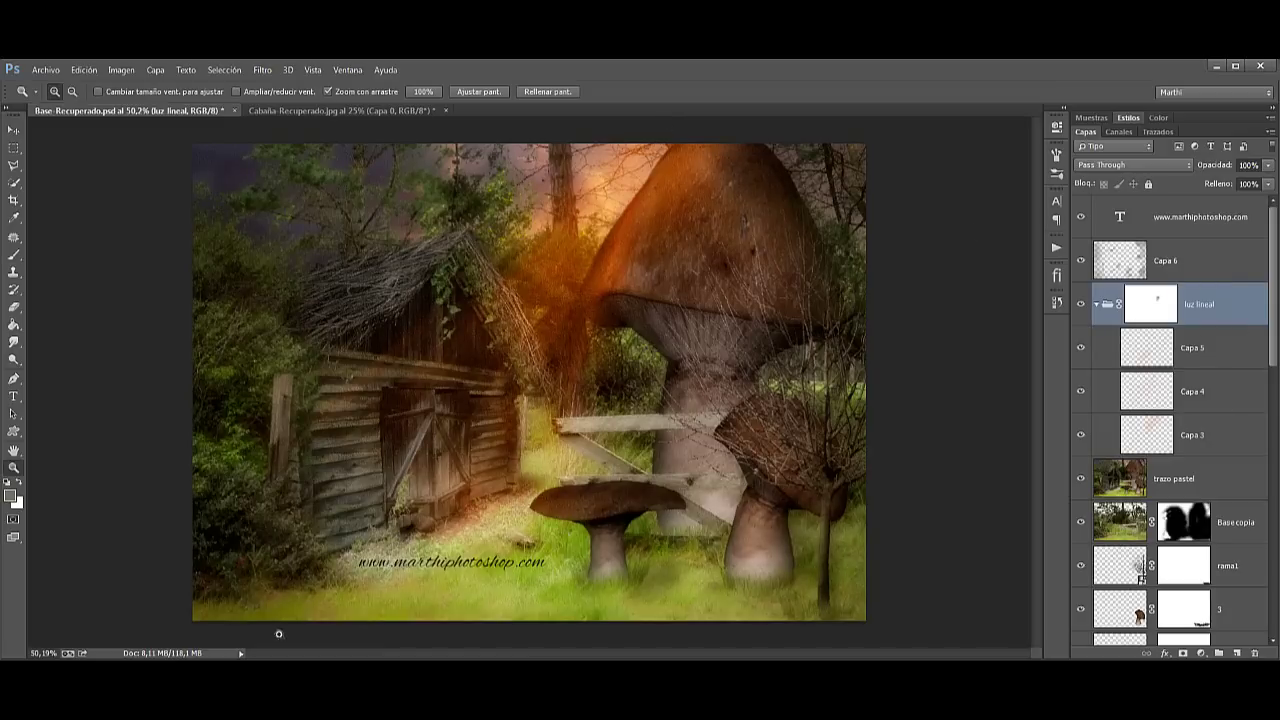
click(1076, 309)
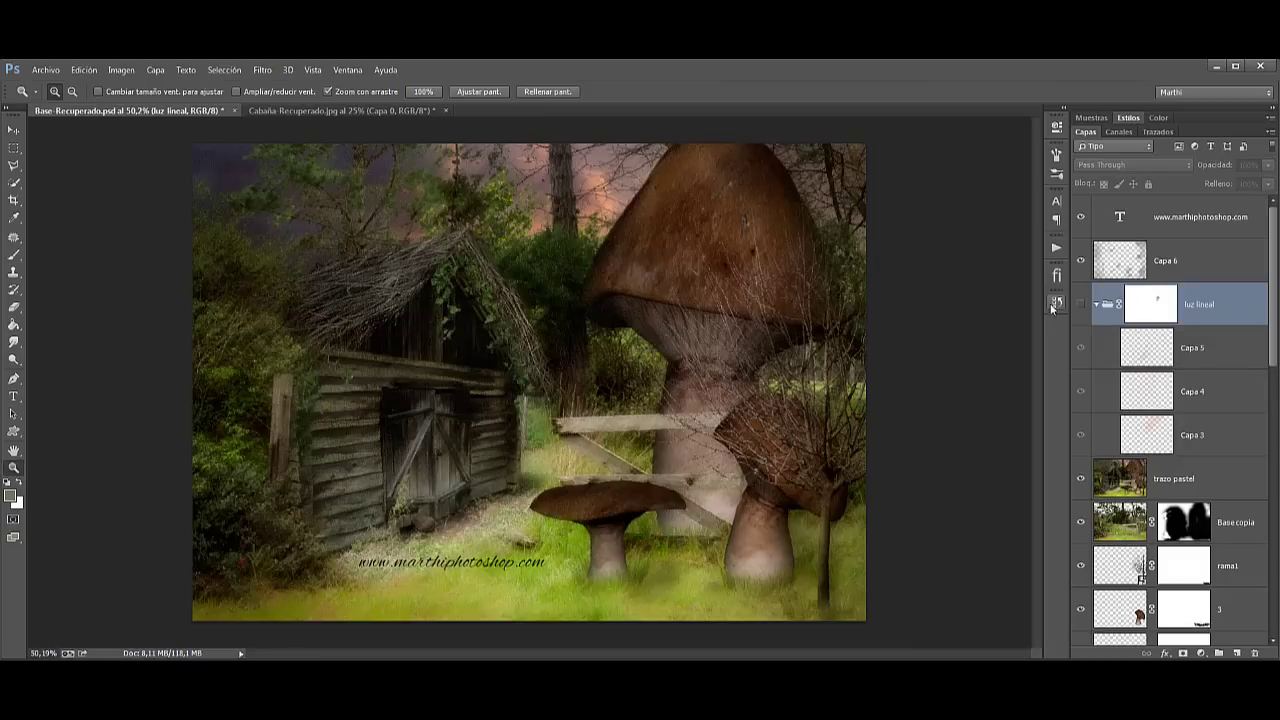
click(1080, 304)
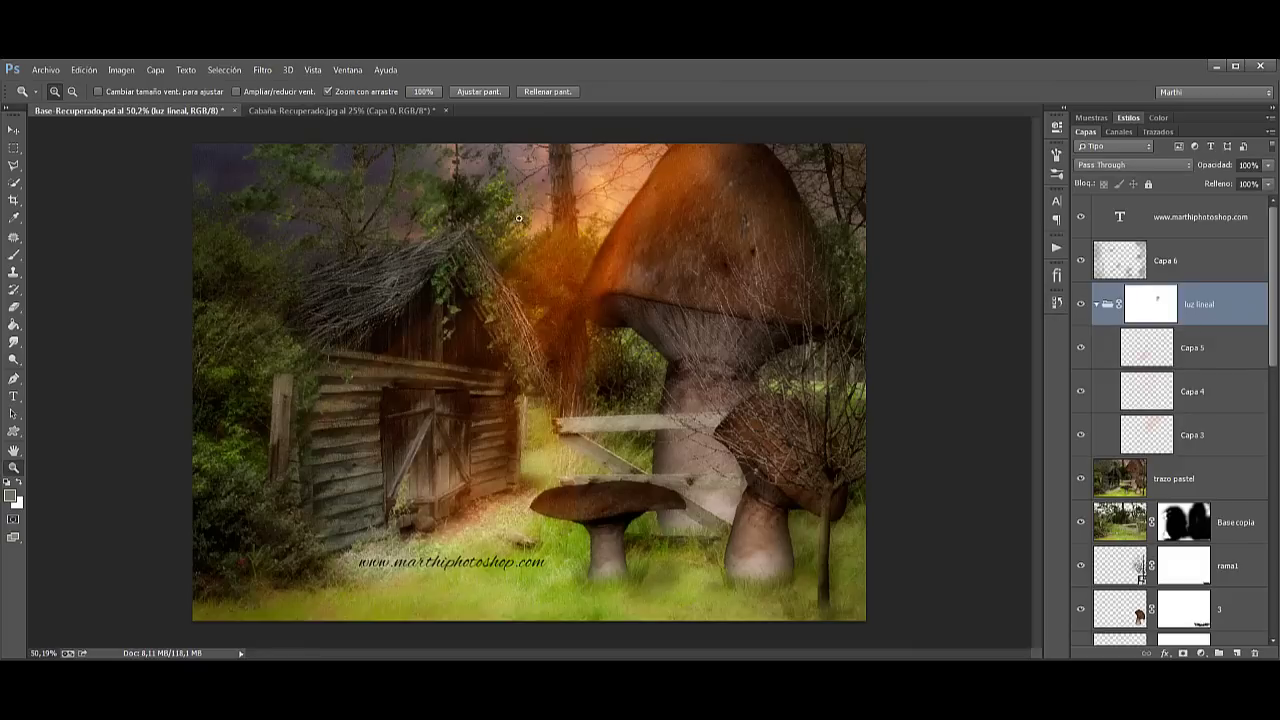